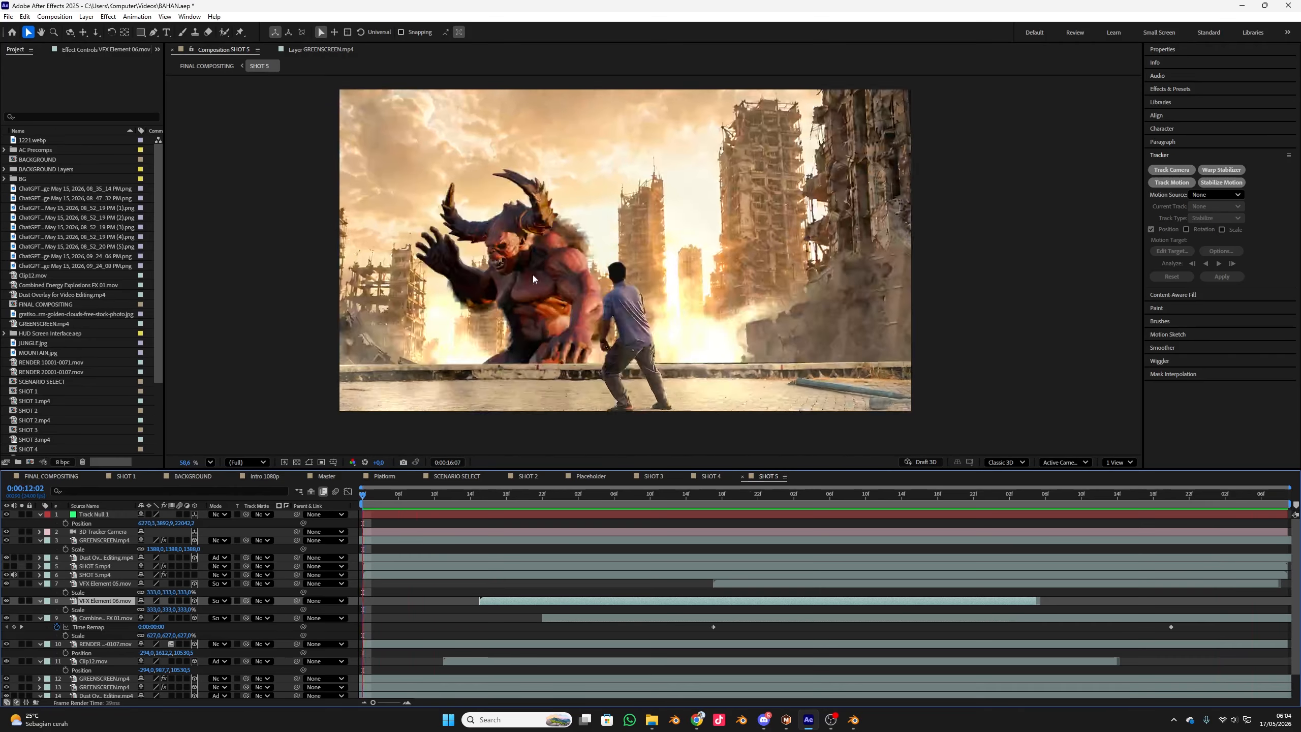
- Solo the VFX Element 05, VFX Element 06, Combined Energy Explosions FX 01 and Clip12 layers in SHOT 5 and scrub through them to 0:00:14:07
{"action": "key", "text": "space"}
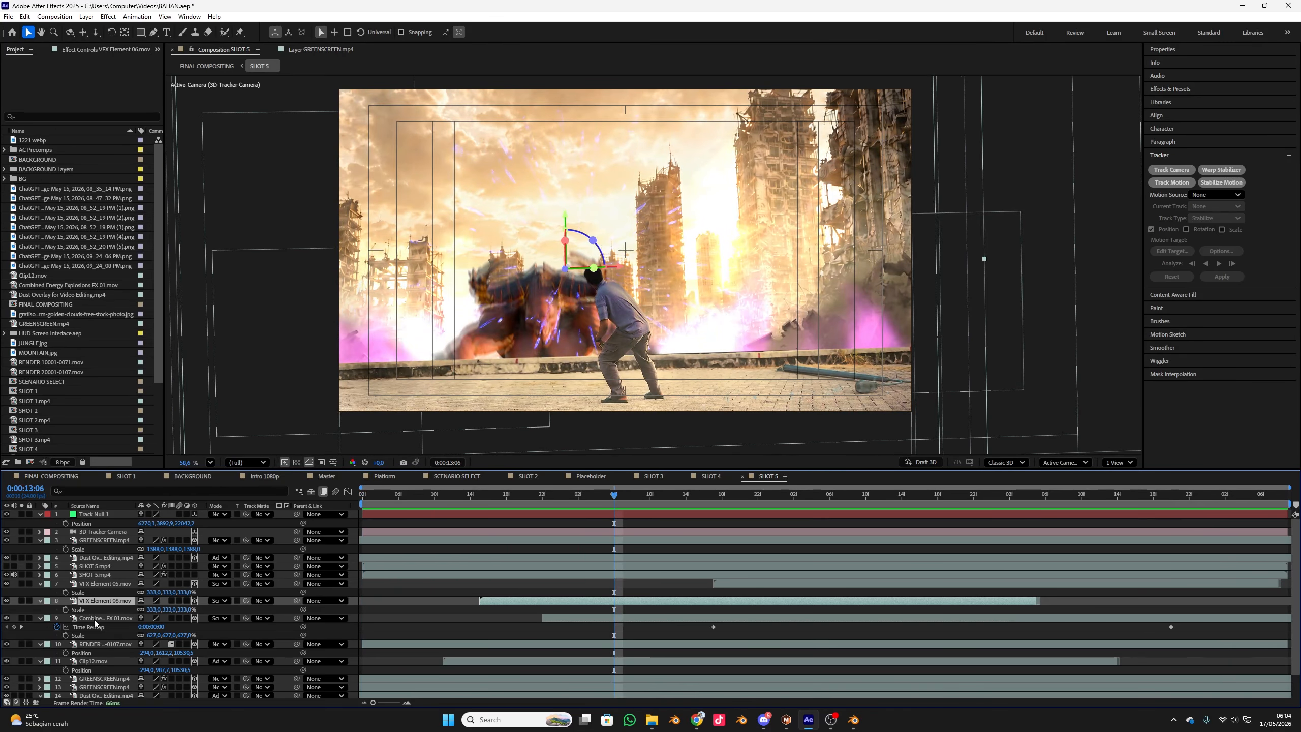
{"action": "left_click", "coordinate": [21, 583]}
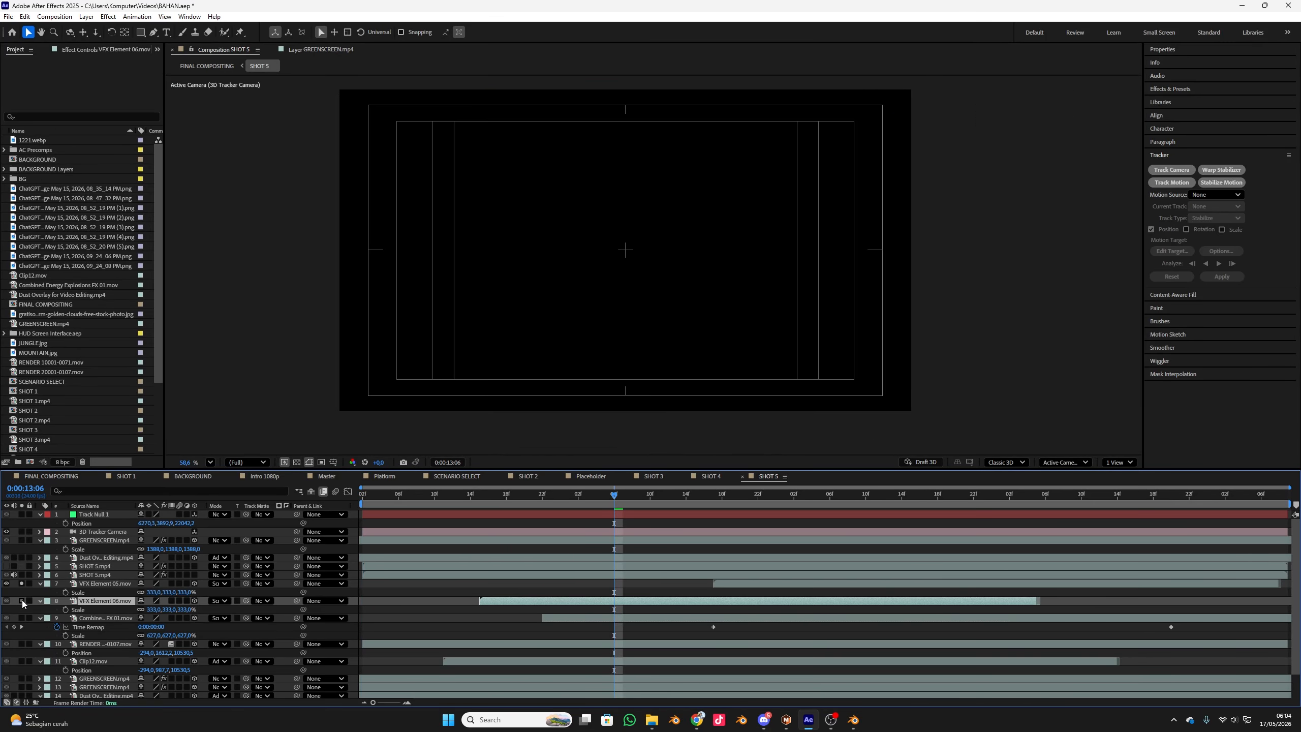
{"action": "left_click", "coordinate": [21, 601]}
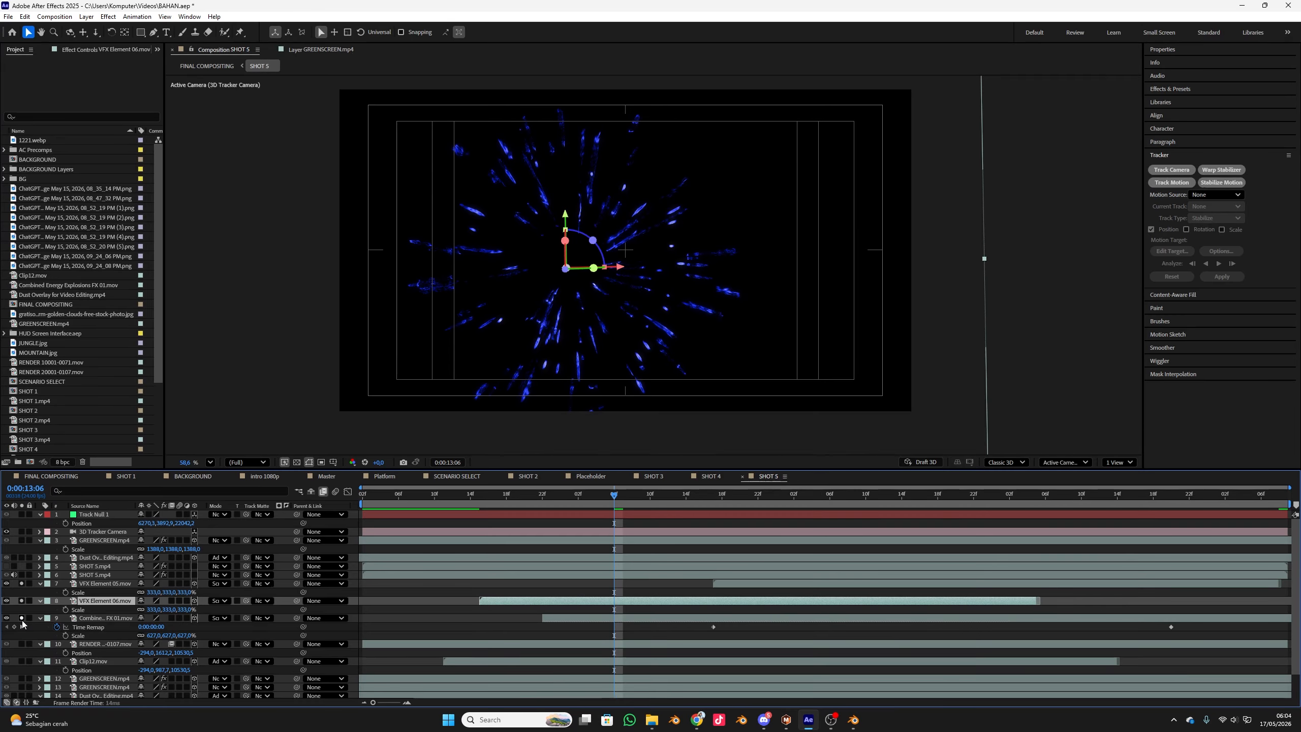
{"action": "left_click", "coordinate": [20, 661]}
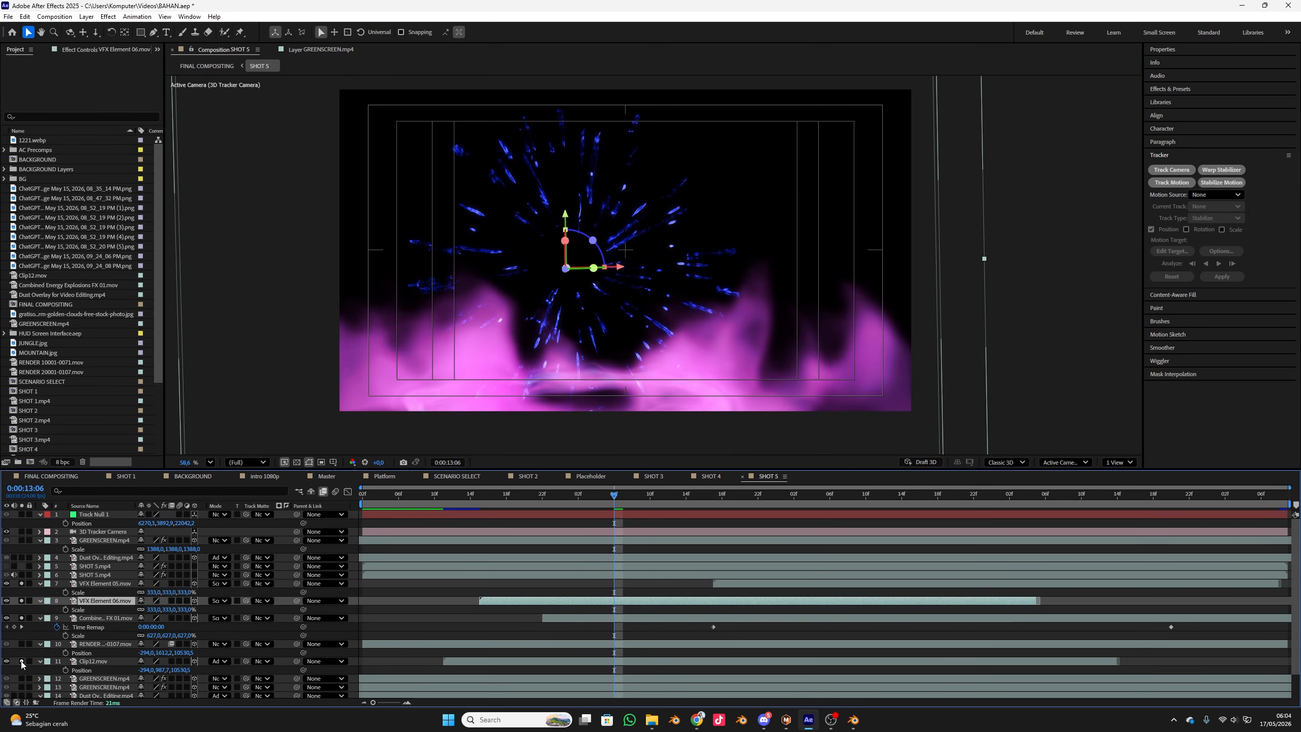
{"action": "left_click", "coordinate": [21, 662]}
{"action": "left_click", "coordinate": [21, 662]}
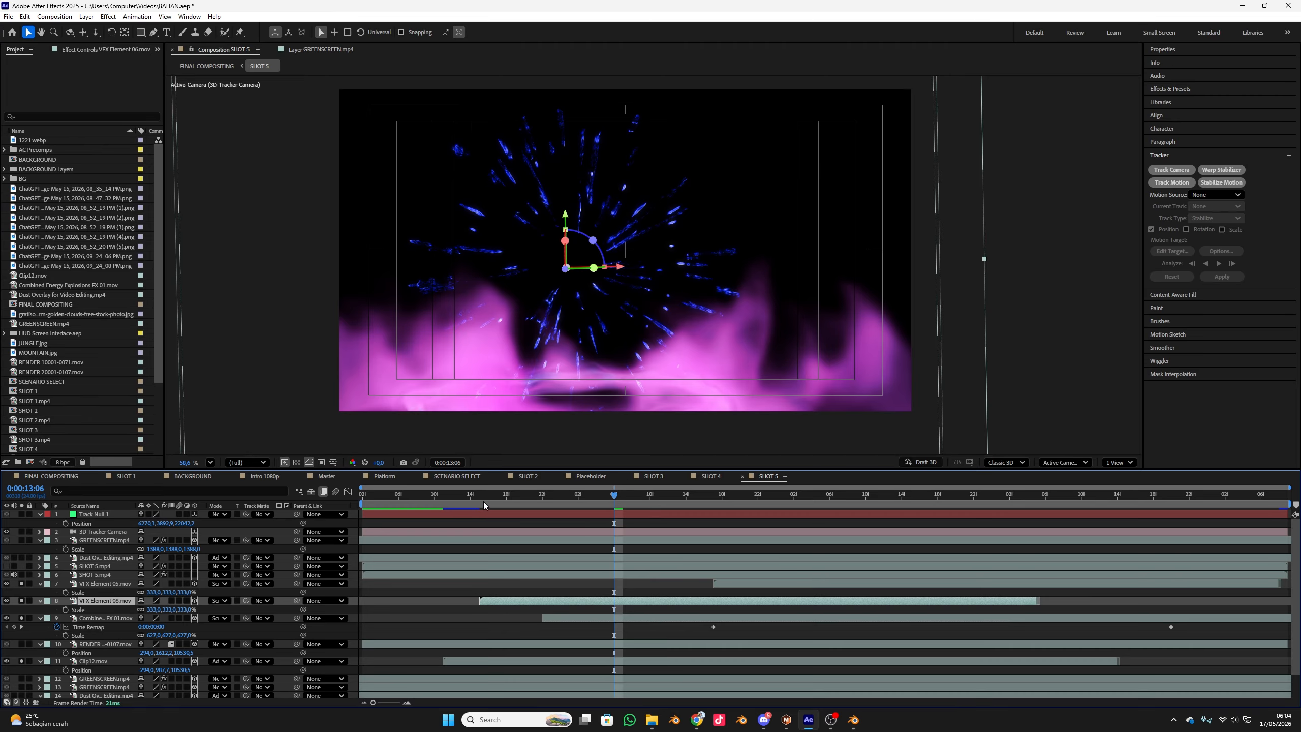
{"action": "left_click_drag", "start_coordinate": [484, 501], "coordinate": [835, 527]}
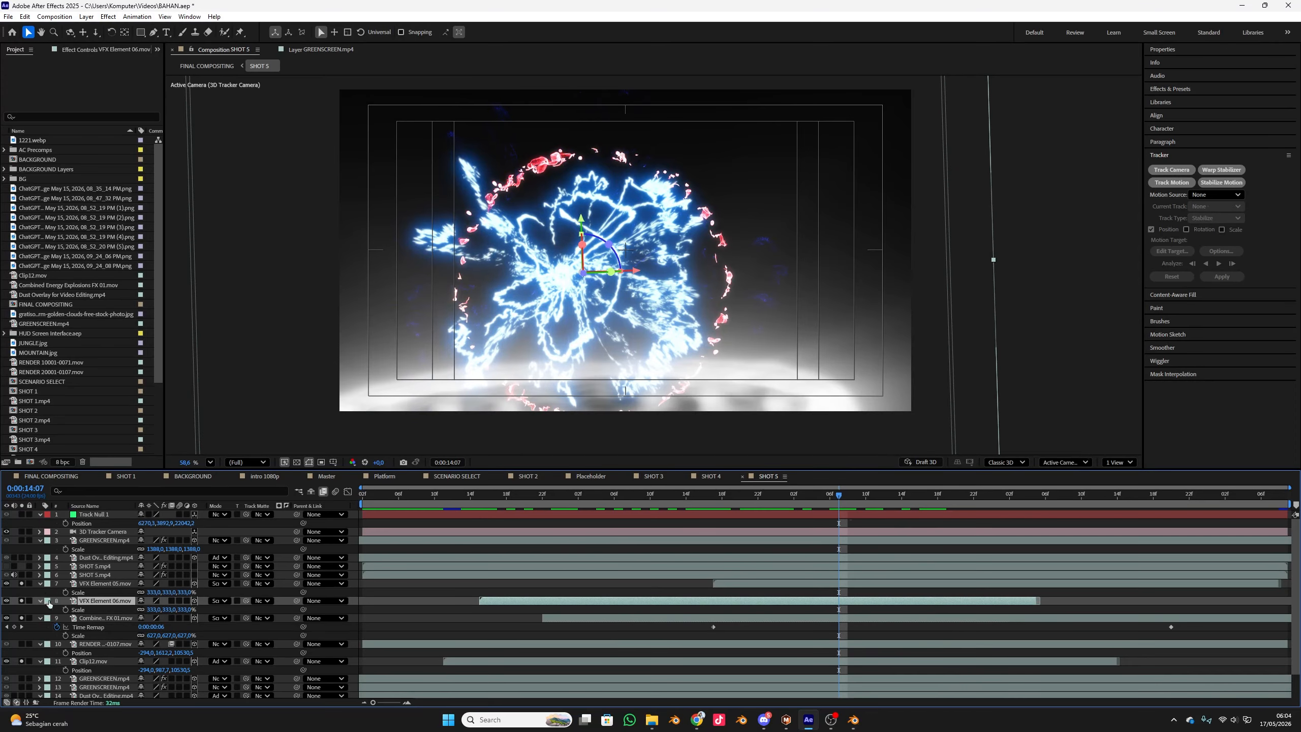
- Check the solo state of the effect layers and also solo the monster RENDER layer (layer 10)
{"action": "left_click", "coordinate": [21, 584]}
{"action": "left_click", "coordinate": [21, 584]}
{"action": "left_click", "coordinate": [22, 602]}
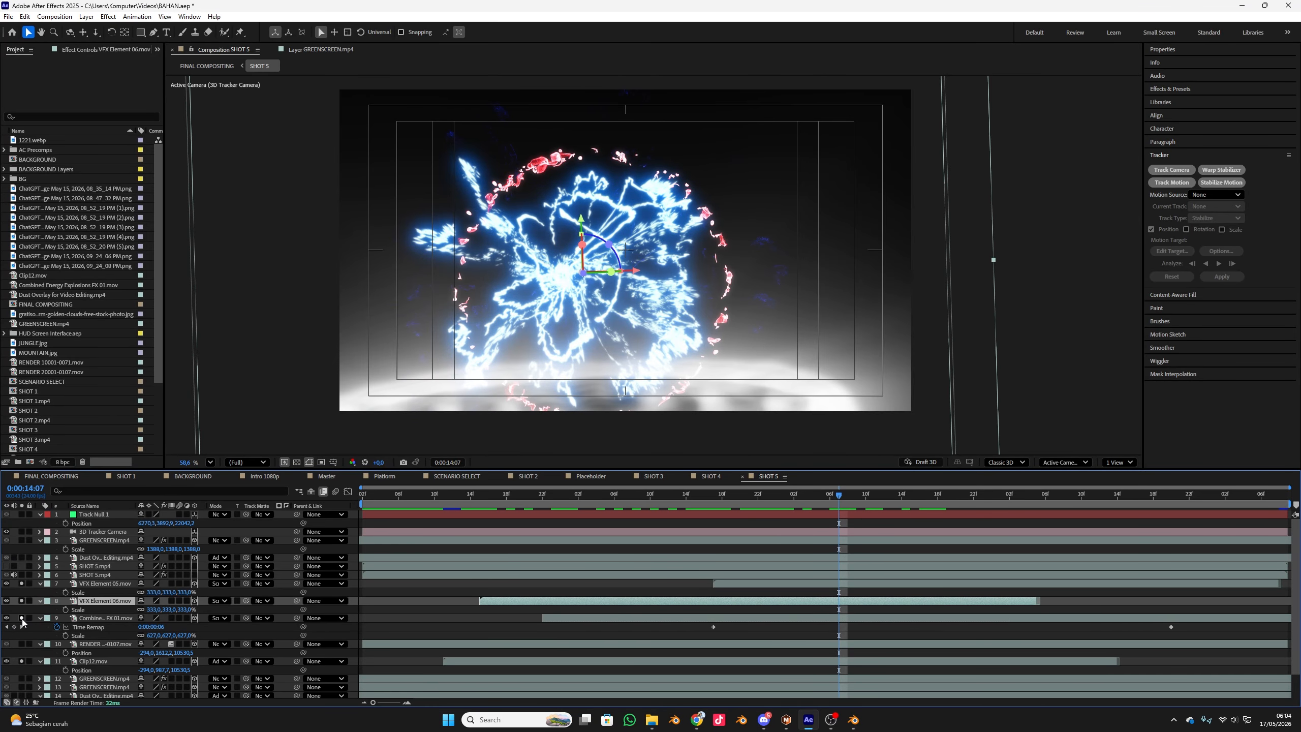
{"action": "left_click", "coordinate": [22, 618]}
{"action": "left_click", "coordinate": [21, 619]}
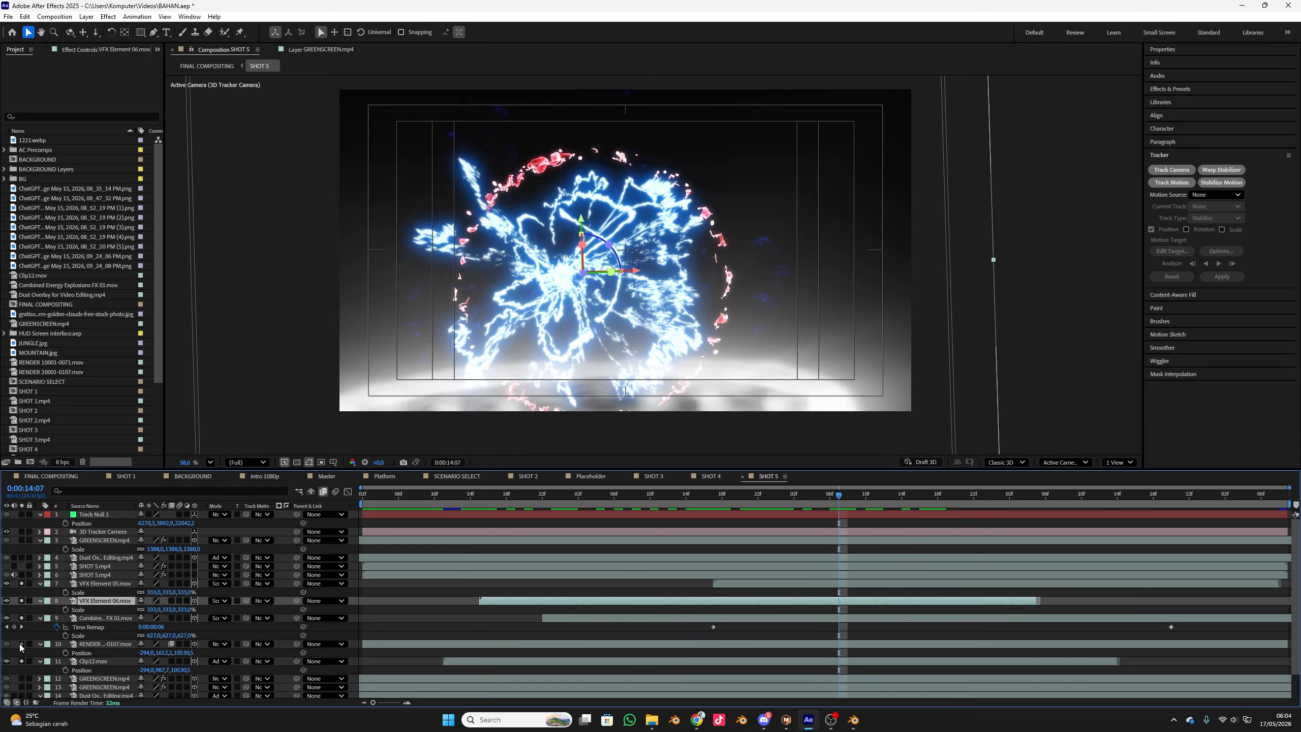
{"action": "left_click", "coordinate": [22, 662]}
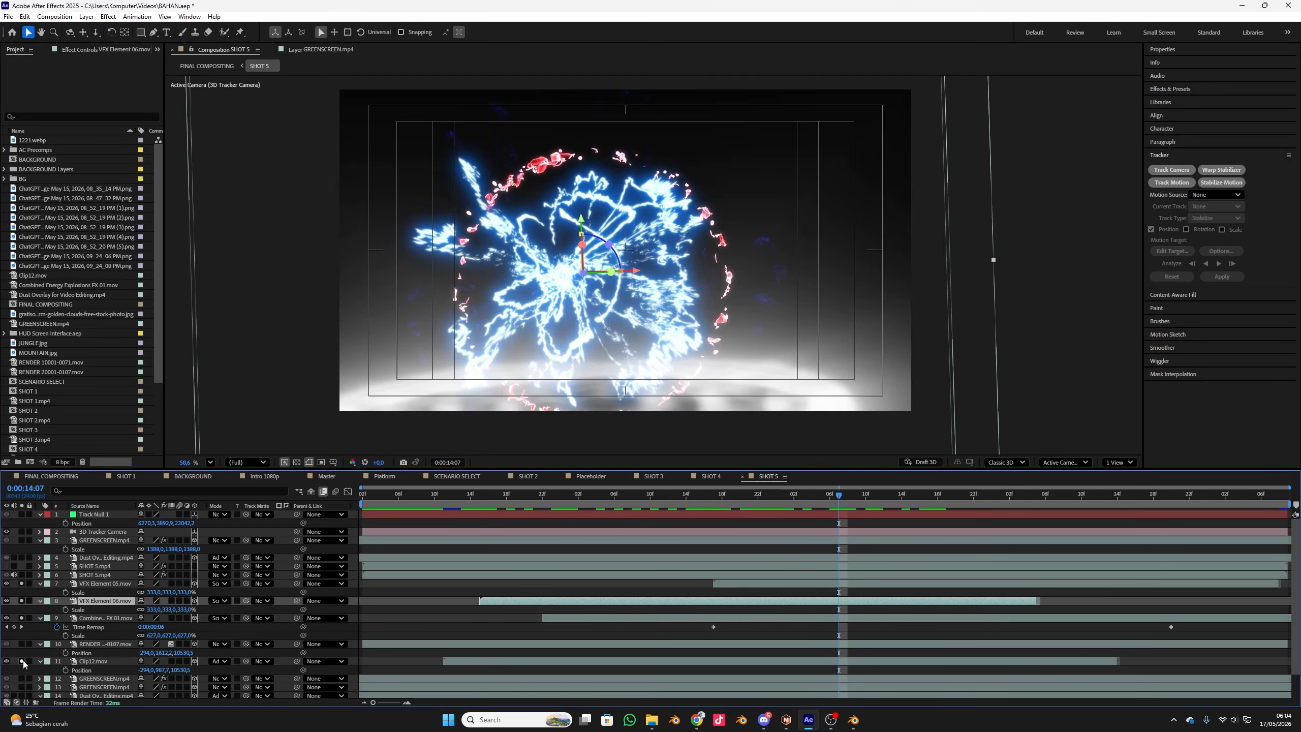
{"action": "left_click", "coordinate": [22, 645]}
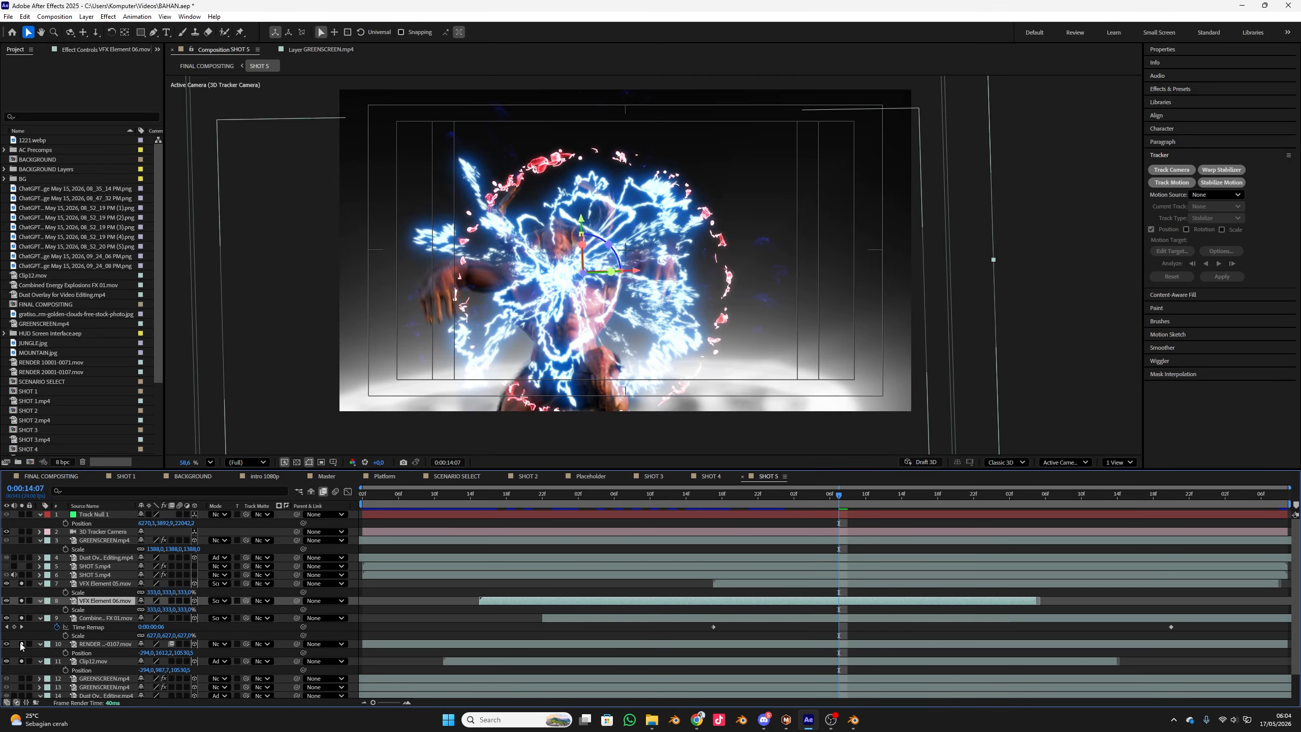
- Preview the soloed layers and shift the VFX Element 05 energy ring slightly left at 0:00:14:19 to follow the monster
{"action": "left_click_drag", "start_coordinate": [443, 501], "coordinate": [380, 505]}
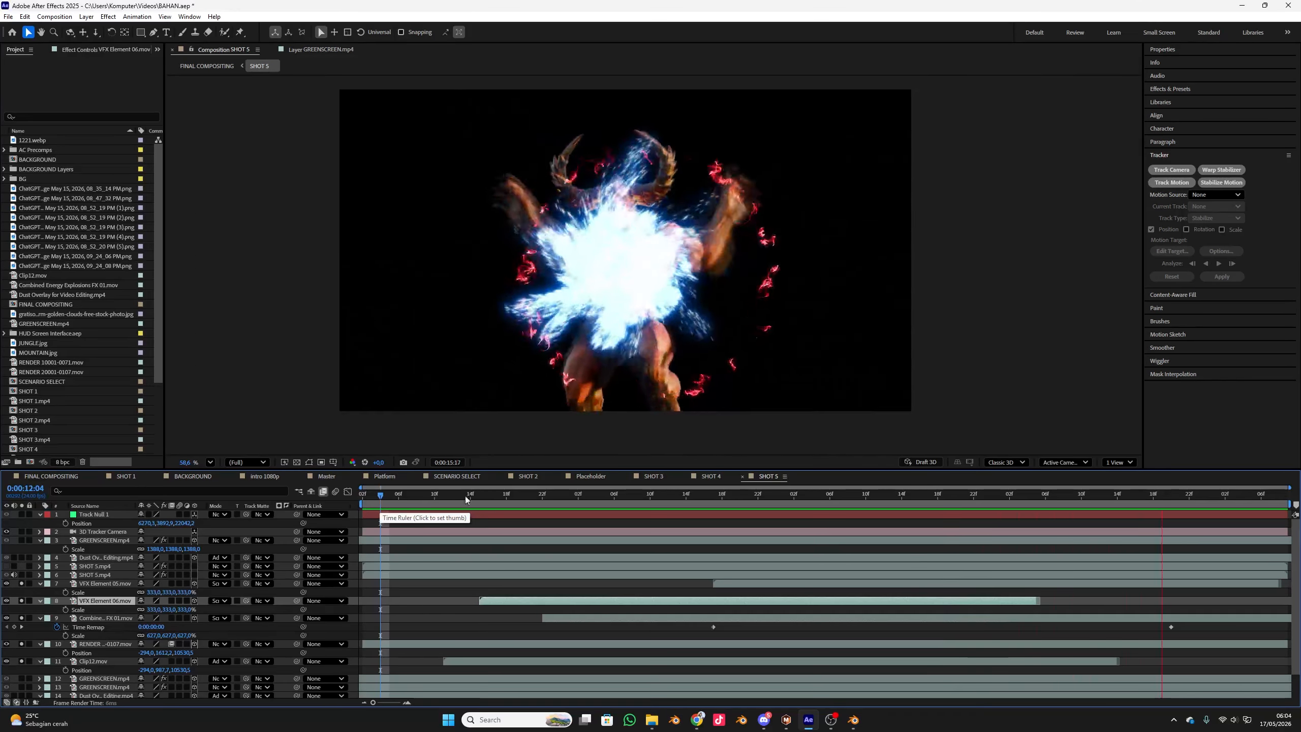
{"action": "left_click", "coordinate": [749, 499]}
{"action": "left_click_drag", "start_coordinate": [788, 502], "coordinate": [946, 535]}
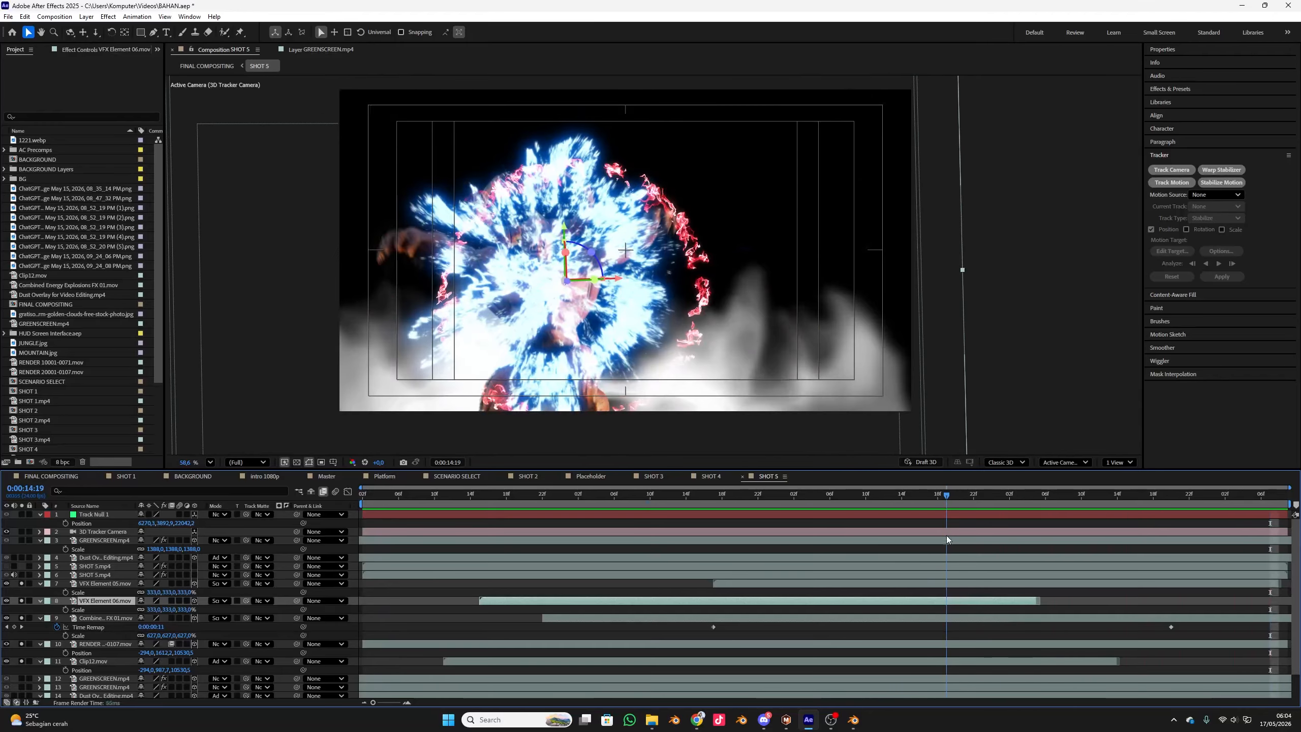
{"action": "left_click", "coordinate": [118, 585]}
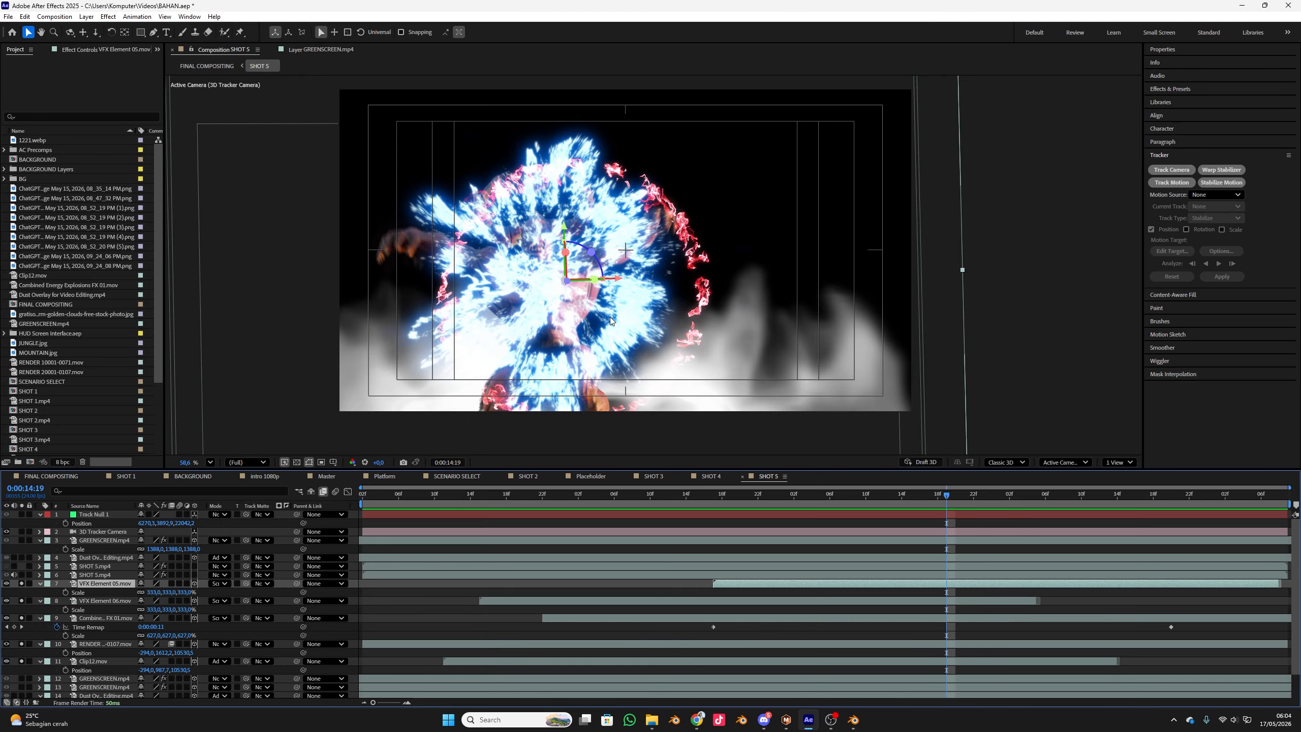
{"action": "mouse_move", "coordinate": [625, 280]}
{"action": "left_mouse_down"}
{"action": "mouse_move", "coordinate": [586, 285]}
{"action": "mouse_move", "coordinate": [604, 286]}
{"action": "left_mouse_up"}
{"action": "key", "text": "space"}
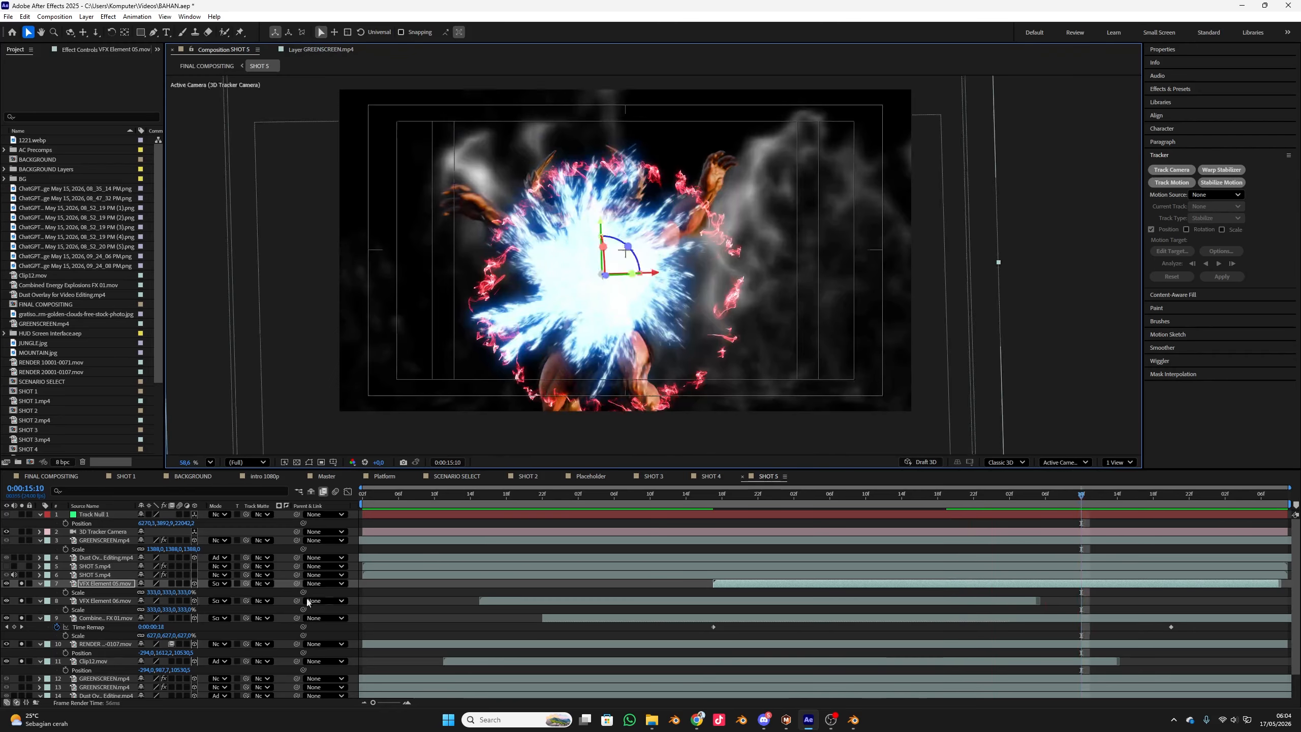
- Turn off solo for the VFX Element 06 and Combined Energy Explosions FX 01 layers and preview the remaining layers from 0:00:12:04
{"action": "left_click", "coordinate": [108, 618]}
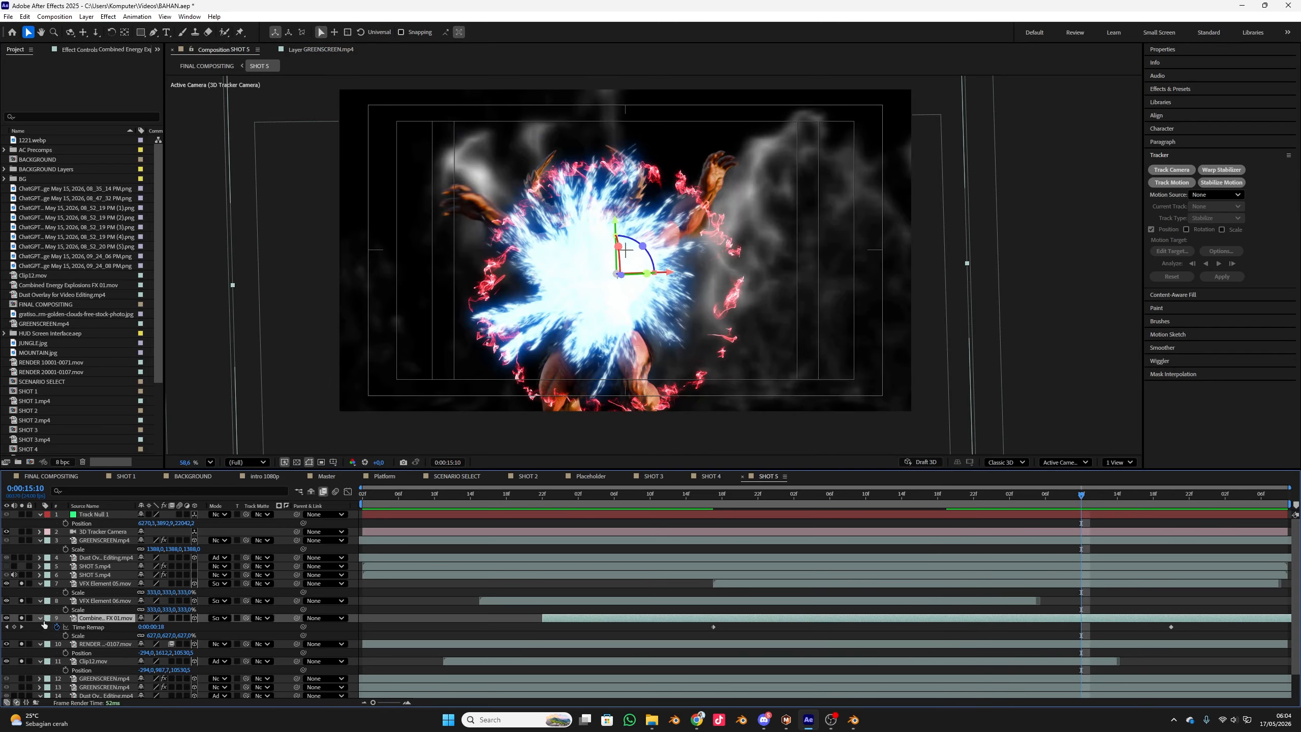
{"action": "left_click", "coordinate": [21, 585]}
{"action": "left_click", "coordinate": [21, 618]}
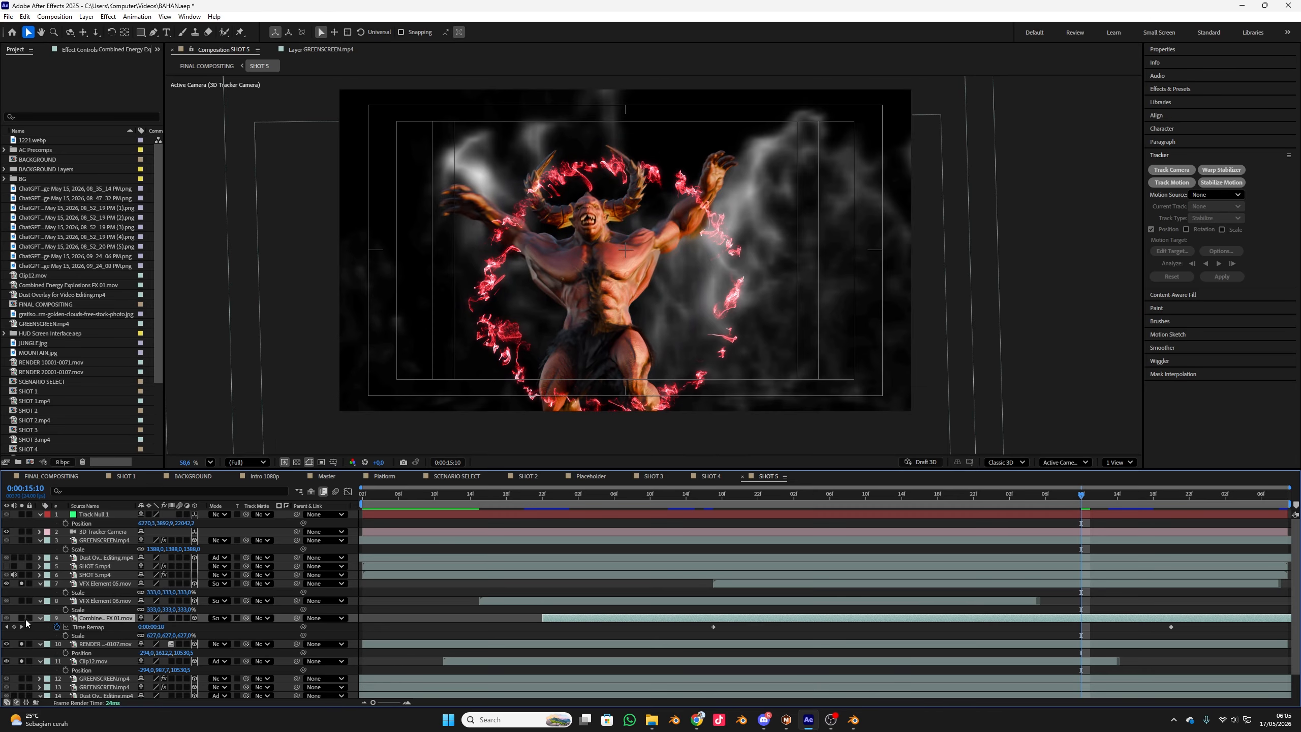
{"action": "left_click", "coordinate": [380, 502]}
{"action": "key", "text": "space"}
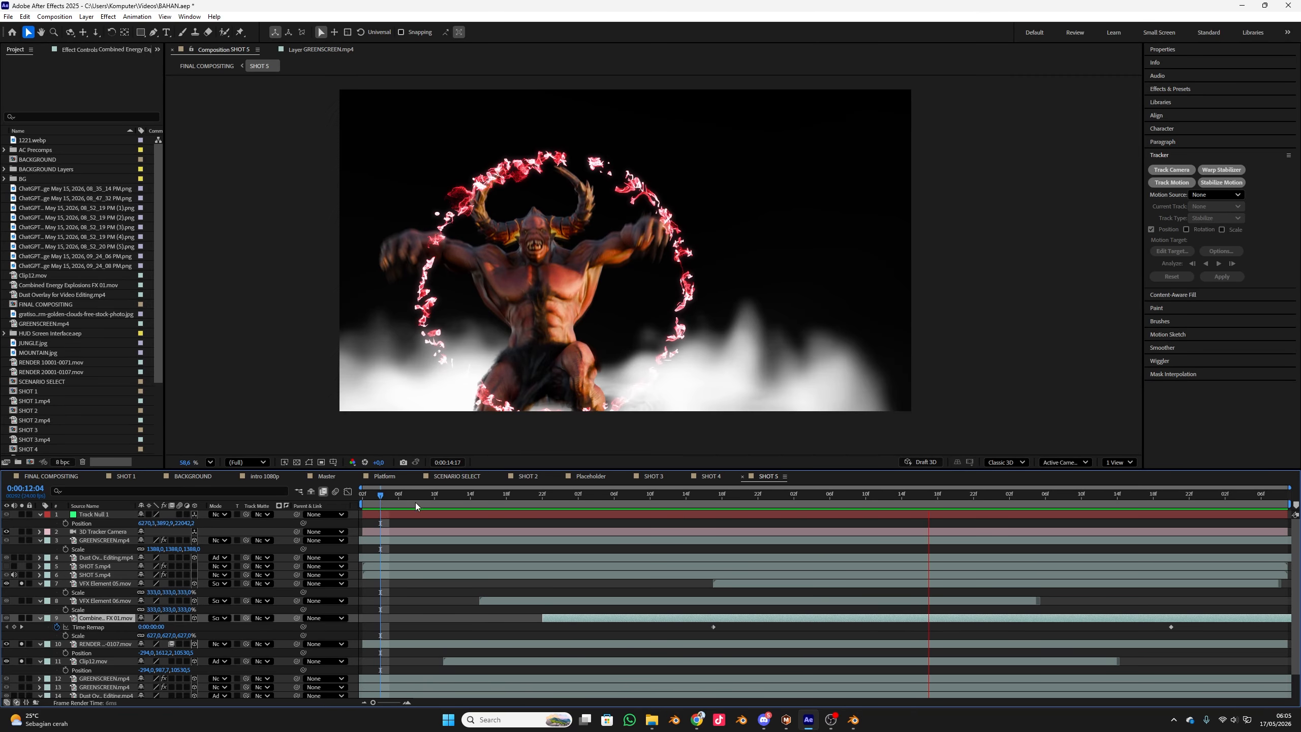
{"action": "key", "text": "space"}
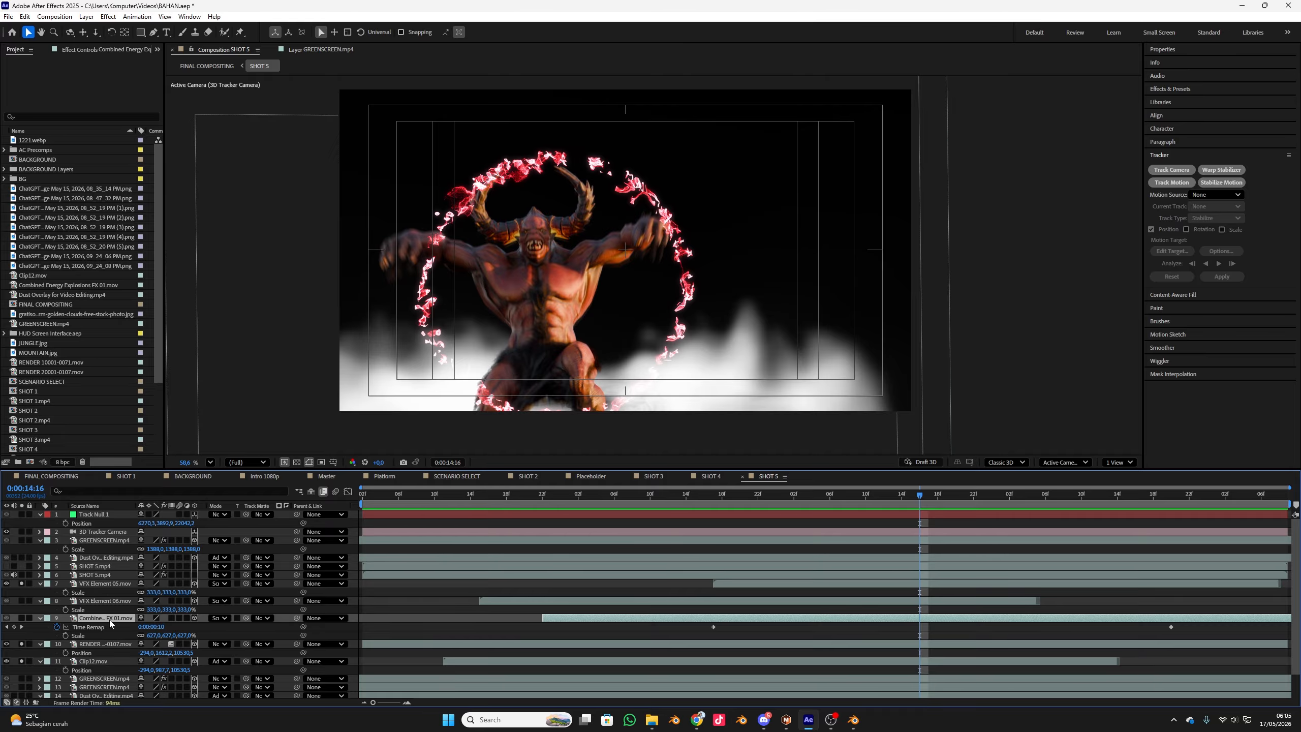
- Move the VFX Element 05 ring further left and raise it so it centers on the monster's head
{"action": "left_click", "coordinate": [107, 584]}
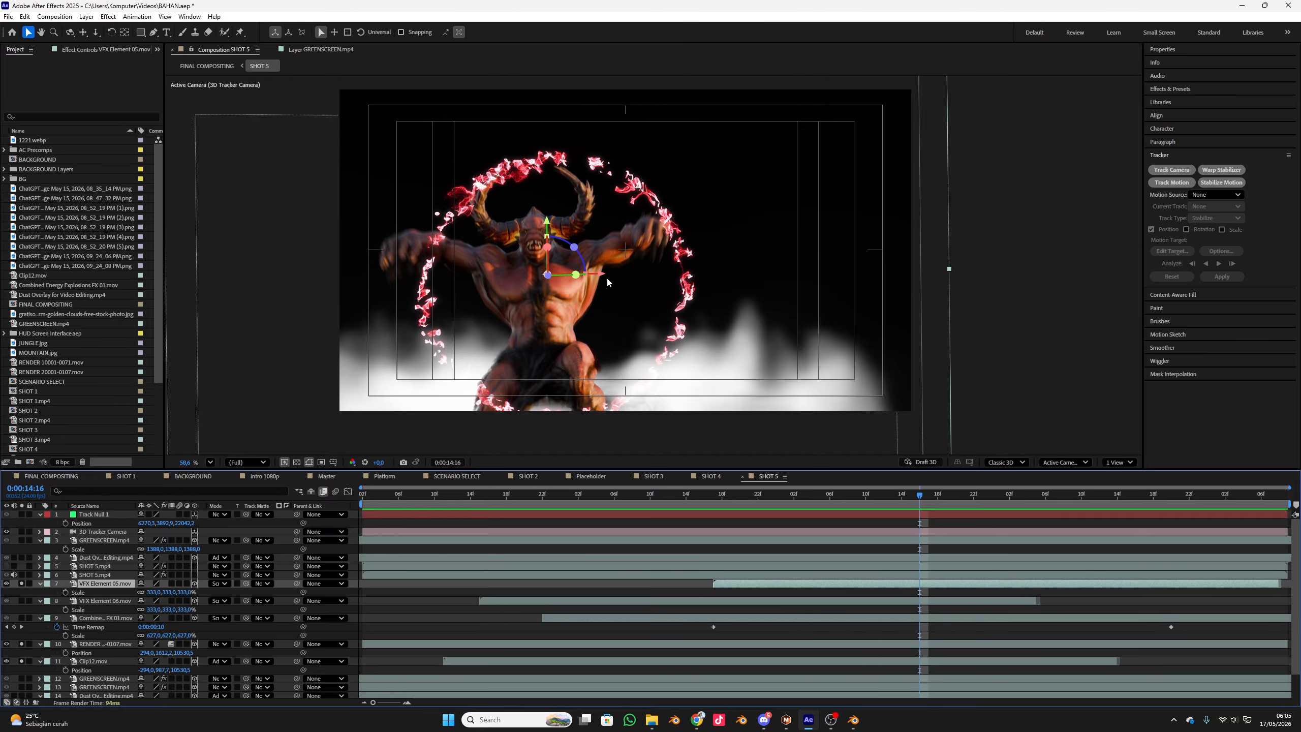
{"action": "key", "text": "space"}
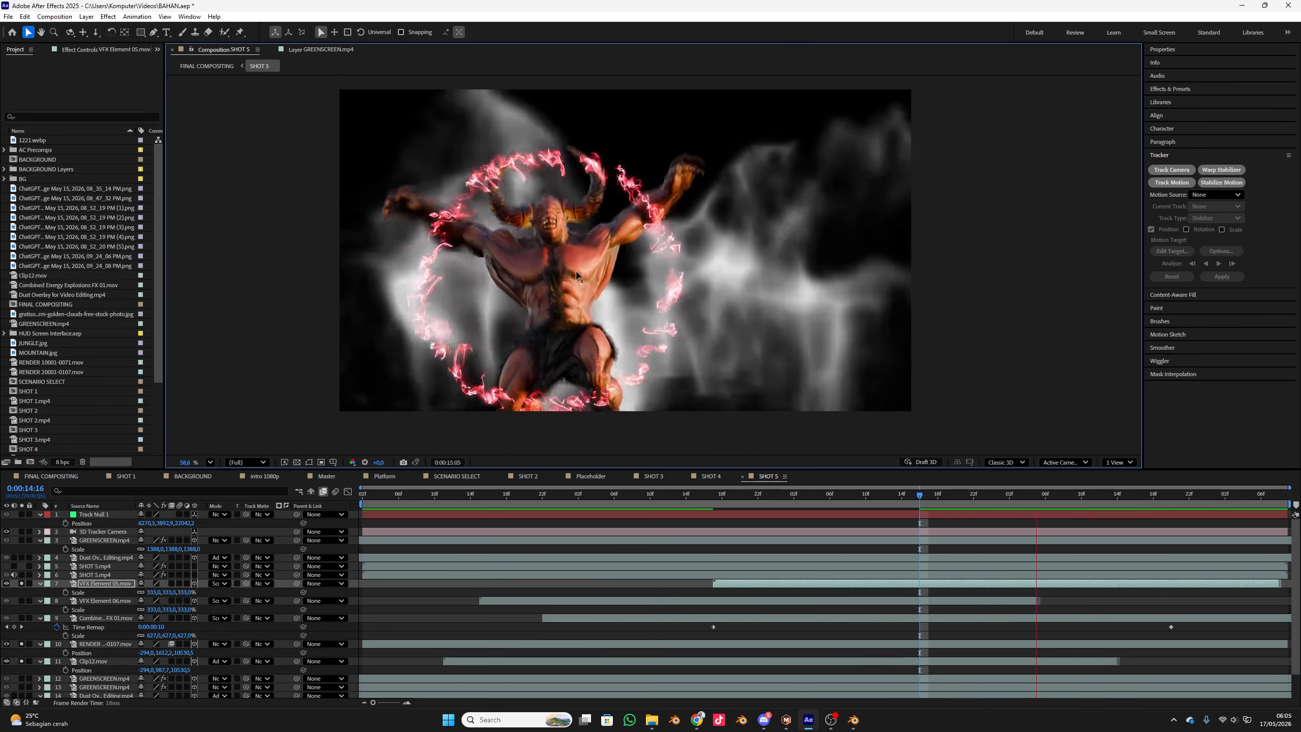
{"action": "key", "text": "space"}
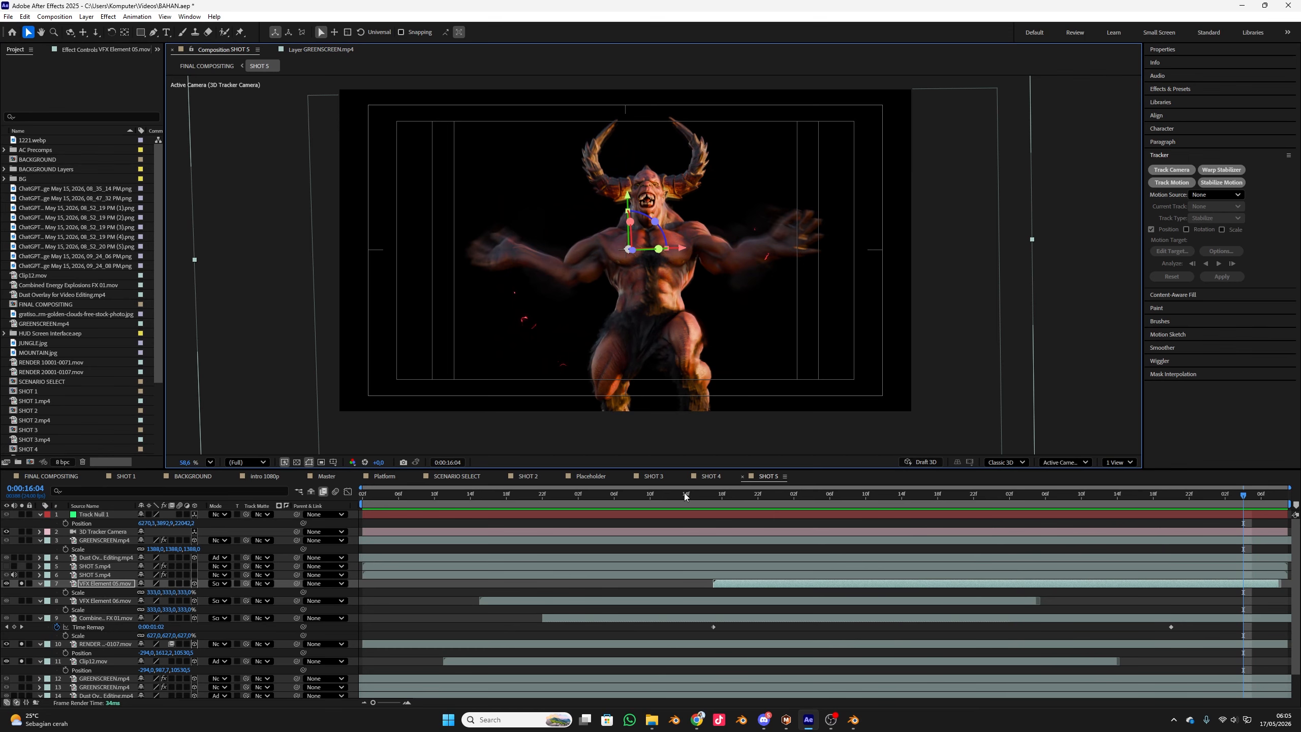
{"action": "left_click_drag", "start_coordinate": [685, 494], "coordinate": [910, 495]}
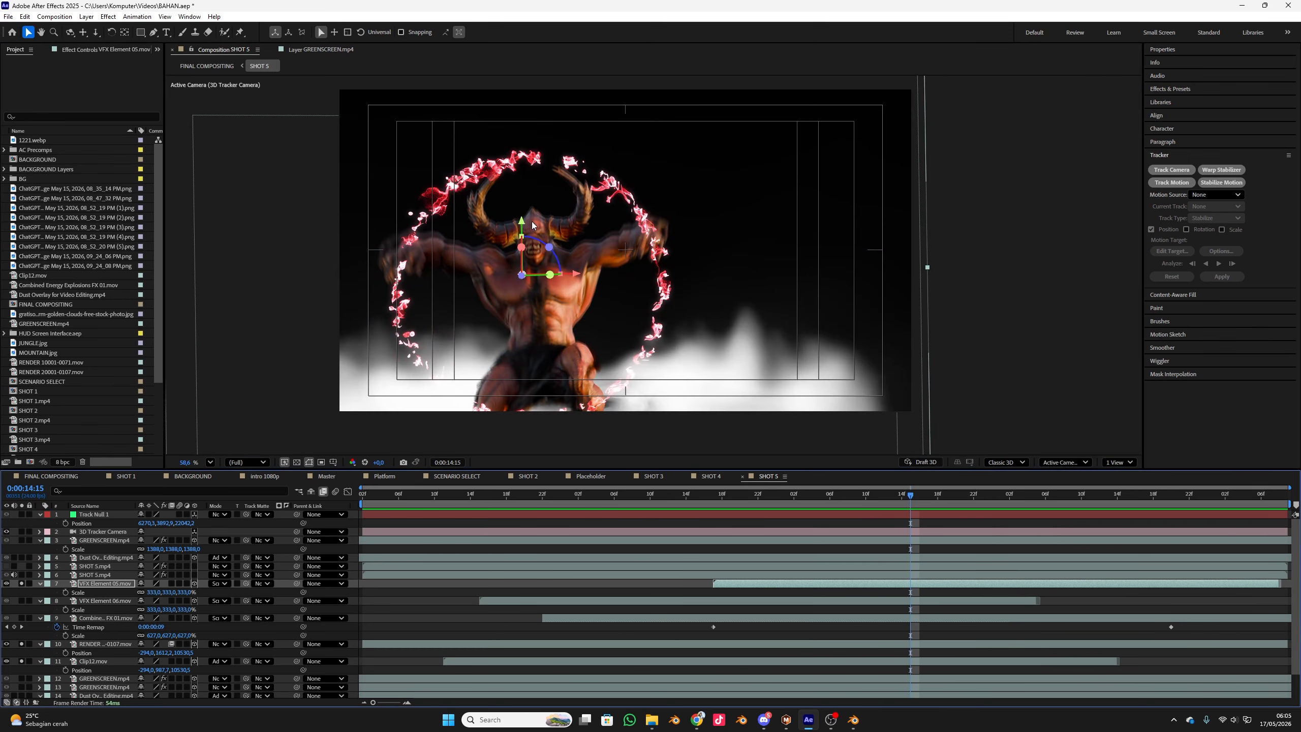
{"action": "left_click_drag", "start_coordinate": [522, 221], "coordinate": [521, 193]}
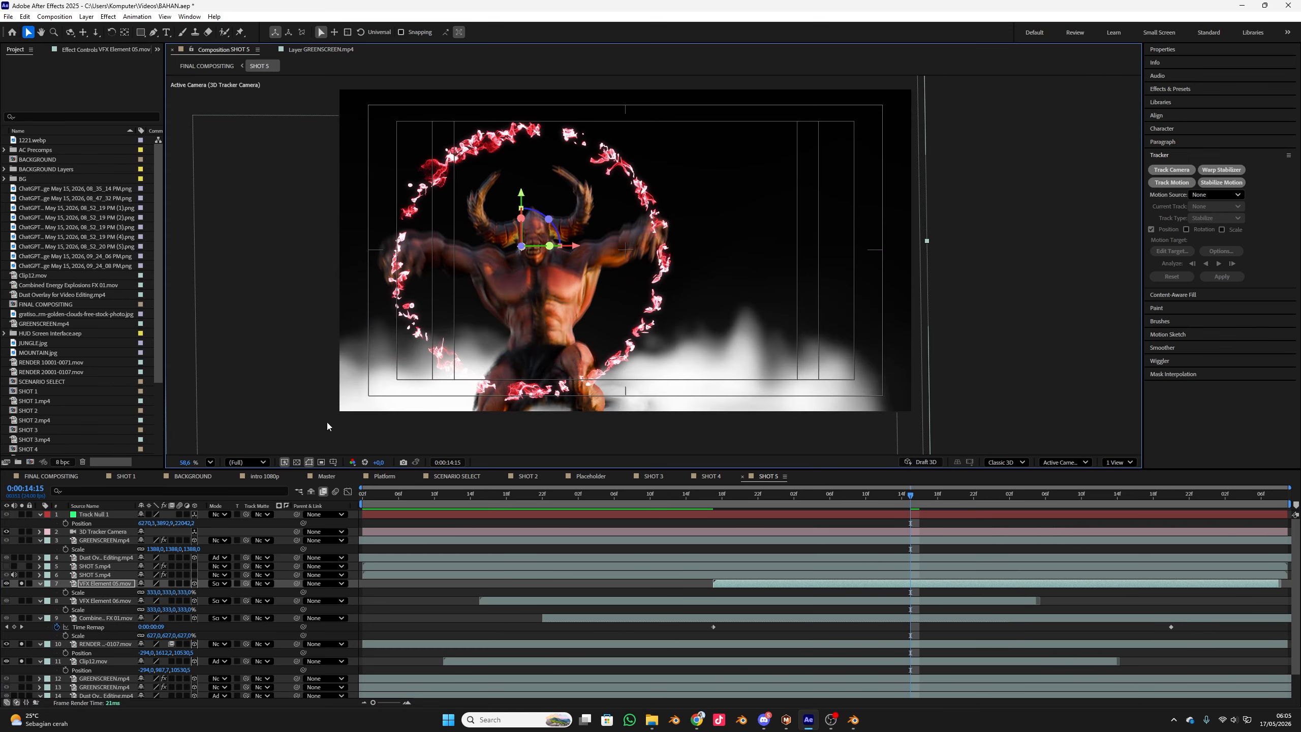
- Reduce the Scale of VFX Element 05 to 141% and enable keyframing for it
{"action": "left_click_drag", "start_coordinate": [155, 593], "coordinate": [95, 592]}
{"action": "key", "text": "space"}
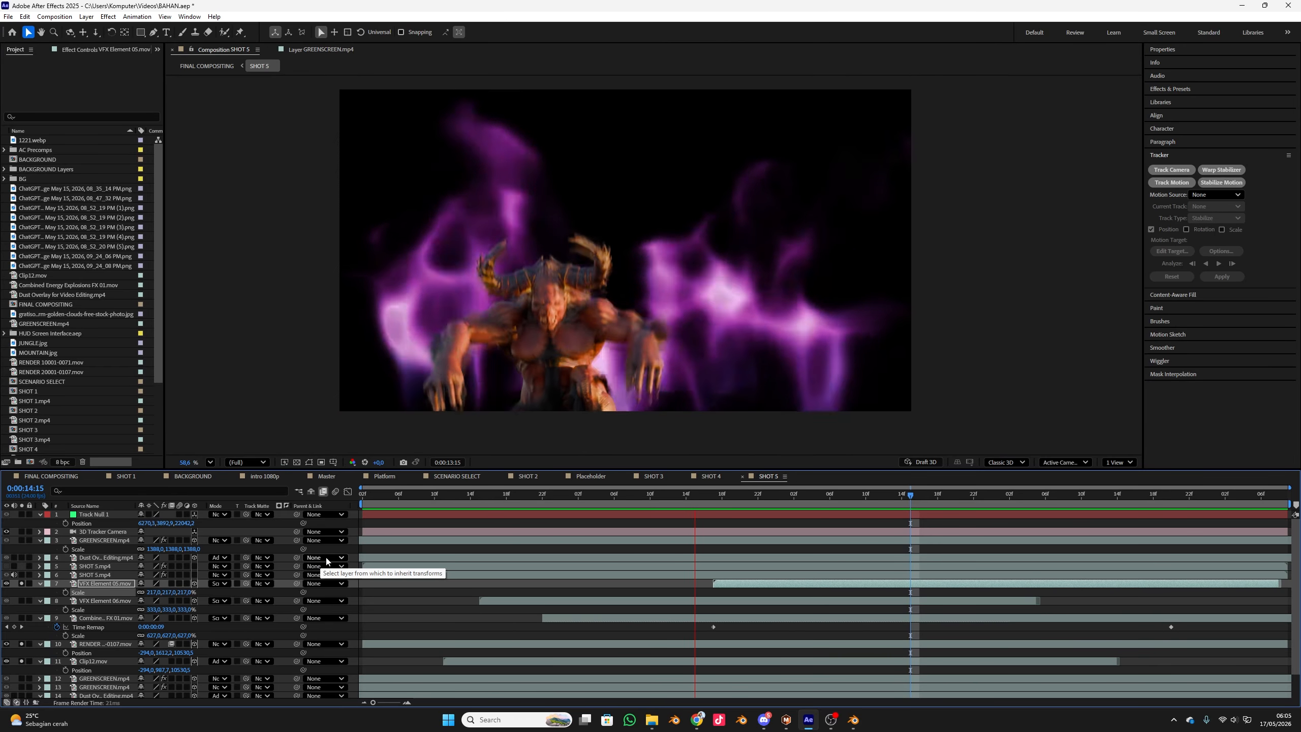
{"action": "key", "text": "space"}
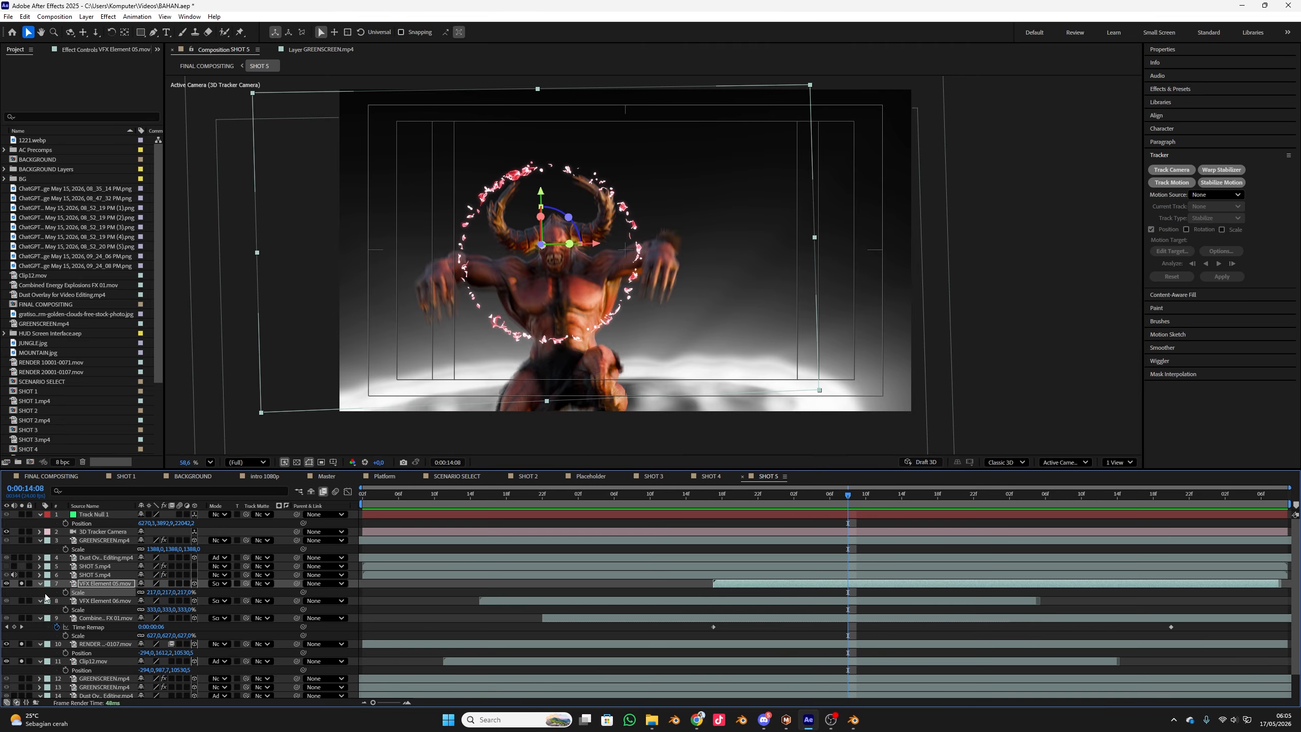
{"action": "left_click_drag", "start_coordinate": [149, 592], "coordinate": [117, 593]}
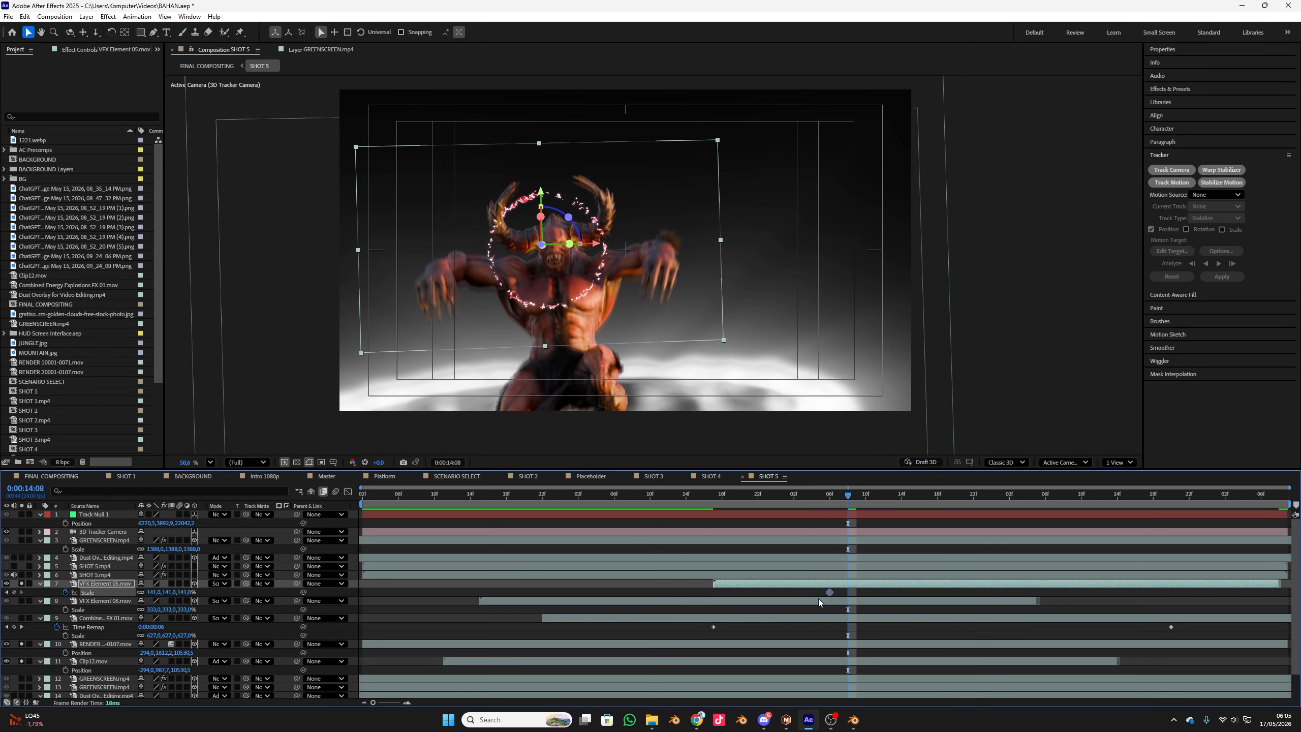
- Animate the Scale of VFX Element 05 from 141% at the layer's start to 403% at 0:00:15:11 and preview the growth
{"action": "left_click_drag", "start_coordinate": [710, 506], "coordinate": [1090, 499]}
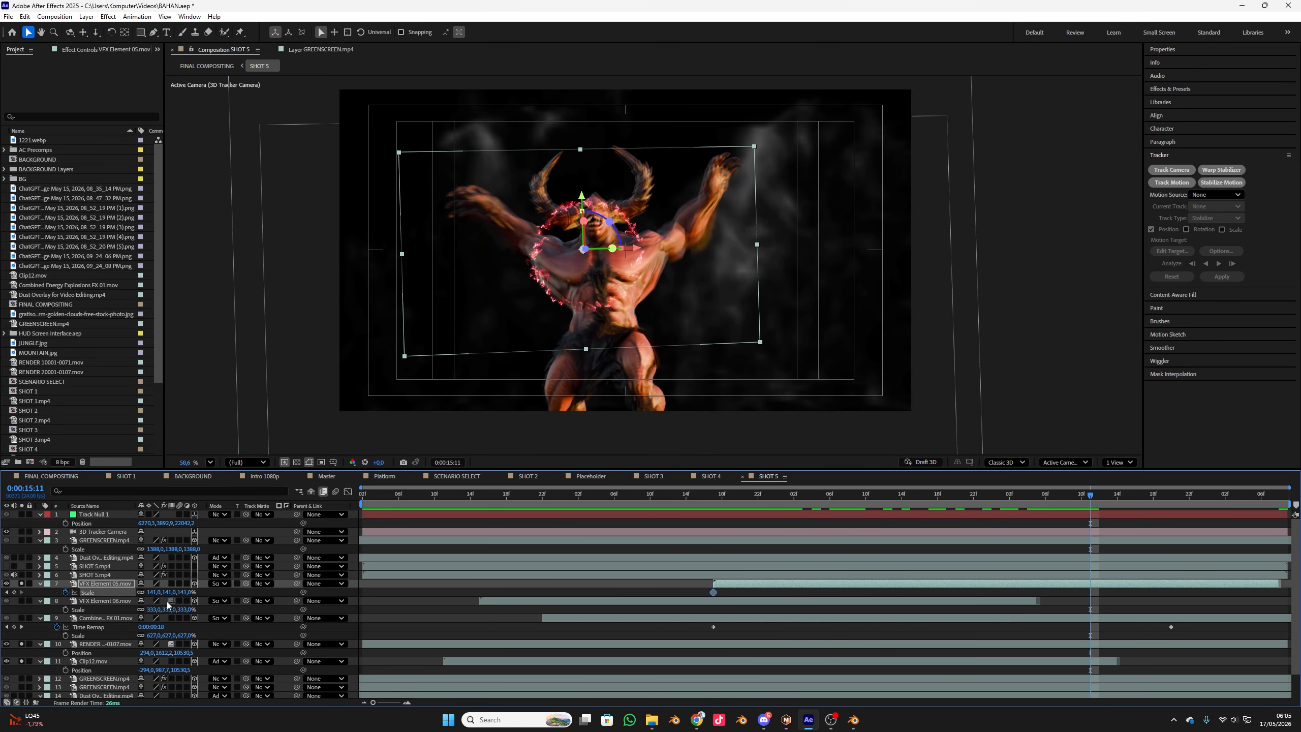
{"action": "left_click_drag", "start_coordinate": [155, 592], "coordinate": [338, 599]}
{"action": "left_click", "coordinate": [703, 494]}
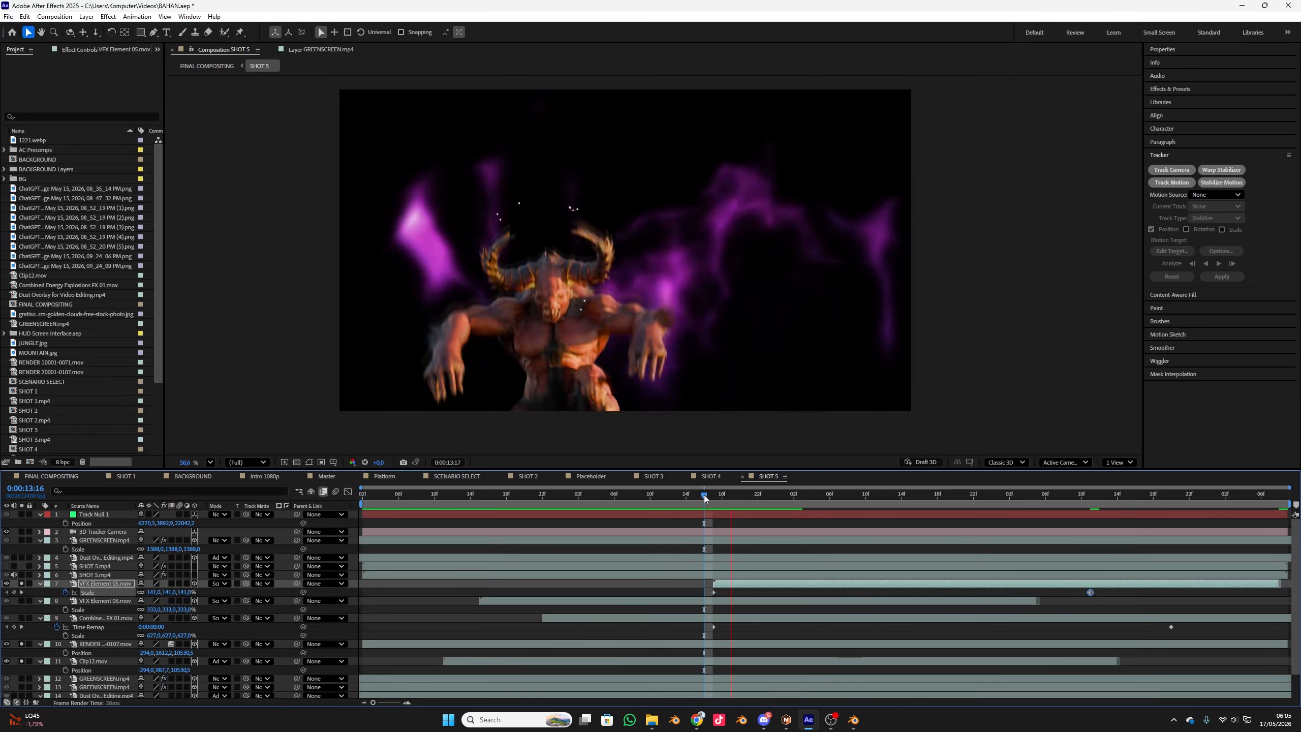
{"action": "key", "text": "space"}
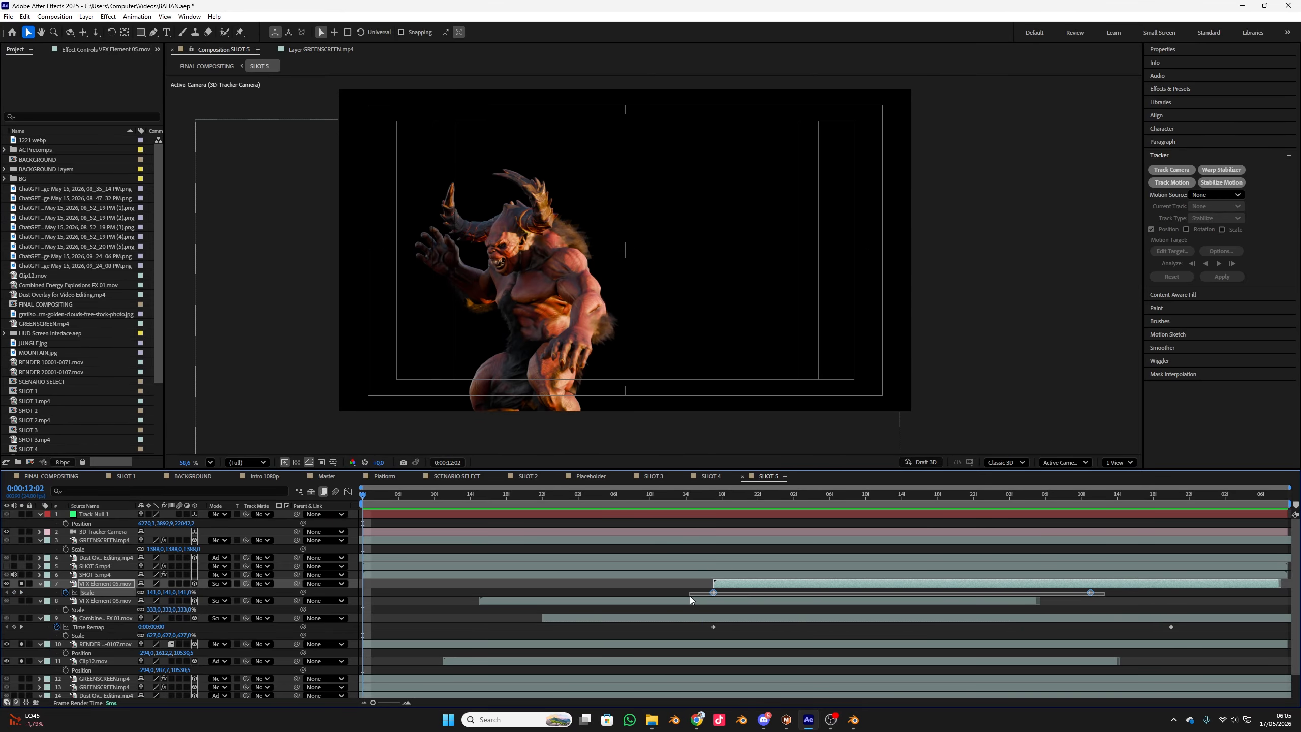
- Apply Easy Ease to both Scale keyframes of VFX Element 05 and preview from 0:00:13:16
{"action": "left_click_drag", "start_coordinate": [1104, 591], "coordinate": [690, 598]}
{"action": "key", "text": "F9"}
{"action": "left_click", "coordinate": [703, 494]}
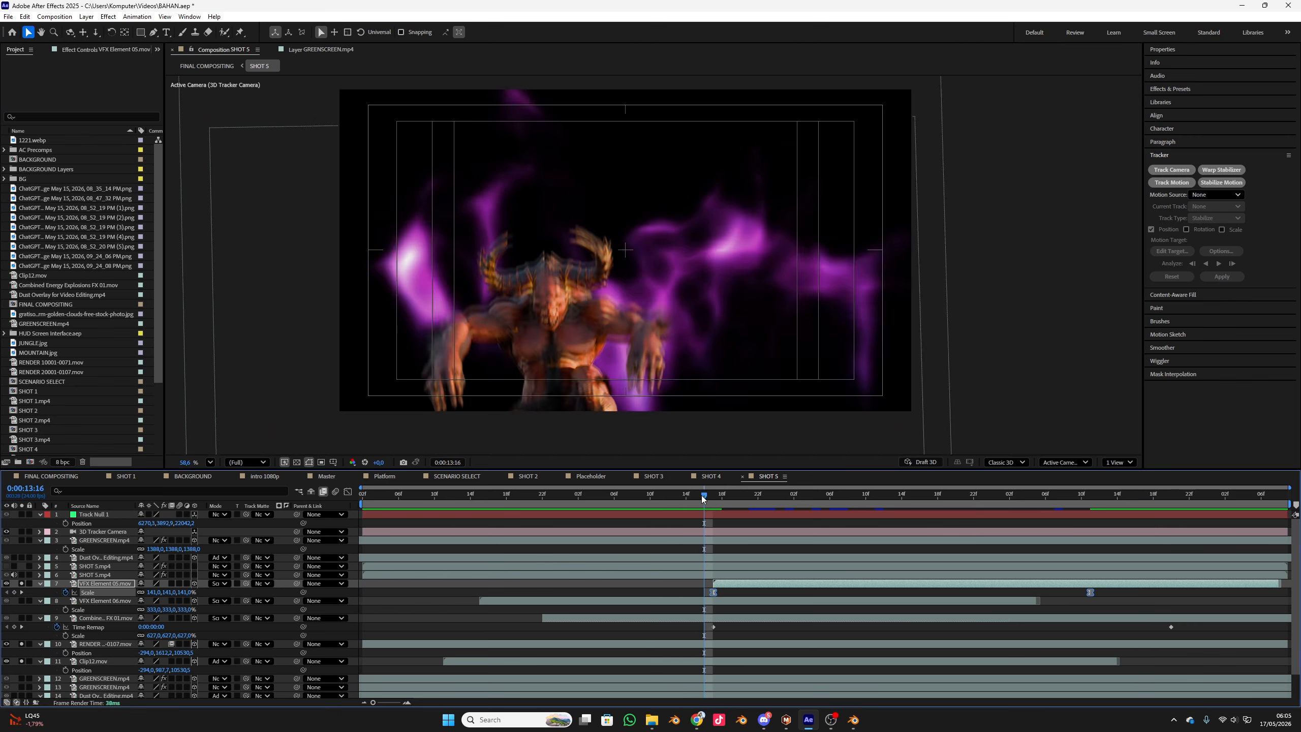
{"action": "key", "text": "space"}
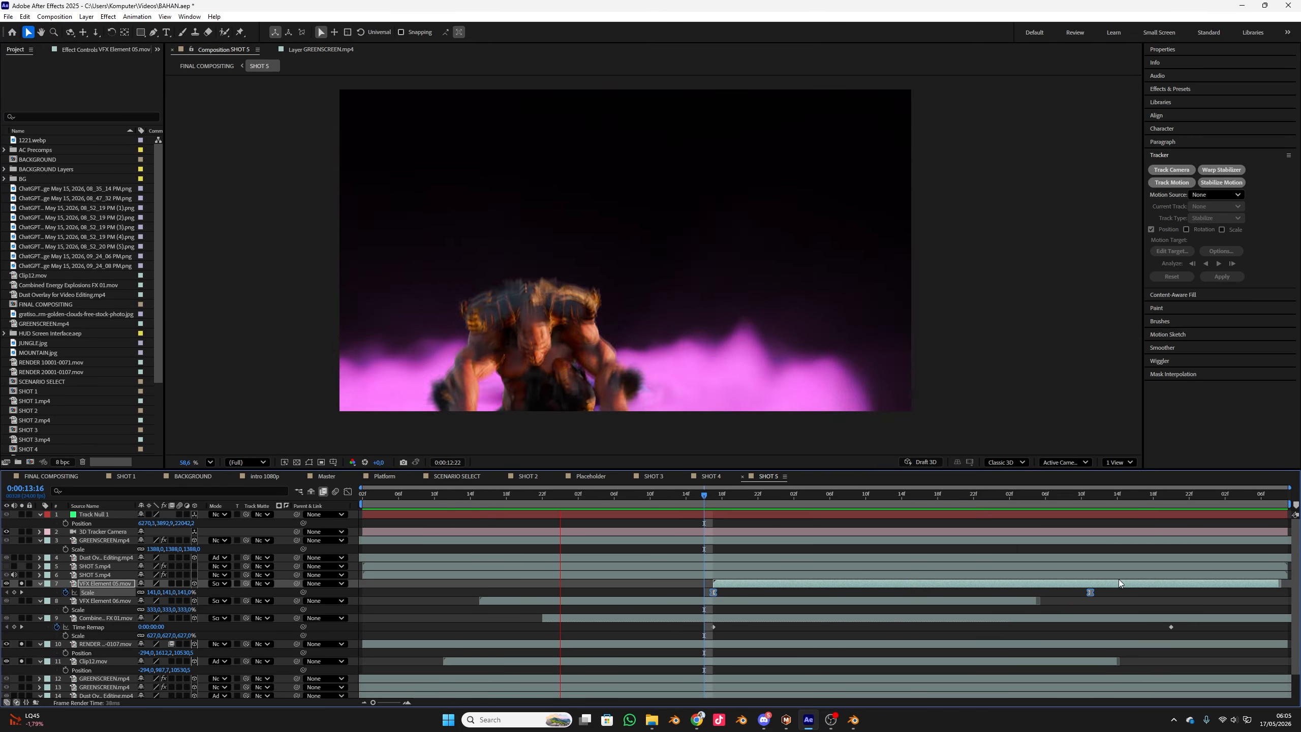
- Move the second Scale keyframe of VFX Element 05 to 0:00:16:07 and preview the slower expansion
{"action": "left_click_drag", "start_coordinate": [1090, 592], "coordinate": [1271, 597]}
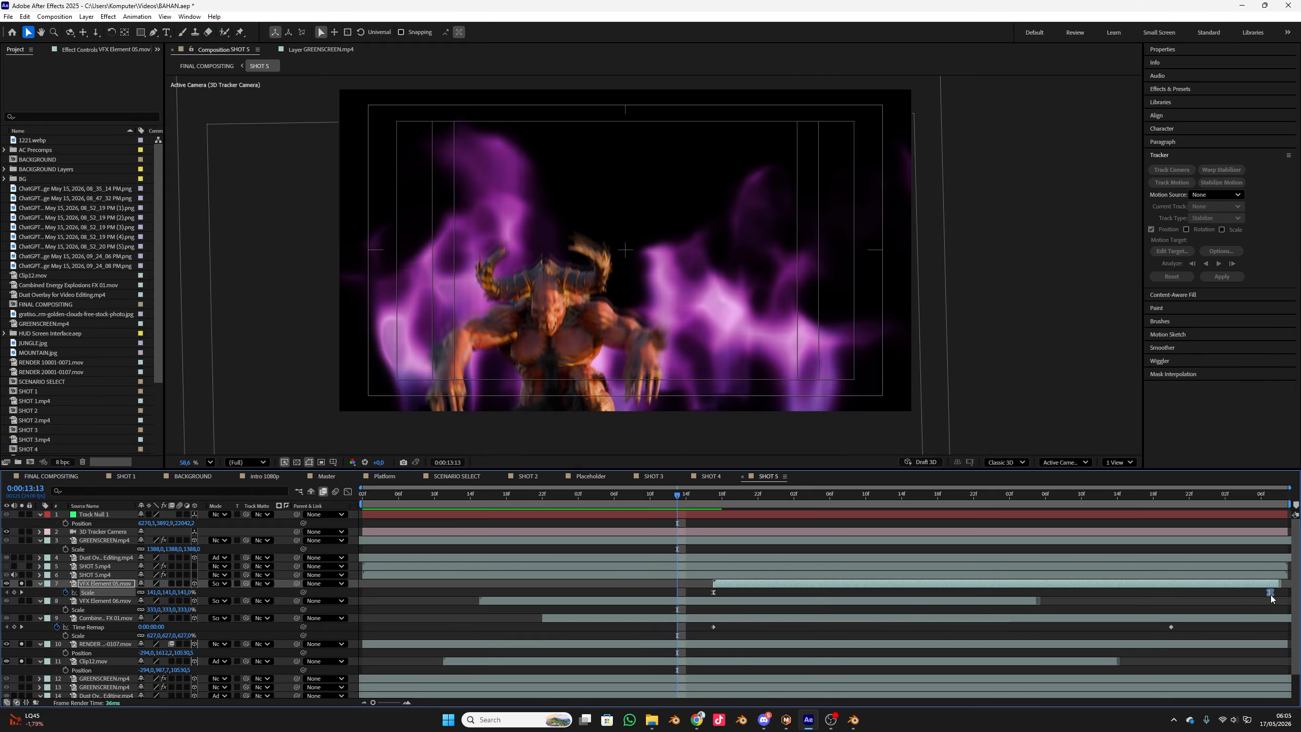
{"action": "key", "text": "space"}
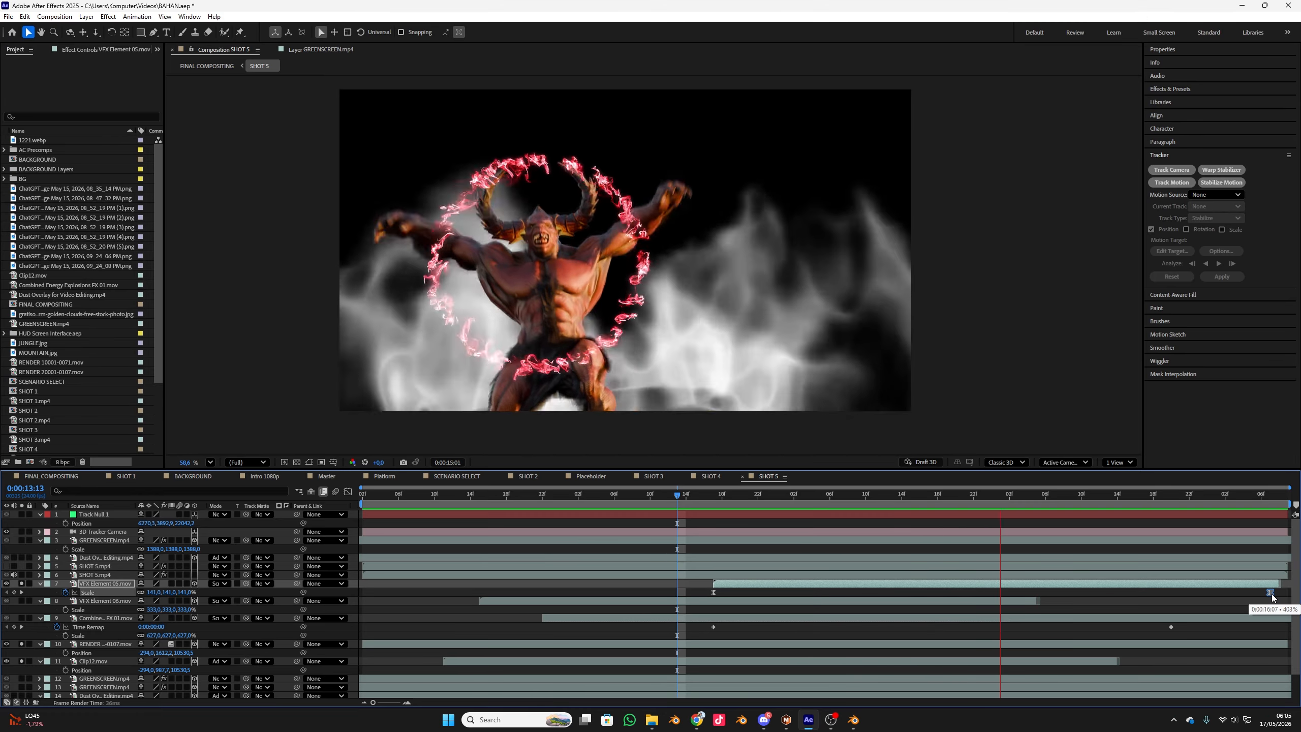
{"action": "key", "text": "space"}
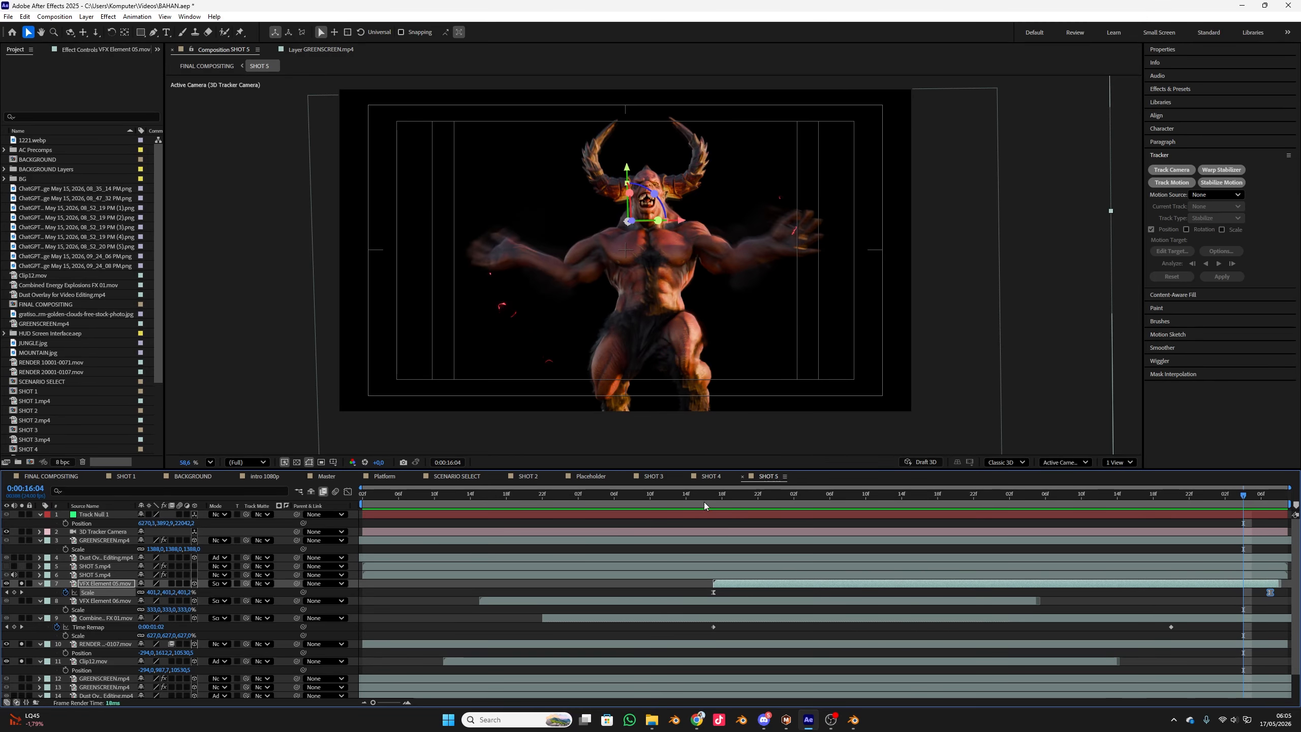
- Solo the VFX Element 06 layer, reveal Position on VFX Element 05, and preview the burst against the monster from 0:00:12:16
{"action": "left_click", "coordinate": [88, 601]}
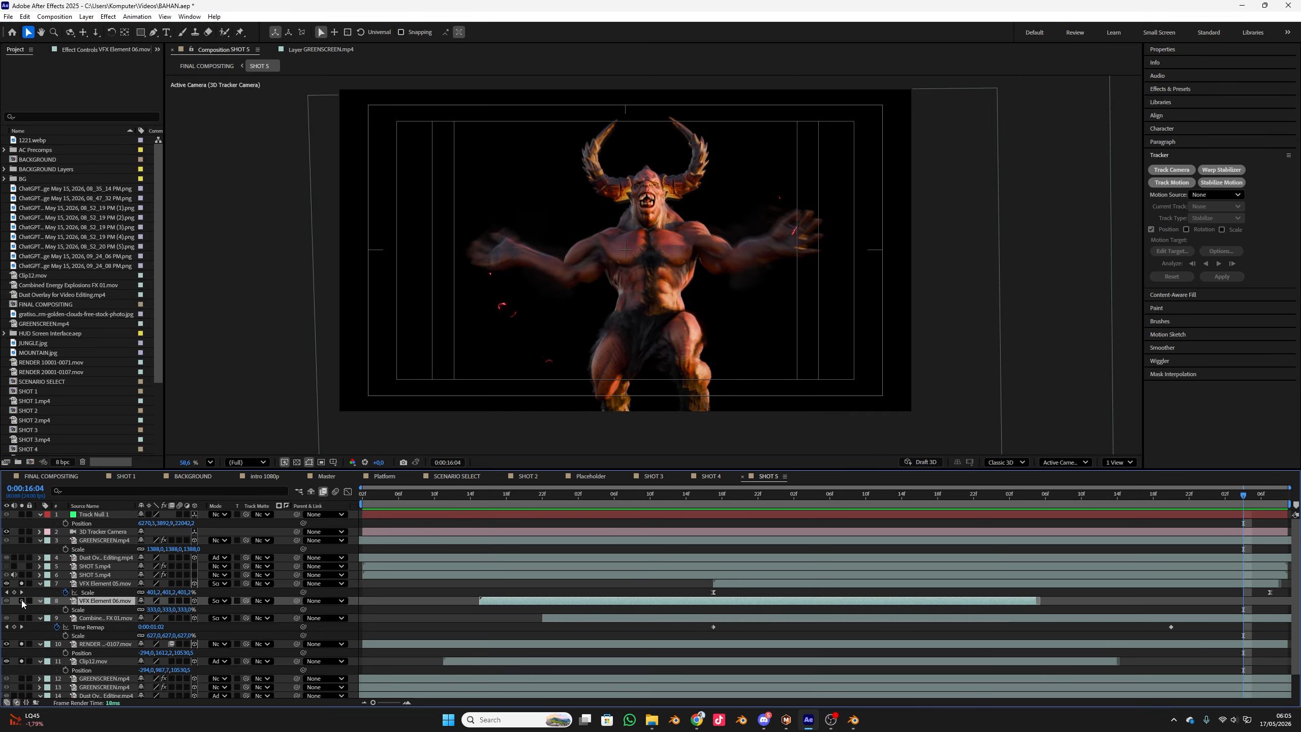
{"action": "left_click_drag", "start_coordinate": [680, 505], "coordinate": [756, 515]}
{"action": "left_click", "coordinate": [101, 584]}
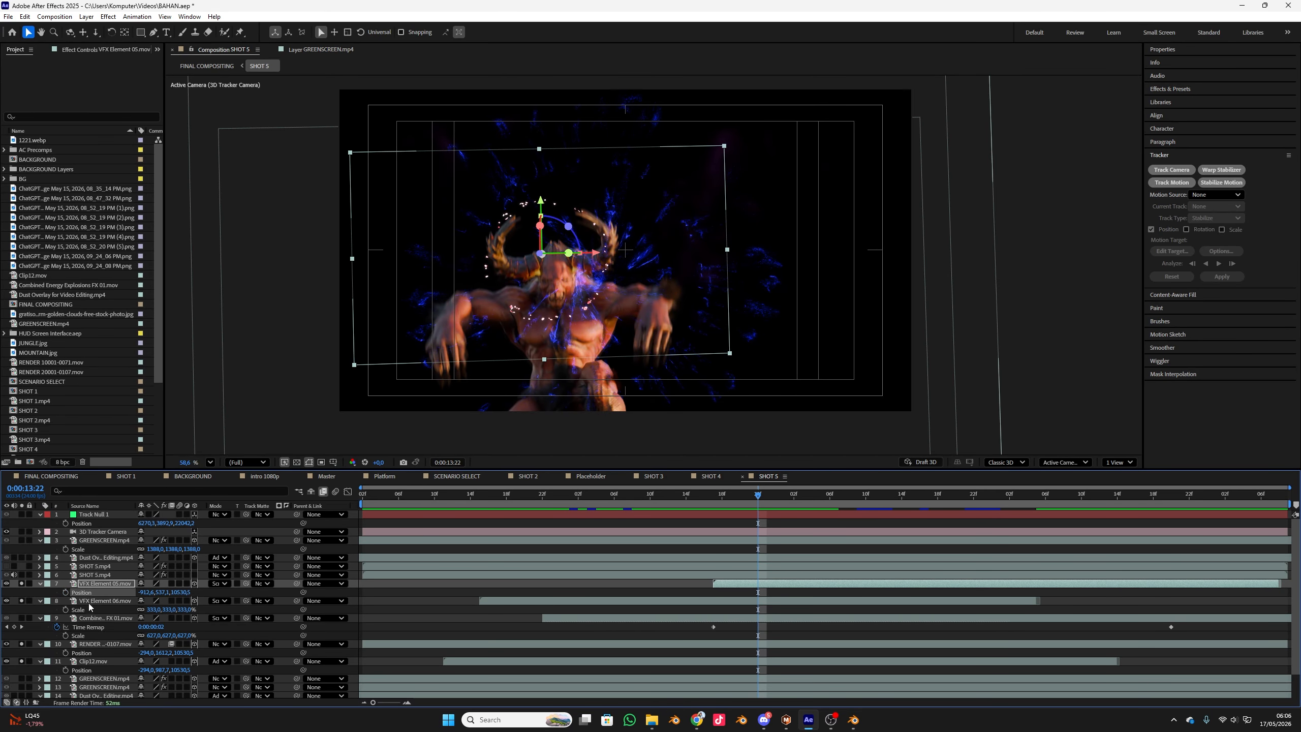
{"action": "left_click", "coordinate": [100, 601]}
{"action": "left_click", "coordinate": [498, 498]}
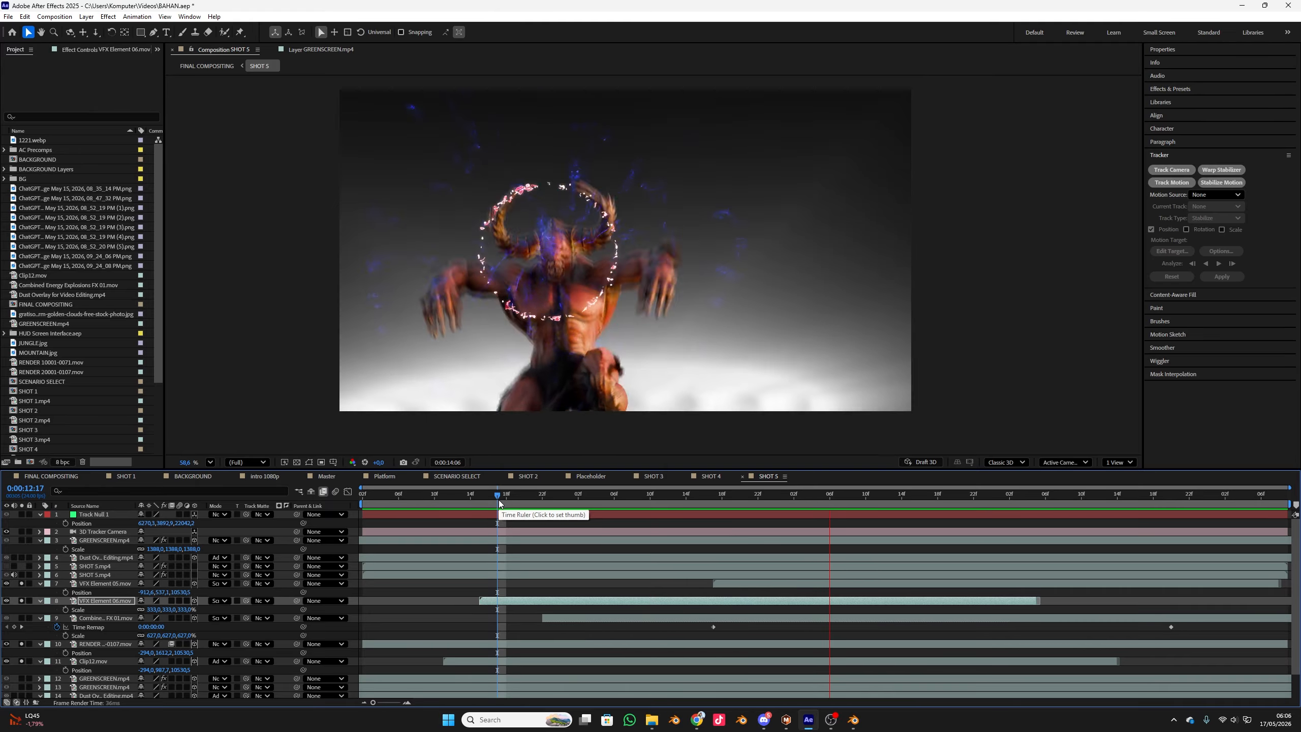
{"action": "left_click", "coordinate": [492, 501]}
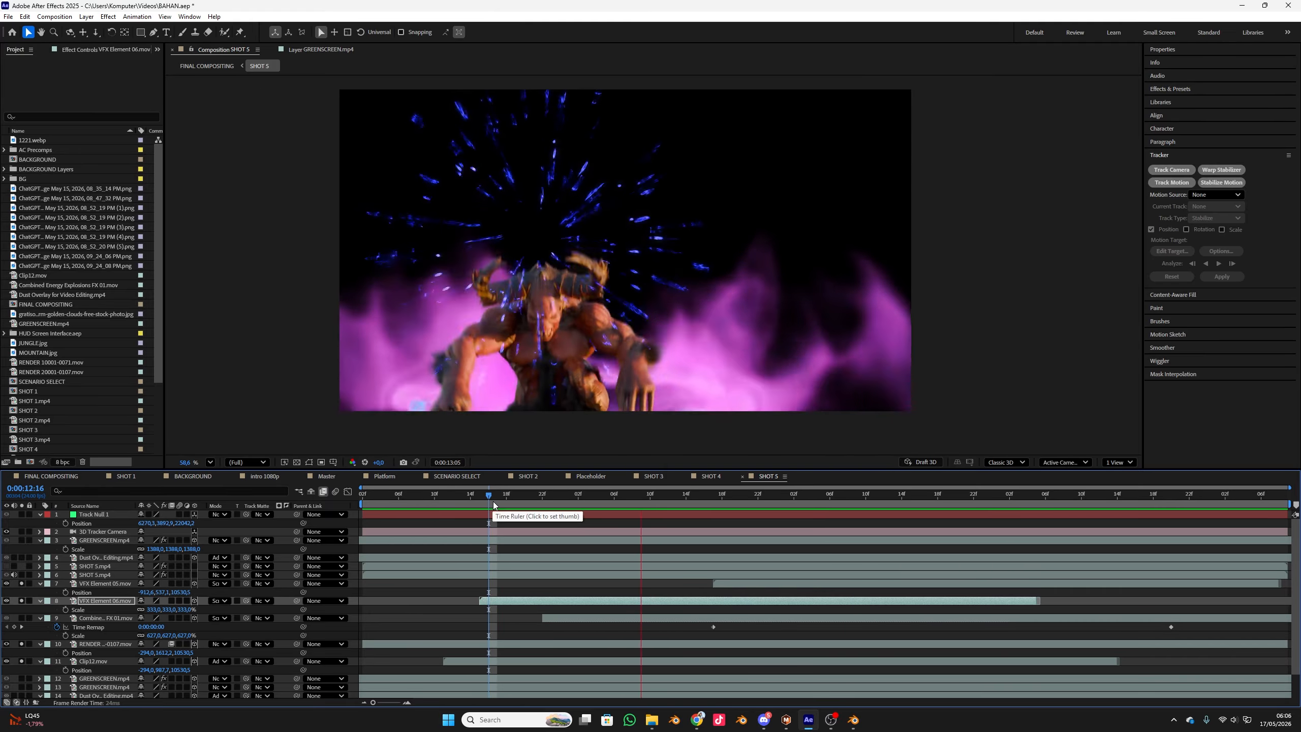
{"action": "left_click", "coordinate": [577, 497]}
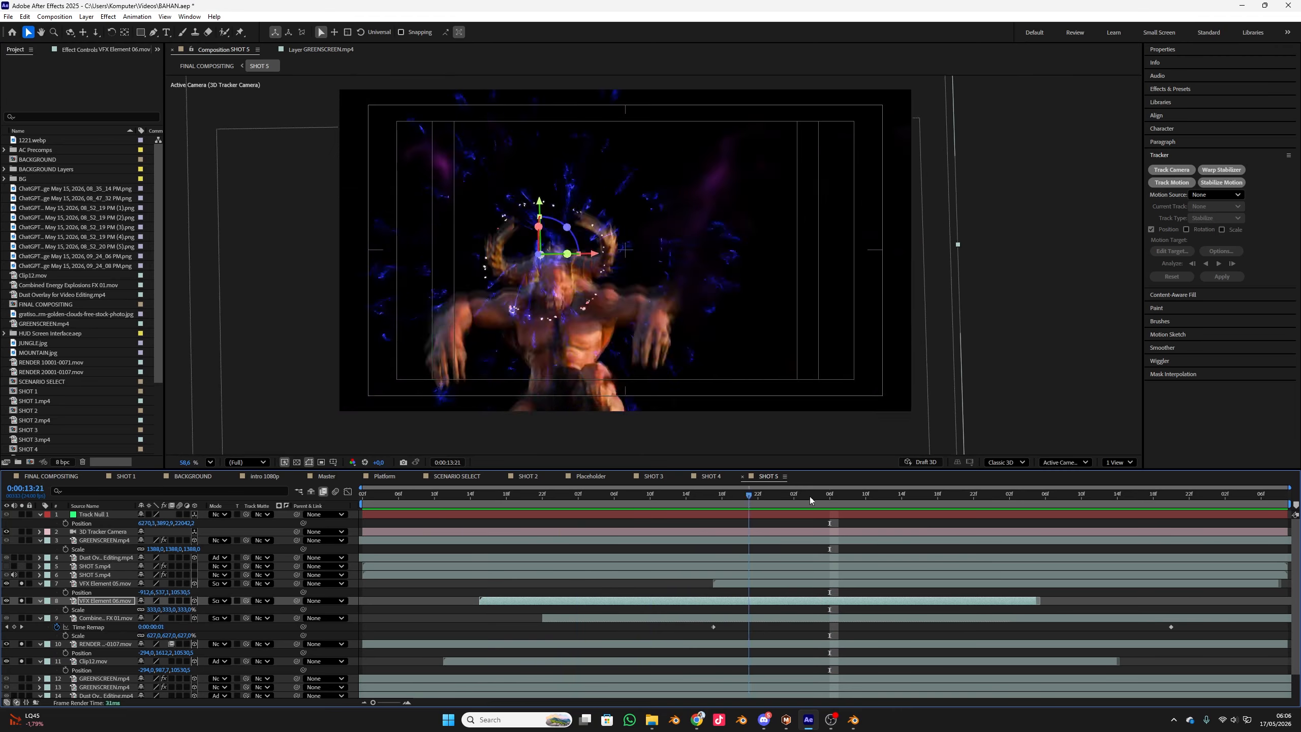
- Keyframe the Position of VFX Element 06 at the layer's end and lower its starting Y to 1565.1 at 0:00:12:15
{"action": "key", "text": "i"}
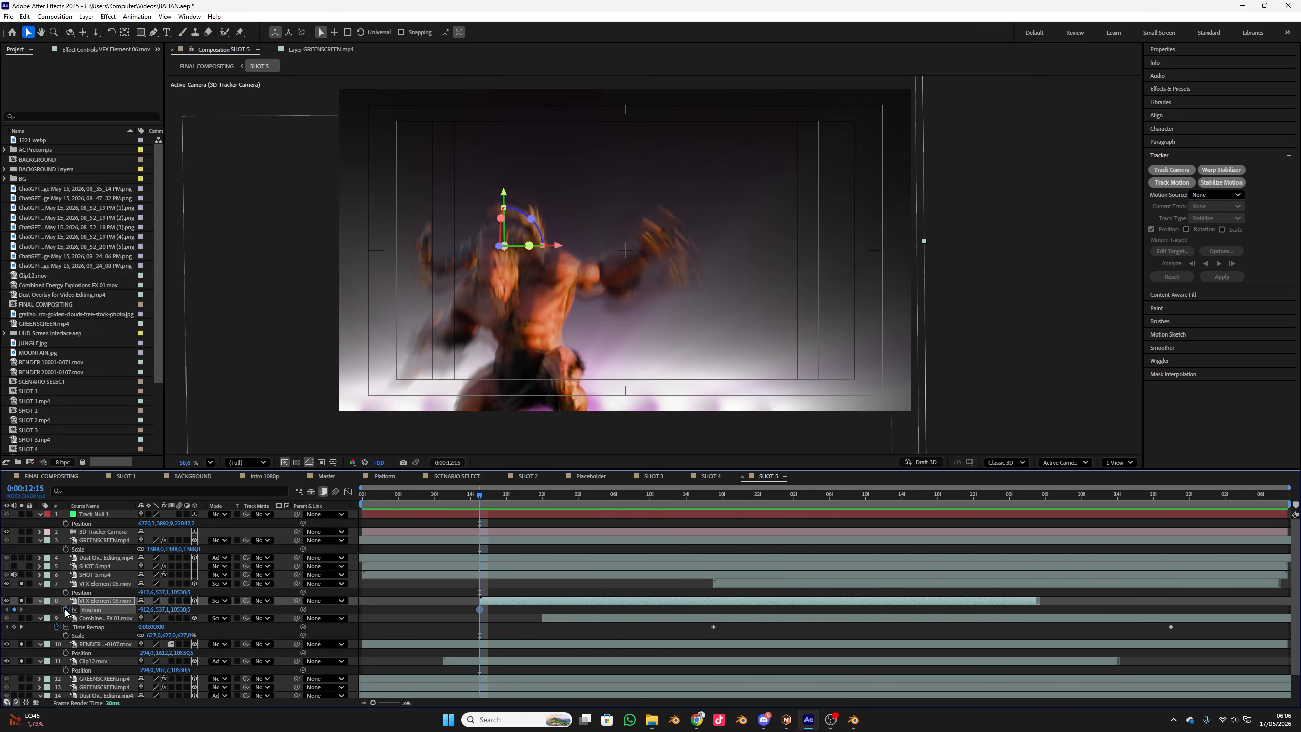
{"action": "left_click_drag", "start_coordinate": [479, 608], "coordinate": [1031, 632]}
{"action": "left_click_drag", "start_coordinate": [186, 609], "coordinate": [336, 610]}
{"action": "key", "text": "ctrl+z"}
{"action": "left_click_drag", "start_coordinate": [165, 610], "coordinate": [326, 599]}
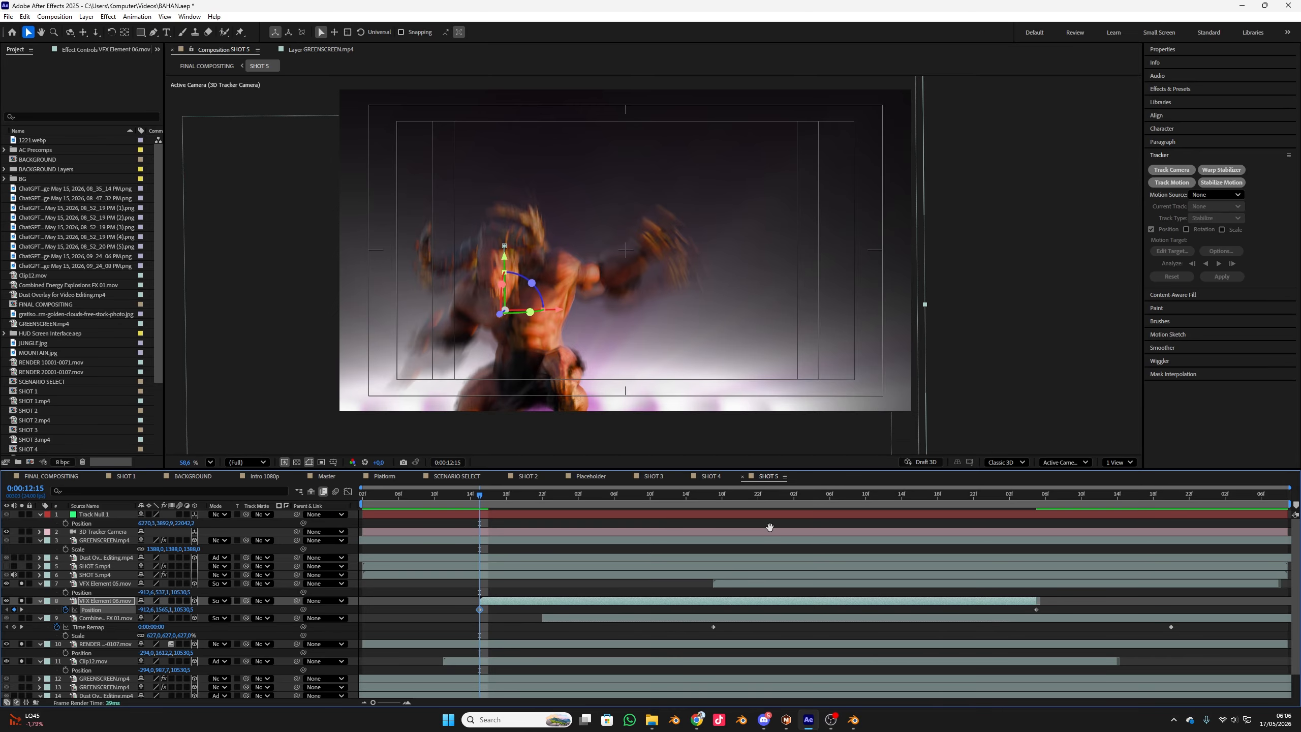
- Preview the upward motion, lower the starting Position of VFX Element 06 further to Y 2242.6, and preview again
{"action": "key", "text": "space"}
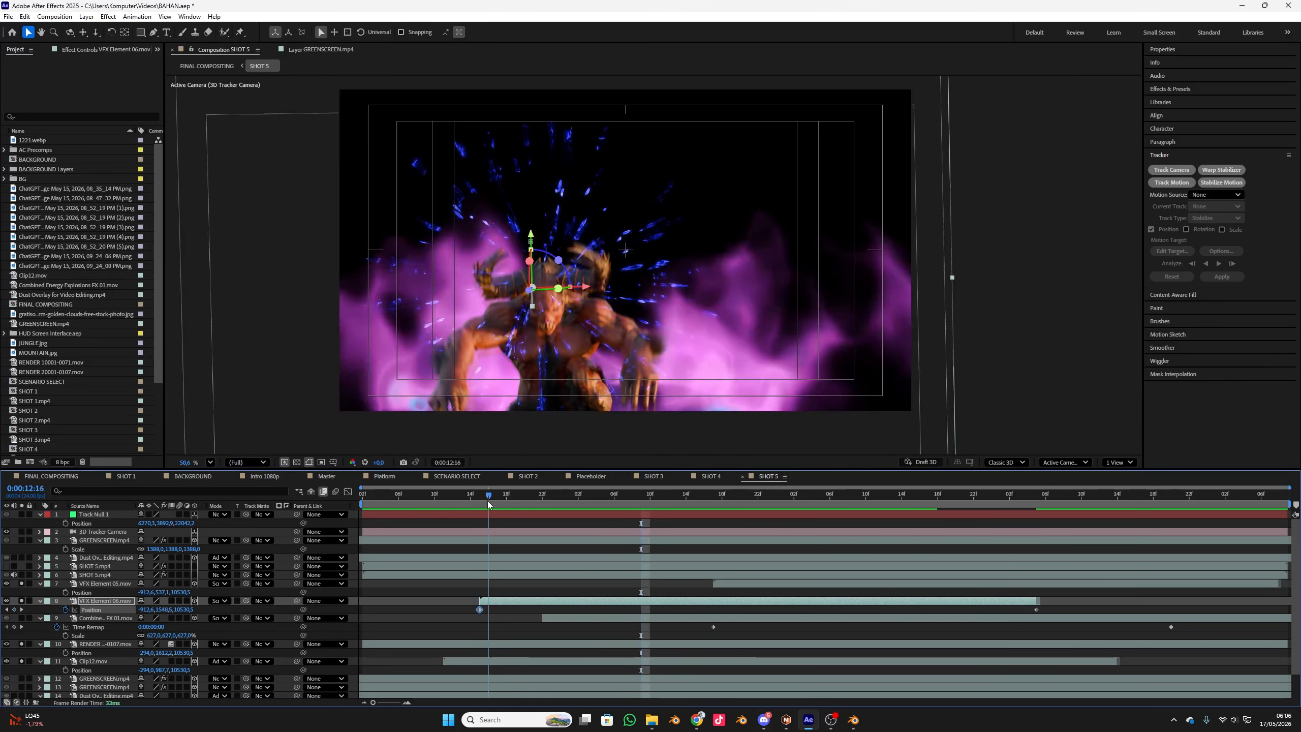
{"action": "key", "text": "space"}
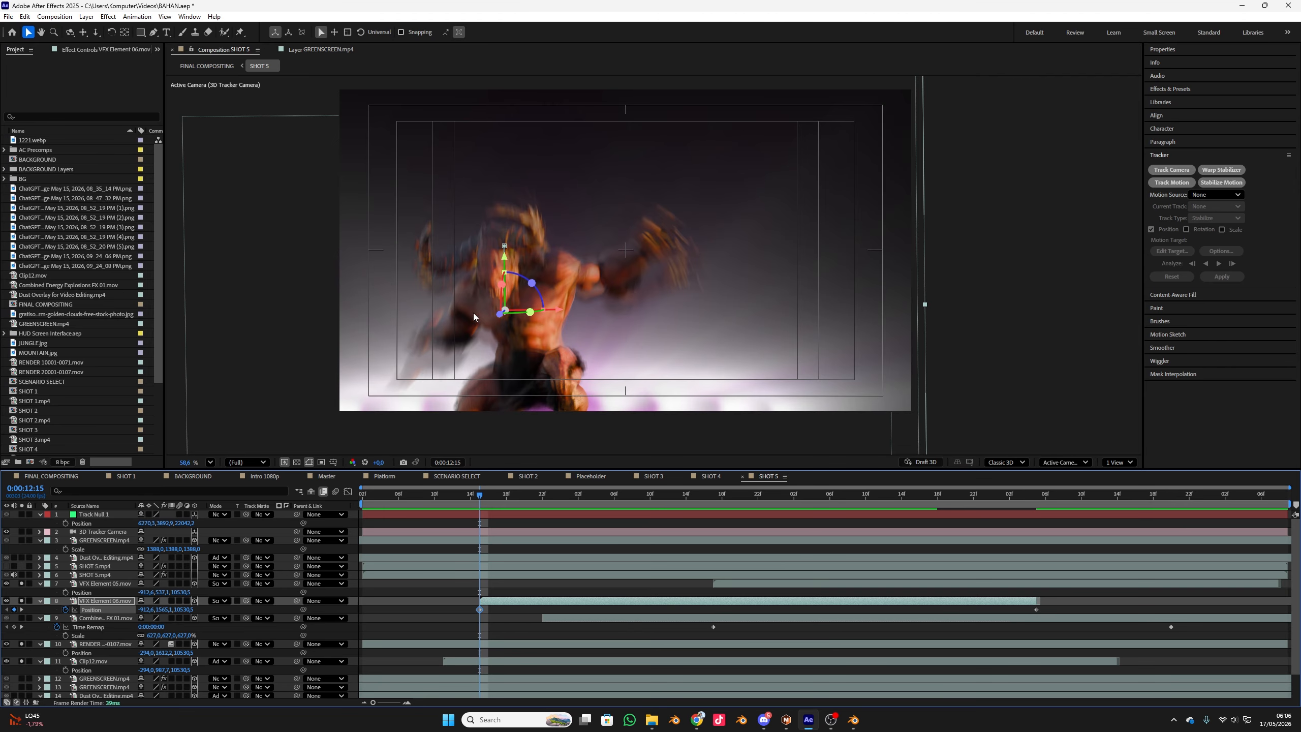
{"action": "left_click_drag", "start_coordinate": [505, 258], "coordinate": [511, 299]}
{"action": "key", "text": "space"}
{"action": "key", "text": "space"}
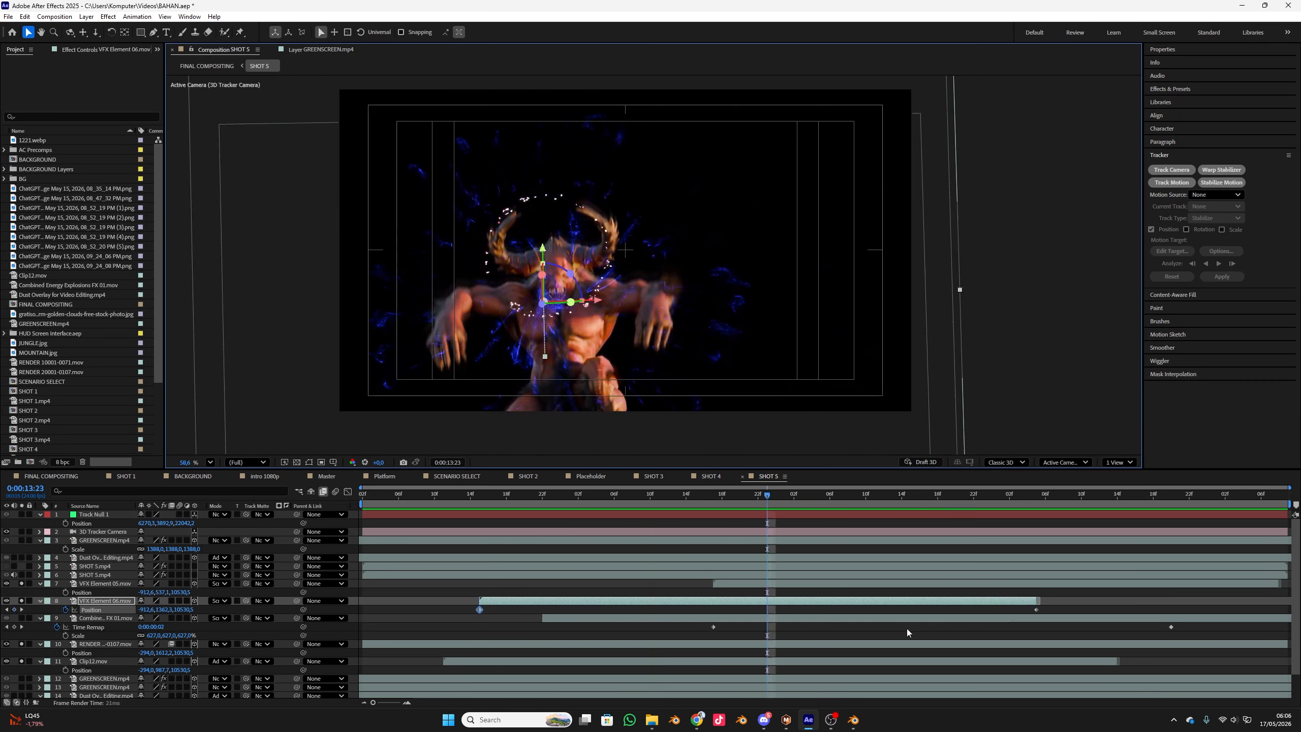
- Replace the end Position keyframe of VFX Element 06 with one at 0:00:15:05, raised to a Y of about 773
{"action": "left_click", "coordinate": [1035, 610]}
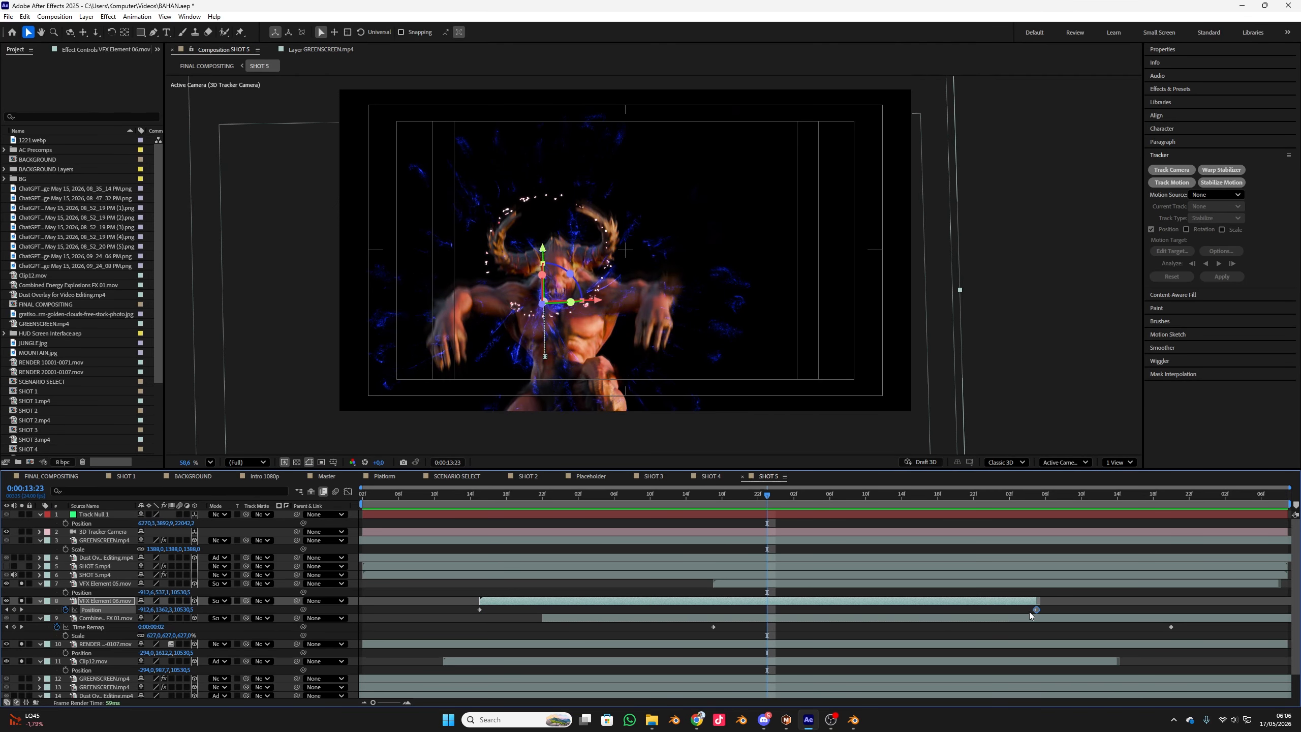
{"action": "key", "text": "Delete"}
{"action": "left_click_drag", "start_coordinate": [972, 502], "coordinate": [1033, 498]}
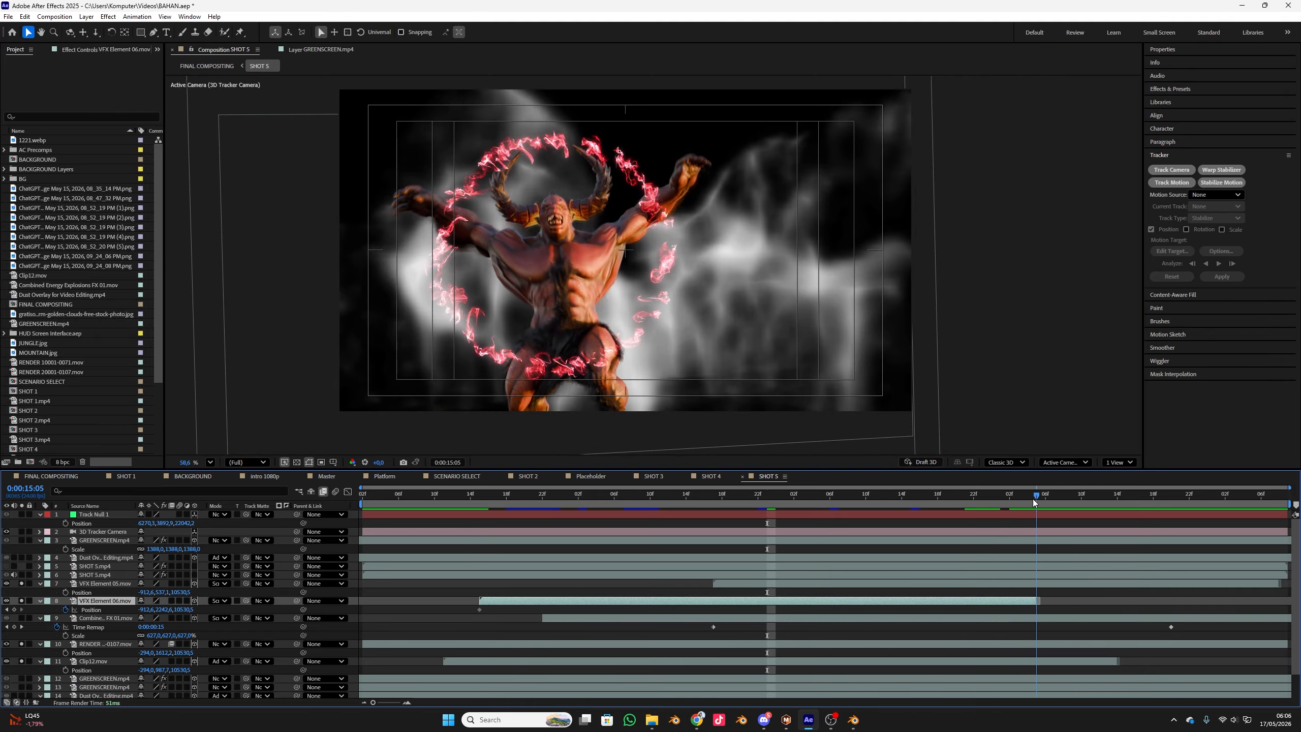
{"action": "left_click_drag", "start_coordinate": [943, 502], "coordinate": [758, 504]}
{"action": "left_click_drag", "start_coordinate": [543, 310], "coordinate": [541, 215]}
- Apply Easy Ease to both Position keyframes of VFX Element 06 and preview the movement from 0:00:12:14
{"action": "left_click_drag", "start_coordinate": [755, 611], "coordinate": [467, 610]}
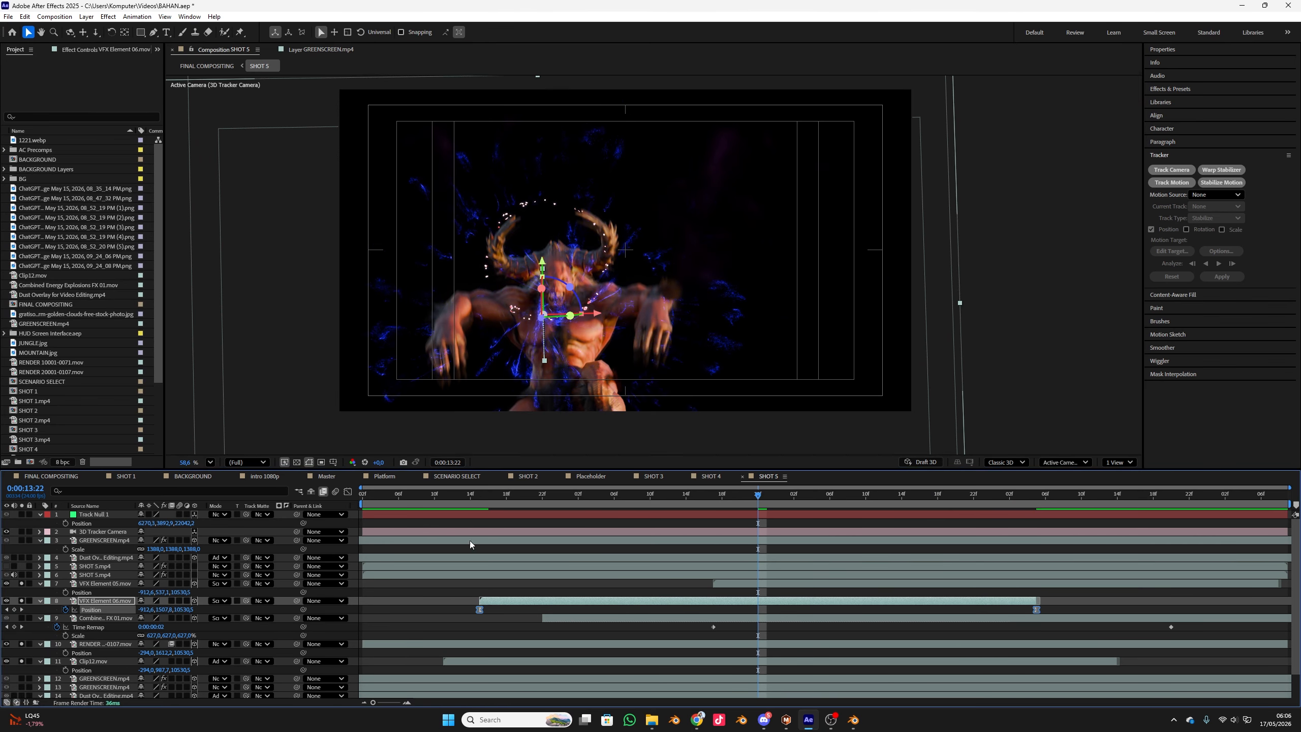
{"action": "left_click", "coordinate": [469, 500]}
{"action": "key", "text": "space"}
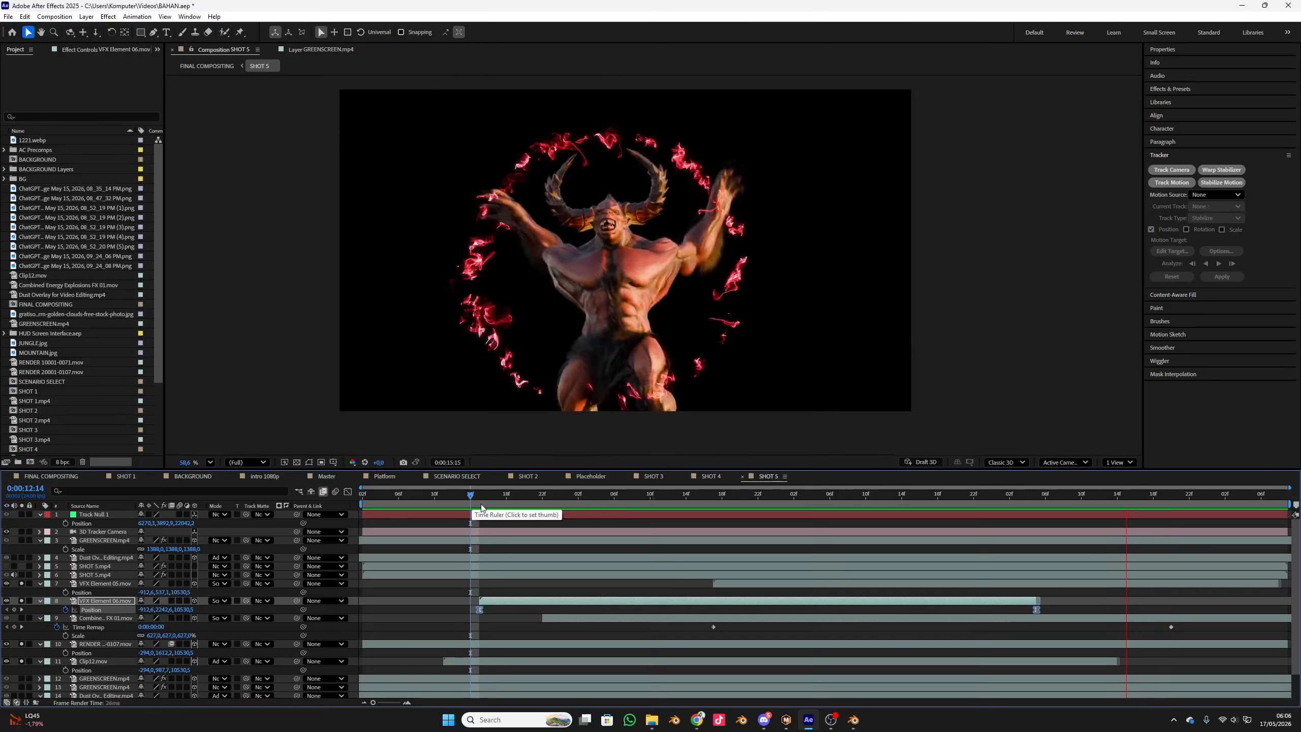
{"action": "key", "text": "space"}
{"action": "key", "text": "space"}
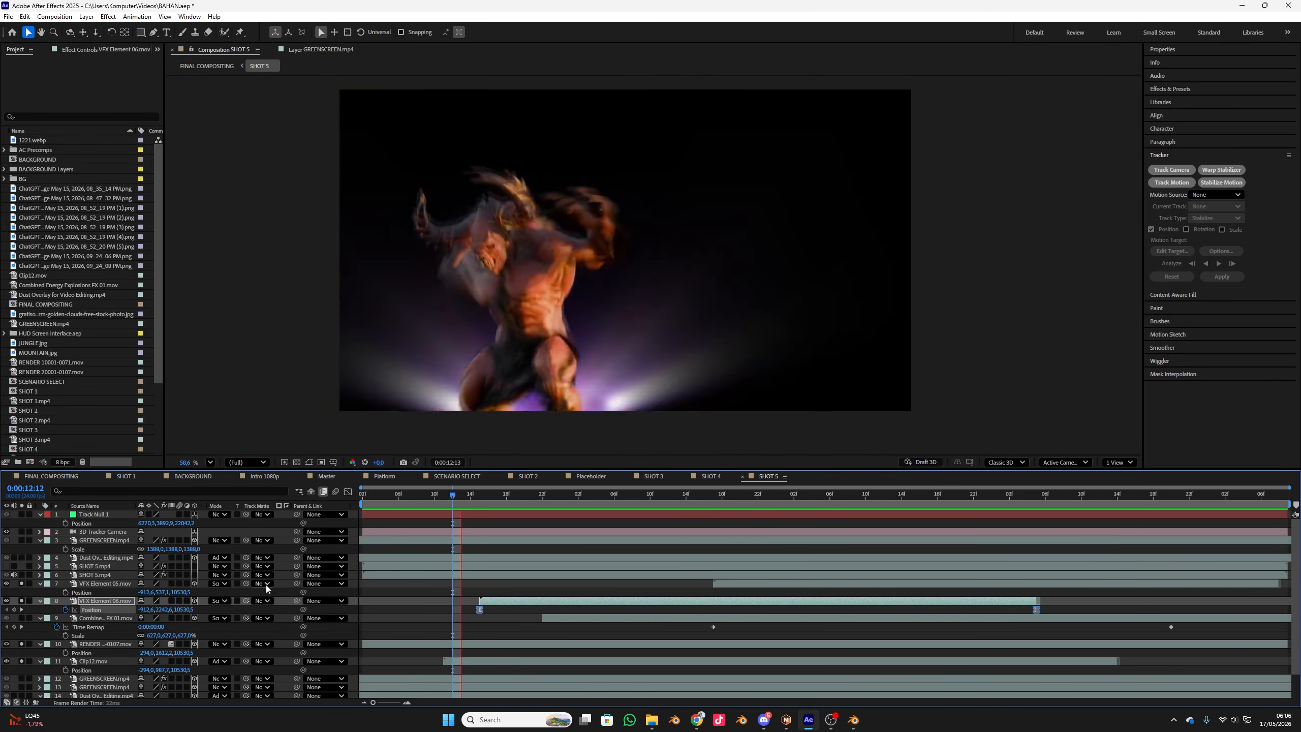
{"action": "key", "text": "space"}
- Solo the Combined Energy Explosions FX 01 layer and preview the explosion over the monster from 0:00:13:17
{"action": "left_click", "coordinate": [97, 619]}
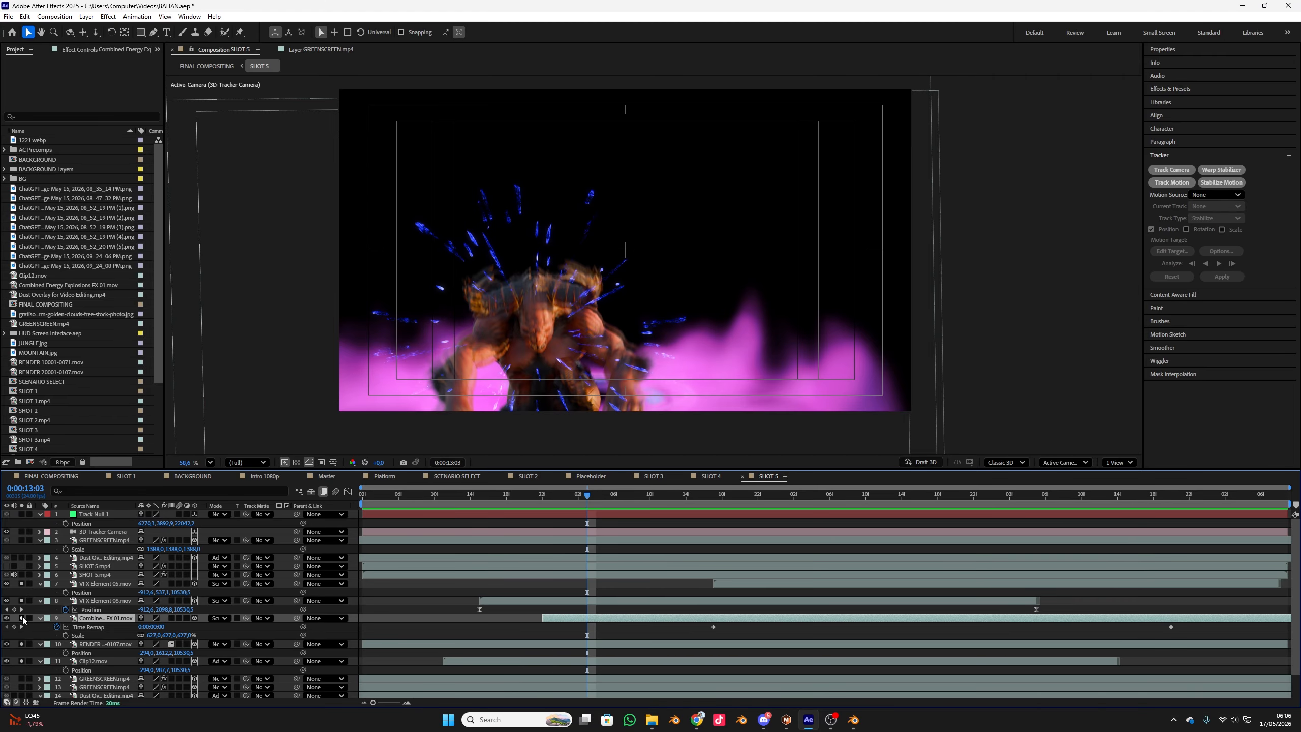
{"action": "left_click", "coordinate": [21, 618]}
{"action": "key", "text": "space"}
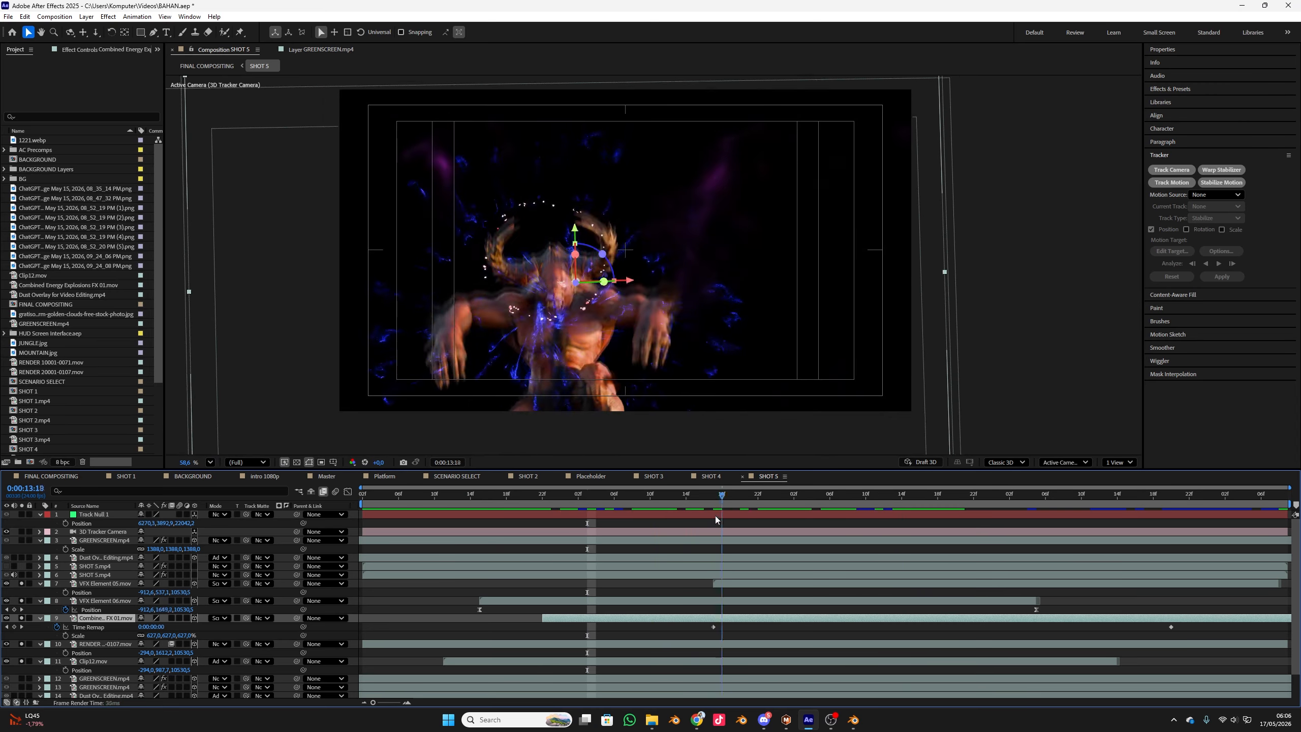
{"action": "key", "text": "space"}
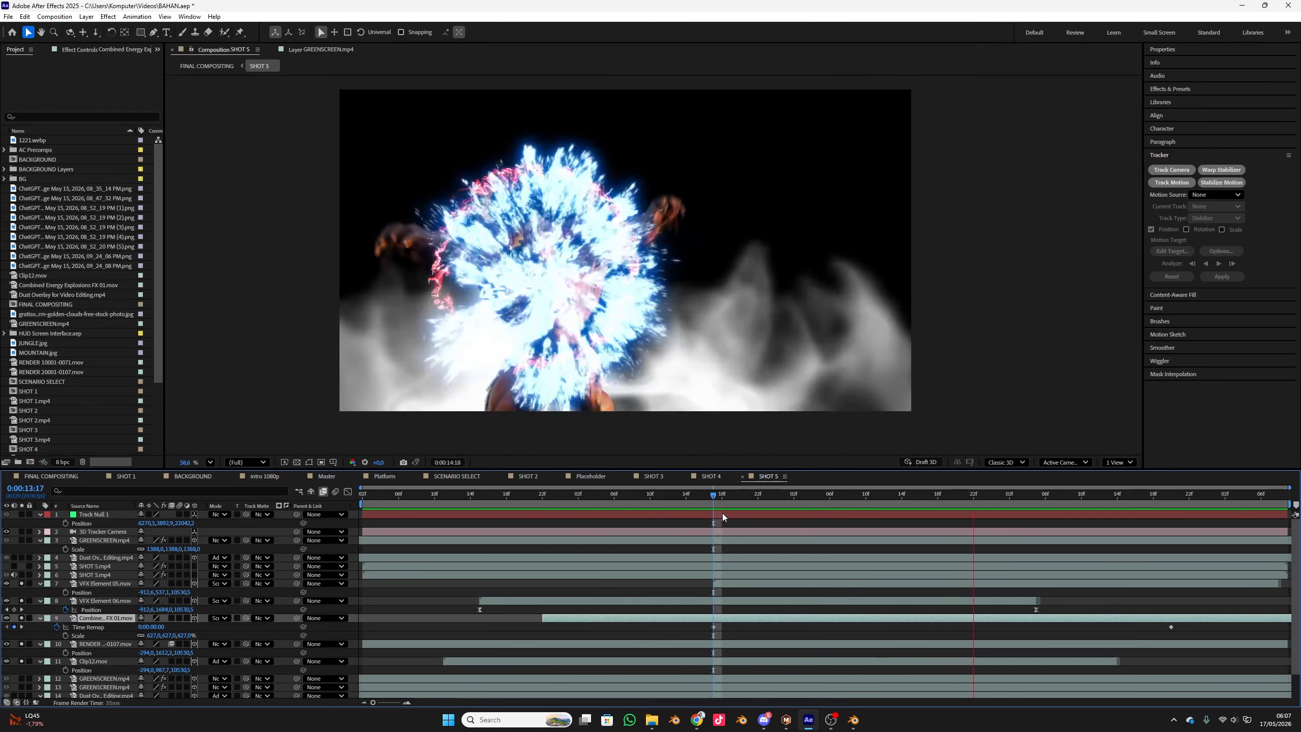
{"action": "key", "text": "space"}
- Add a Position keyframe at the start of the Combined Energy Explosions layer, 0:00:12:22, and preview from 0:00:13:00
{"action": "left_click_drag", "start_coordinate": [890, 496], "coordinate": [1032, 518]}
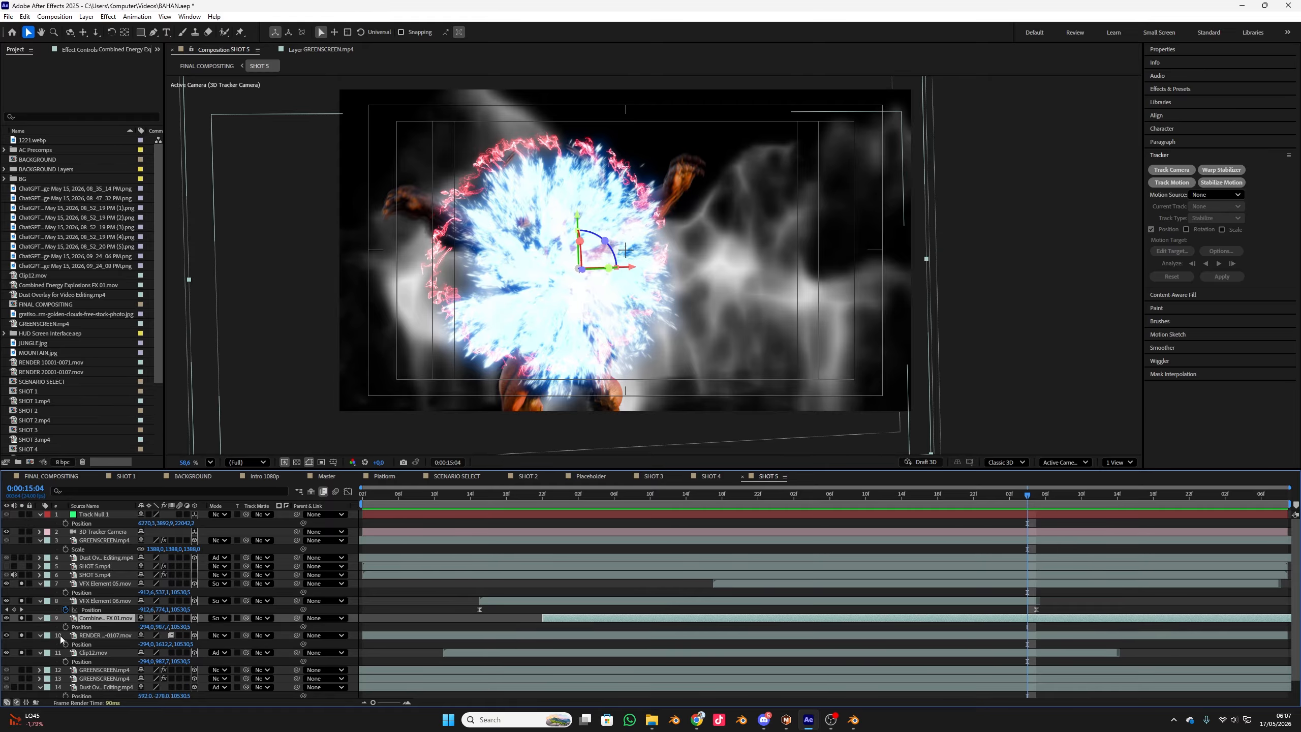
{"action": "key", "text": "p"}
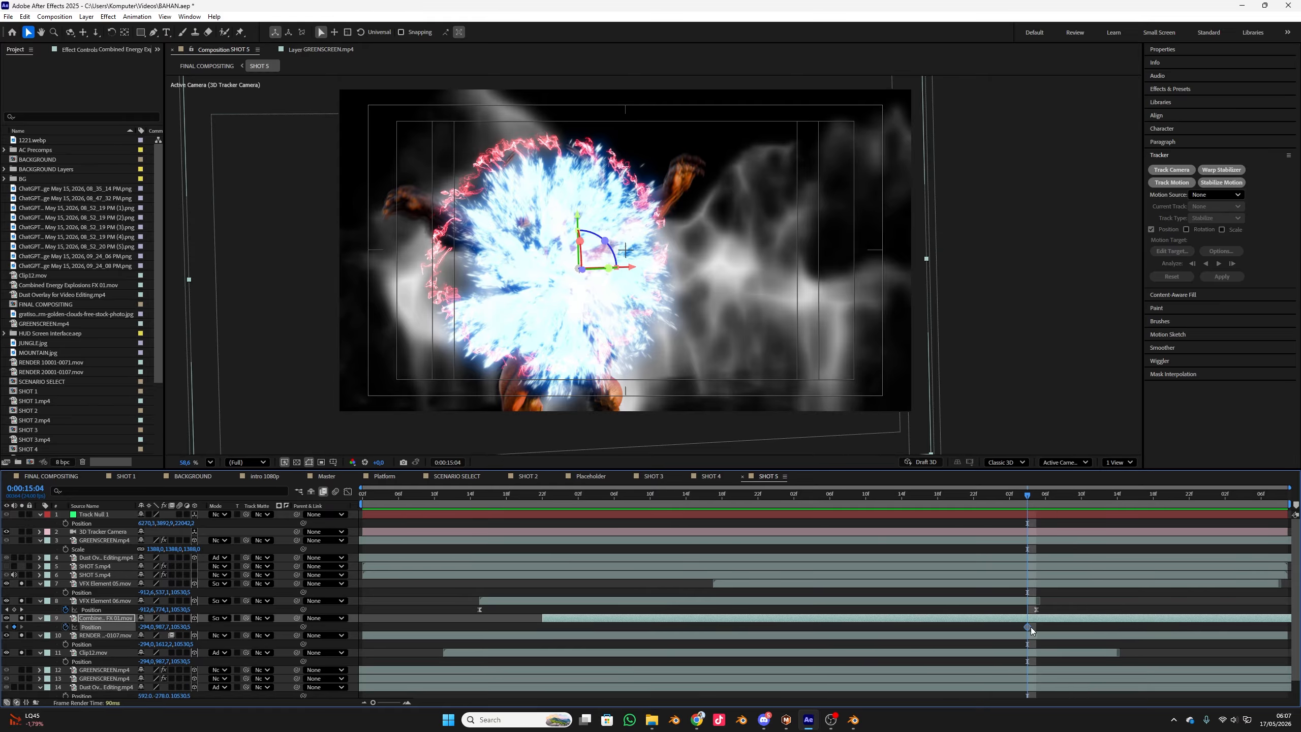
{"action": "left_click_drag", "start_coordinate": [1027, 626], "coordinate": [888, 633]}
{"action": "left_click_drag", "start_coordinate": [550, 638], "coordinate": [543, 638]}
{"action": "left_click", "coordinate": [558, 501]}
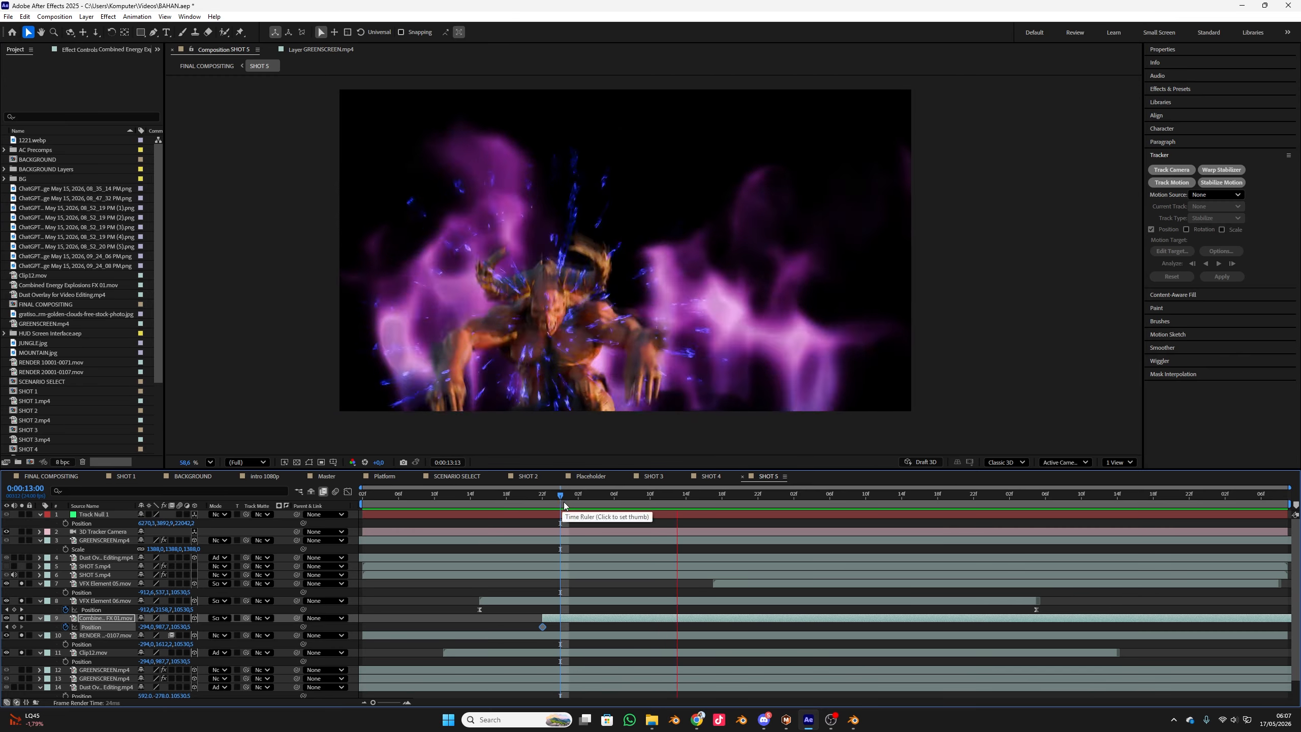
{"action": "key", "text": "space"}
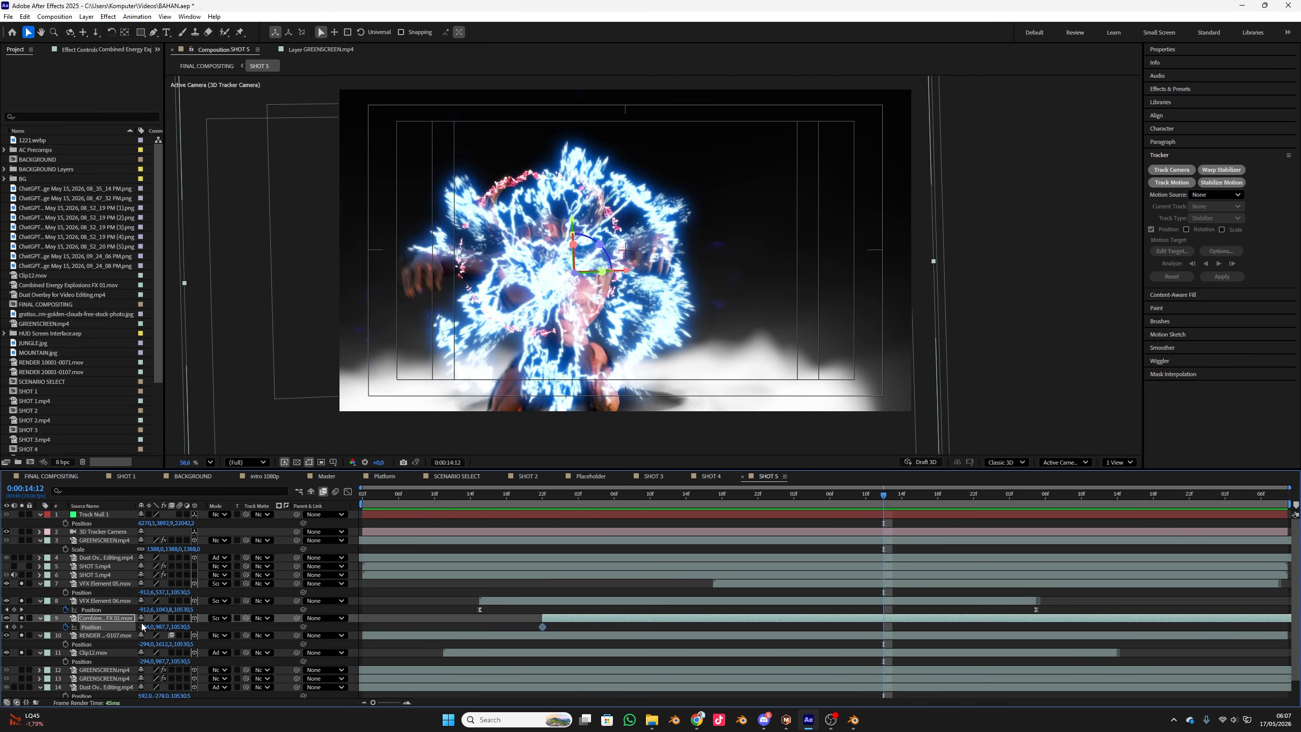
- At 0:00:14:12, move the Combined Energy Explosions layer to about X -839.8, Y 597.3 and preview the motion
{"action": "left_click_drag", "start_coordinate": [147, 628], "coordinate": [11, 628]}
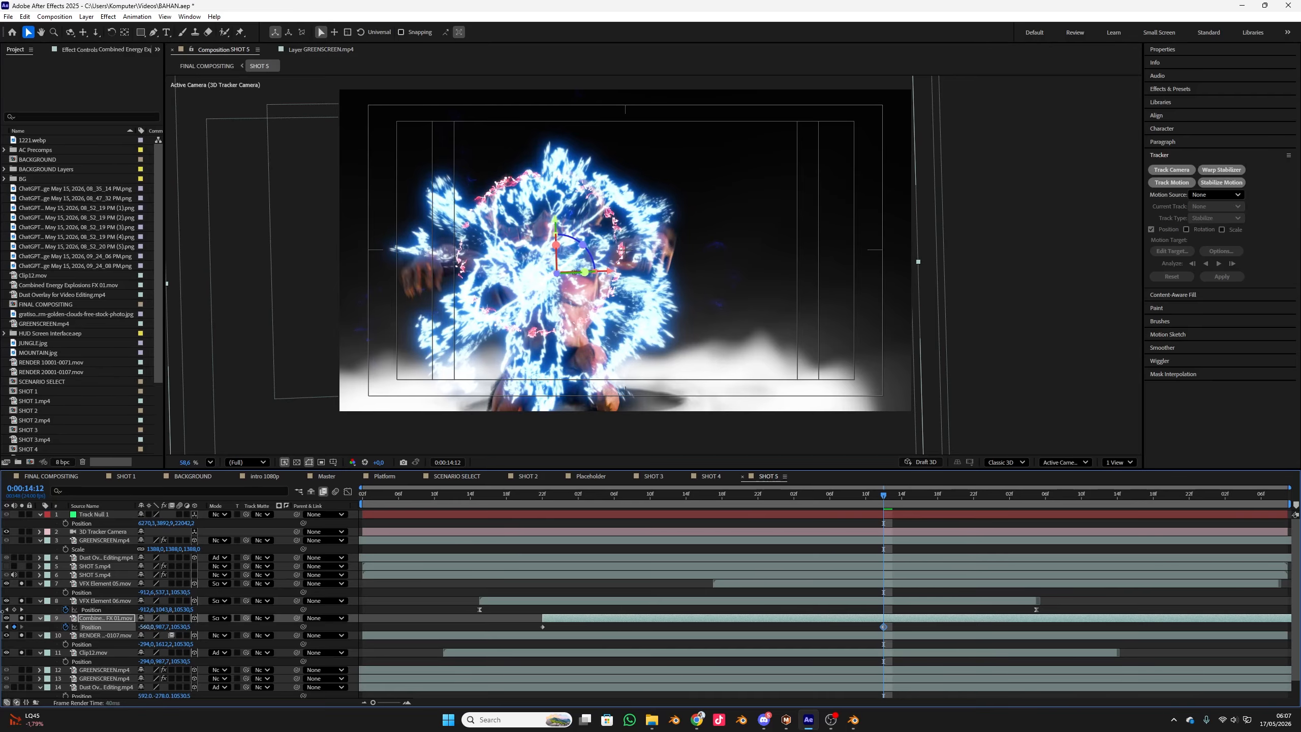
{"action": "left_click_drag", "start_coordinate": [608, 276], "coordinate": [590, 275]}
{"action": "left_click_drag", "start_coordinate": [536, 221], "coordinate": [537, 126]}
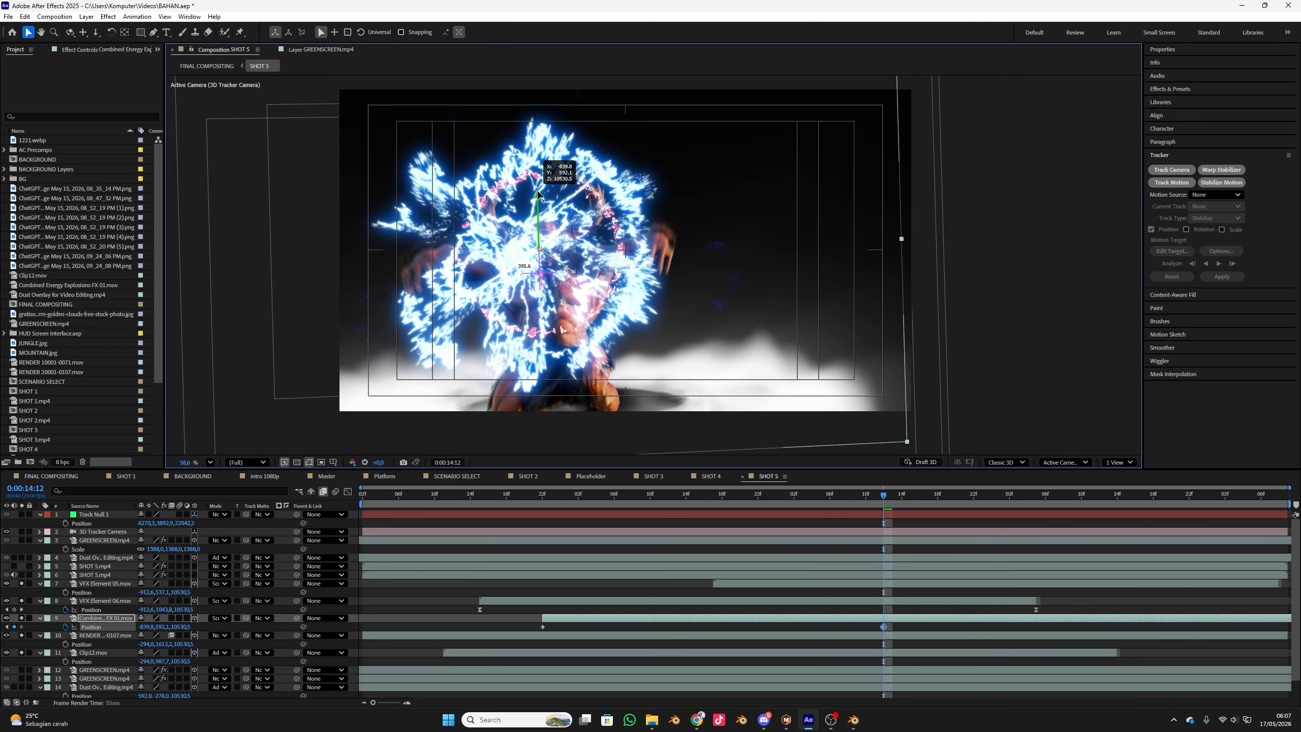
{"action": "key", "text": "space"}
{"action": "key", "text": "space"}
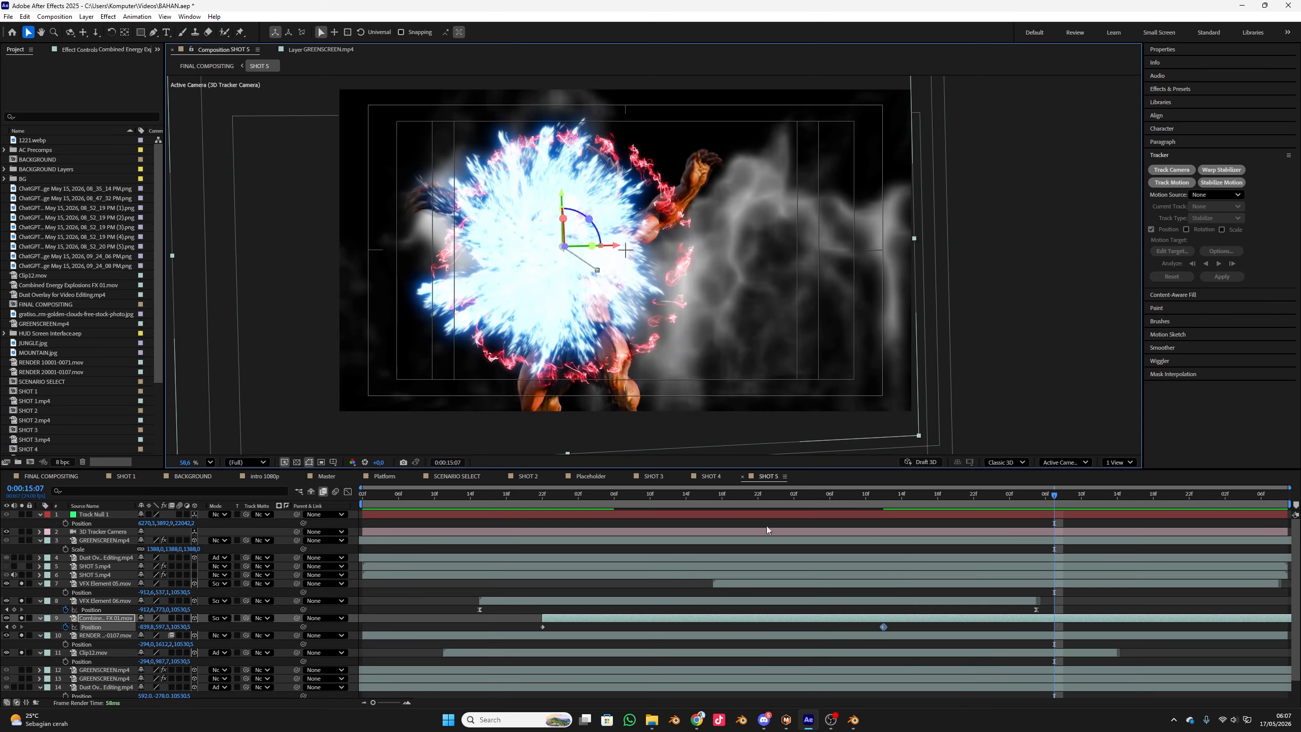
- At 0:00:15:07, move the Combined Energy Explosions layer horizontally to an X of about -532 and preview
{"action": "left_click_drag", "start_coordinate": [616, 250], "coordinate": [635, 251]}
{"action": "key", "text": "space"}
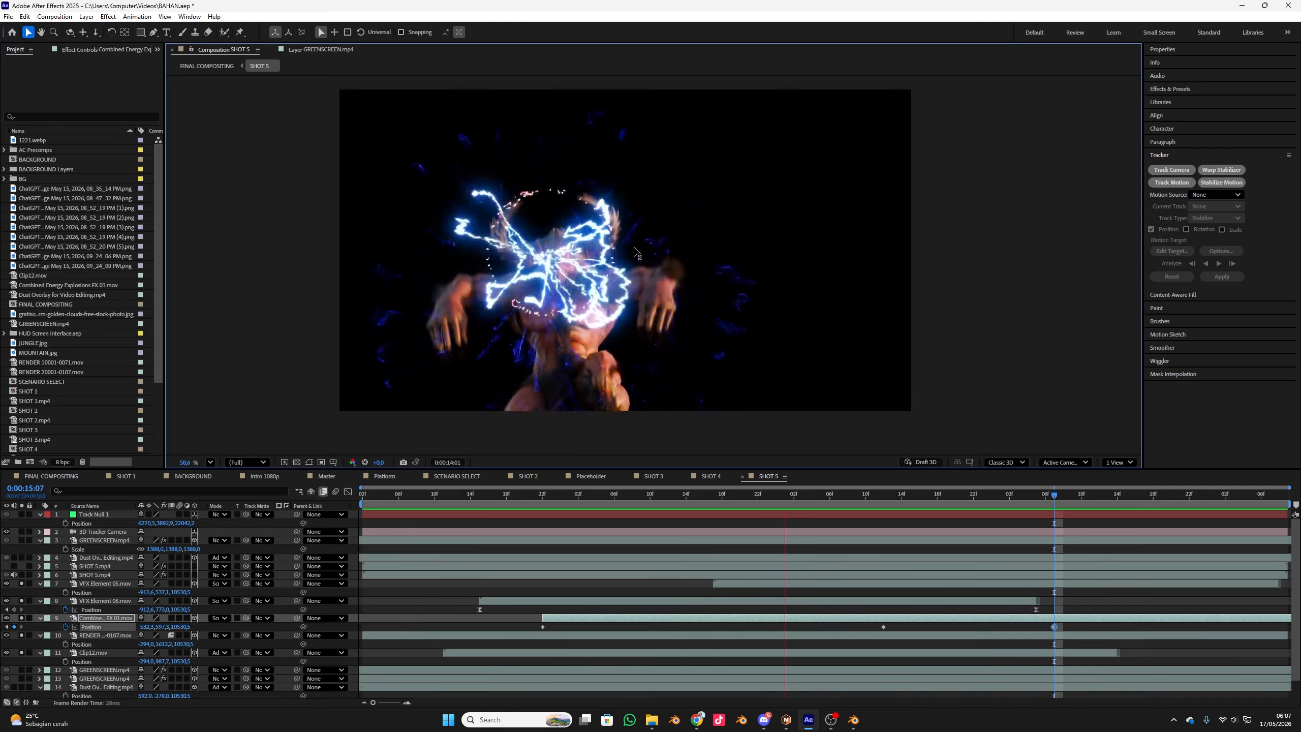
{"action": "key", "text": "space"}
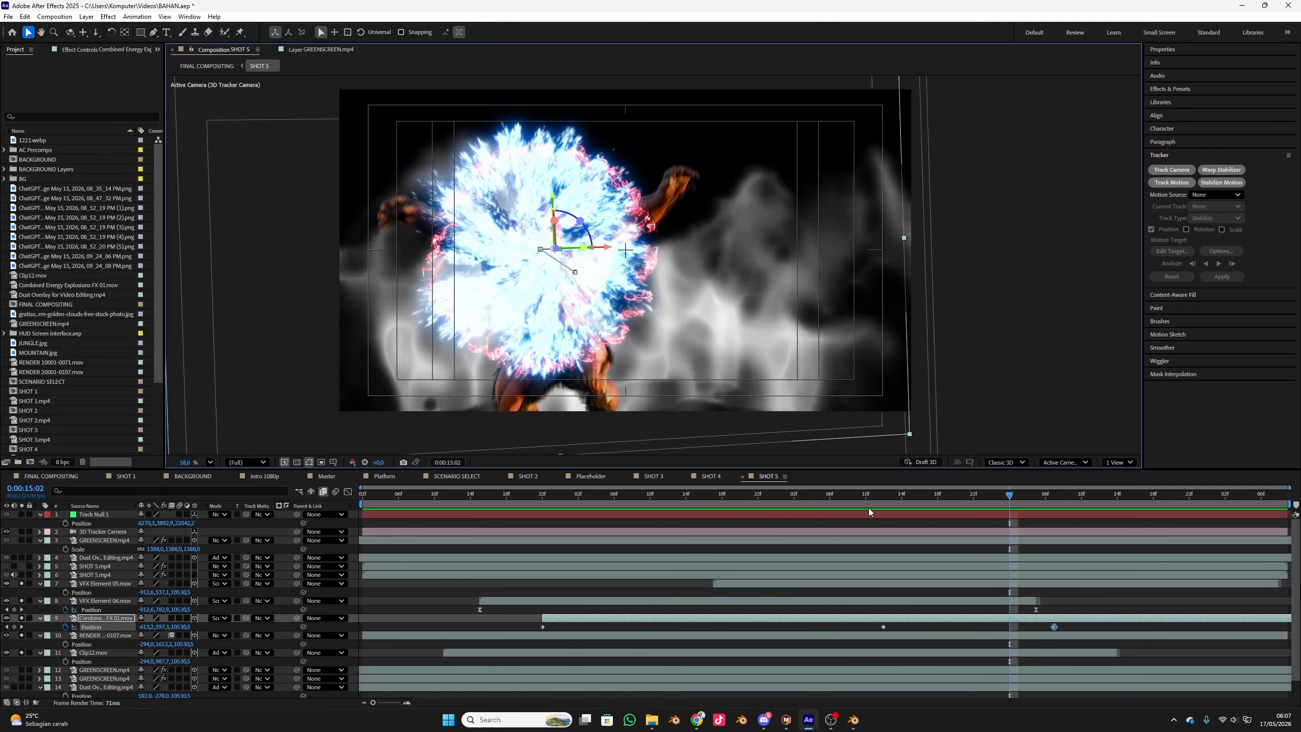
- Shift the explosion layer's Position keyframe at 0:00:14:12 to X -485.6, preview the motion, and save the project
{"action": "mouse_move", "coordinate": [871, 504]}
{"action": "left_mouse_down"}
{"action": "mouse_move", "coordinate": [786, 506]}
{"action": "mouse_move", "coordinate": [883, 504]}
{"action": "left_mouse_up"}
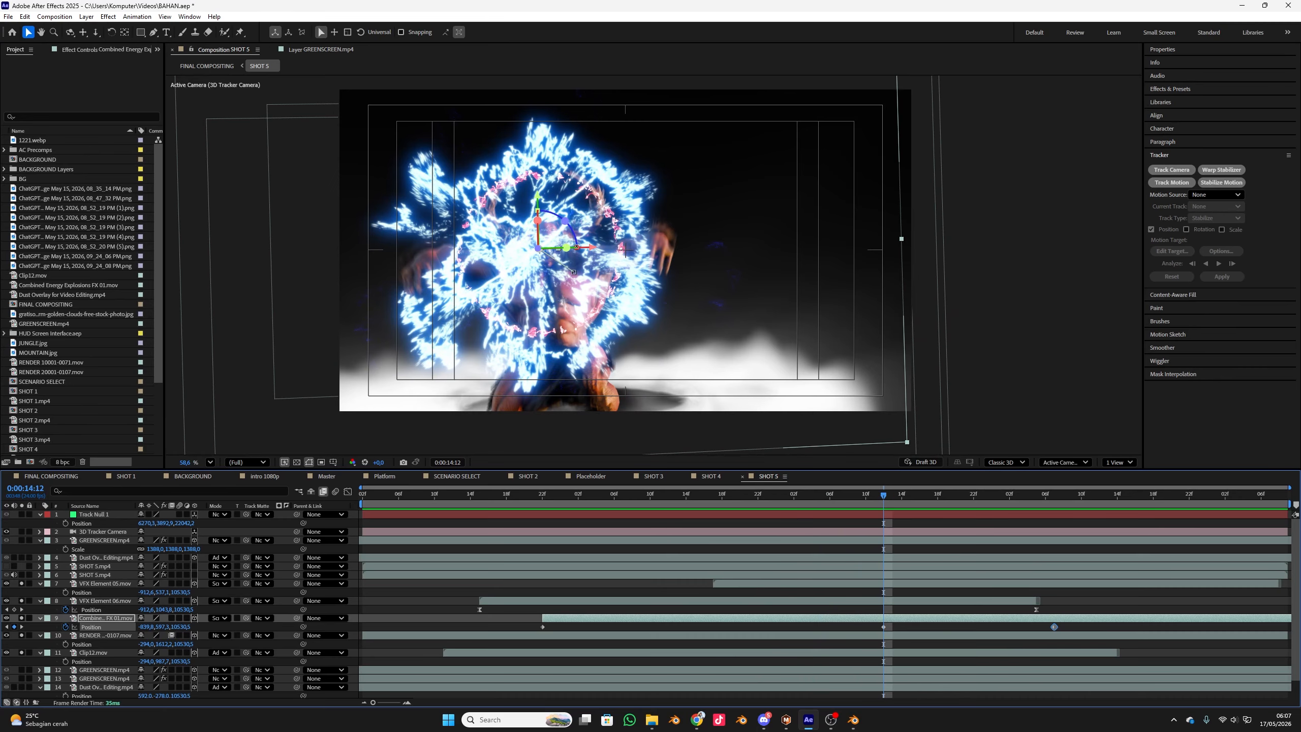
{"action": "key", "text": "space"}
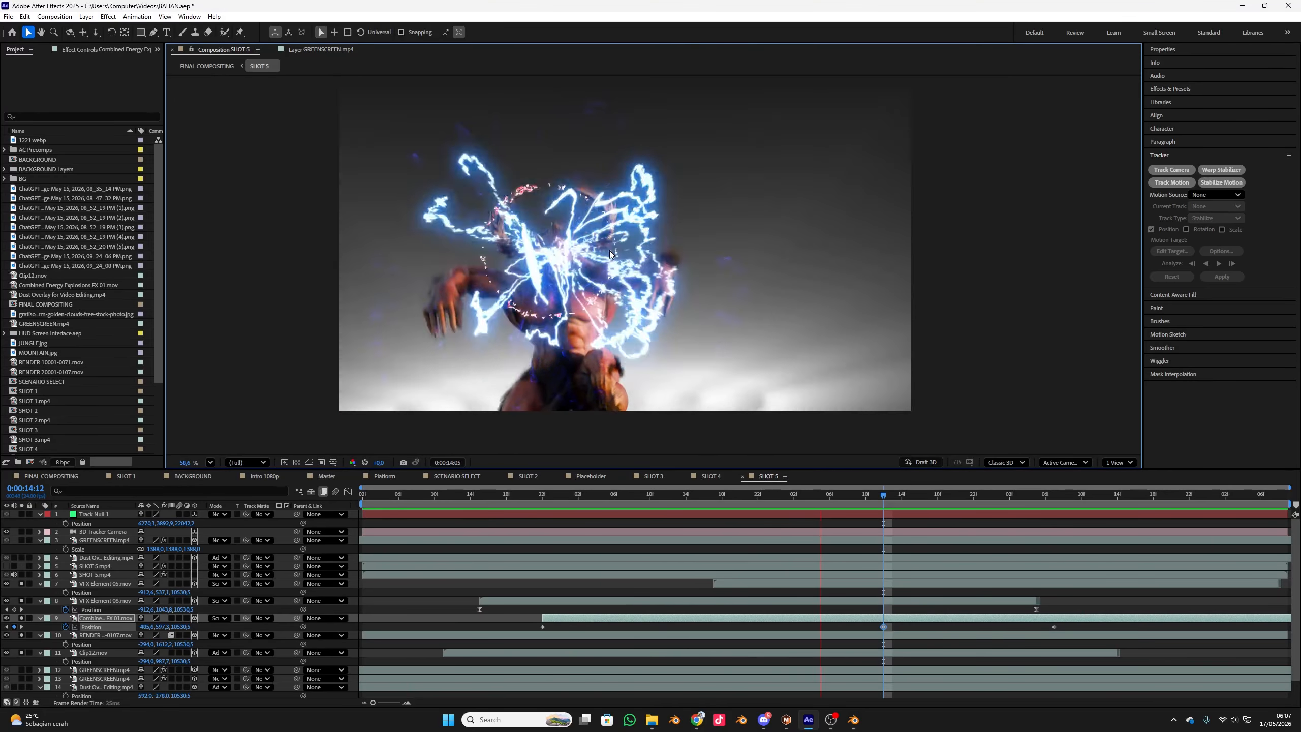
{"action": "key", "text": "ctrl+s"}
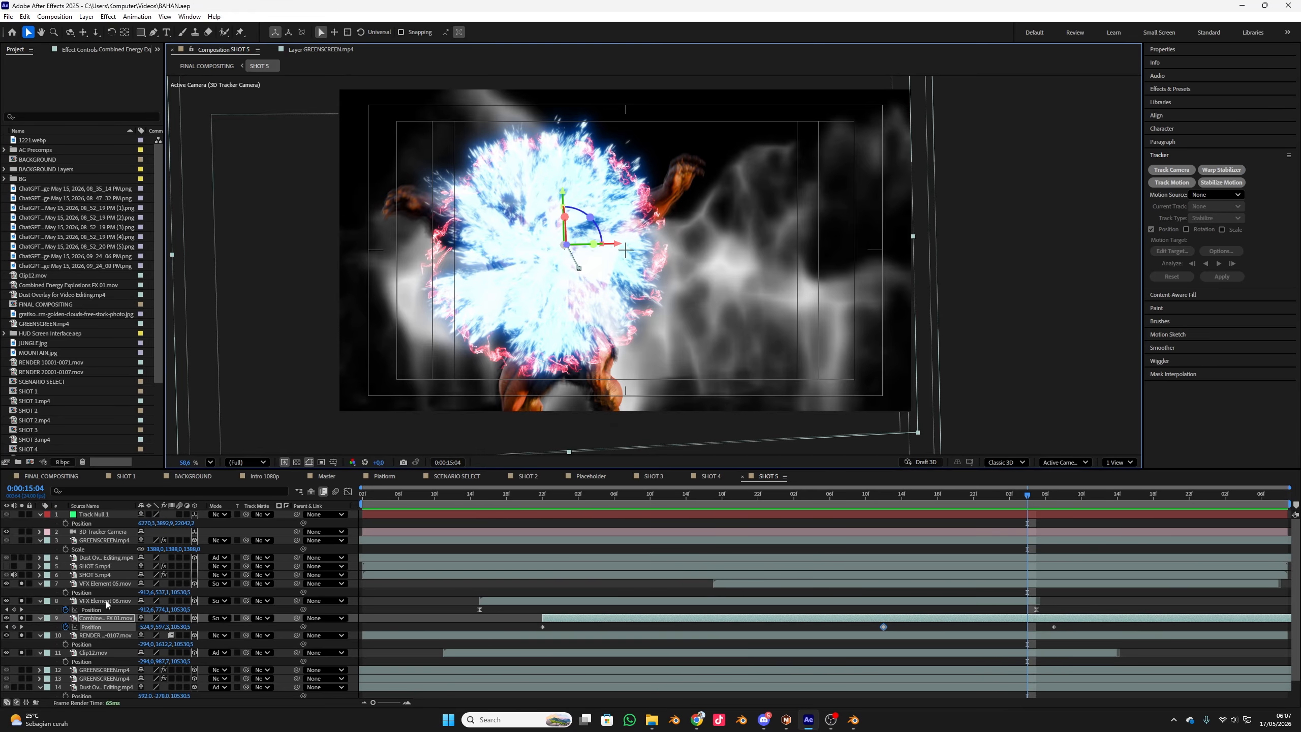
- Set the blending mode of VFX Element 05, VFX Element 06, Combined Energy Explosions FX 01 and RENDER 20001-0107 to Add
{"action": "left_click", "coordinate": [120, 583]}
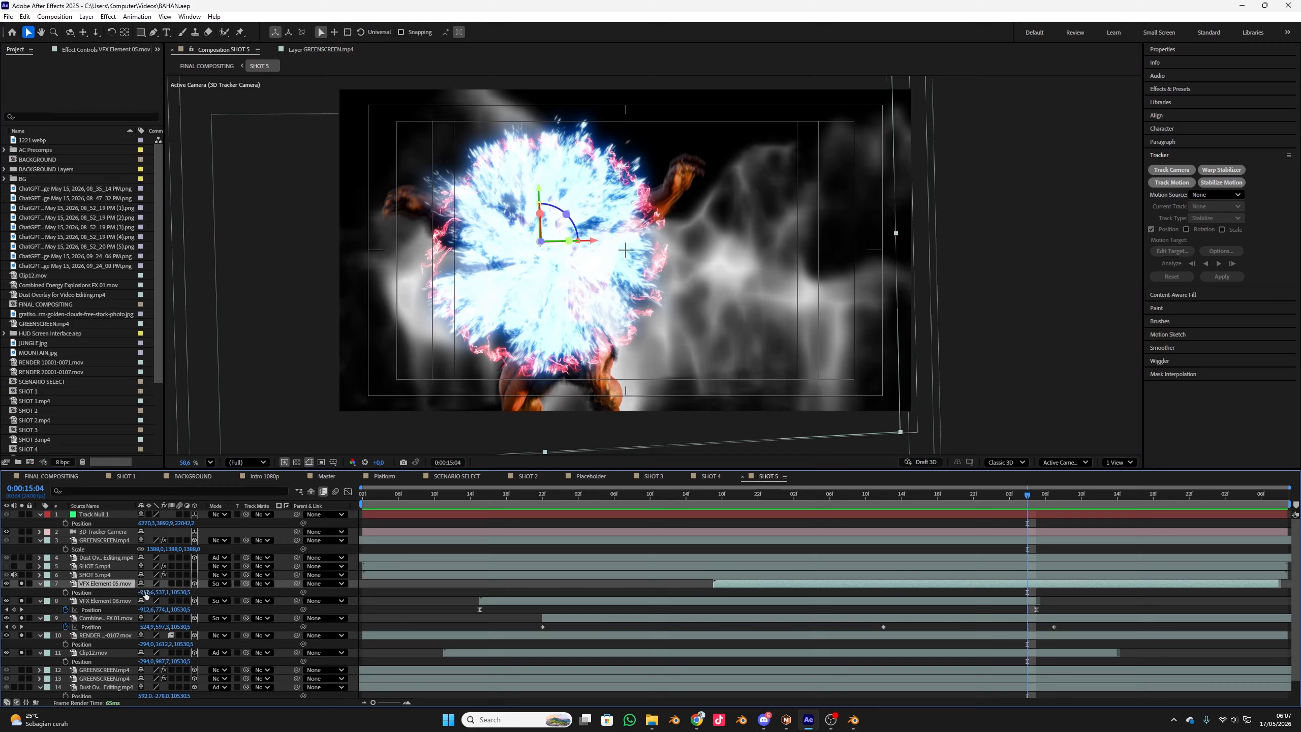
{"action": "left_click", "coordinate": [101, 636], "text": "shift"}
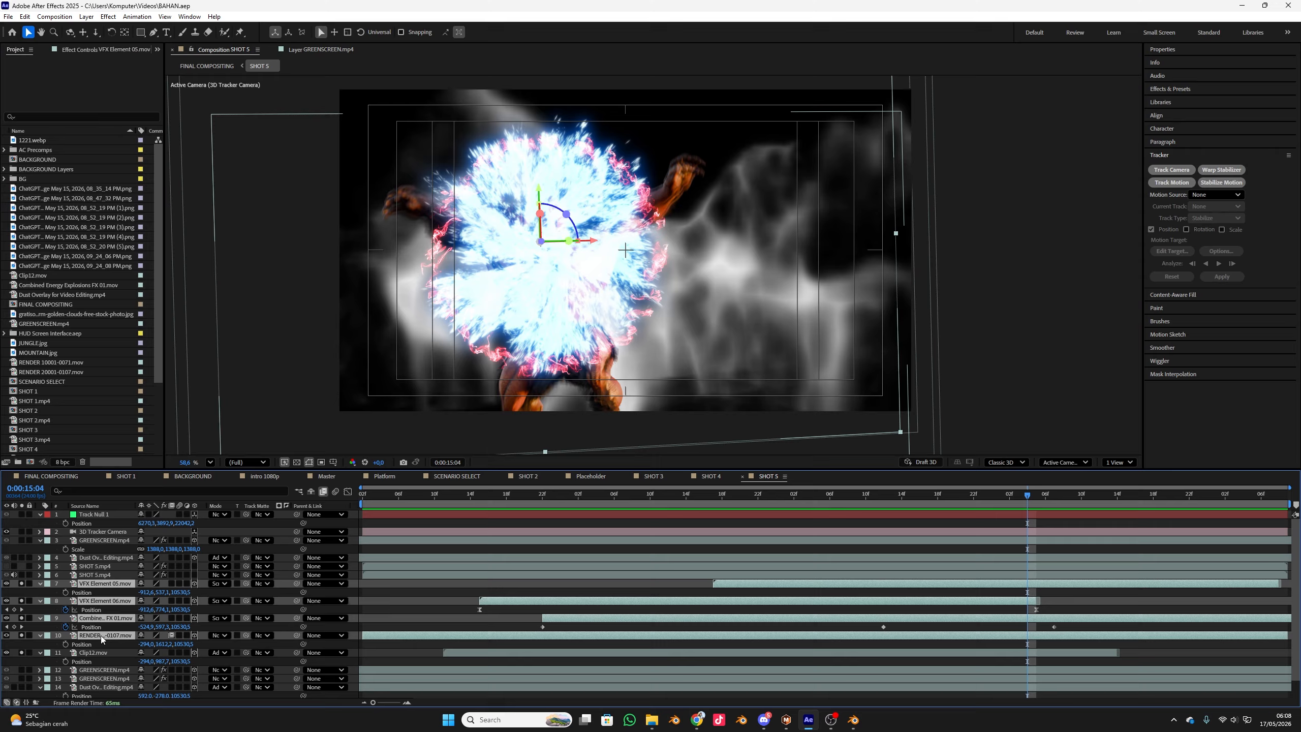
{"action": "left_click", "coordinate": [224, 583]}
{"action": "left_click", "coordinate": [245, 128]}
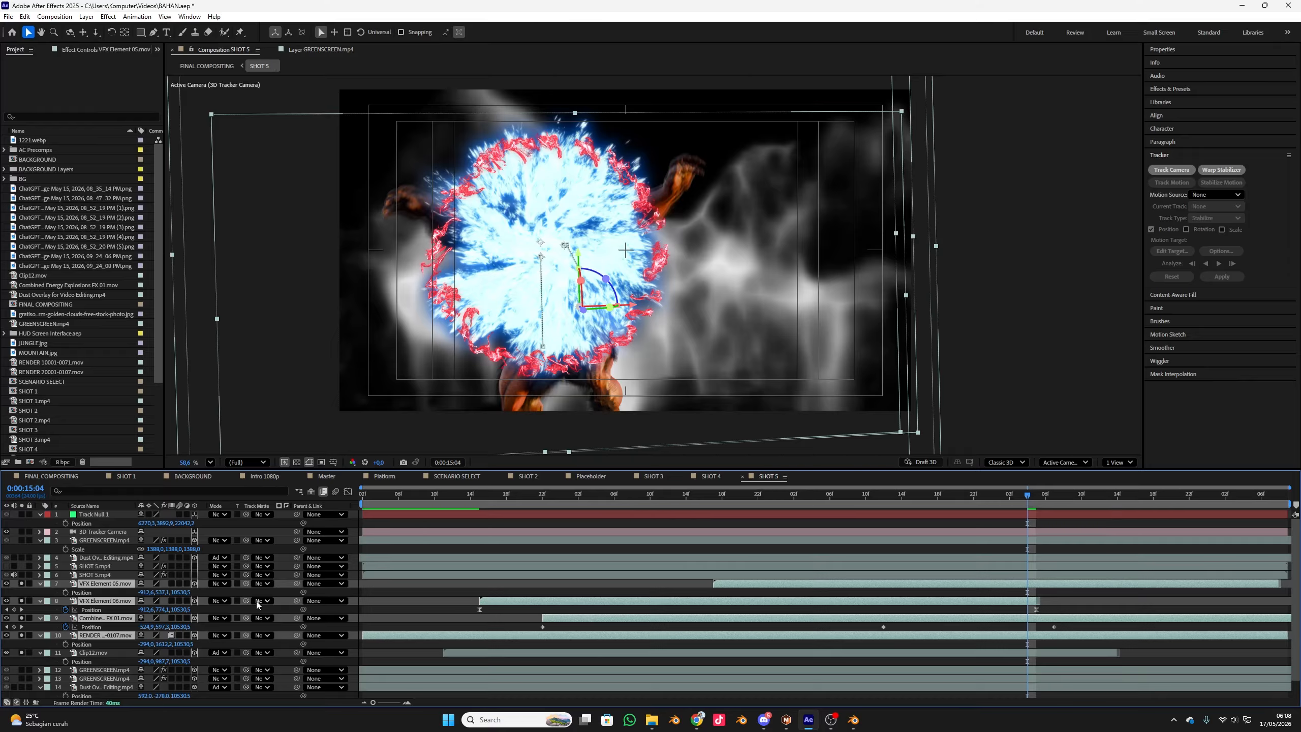
{"action": "left_click", "coordinate": [225, 584]}
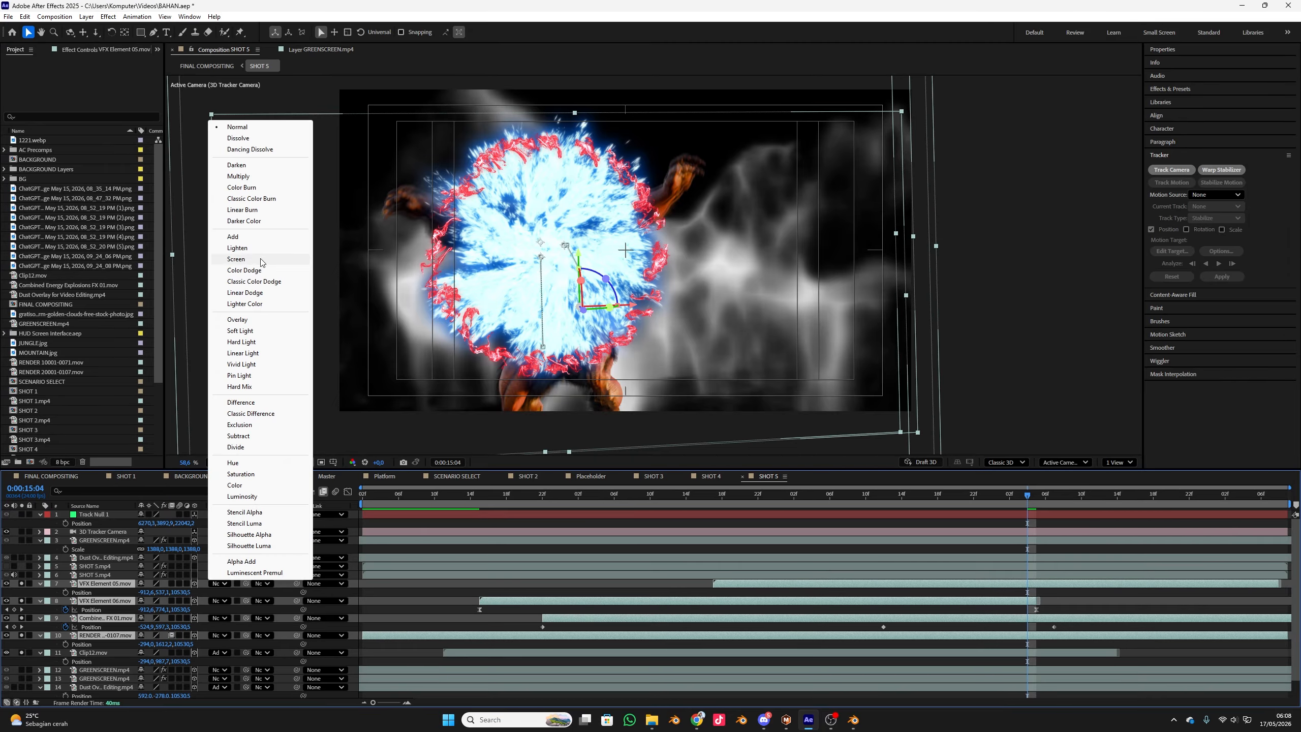
{"action": "left_click", "coordinate": [259, 240]}
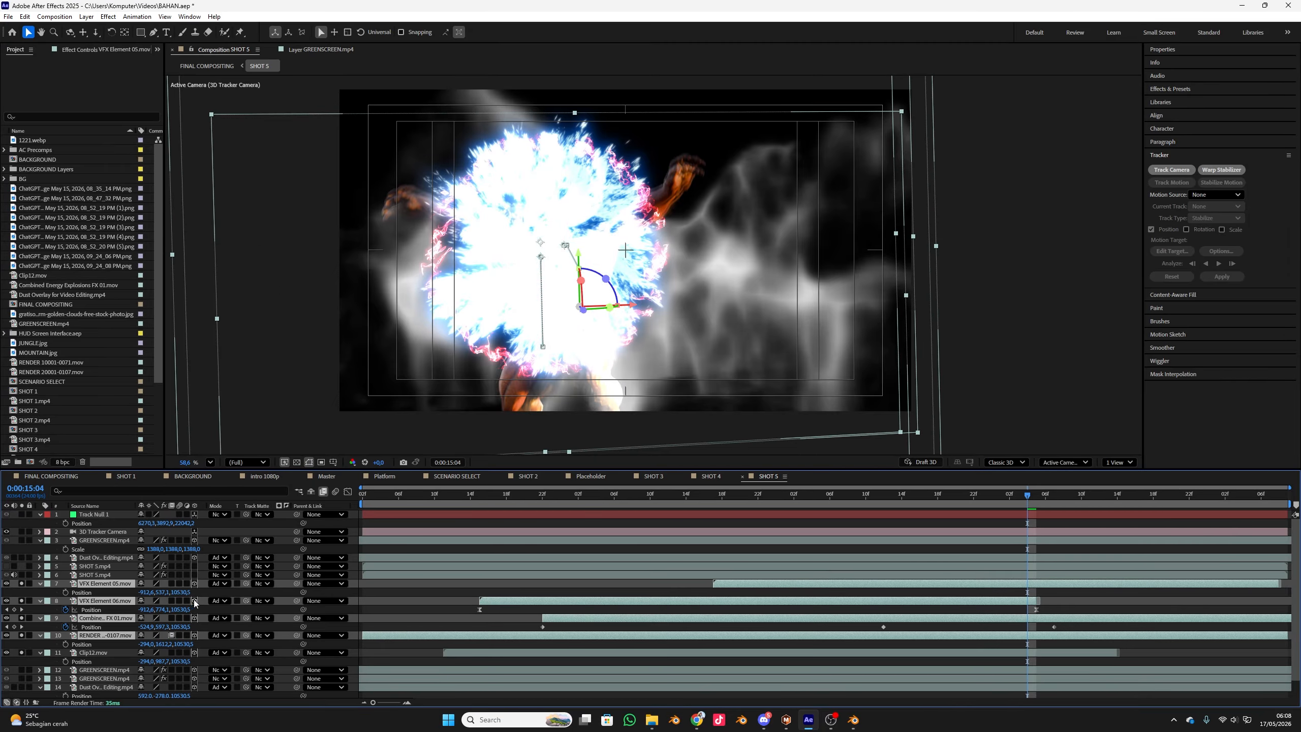
- Set the blending mode of VFX Element 05, VFX Element 06, Combined Energy Explosions FX 01 and RENDER 20001-0107 to Screen and preview
{"action": "left_click", "coordinate": [224, 585]}
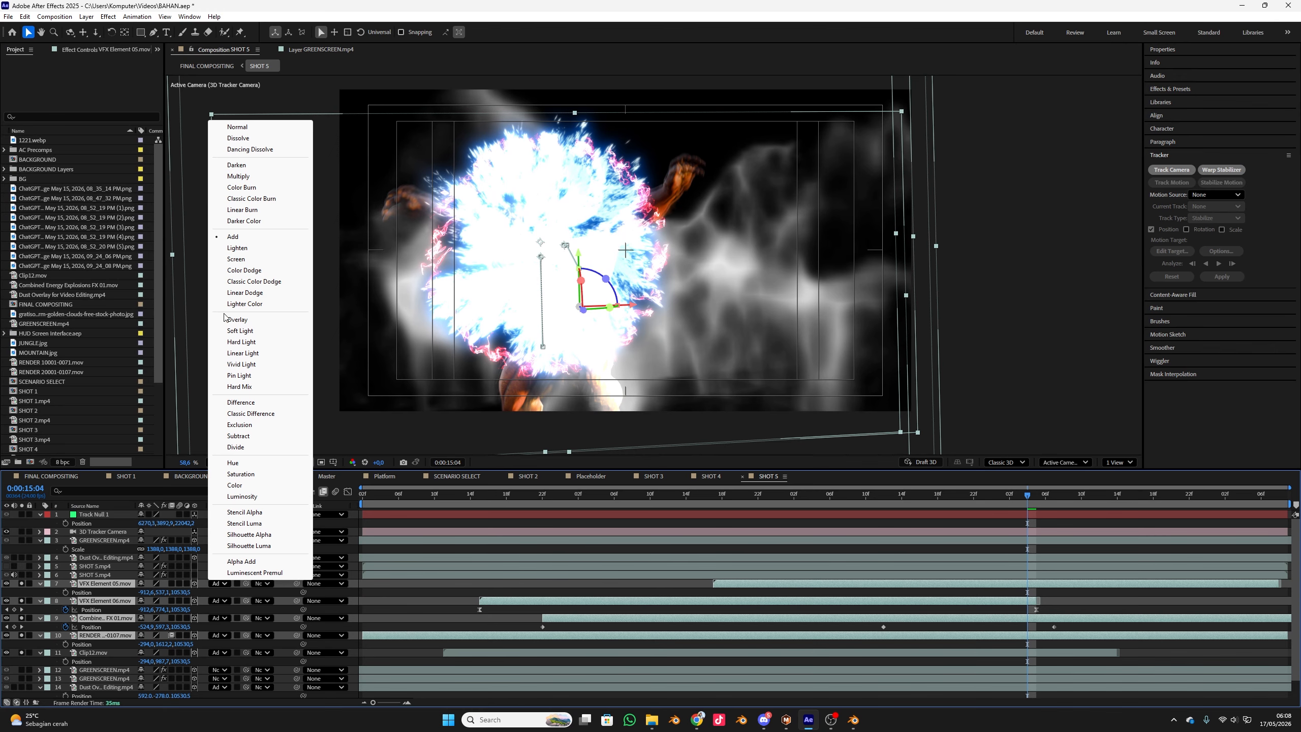
{"action": "left_click", "coordinate": [256, 262]}
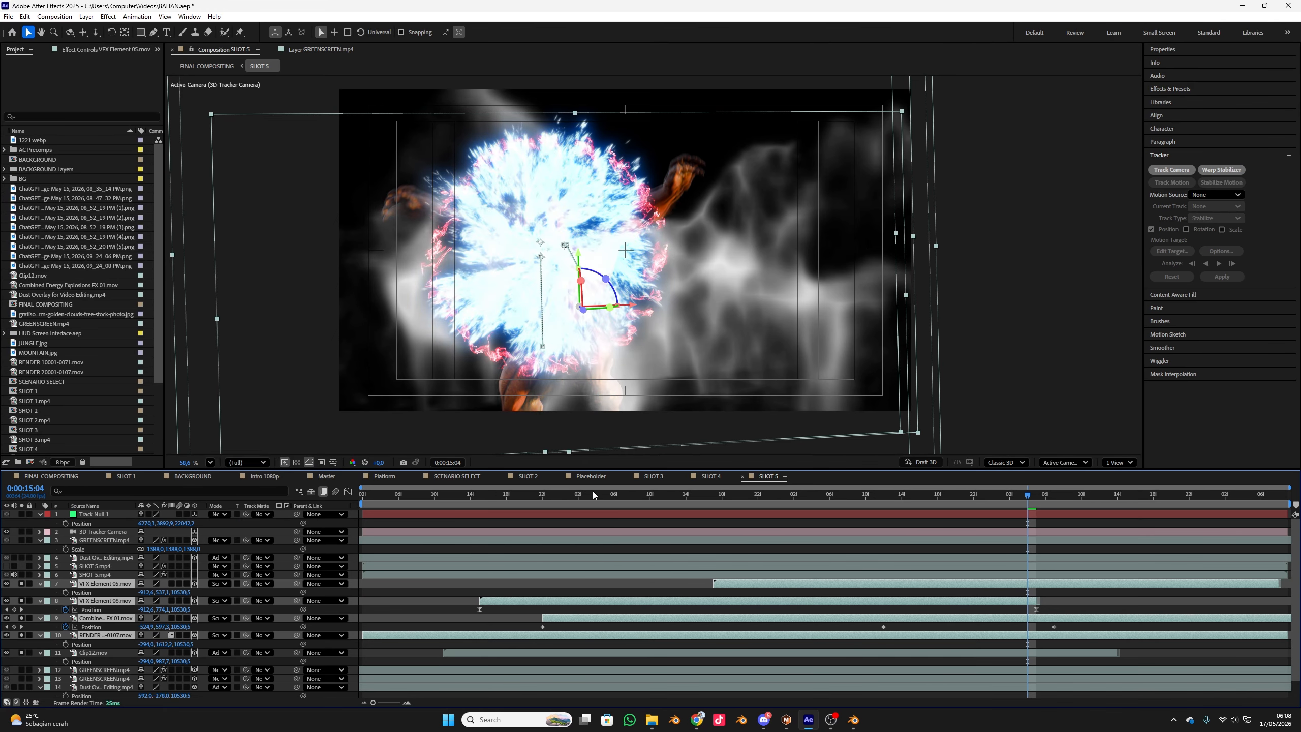
{"action": "left_click", "coordinate": [456, 498]}
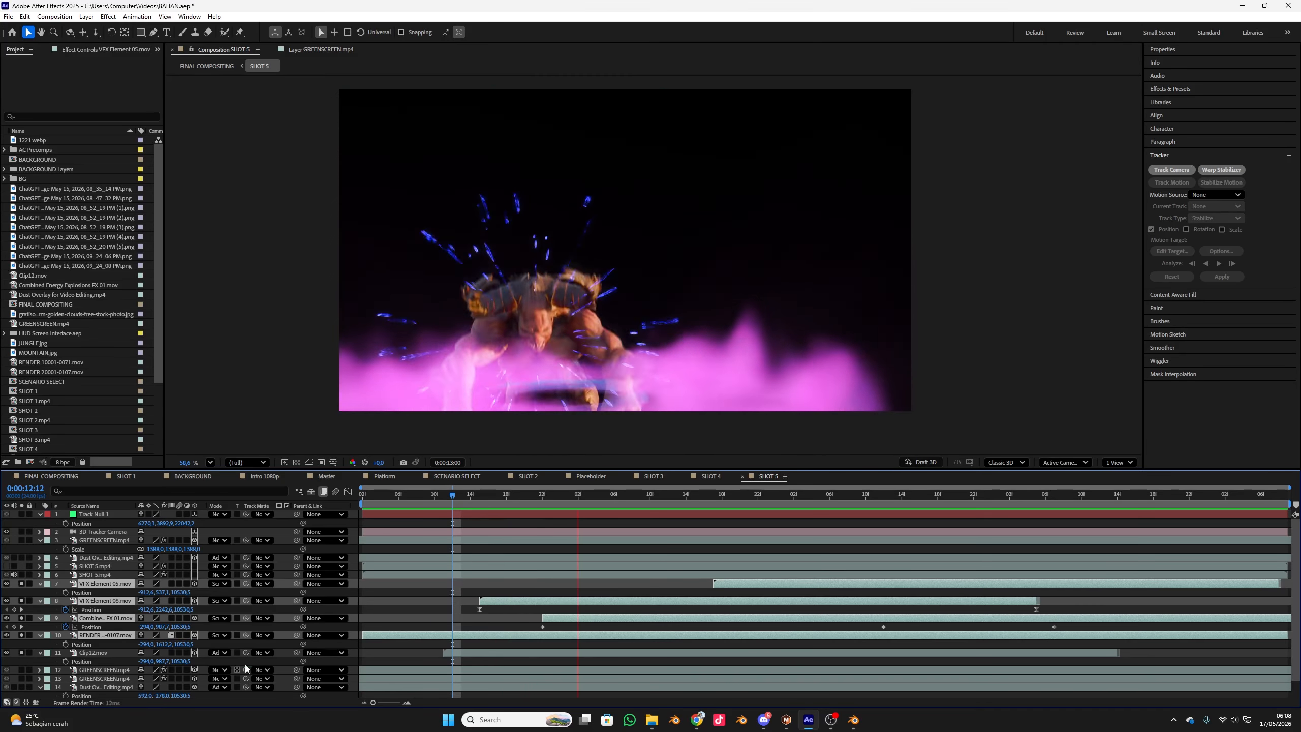
- Reveal the animated properties of the Combined Energy Explosions layer, preview it, and remove its time remapping
{"action": "left_click", "coordinate": [105, 654]}
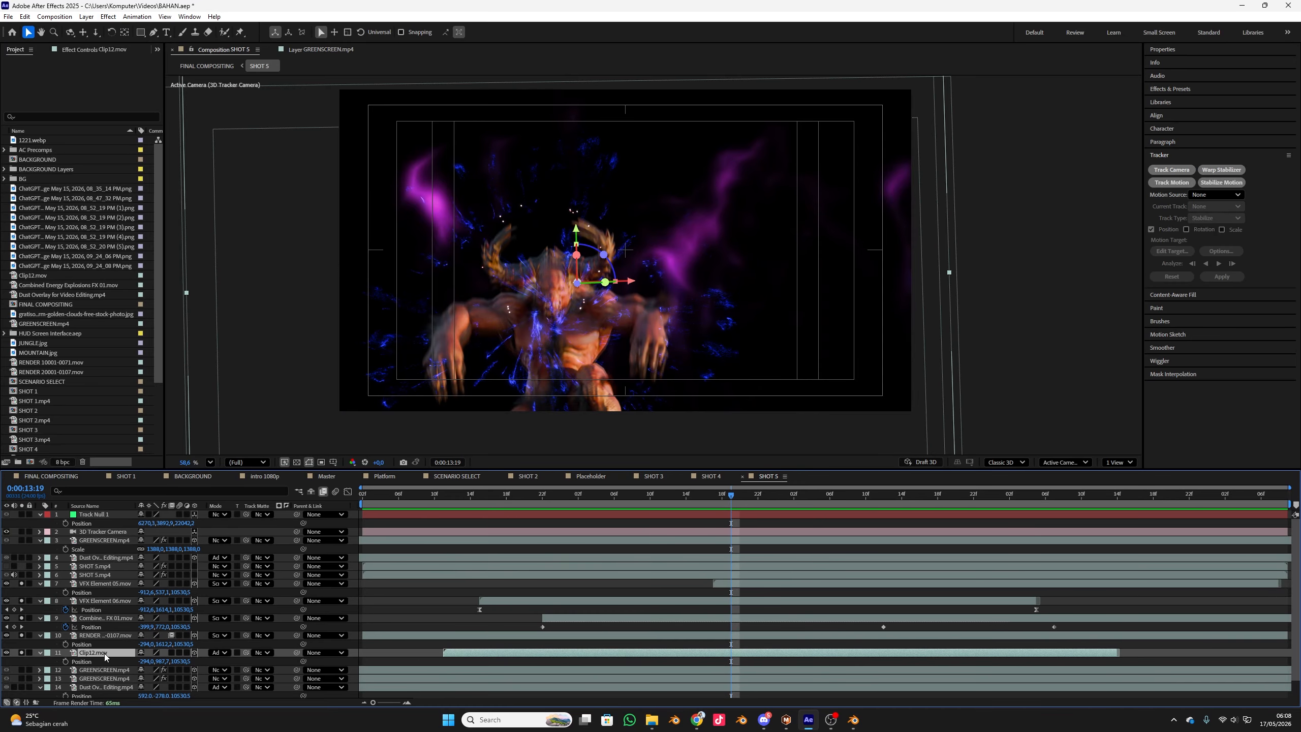
{"action": "left_click", "coordinate": [697, 618]}
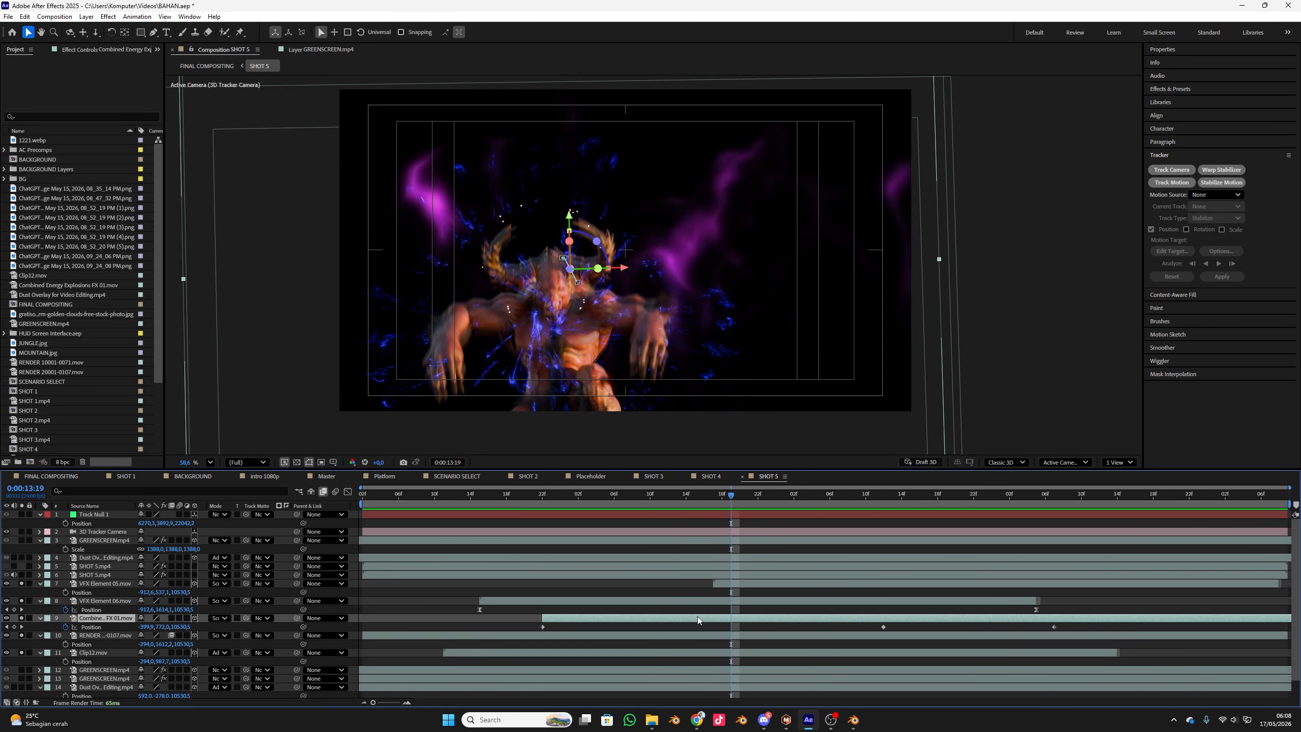
{"action": "key", "text": "u"}
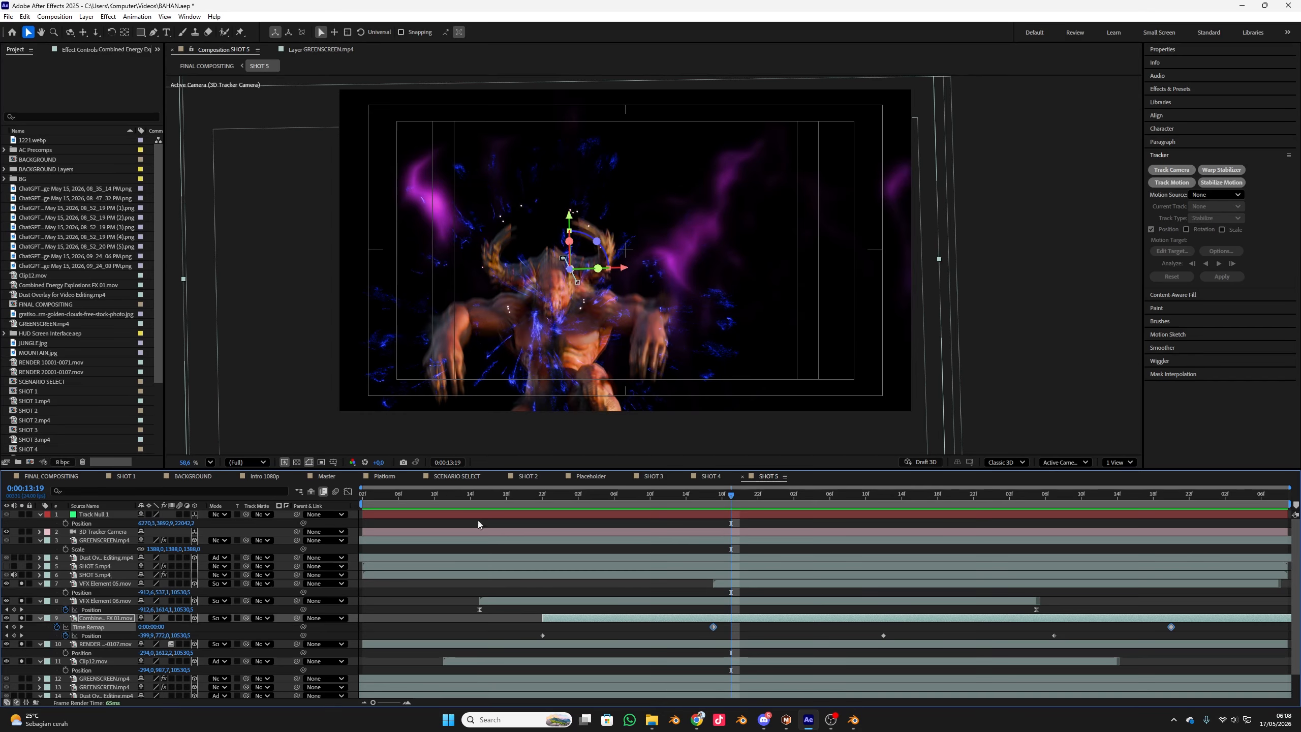
{"action": "left_click_drag", "start_coordinate": [555, 495], "coordinate": [551, 495]}
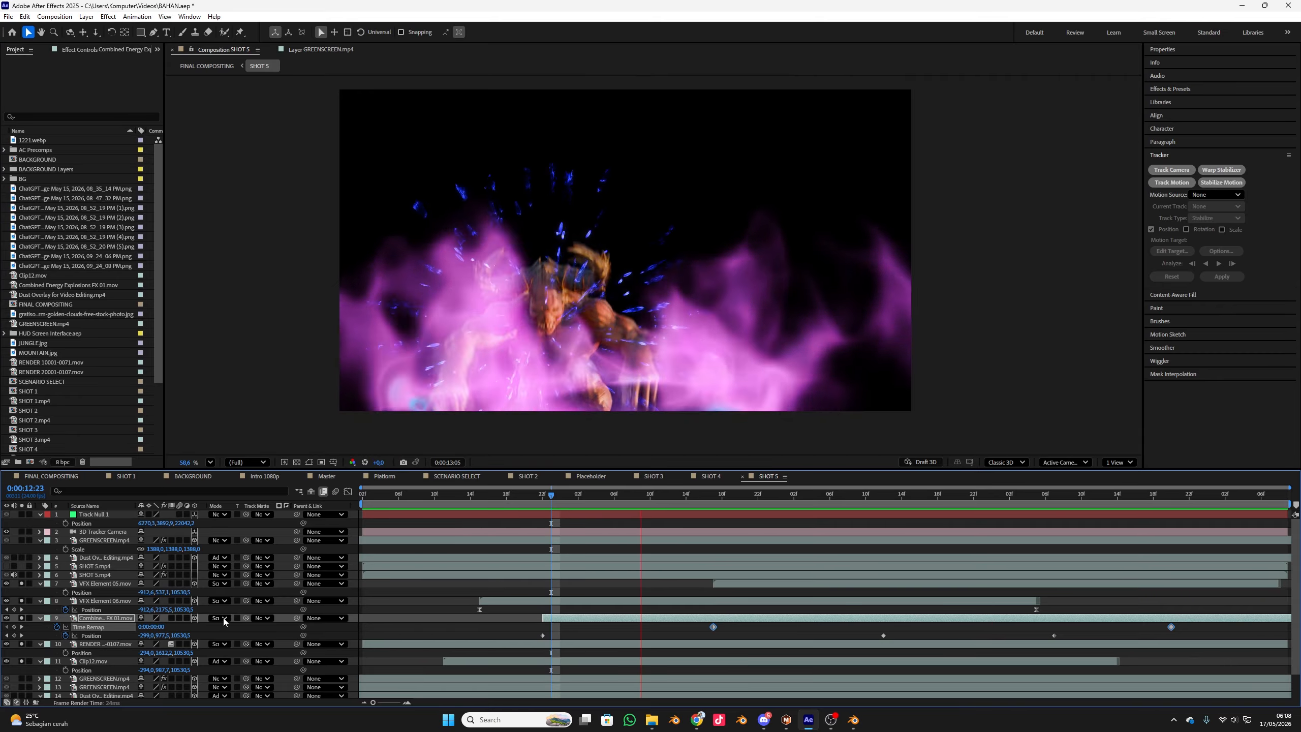
{"action": "right_click", "coordinate": [107, 622]}
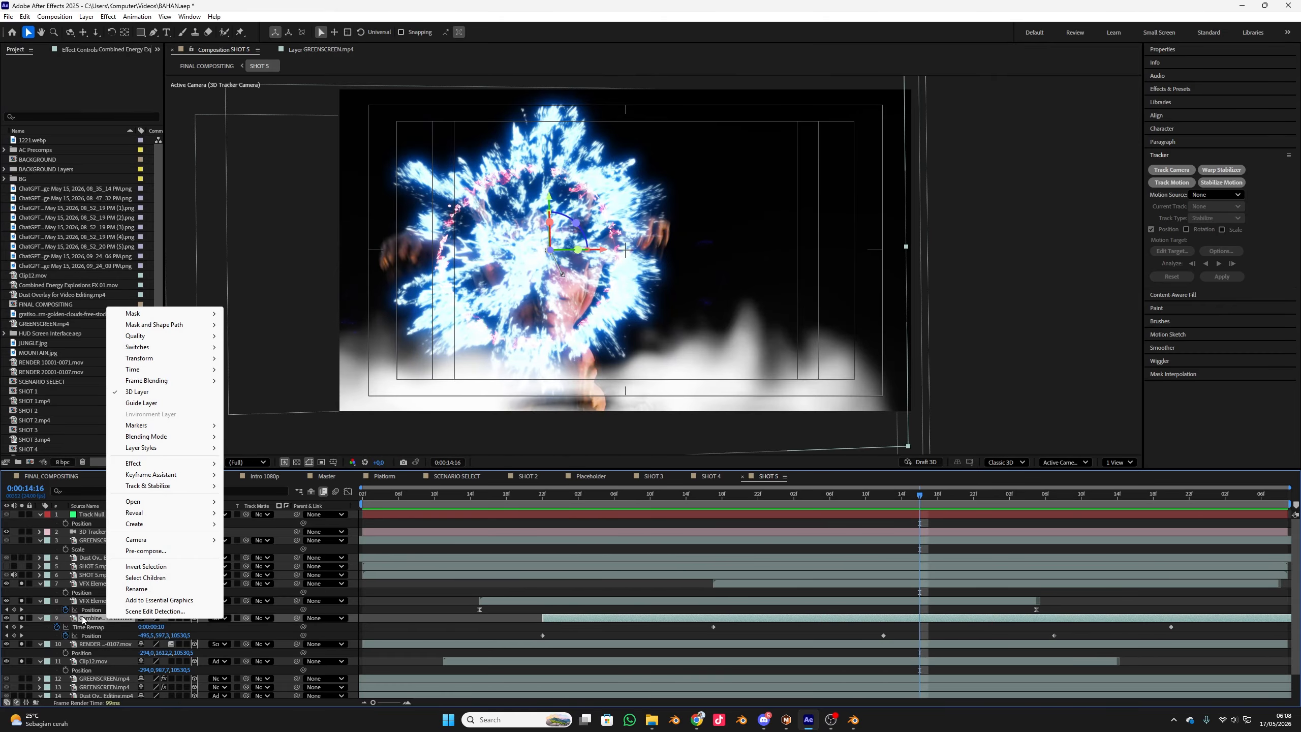
{"action": "left_click", "coordinate": [63, 627]}
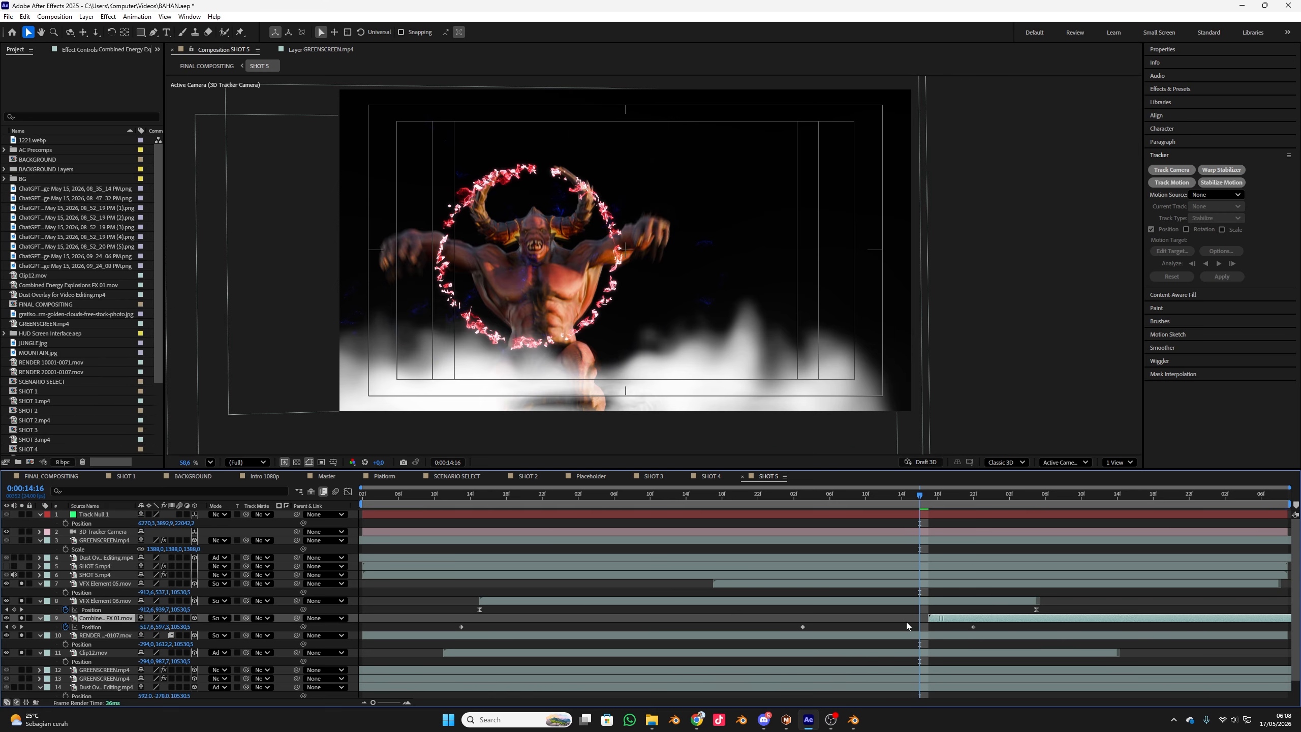
- Slide the Combined Energy Explosions layer in time to start at about 0:00:14:02, previewing its timing
{"action": "left_click_drag", "start_coordinate": [906, 622], "coordinate": [727, 622]}
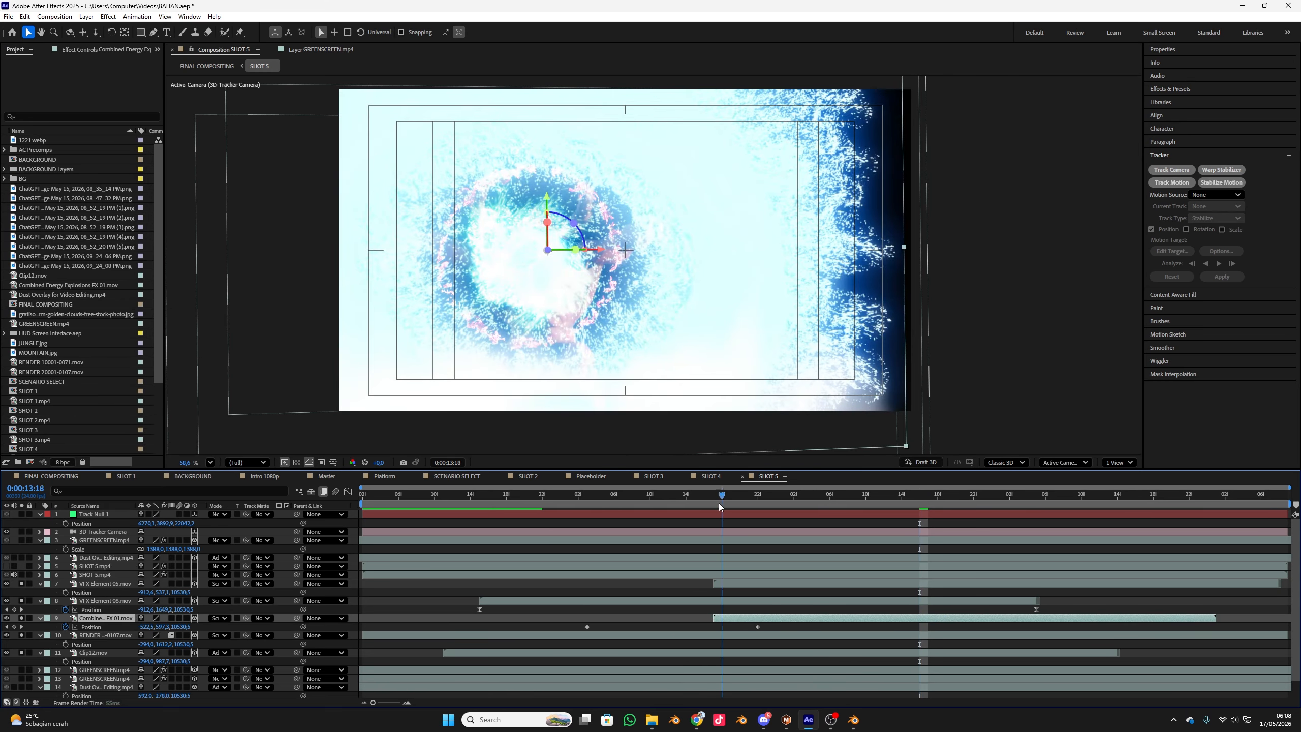
{"action": "left_click", "coordinate": [713, 495]}
{"action": "key", "text": "space"}
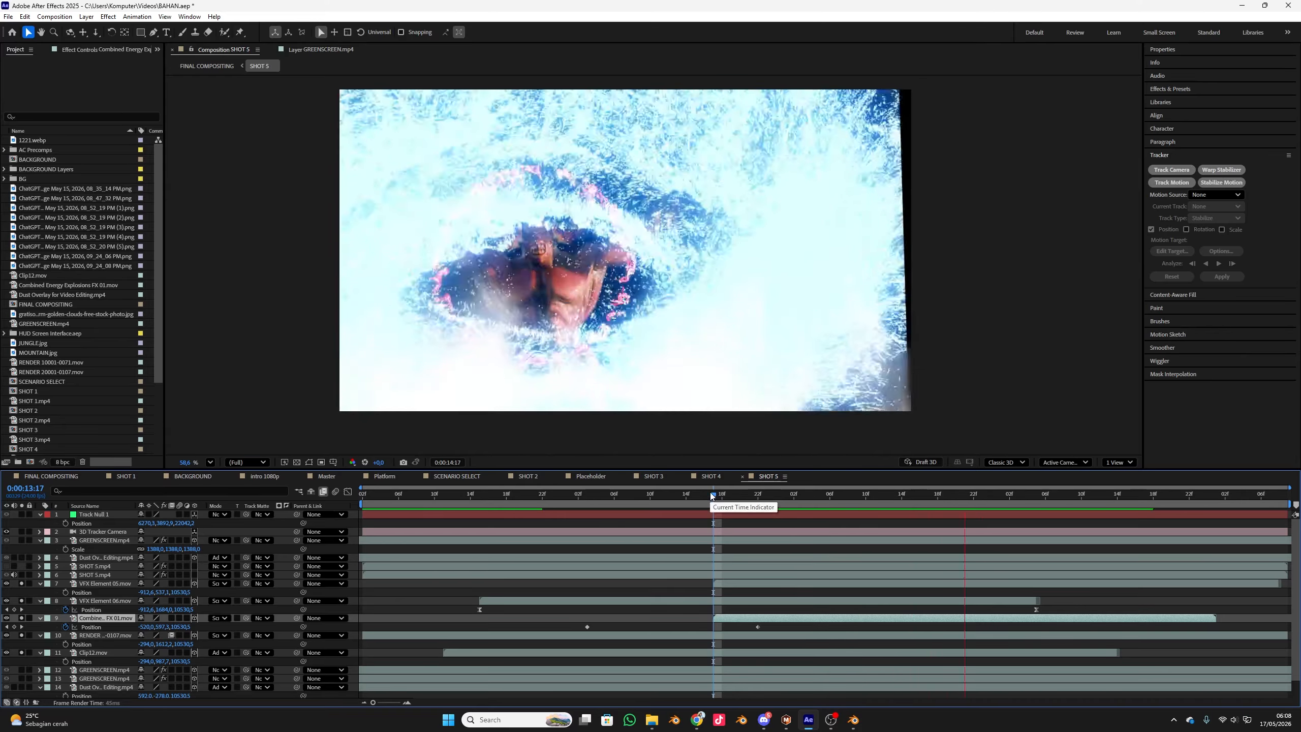
{"action": "key", "text": "space"}
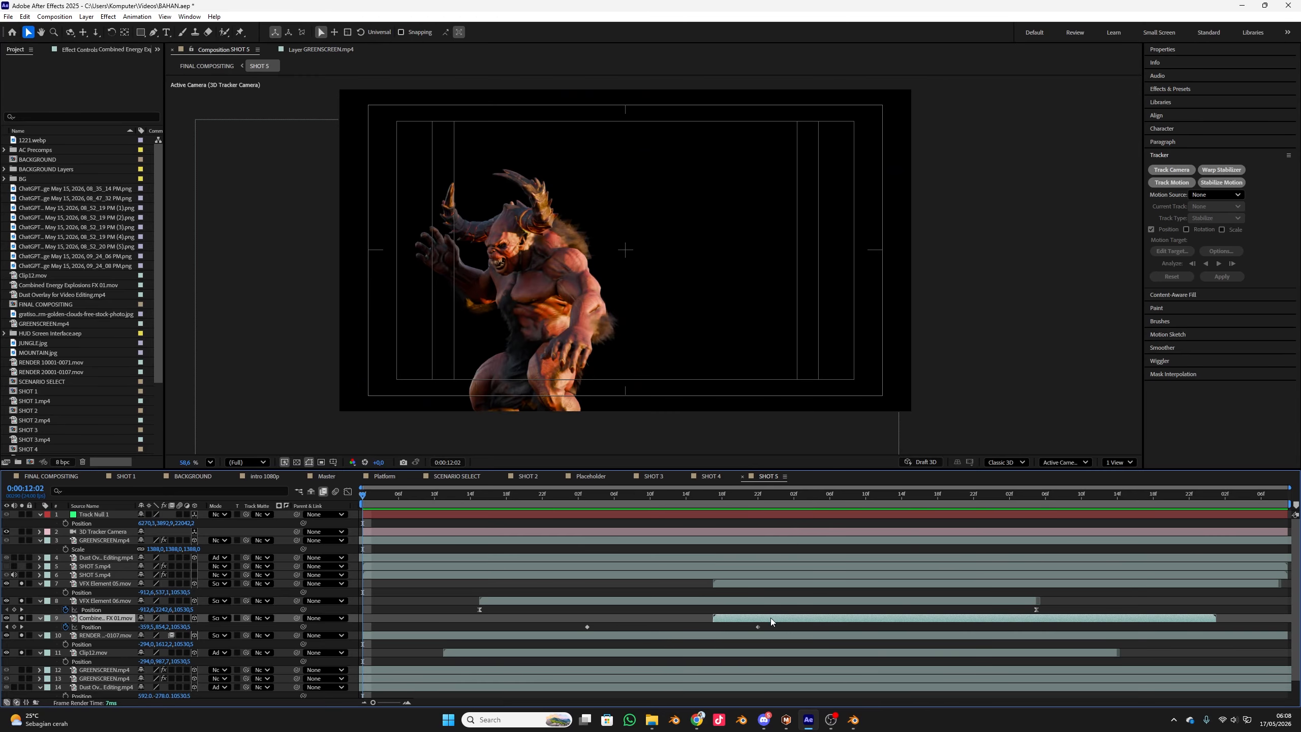
{"action": "left_click_drag", "start_coordinate": [771, 617], "coordinate": [849, 622]}
- Enable time remapping on the Combined Energy Explosions layer, slide its first Time Remap keyframe to about 0:00:14:17, and preview
{"action": "right_click", "coordinate": [850, 619]}
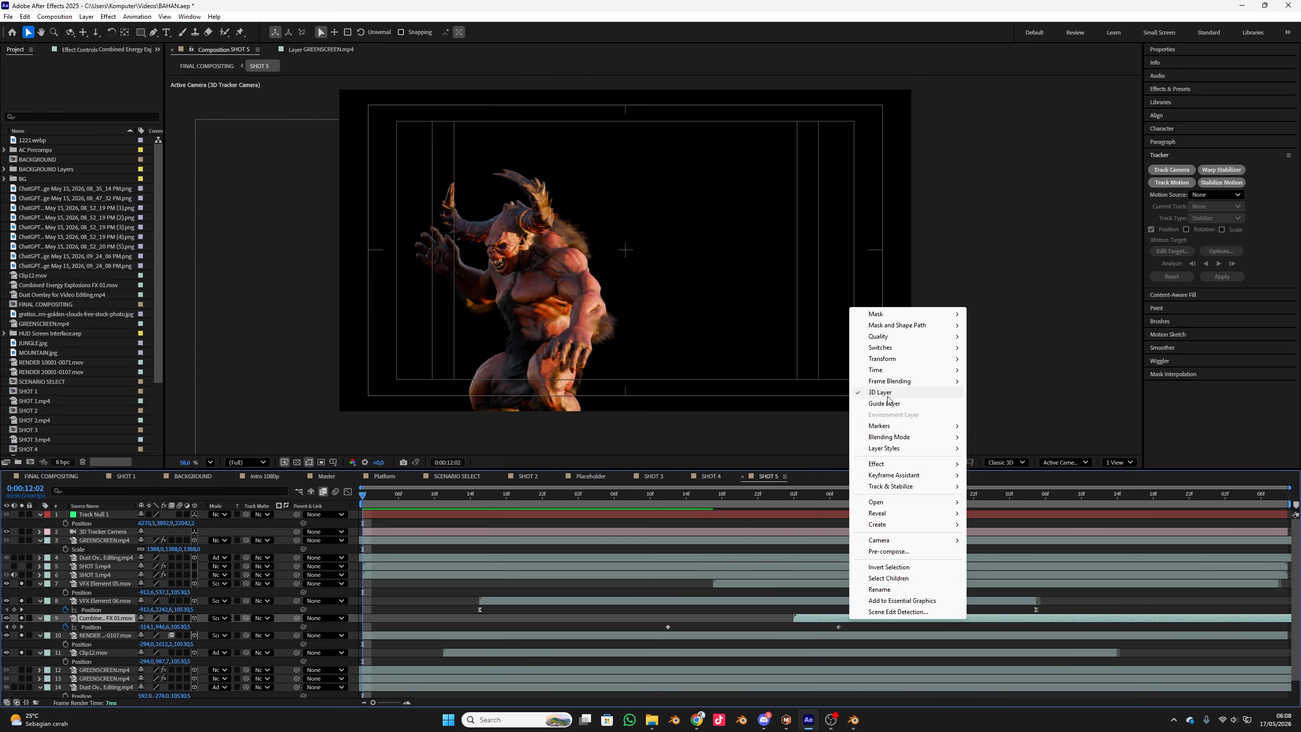
{"action": "mouse_move", "coordinate": [917, 370]}
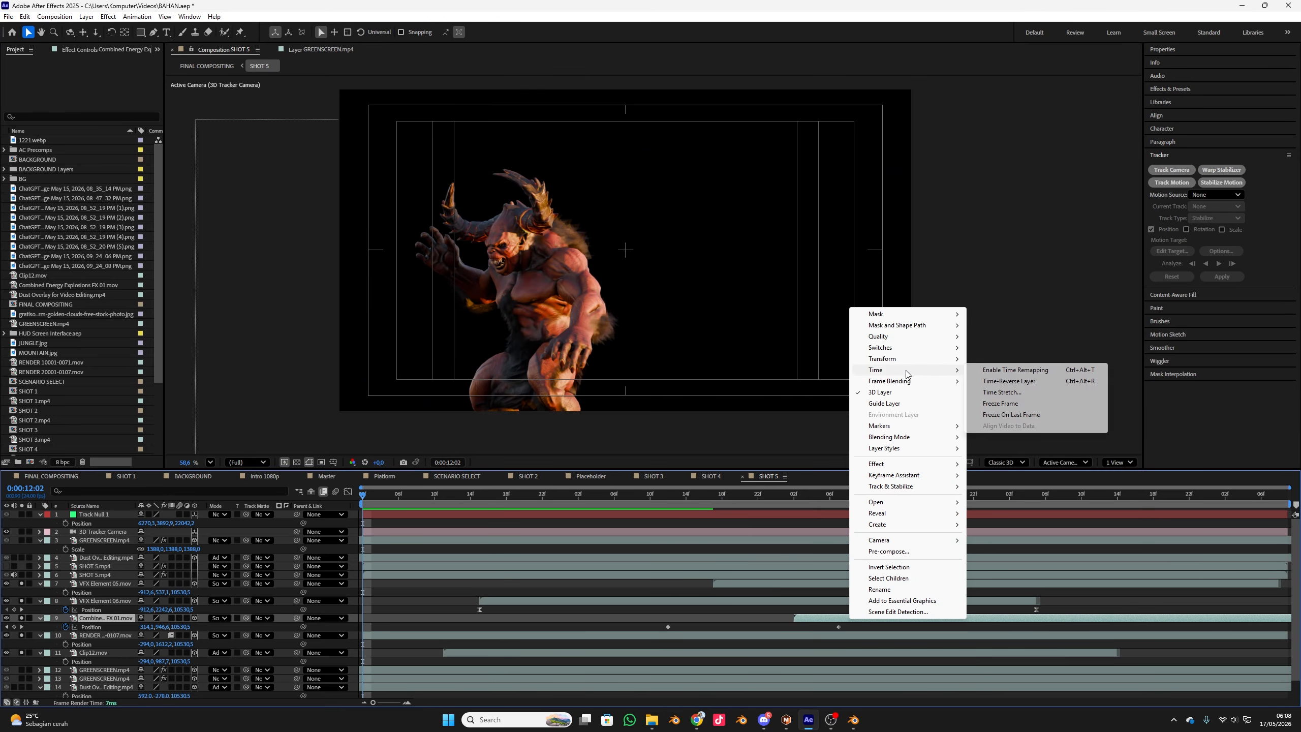
{"action": "left_click", "coordinate": [998, 371]}
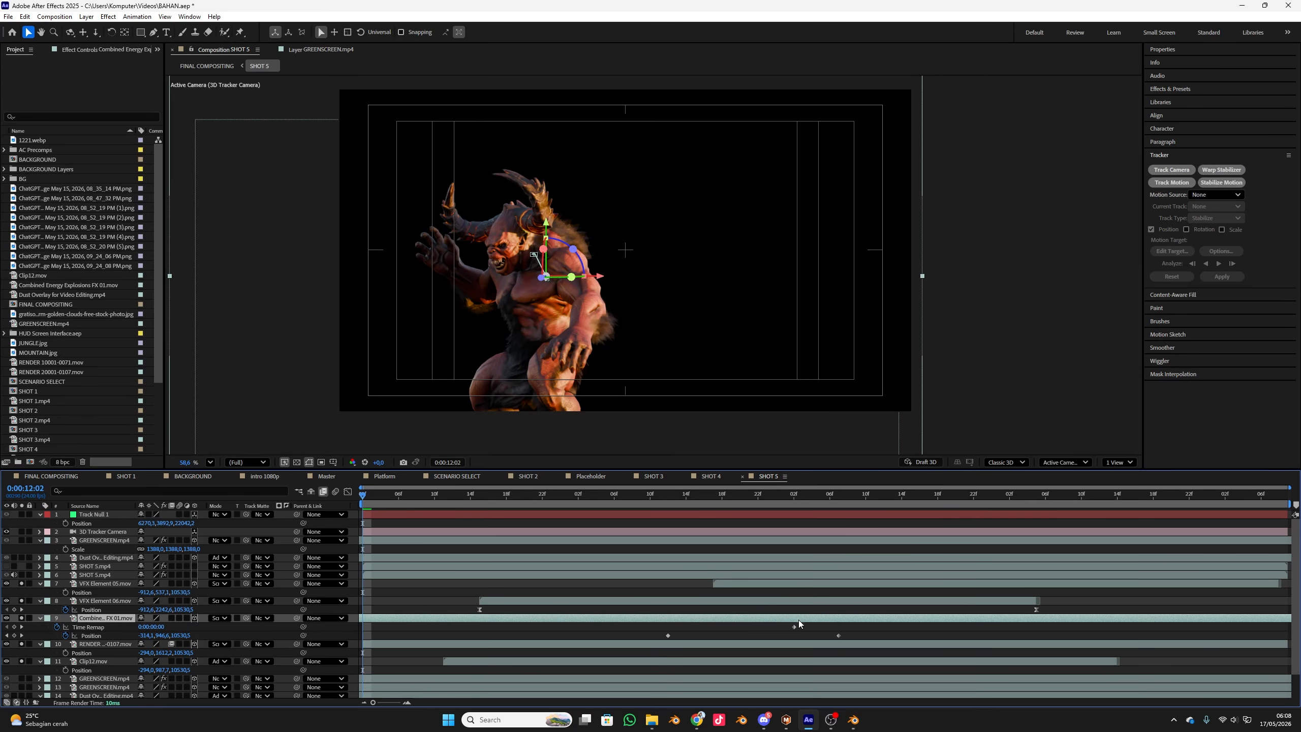
{"action": "left_click_drag", "start_coordinate": [888, 618], "coordinate": [857, 615]}
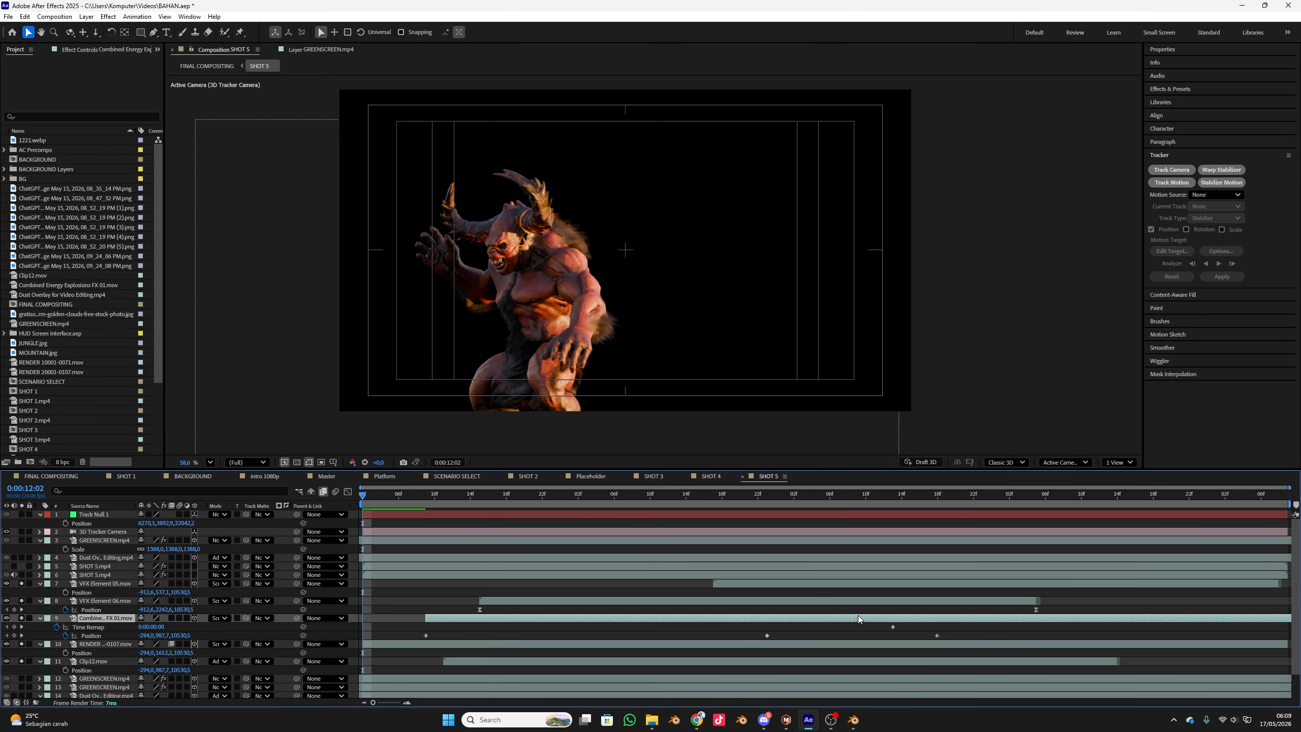
{"action": "left_click", "coordinate": [608, 620]}
{"action": "key", "text": "space"}
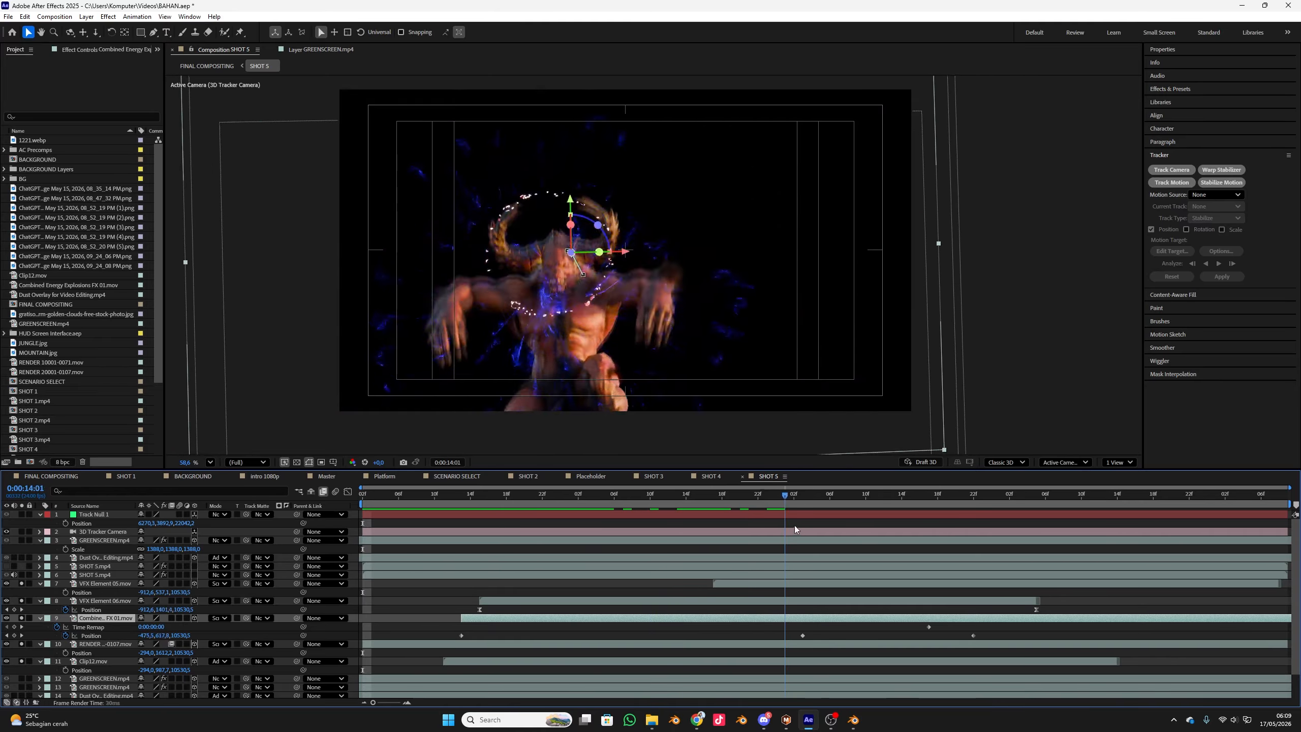
- Slide the time-remapped explosion layer later to start at about 0:00:13:01, scrubbing through the shot to check the timing
{"action": "left_click_drag", "start_coordinate": [797, 559], "coordinate": [797, 559]}
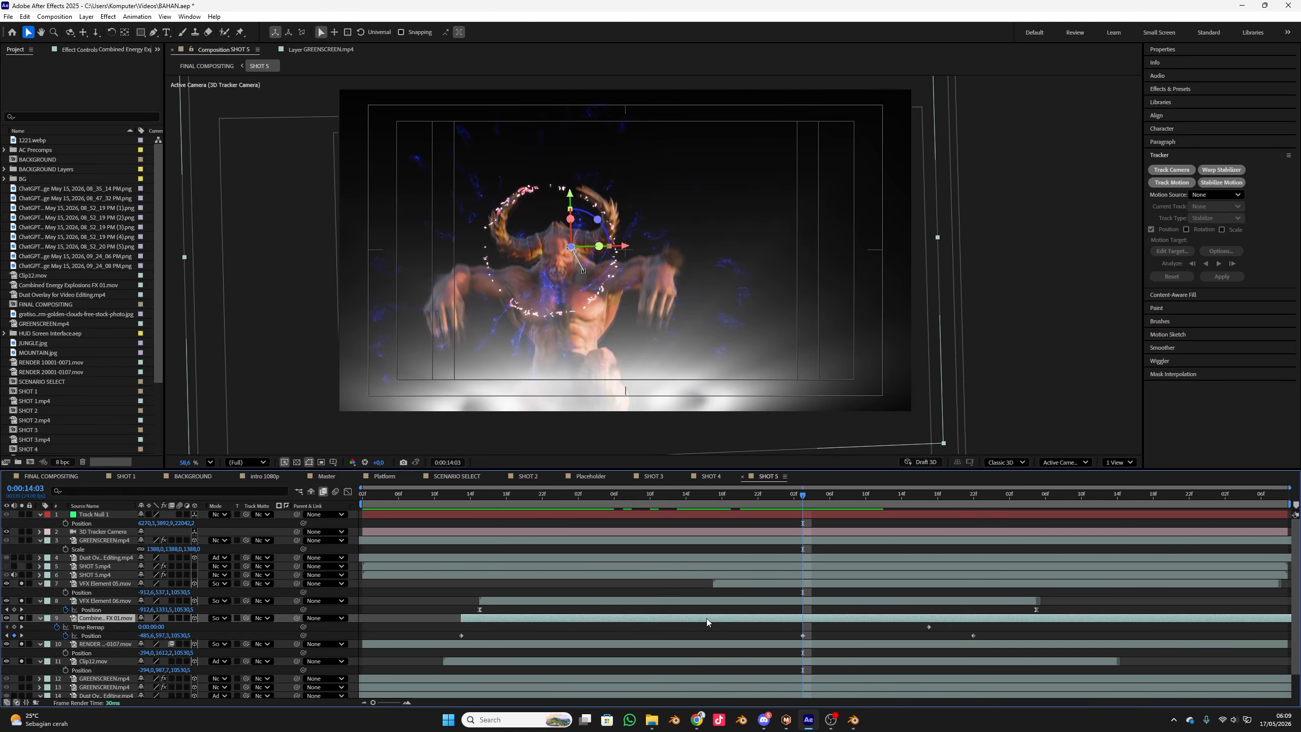
{"action": "left_click_drag", "start_coordinate": [706, 617], "coordinate": [726, 618]}
{"action": "left_click_drag", "start_coordinate": [465, 510], "coordinate": [991, 589]}
{"action": "left_click_drag", "start_coordinate": [939, 624], "coordinate": [752, 629]}
{"action": "left_click_drag", "start_coordinate": [776, 494], "coordinate": [1251, 566]}
{"action": "left_click_drag", "start_coordinate": [940, 621], "coordinate": [1212, 628]}
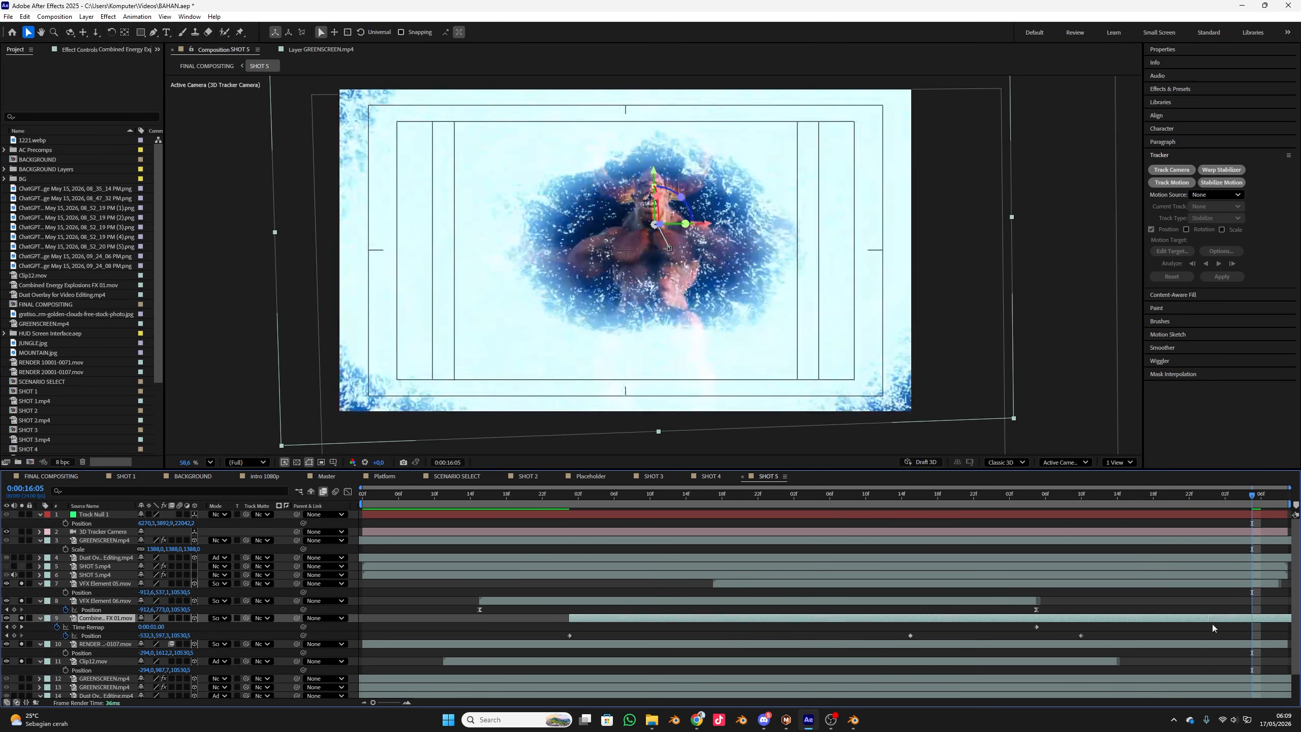
- Place a second Time Remap keyframe at 0:00:15:20 on the explosion layer and preview from 0:00:15:05
{"action": "left_click_drag", "start_coordinate": [940, 504], "coordinate": [1173, 552]}
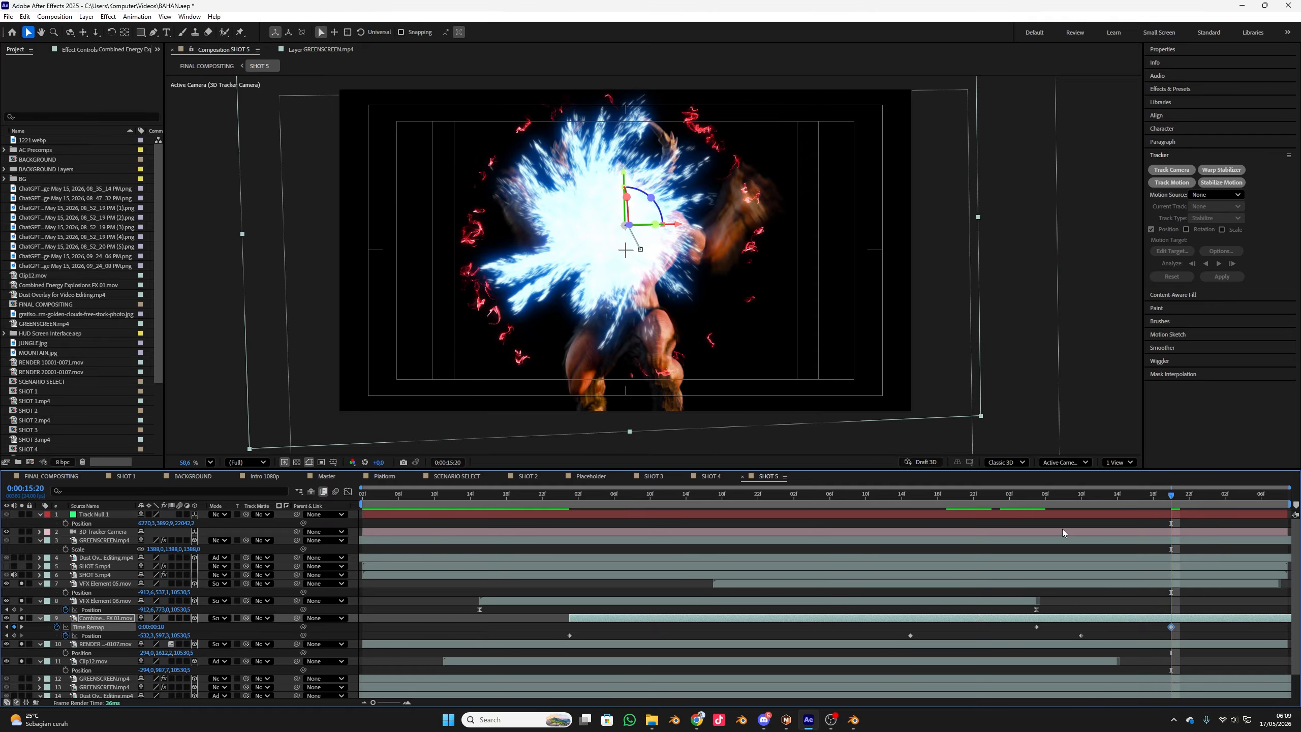
{"action": "left_click_drag", "start_coordinate": [1054, 504], "coordinate": [1040, 506]}
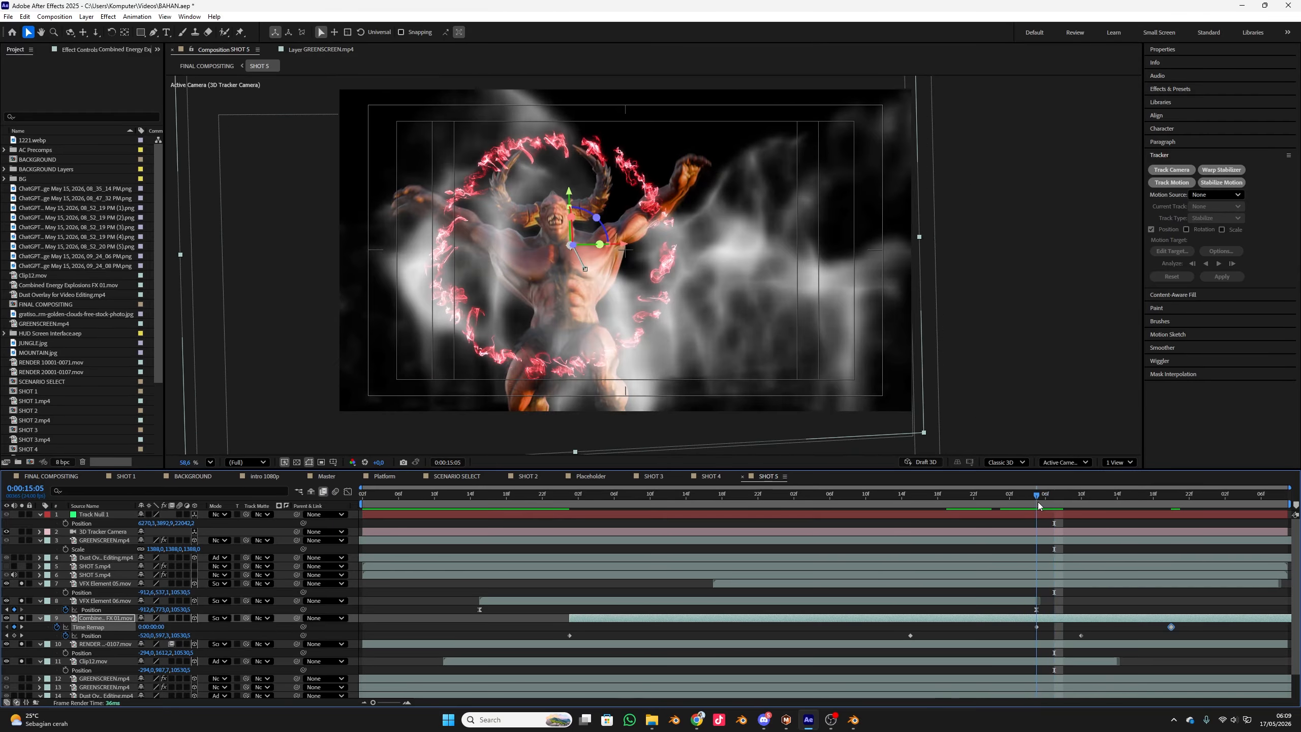
{"action": "key", "text": "space"}
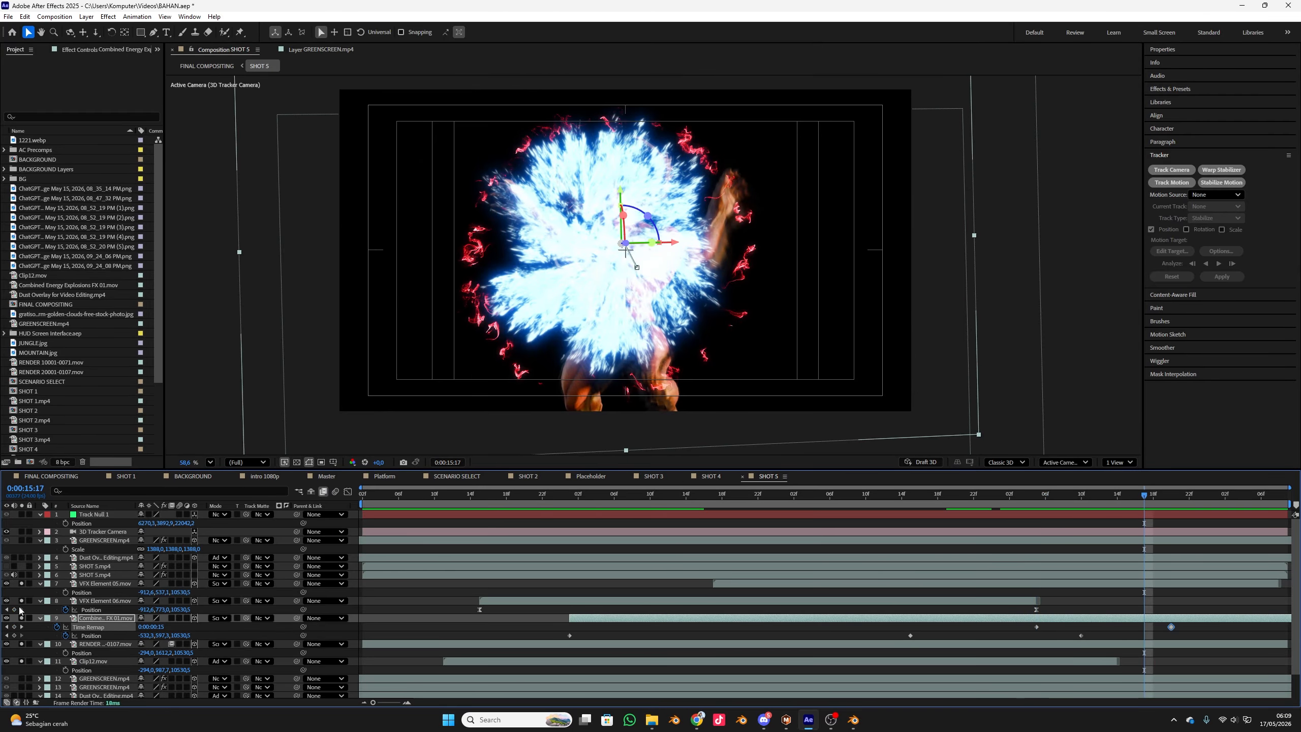
- Turn off solo for VFX Element 05, VFX Element 06 and Clip12, and preview the remaining explosion layer
{"action": "left_click", "coordinate": [21, 583]}
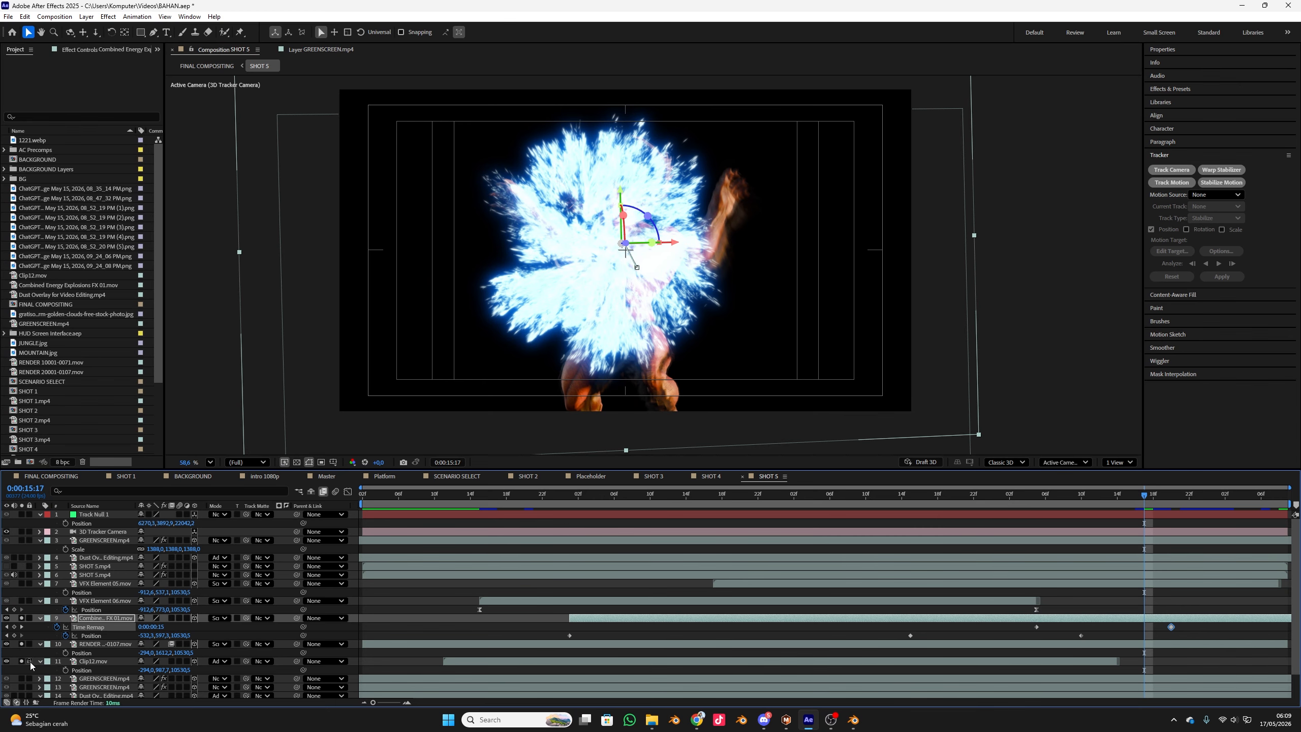
{"action": "left_click_drag", "start_coordinate": [1070, 497], "coordinate": [1177, 535]}
{"action": "key", "text": "space"}
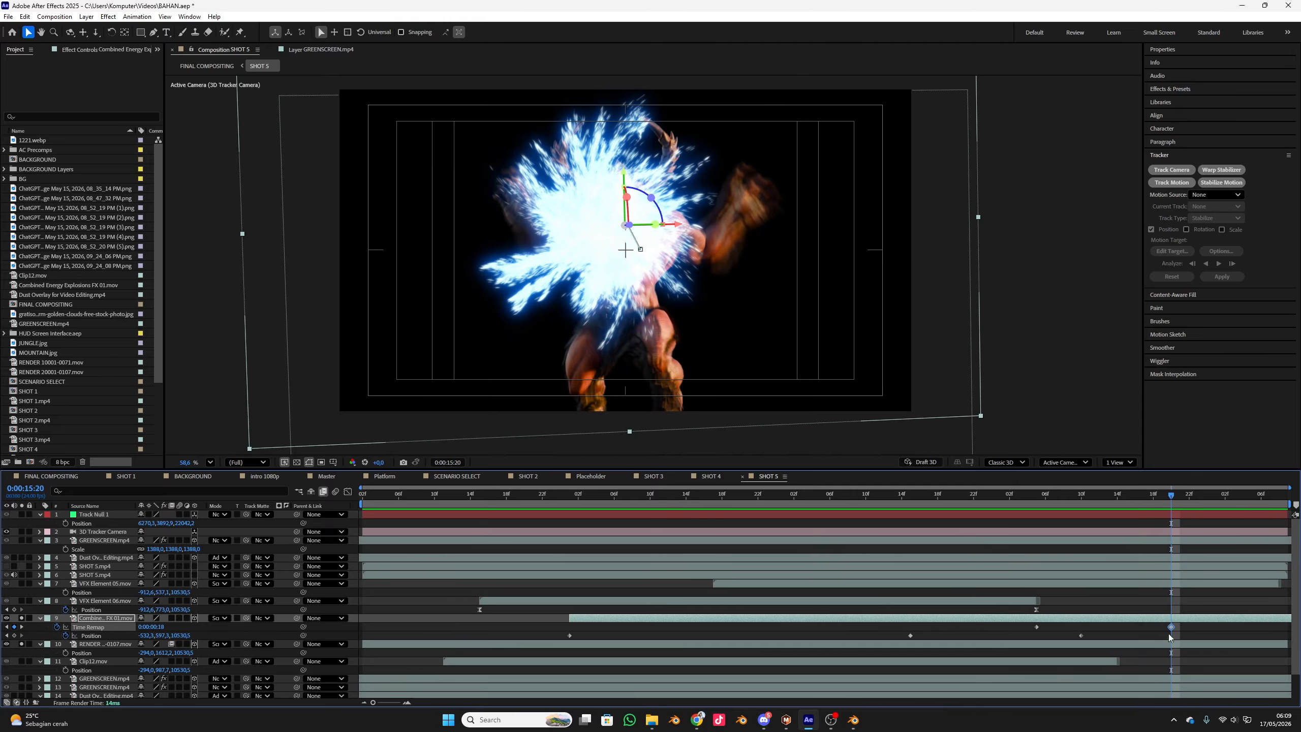
- Move the explosion layer's first Time Remap keyframe back to the start of the layer and preview
{"action": "left_click_drag", "start_coordinate": [1034, 628], "coordinate": [571, 633]}
{"action": "left_click", "coordinate": [539, 494]}
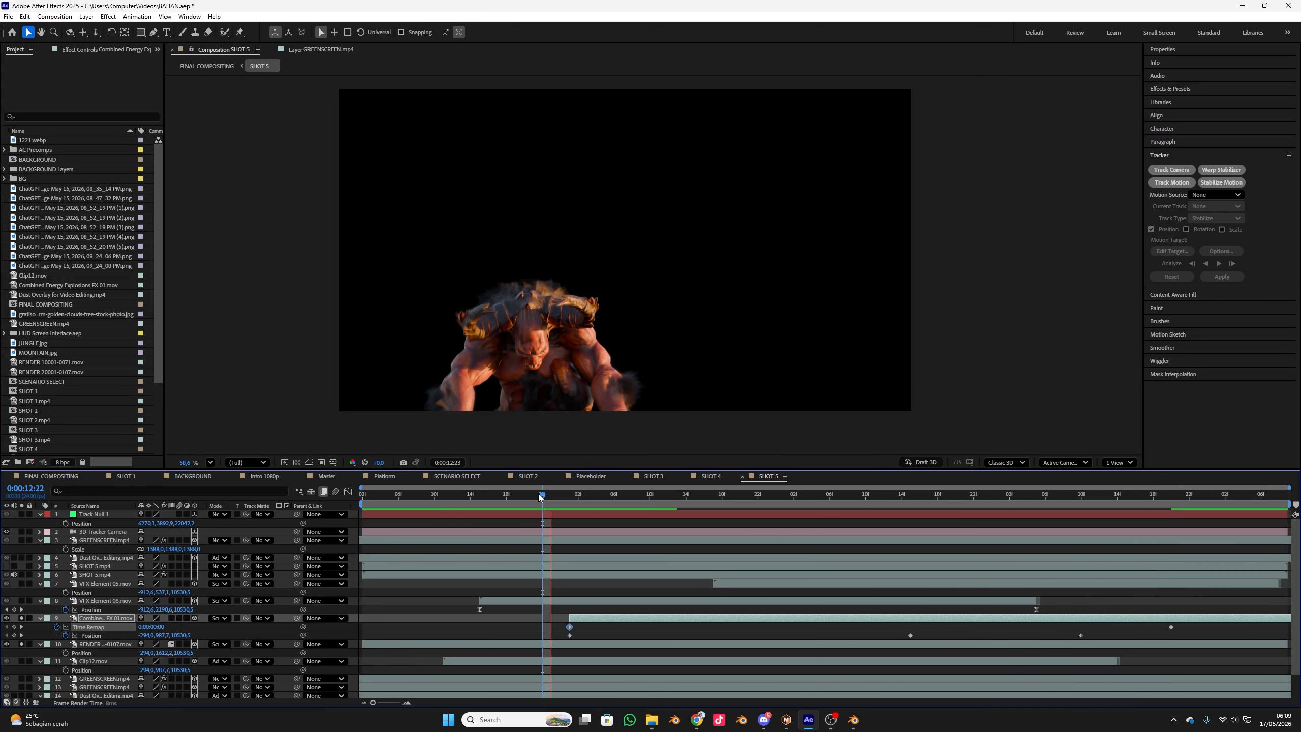
{"action": "key", "text": "space"}
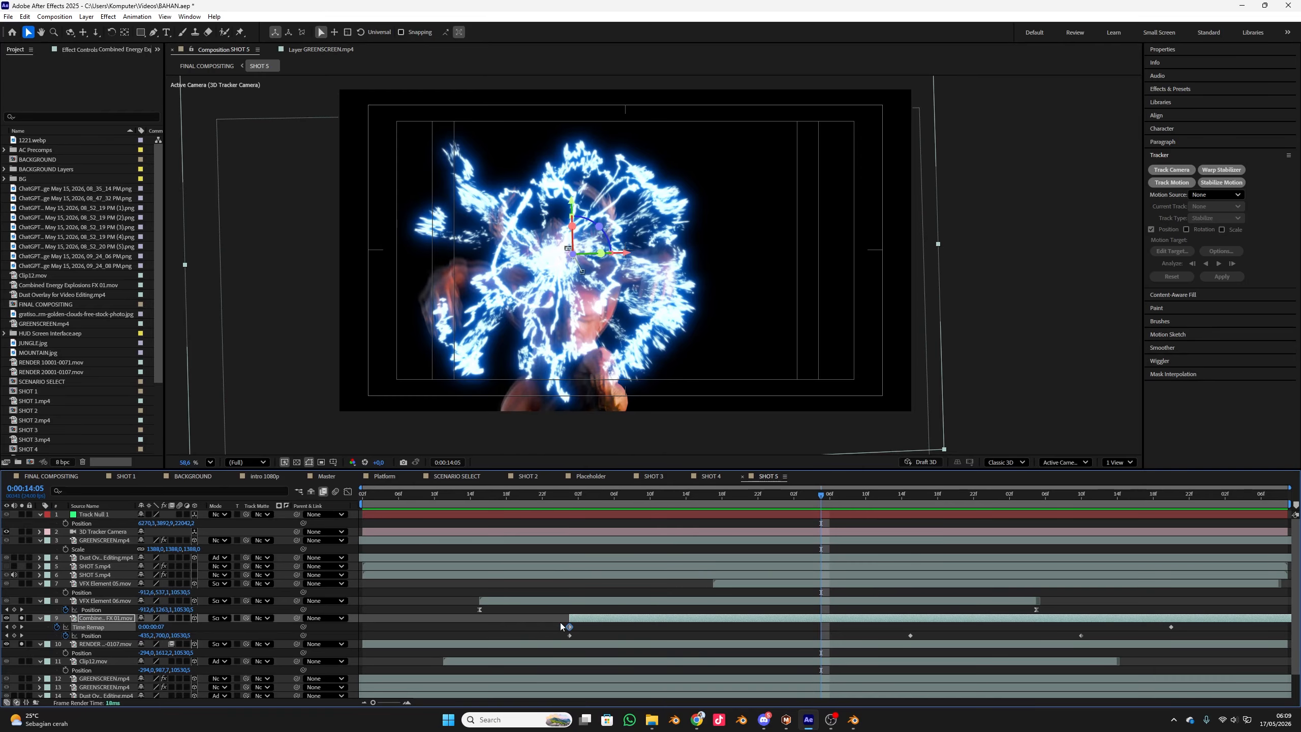
- Move the explosion layer's first Time Remap keyframe to 0:00:14:00 and preview the slower explosion
{"action": "left_click_drag", "start_coordinate": [566, 625], "coordinate": [774, 626]}
{"action": "left_click", "coordinate": [772, 508]}
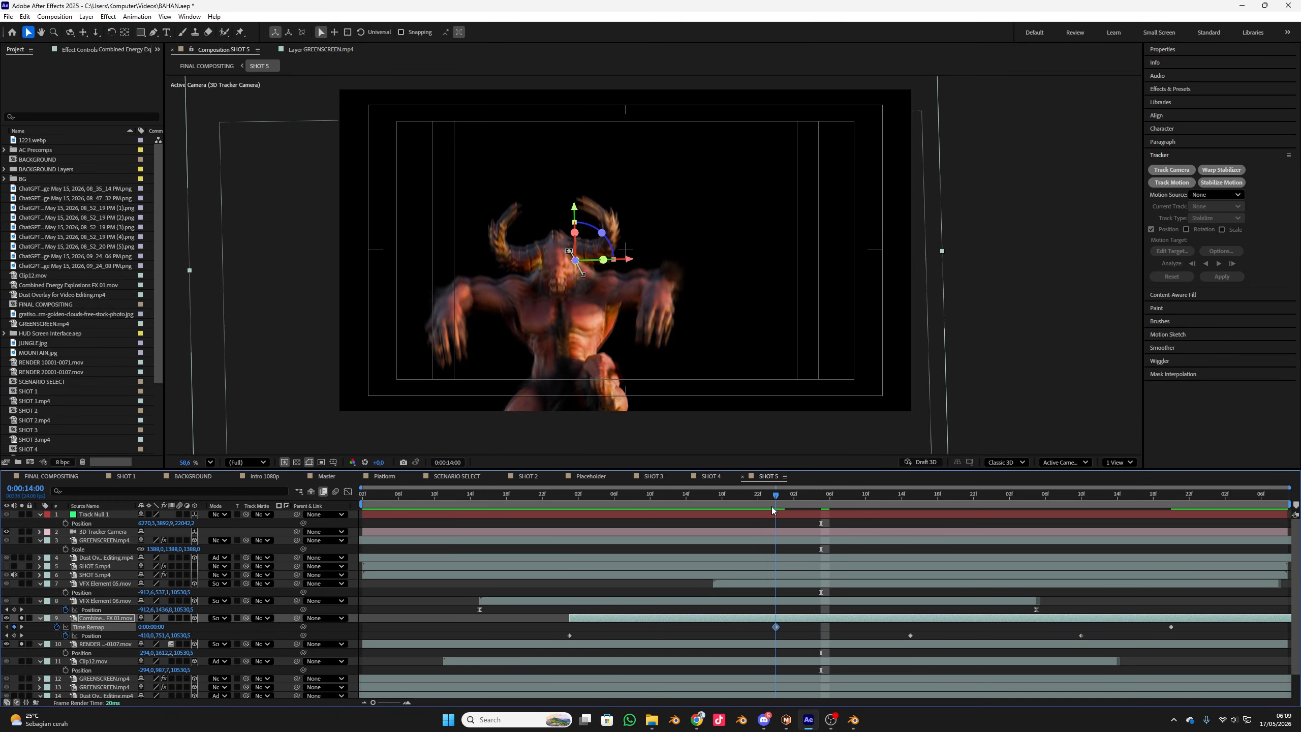
{"action": "left_click", "coordinate": [770, 510]}
{"action": "key", "text": "space"}
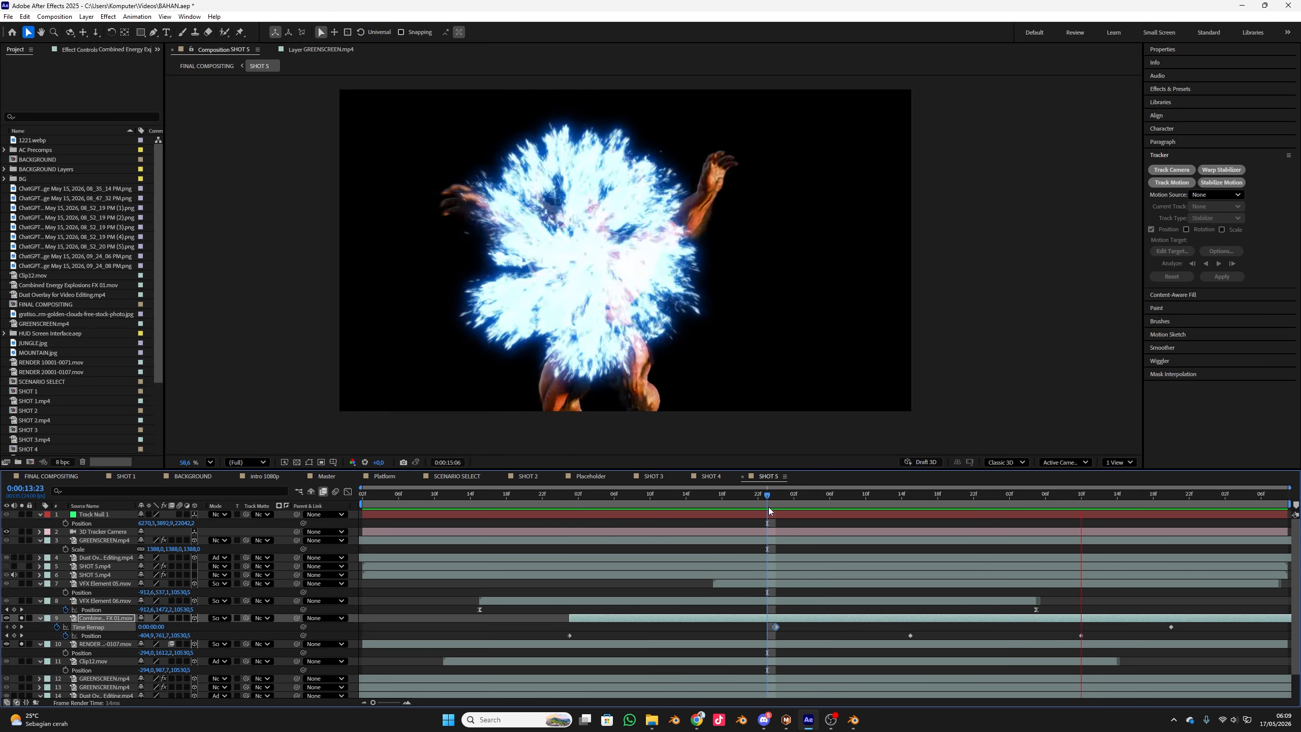
{"action": "key", "text": "space"}
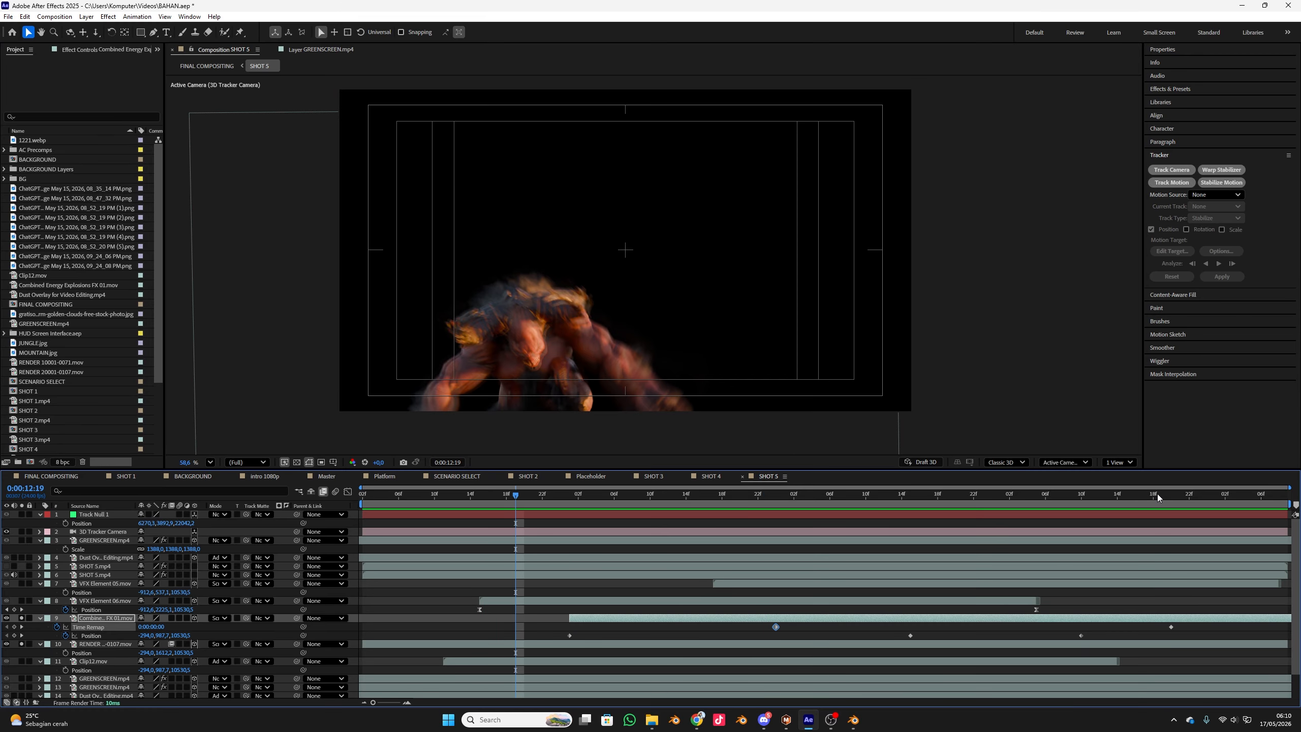
- Slide the Combined Energy Explosions layer three frames later to start at about 0:00:13:04 and preview
{"action": "left_click_drag", "start_coordinate": [1156, 494], "coordinate": [1279, 508]}
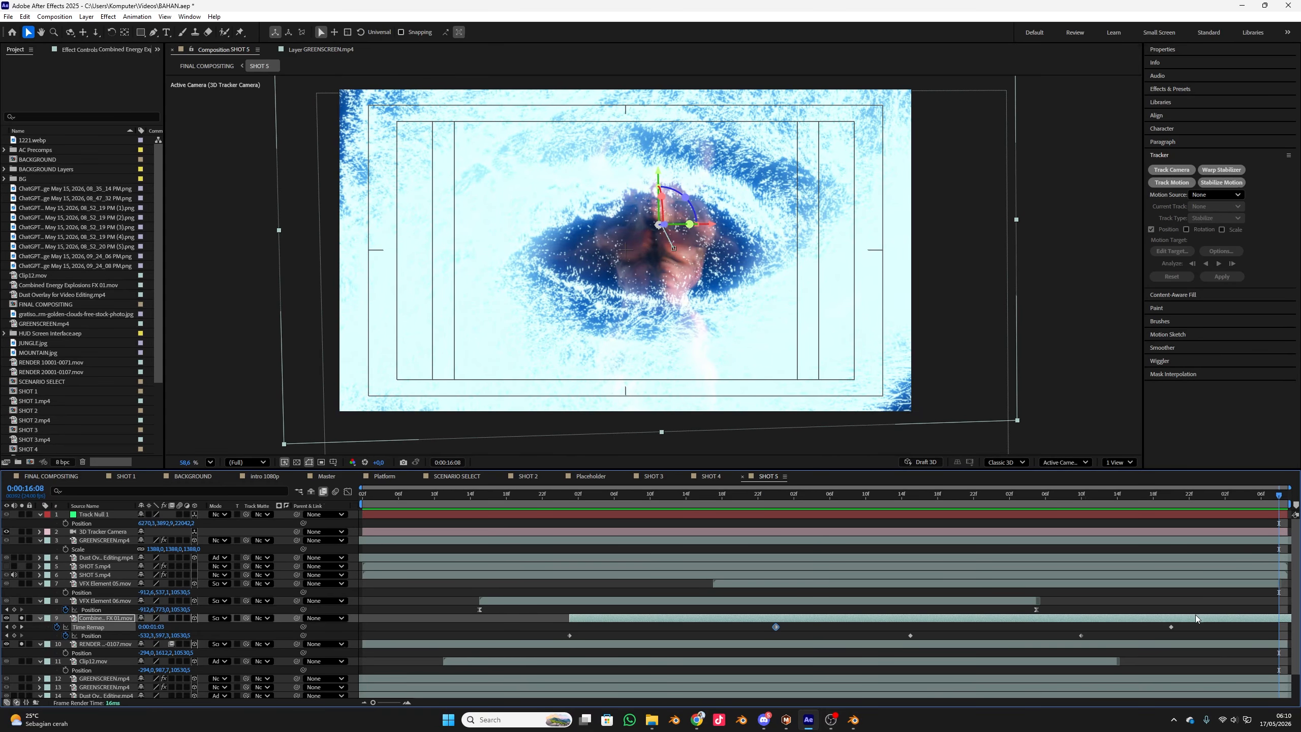
{"action": "left_click_drag", "start_coordinate": [1189, 619], "coordinate": [1221, 619]}
{"action": "left_click_drag", "start_coordinate": [1210, 504], "coordinate": [874, 555]}
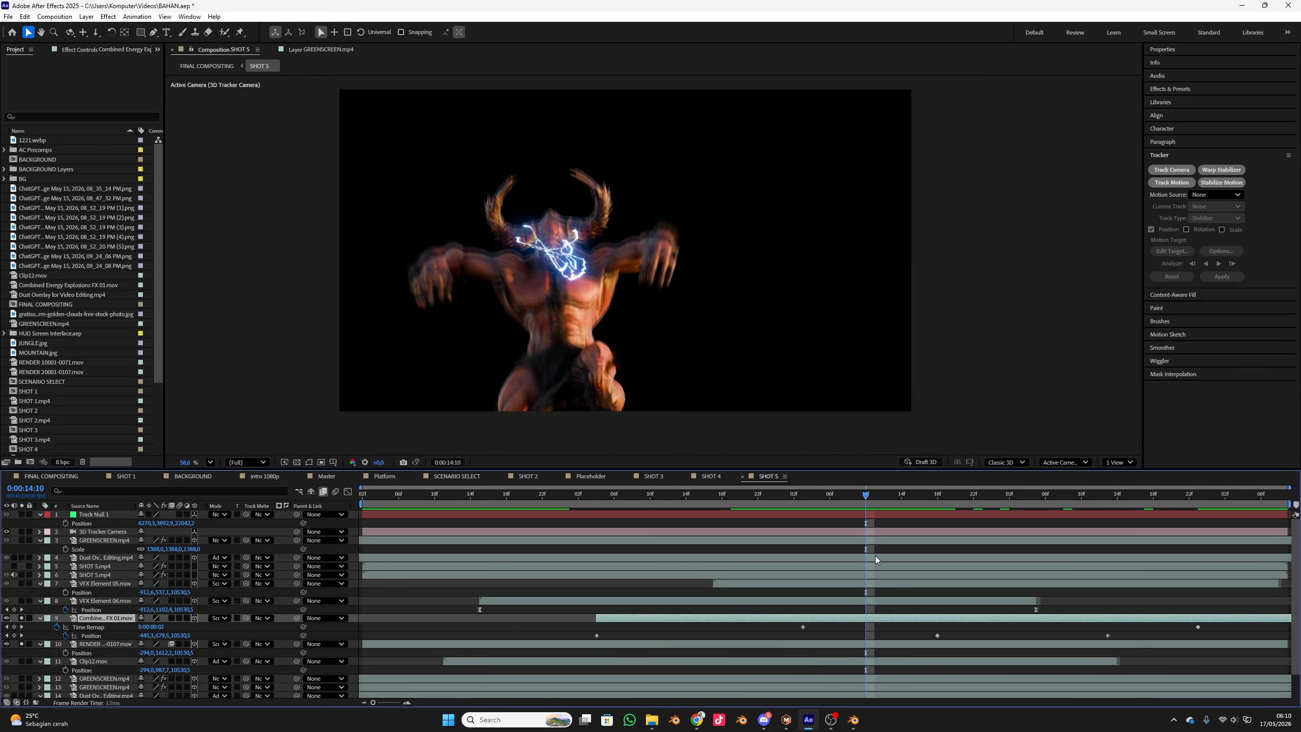
{"action": "key", "text": "space"}
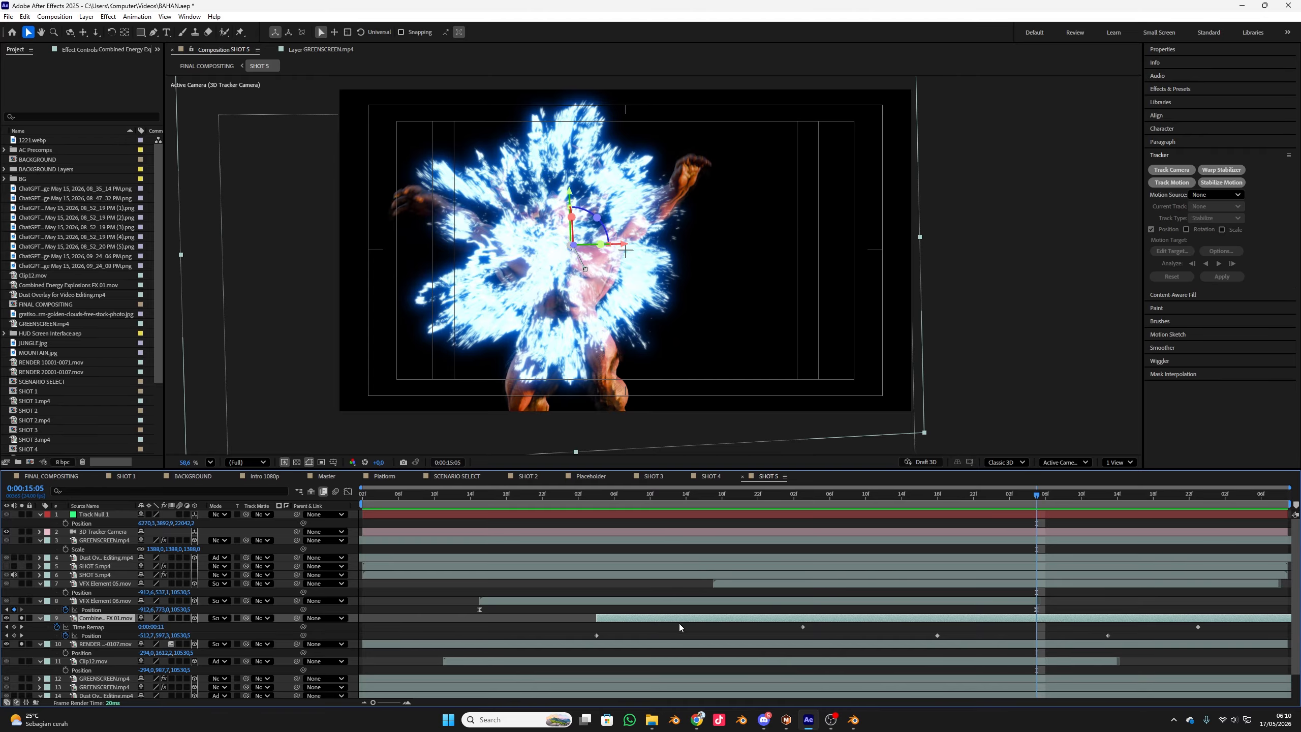
- Set the Combined Energy Explosions layer's frame blending to Frame Mix and return to 0:00:14:00
{"action": "right_click", "coordinate": [678, 618]}
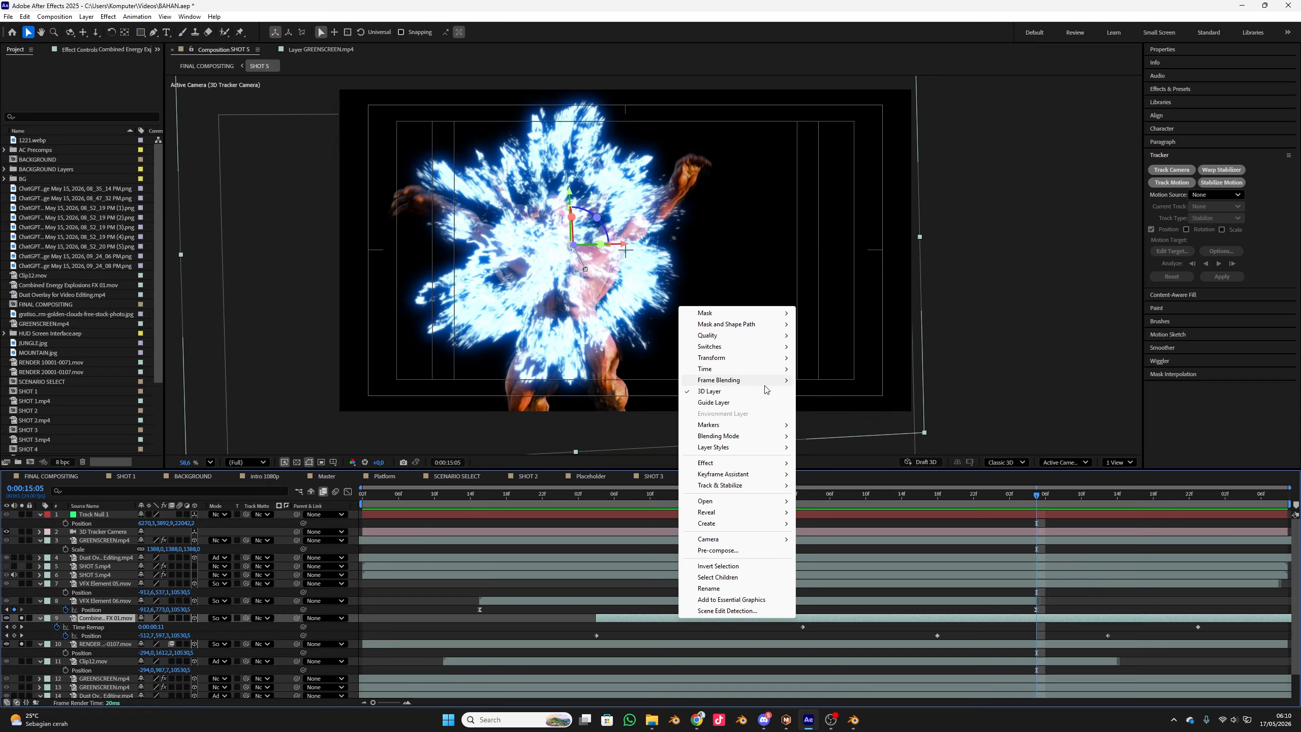
{"action": "mouse_move", "coordinate": [765, 386]}
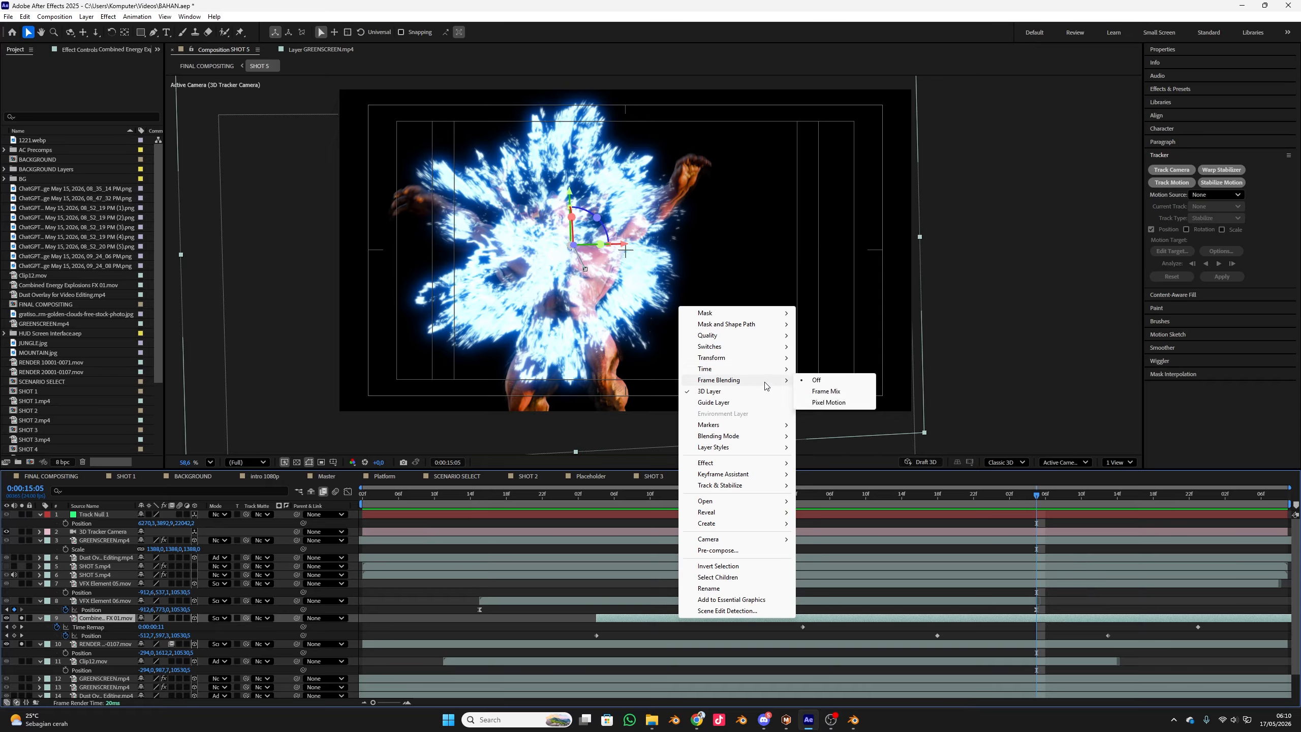
{"action": "left_click", "coordinate": [823, 392]}
{"action": "left_click", "coordinate": [777, 505]}
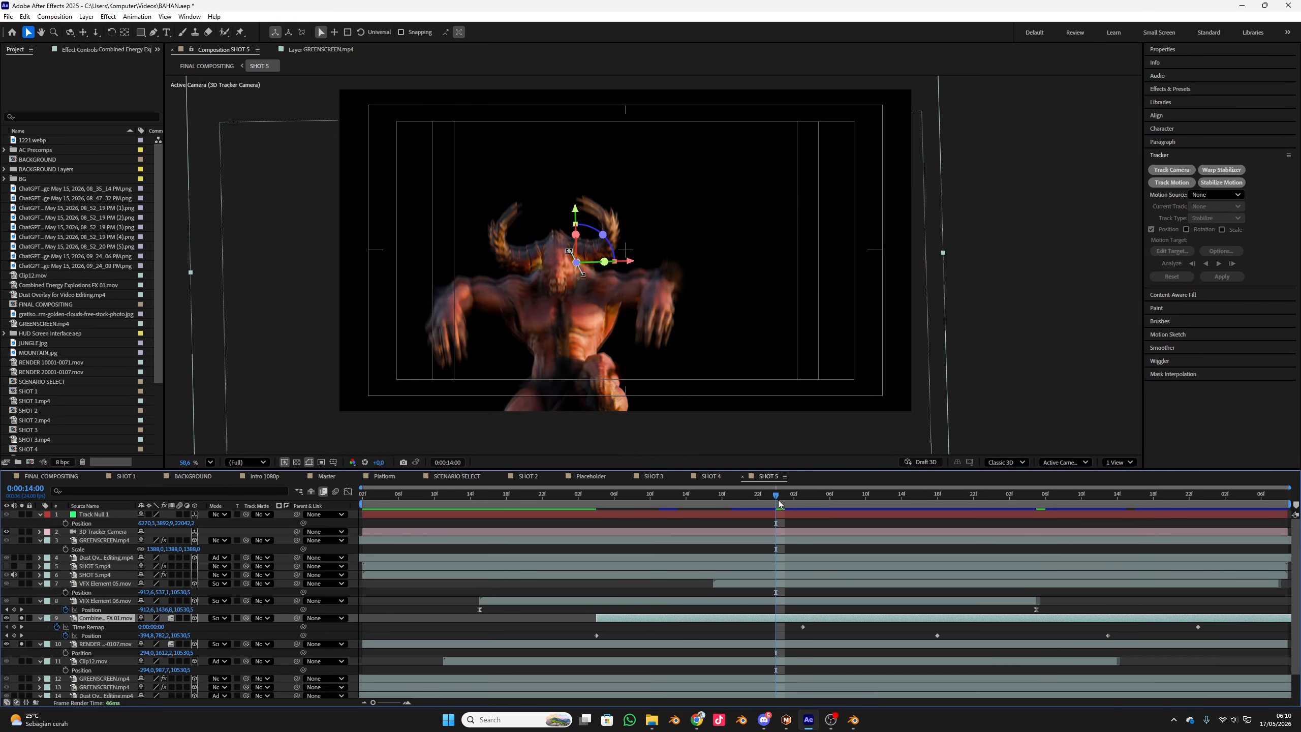
- Preview the frame-blended explosion animation from 0:00:14:00 onward
{"action": "key", "text": "space"}
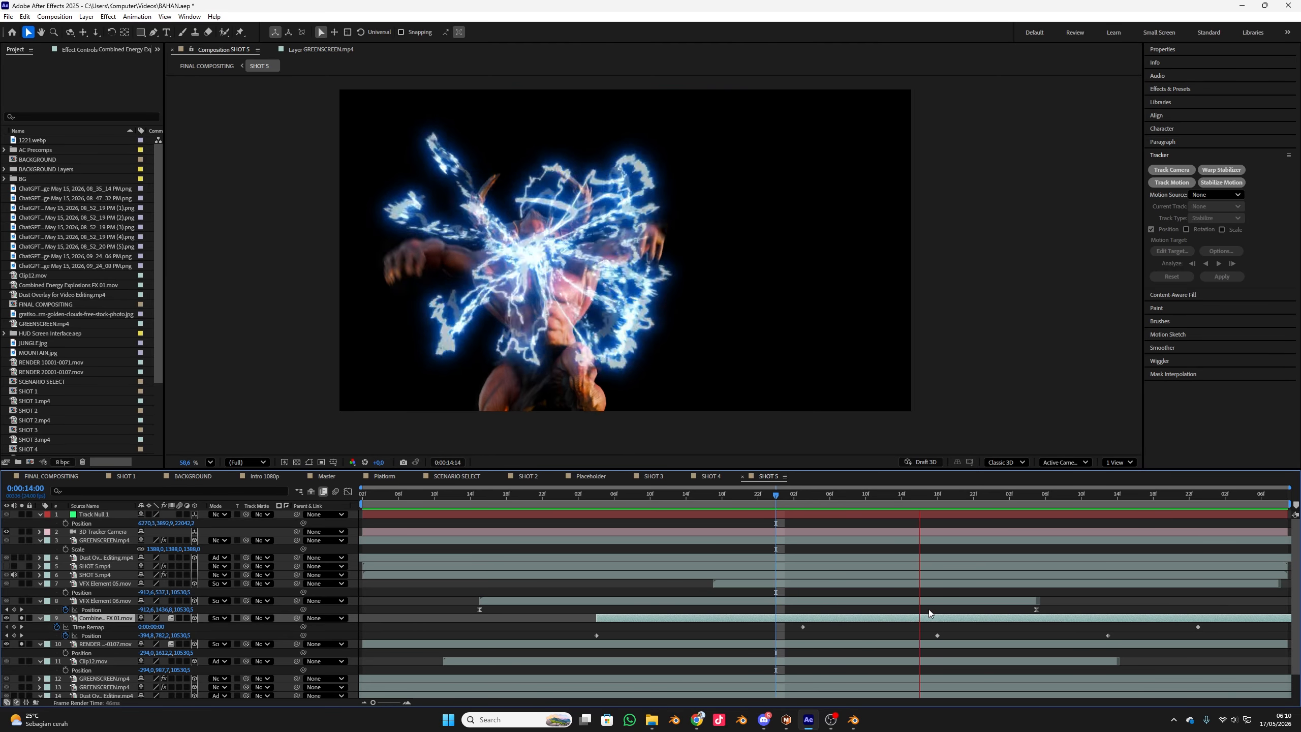
{"action": "key", "text": "space"}
{"action": "key", "text": "space"}
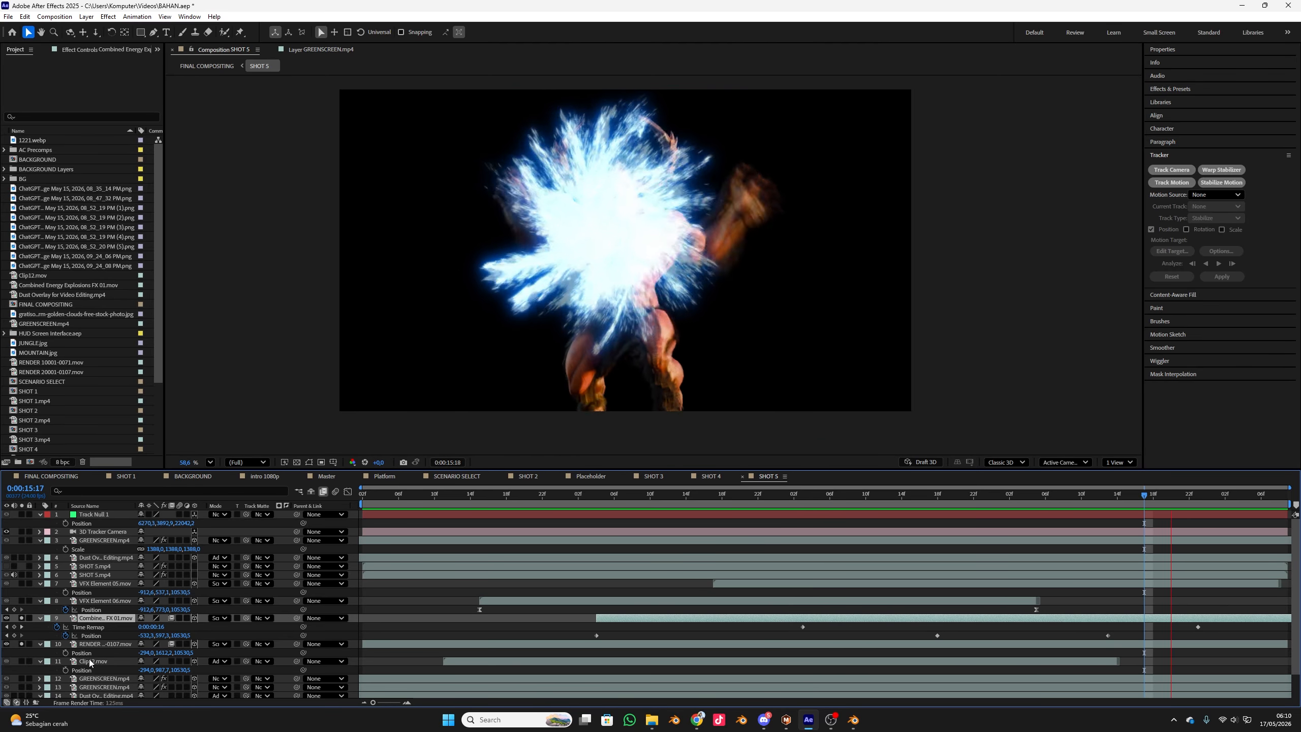
- Inspect the Clip12 layer's scale and keyframes, and the RENDER layer's time remapping and frame blending options
{"action": "left_click", "coordinate": [93, 650]}
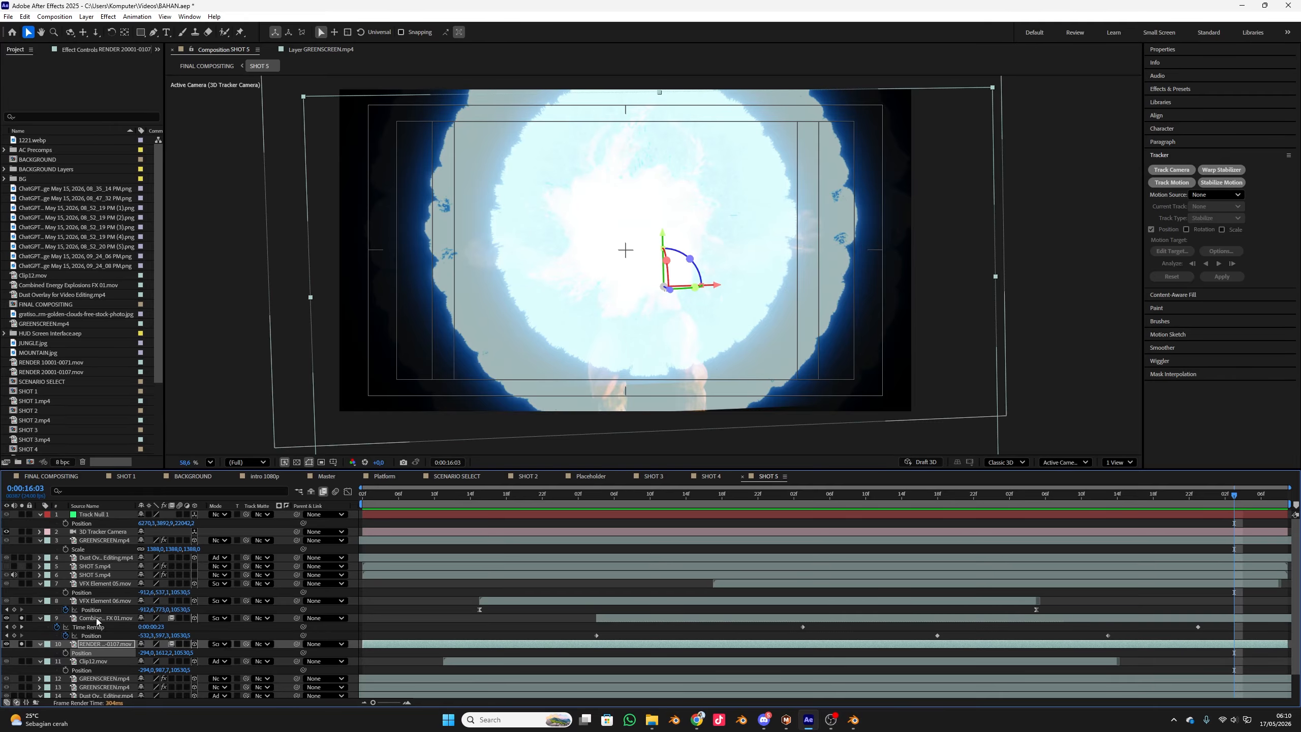
{"action": "left_click", "coordinate": [95, 662]}
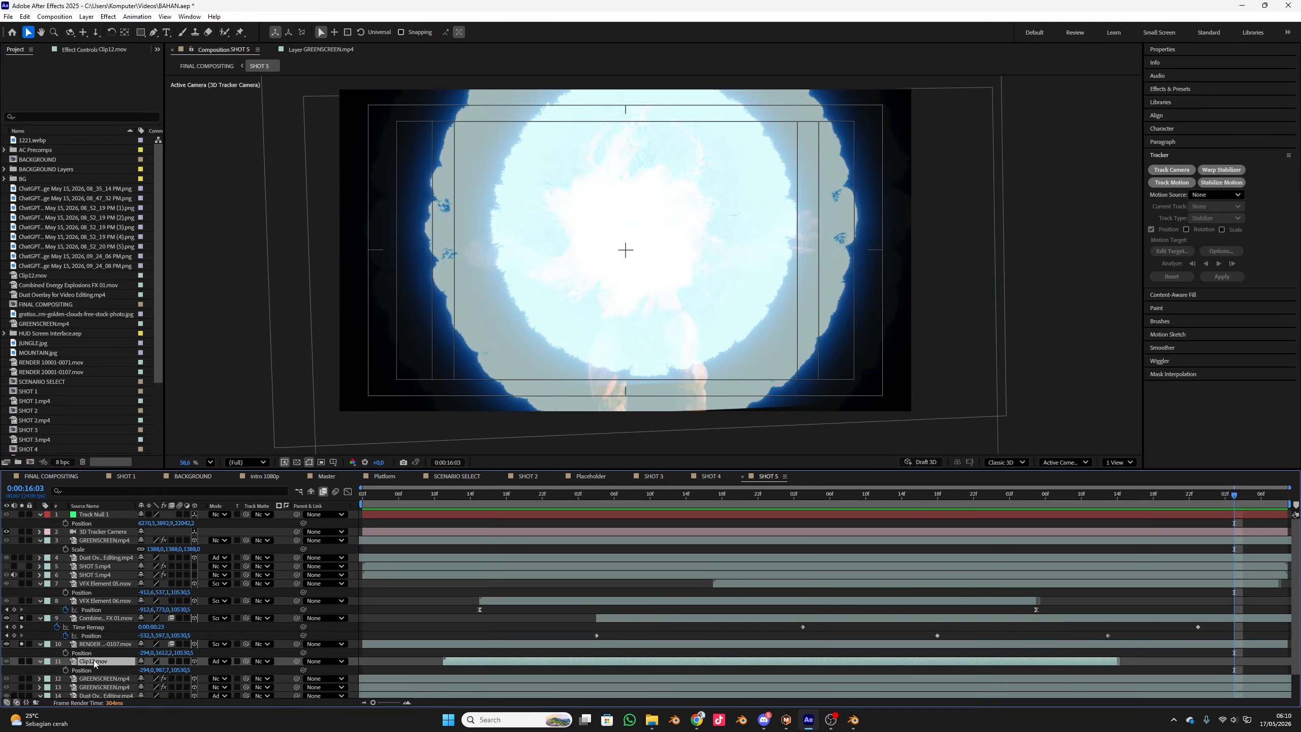
{"action": "key", "text": "shift+s"}
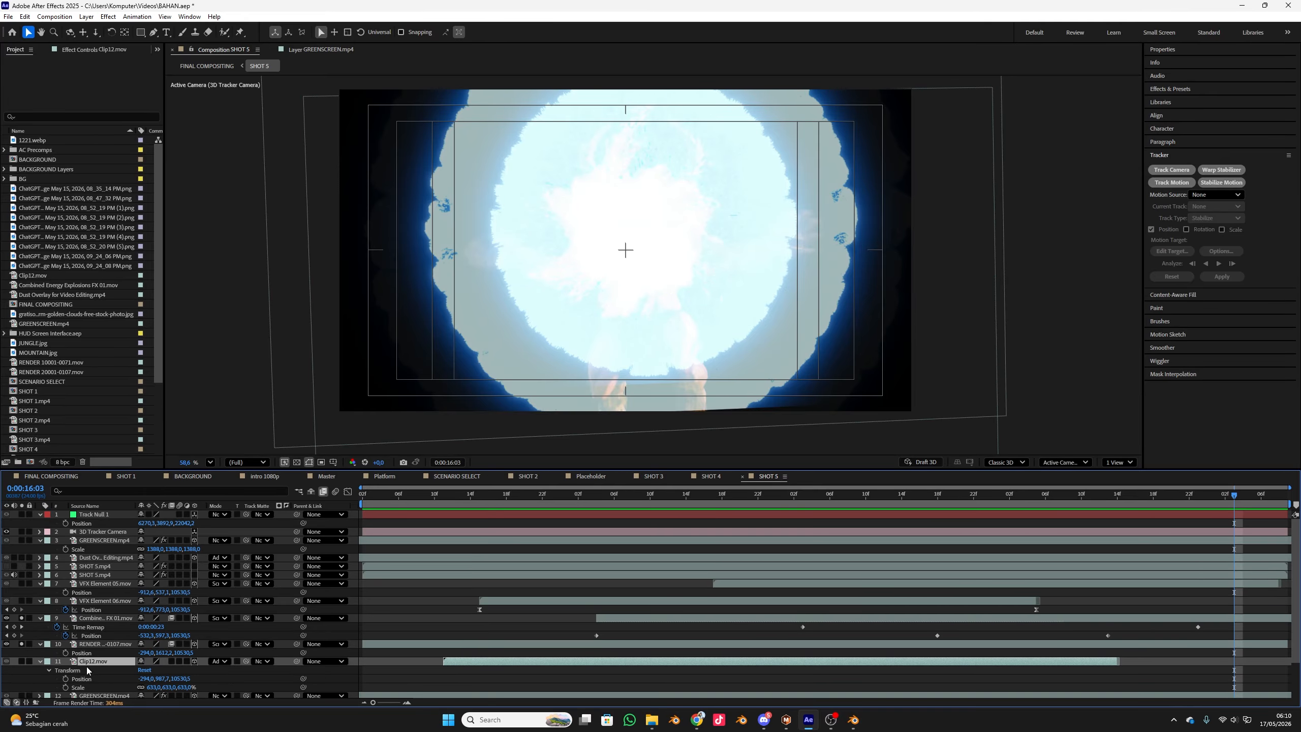
{"action": "key", "text": "u"}
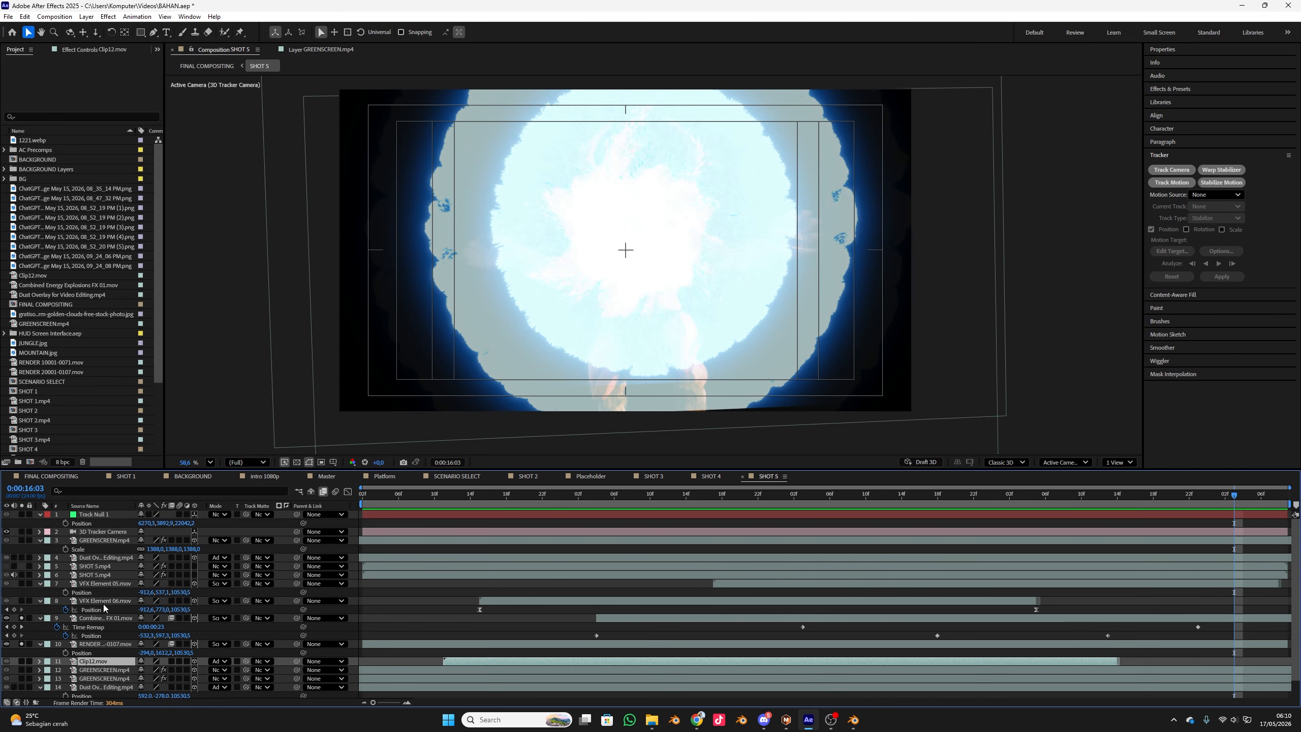
{"action": "left_click", "coordinate": [101, 645]}
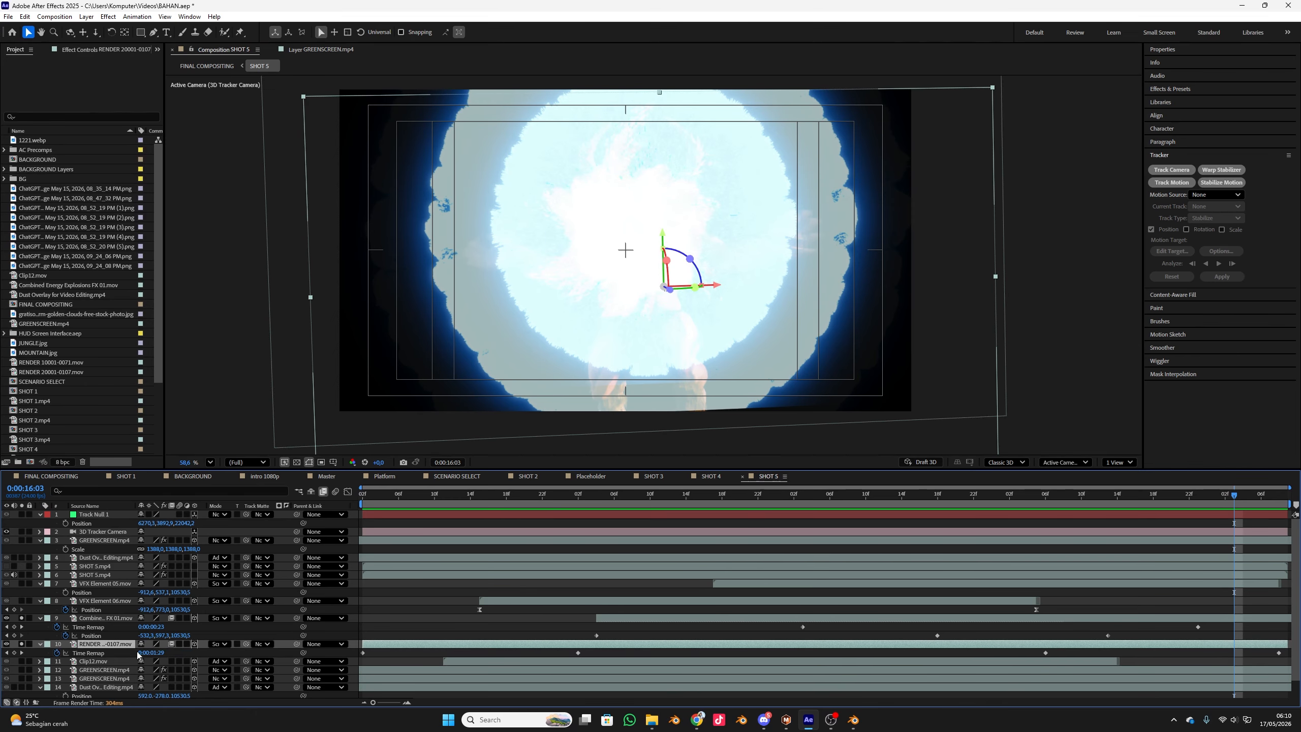
{"action": "right_click", "coordinate": [110, 647]}
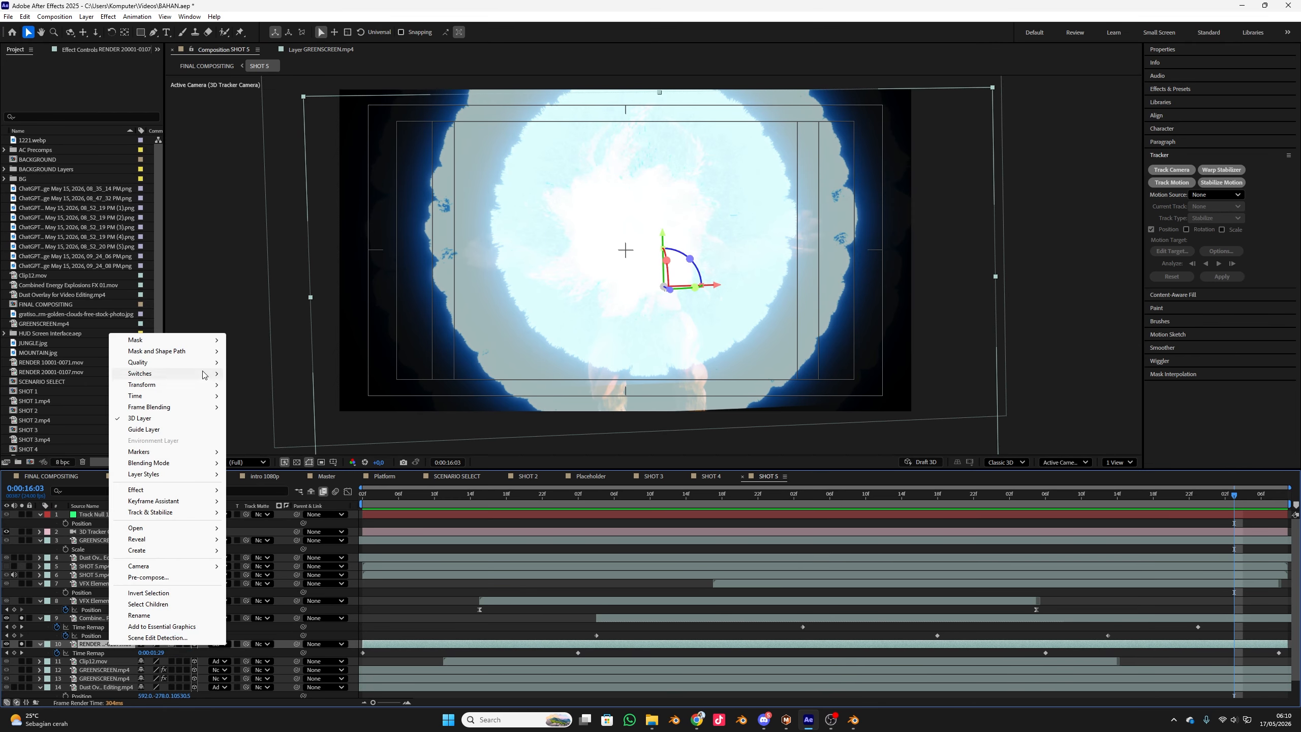
{"action": "mouse_move", "coordinate": [209, 411]}
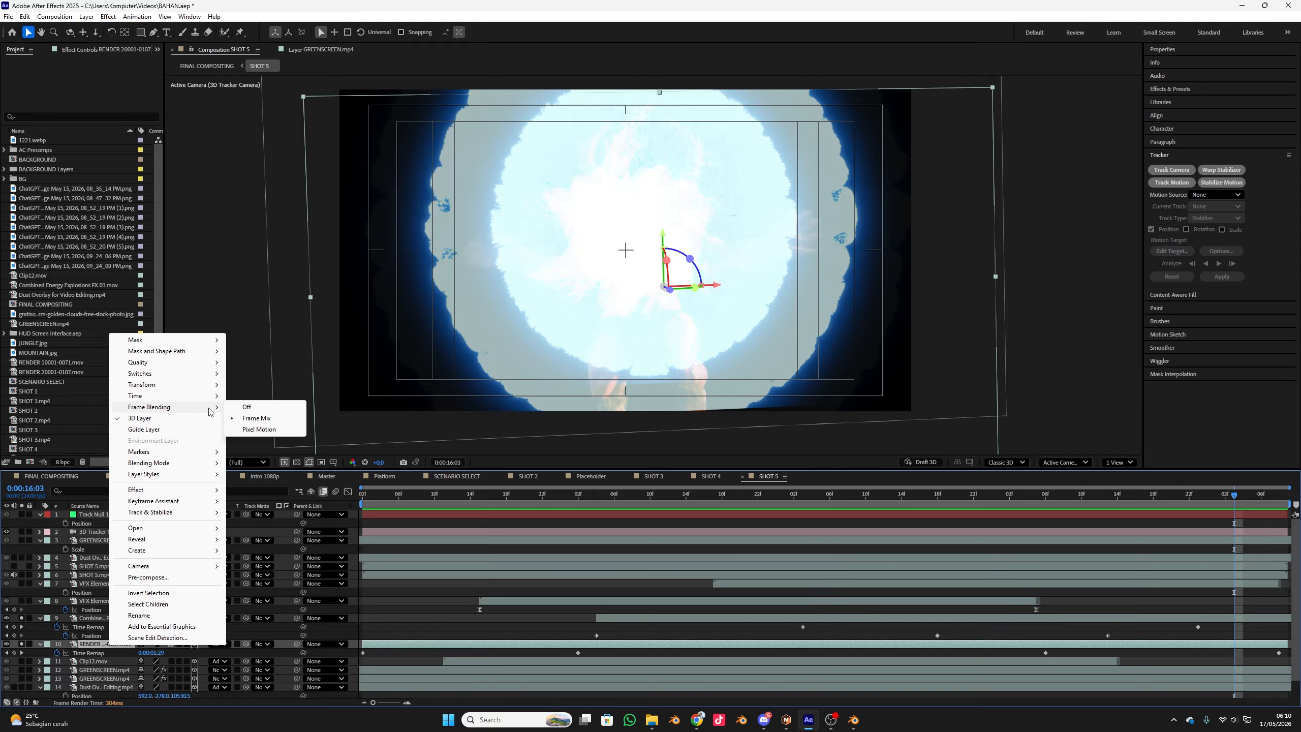
- Preview the monster animation from the start of the work area at 0:00:12:02
{"action": "left_click_drag", "start_coordinate": [406, 500], "coordinate": [329, 505]}
{"action": "key", "text": "space"}
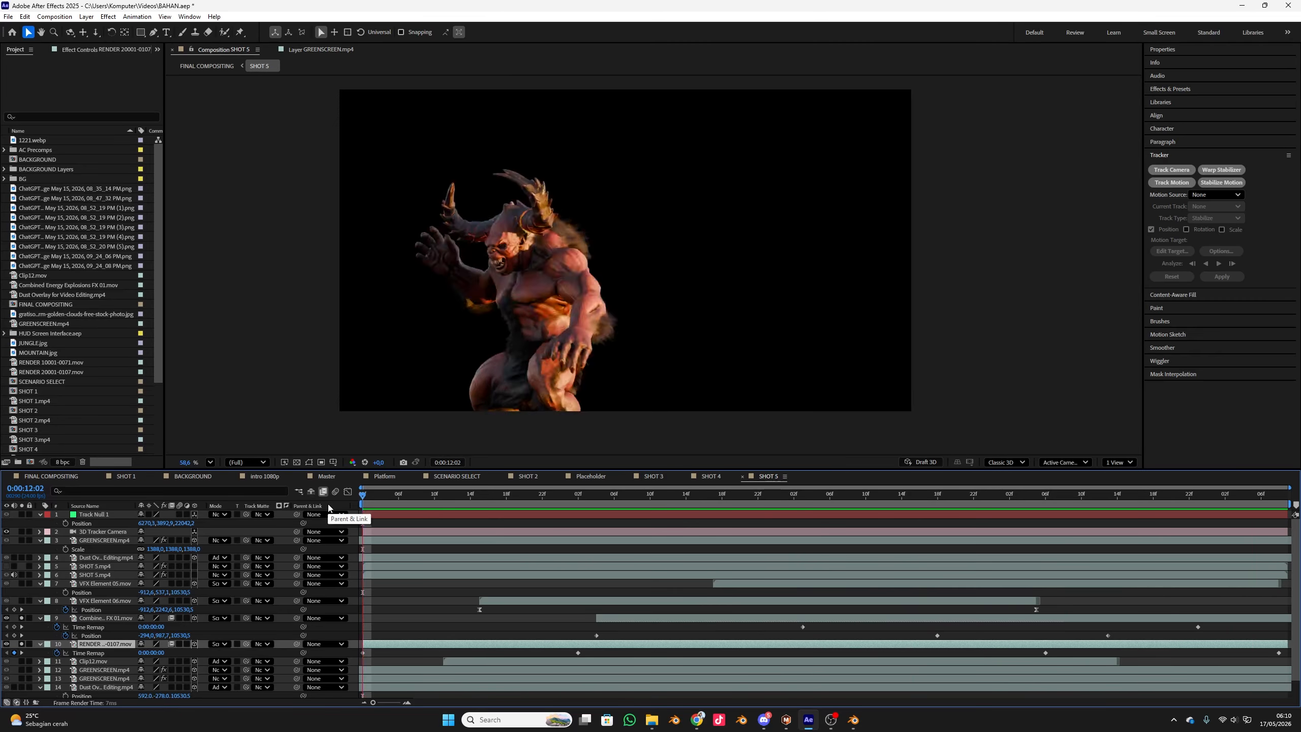
{"action": "key", "text": "space"}
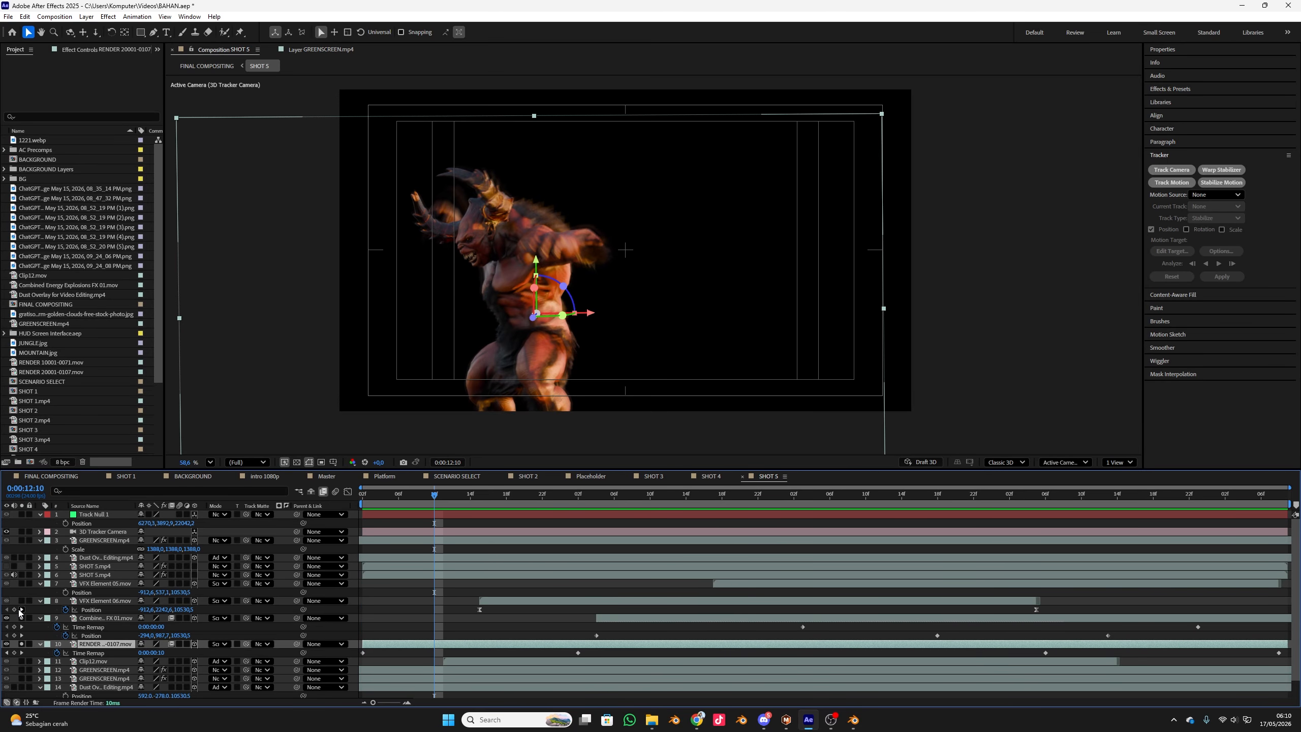
- Solo the VFX Element 05, VFX Element 06 and Clip12 layers and preview them together with the monster
{"action": "left_click_drag", "start_coordinate": [21, 601], "coordinate": [22, 584]}
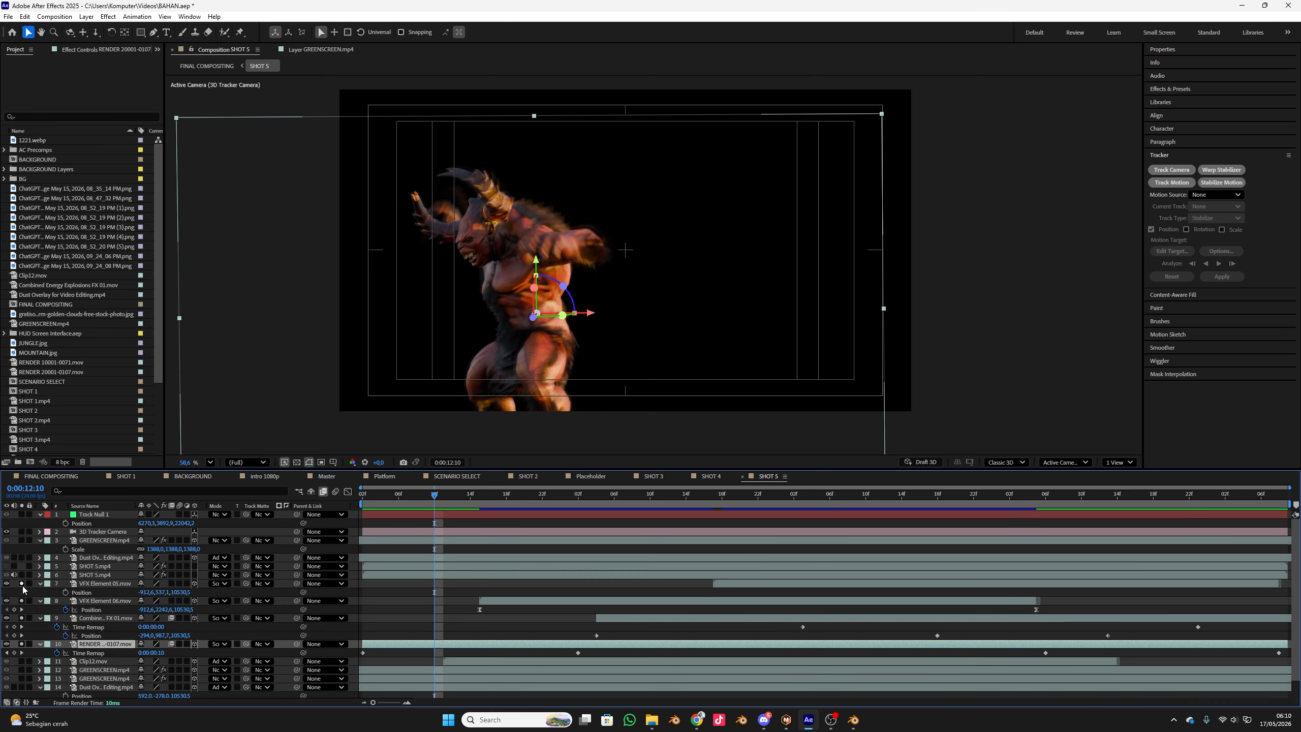
{"action": "left_click_drag", "start_coordinate": [434, 507], "coordinate": [799, 510]}
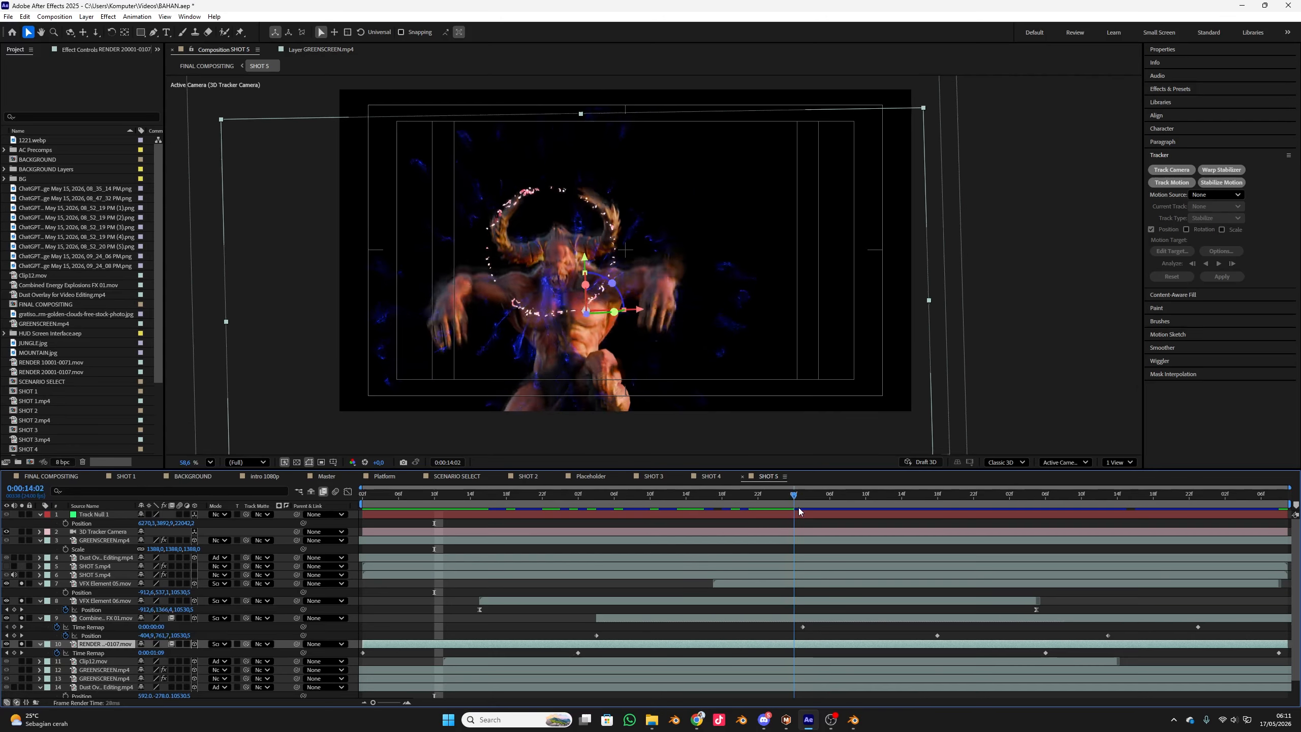
{"action": "left_click", "coordinate": [21, 661]}
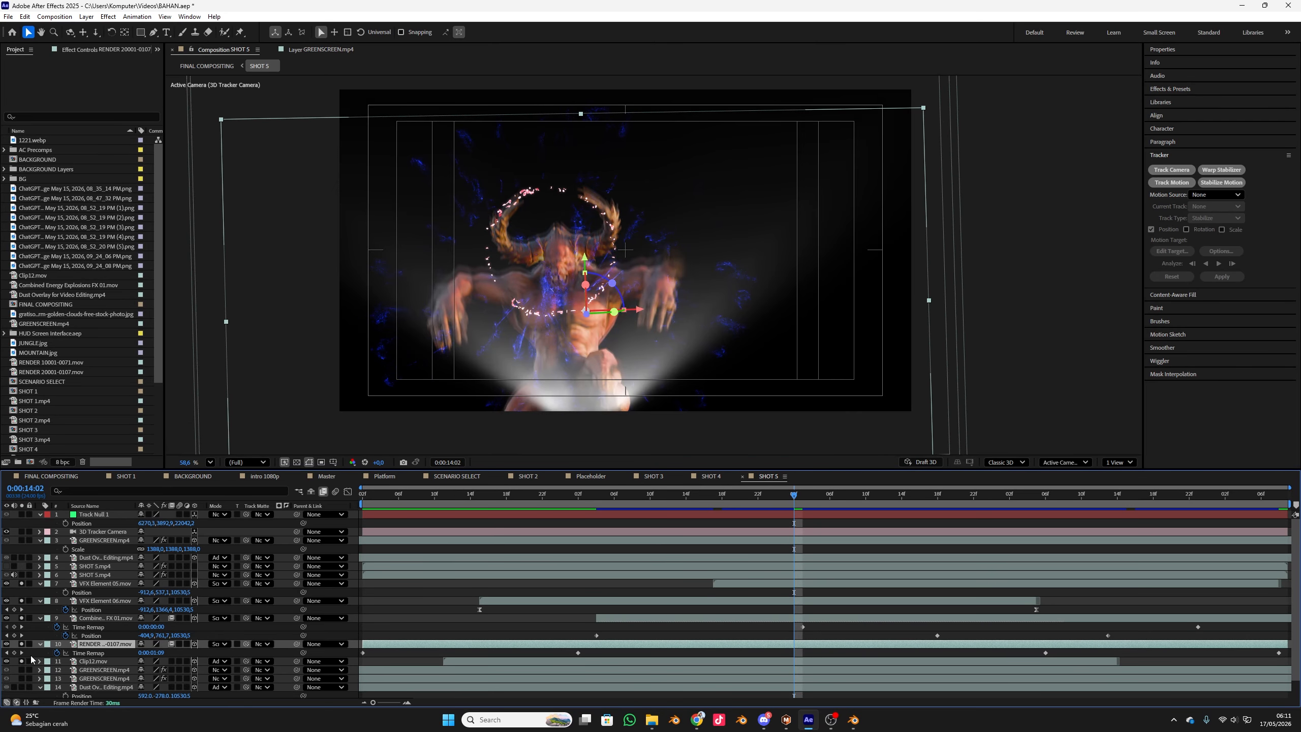
{"action": "key", "text": "space"}
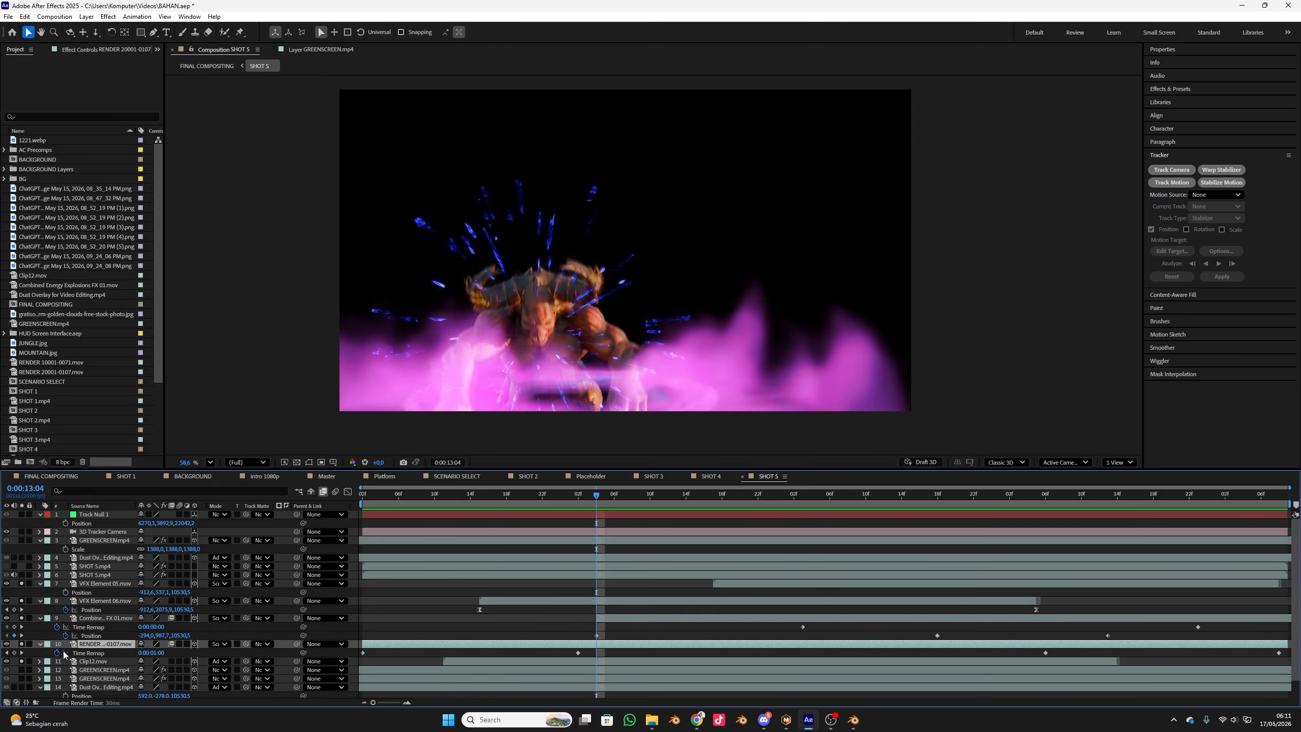
- Change the Clip12 layer's blending mode to Screen and preview the smoke from the start of the composition
{"action": "left_click", "coordinate": [389, 495]}
{"action": "left_click_drag", "start_coordinate": [389, 508], "coordinate": [569, 523]}
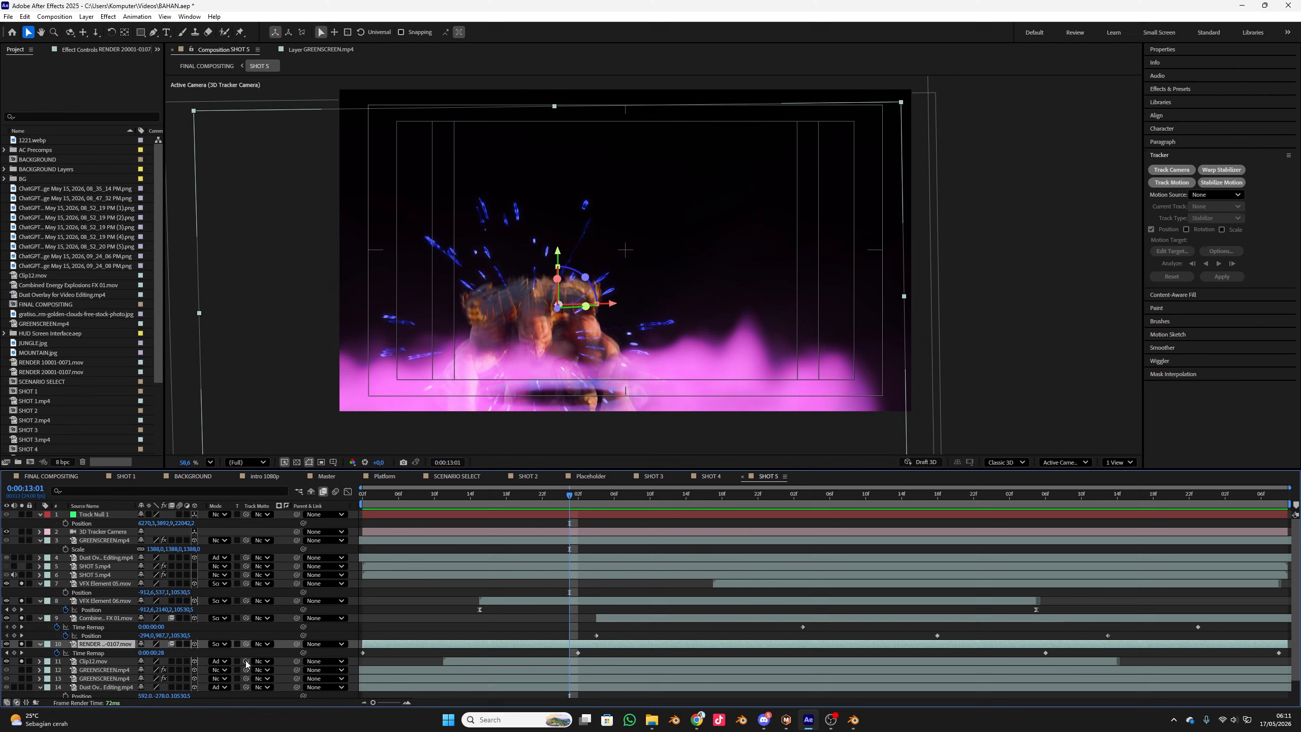
{"action": "left_click", "coordinate": [97, 661]}
{"action": "key", "text": "p"}
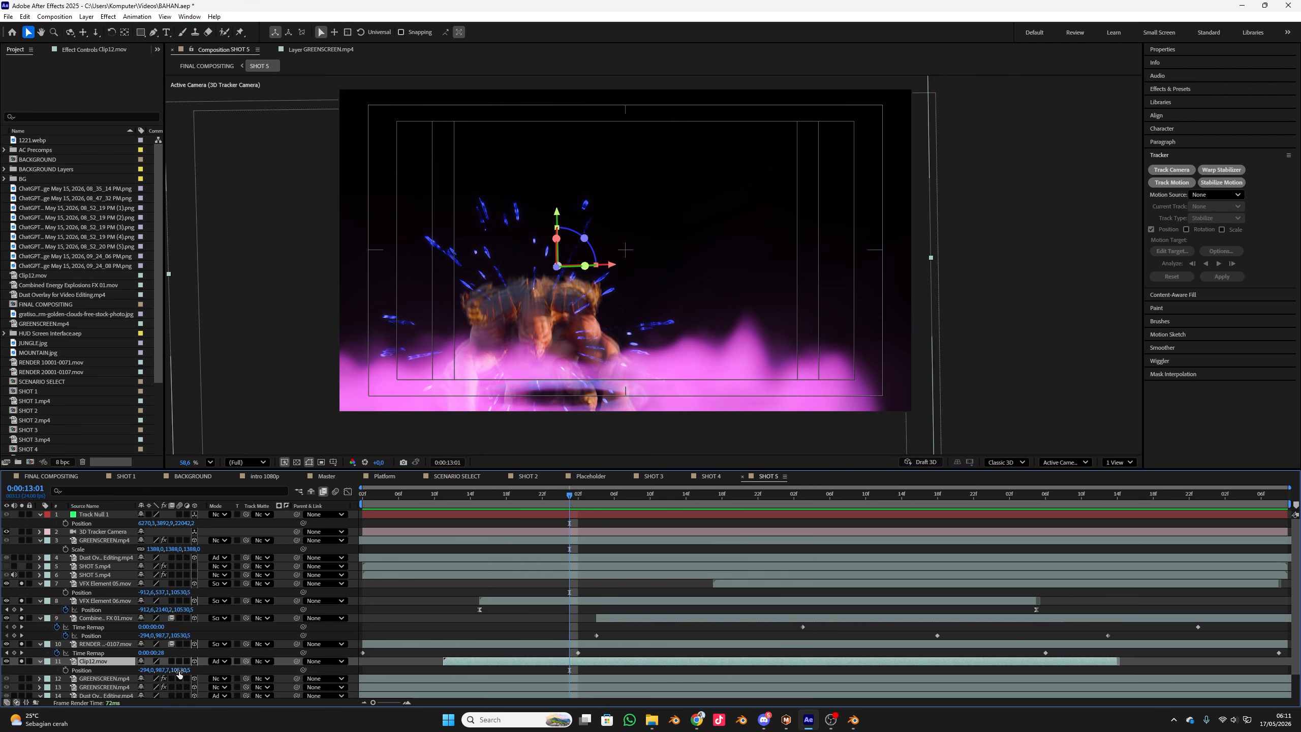
{"action": "left_click_drag", "start_coordinate": [183, 670], "coordinate": [449, 629]}
{"action": "left_click", "coordinate": [223, 662]}
{"action": "left_click", "coordinate": [247, 340]}
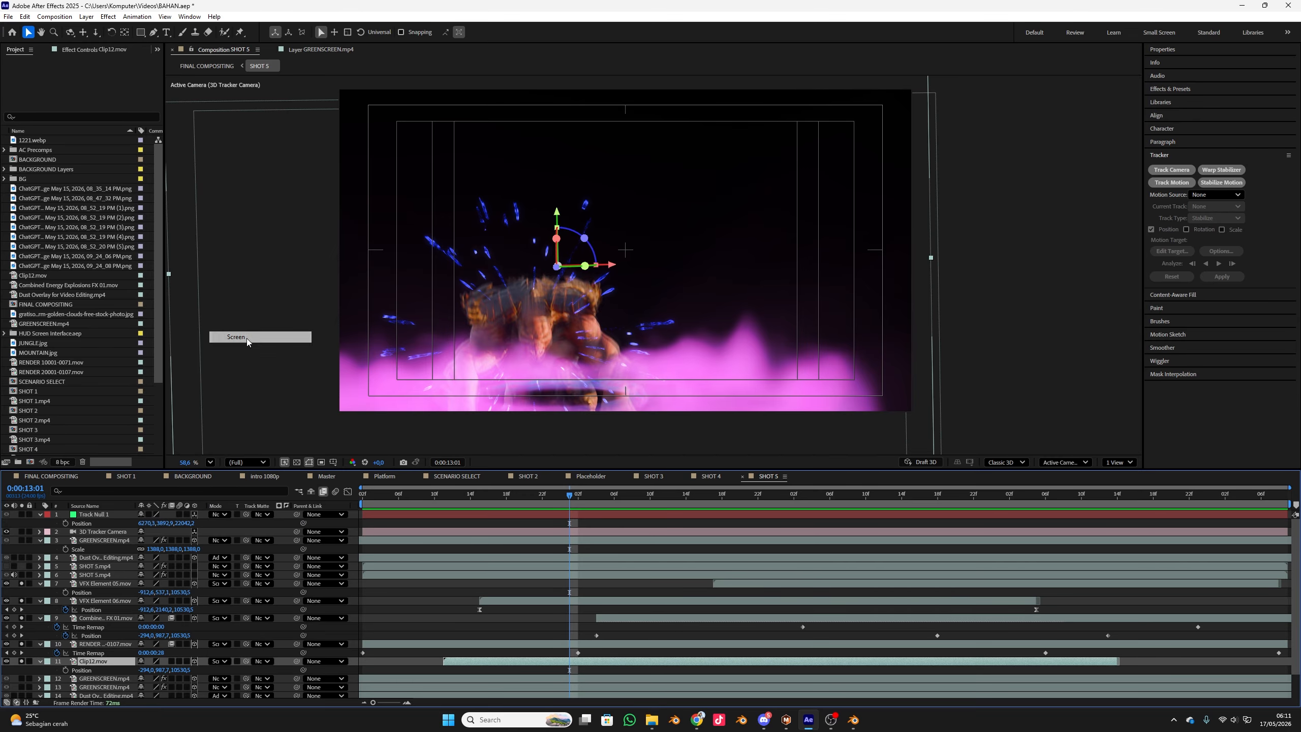
{"action": "key", "text": "space"}
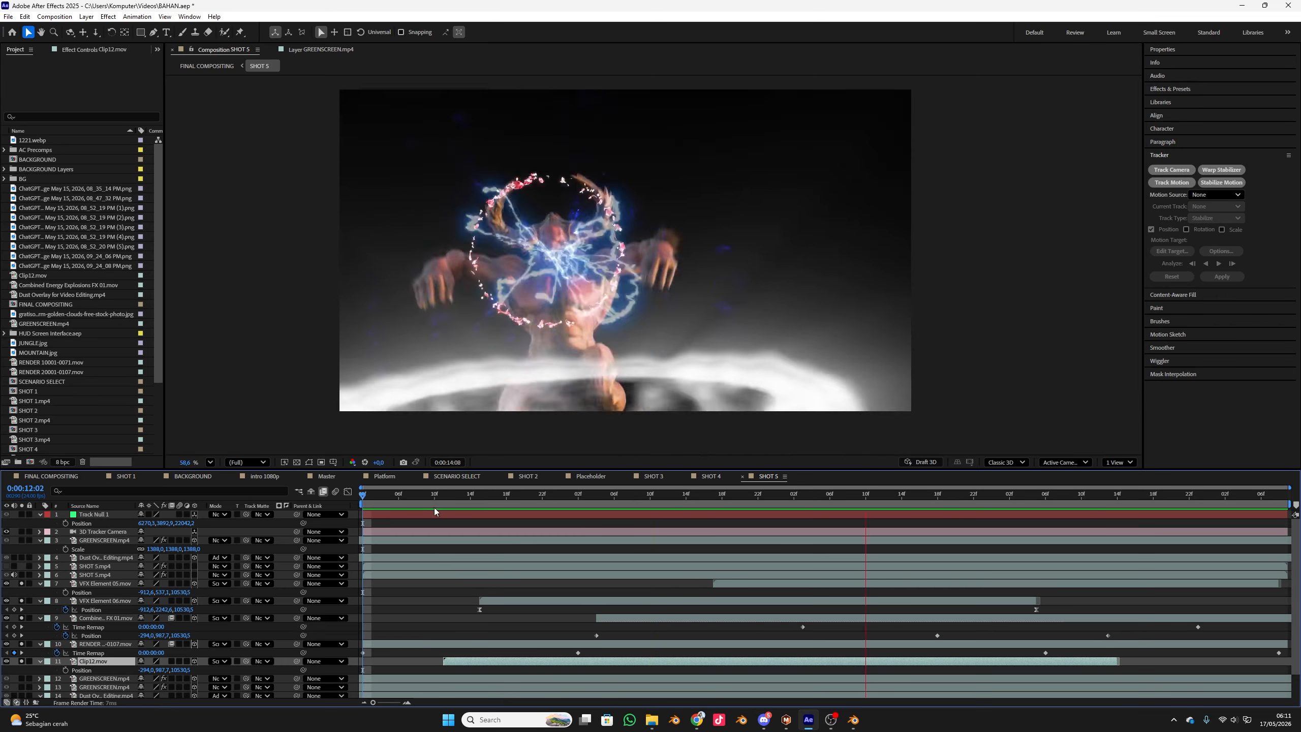
{"action": "key", "text": "space"}
- Search the effects for "hue" and apply Hue/Saturation to the Clip12 layer
{"action": "left_click", "coordinate": [1170, 88]}
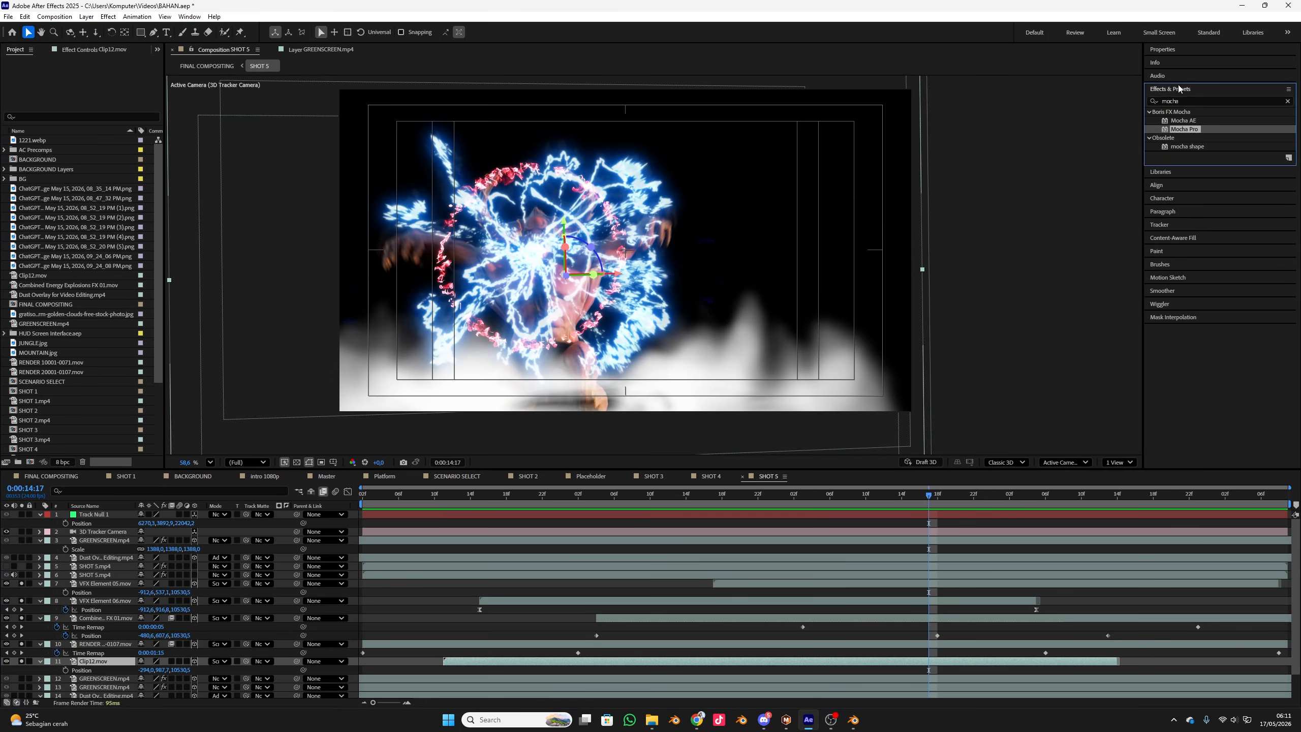
{"action": "left_click", "coordinate": [1176, 101]}
{"action": "key", "text": "BackSpace"}
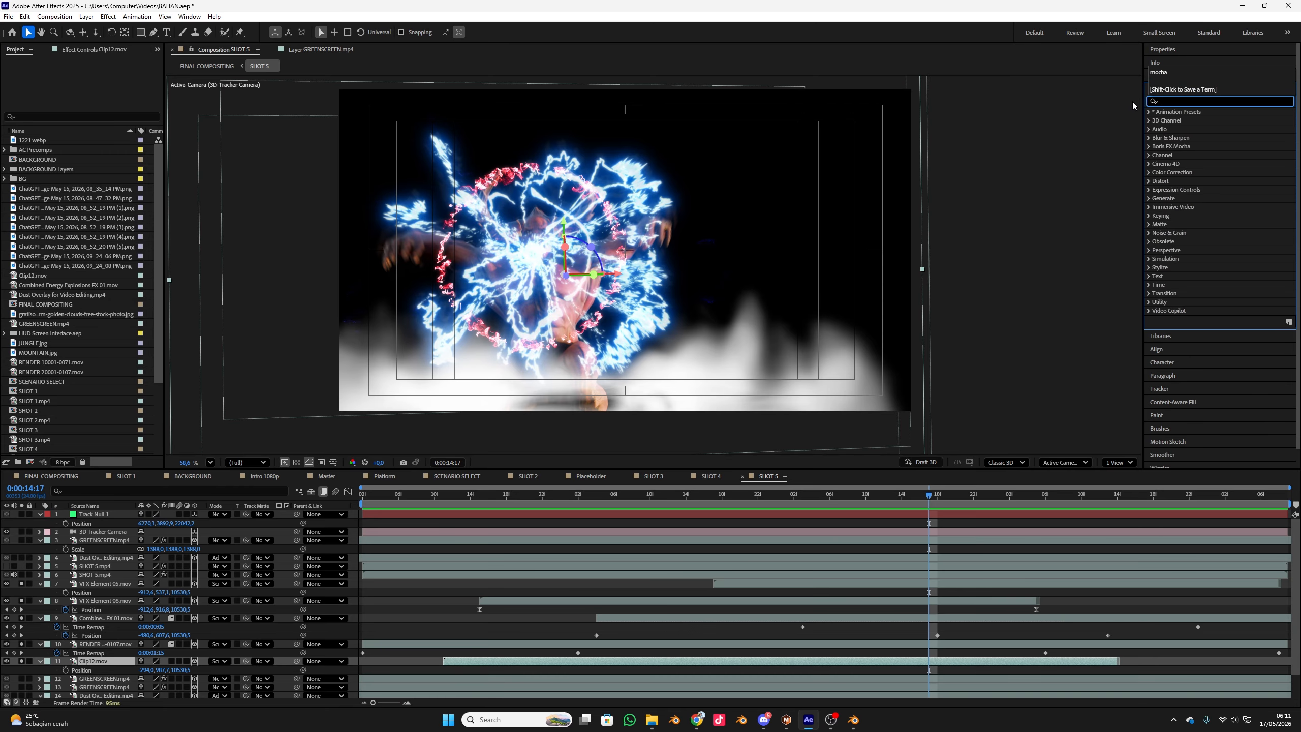
{"action": "type", "text": "hue"}
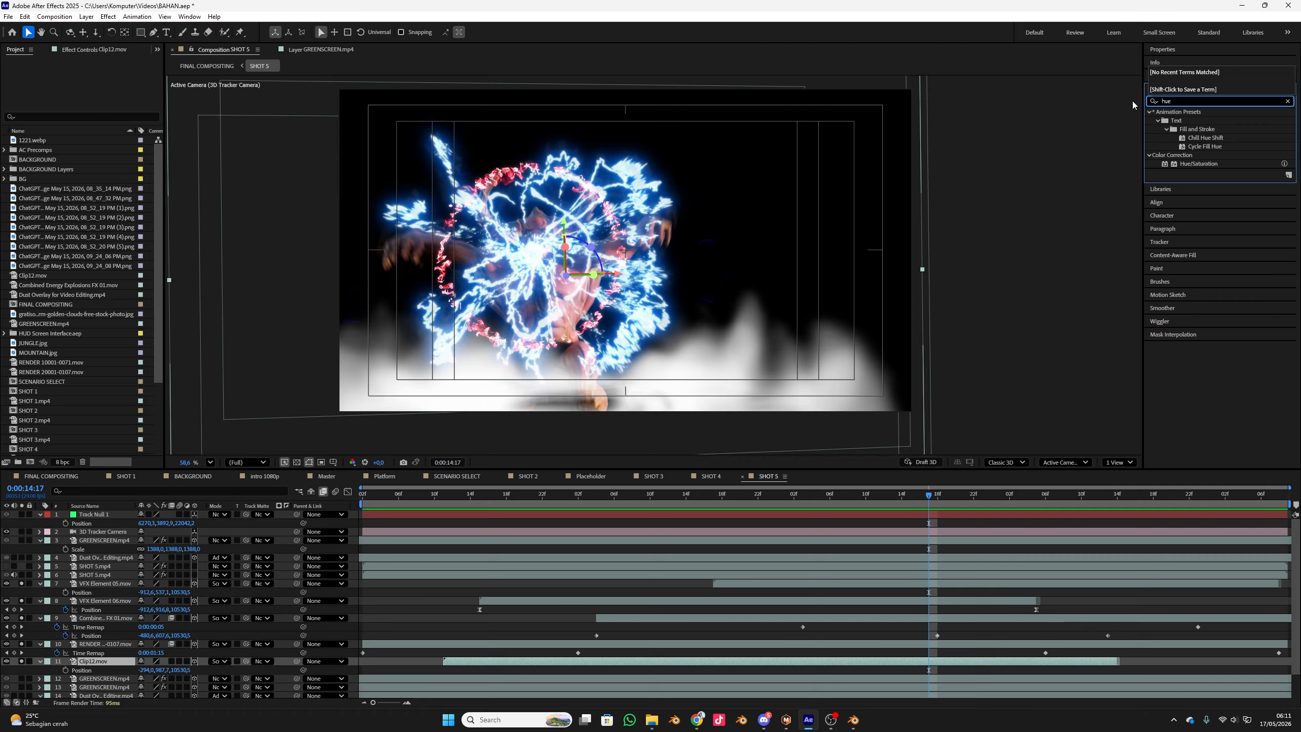
{"action": "left_click_drag", "start_coordinate": [1198, 164], "coordinate": [134, 666]}
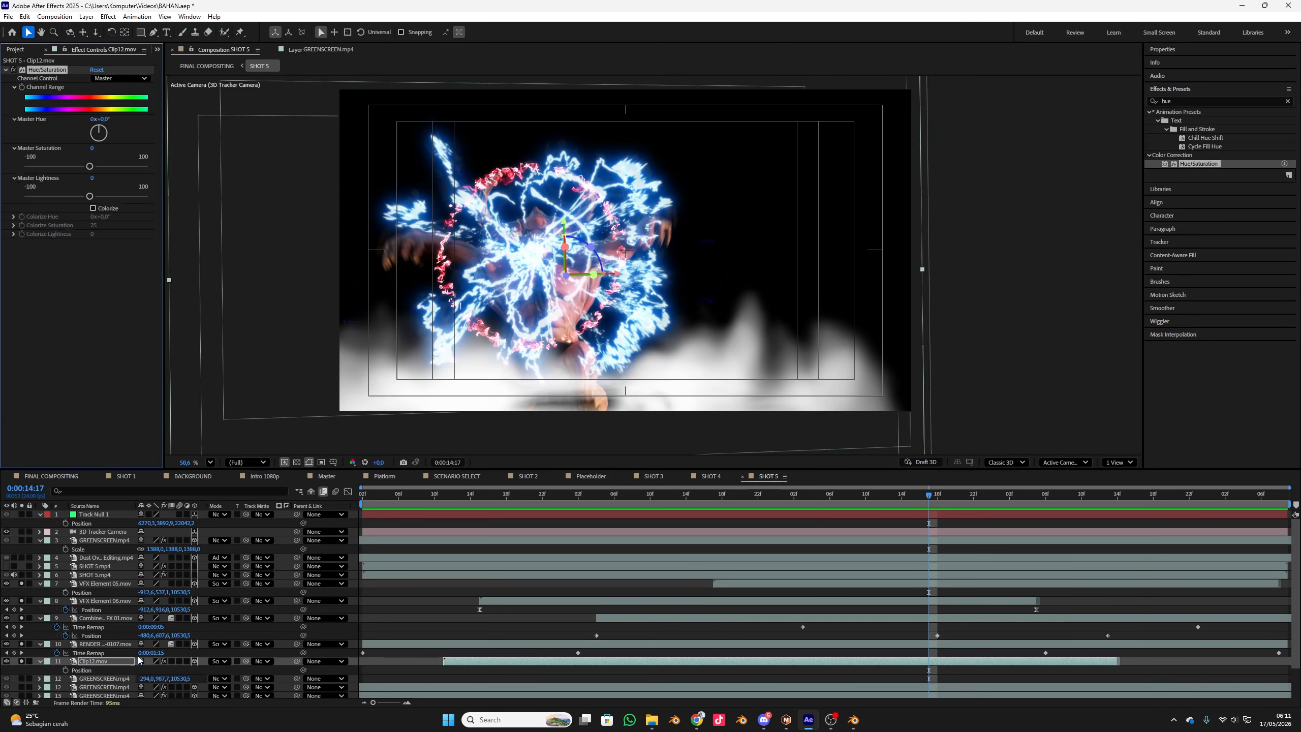
- Unsolo both VFX Element layers and, at 0:00:12:22, set Clip12's Master Hue to -288° and Master Saturation to 39
{"action": "left_click", "coordinate": [88, 617]}
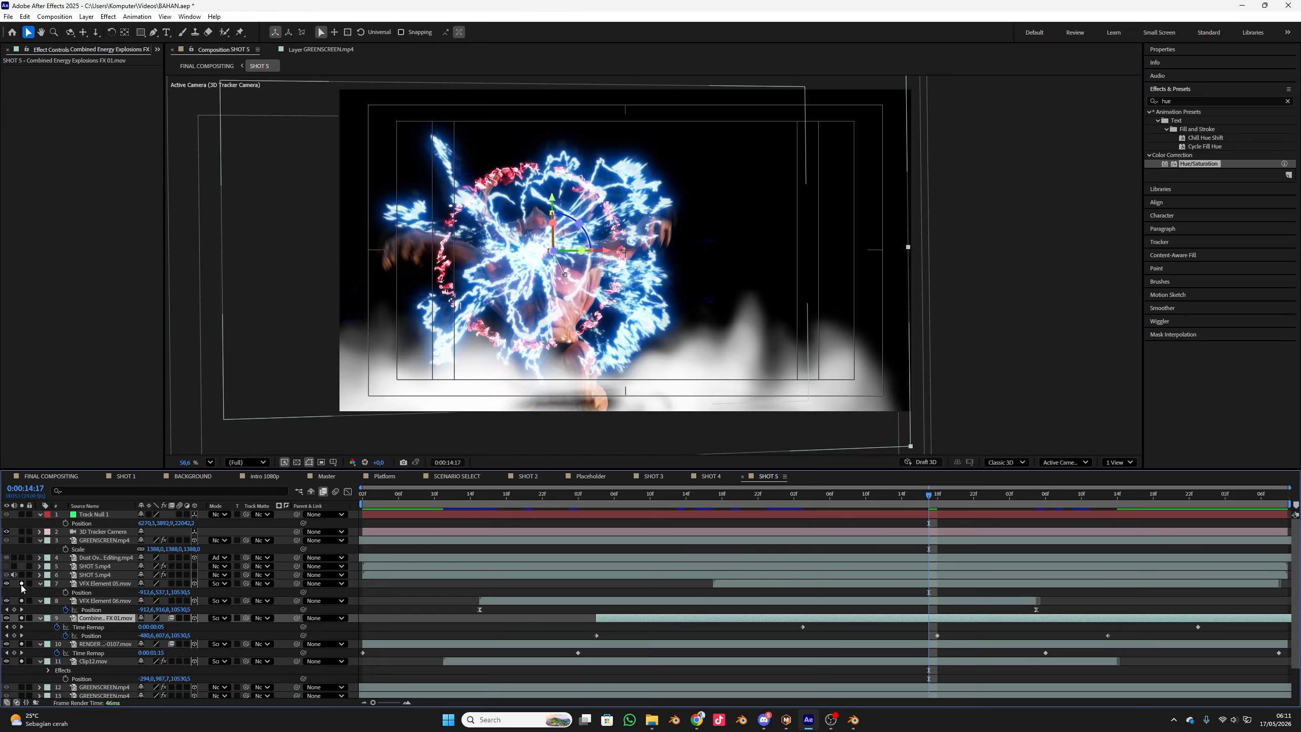
{"action": "left_click", "coordinate": [547, 504]}
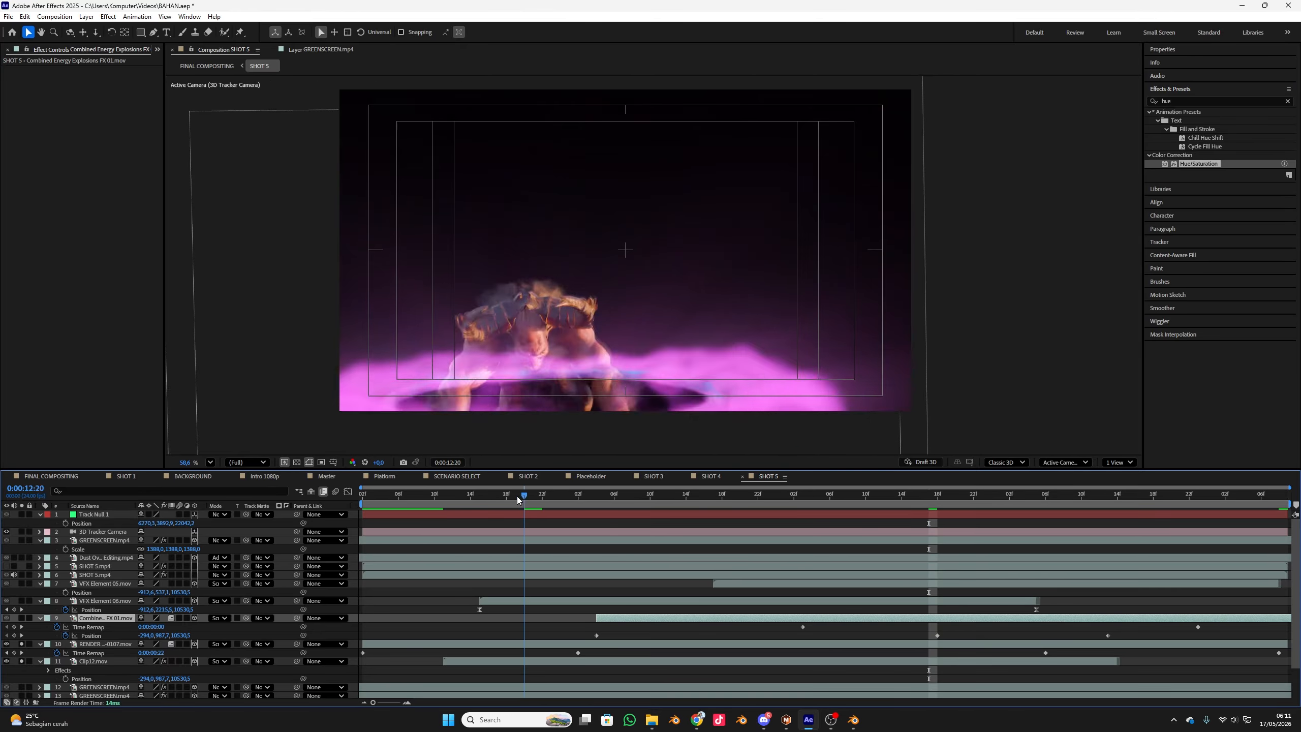
{"action": "left_click", "coordinate": [544, 505]}
{"action": "left_click", "coordinate": [93, 661]}
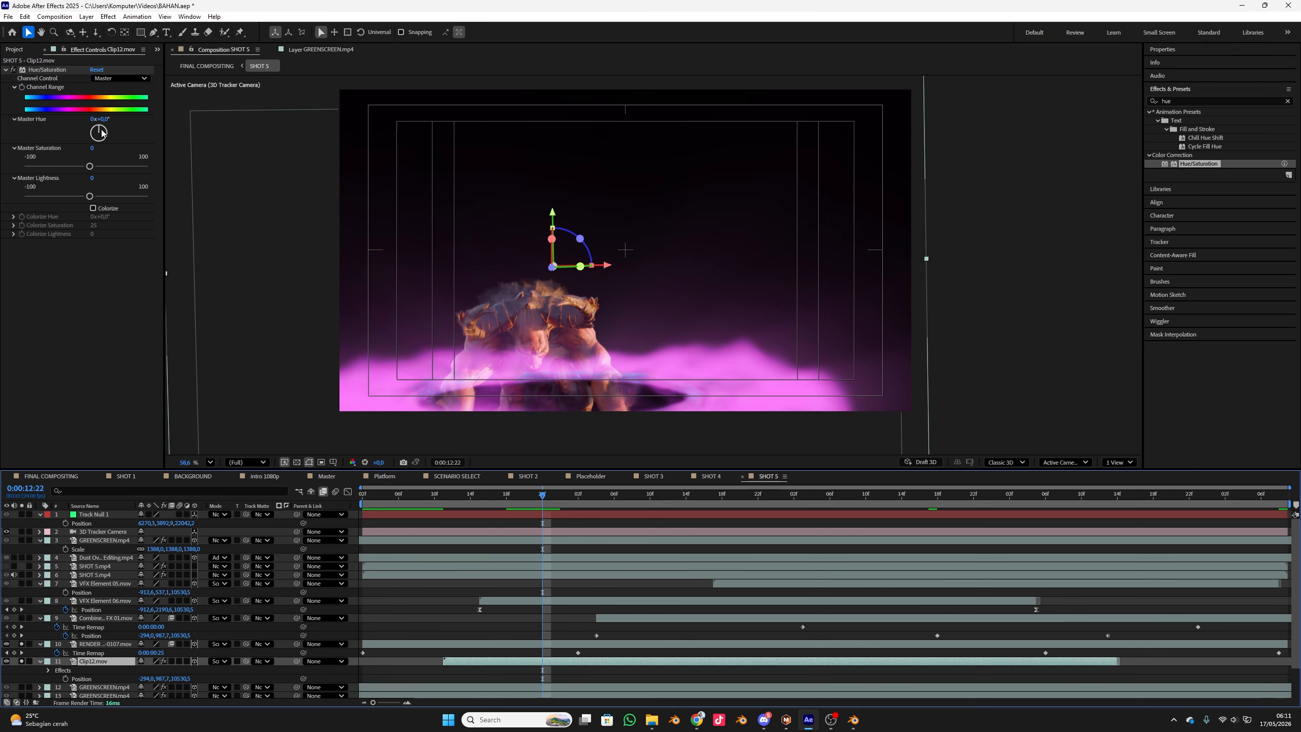
{"action": "mouse_move", "coordinate": [99, 132]}
{"action": "left_mouse_down"}
{"action": "mouse_move", "coordinate": [90, 119]}
{"action": "mouse_move", "coordinate": [111, 129]}
{"action": "left_mouse_up"}
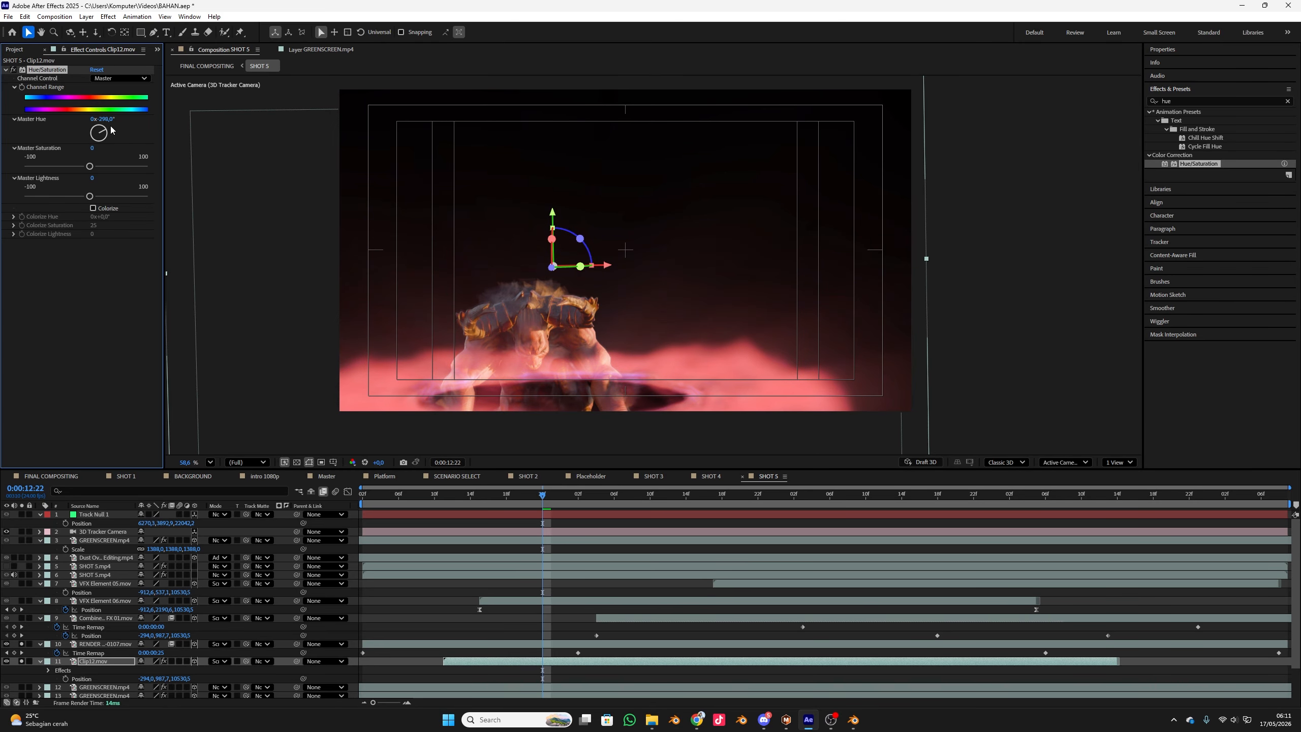
{"action": "left_click_drag", "start_coordinate": [89, 197], "coordinate": [109, 134]}
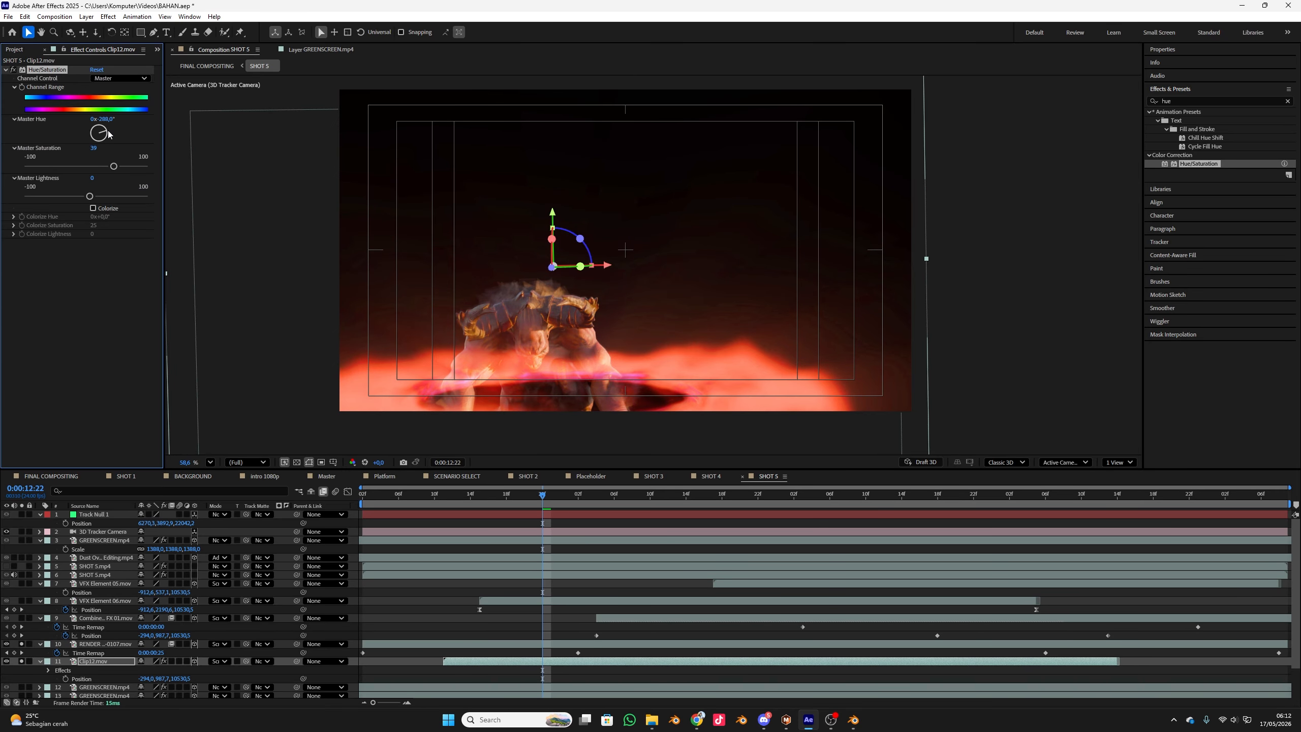
- Solo the Combined Energy Explosions layer and apply Hue/Saturation with Master Hue 161° and Master Saturation 11, checking it at 0:00:14:17
{"action": "left_click_drag", "start_coordinate": [520, 492], "coordinate": [776, 541]}
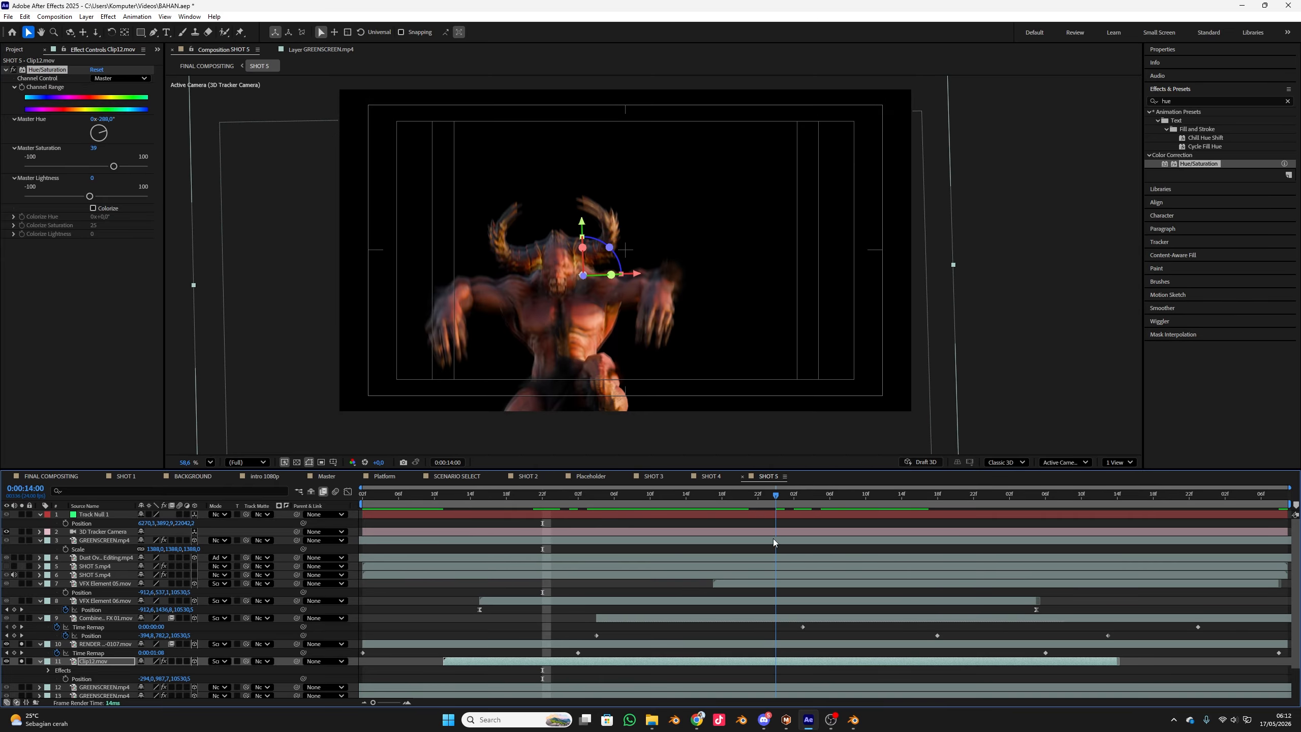
{"action": "left_click", "coordinate": [111, 619]}
{"action": "left_click", "coordinate": [21, 618]}
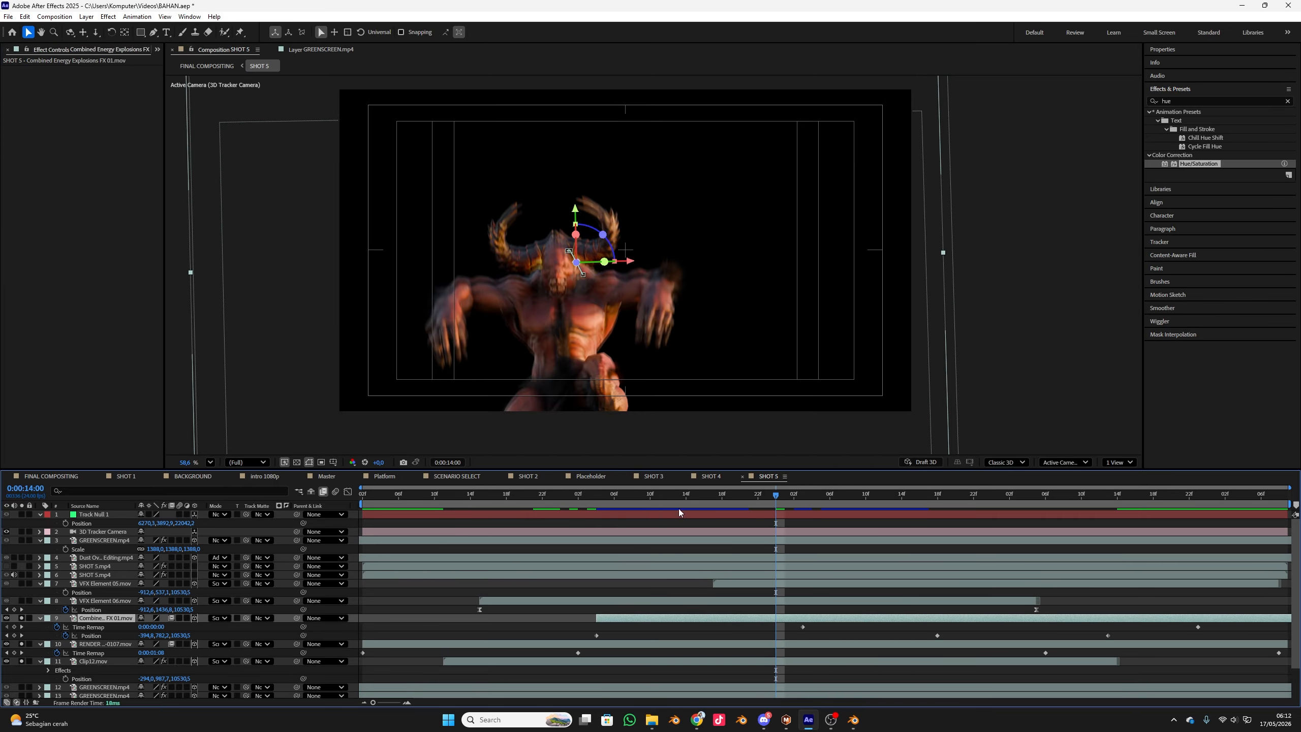
{"action": "left_click_drag", "start_coordinate": [679, 508], "coordinate": [928, 532]}
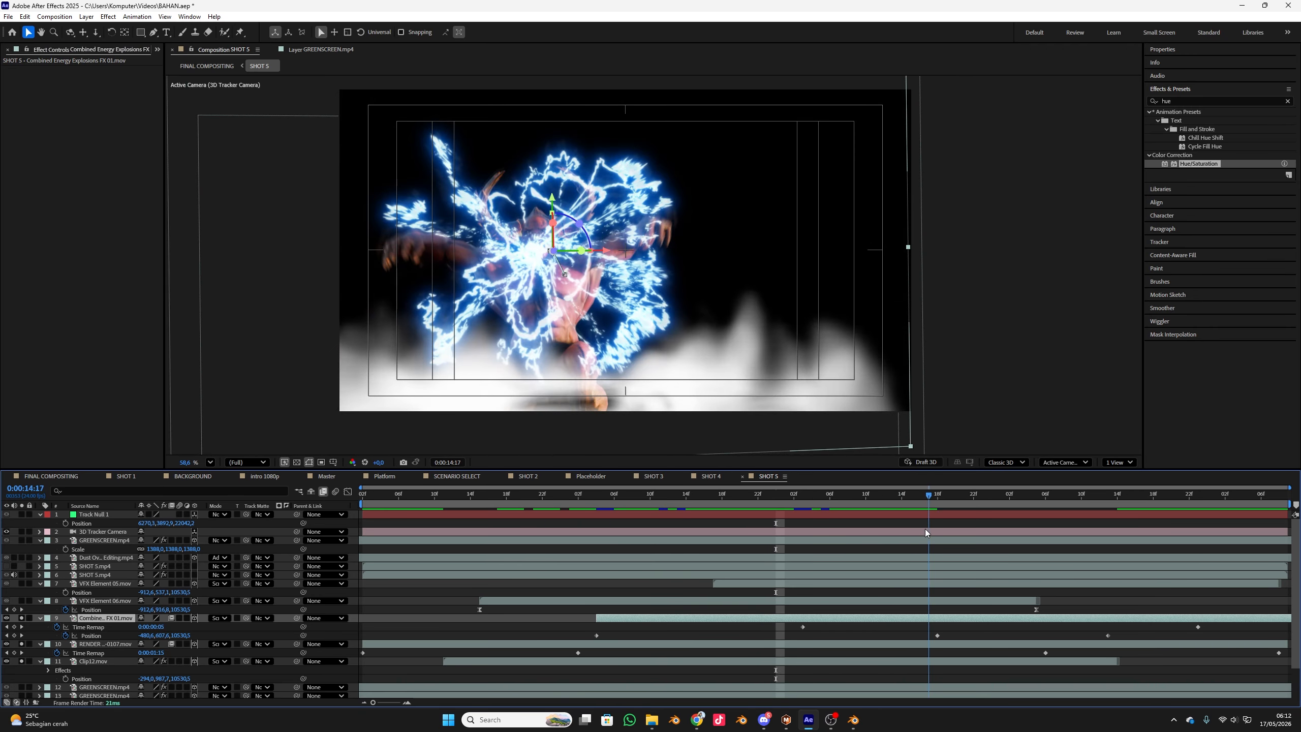
{"action": "left_click", "coordinate": [894, 626]}
{"action": "left_click", "coordinate": [1193, 165]}
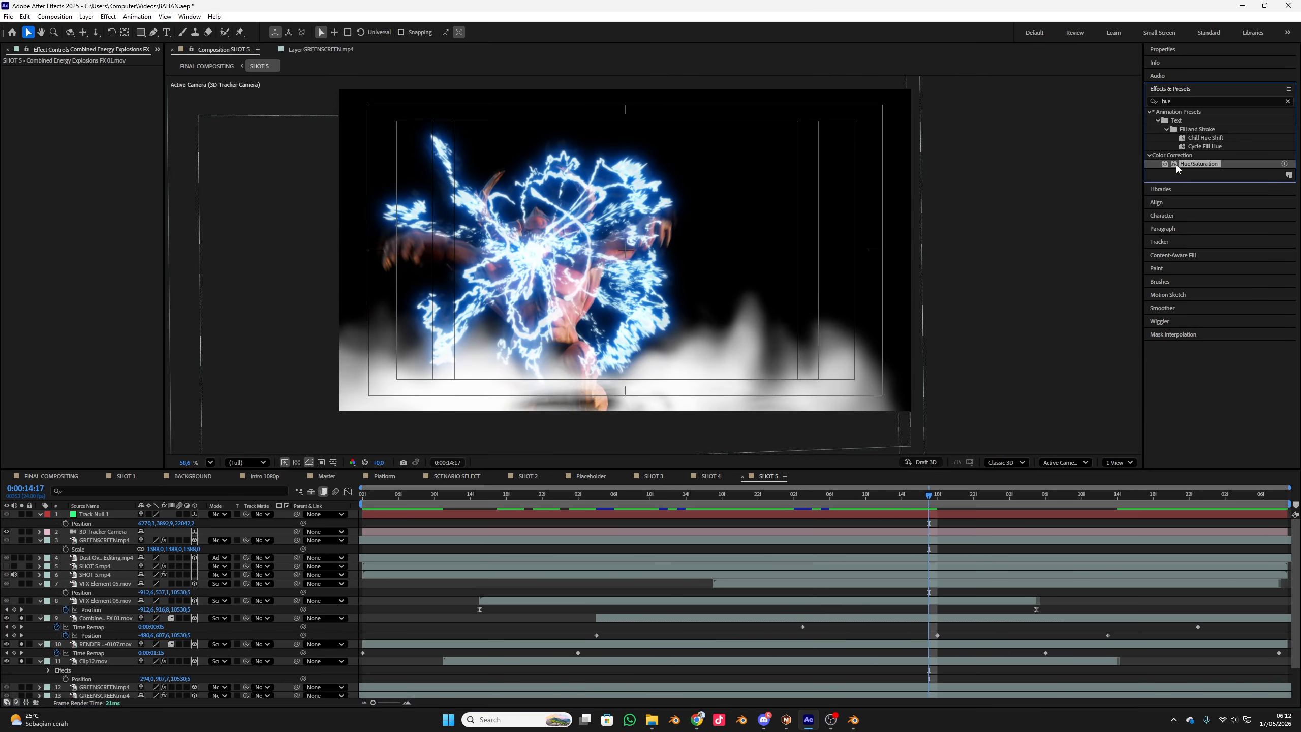
{"action": "left_click_drag", "start_coordinate": [1206, 164], "coordinate": [91, 620]}
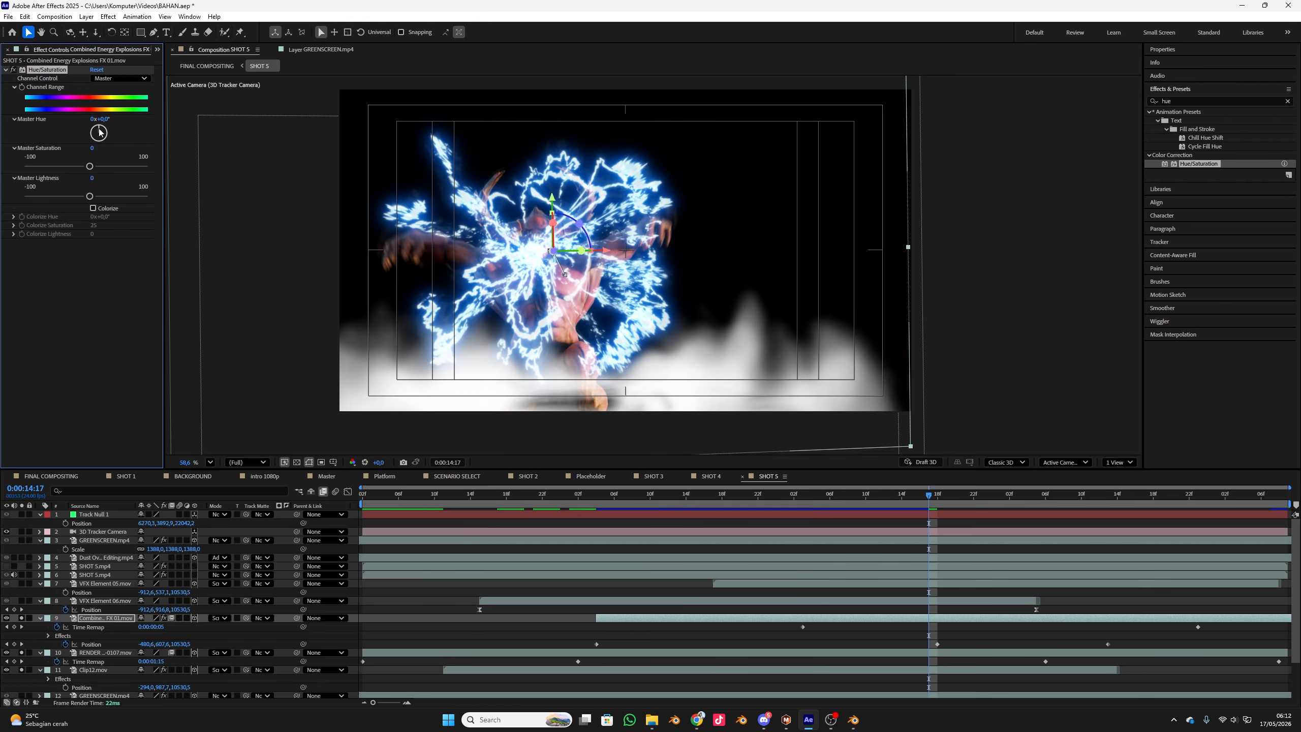
{"action": "mouse_move", "coordinate": [101, 133]}
{"action": "left_mouse_down"}
{"action": "mouse_move", "coordinate": [111, 149]}
{"action": "mouse_move", "coordinate": [86, 169]}
{"action": "mouse_move", "coordinate": [102, 146]}
{"action": "left_mouse_up"}
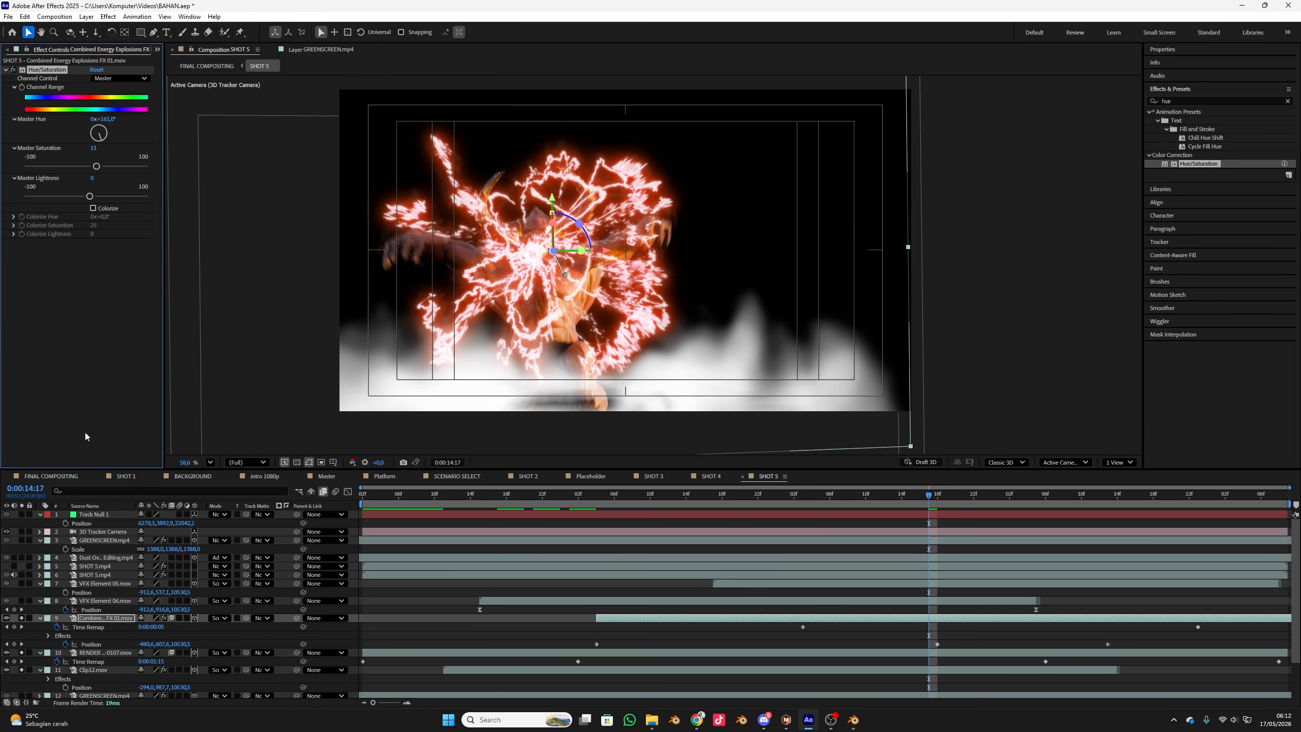
- Solo the VFX Element 06 layer and, at 0:00:13:14, paste the Hue/Saturation effect onto it with Master Hue 163°
{"action": "left_click", "coordinate": [103, 601]}
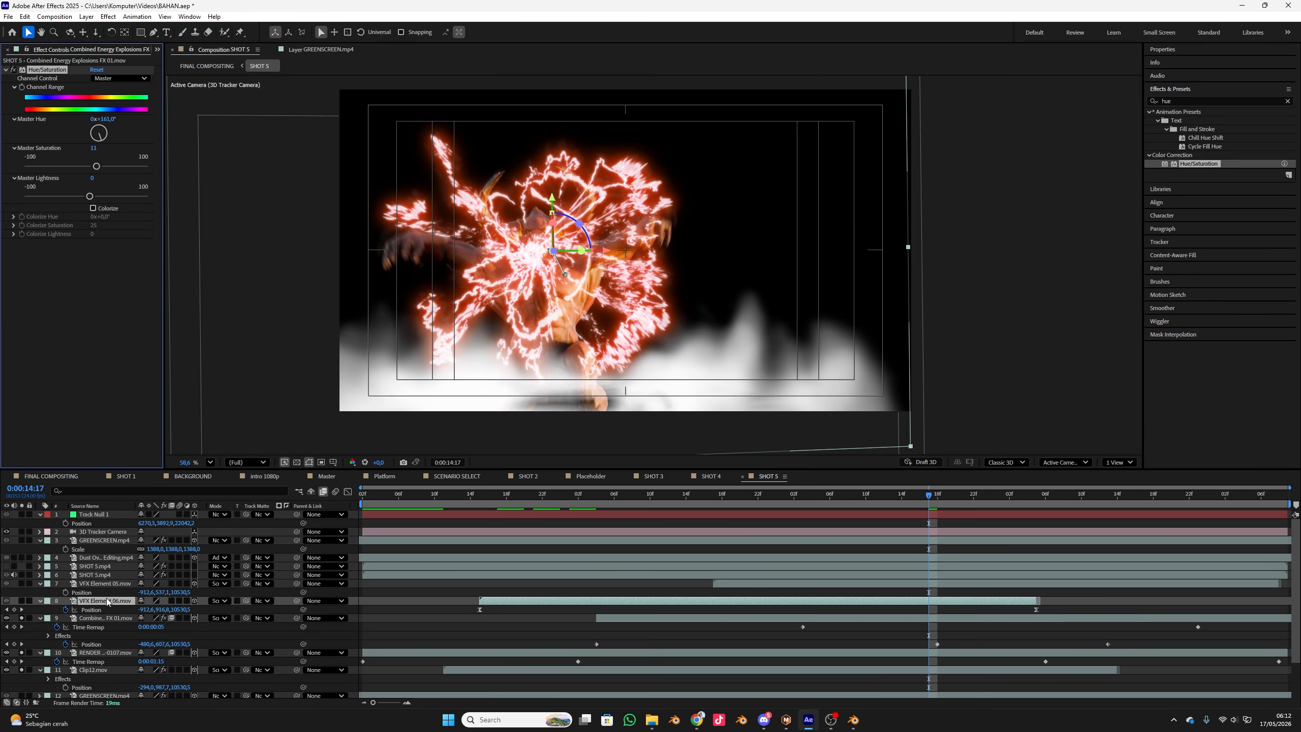
{"action": "left_click", "coordinate": [21, 601]}
{"action": "left_click_drag", "start_coordinate": [768, 496], "coordinate": [685, 500]}
{"action": "key", "text": "ctrl+v"}
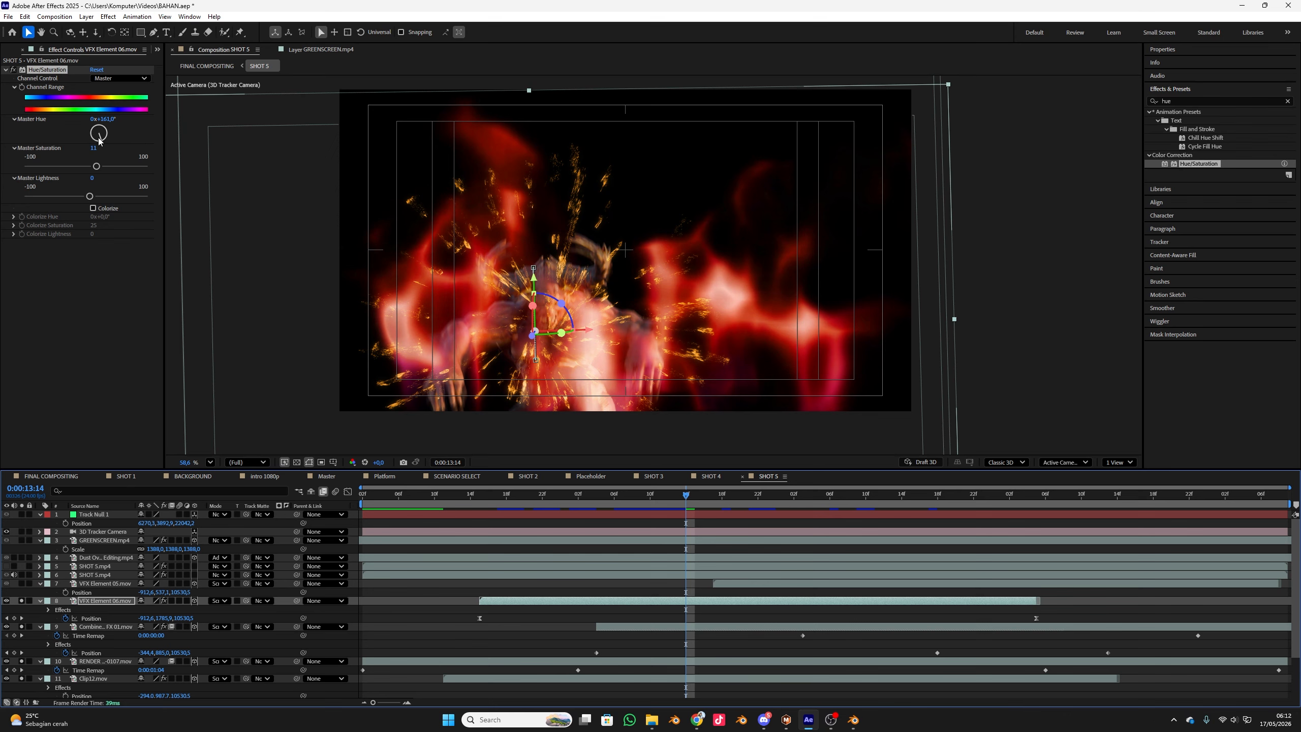
{"action": "left_click_drag", "start_coordinate": [99, 141], "coordinate": [101, 141]}
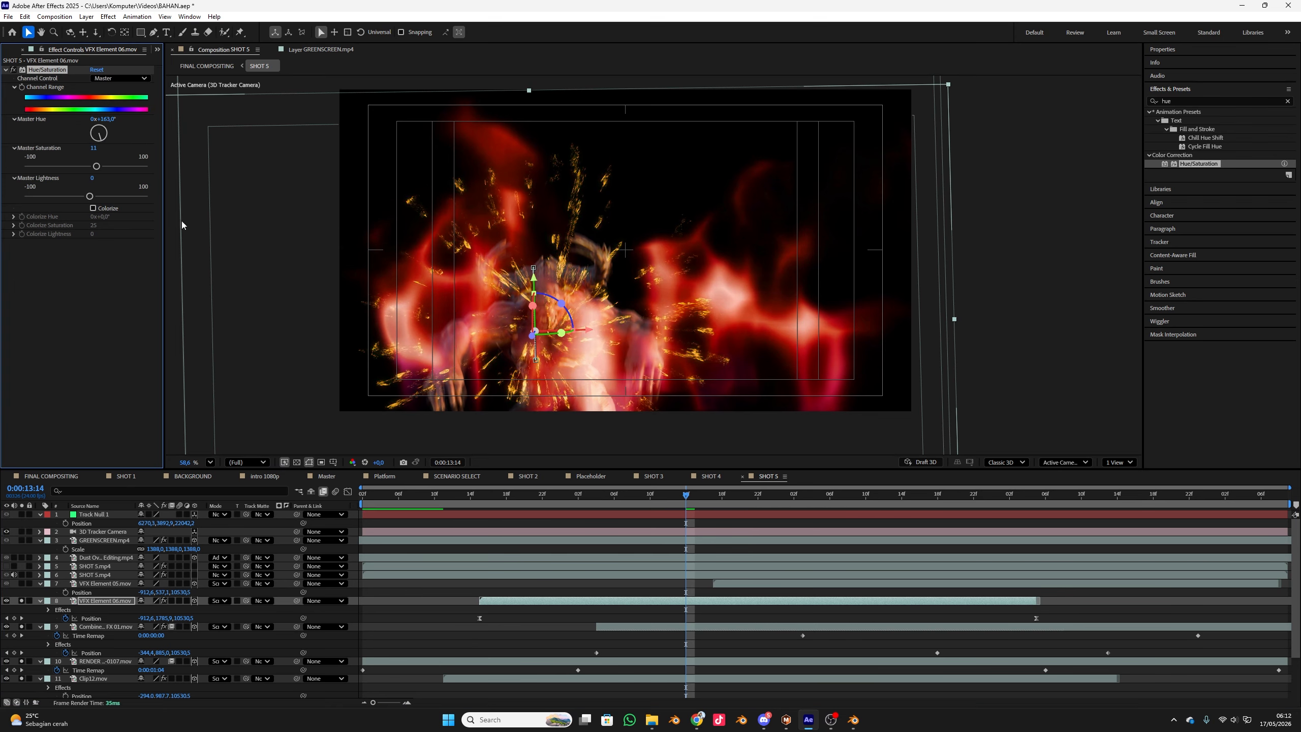
{"action": "left_click_drag", "start_coordinate": [122, 166], "coordinate": [96, 168]}
- Solo the VFX Element 05 layer and move the current time to 0:00:14:11
{"action": "left_click", "coordinate": [45, 591]}
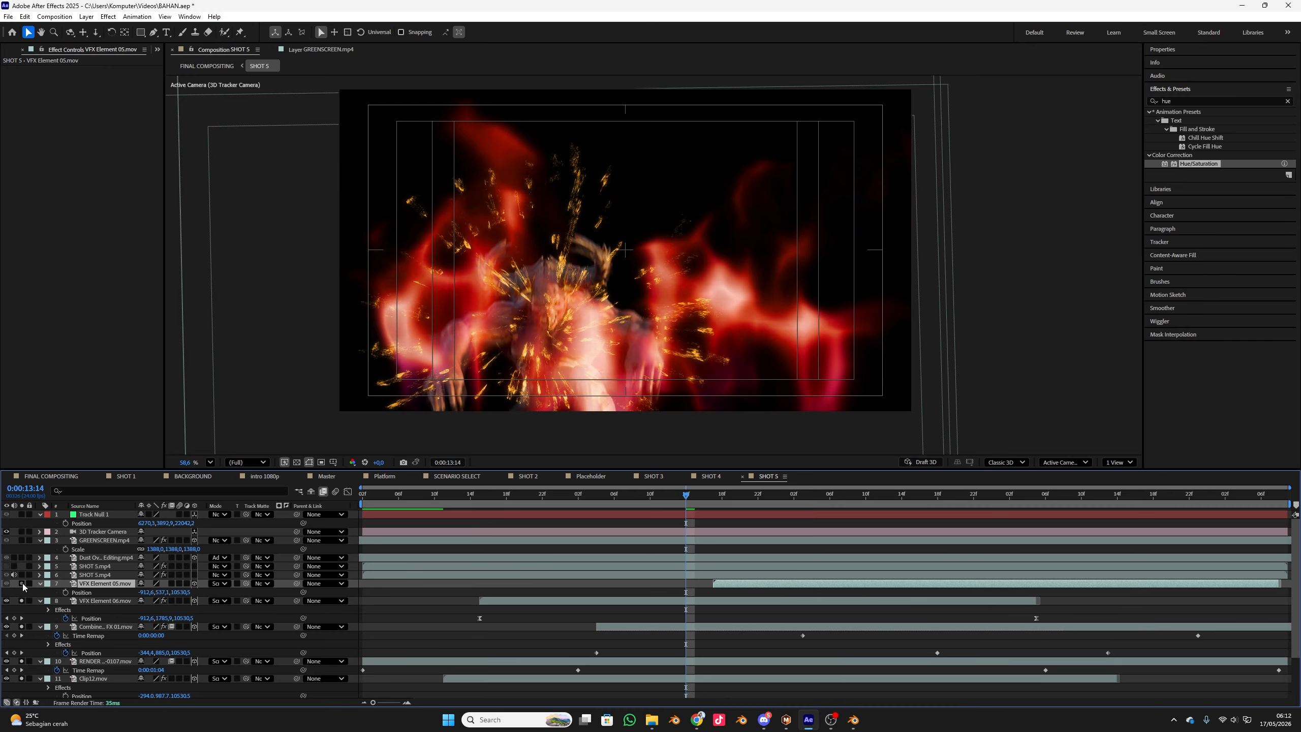
{"action": "left_click_drag", "start_coordinate": [699, 500], "coordinate": [874, 504]}
{"action": "left_click", "coordinate": [107, 577]}
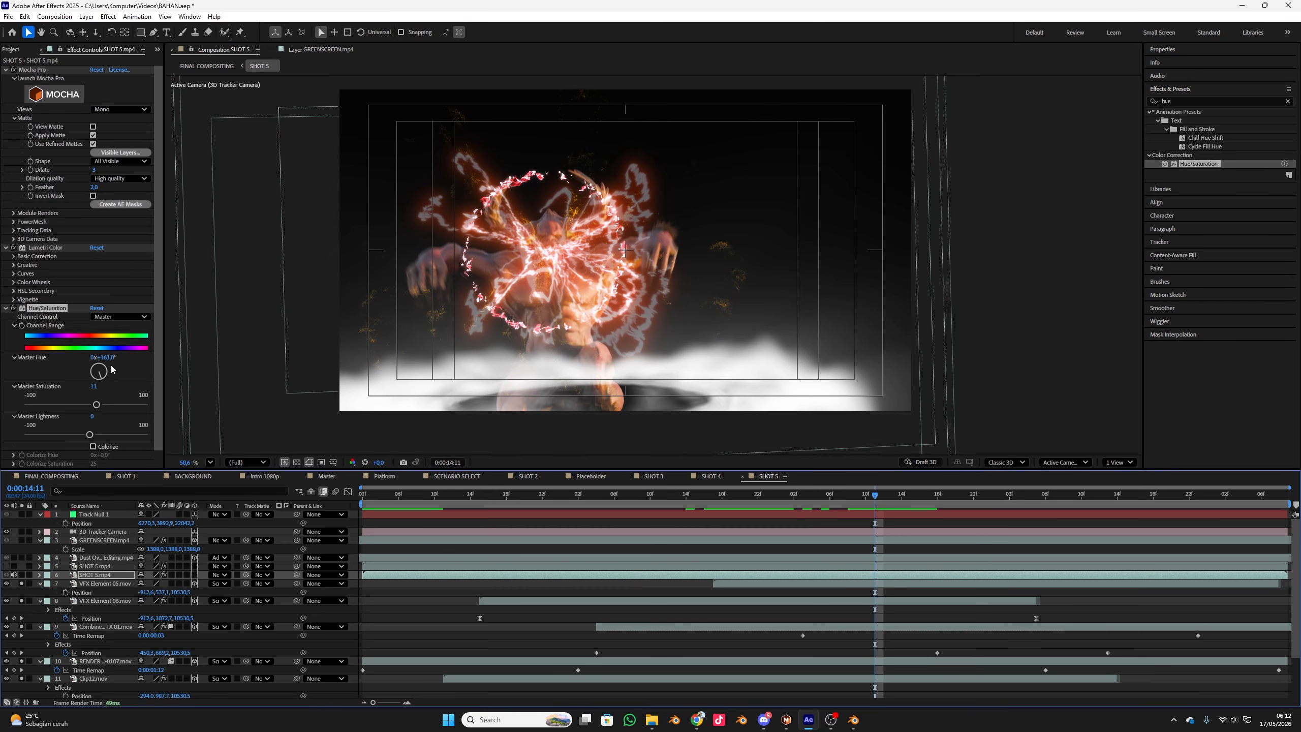
{"action": "left_click_drag", "start_coordinate": [105, 374], "coordinate": [59, 393]}
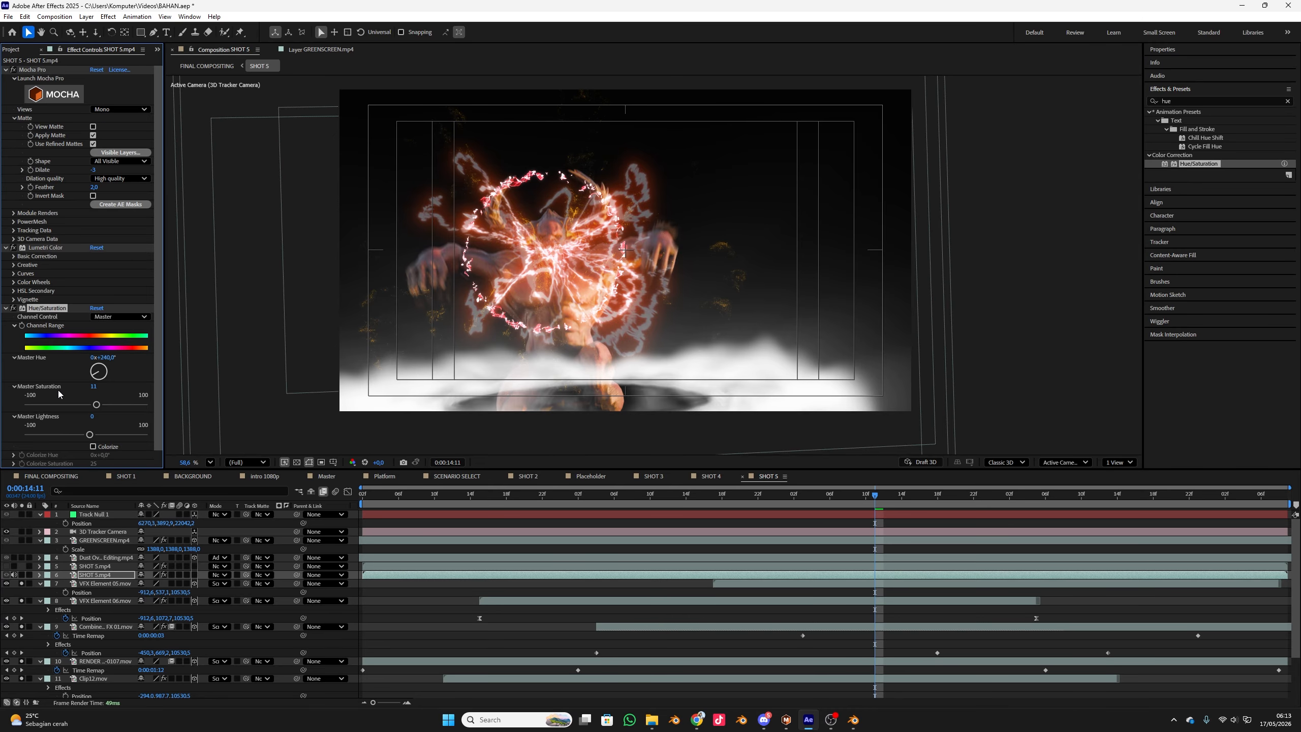
{"action": "key", "text": "Delete"}
- Paste the Hue/Saturation effect onto VFX Element 05 and set Master Saturation to 15 and Master Hue to 11°, previewing the color
{"action": "left_click", "coordinate": [97, 583]}
{"action": "key", "text": "ctrl+v"}
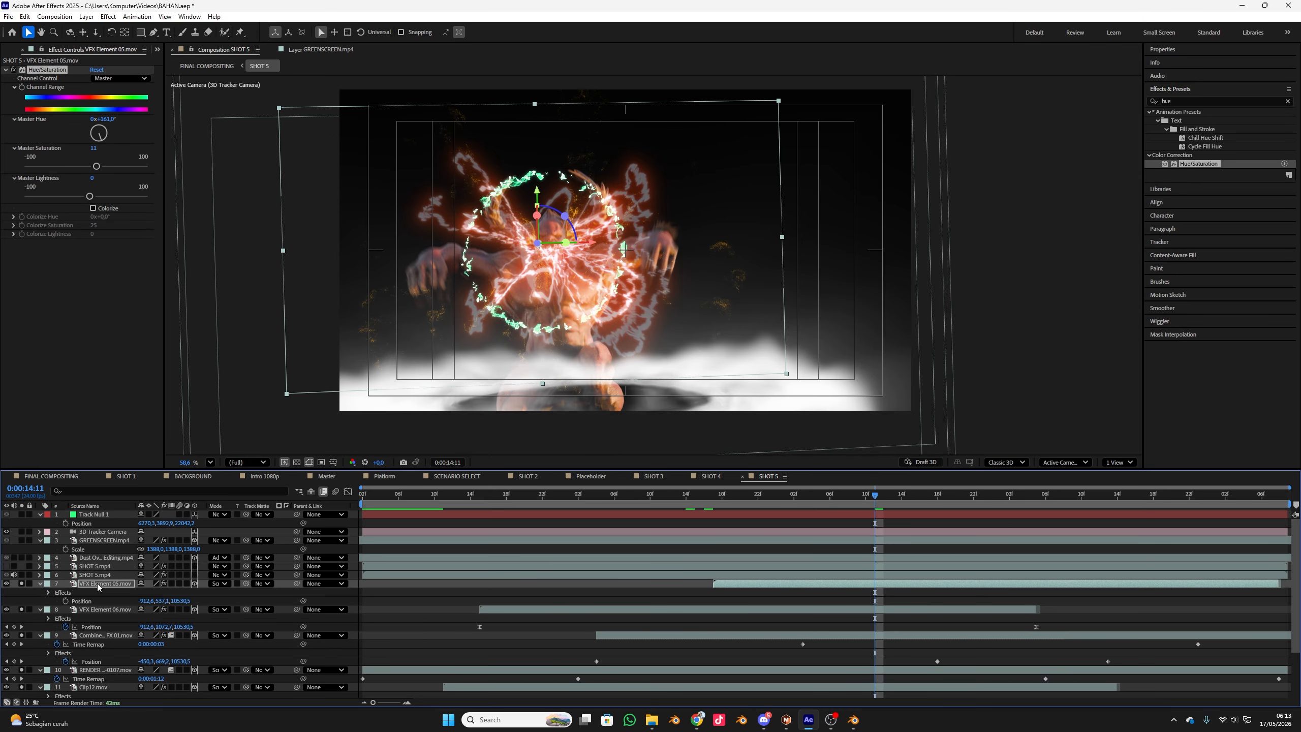
{"action": "left_click_drag", "start_coordinate": [99, 134], "coordinate": [107, 130]}
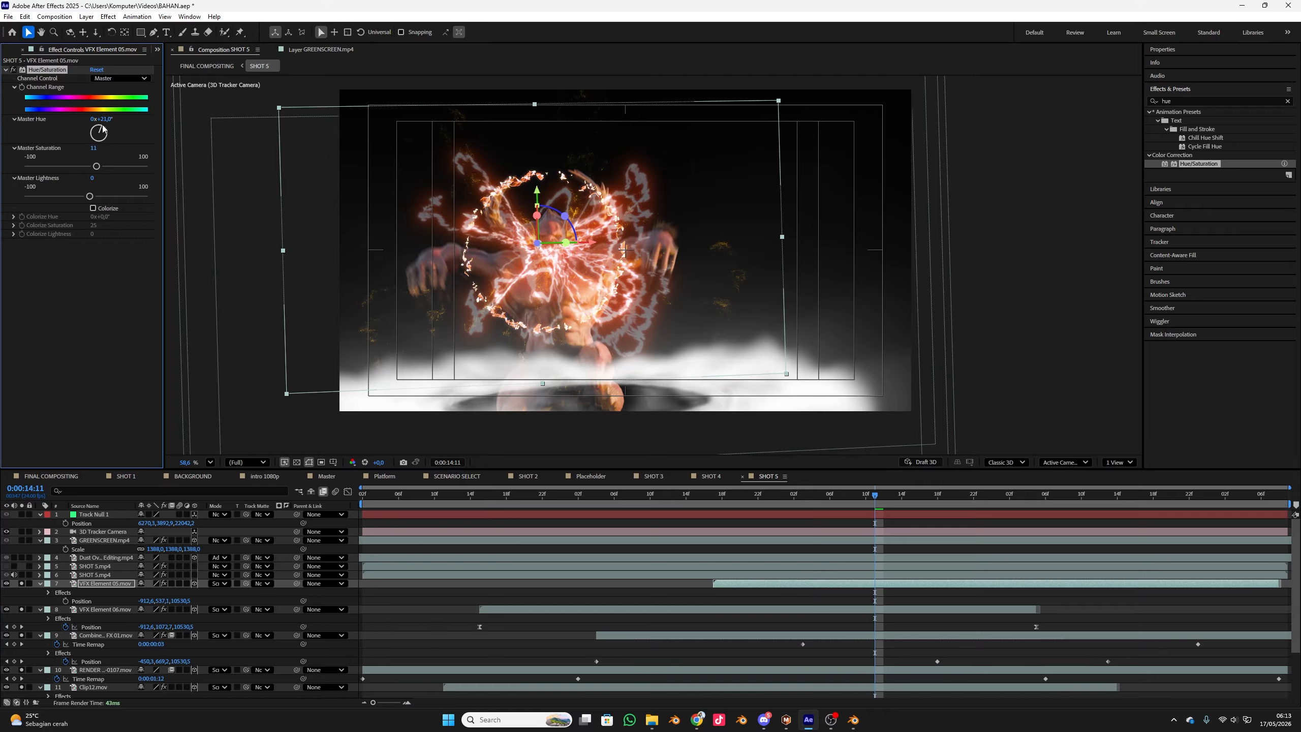
{"action": "left_click_drag", "start_coordinate": [134, 166], "coordinate": [103, 132]}
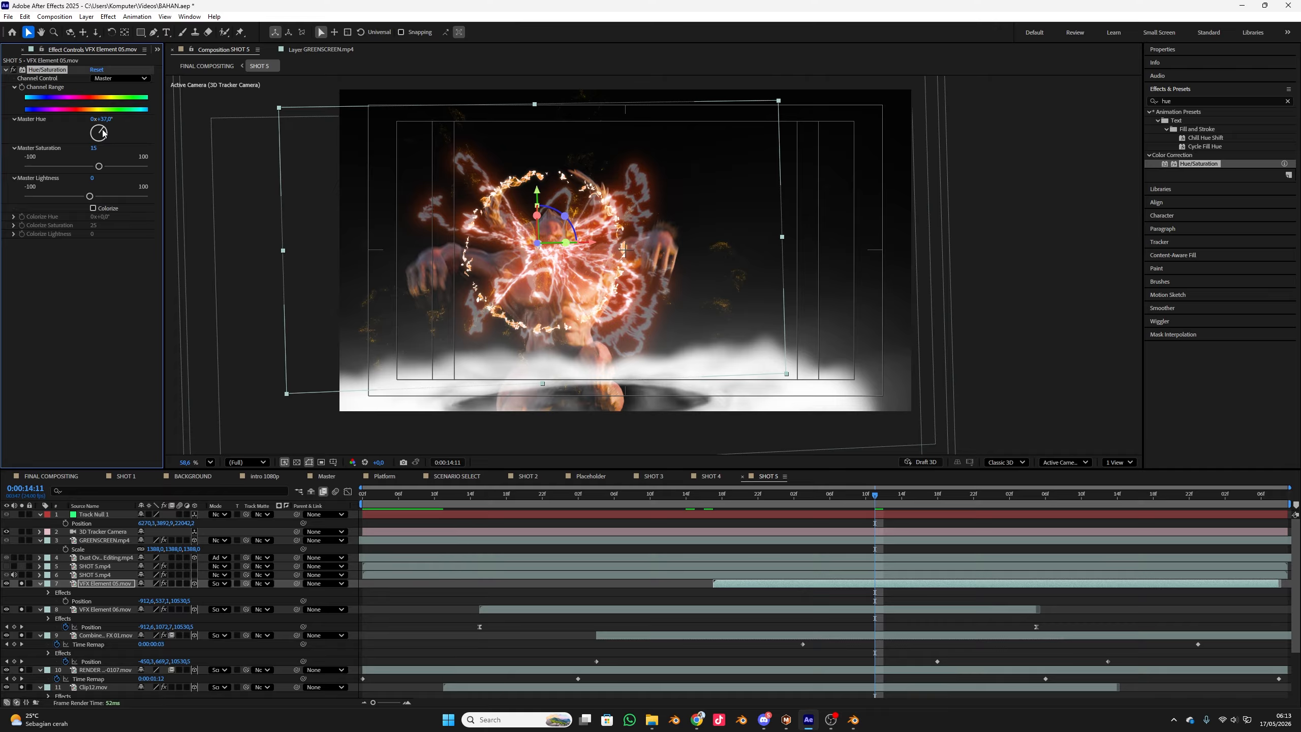
{"action": "key", "text": "space"}
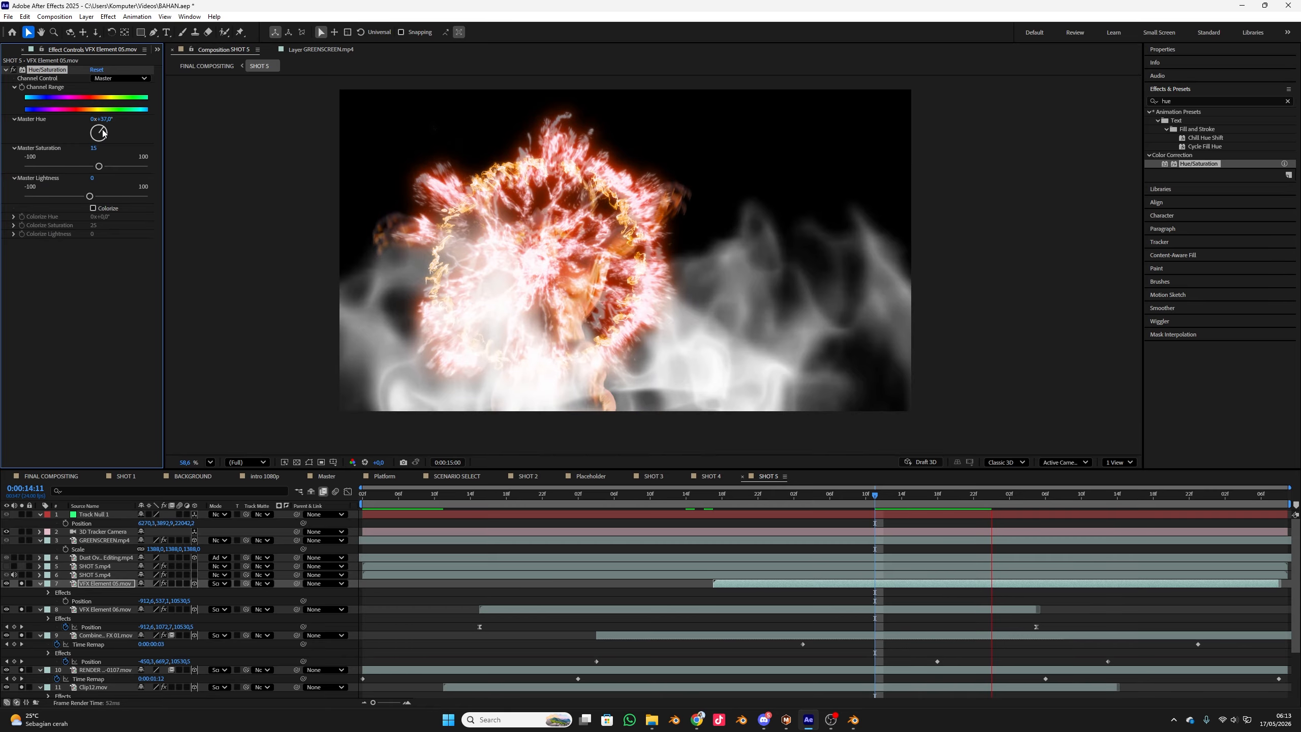
{"action": "key", "text": "space"}
{"action": "left_click_drag", "start_coordinate": [102, 132], "coordinate": [100, 131]}
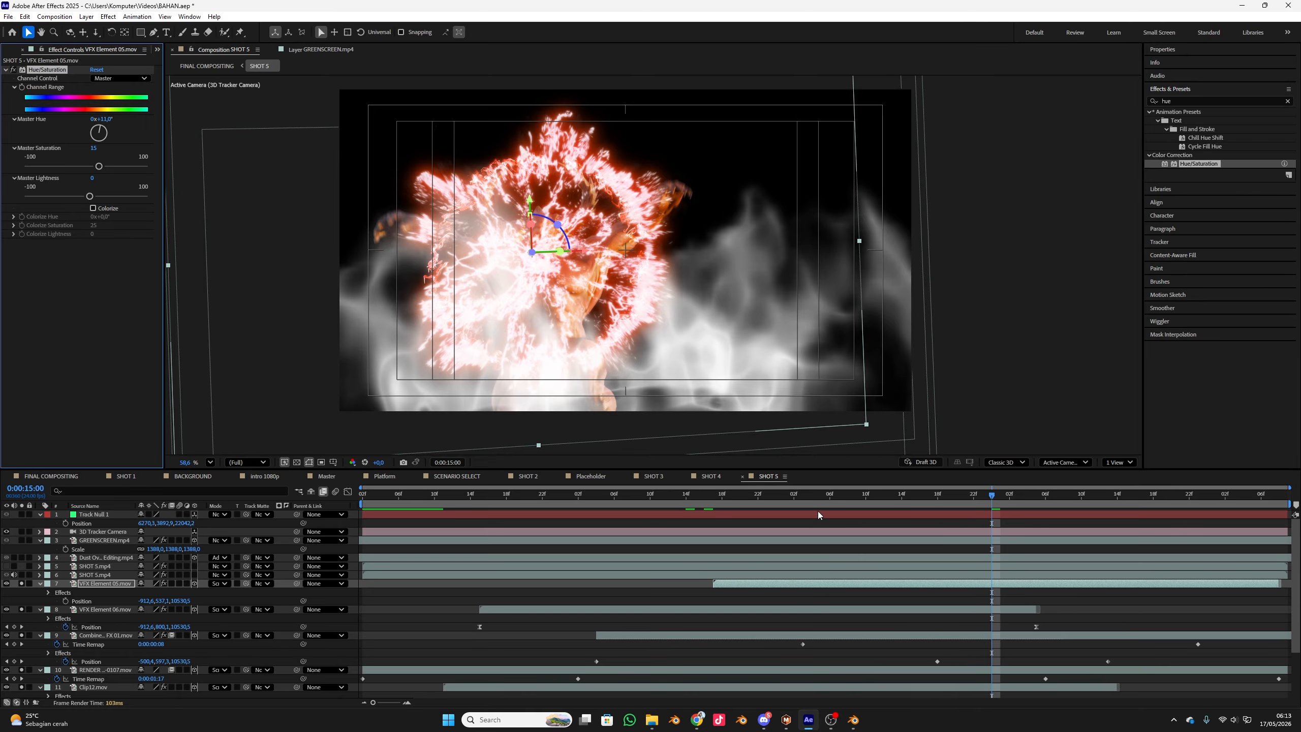
- At 0:00:16:07, set the Combined Energy Explosions layer's Master Hue to 184°
{"action": "left_click_drag", "start_coordinate": [817, 510], "coordinate": [1267, 522]}
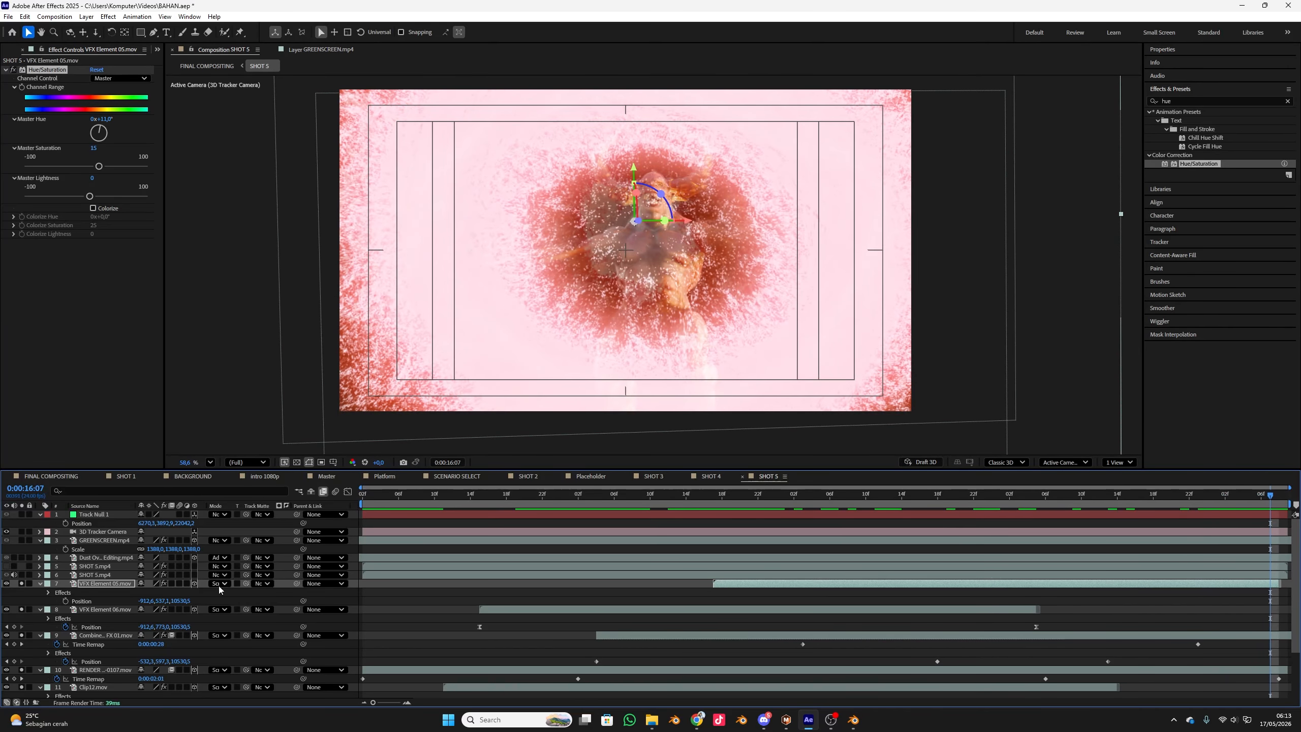
{"action": "left_click", "coordinate": [101, 610]}
{"action": "left_click", "coordinate": [104, 635]}
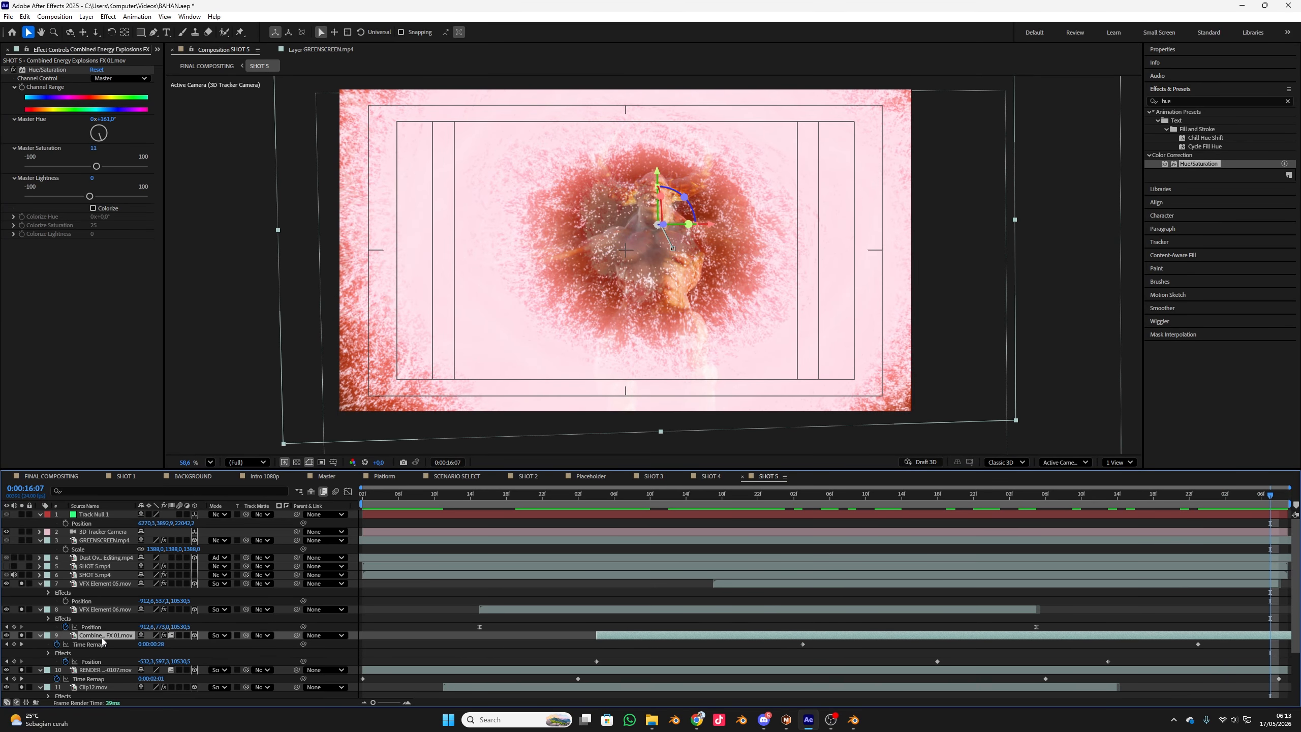
{"action": "left_click_drag", "start_coordinate": [100, 141], "coordinate": [98, 147]}
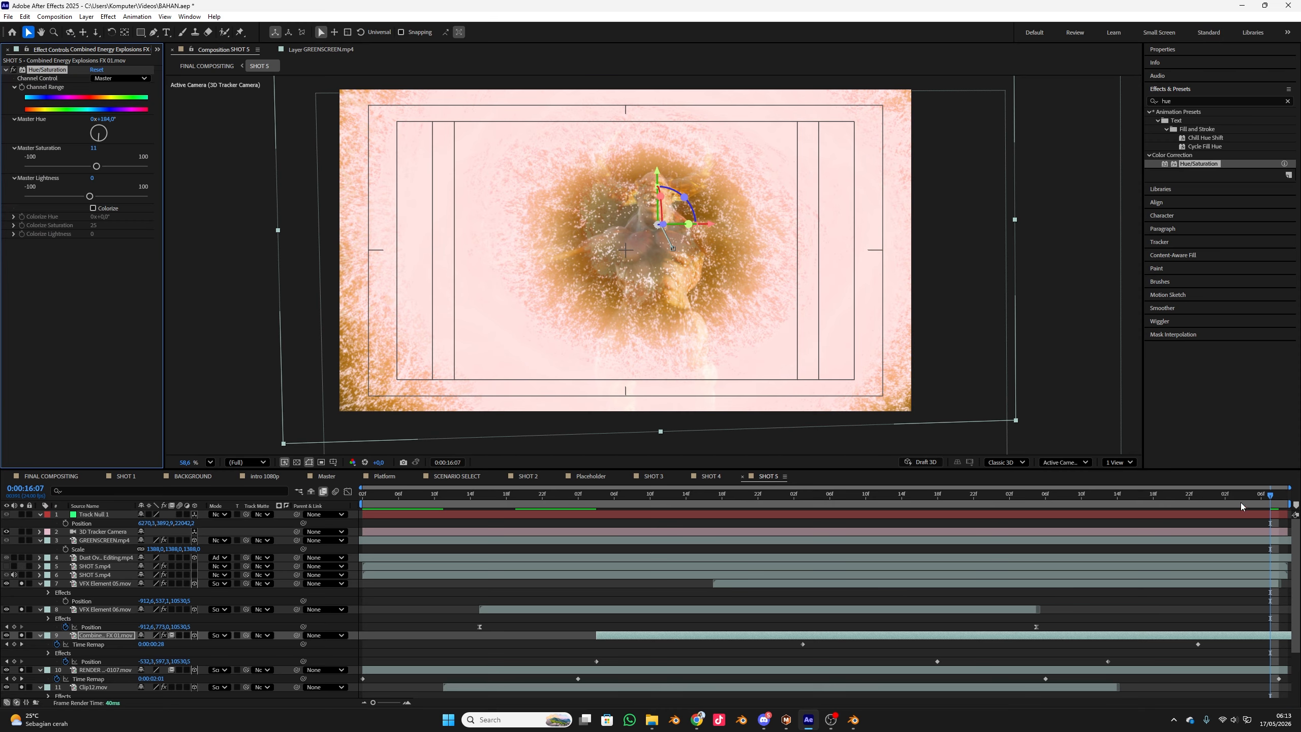
- At 0:00:14:19, set VFX Element 05's Master Hue to 1x+30° and preview the soloed effects
{"action": "left_click_drag", "start_coordinate": [1240, 496], "coordinate": [949, 483]}
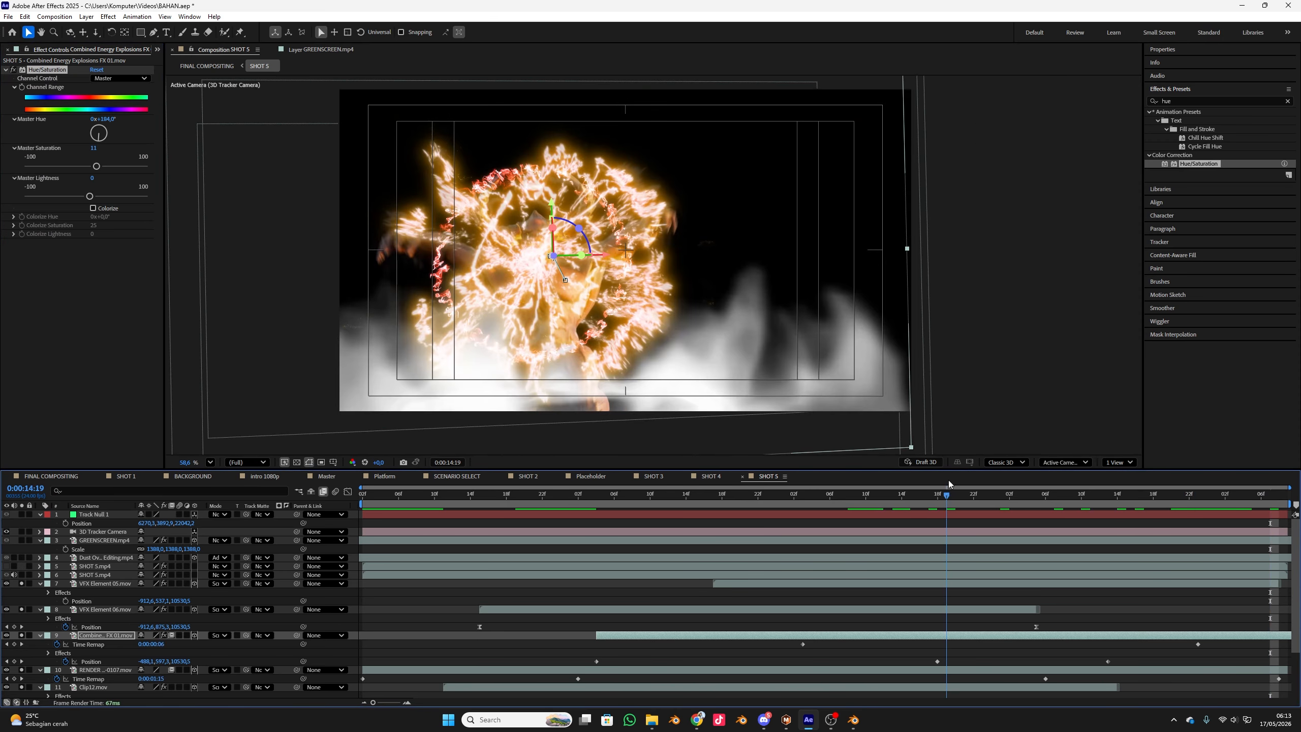
{"action": "left_click", "coordinate": [105, 583]}
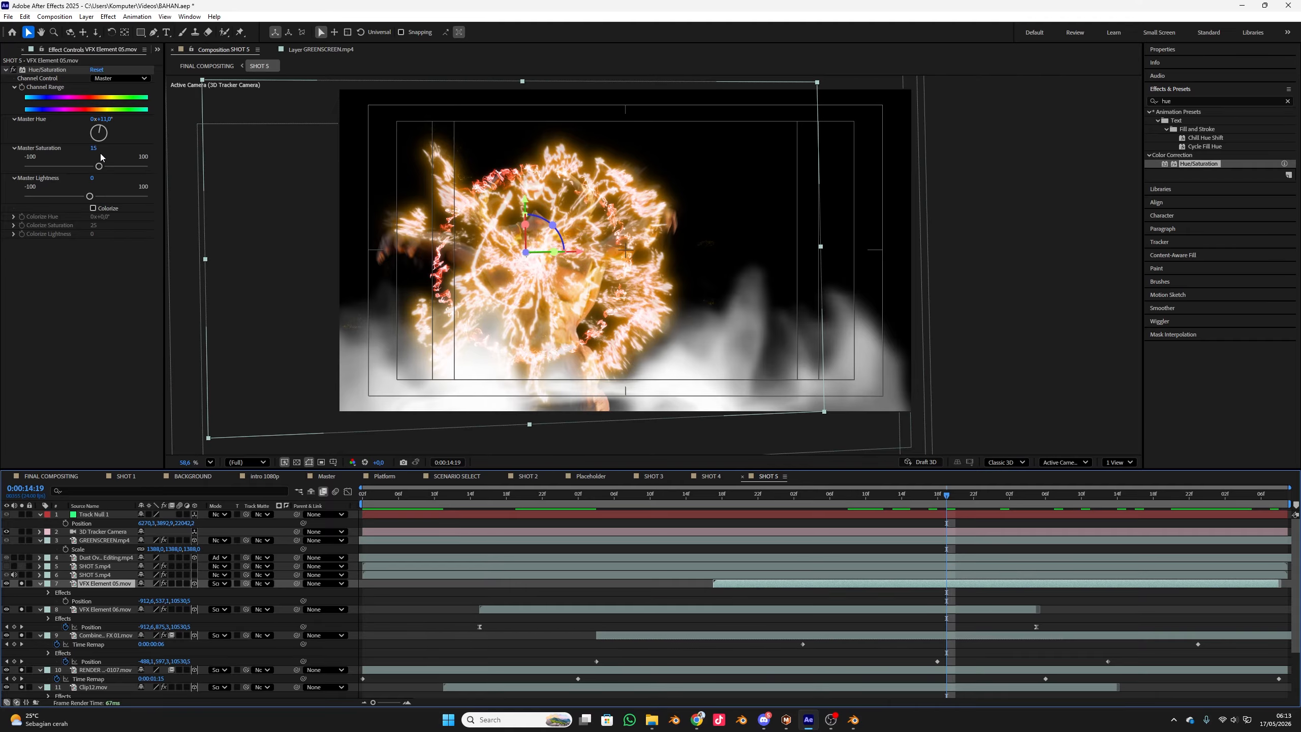
{"action": "mouse_move", "coordinate": [107, 141]}
{"action": "left_mouse_down"}
{"action": "mouse_move", "coordinate": [92, 153]}
{"action": "mouse_move", "coordinate": [87, 134]}
{"action": "mouse_move", "coordinate": [110, 133]}
{"action": "left_mouse_up"}
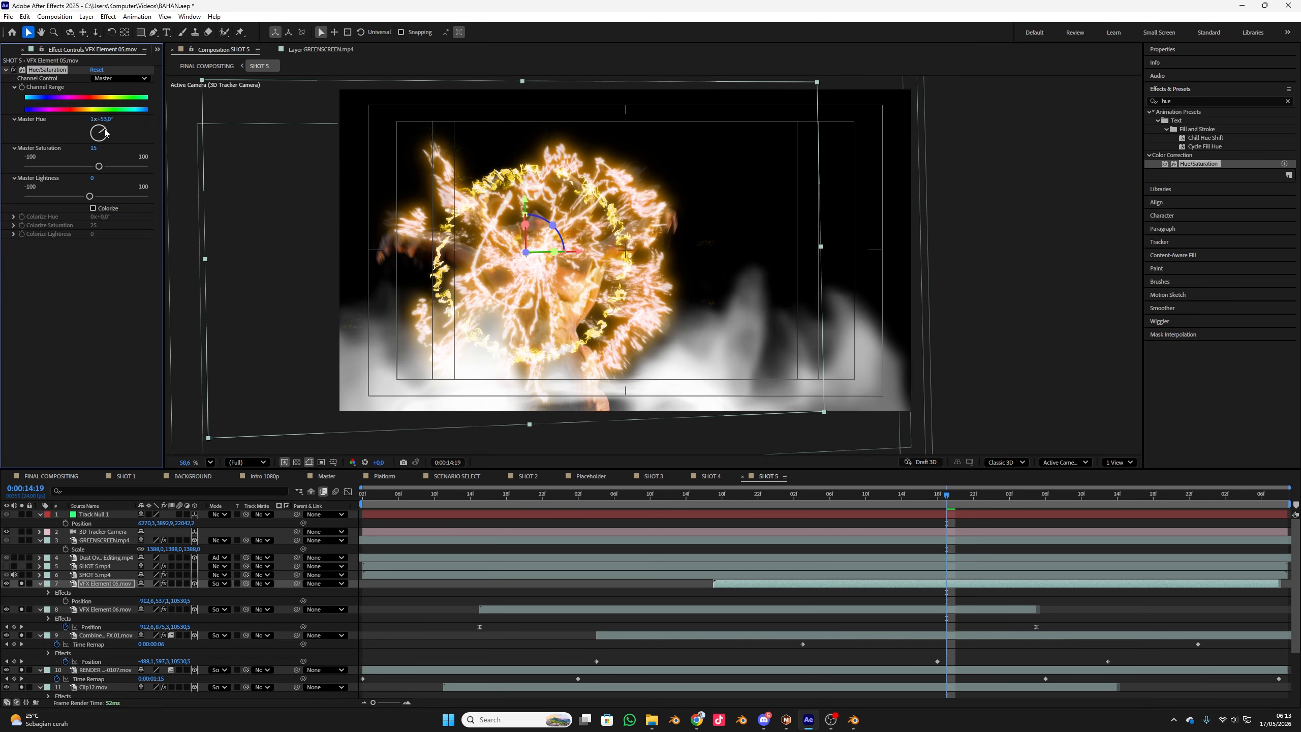
{"action": "left_click_drag", "start_coordinate": [102, 131], "coordinate": [102, 132]}
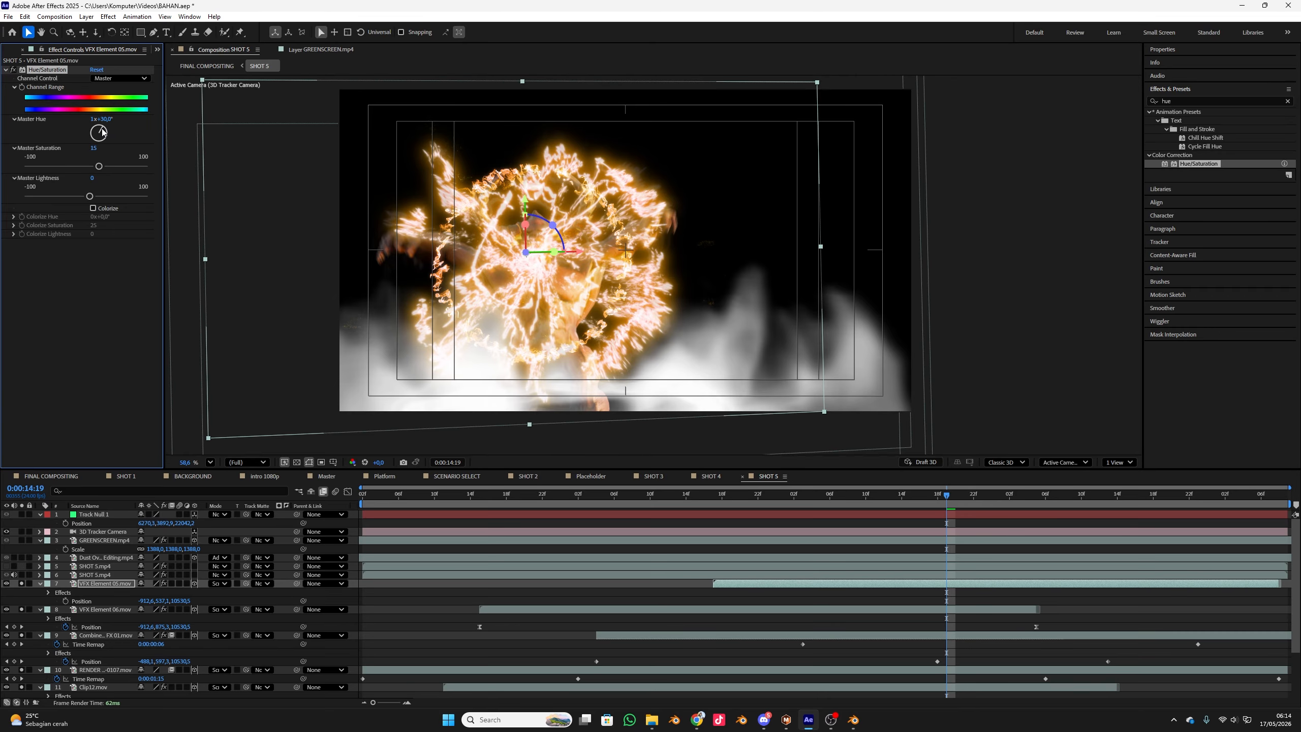
{"action": "key", "text": "space"}
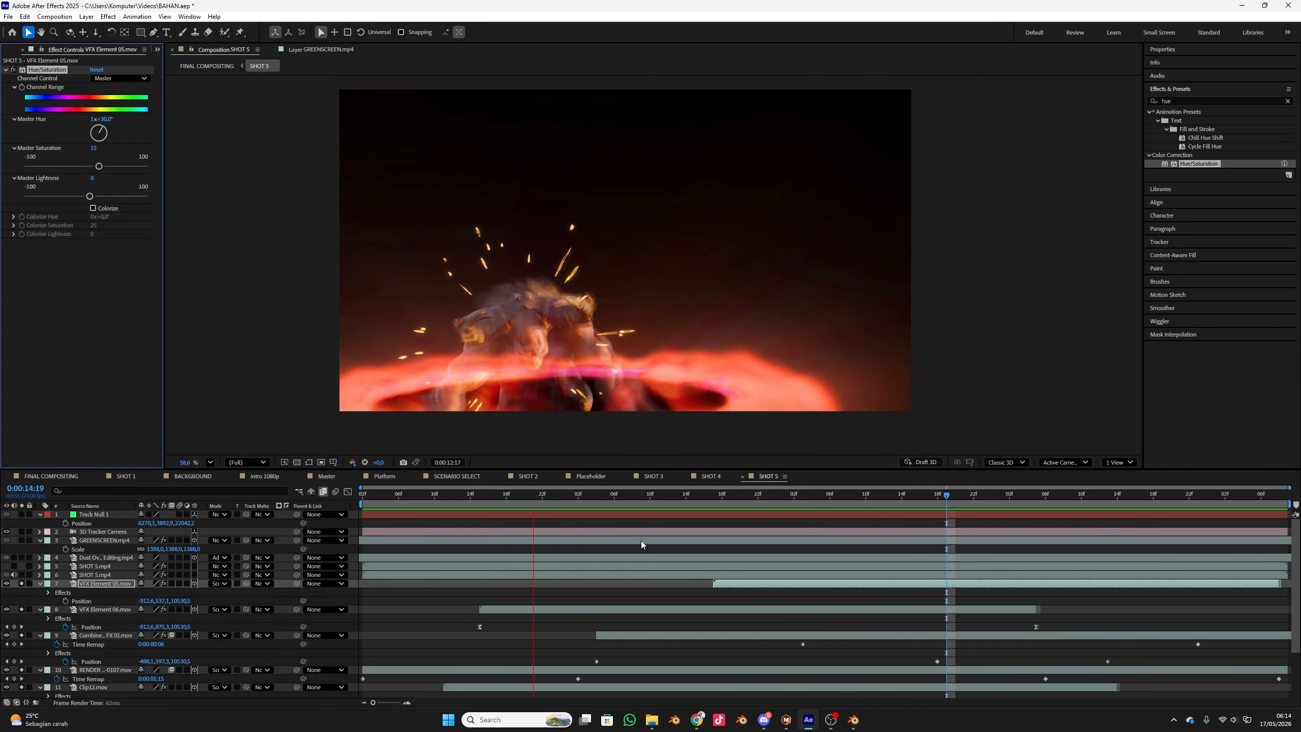
{"action": "key", "text": "space"}
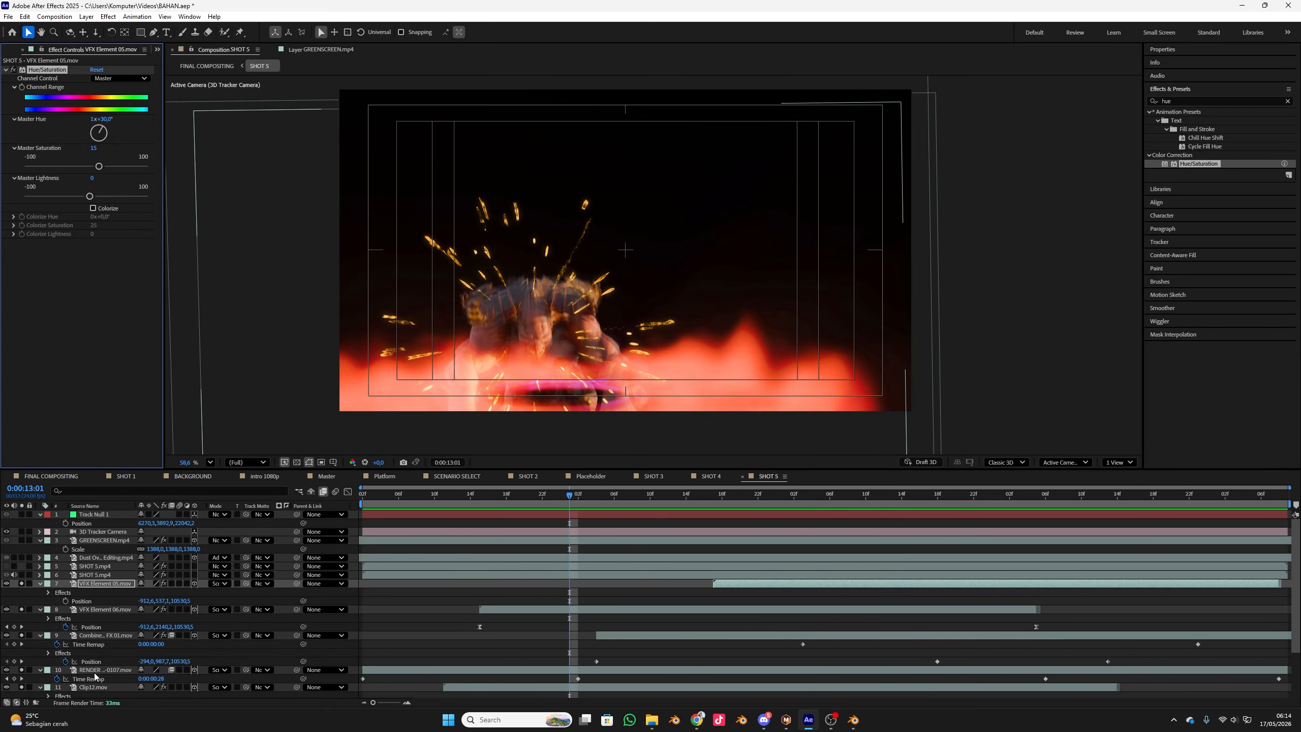
- Set the Clip12 layer's Master Hue to -273° at 0:00:13:01
{"action": "left_click", "coordinate": [93, 671]}
{"action": "left_click", "coordinate": [95, 687]}
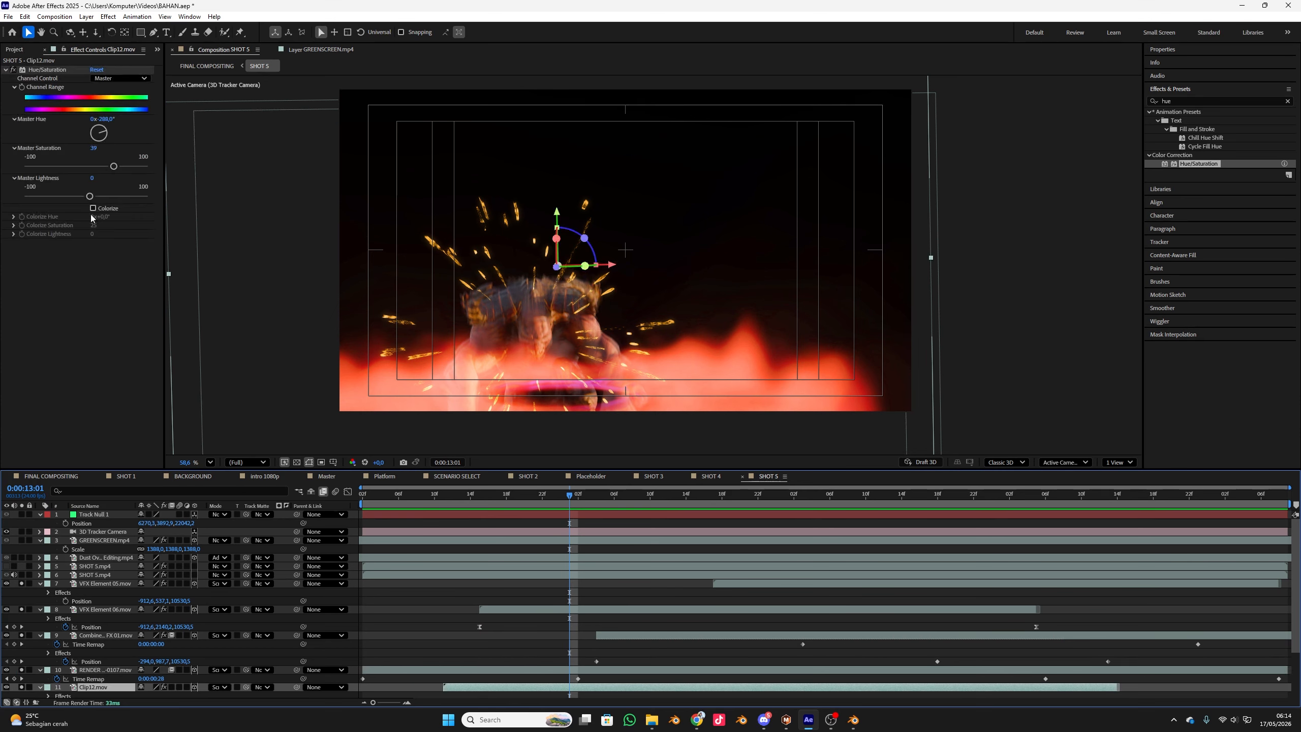
{"action": "left_click_drag", "start_coordinate": [105, 135], "coordinate": [109, 136]}
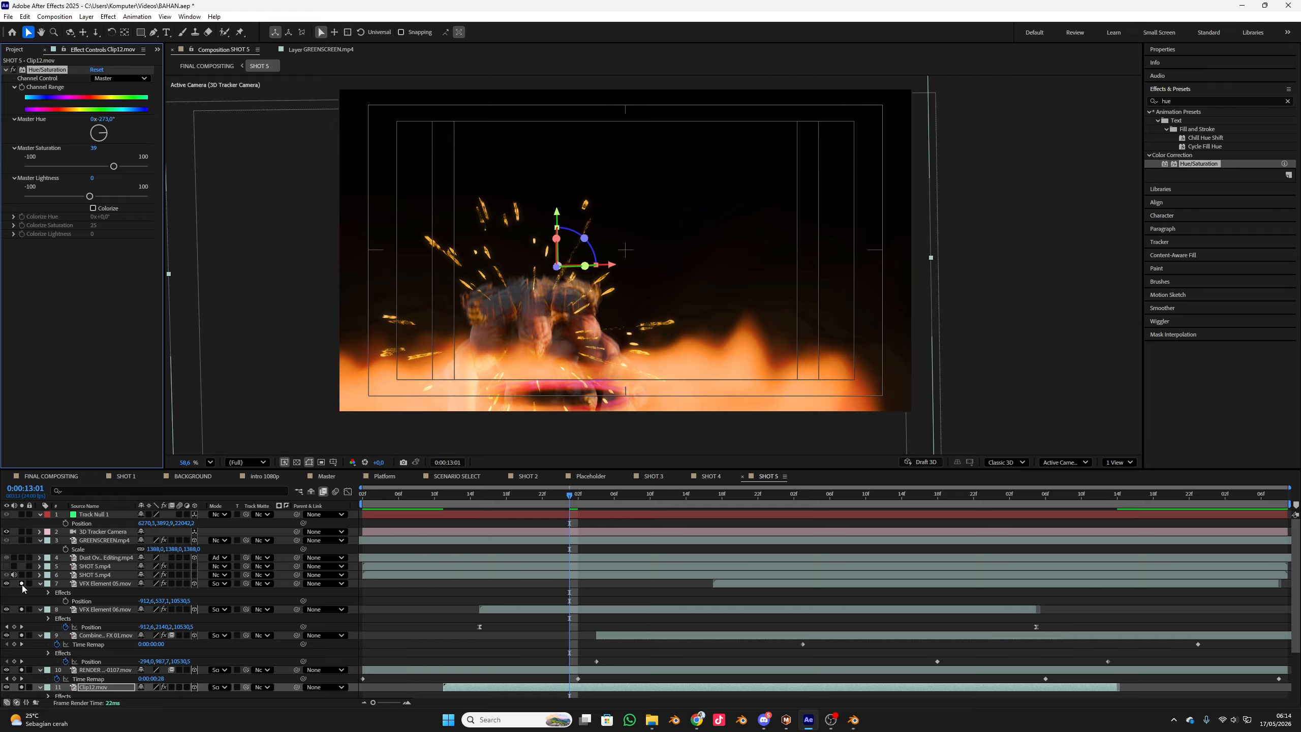
- Unsolo all the soloed layers and check the full composite up to 0:00:14:00
{"action": "left_click", "coordinate": [25, 686]}
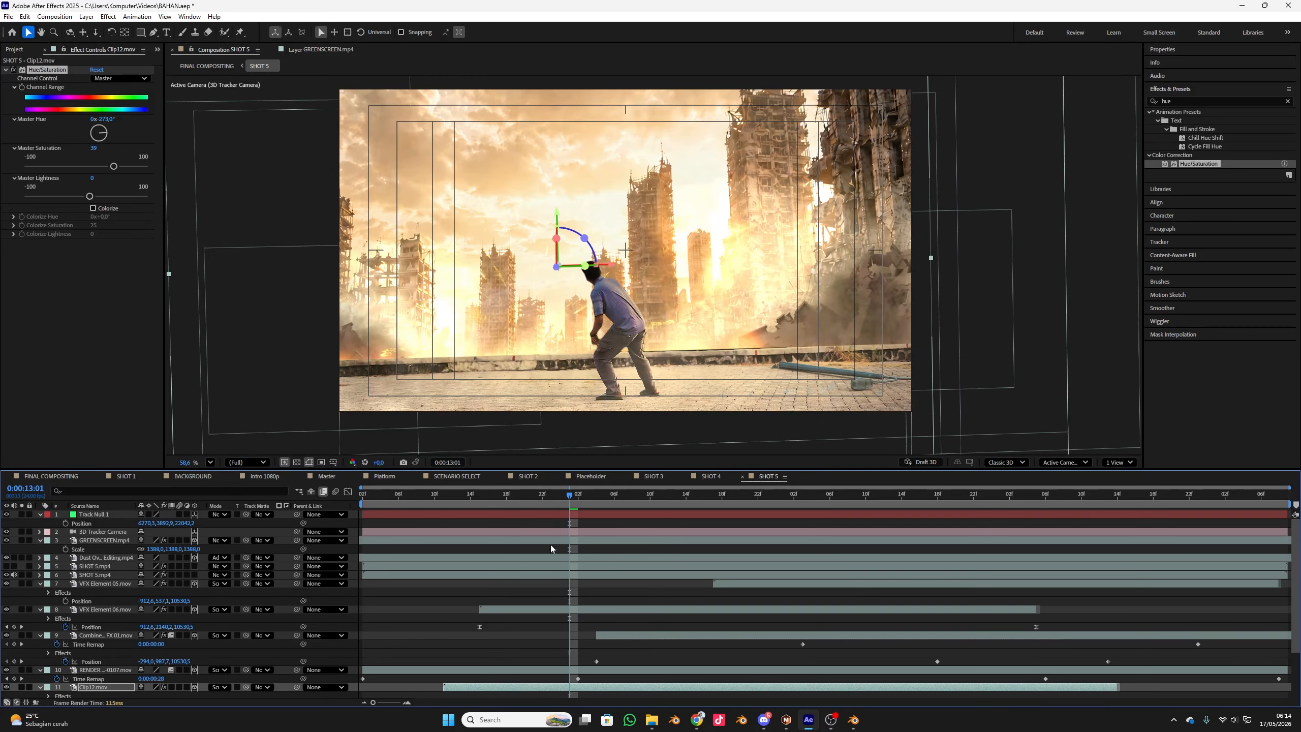
{"action": "left_click", "coordinate": [496, 499]}
{"action": "left_click_drag", "start_coordinate": [496, 499], "coordinate": [776, 501]}
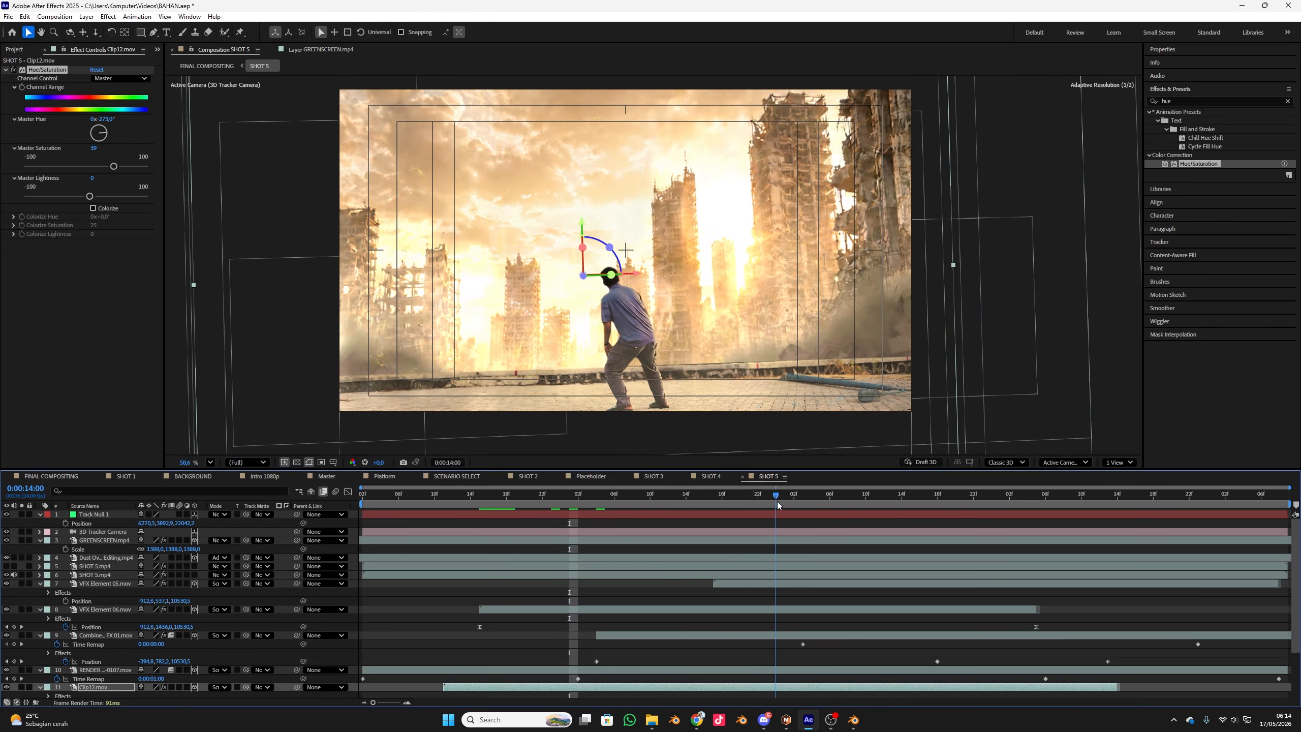
- Collapse the expanded properties of every layer in the SHOT 5 timeline
{"action": "left_click", "coordinate": [95, 574]}
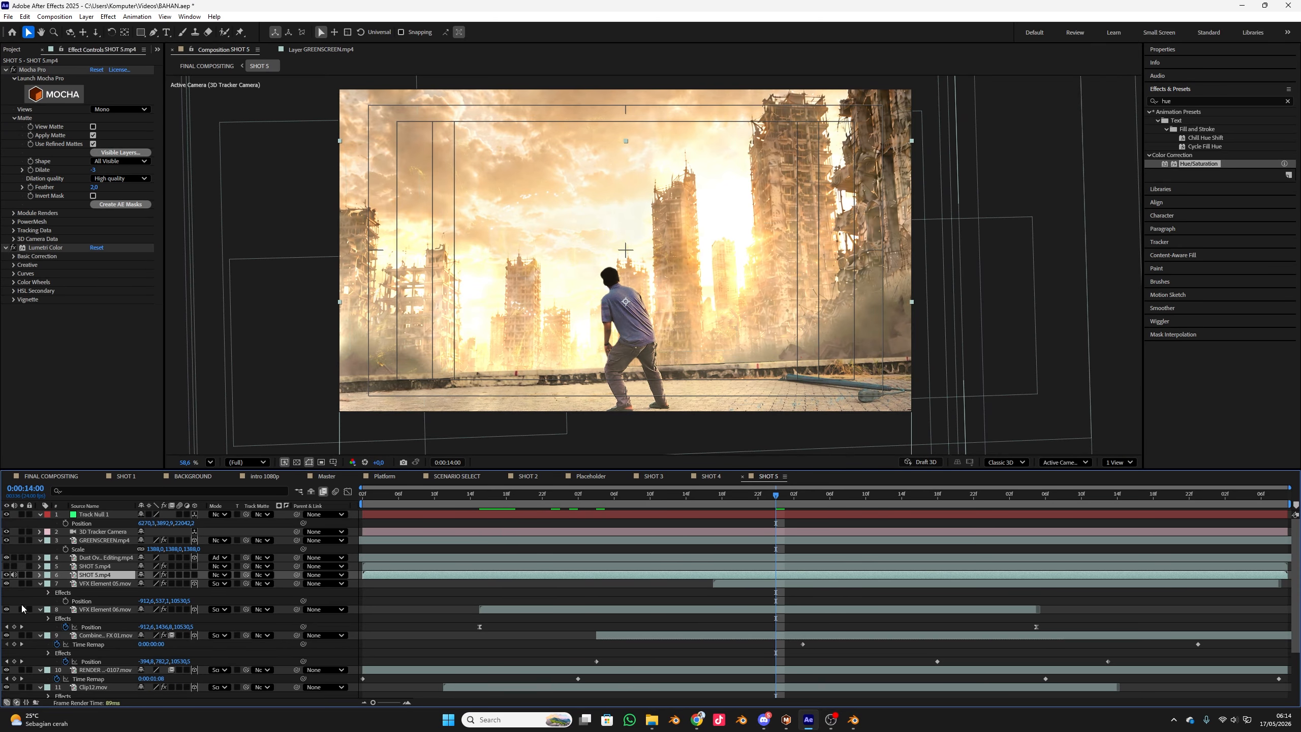
{"action": "key", "text": "ctrl+a"}
{"action": "left_click", "coordinate": [40, 584]}
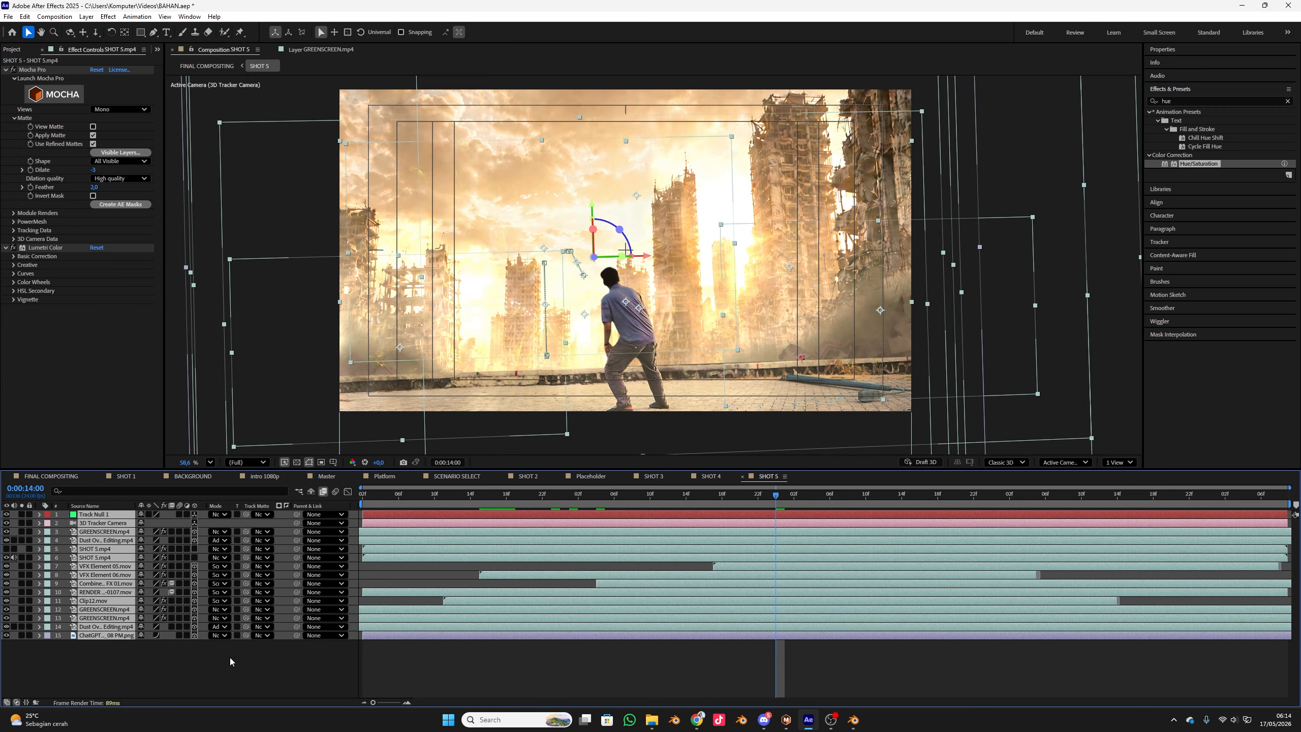
- Briefly solo the RENDER monster layer to examine it in isolation at 0:00:14:00
{"action": "left_click", "coordinate": [106, 609]}
{"action": "left_click", "coordinate": [100, 600]}
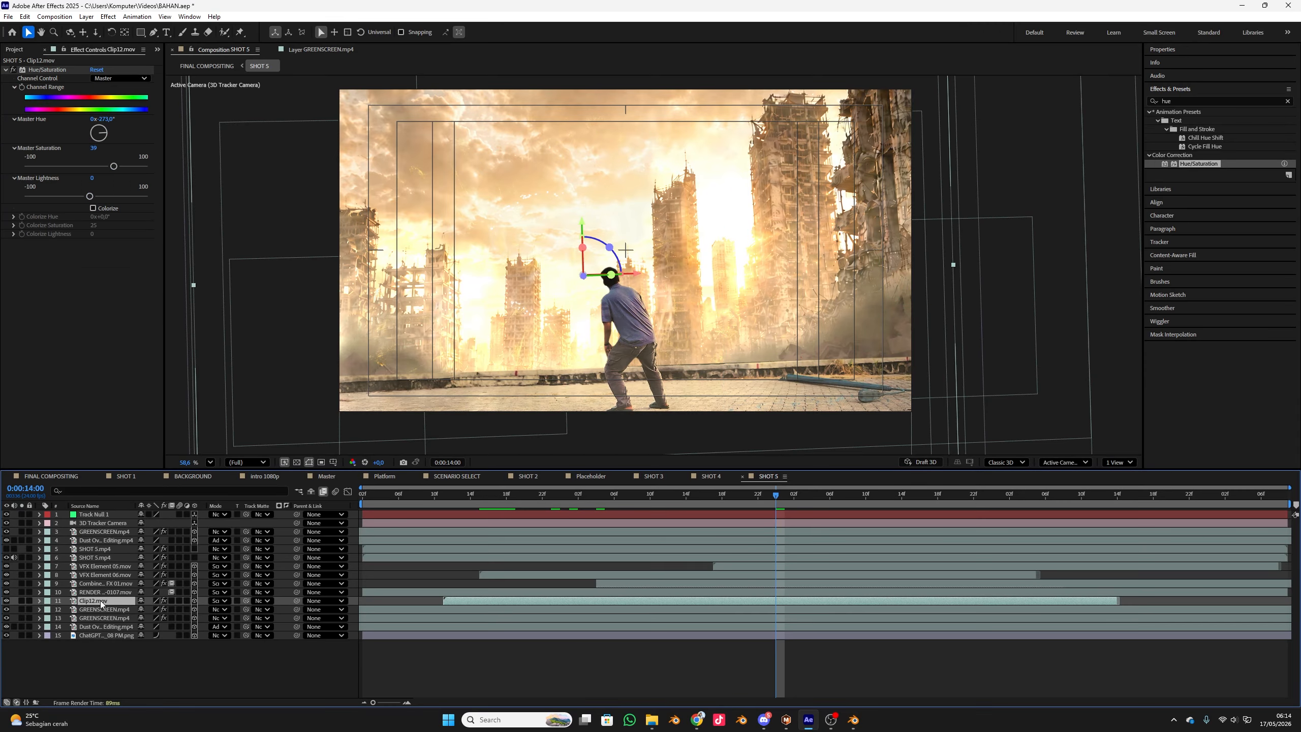
{"action": "left_click", "coordinate": [21, 600]}
{"action": "left_click", "coordinate": [22, 591]}
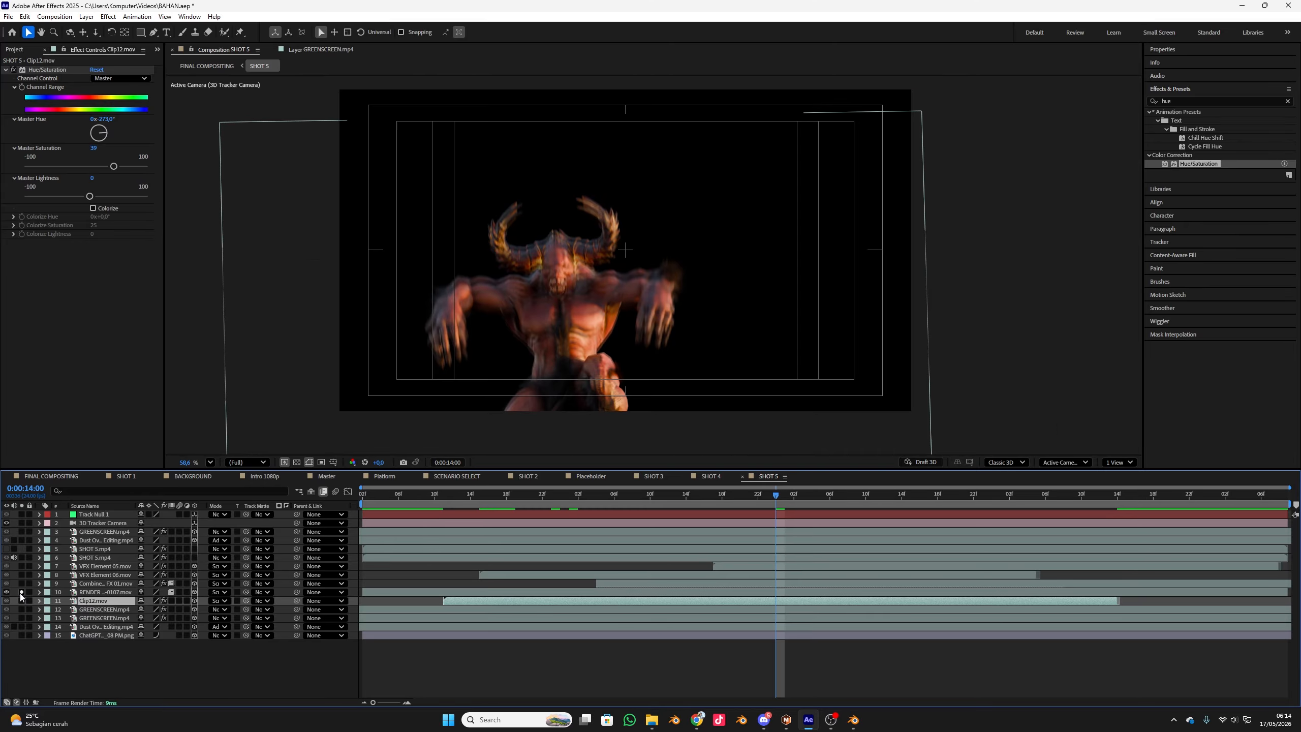
{"action": "left_click", "coordinate": [22, 592]}
- At 0:00:14:10, change the RENDER monster layer's blending mode to Normal and preview the composition
{"action": "left_click", "coordinate": [107, 592]}
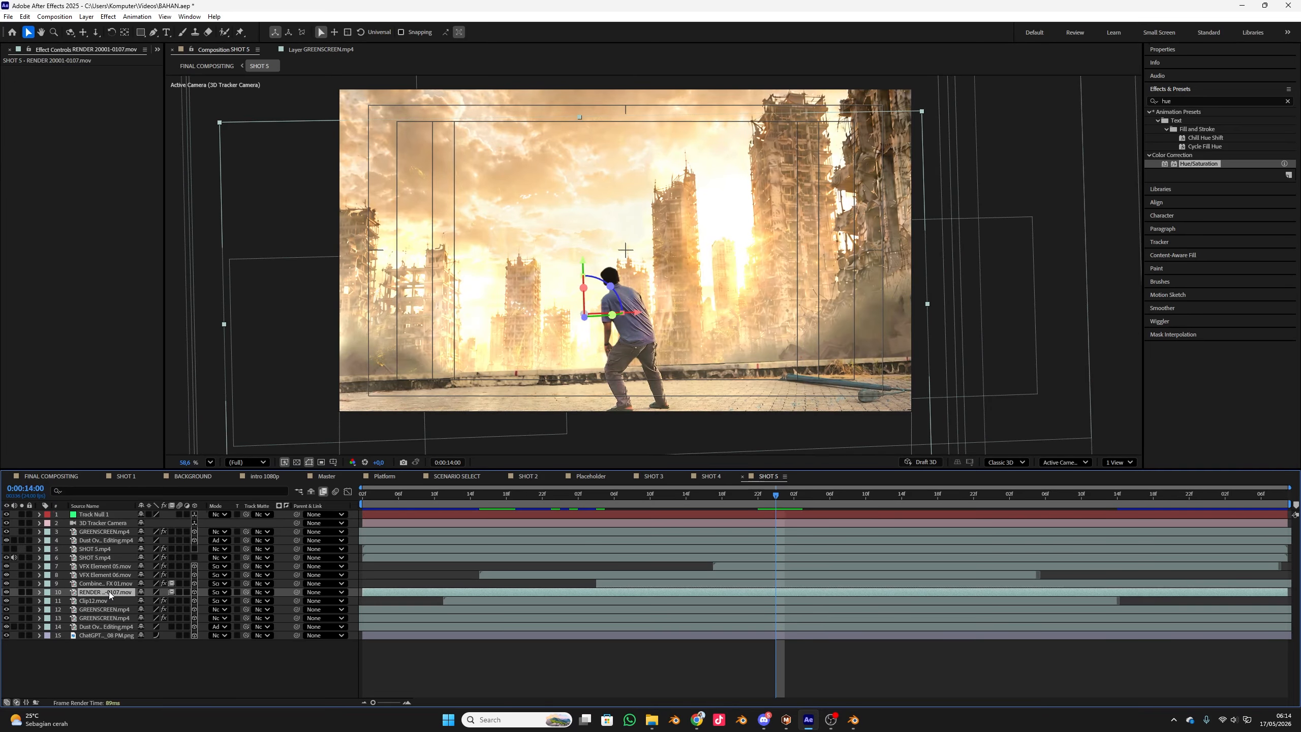
{"action": "left_click", "coordinate": [173, 592]}
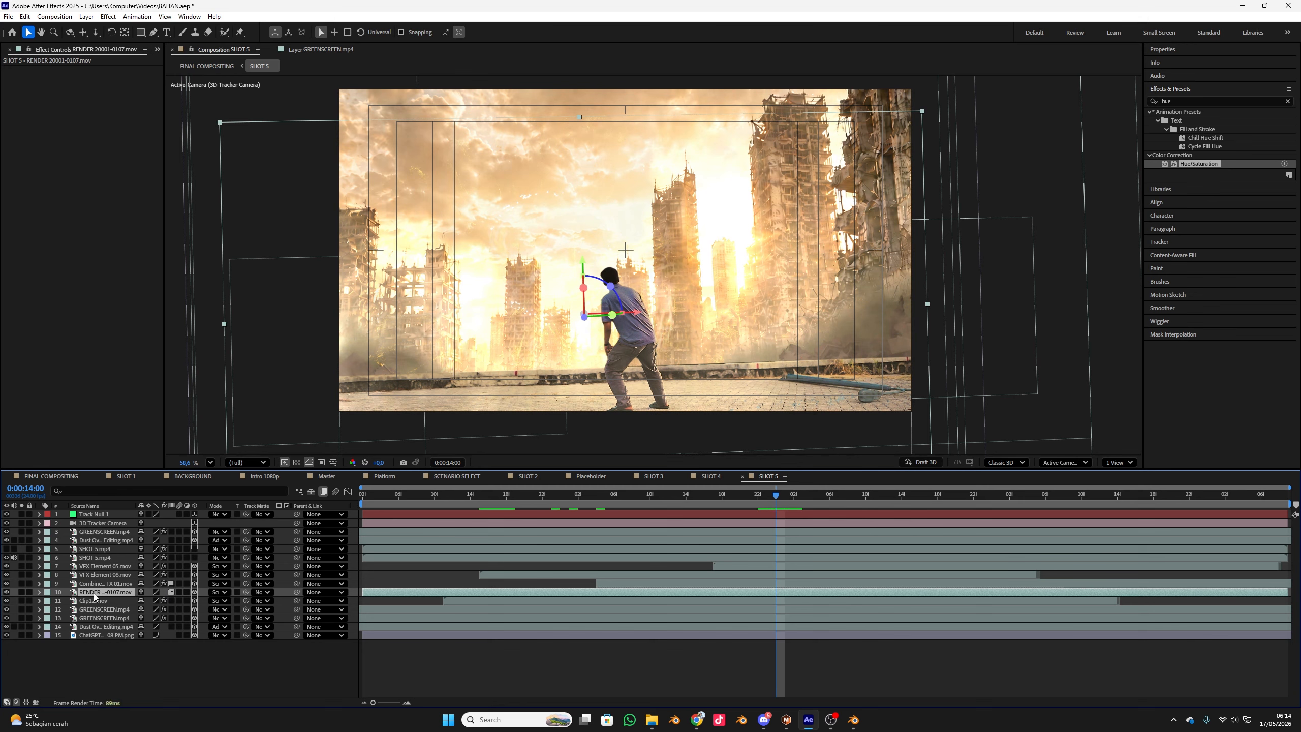
{"action": "left_click", "coordinate": [89, 565]}
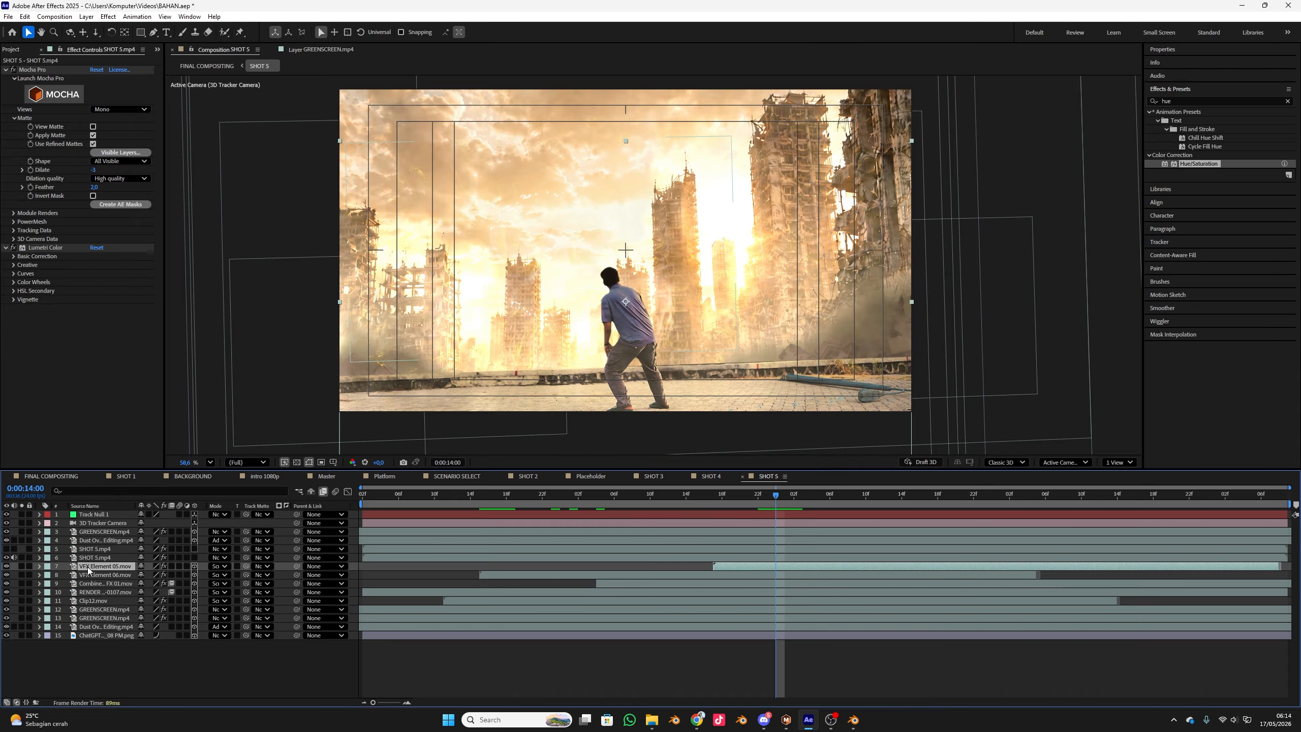
{"action": "left_click_drag", "start_coordinate": [649, 495], "coordinate": [778, 501]}
{"action": "left_click", "coordinate": [867, 503]}
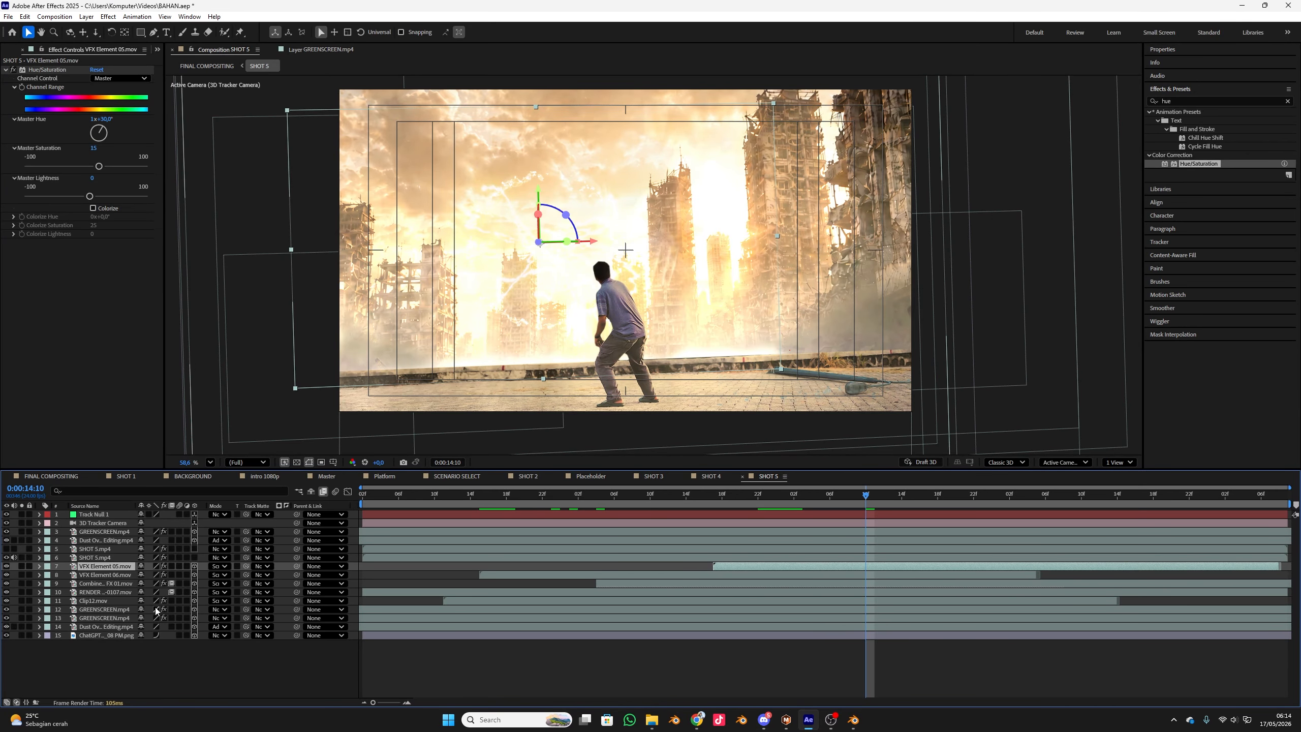
{"action": "left_click", "coordinate": [97, 592]}
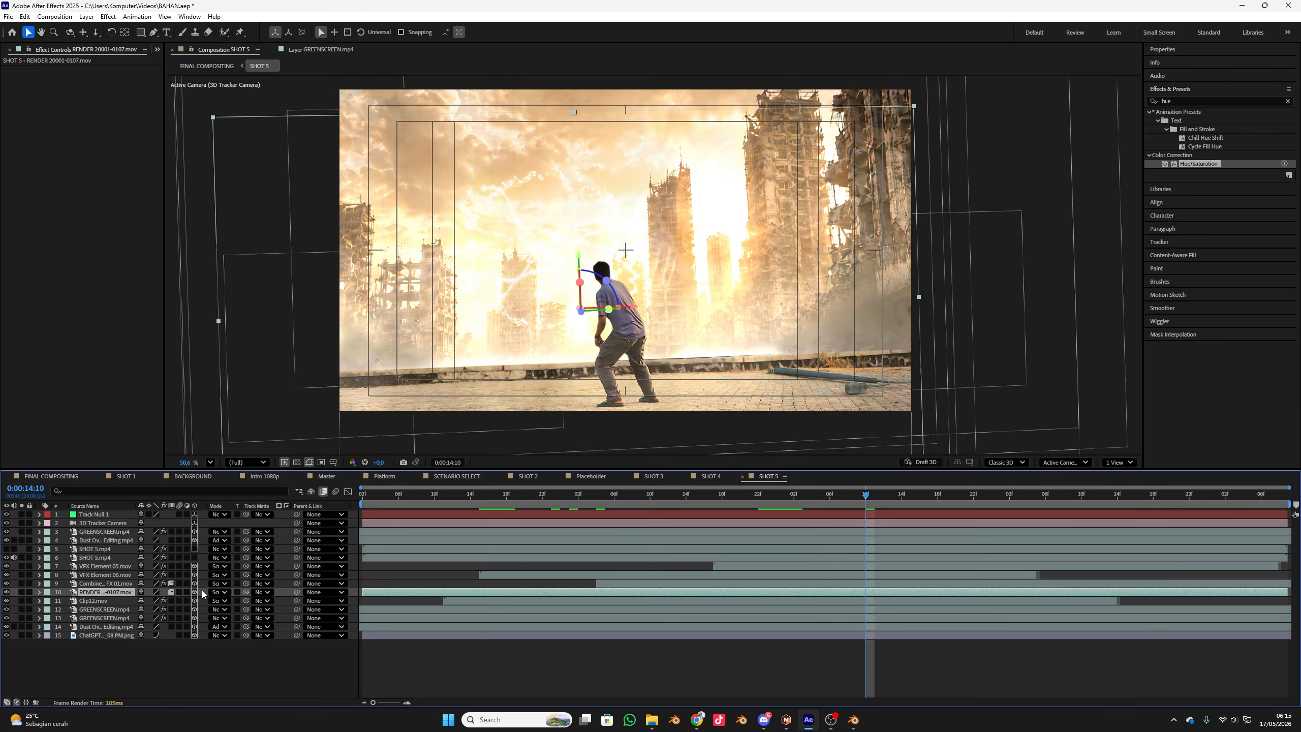
{"action": "left_click", "coordinate": [218, 593]}
{"action": "left_click", "coordinate": [237, 135]}
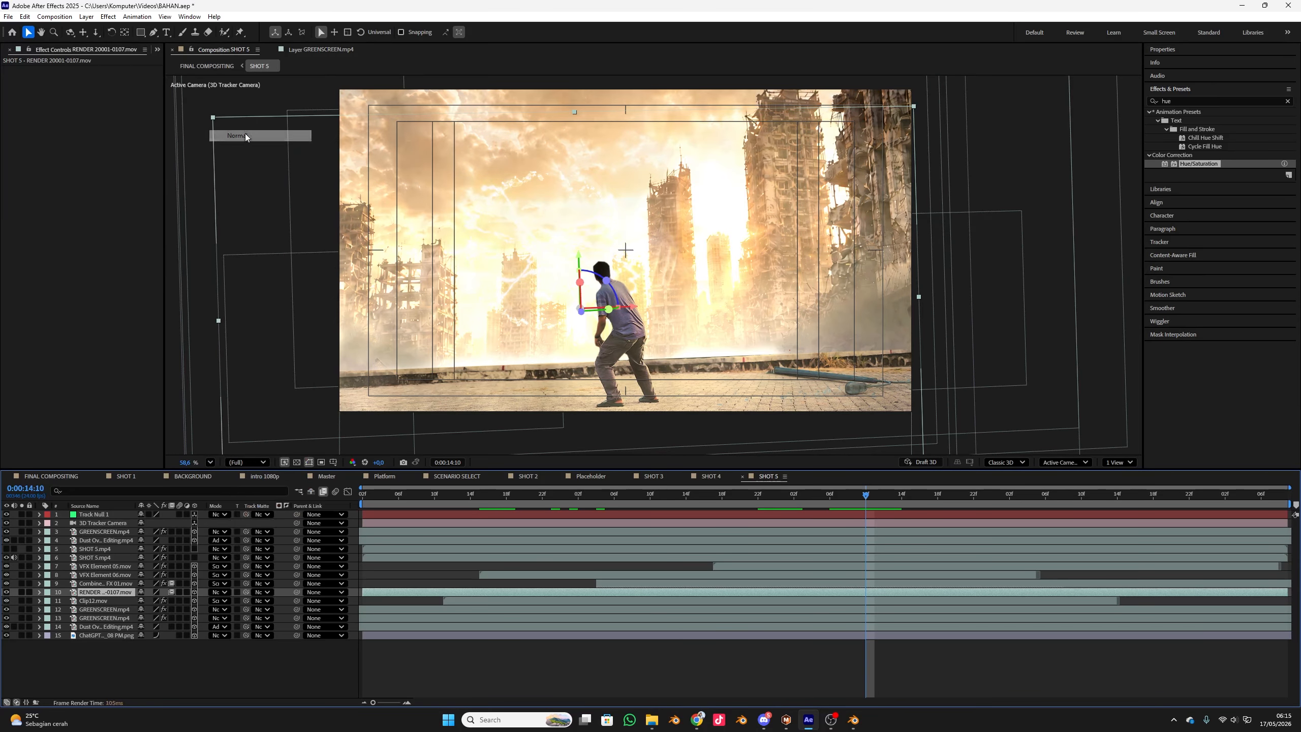
{"action": "key", "text": "space"}
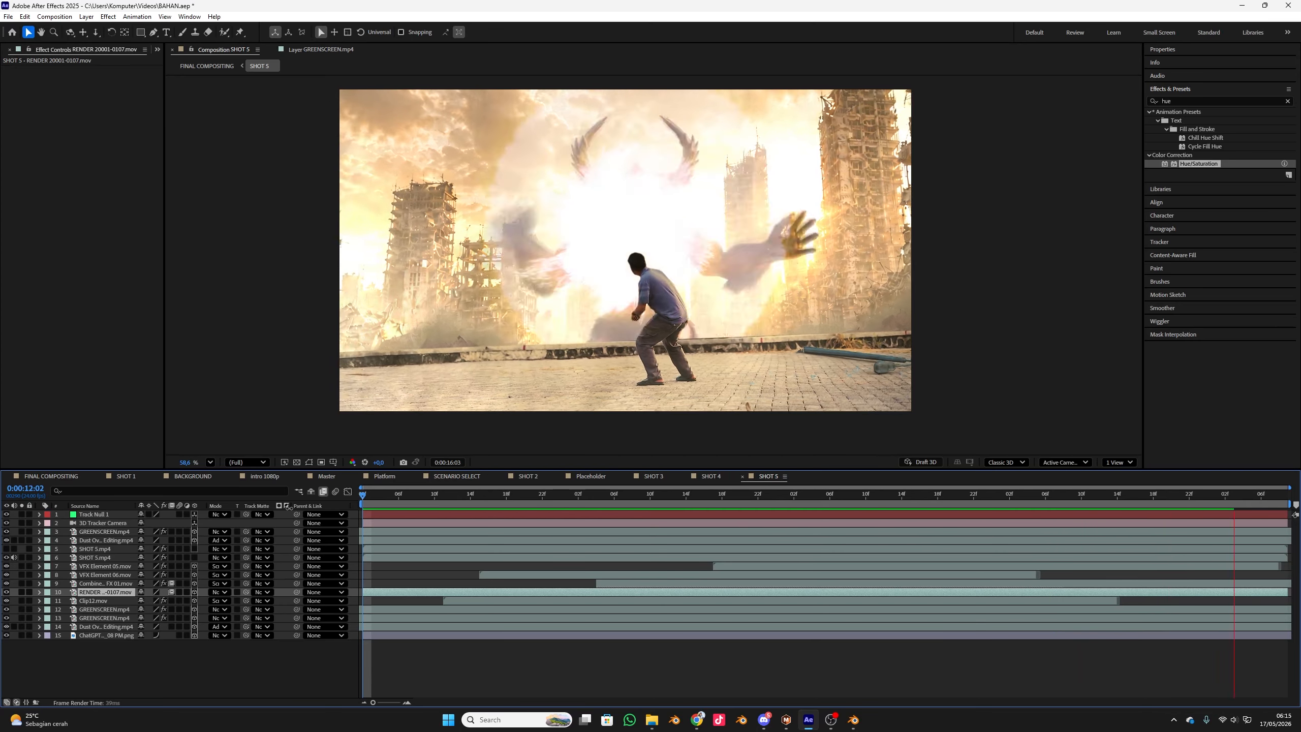
- Set the Combined Energy Explosions FX 01 layer's blending mode to Add and check the explosion up to 0:00:15:00
{"action": "key", "text": "space"}
{"action": "left_click_drag", "start_coordinate": [479, 501], "coordinate": [1004, 498]}
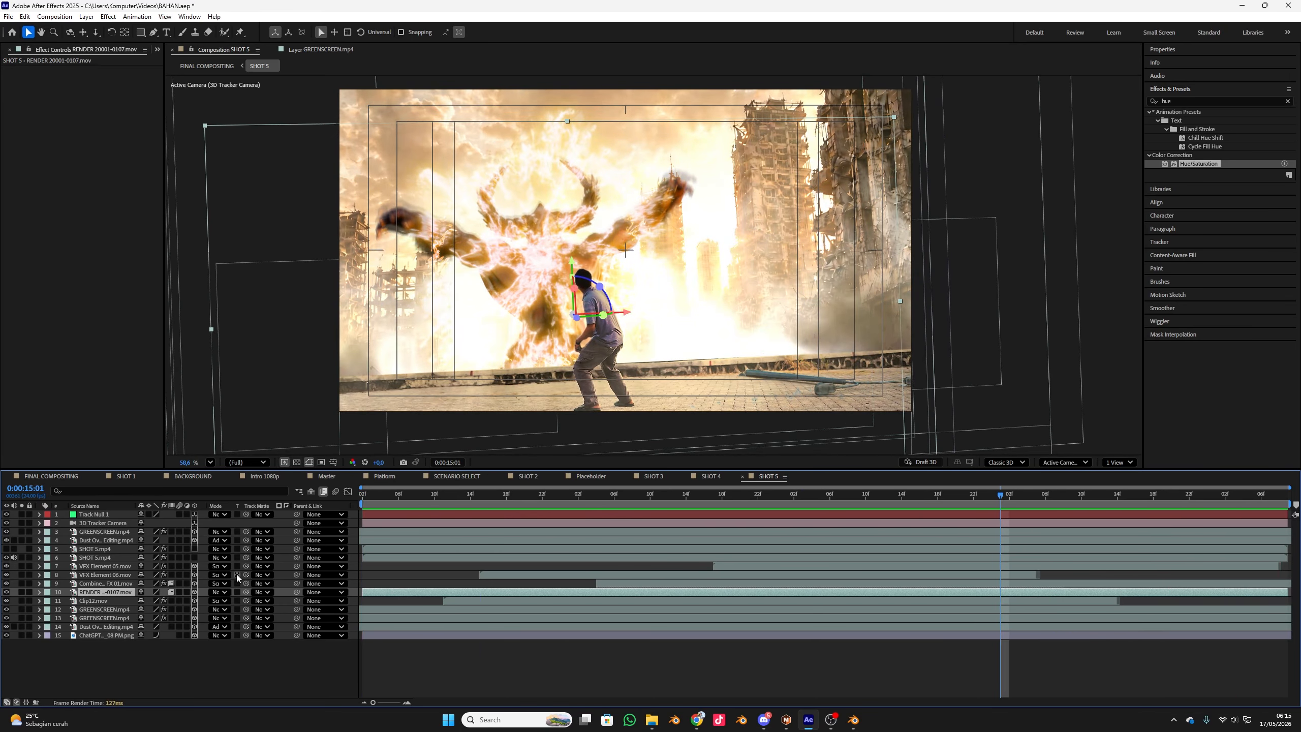
{"action": "left_click", "coordinate": [111, 567]}
{"action": "left_click", "coordinate": [107, 583]}
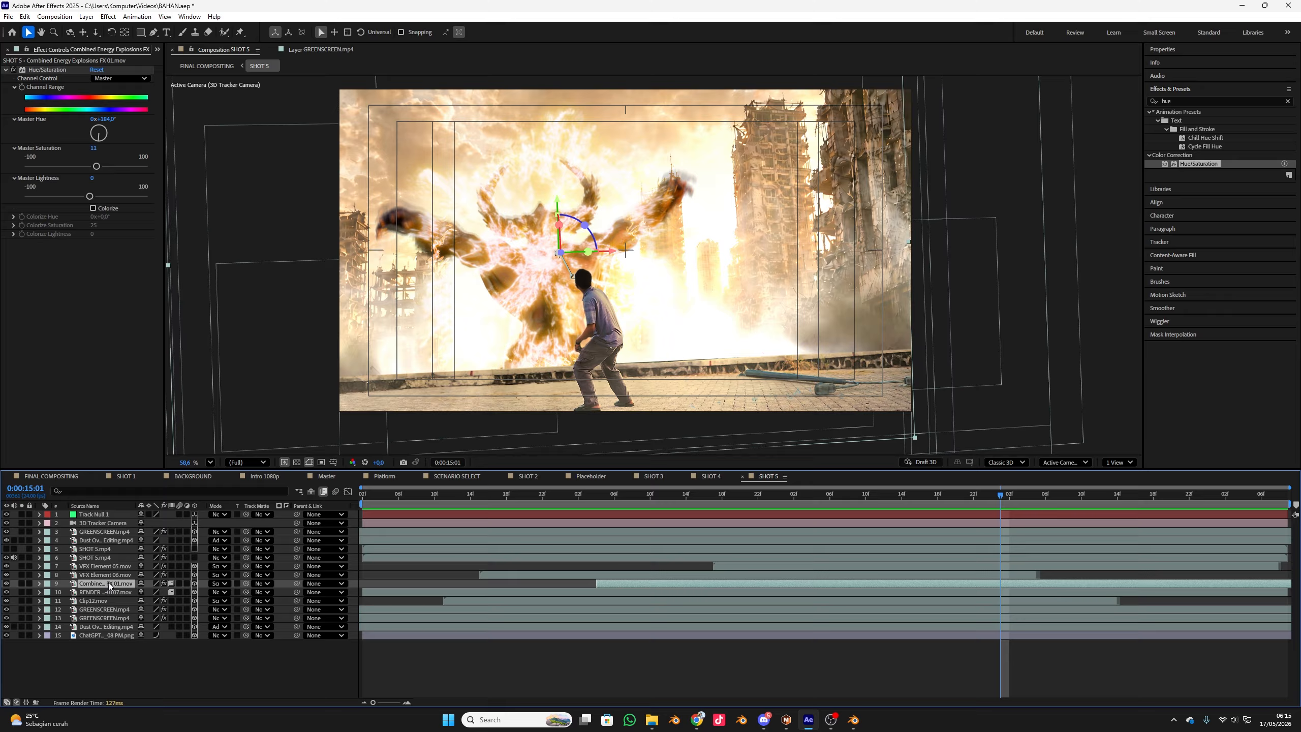
{"action": "left_click", "coordinate": [219, 584]}
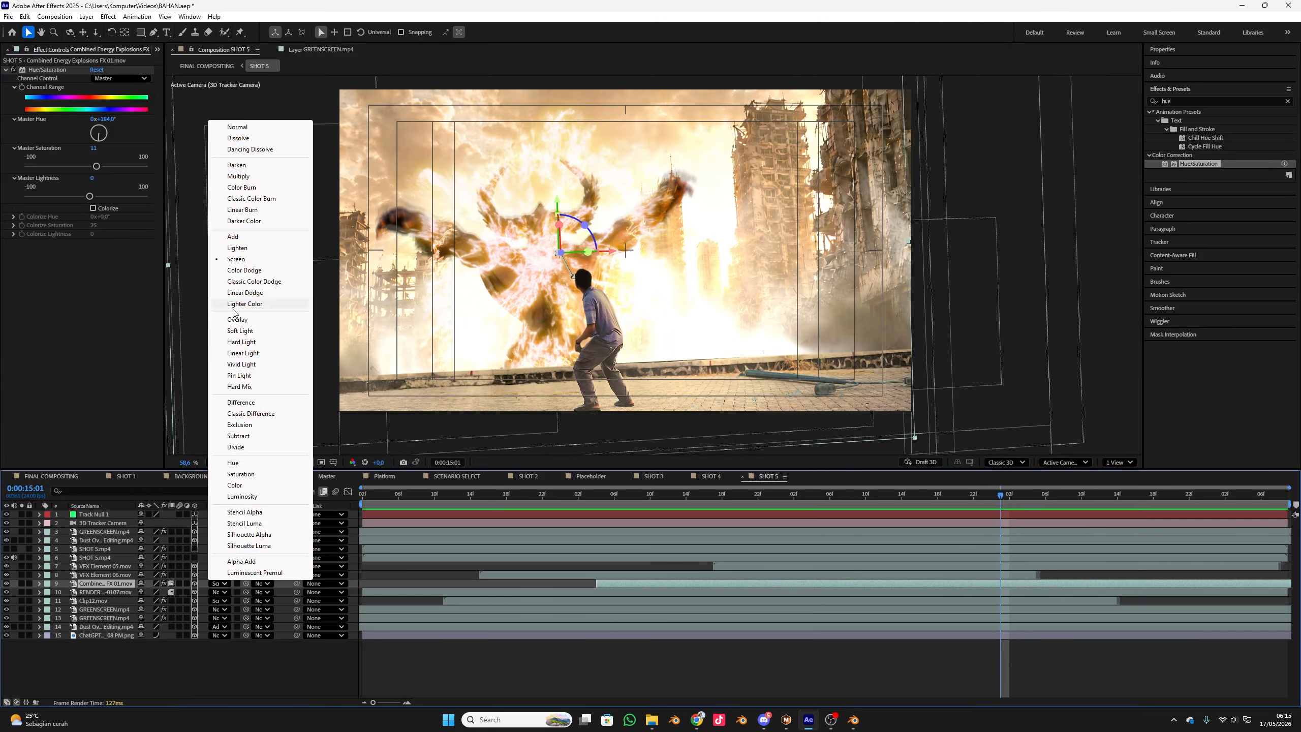
{"action": "left_click", "coordinate": [241, 237]}
{"action": "left_click", "coordinate": [524, 501]}
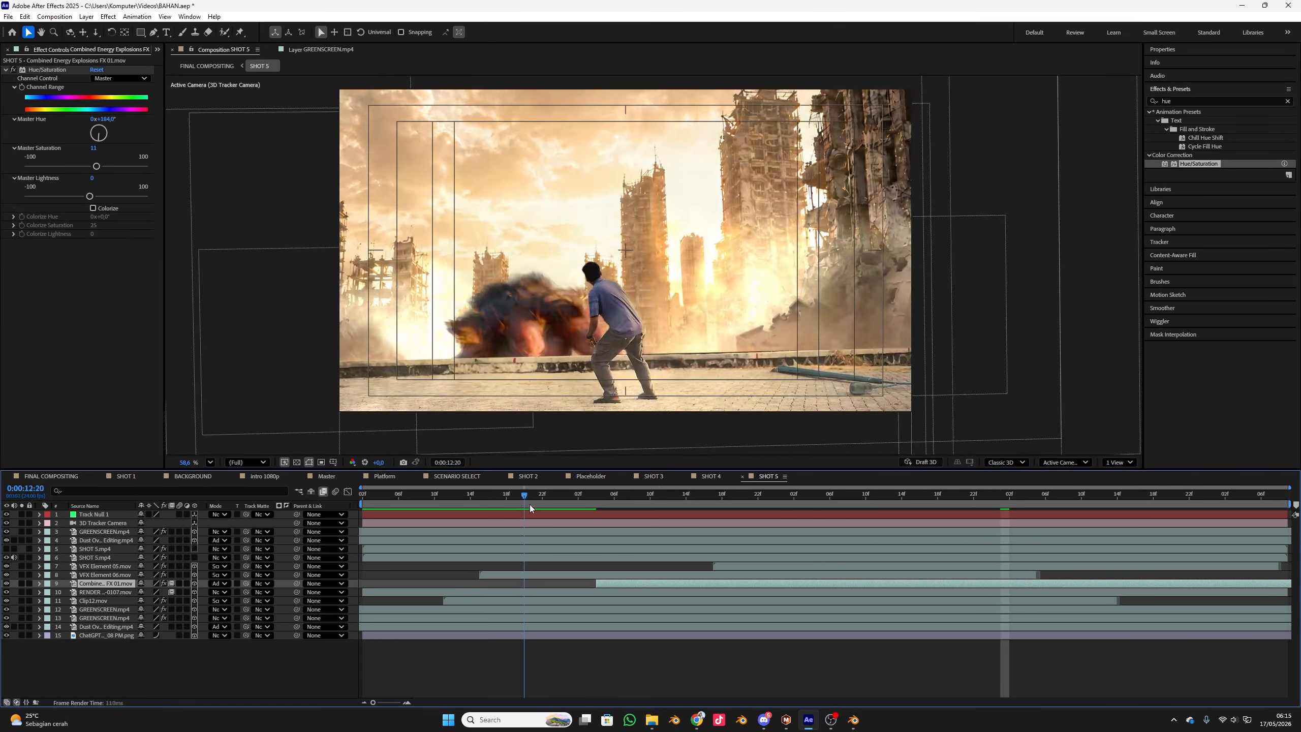
{"action": "left_click_drag", "start_coordinate": [530, 504], "coordinate": [992, 545]}
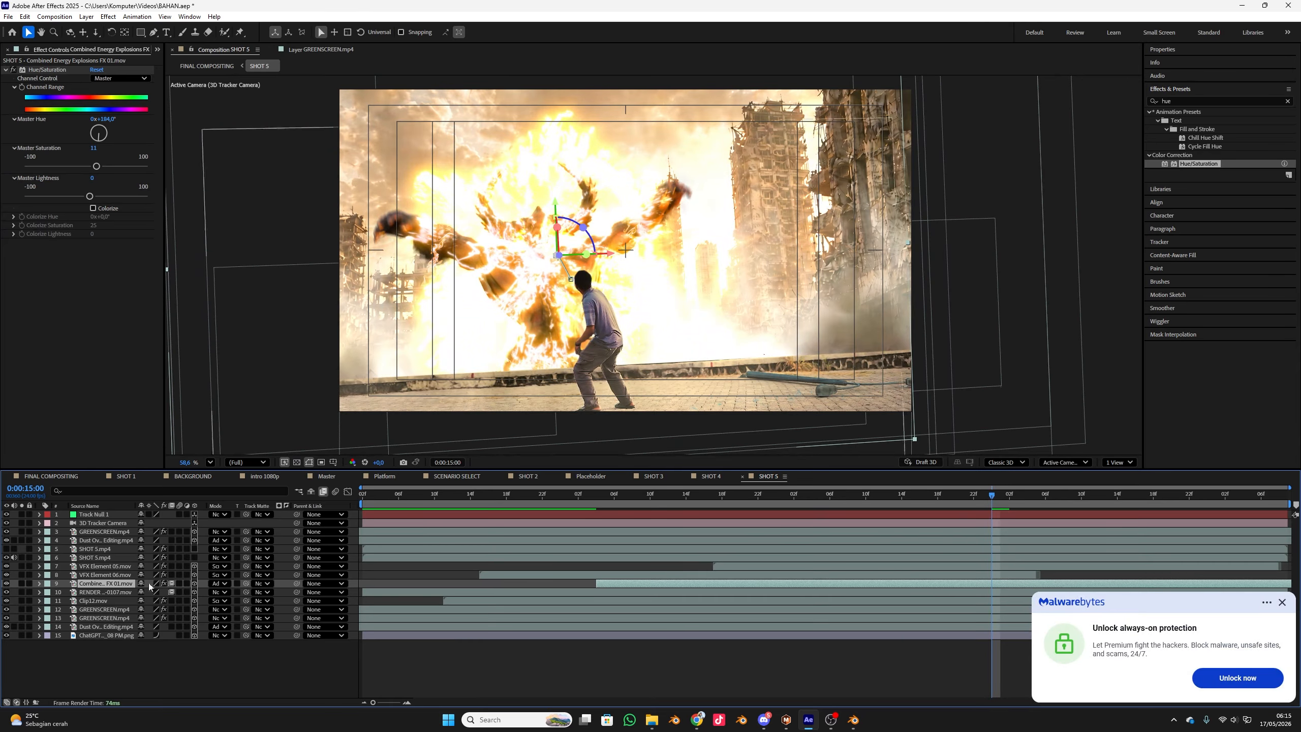
- Set the blending mode of both the VFX Element 05 and VFX Element 06 layers to Add and preview the composition
{"action": "left_click", "coordinate": [142, 574]}
{"action": "left_click", "coordinate": [140, 566], "text": "ctrl"}
{"action": "left_click", "coordinate": [224, 567]}
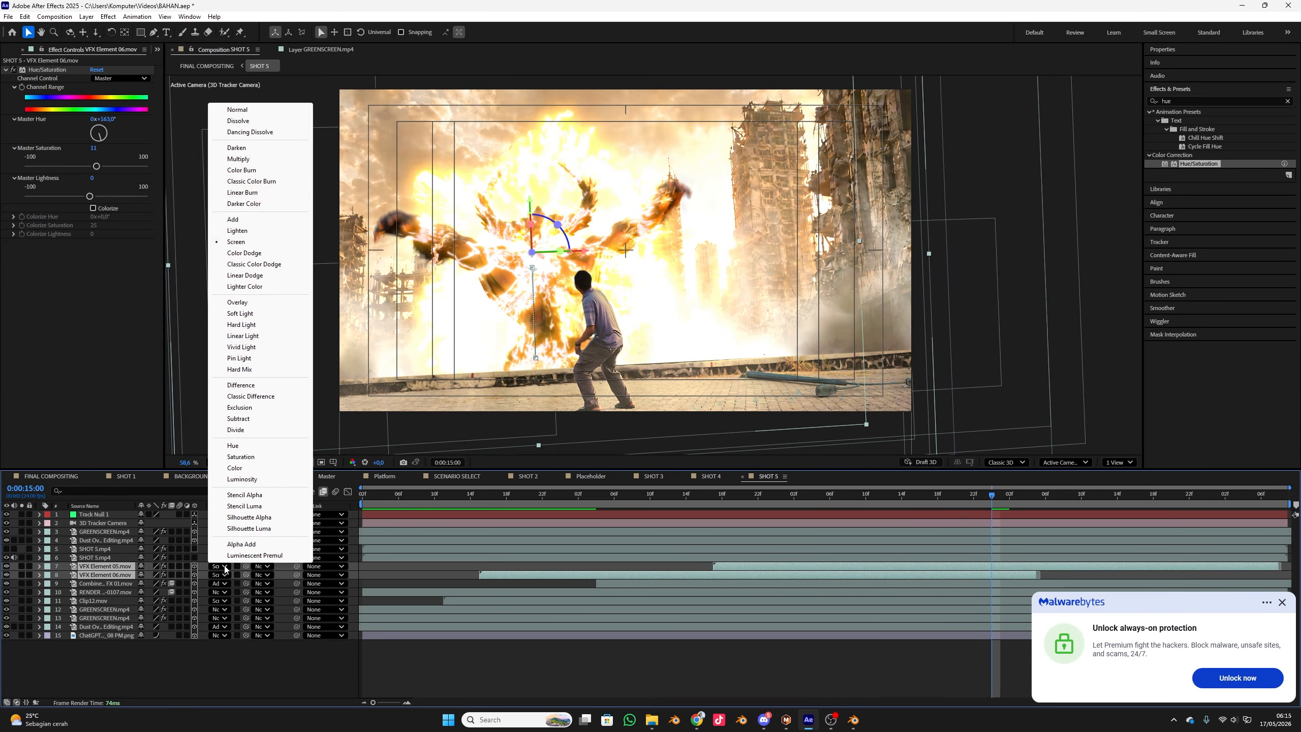
{"action": "left_click", "coordinate": [272, 222]}
{"action": "key", "text": "space"}
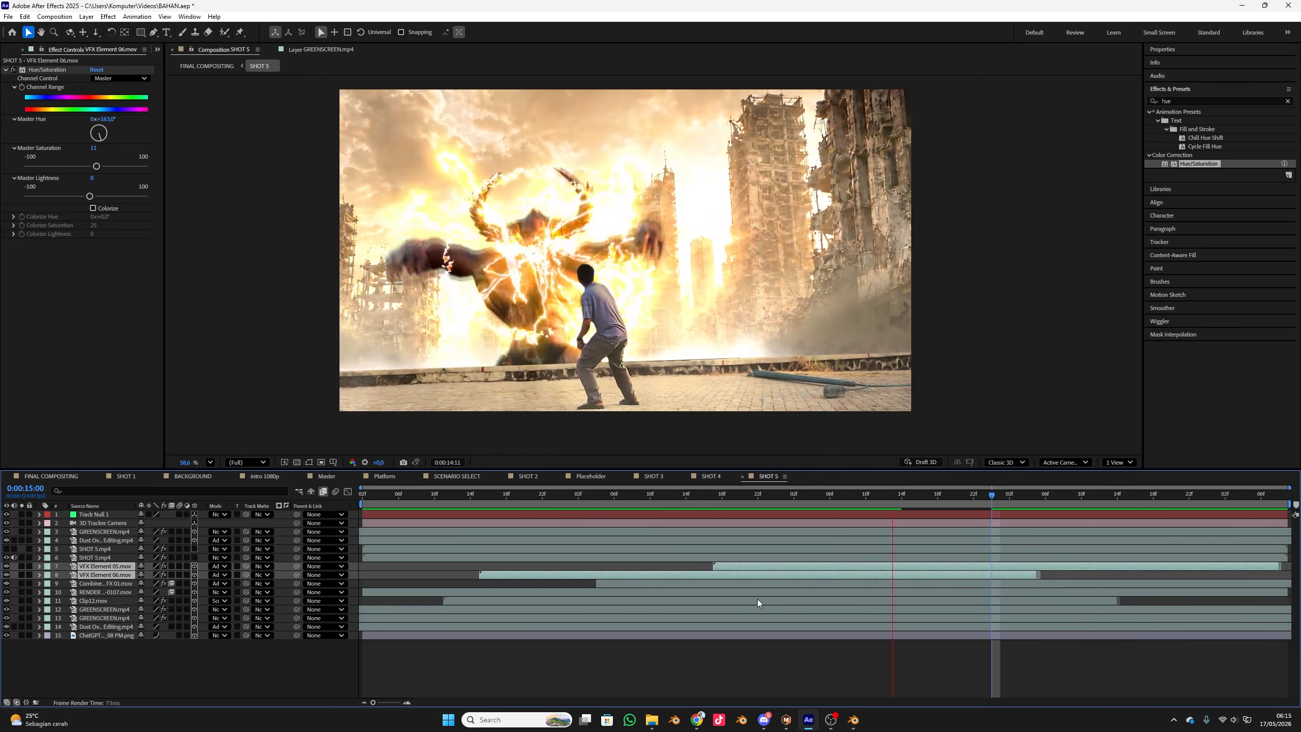
{"action": "key", "text": "space"}
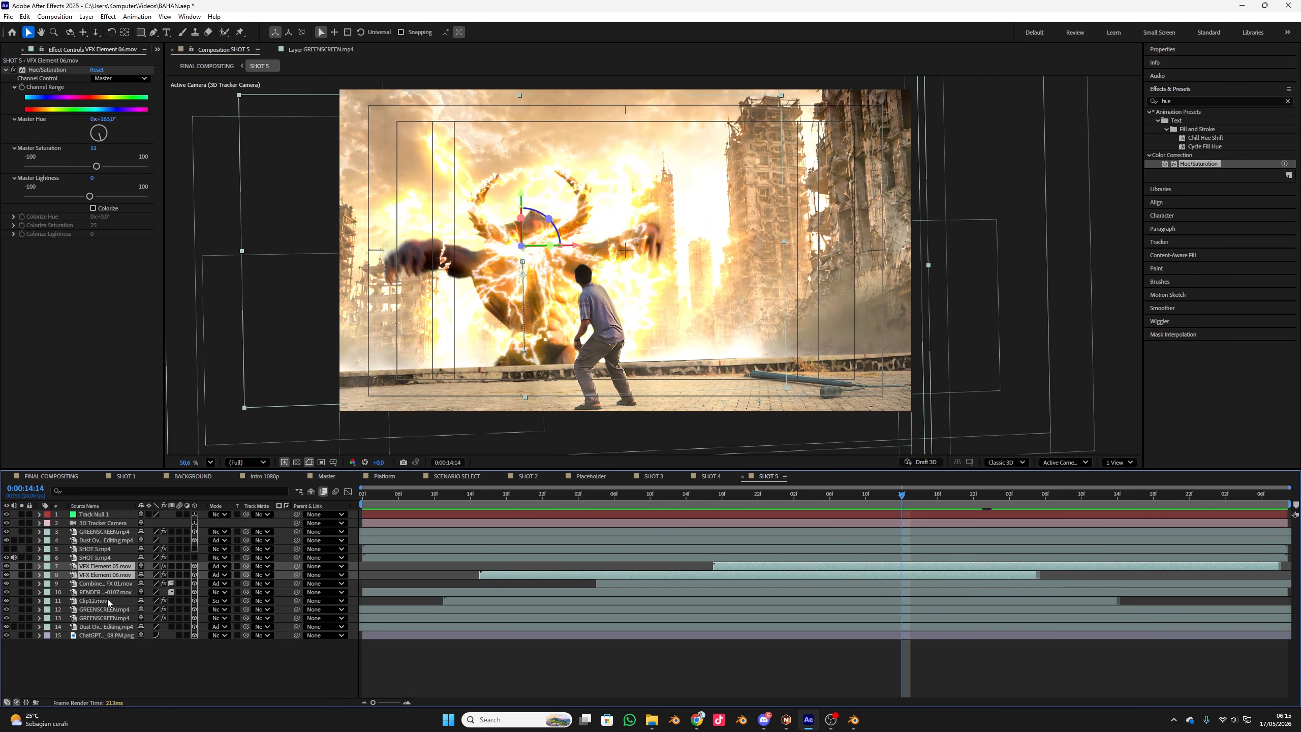
- Set the Clip12.mov layer's blending mode to Add, check it up to 0:00:15:00, and save the project
{"action": "left_click", "coordinate": [107, 602]}
{"action": "left_click", "coordinate": [220, 601]}
{"action": "left_click", "coordinate": [234, 253]}
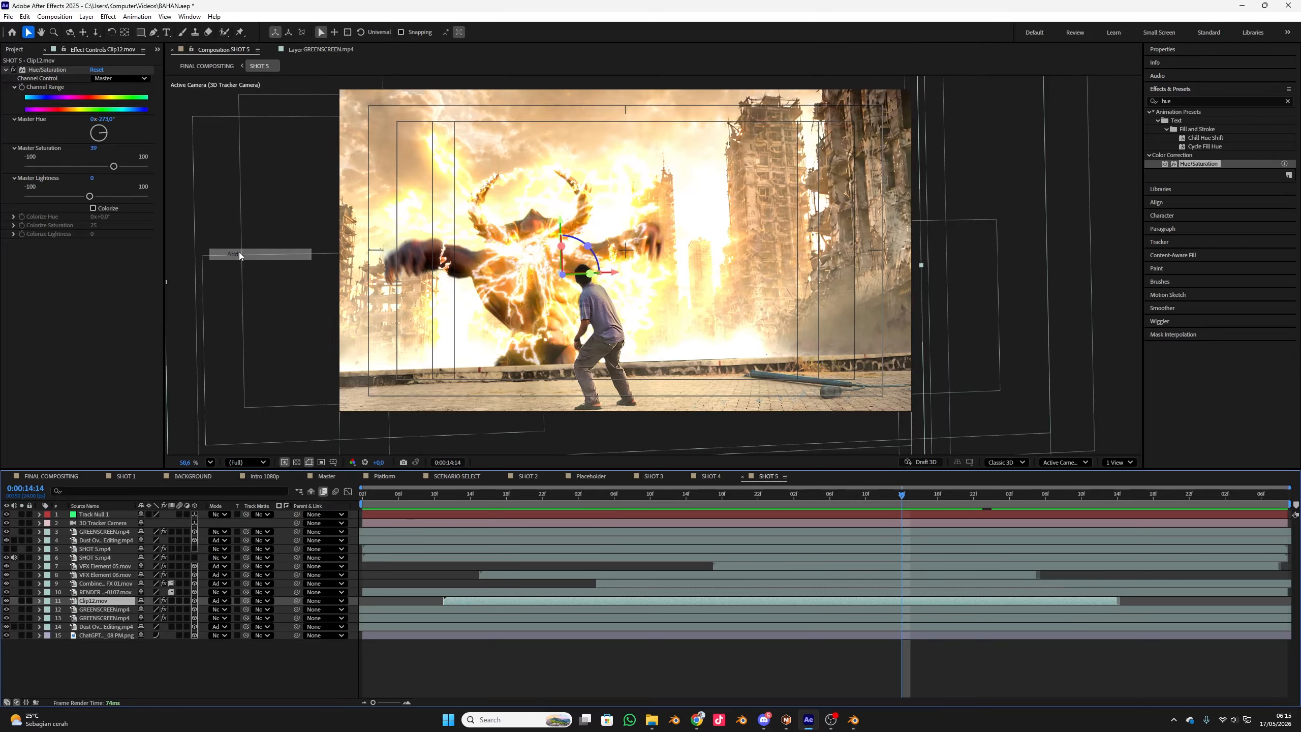
{"action": "left_click_drag", "start_coordinate": [601, 493], "coordinate": [991, 528]}
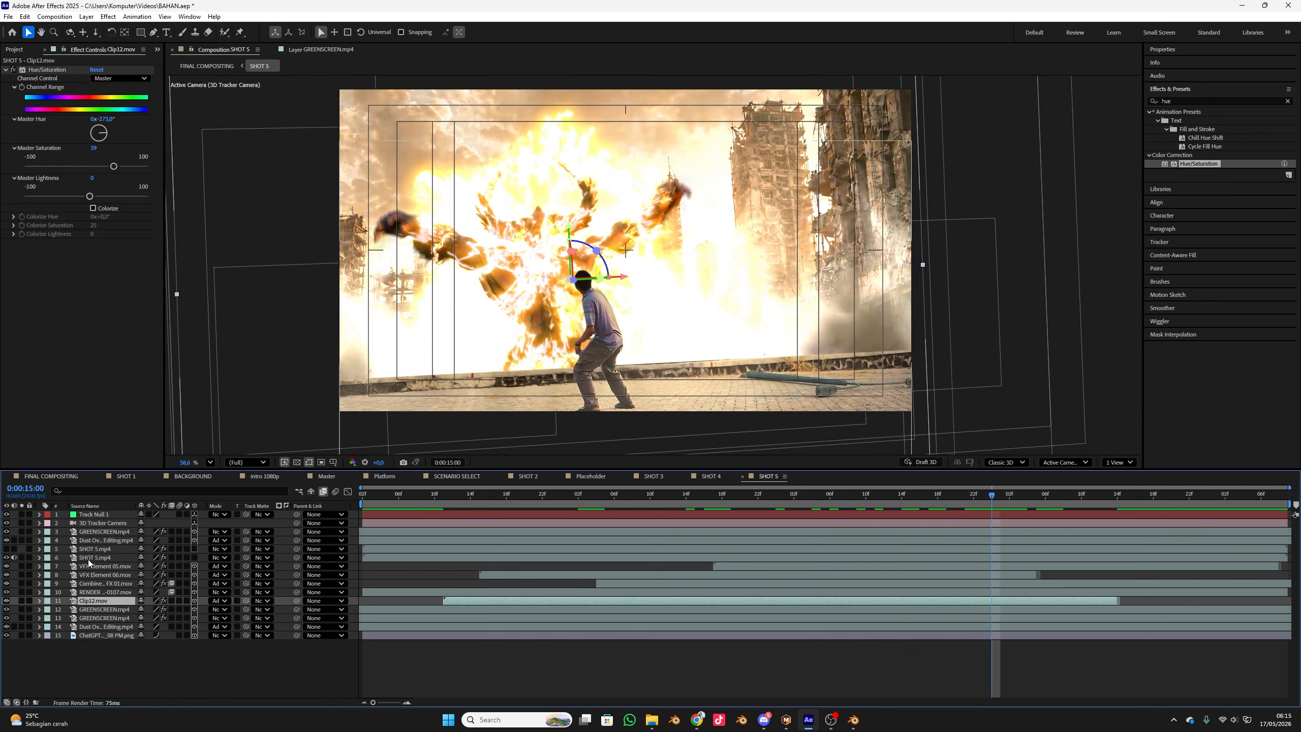
{"action": "left_click", "coordinate": [92, 558]}
{"action": "key", "text": "ctrl+s"}
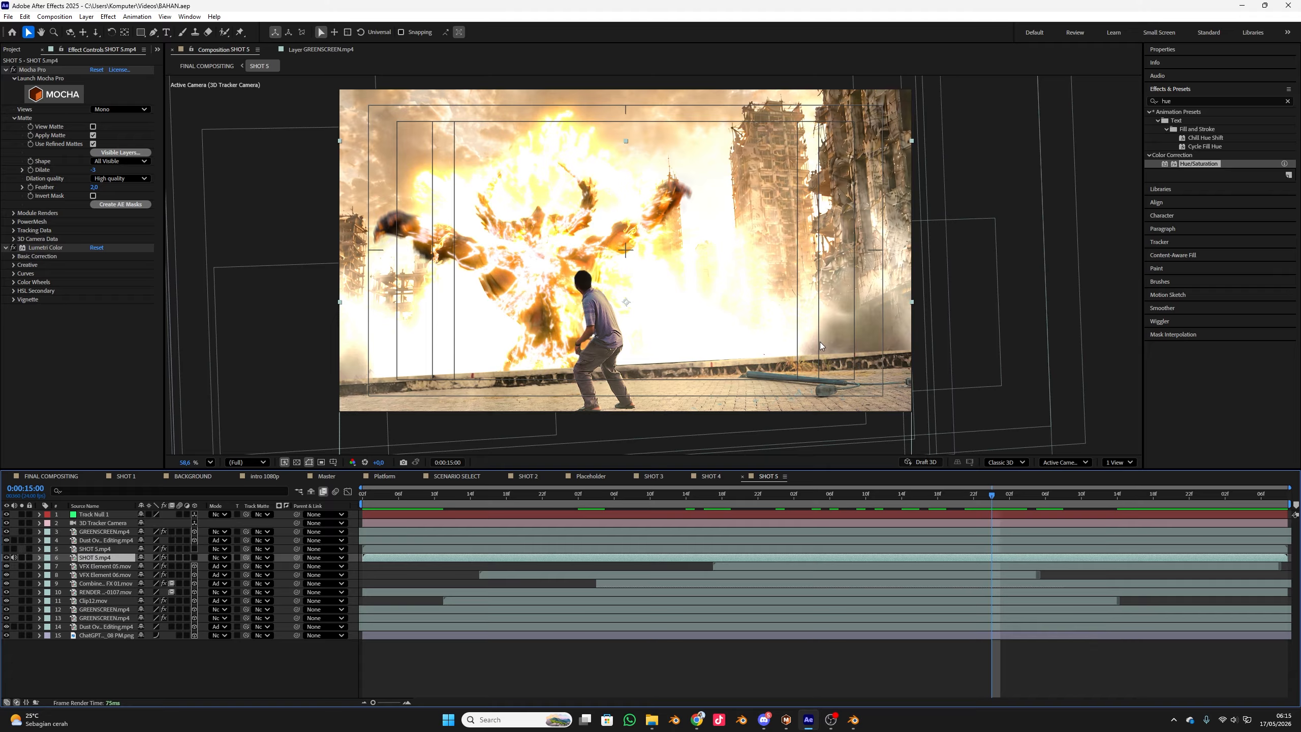
- Preview the full composite and examine the monster's explosion up to 0:00:15:01
{"action": "left_click", "coordinate": [1173, 102]}
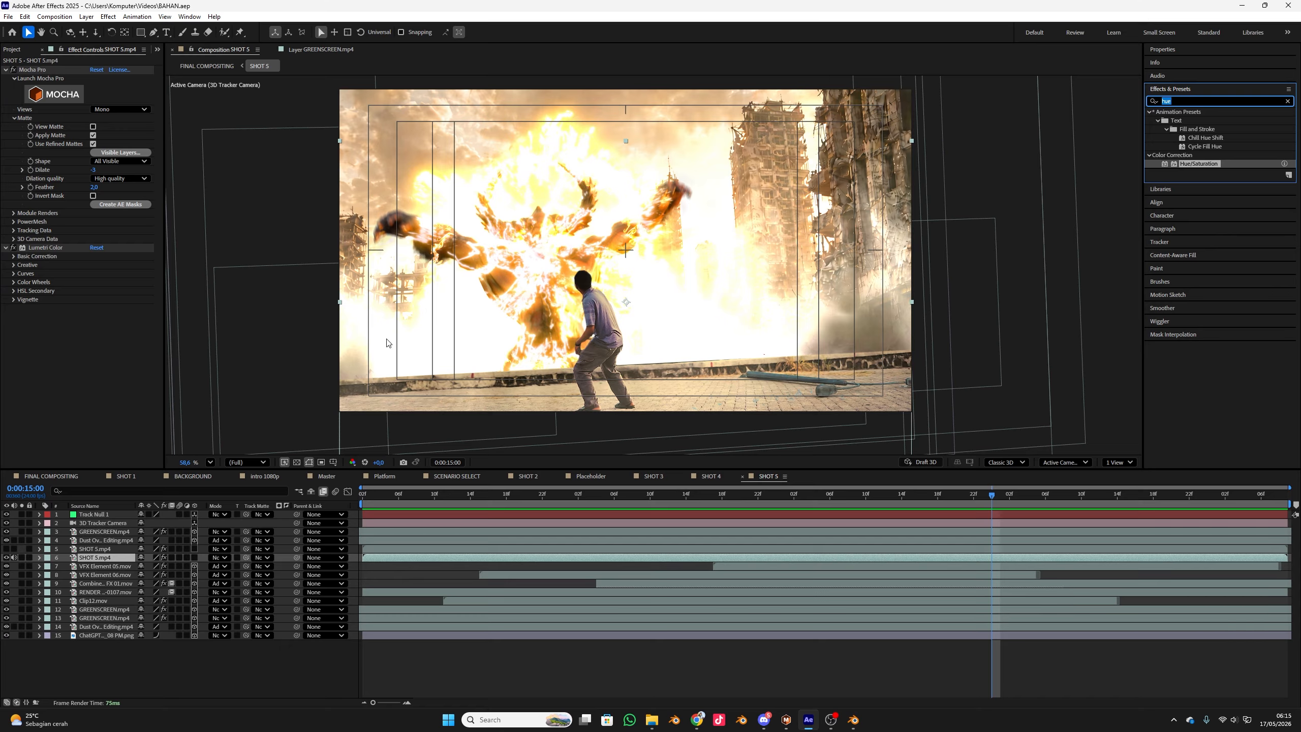
{"action": "left_click", "coordinate": [97, 567]}
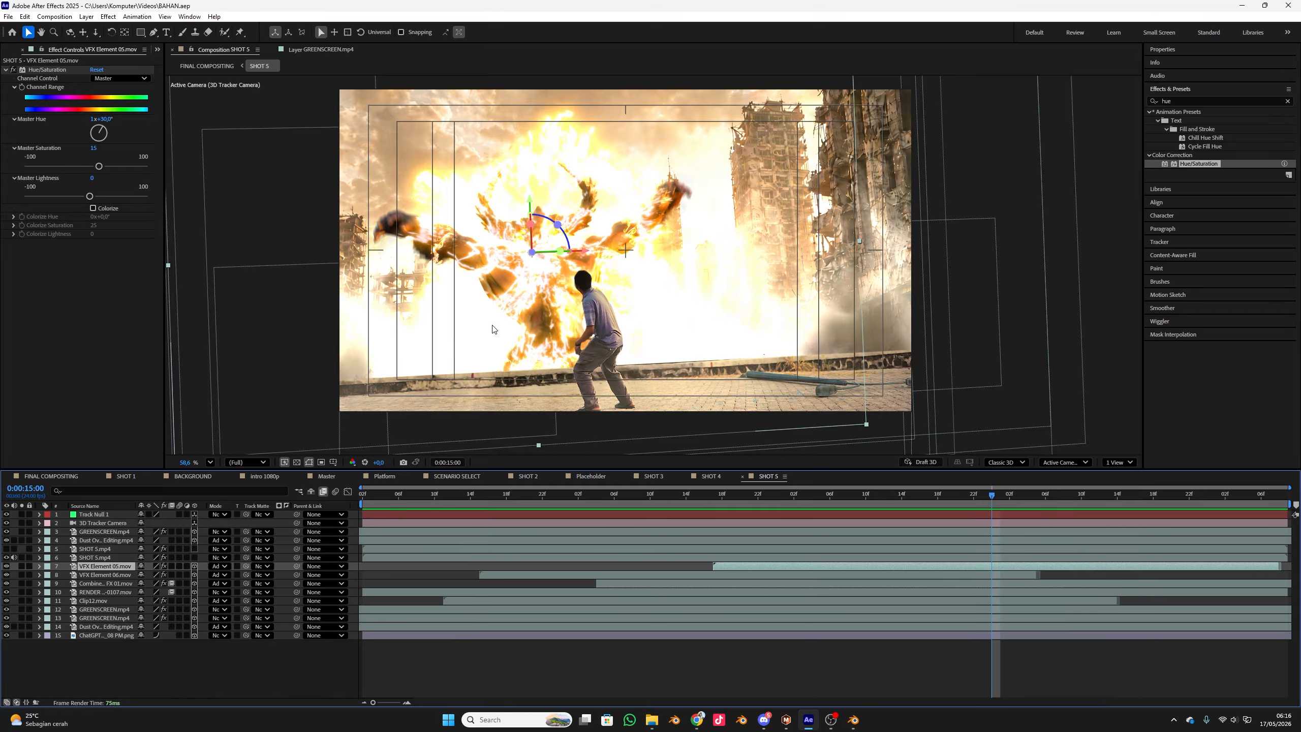
{"action": "left_click_drag", "start_coordinate": [370, 505], "coordinate": [704, 600]}
{"action": "key", "text": "space"}
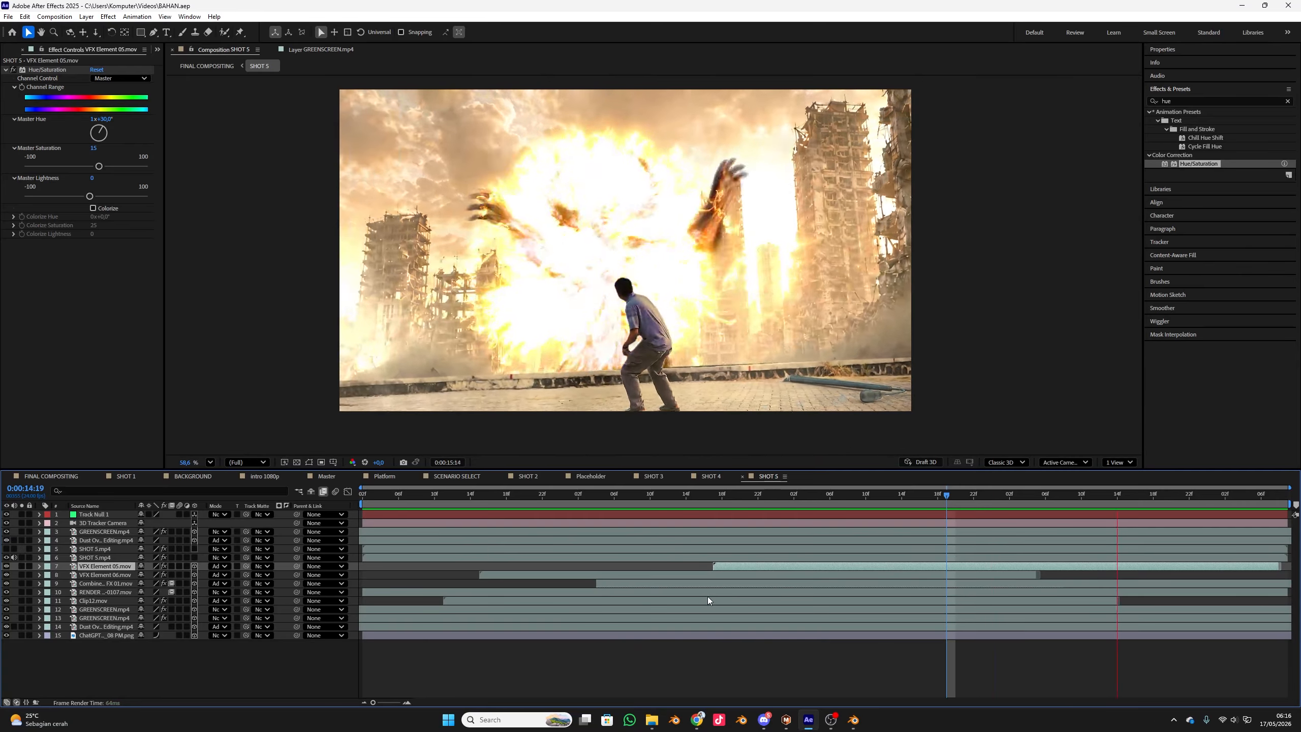
{"action": "key", "text": "space"}
{"action": "left_click_drag", "start_coordinate": [902, 494], "coordinate": [992, 496]}
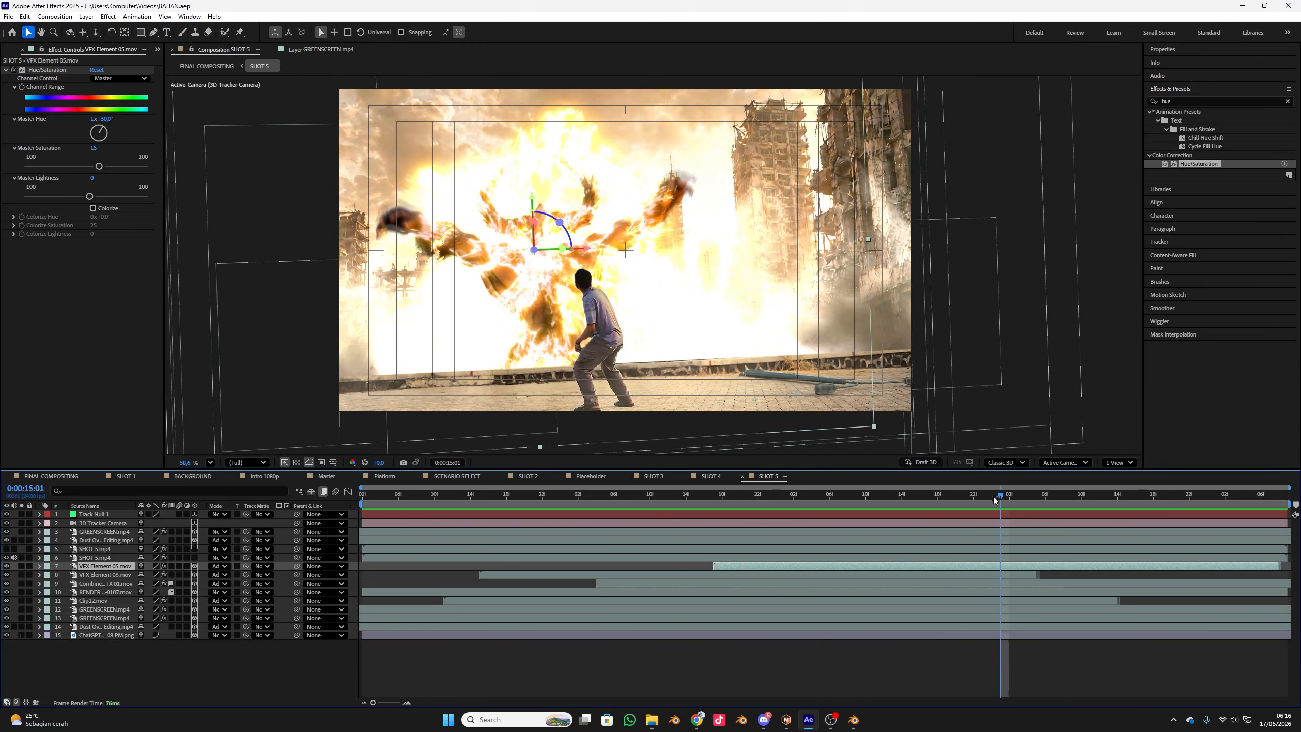
- At 0:00:13:20, enable keyframing for the Lumetri Color Exposure and Contrast on the visible SHOT 5.mp4 layer
{"action": "left_click", "coordinate": [92, 557]}
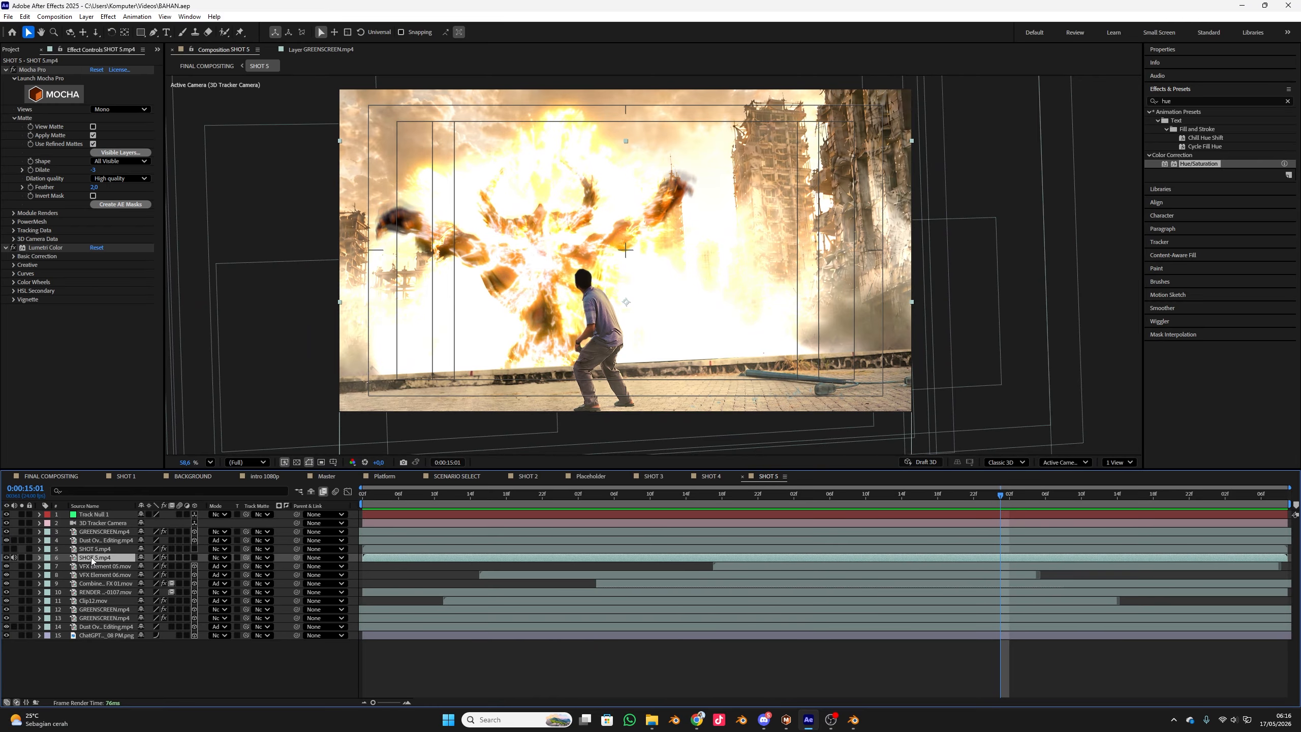
{"action": "left_click", "coordinate": [13, 256]}
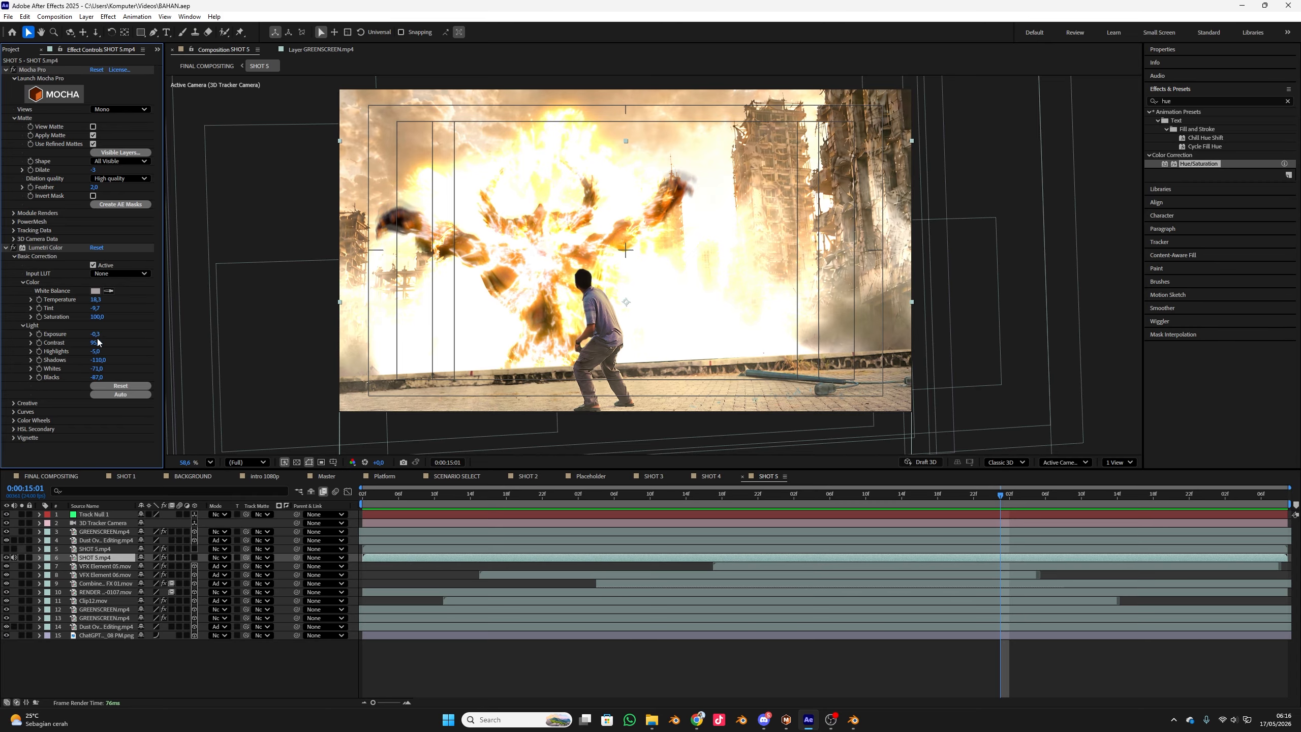
{"action": "left_click_drag", "start_coordinate": [95, 336], "coordinate": [71, 334]}
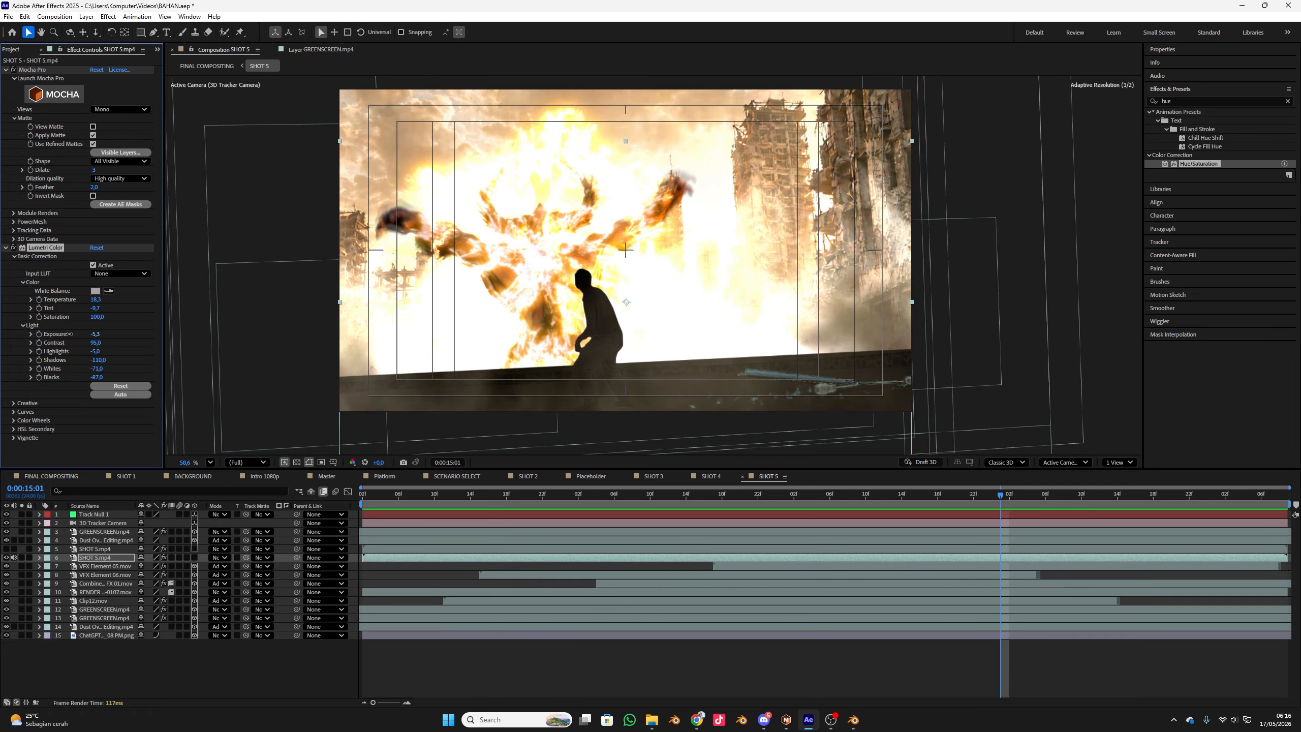
{"action": "key", "text": "ctrl+z"}
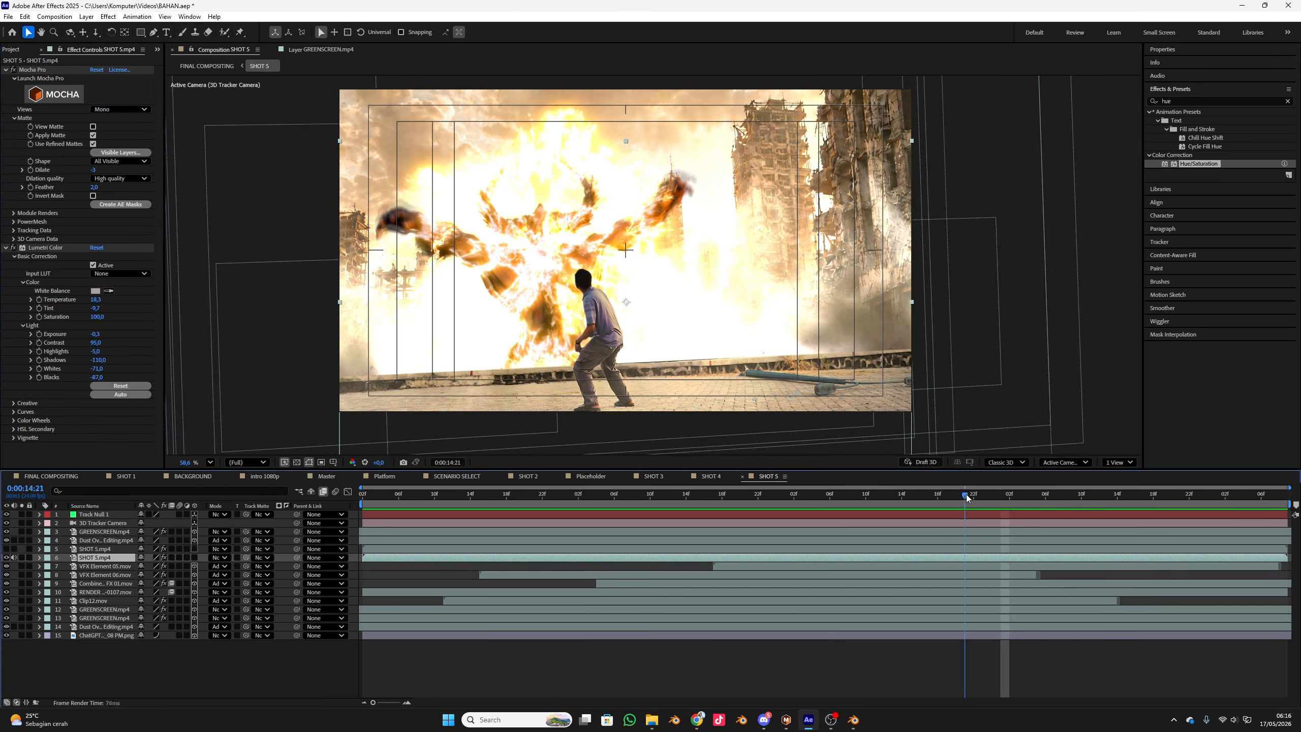
{"action": "left_click_drag", "start_coordinate": [966, 494], "coordinate": [743, 506]}
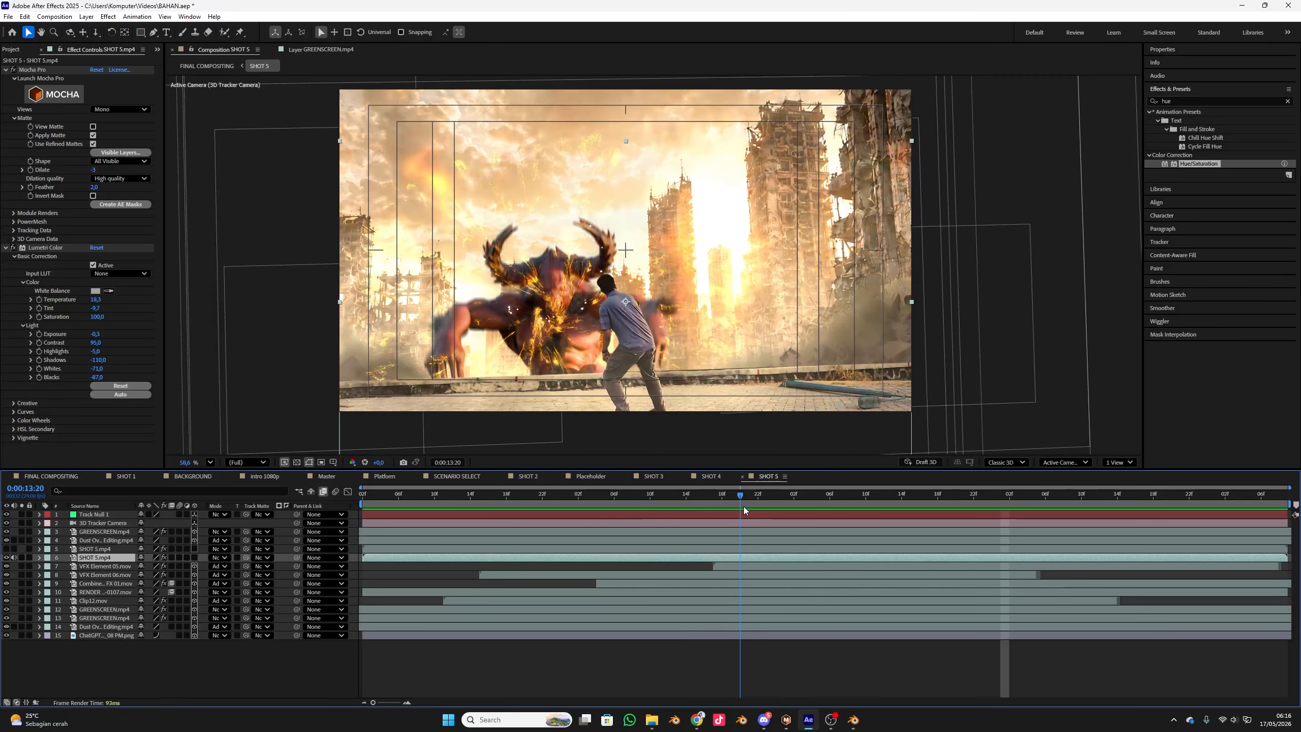
{"action": "left_click", "coordinate": [38, 336]}
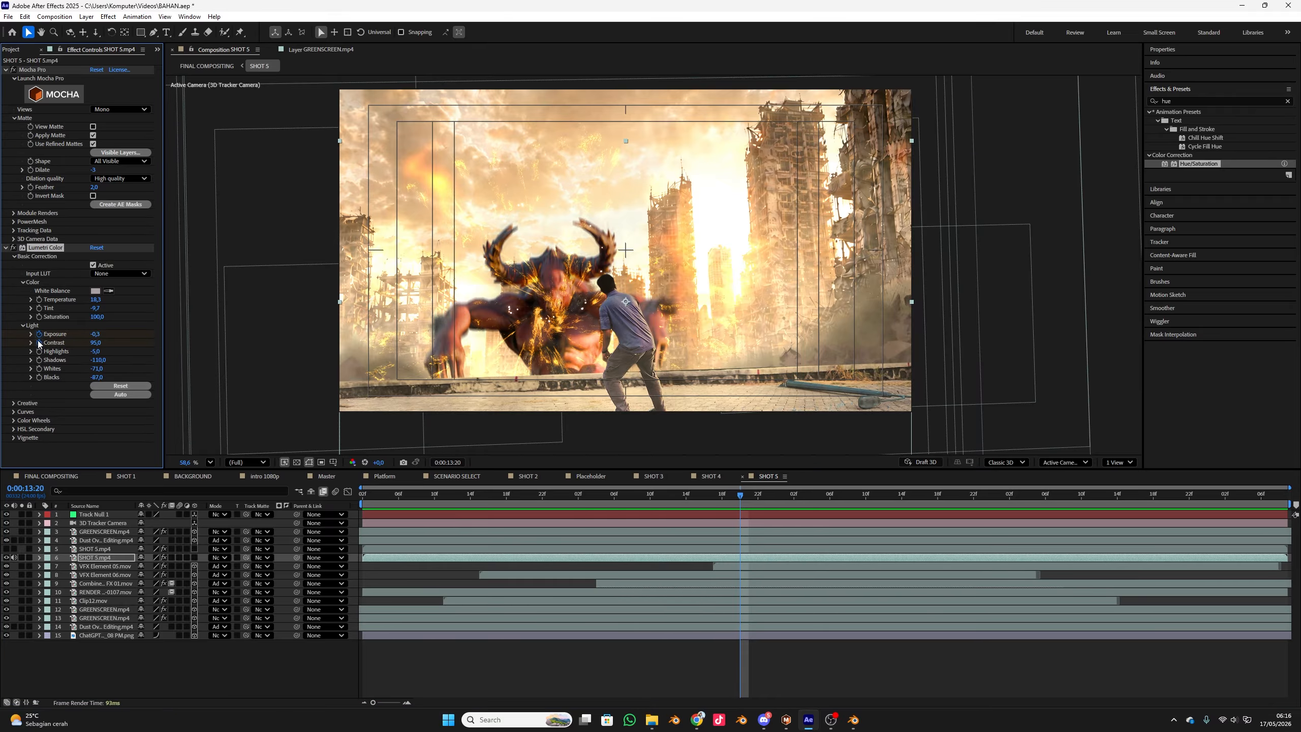
- At 0:00:15:04, set the SHOT 5.mp4 layer's Exposure to -3,5 and Contrast to 150,0, and preview from 0:00:13:22
{"action": "left_click_drag", "start_coordinate": [771, 498], "coordinate": [1037, 505]}
{"action": "left_click_drag", "start_coordinate": [99, 336], "coordinate": [333, 334]}
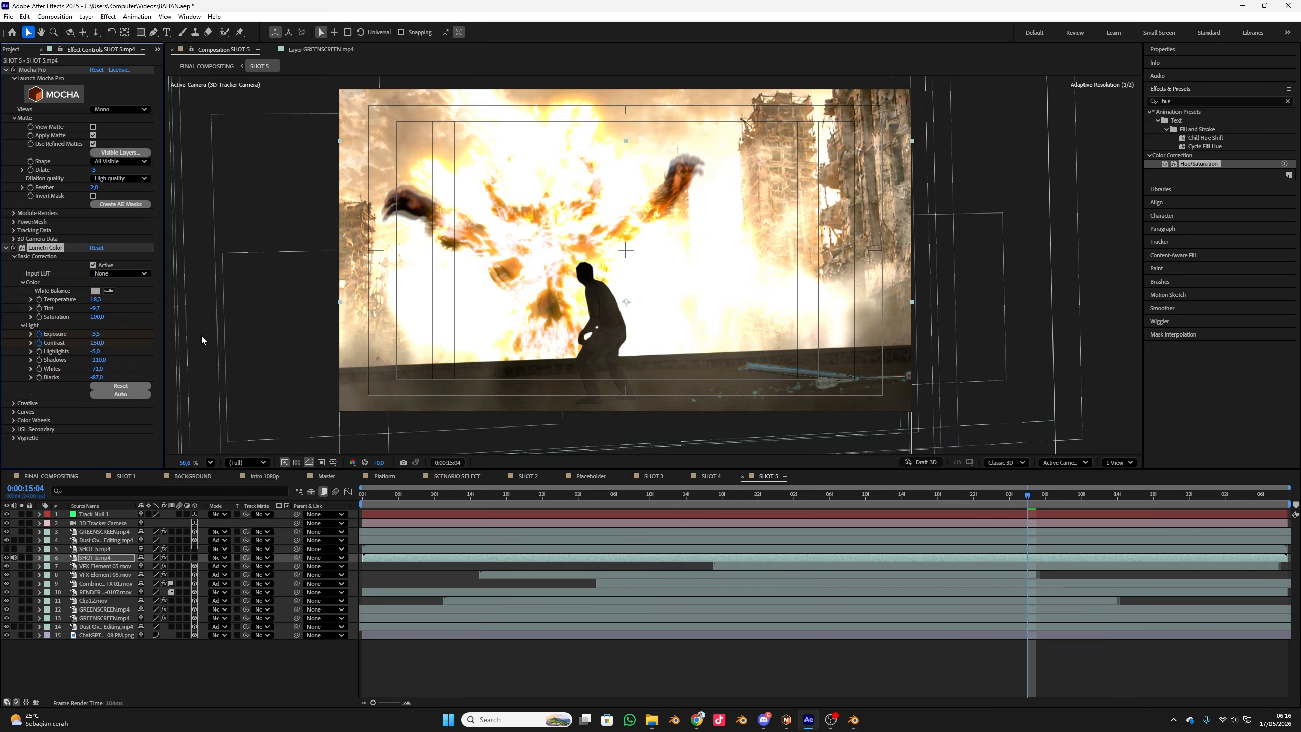
{"action": "left_click_drag", "start_coordinate": [95, 352], "coordinate": [150, 343]}
{"action": "left_click", "coordinate": [761, 498]}
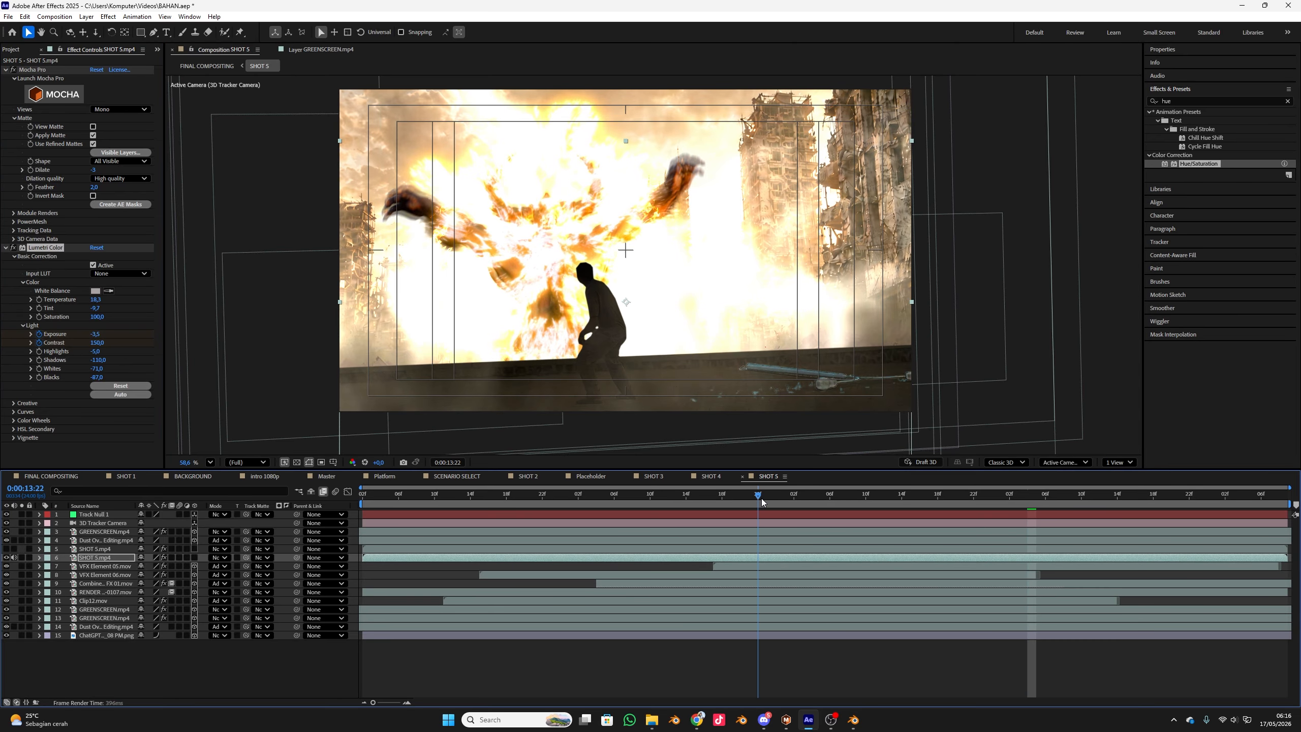
{"action": "key", "text": "space"}
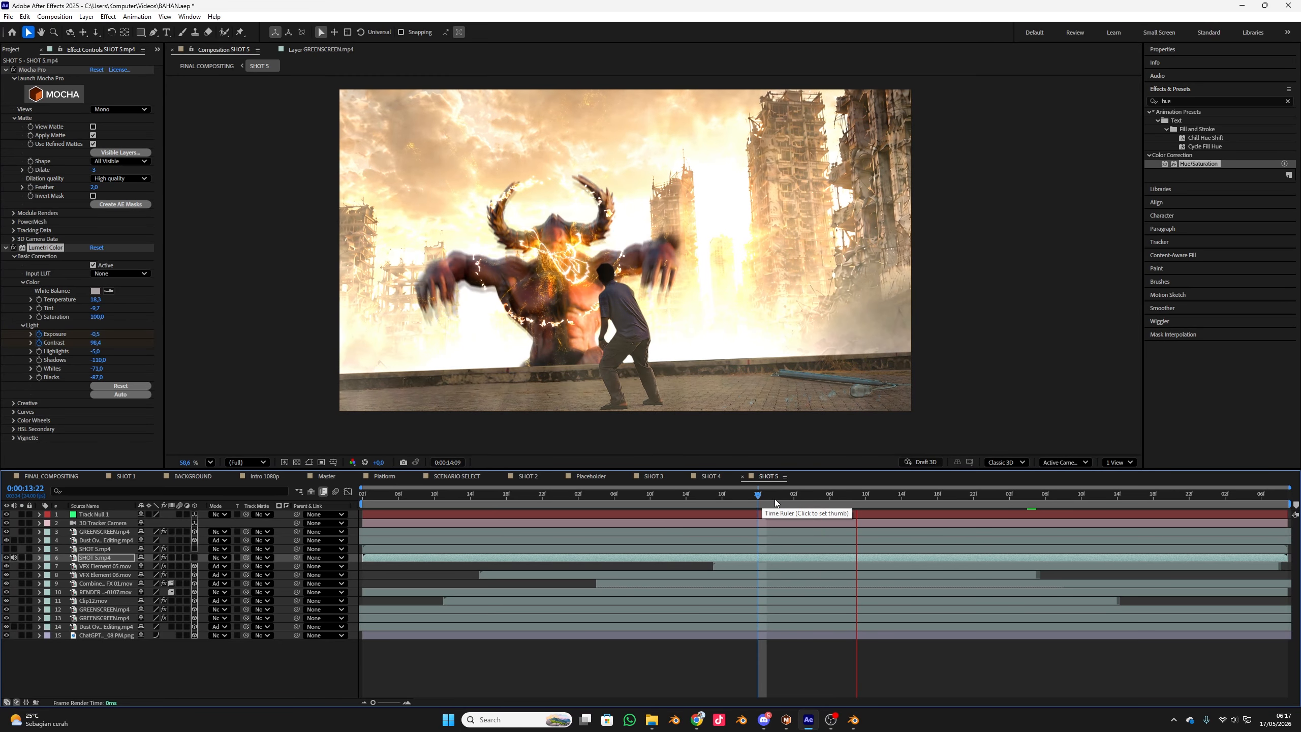
{"action": "key", "text": "space"}
- Set the composition viewer's resolution to Full and preview the darkening of the foreground man again
{"action": "left_click", "coordinate": [243, 465]}
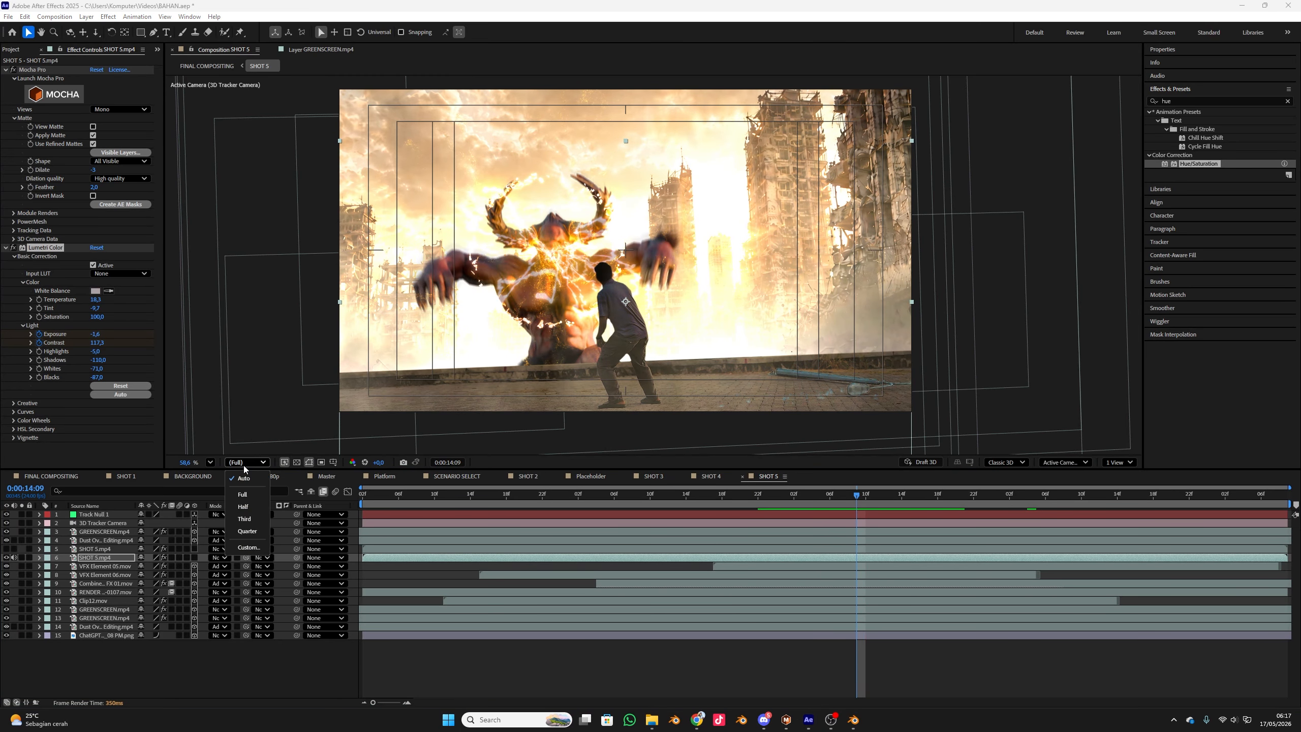
{"action": "left_click", "coordinate": [251, 493]}
{"action": "key", "text": "space"}
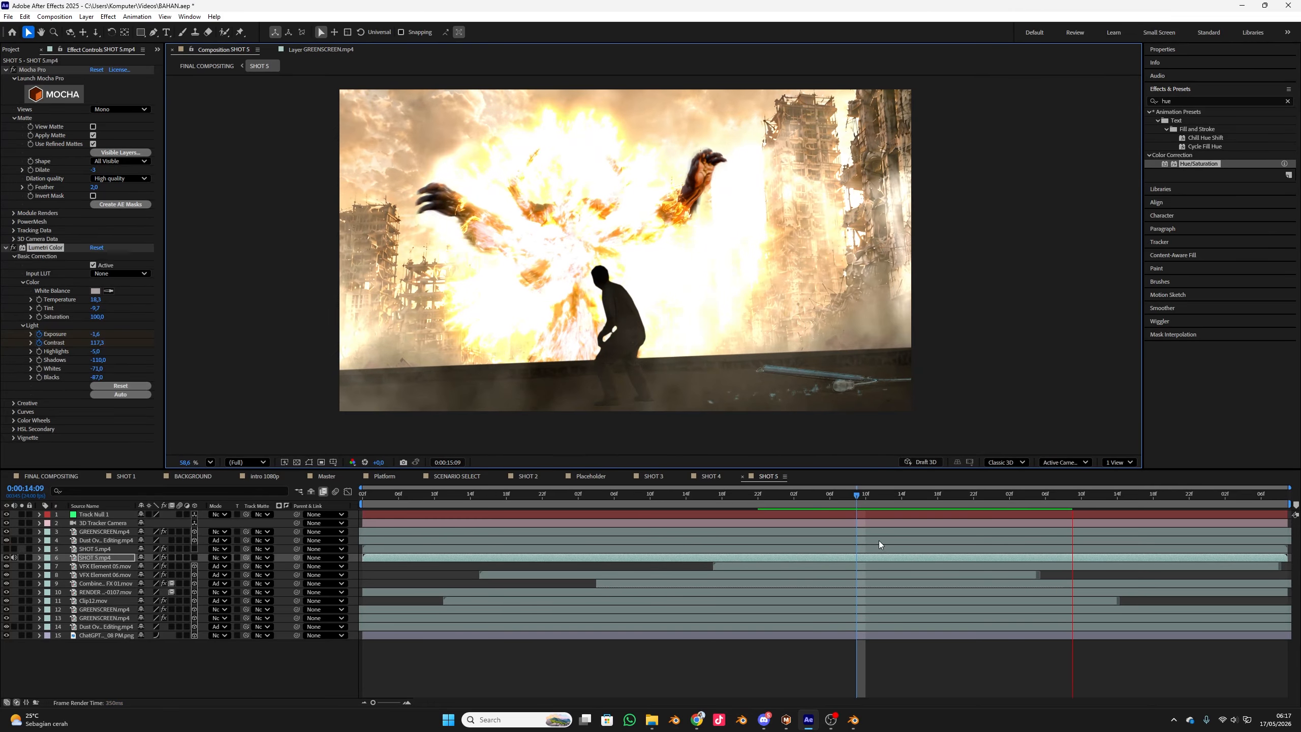
{"action": "key", "text": "space"}
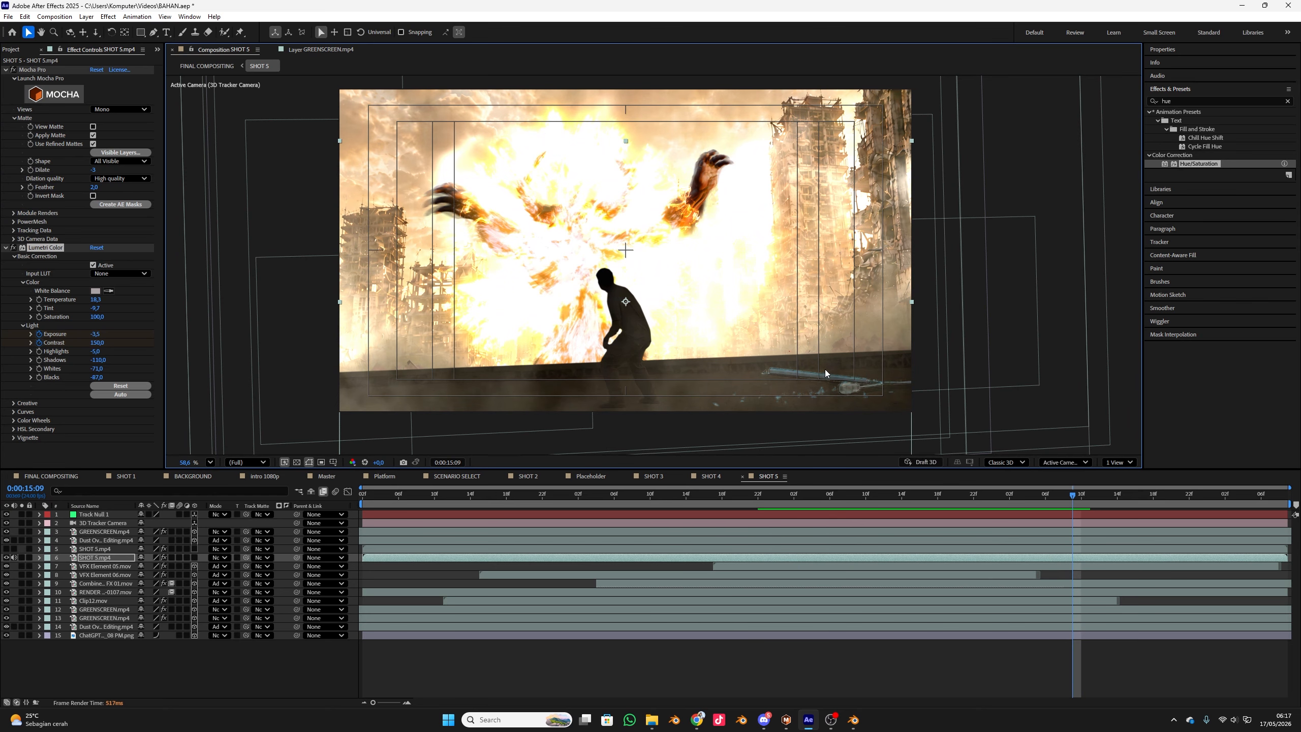
{"action": "key", "text": "space"}
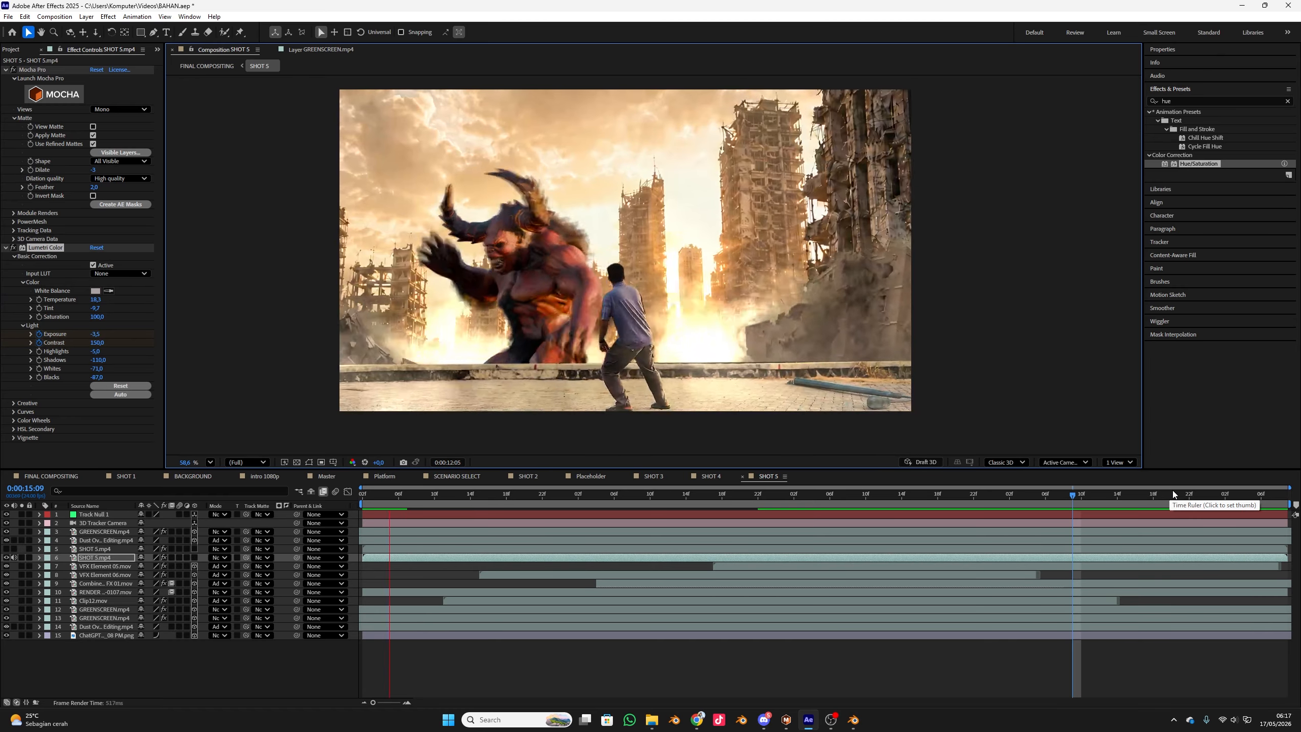
- At 0:00:16:08, lower the SHOT 5.mp4 layer's Contrast to about -114 and raise its Exposure to about 2
{"action": "left_click", "coordinate": [1189, 493]}
{"action": "left_click_drag", "start_coordinate": [1197, 513], "coordinate": [1287, 504]}
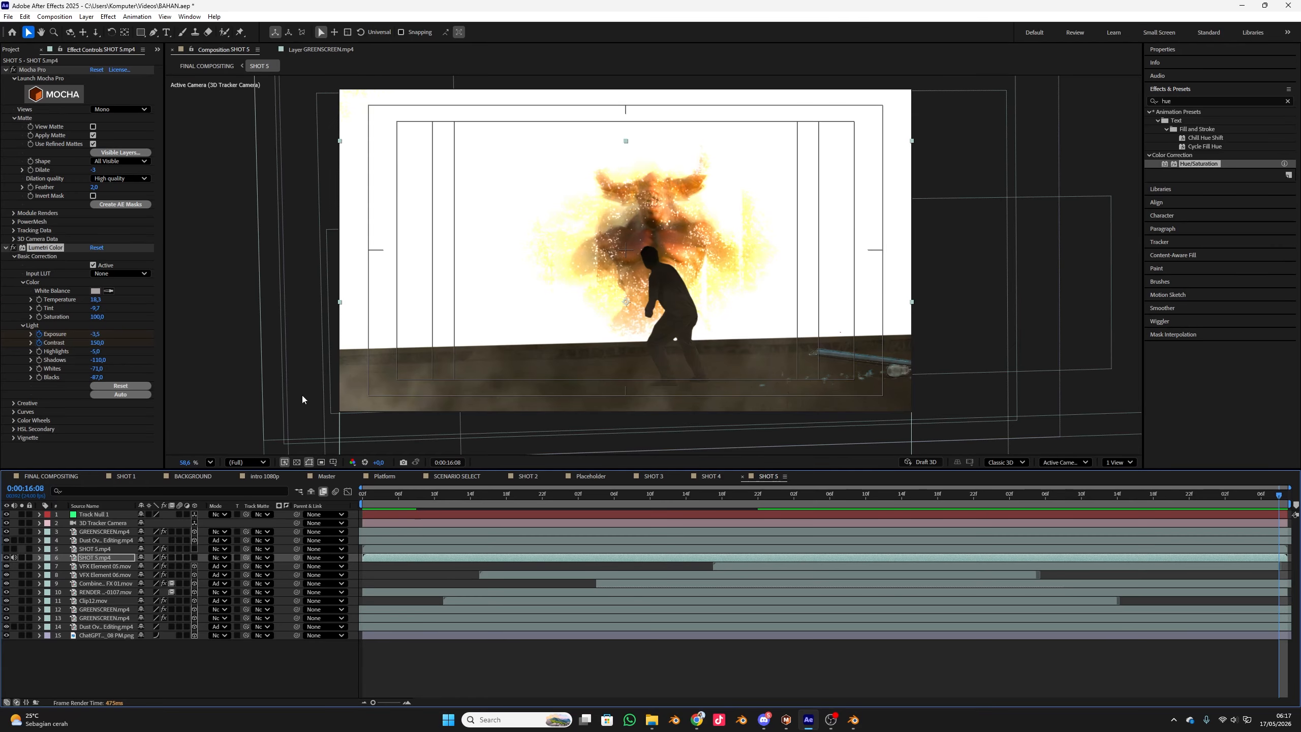
{"action": "left_click_drag", "start_coordinate": [96, 342], "coordinate": [71, 343]}
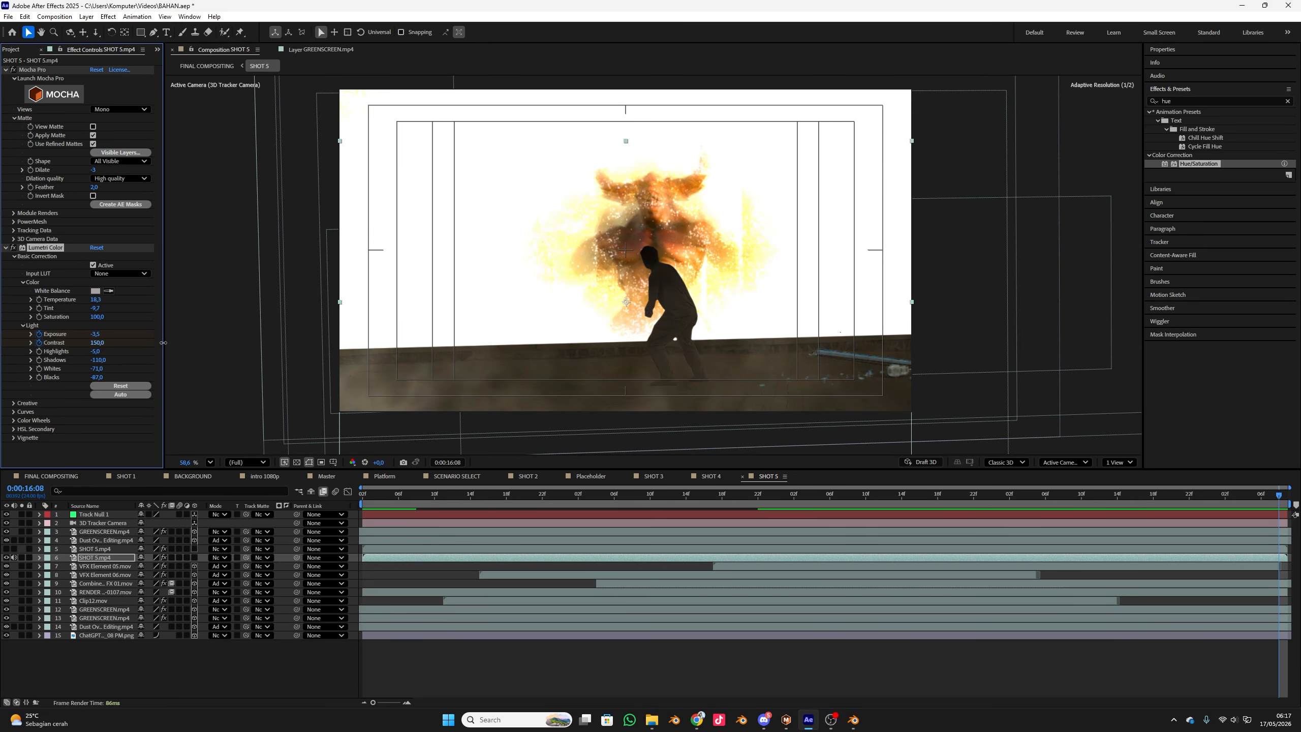
{"action": "left_click_drag", "start_coordinate": [198, 340], "coordinate": [67, 346]}
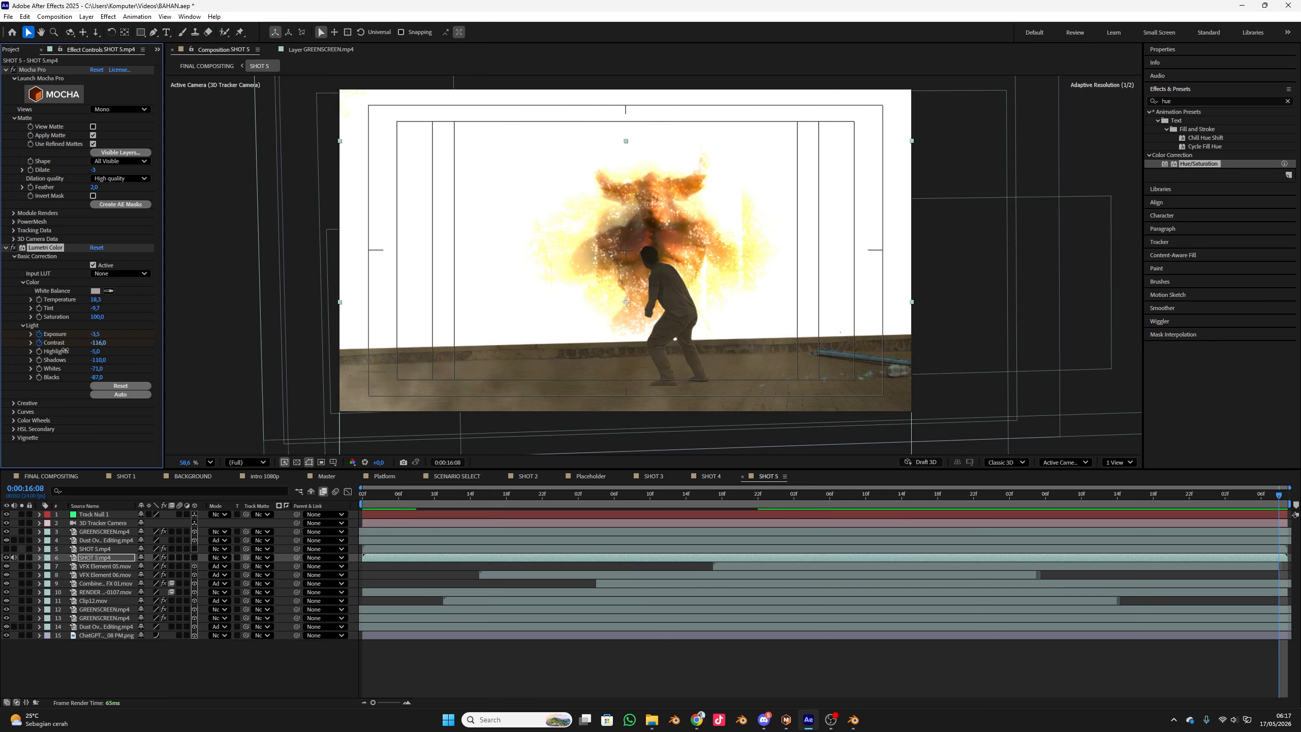
{"action": "mouse_move", "coordinate": [76, 334]}
{"action": "left_mouse_down"}
{"action": "mouse_move", "coordinate": [64, 334]}
{"action": "mouse_move", "coordinate": [103, 334]}
{"action": "left_mouse_up"}
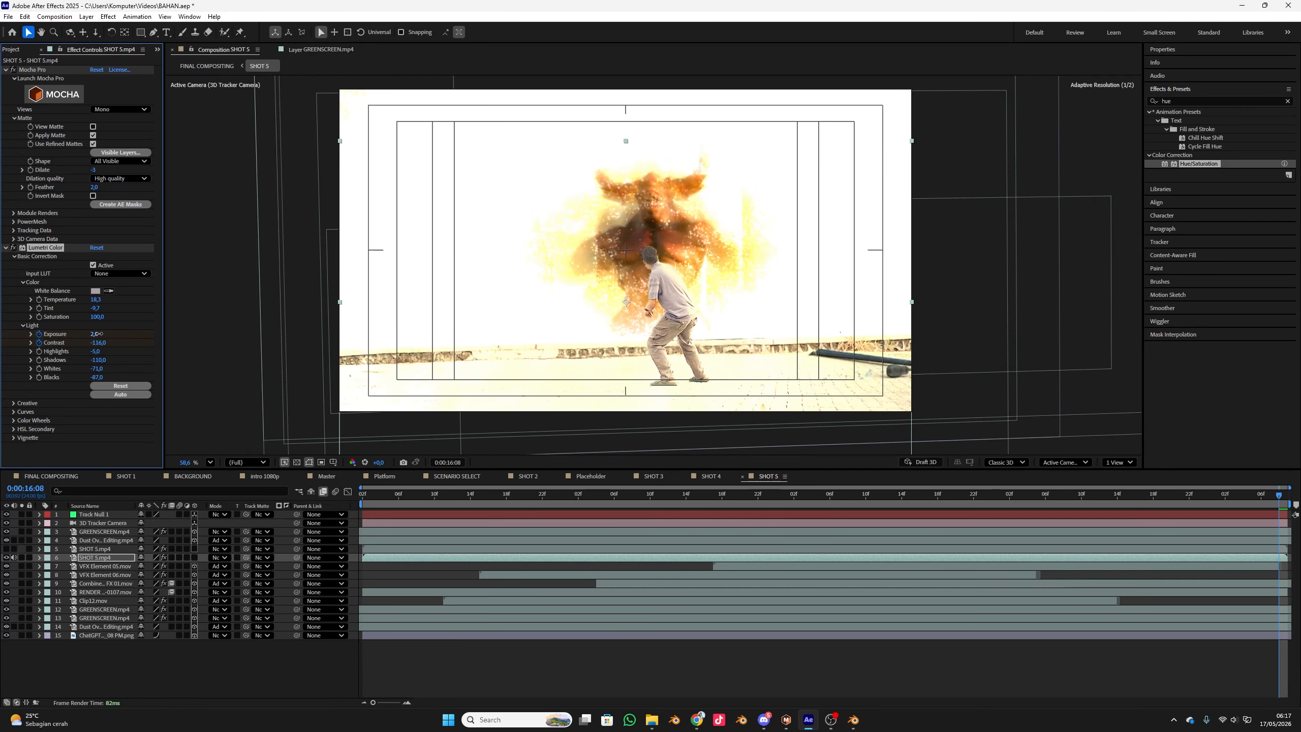
{"action": "left_click_drag", "start_coordinate": [97, 333], "coordinate": [101, 333]}
- Preview from 0:00:14:21 and reveal the keyframed Lumetri Color properties of the SHOT 5.mp4 layer in the timeline
{"action": "left_click", "coordinate": [964, 497]}
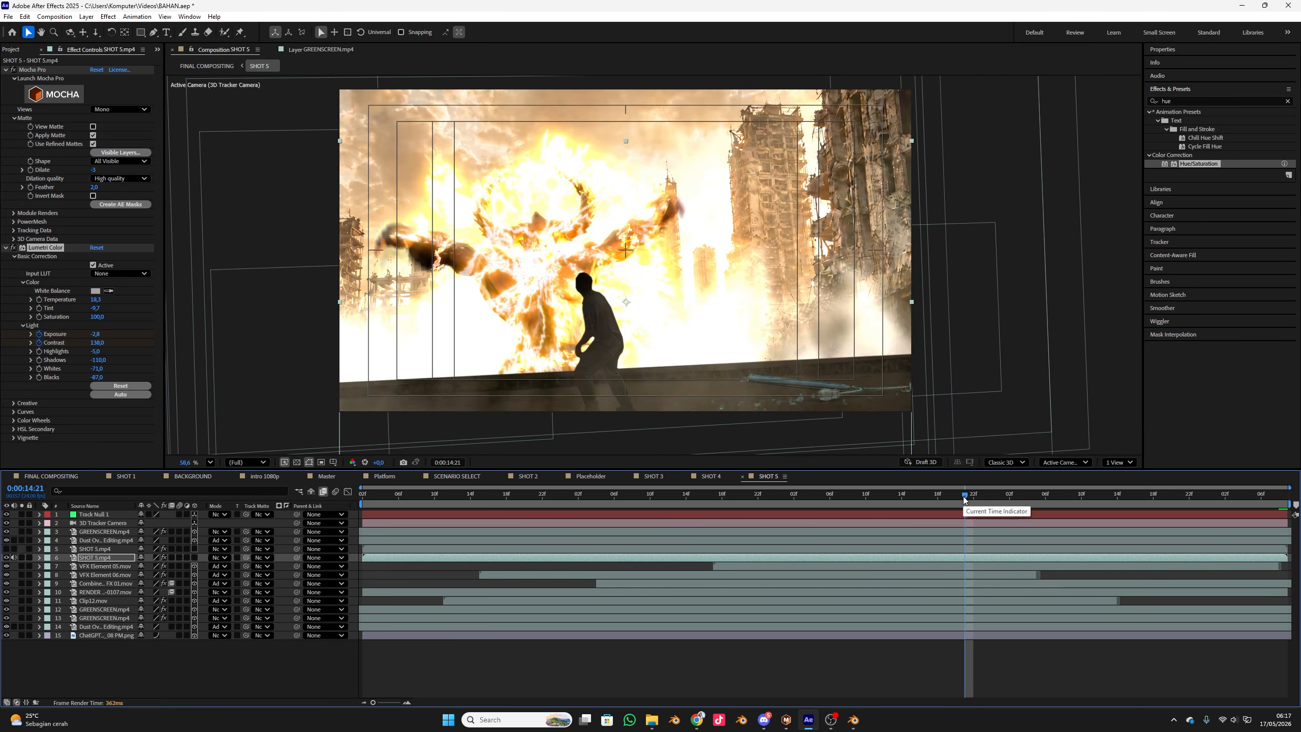
{"action": "key", "text": "space"}
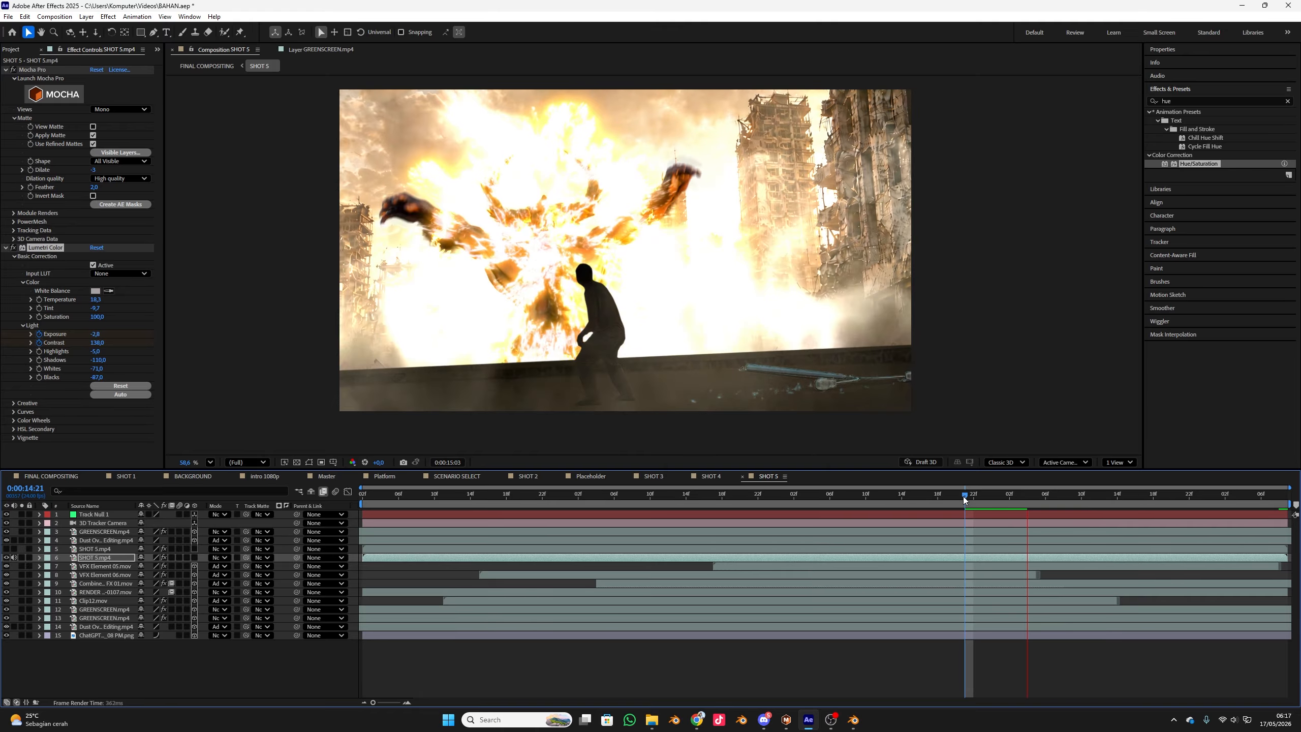
{"action": "left_click", "coordinate": [996, 554]}
{"action": "key", "text": "u"}
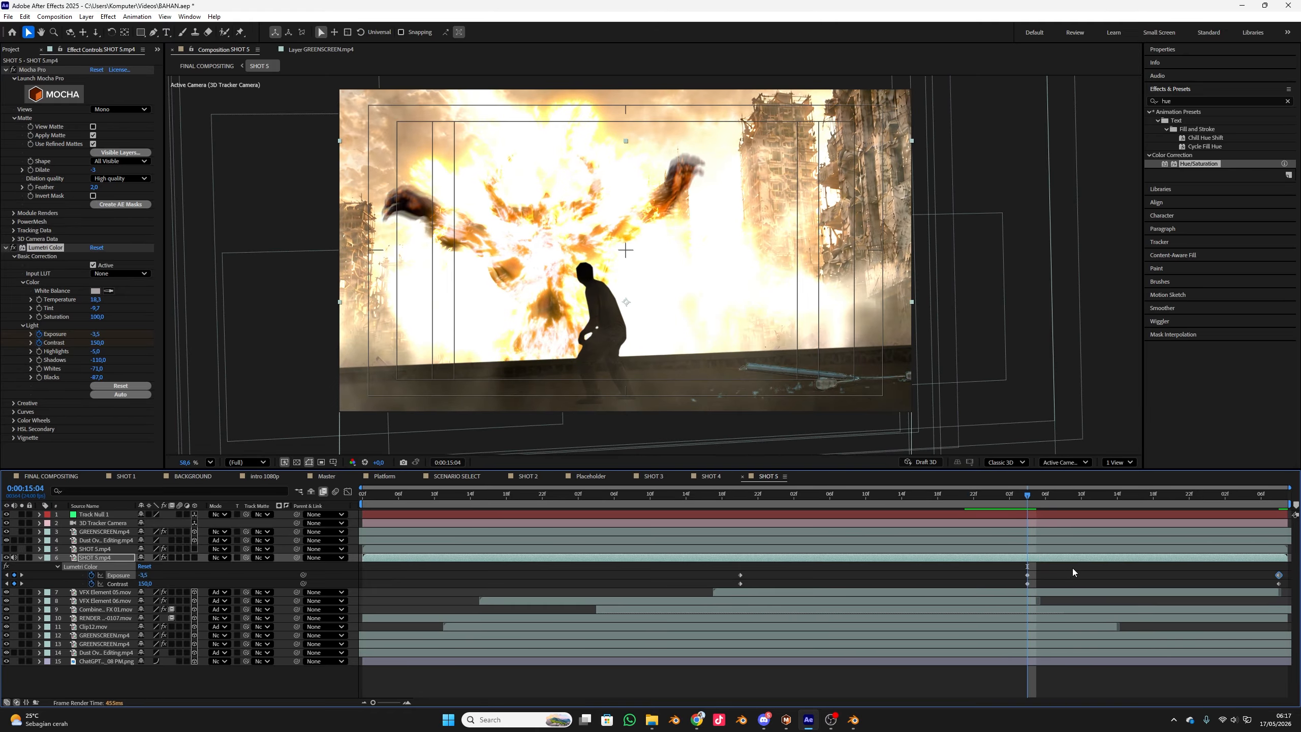
- Duplicate the SHOT 5.mp4 layer's Exposure and Contrast keyframes from 0:00:15:04 to between there and the last keyframes, and preview from 0:00:15:05
{"action": "left_click_drag", "start_coordinate": [1072, 567], "coordinate": [1026, 586]}
{"action": "left_click", "coordinate": [1091, 503]}
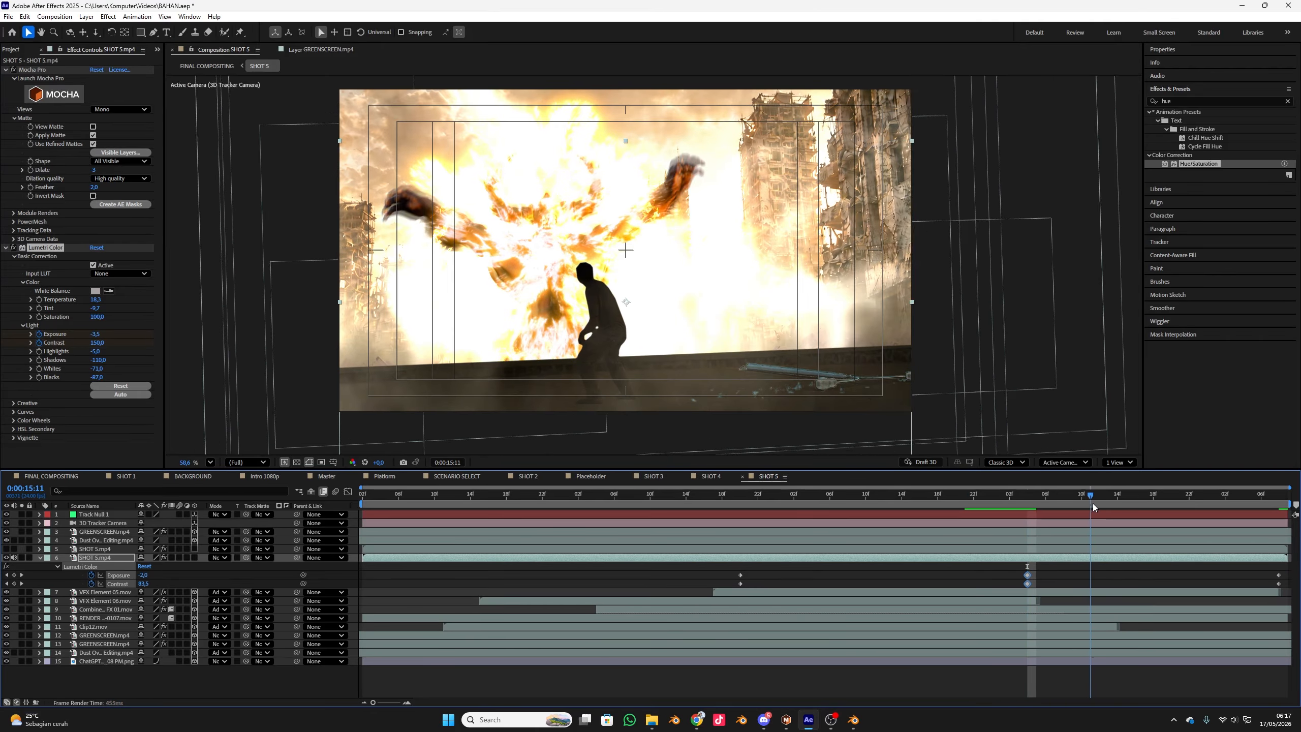
{"action": "left_click_drag", "start_coordinate": [1092, 503], "coordinate": [1037, 499]}
{"action": "key", "text": "ctrl+v"}
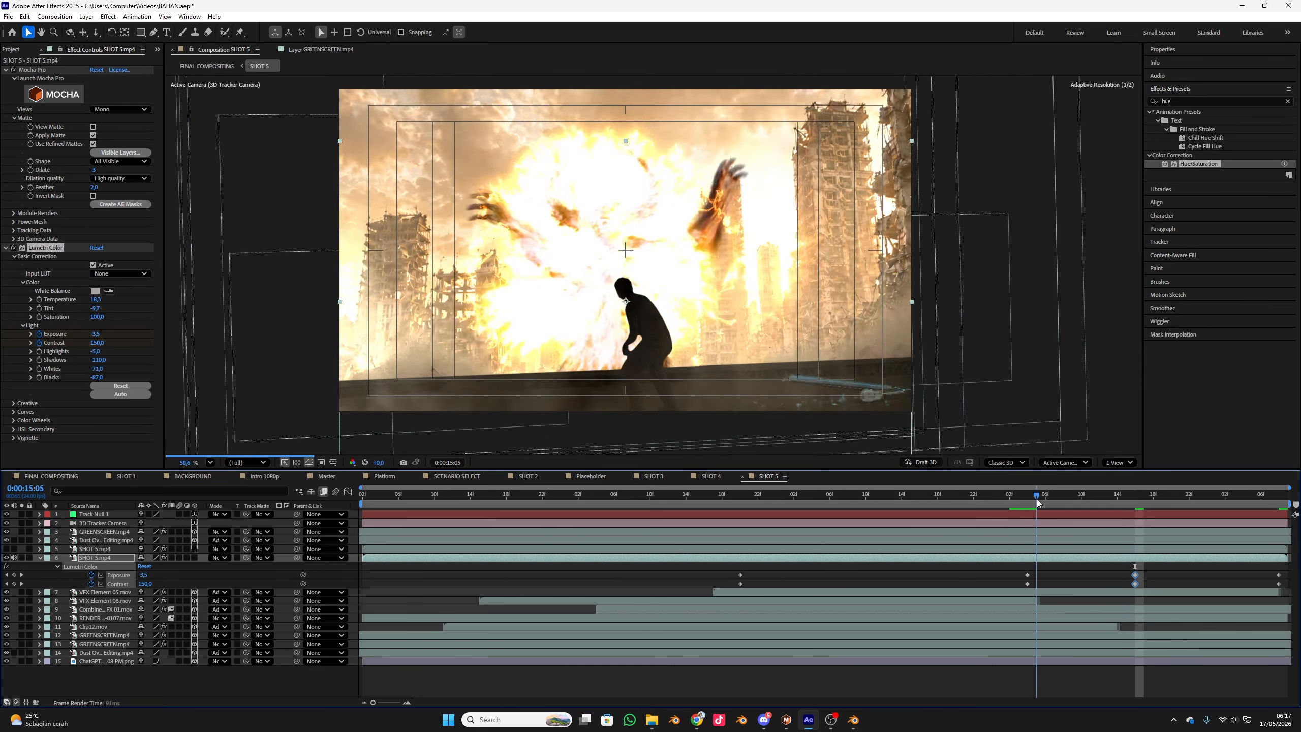
{"action": "key", "text": "space"}
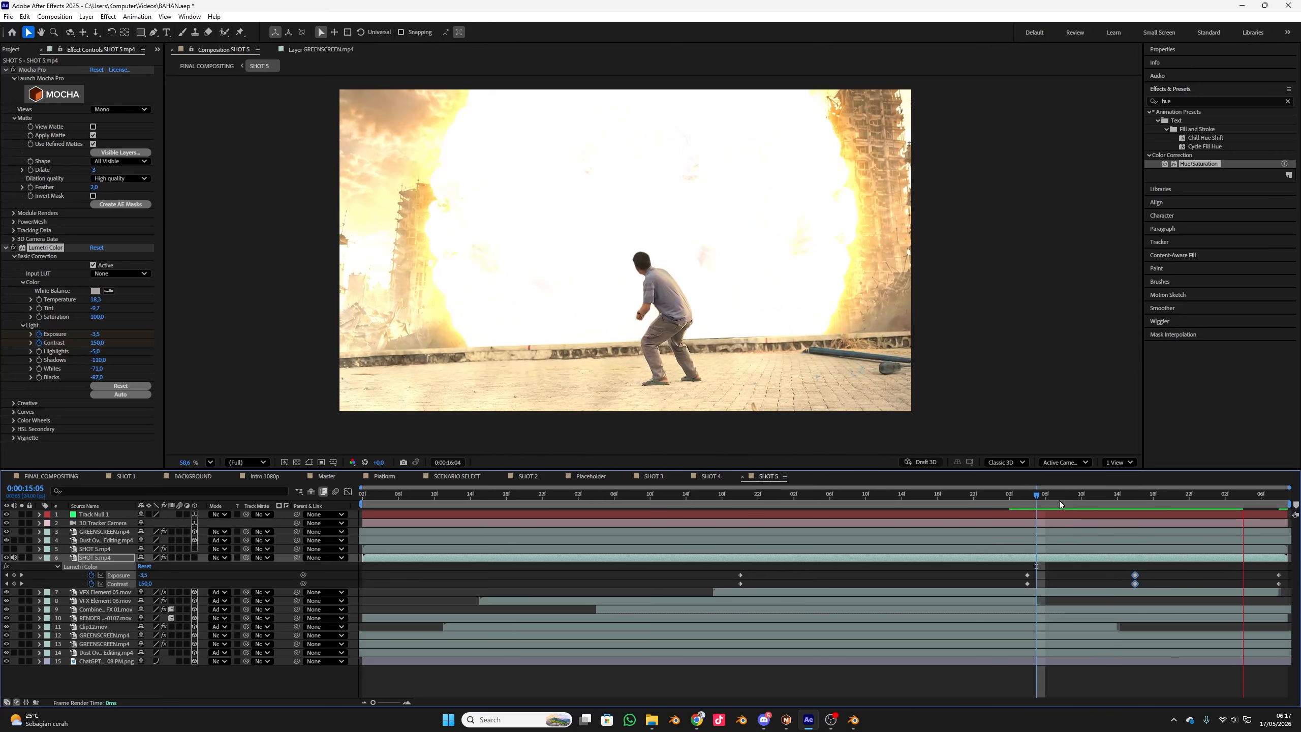
{"action": "key", "text": "space"}
- Move the duplicated Exposure and Contrast keyframes to 0:00:16:01 and preview the held darkening of the man
{"action": "left_click_drag", "start_coordinate": [1133, 584], "coordinate": [1217, 579]}
{"action": "left_click", "coordinate": [1217, 498]}
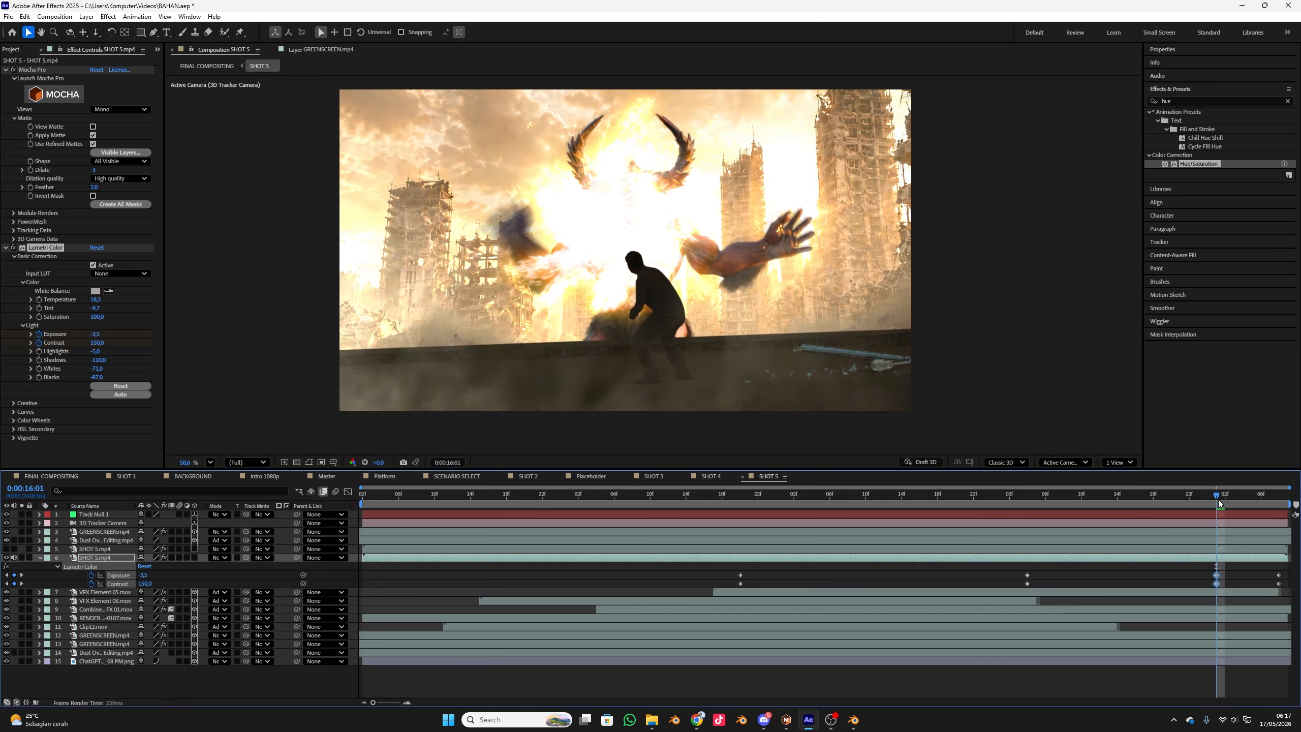
{"action": "key", "text": "space"}
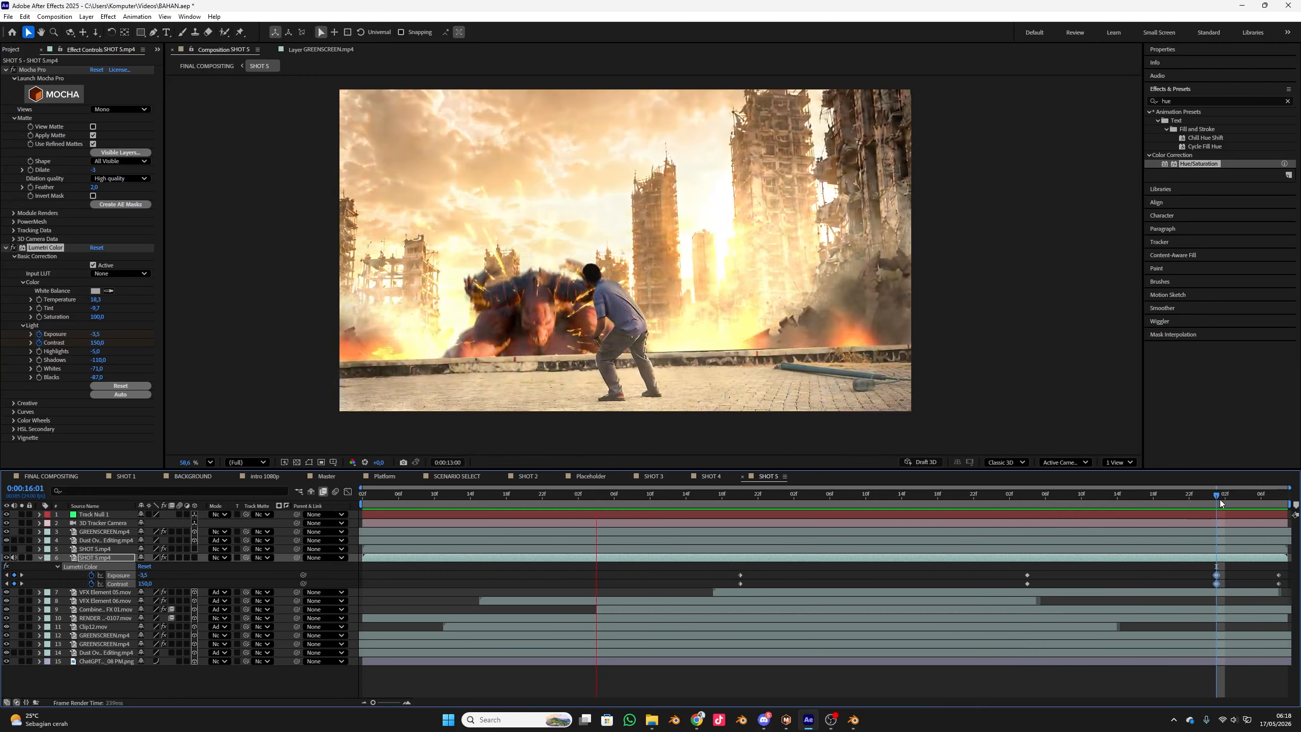
{"action": "key", "text": "space"}
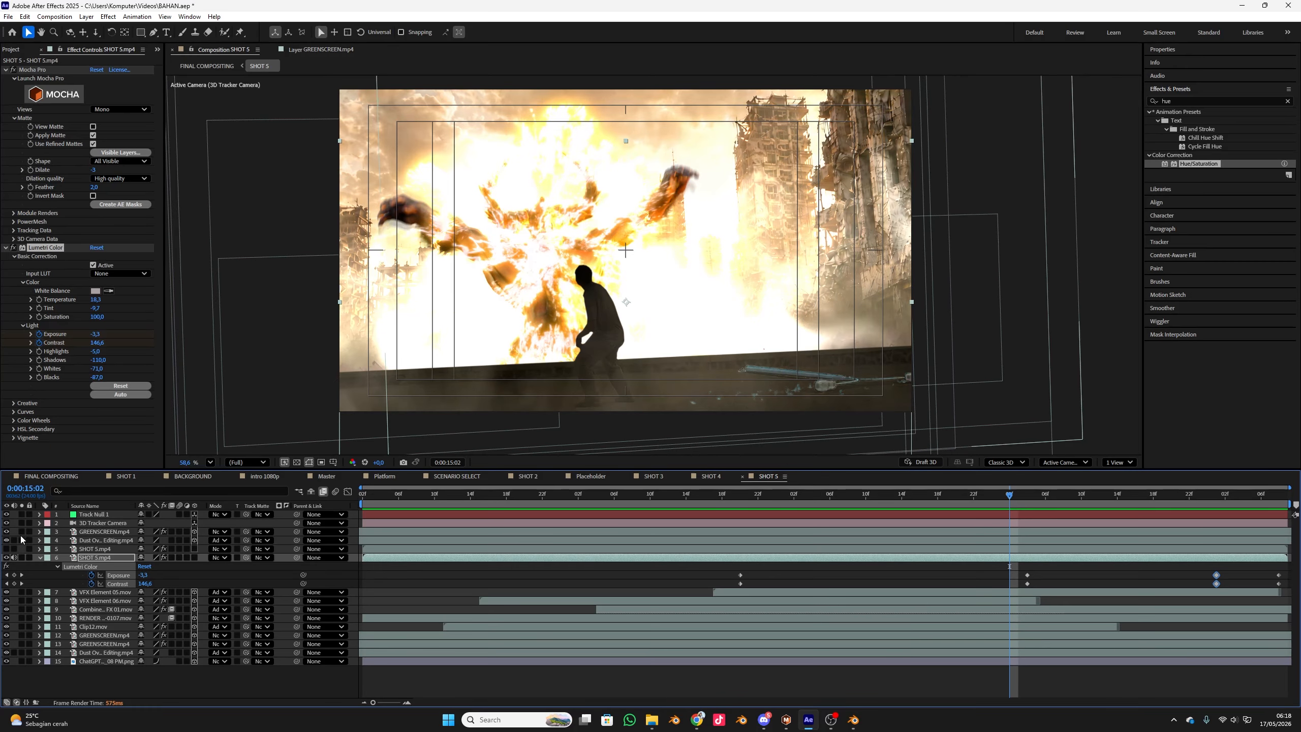
- Copy all Exposure and Contrast keyframes from the SHOT 5.mp4 layer onto the upper GREENSCREEN.mp4 layer at 0:00:13:20 and reveal its keyframes
{"action": "left_click", "coordinate": [83, 533]}
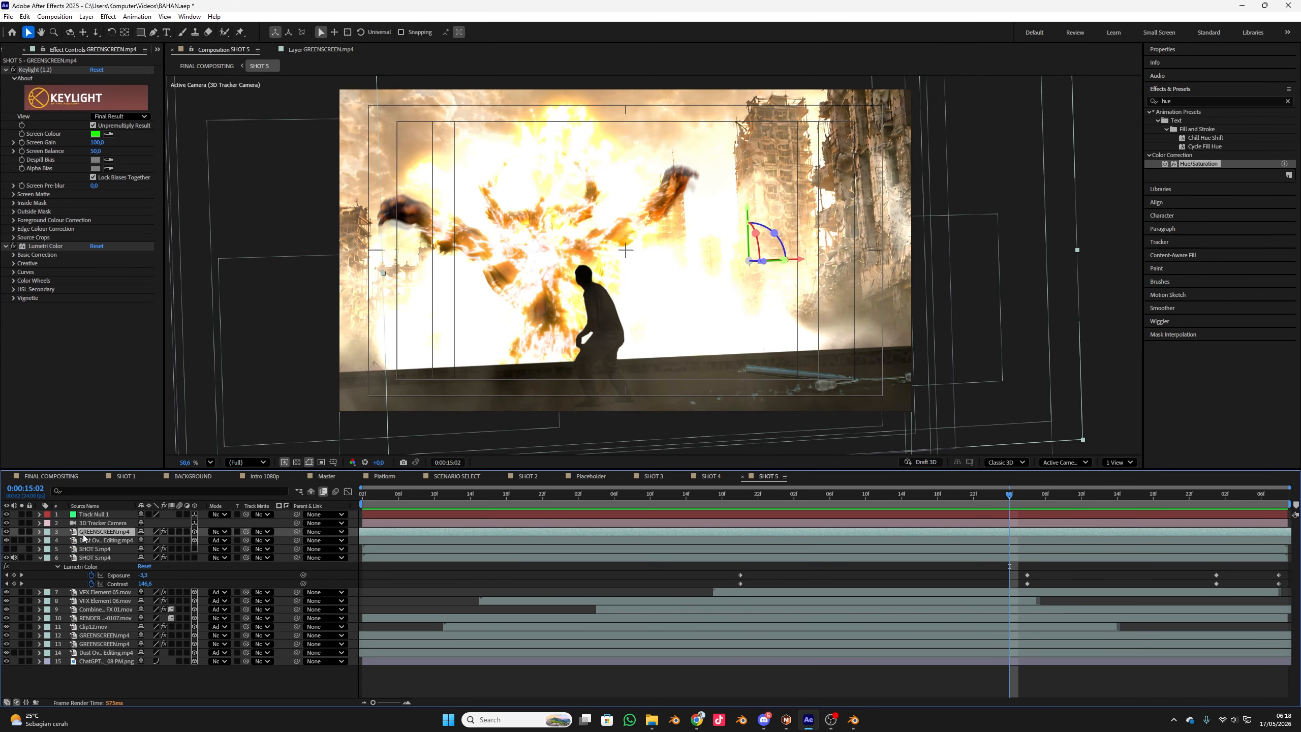
{"action": "left_click_drag", "start_coordinate": [772, 508], "coordinate": [740, 509]}
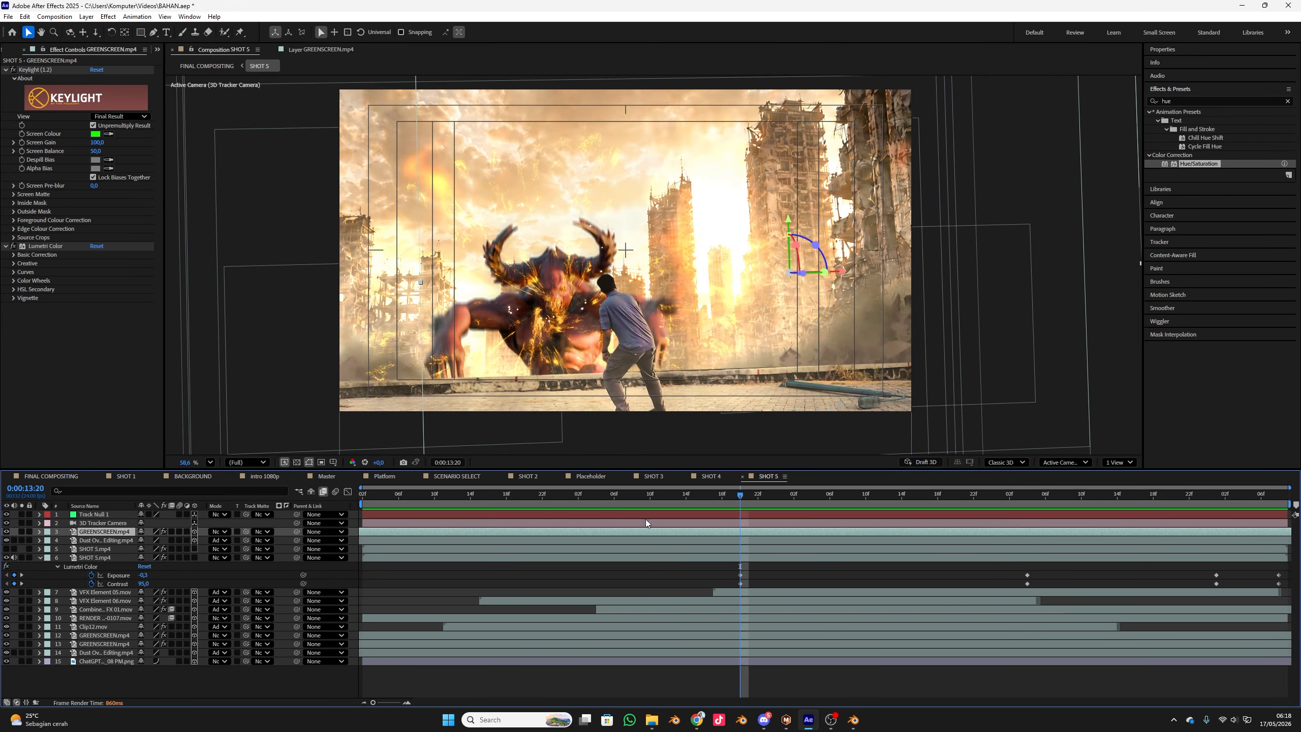
{"action": "left_click", "coordinate": [120, 575]}
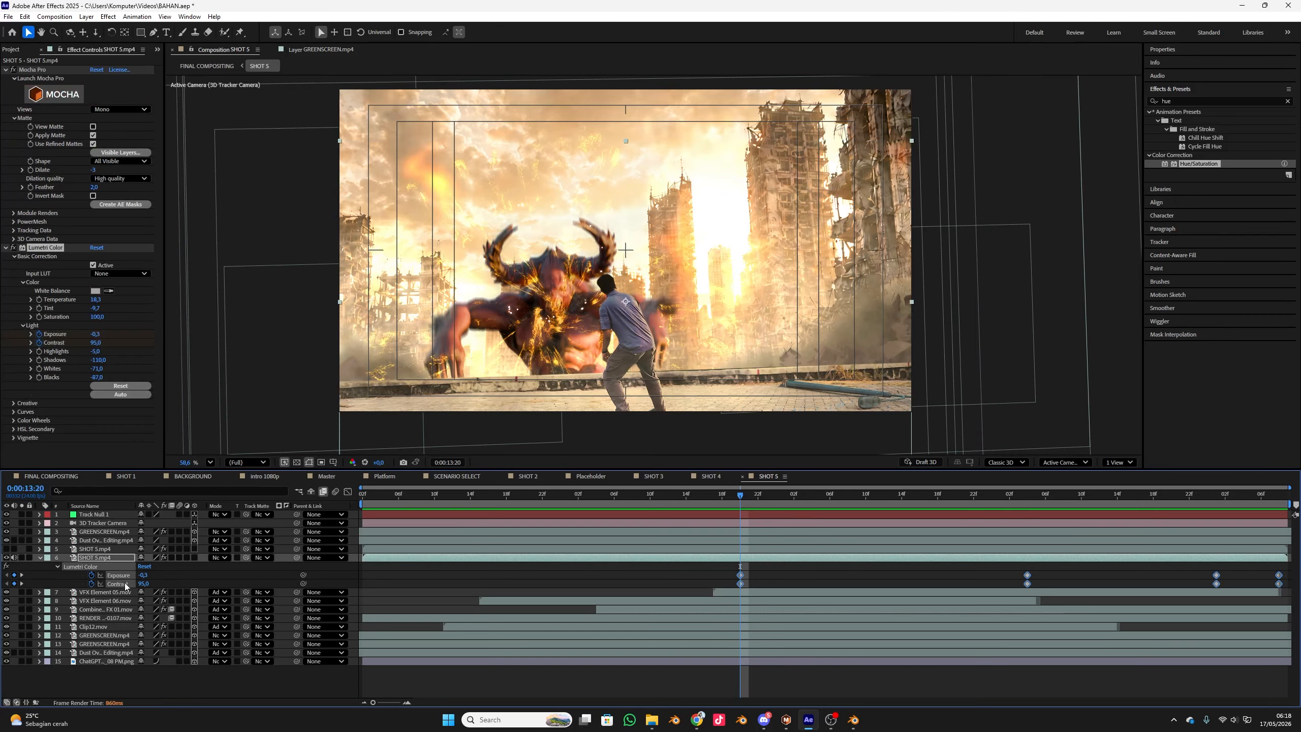
{"action": "left_click", "coordinate": [105, 540]}
{"action": "left_click", "coordinate": [106, 532]}
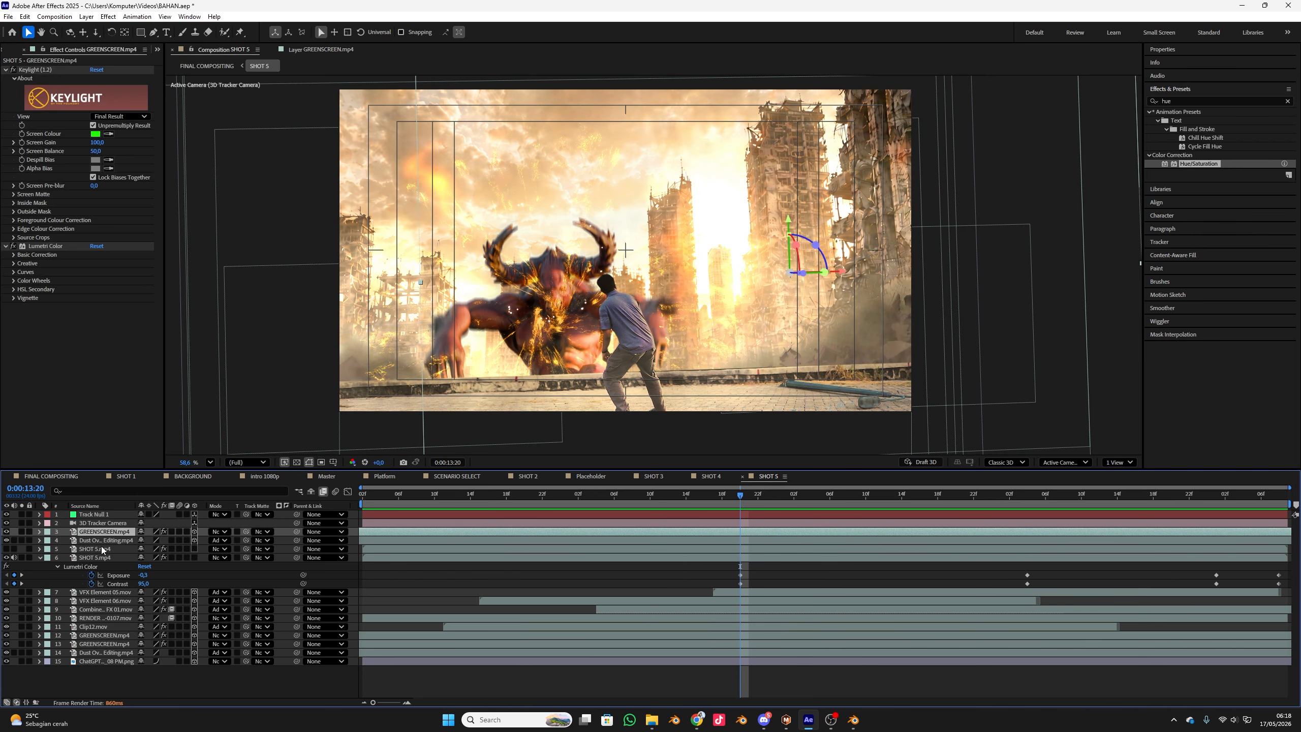
{"action": "key", "text": "ctrl+v"}
{"action": "key", "text": "u"}
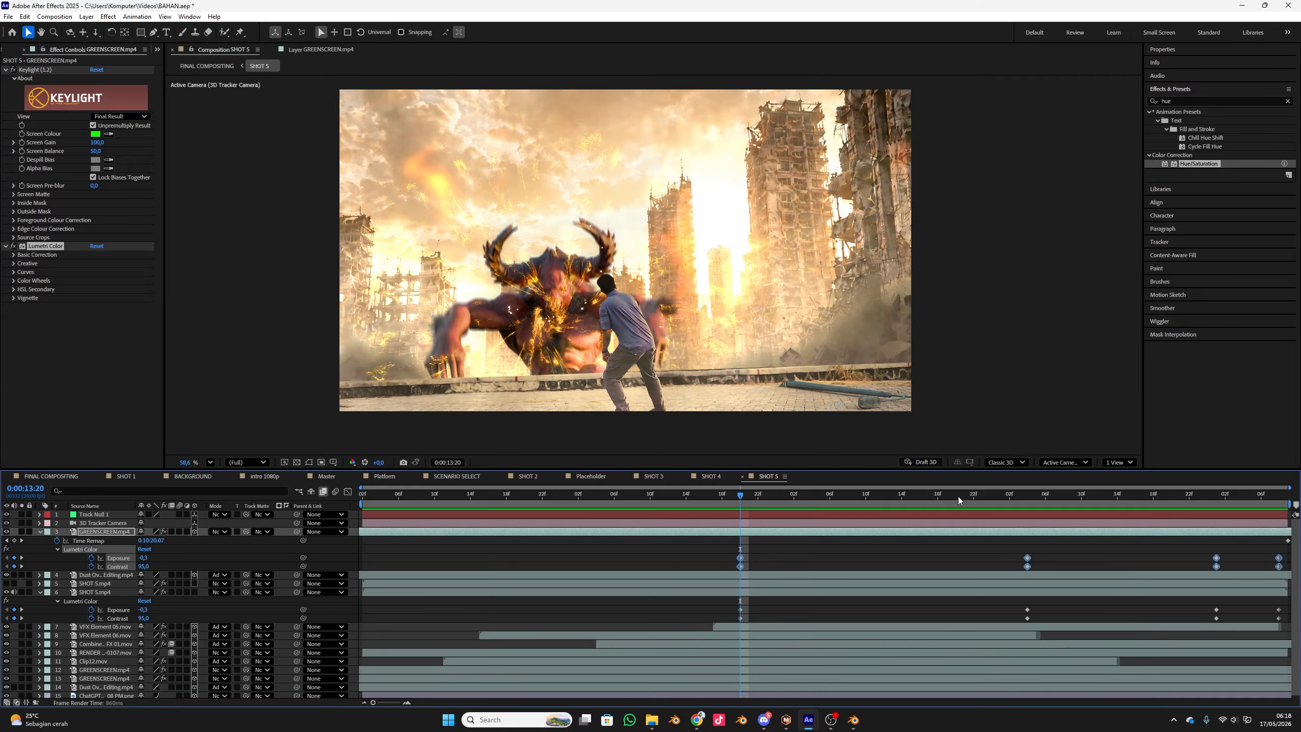
- Go to 0:00:15:04 and preview SHOT 5 to check the matching darkening of the GREENSCREEN.mp4 layer
{"action": "left_click_drag", "start_coordinate": [896, 497], "coordinate": [1030, 501]}
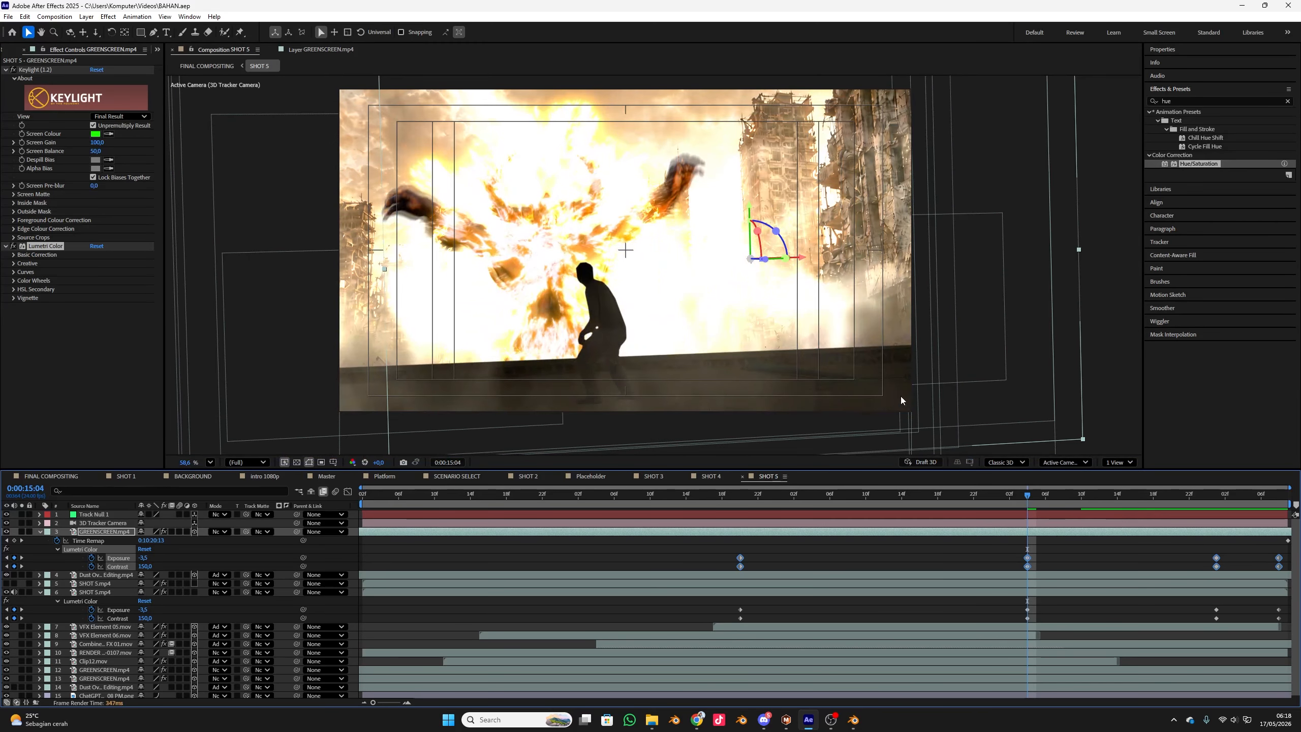
{"action": "key", "text": "space"}
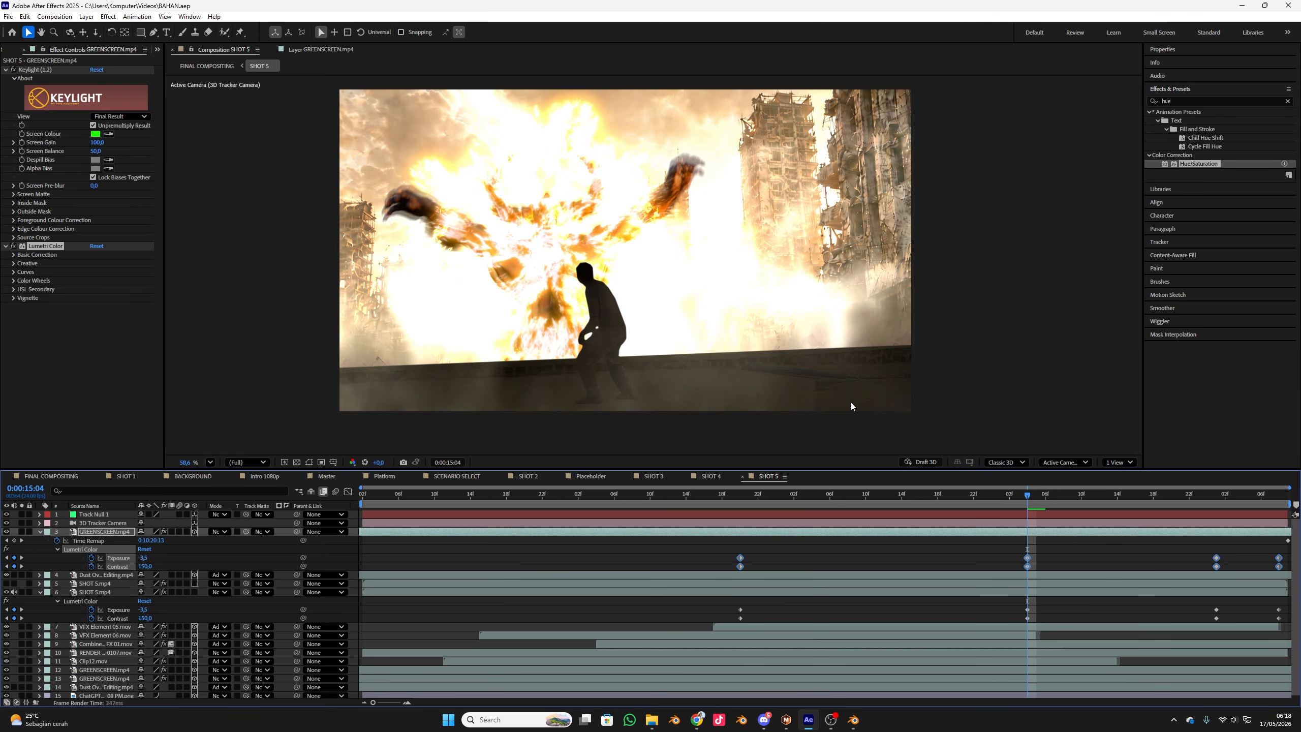
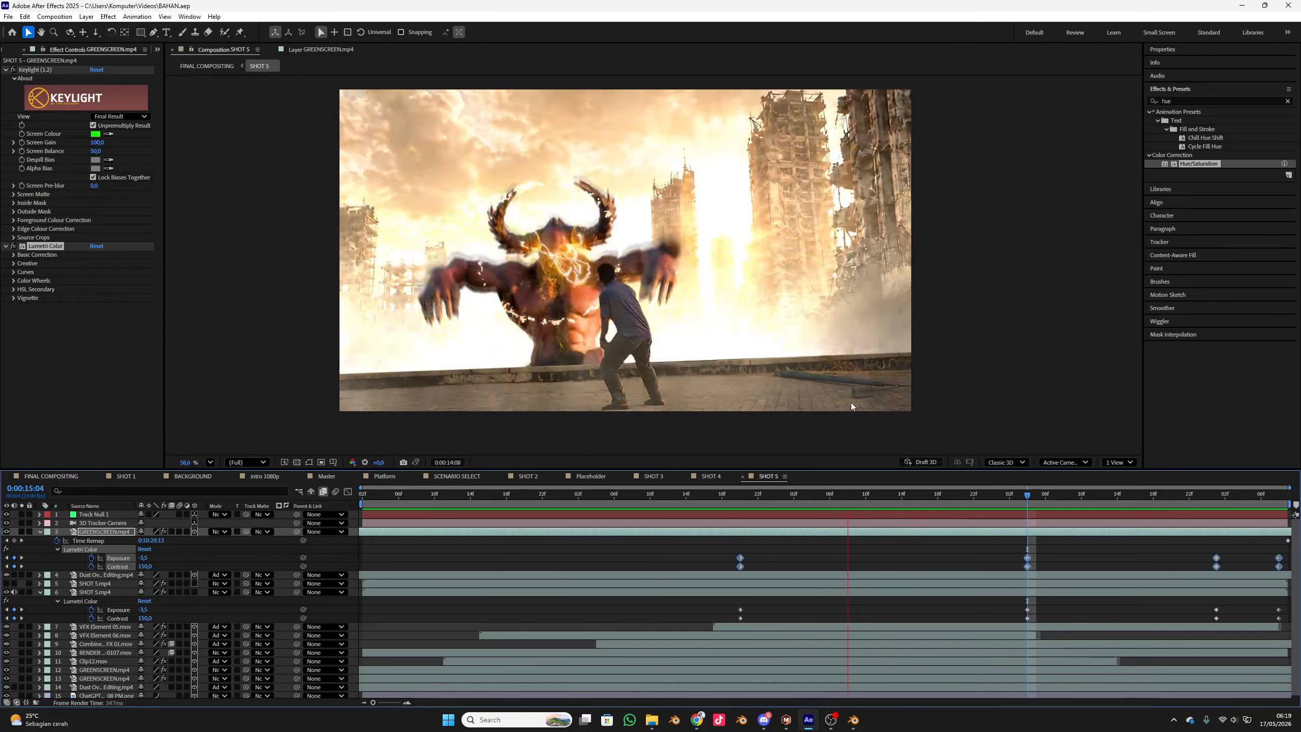
{"action": "key", "text": "space"}
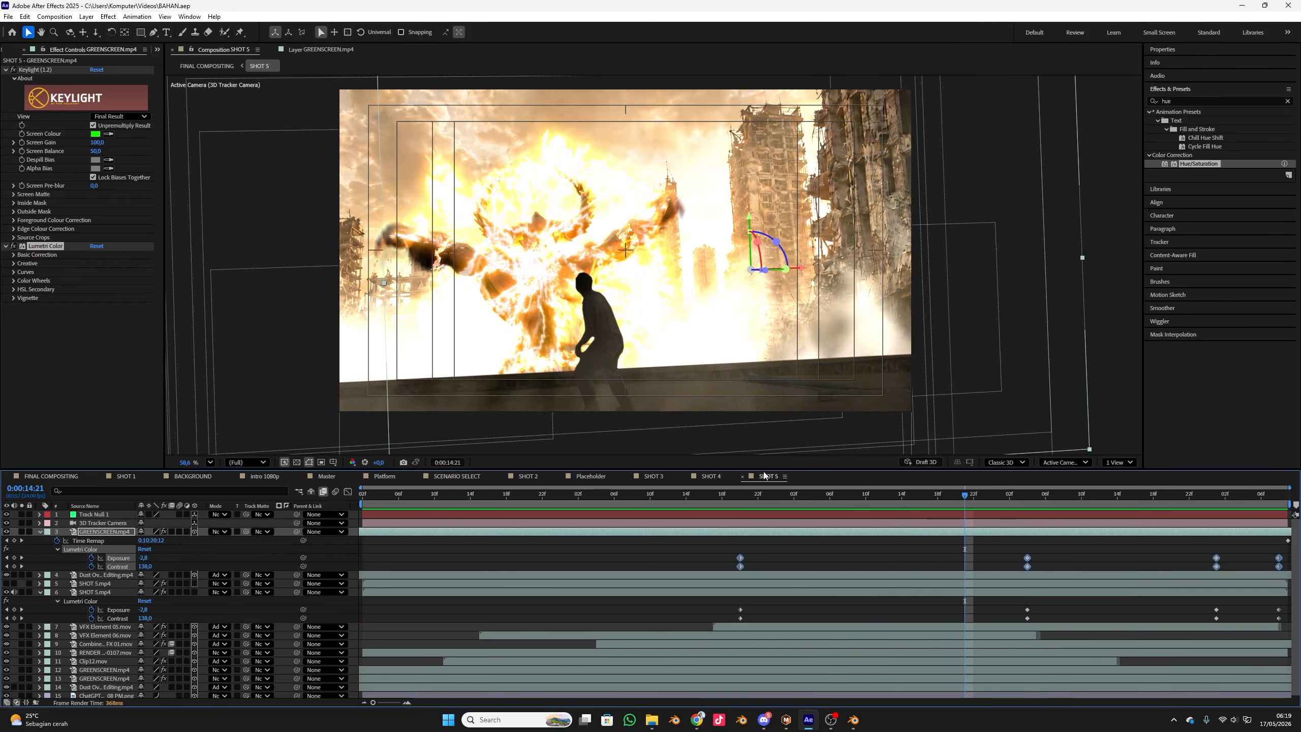
- Switch to the FINAL COMPOSITING composition, play SHOT 5 from 0:00:11:20, and return to SHOT 4 at 0:00:11:17
{"action": "left_click", "coordinate": [59, 479]}
{"action": "left_click_drag", "start_coordinate": [788, 507], "coordinate": [756, 503]}
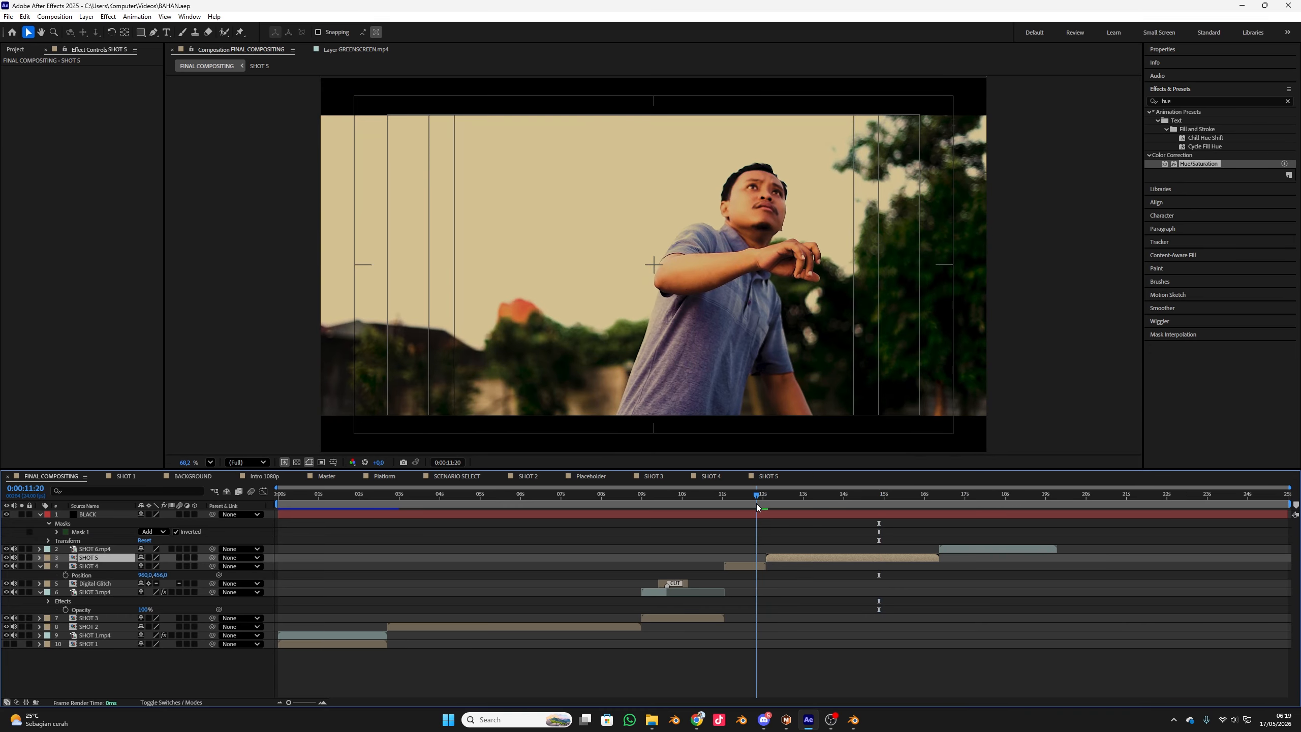
{"action": "key", "text": "space"}
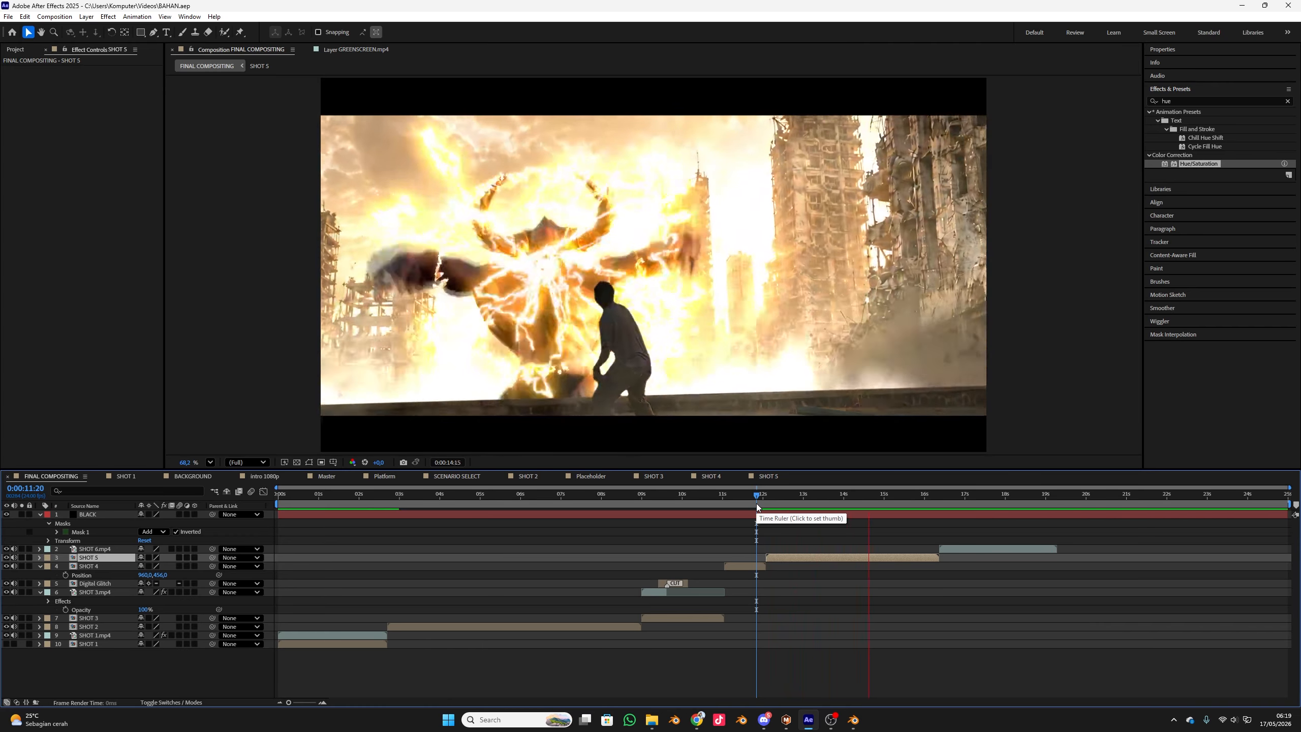
{"action": "key", "text": "space"}
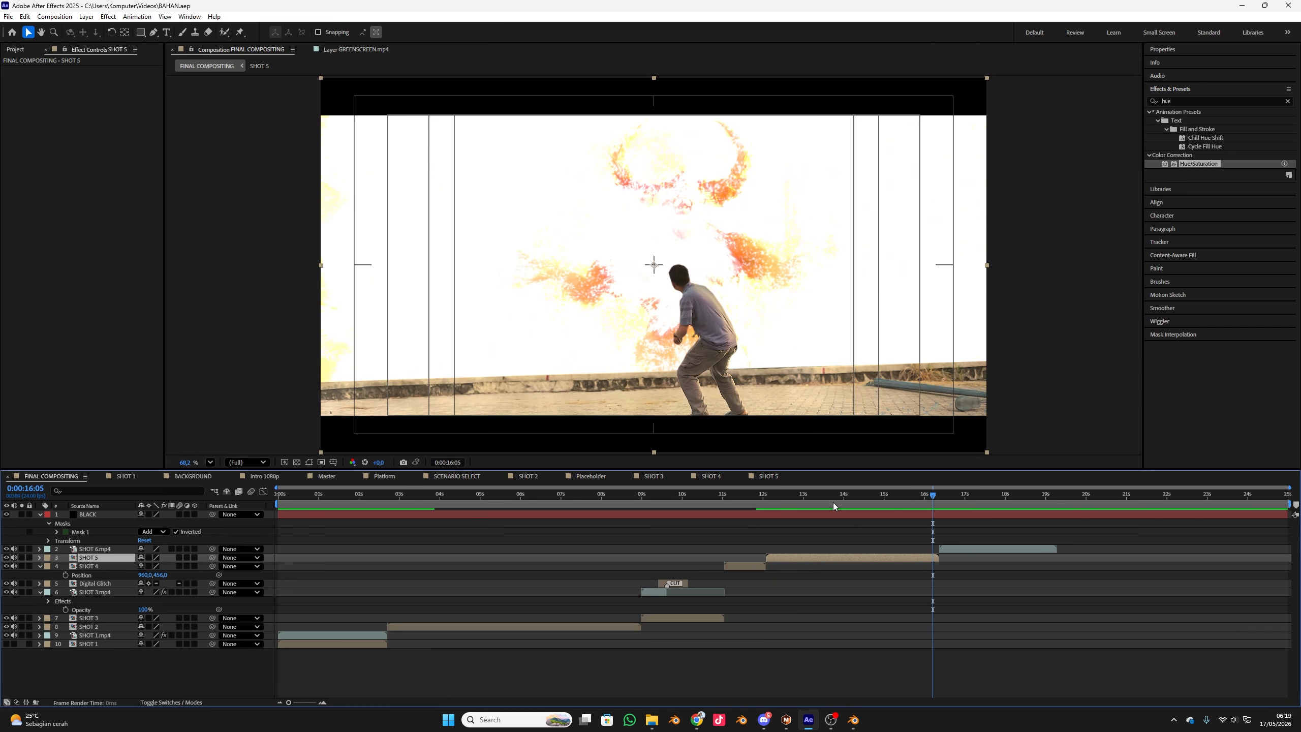
{"action": "key", "text": "space"}
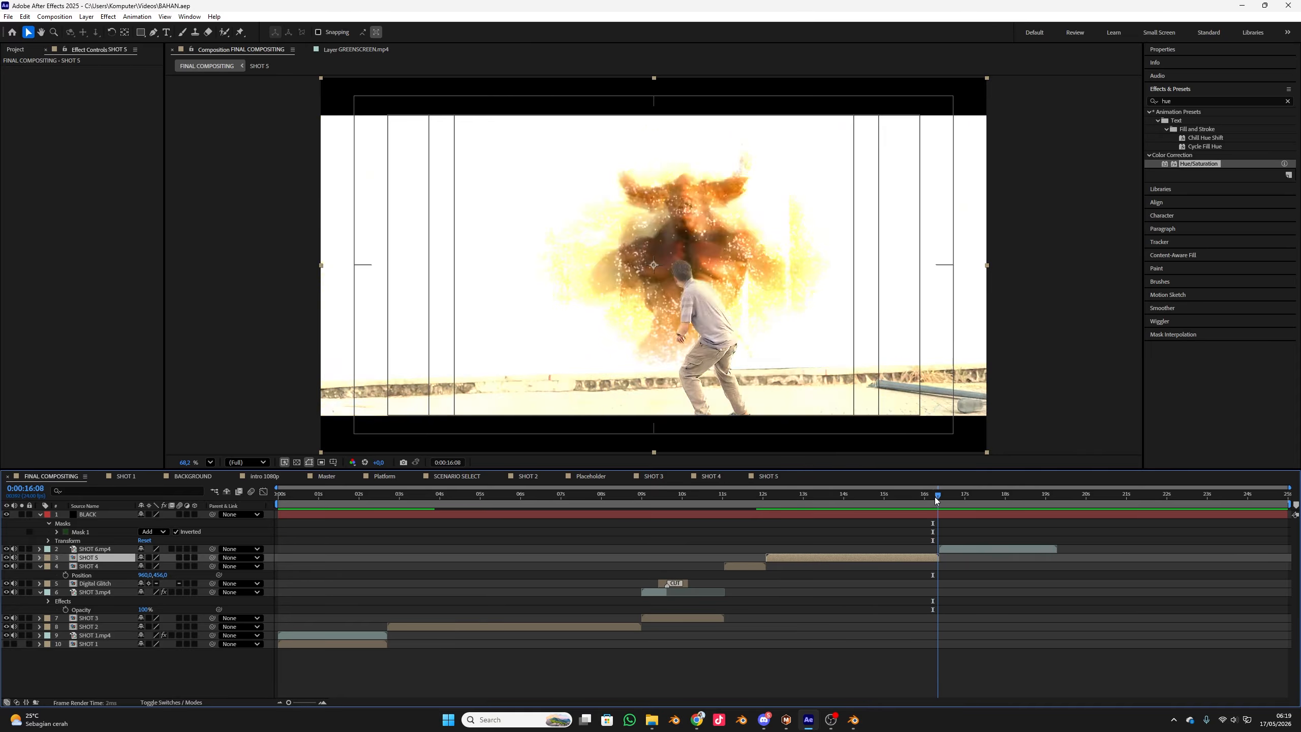
{"action": "left_click", "coordinate": [856, 495]}
{"action": "left_click", "coordinate": [751, 495]}
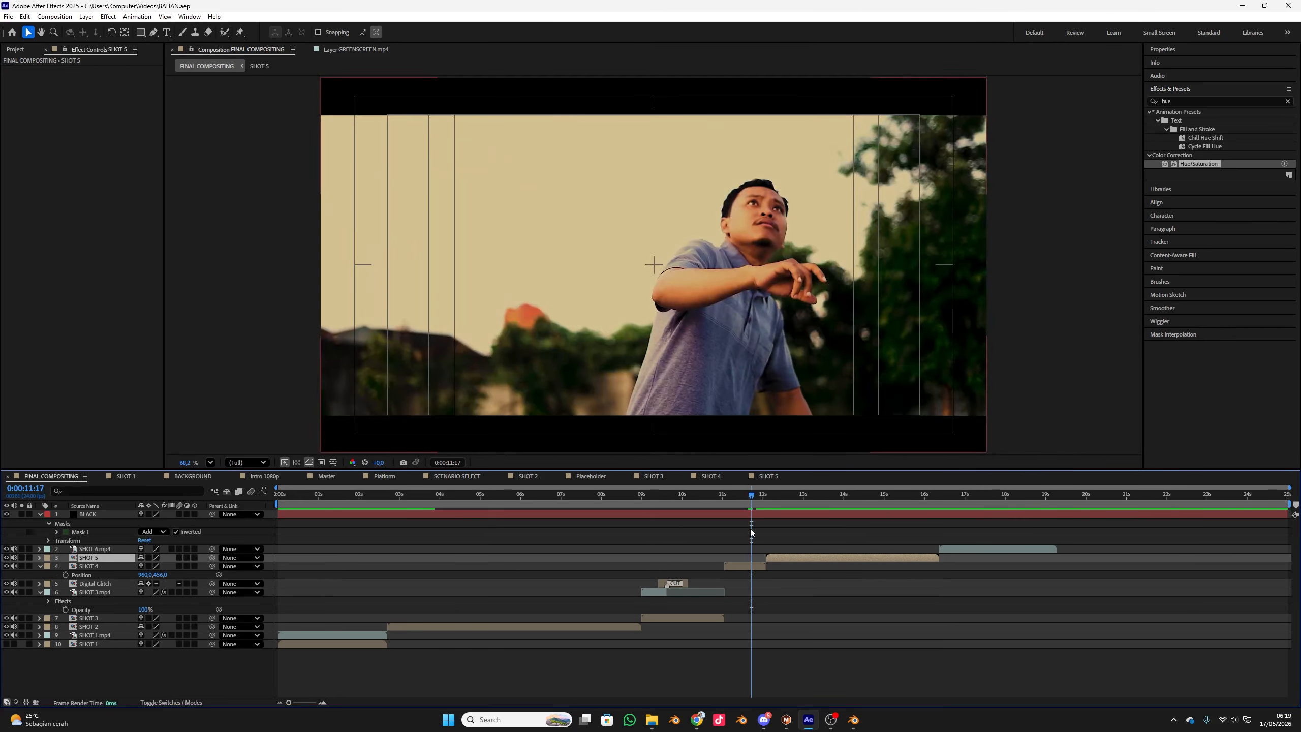
- Select the SHOT 6.mp4 layer in the FINAL COMPOSITING timeline and bring up its layer commands
{"action": "left_click", "coordinate": [745, 565]}
{"action": "left_click", "coordinate": [996, 544]}
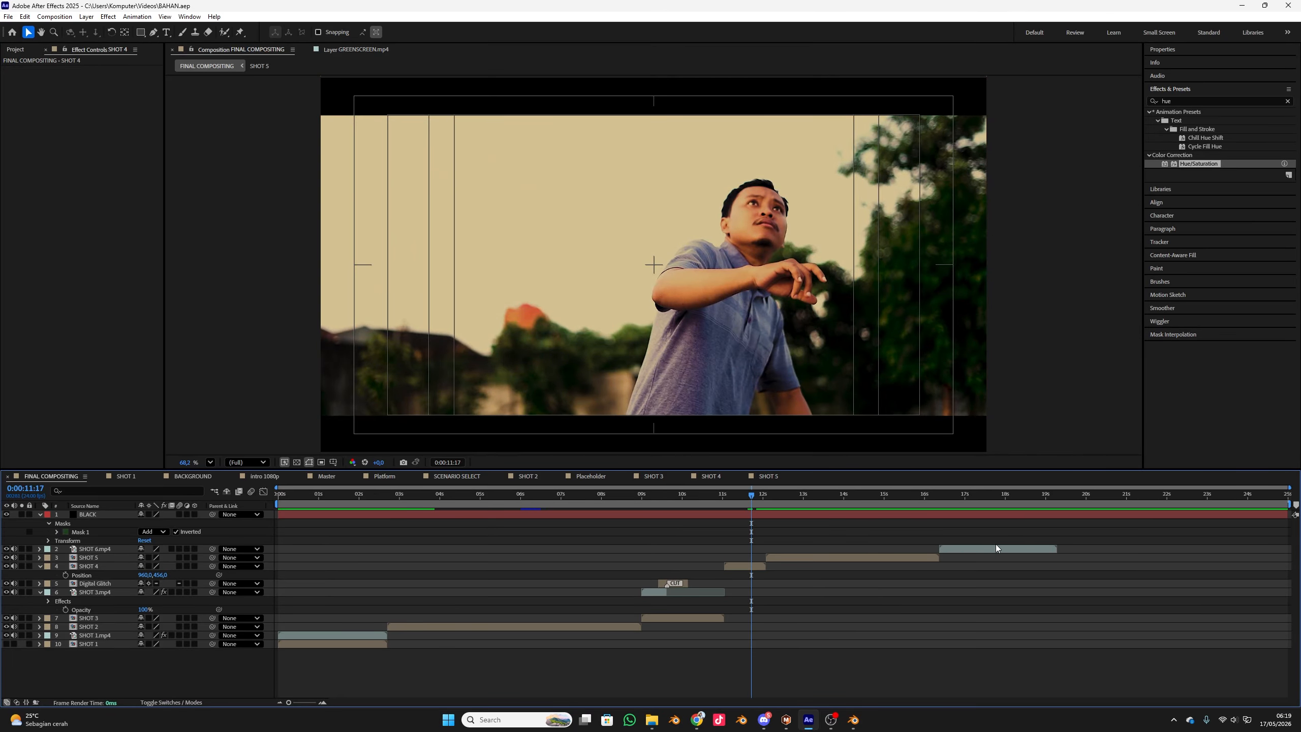
{"action": "right_click", "coordinate": [996, 544]}
{"action": "left_click", "coordinate": [990, 548]}
{"action": "right_click", "coordinate": [990, 547]}
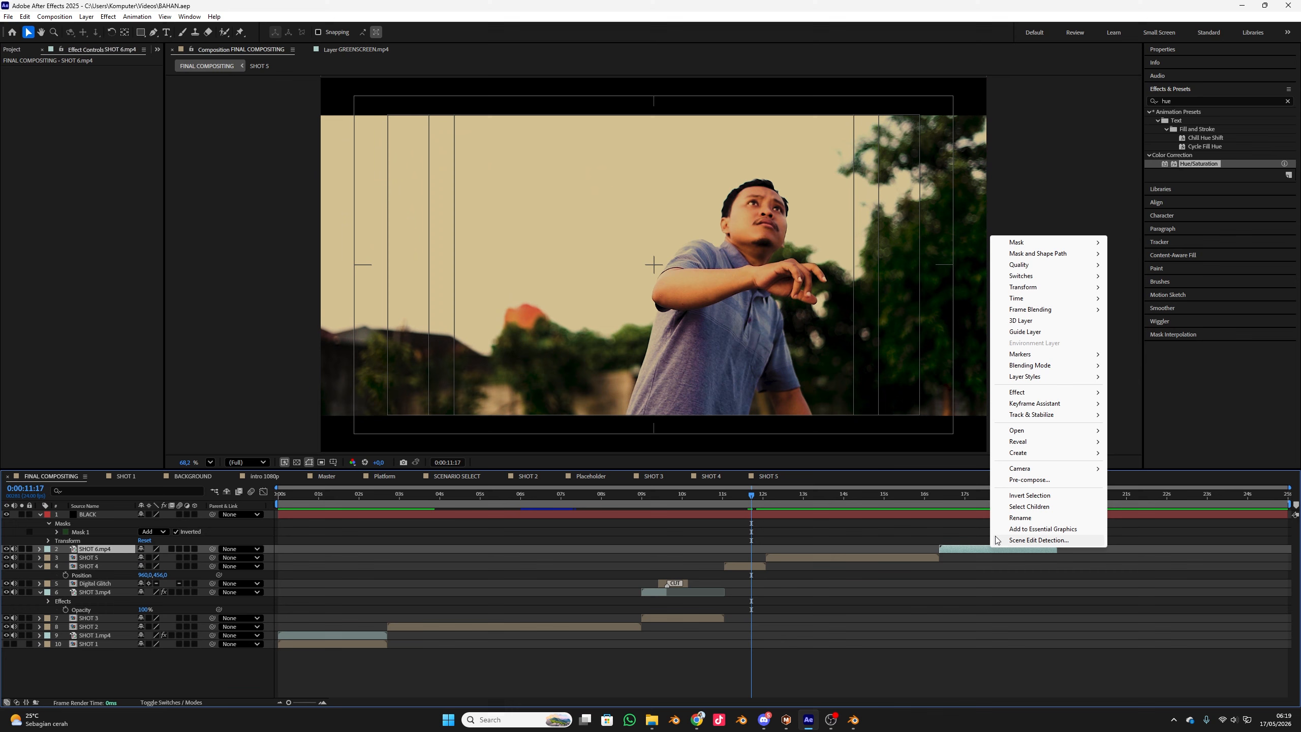
- Pre-compose the SHOT 6.mp4 layer as SHOT 6, moving all attributes into the new composition
{"action": "left_click", "coordinate": [1030, 479]}
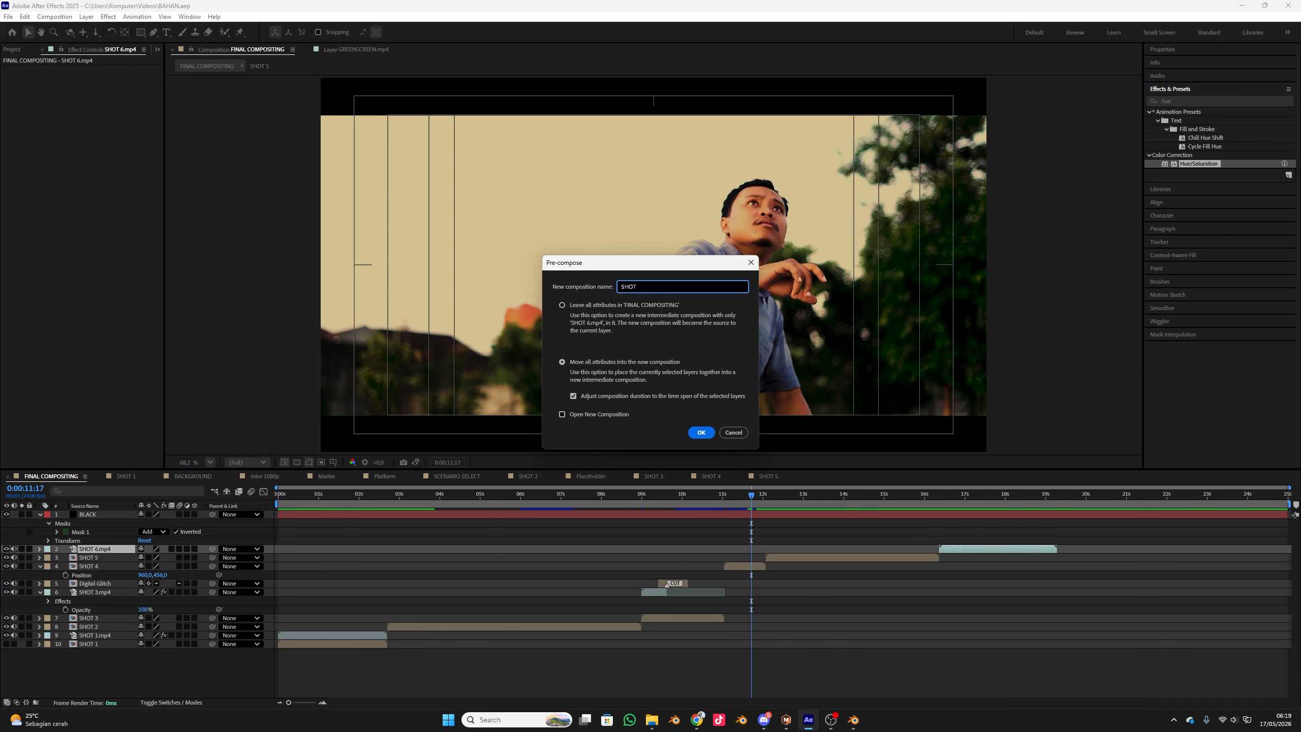
{"action": "key", "text": "Return"}
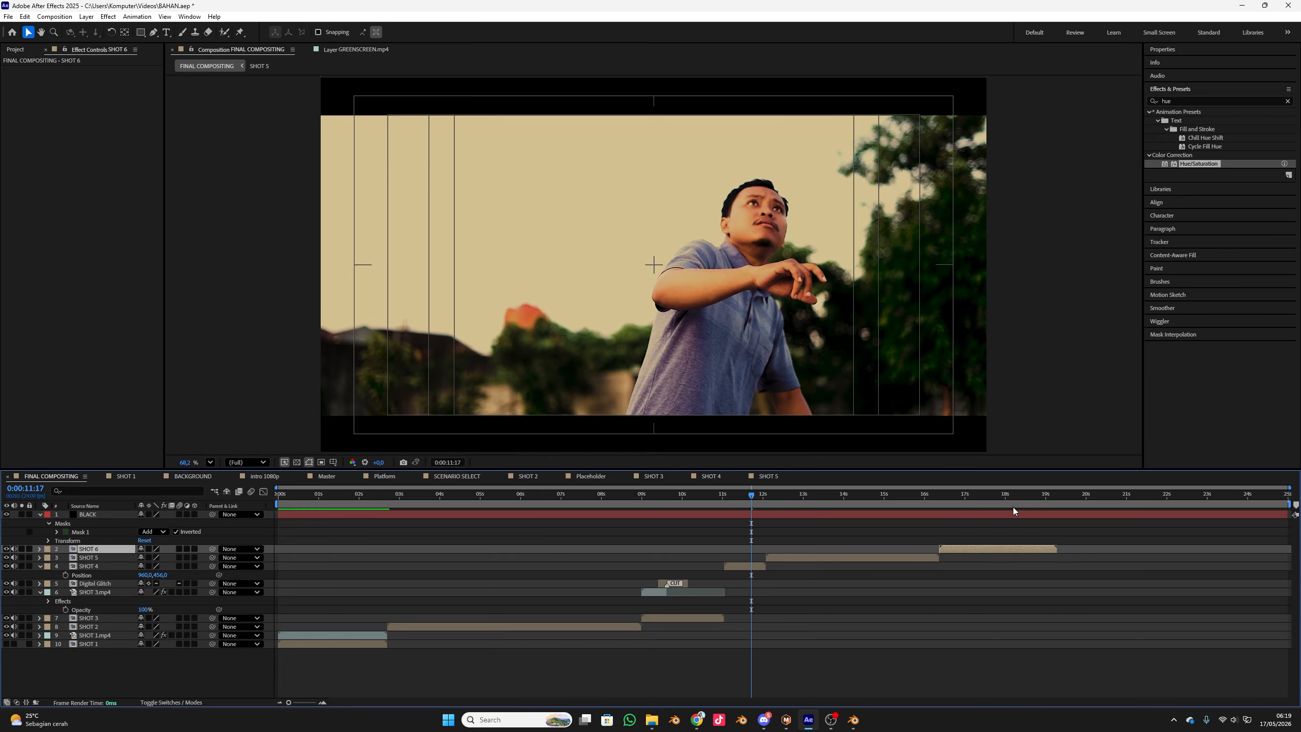
- Copy the Lumetri Color effect from the top SHOT 4.mp4 layer in SHOT 4 onto SHOT 6.mp4 in the SHOT 6 composition and preview it
{"action": "double_click", "coordinate": [88, 565]}
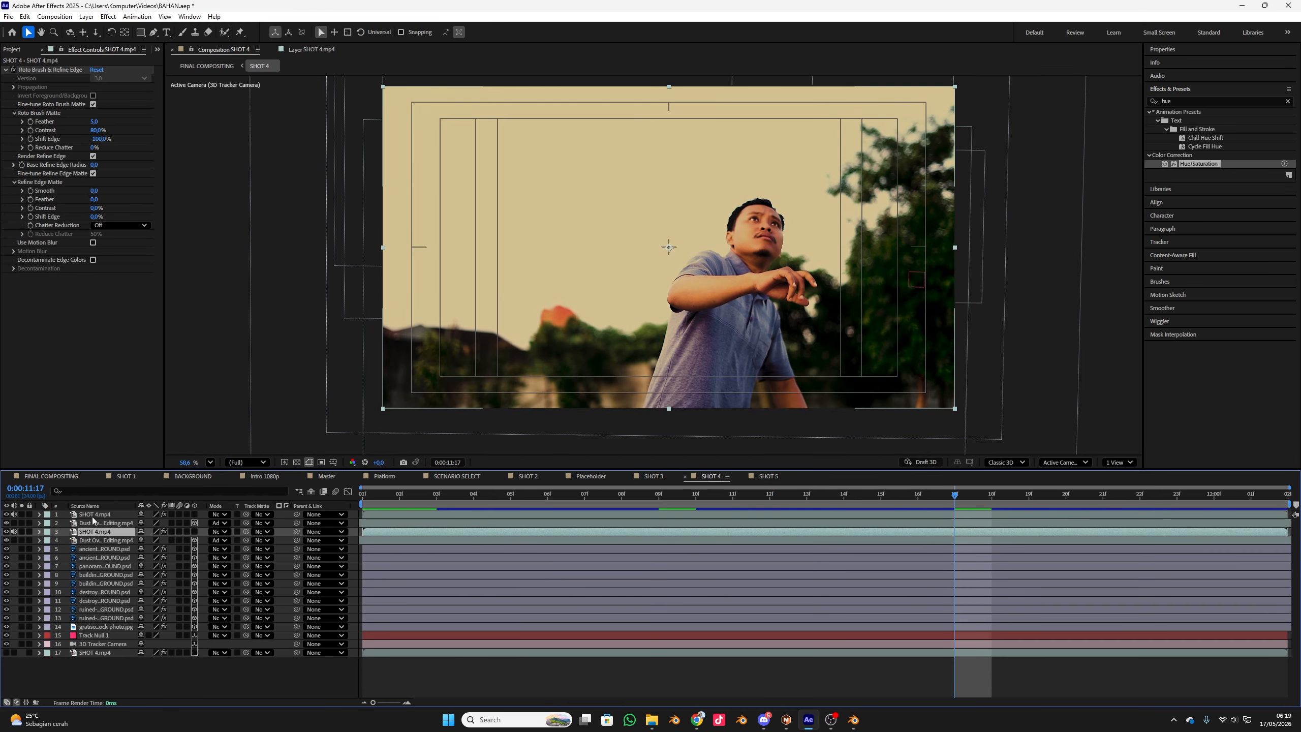
{"action": "left_click", "coordinate": [92, 517]}
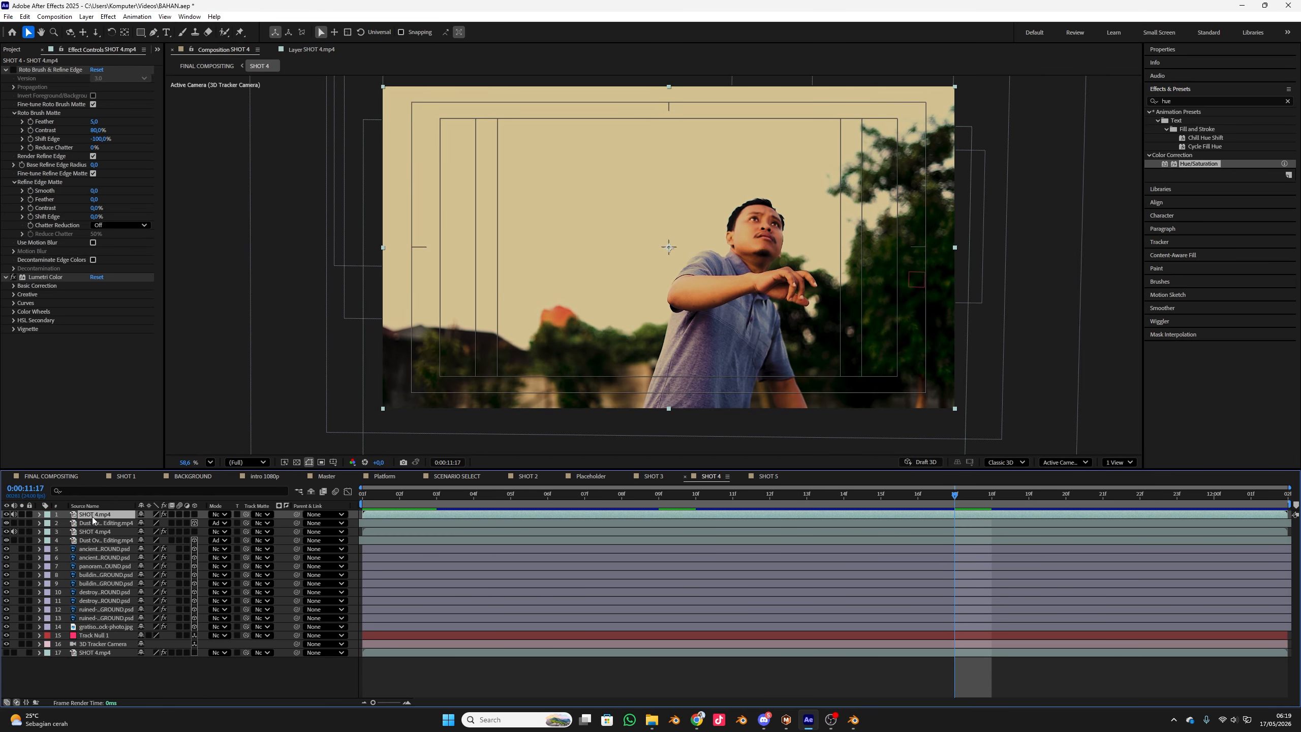
{"action": "left_click", "coordinate": [61, 277]}
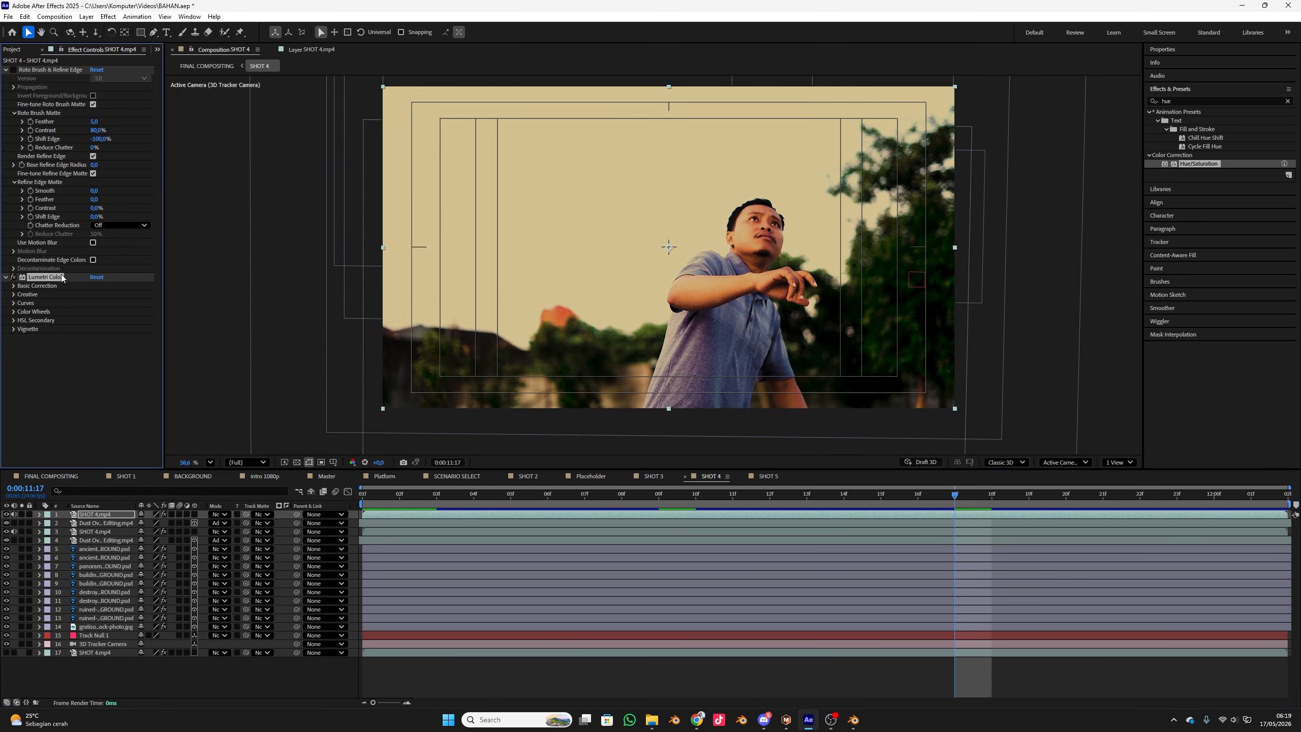
{"action": "left_click", "coordinate": [768, 477]}
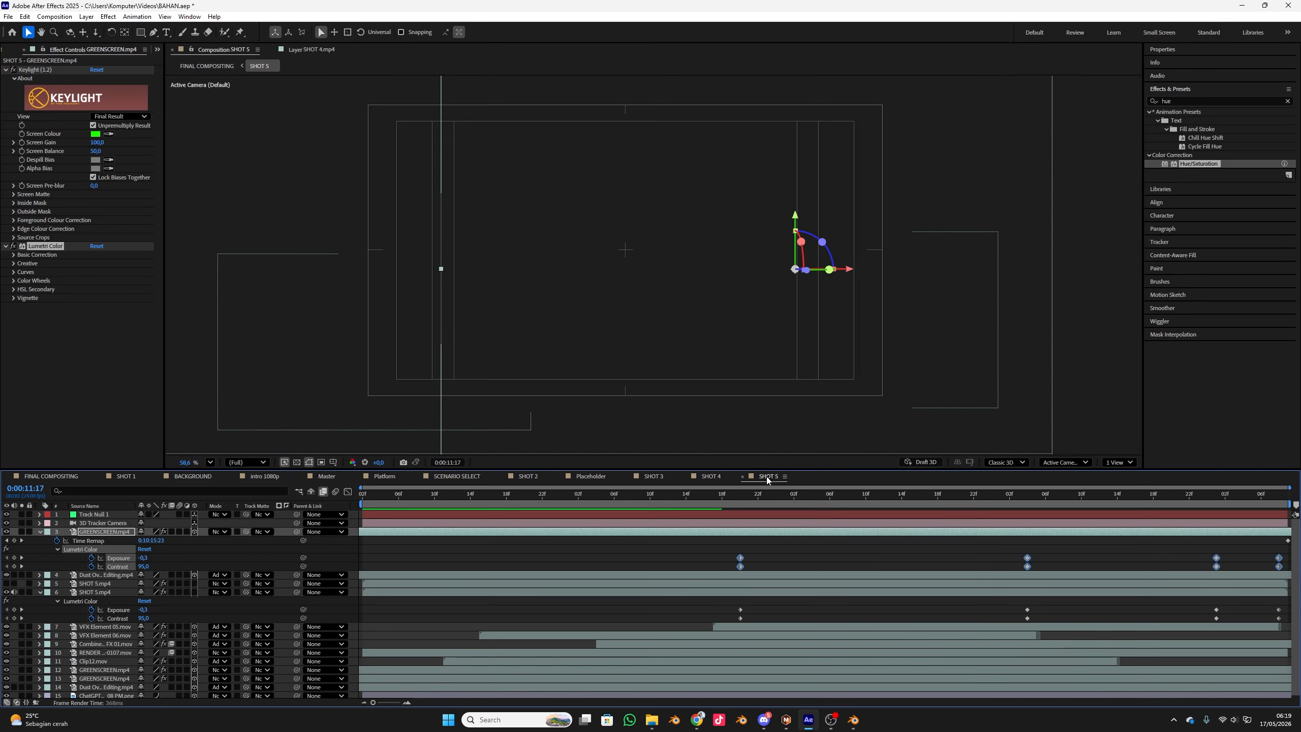
{"action": "left_click", "coordinate": [29, 476]}
{"action": "double_click", "coordinate": [98, 549]}
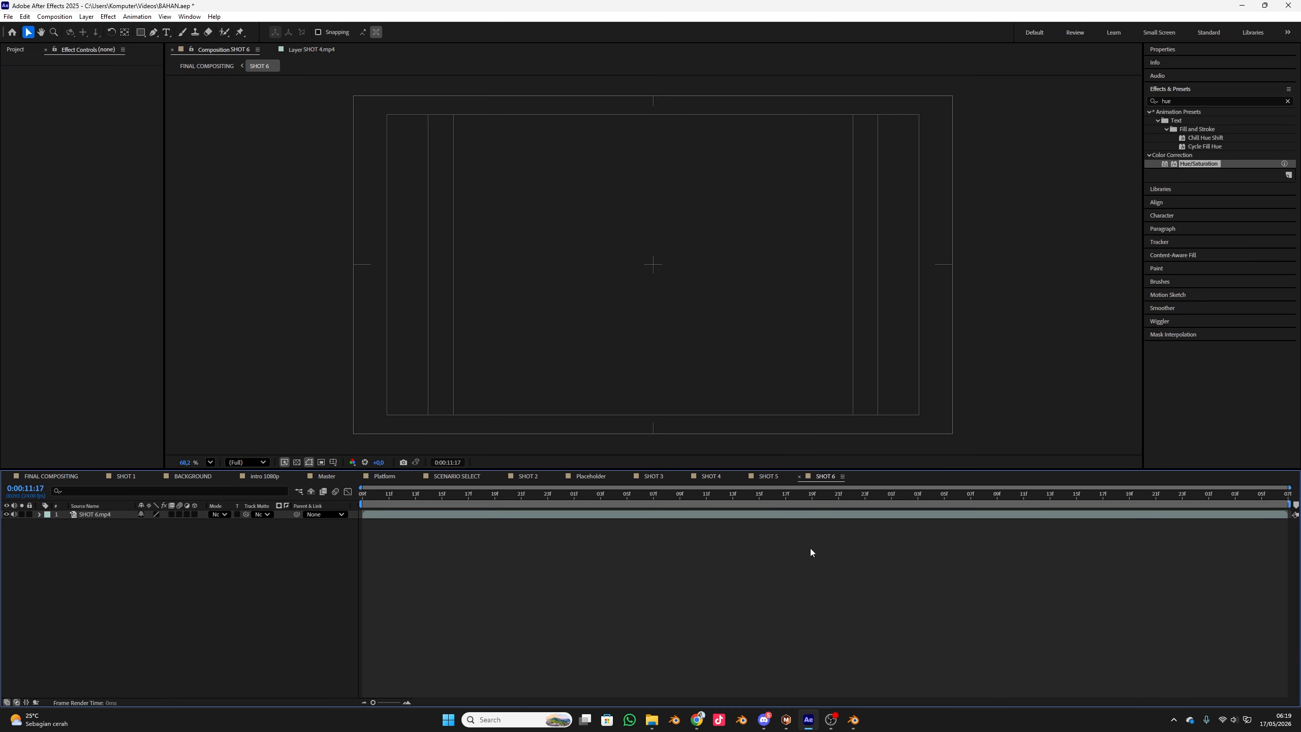
{"action": "left_click_drag", "start_coordinate": [667, 498], "coordinate": [225, 523]}
{"action": "left_click", "coordinate": [104, 514]}
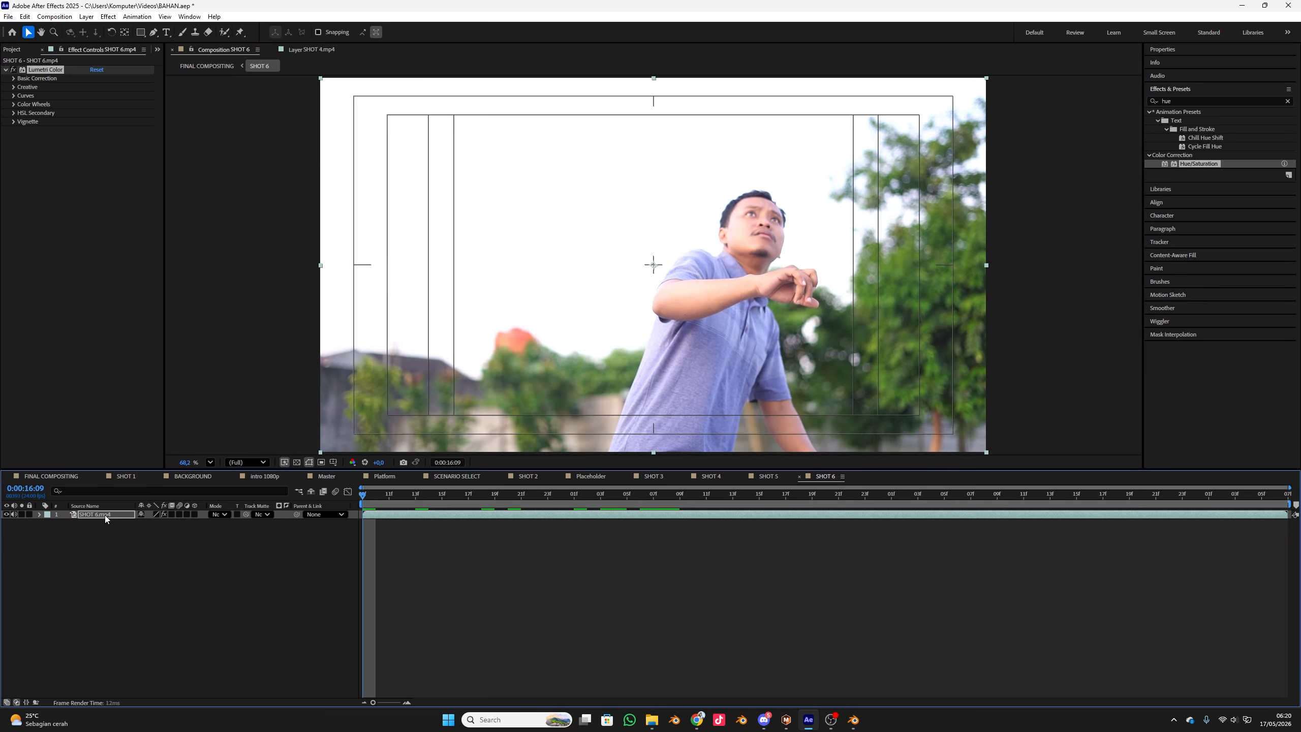
{"action": "key", "text": "space"}
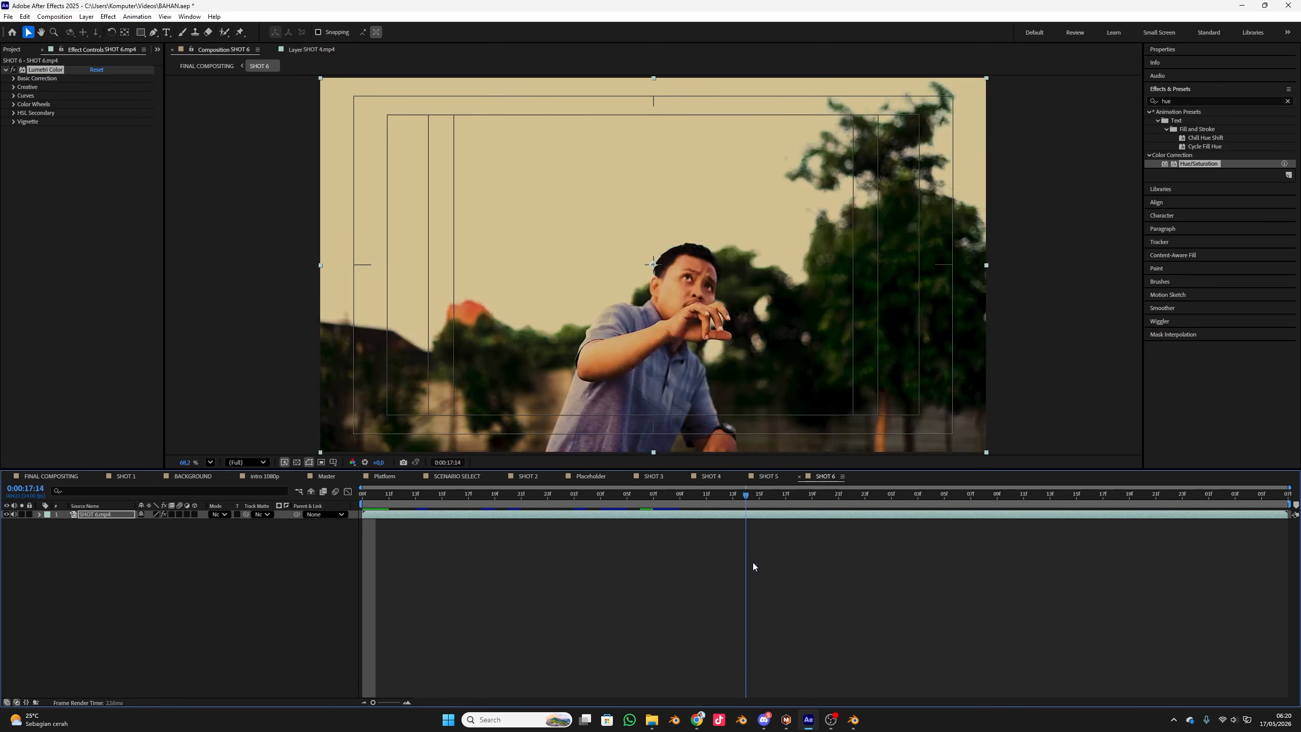
- Switch to File Explorer and preview VFX Element 07 and 06 in the energy-burst effects folder's VFX Energy Elements and Explosions 4K subfolder
{"action": "mouse_move", "coordinate": [651, 720]}
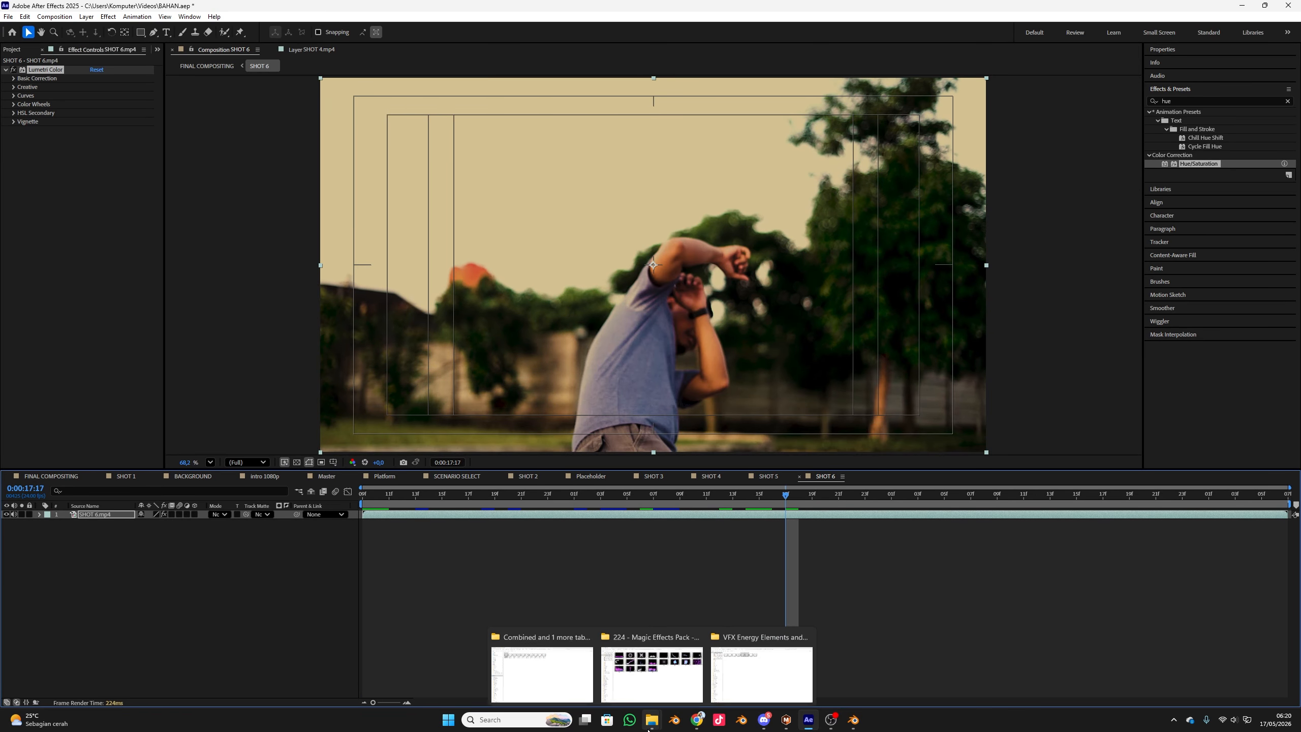
{"action": "left_click", "coordinate": [633, 672]}
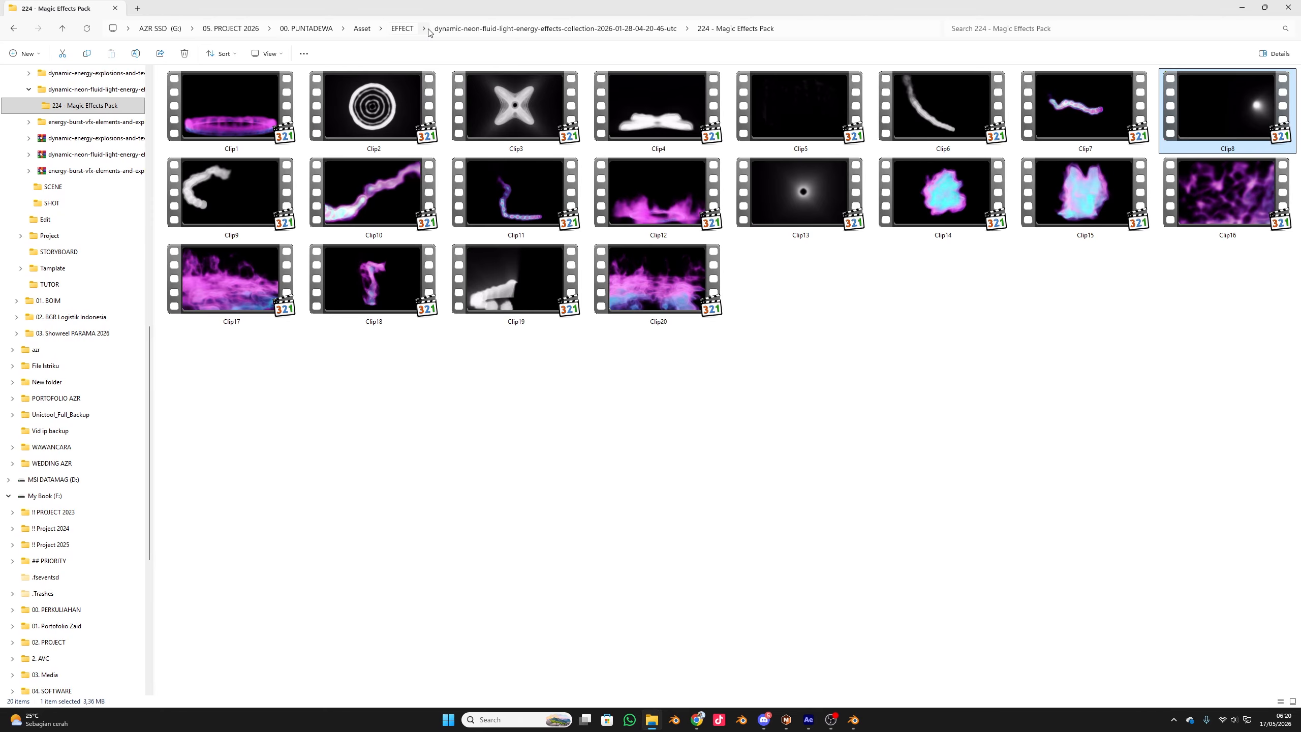
{"action": "left_click", "coordinate": [401, 28]}
{"action": "left_click", "coordinate": [255, 118]}
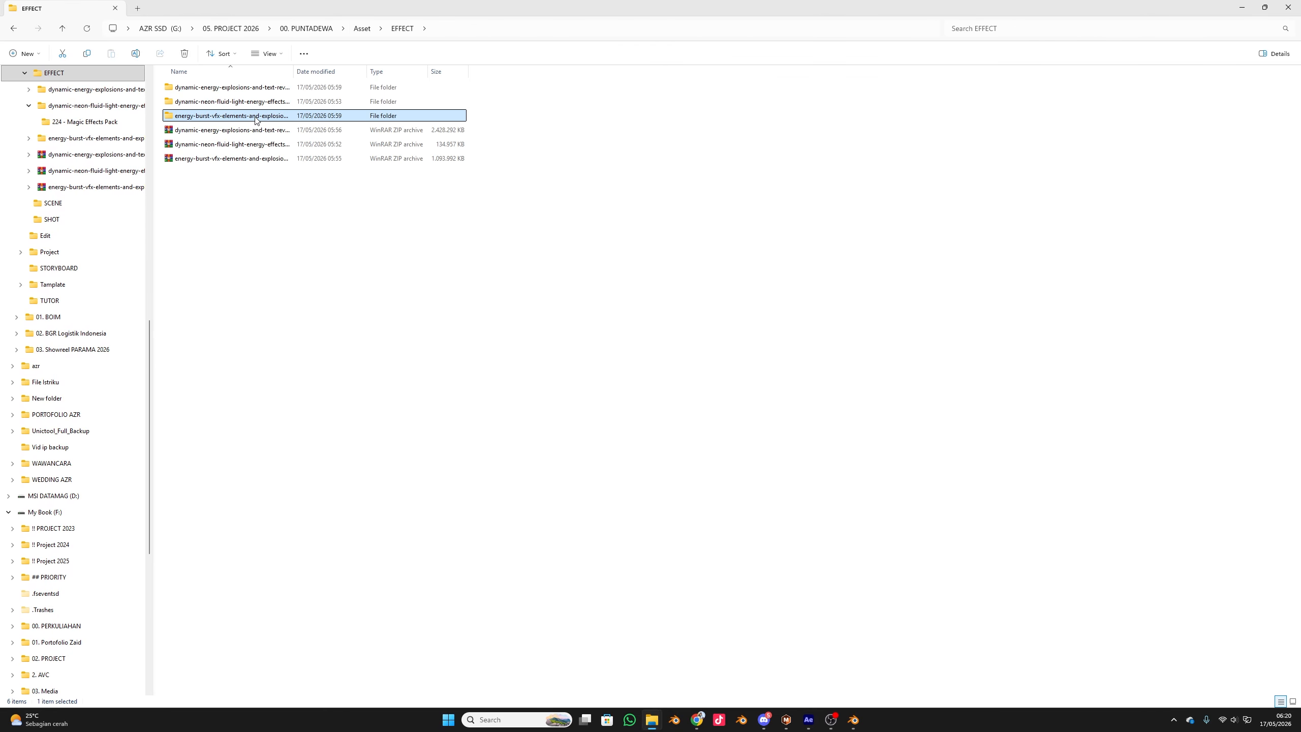
{"action": "scroll", "coordinate": [260, 121], "scroll_direction": "up", "scroll_amount": 2, "text": "ctrl"}
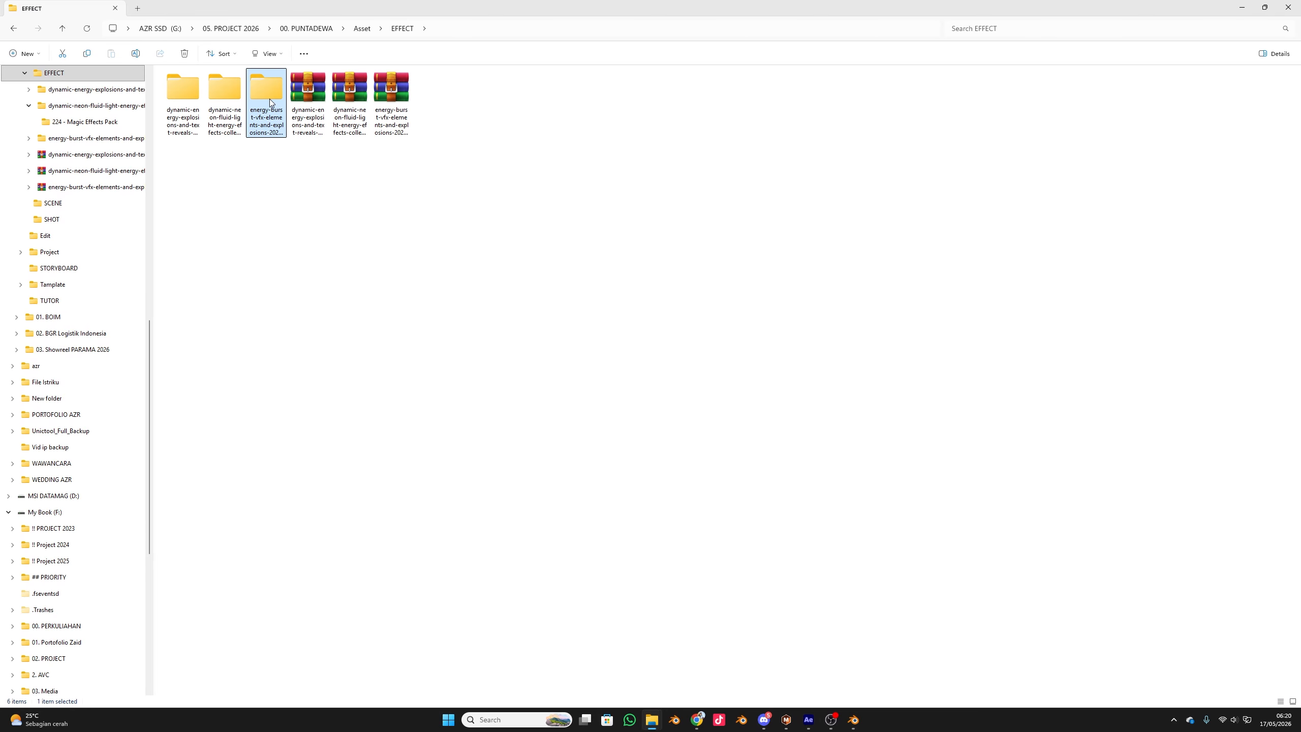
{"action": "double_click", "coordinate": [269, 98]}
{"action": "double_click", "coordinate": [270, 88]}
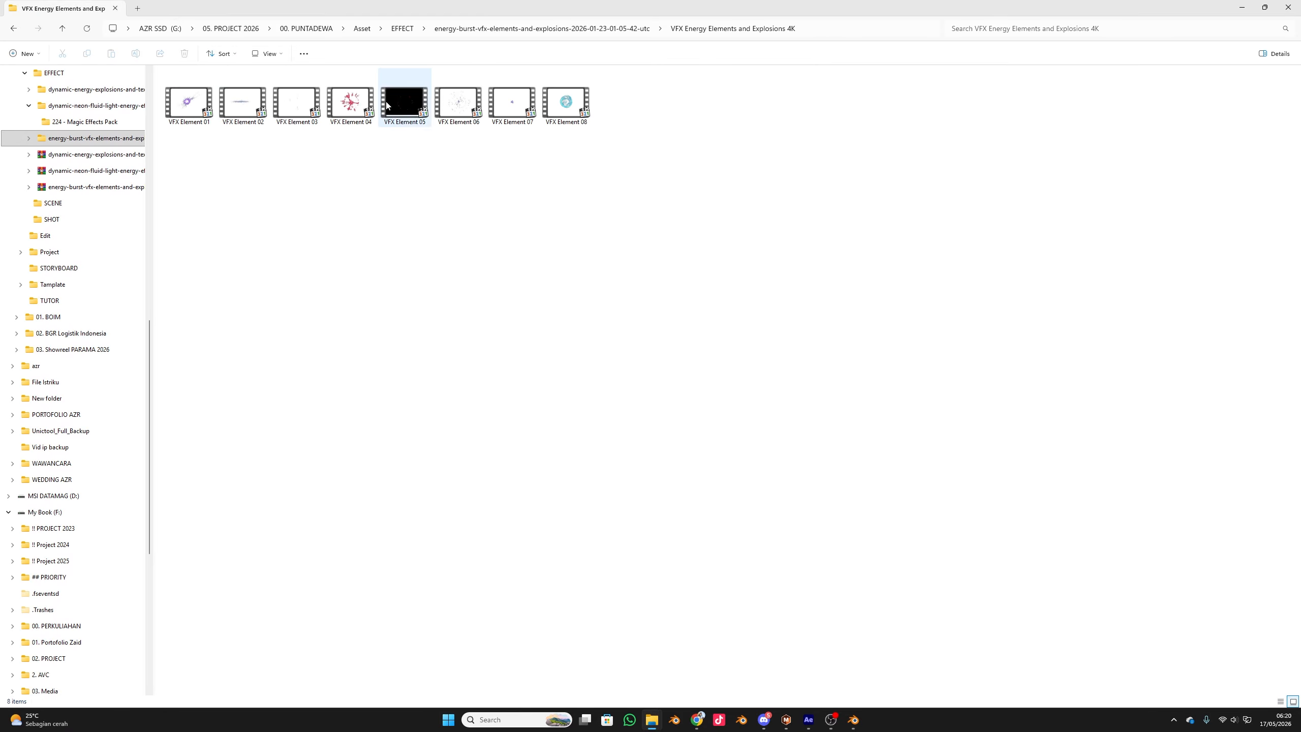
{"action": "double_click", "coordinate": [526, 111]}
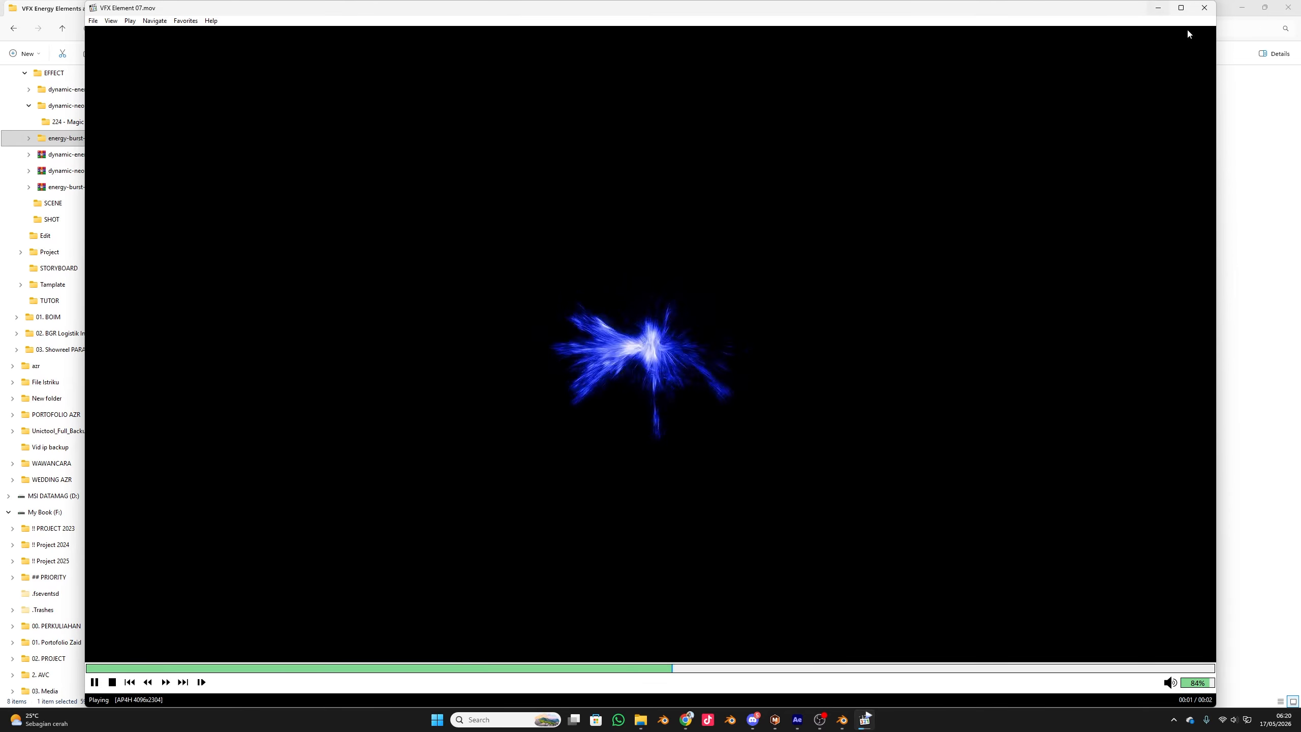
{"action": "left_click", "coordinate": [1202, 9]}
{"action": "double_click", "coordinate": [459, 103]}
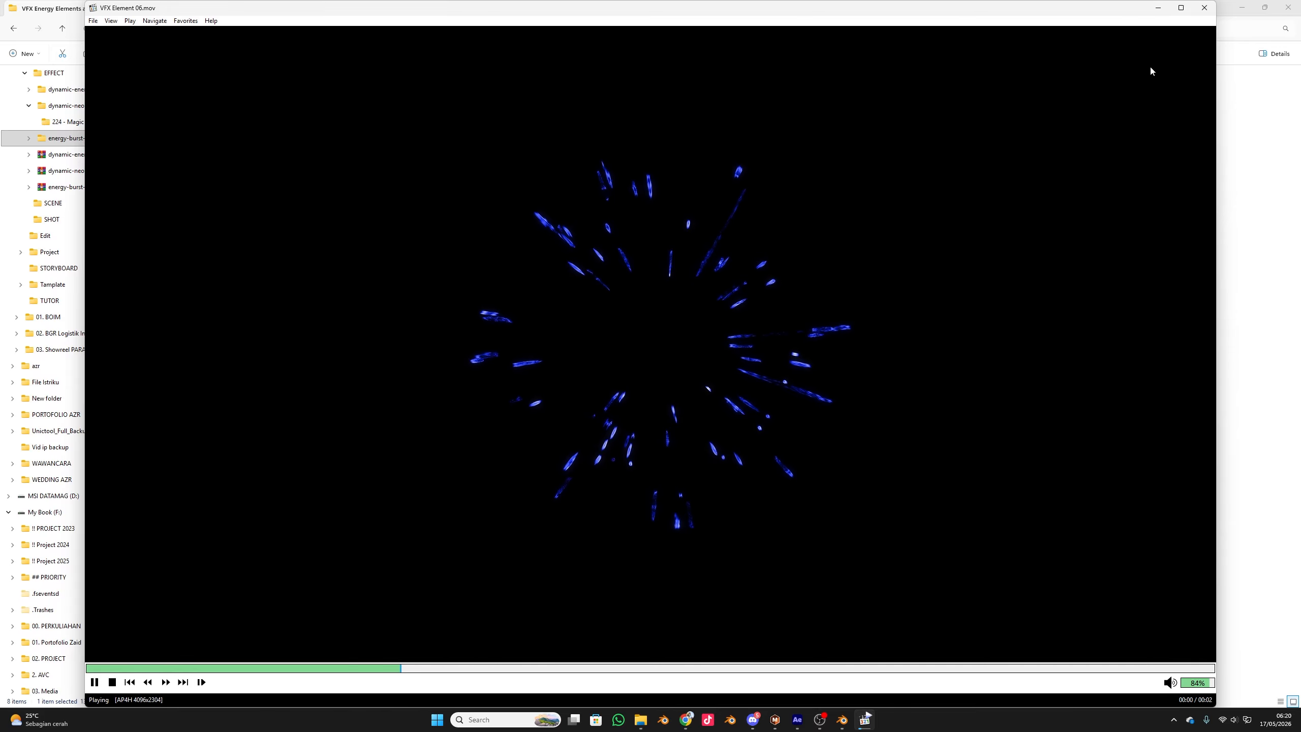
{"action": "left_click", "coordinate": [1204, 8]}
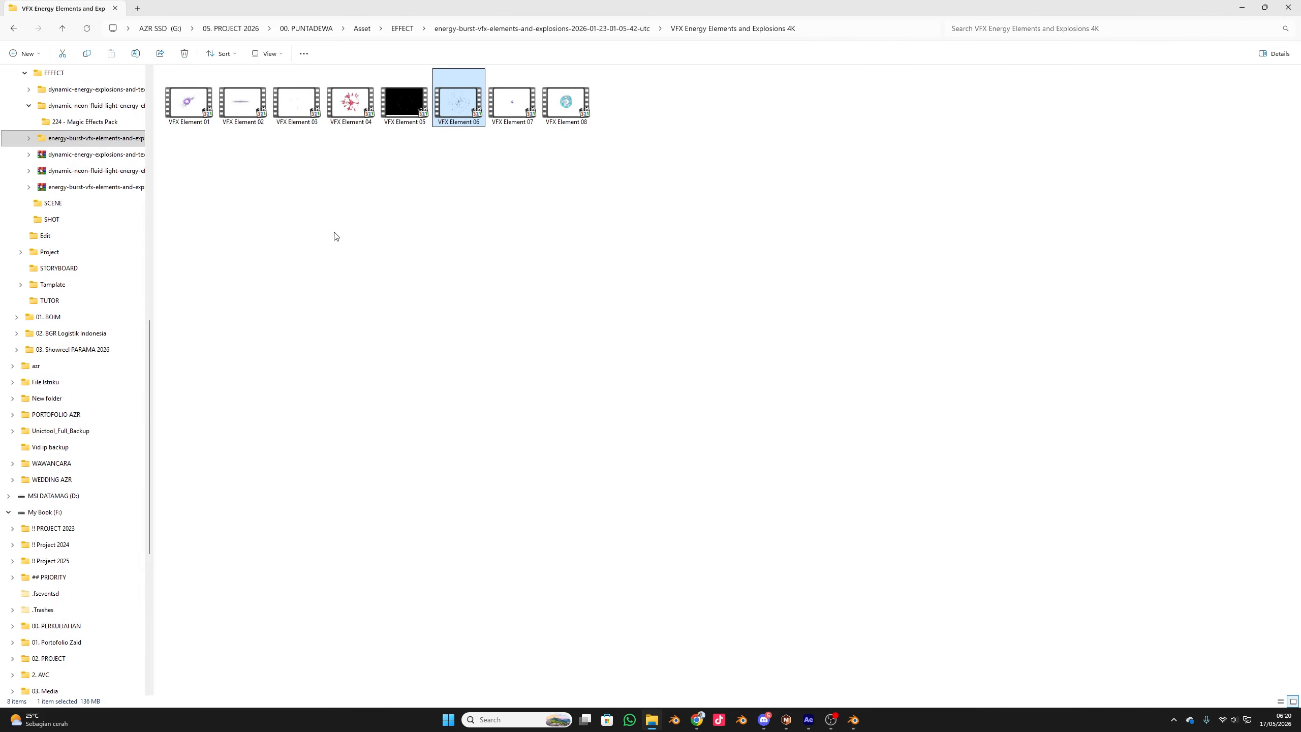
- Preview Combined Energy Explosions FX 07, 04 and 01 in the Combined subfolder of the dynamic-energy-explosions effects folder
{"action": "key", "text": "alt+Up"}
{"action": "key", "text": "alt+Up"}
{"action": "double_click", "coordinate": [187, 96]}
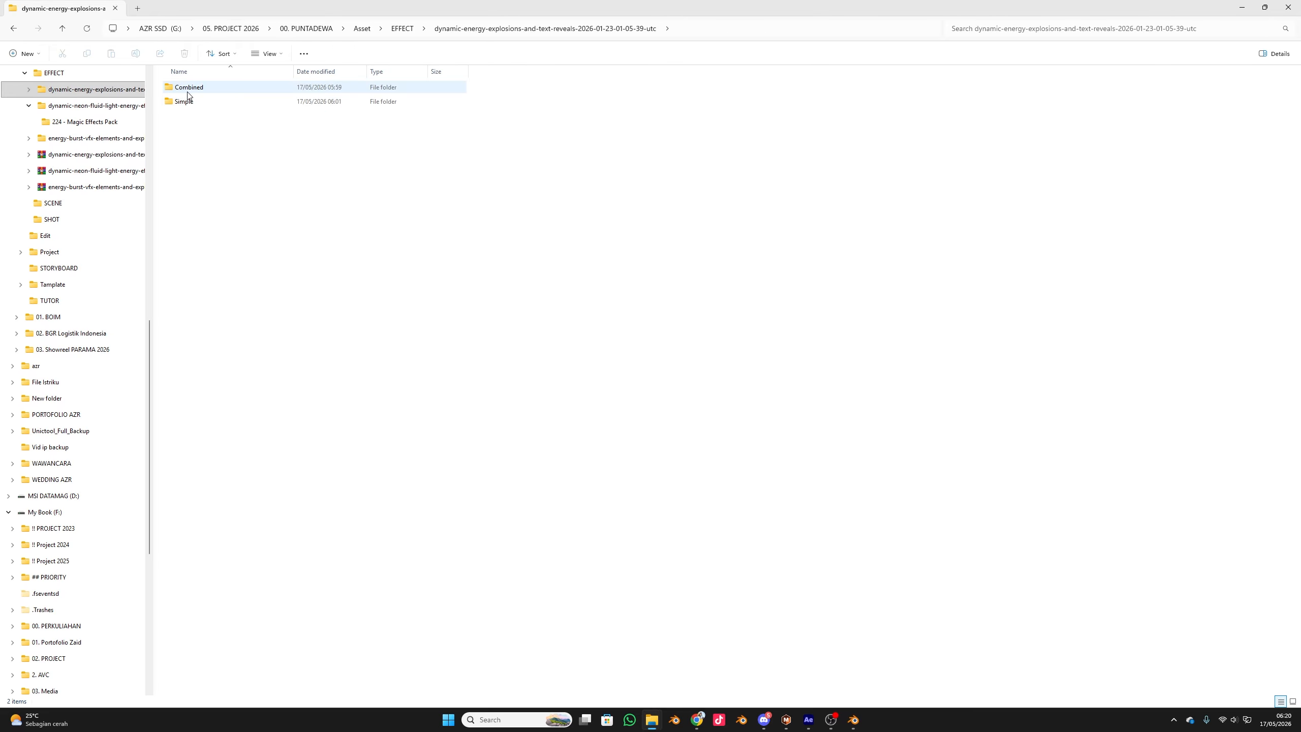
{"action": "left_click", "coordinate": [188, 93]}
{"action": "double_click", "coordinate": [188, 94]}
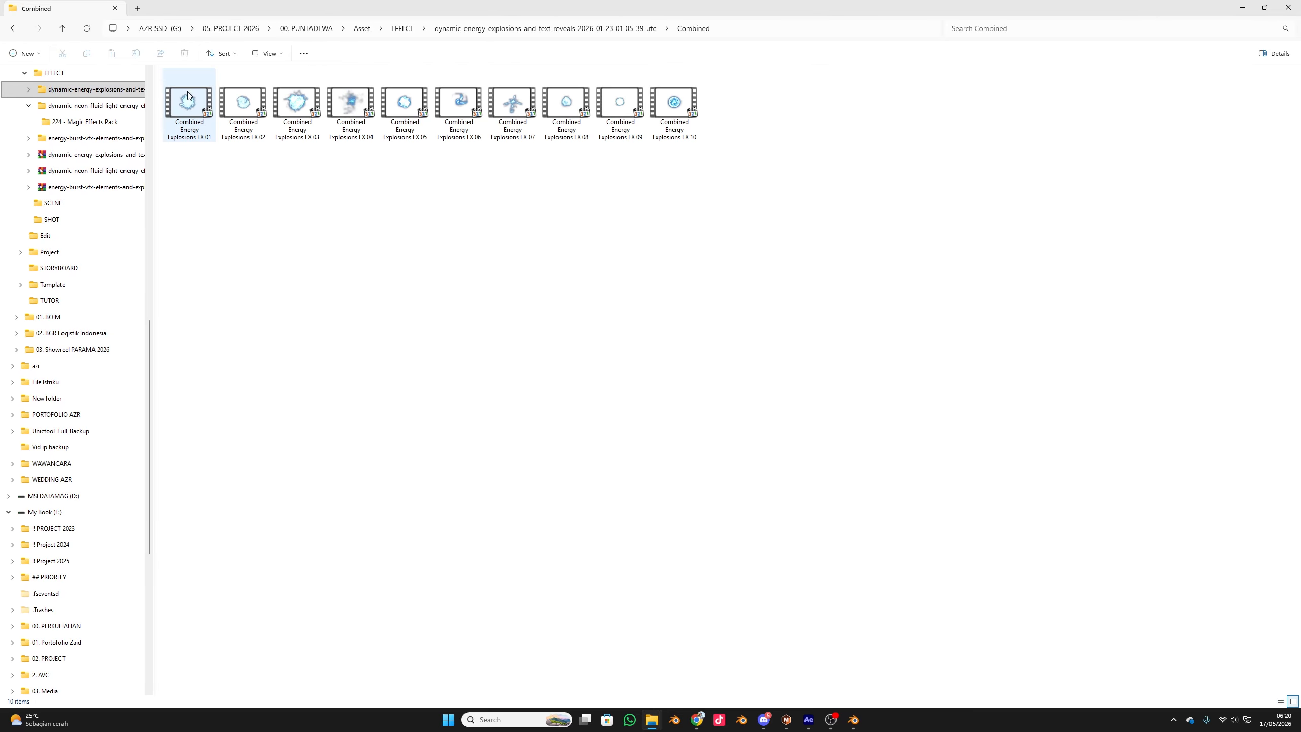
{"action": "left_click", "coordinate": [514, 112]}
{"action": "double_click", "coordinate": [514, 112]}
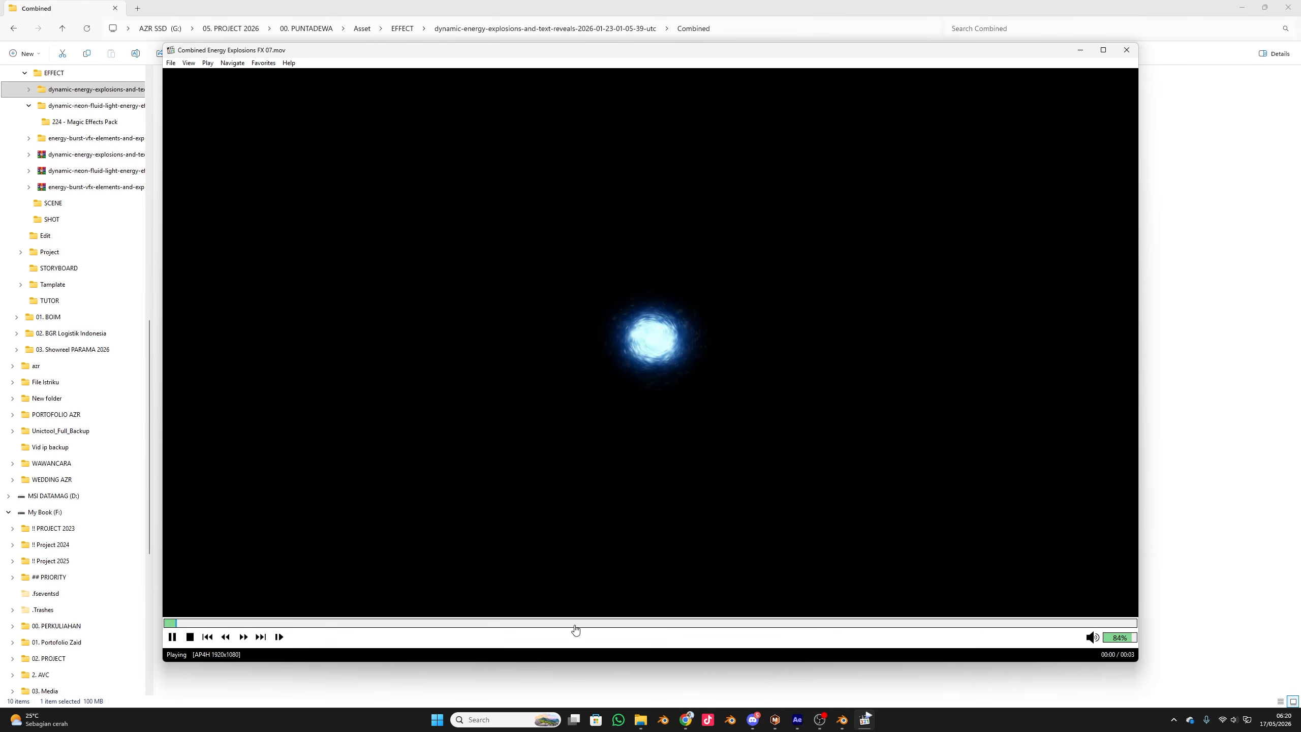
{"action": "left_click", "coordinate": [1126, 50]}
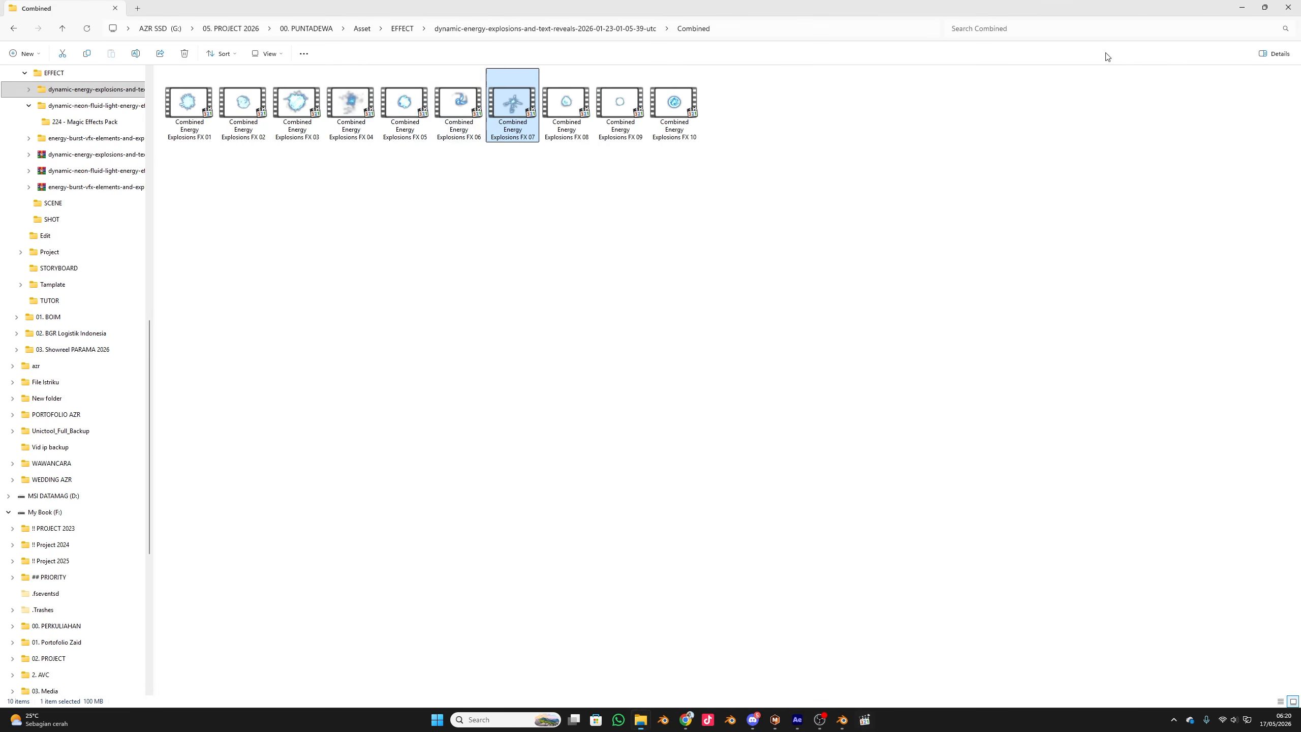
{"action": "left_click", "coordinate": [342, 99]}
{"action": "double_click", "coordinate": [343, 100]}
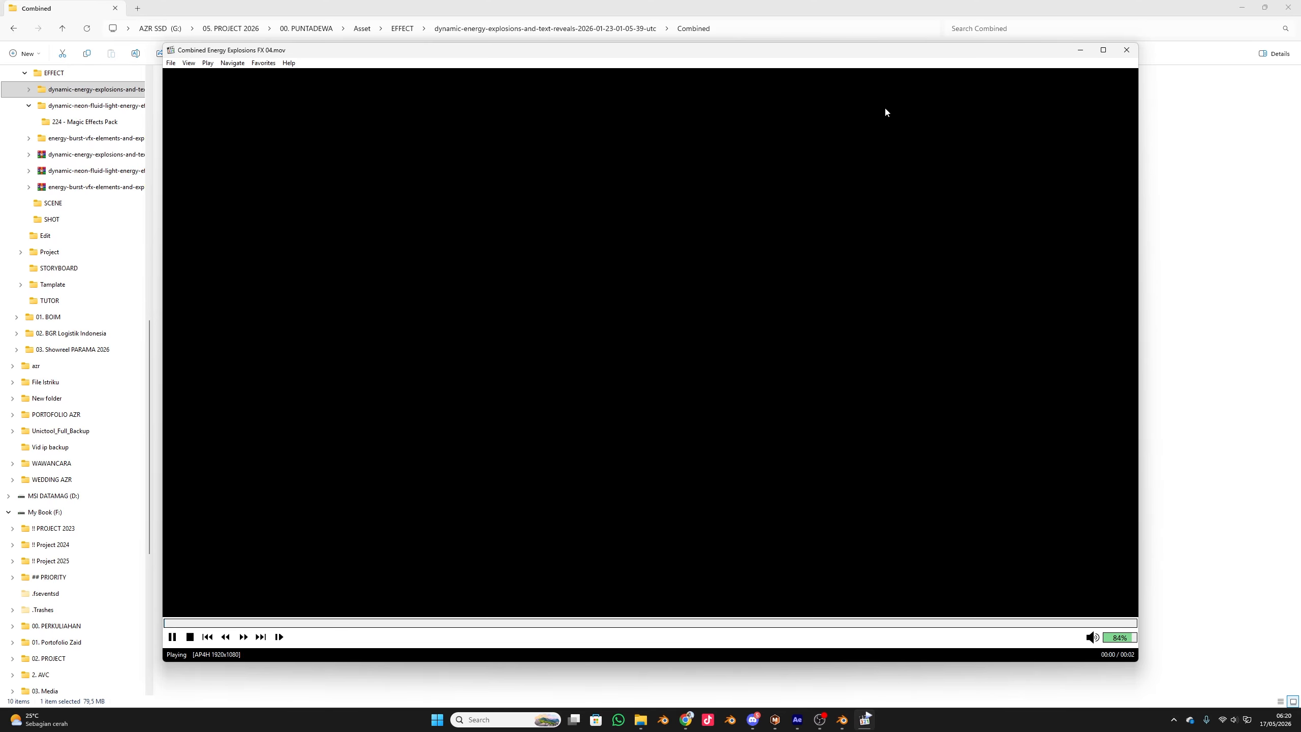
{"action": "left_click", "coordinate": [1126, 50]}
{"action": "double_click", "coordinate": [210, 111]}
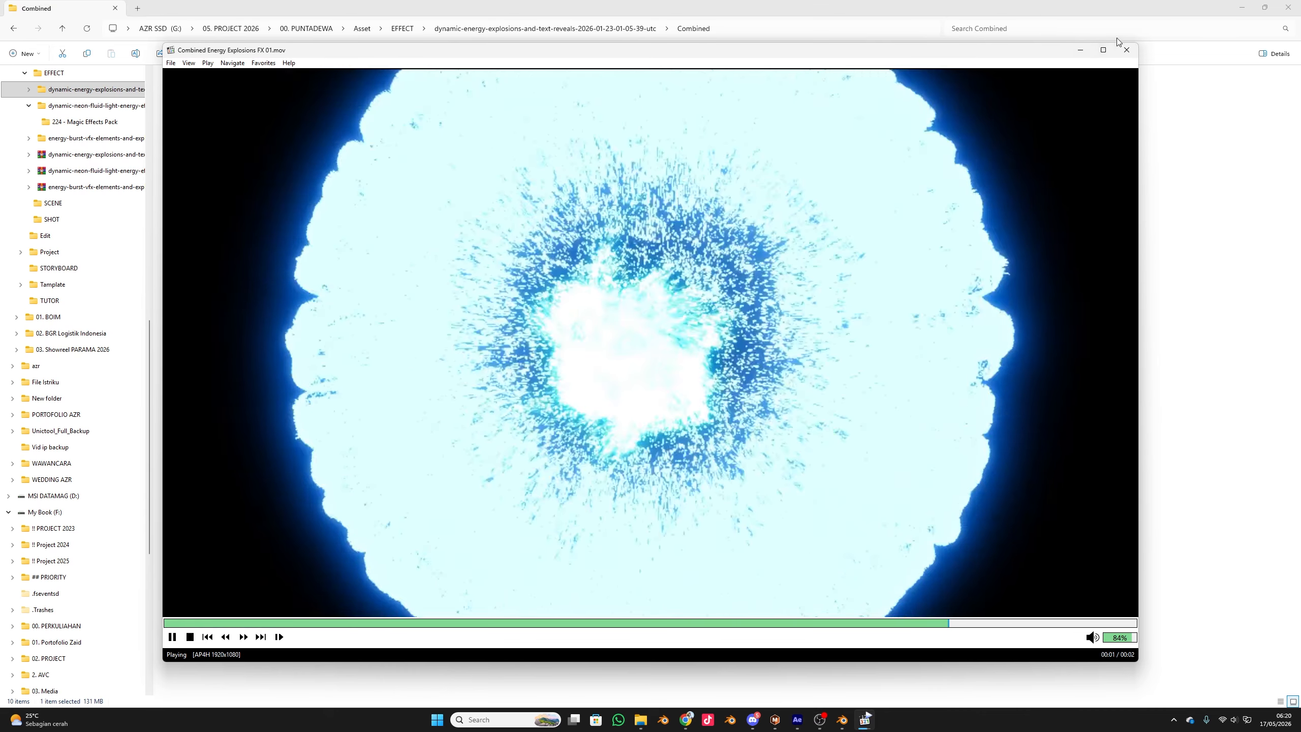
{"action": "left_click", "coordinate": [1126, 50]}
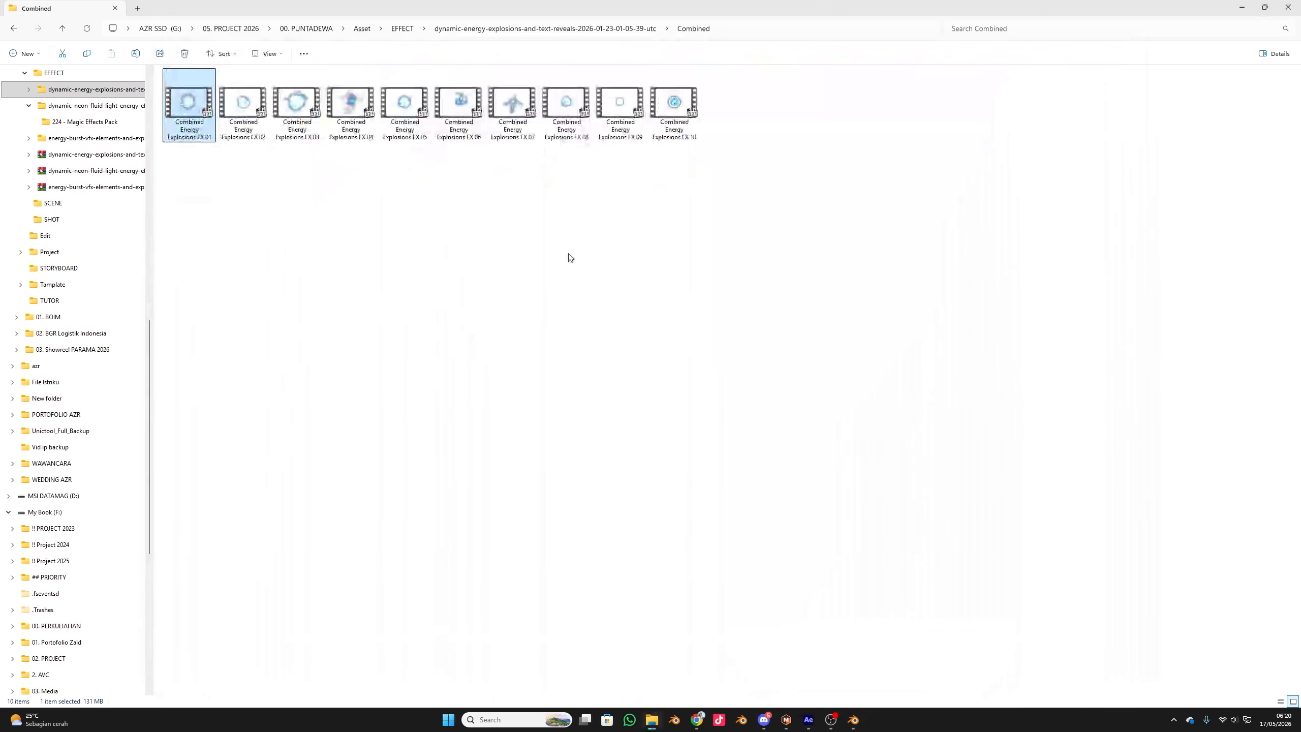
- Preview Simple Energy Explosions FX 06, 20, 29 and 17 in the Simple subfolder
{"action": "key", "text": "BackSpace"}
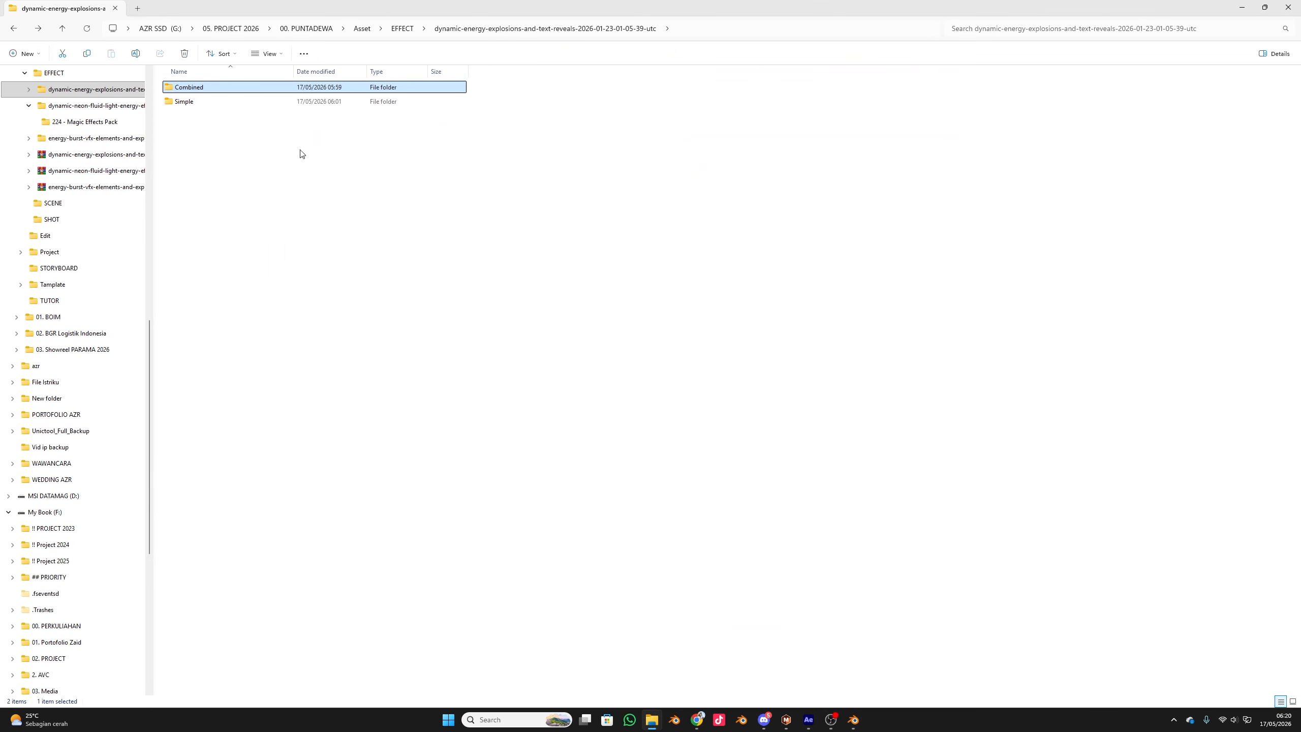
{"action": "double_click", "coordinate": [189, 102]}
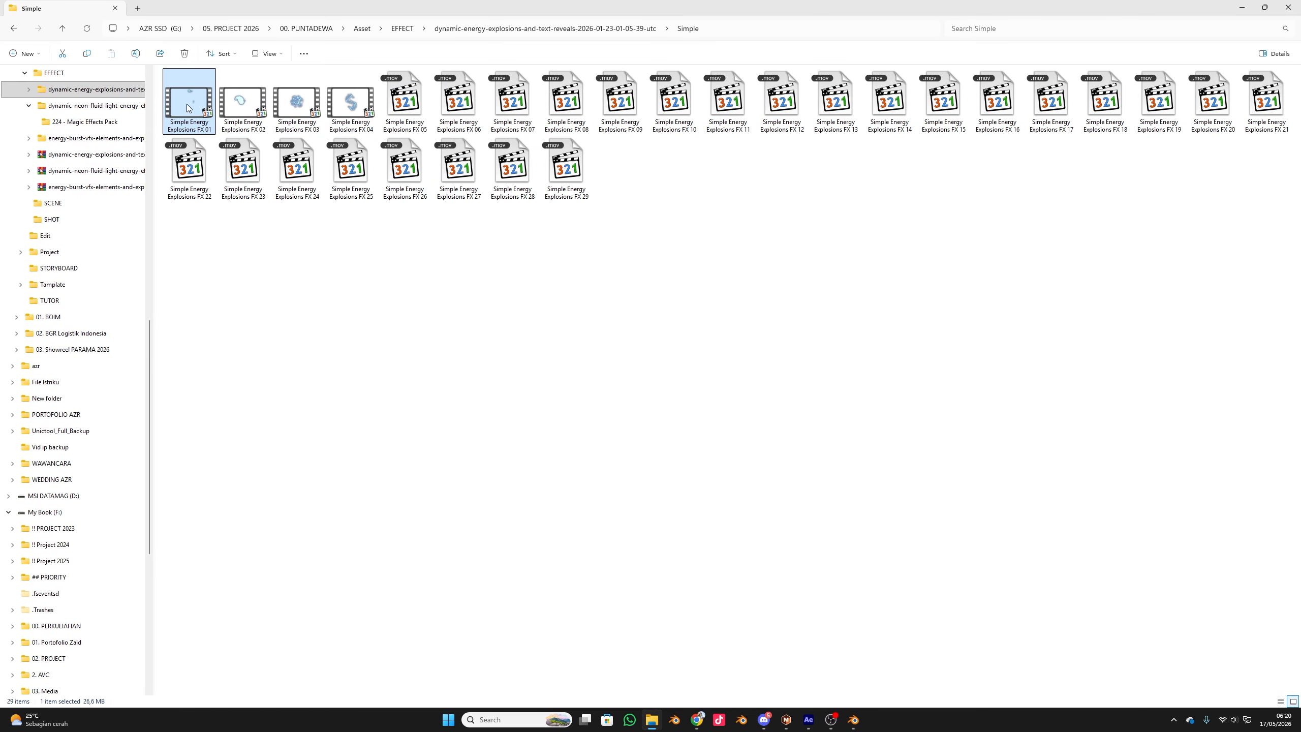
{"action": "double_click", "coordinate": [458, 102]}
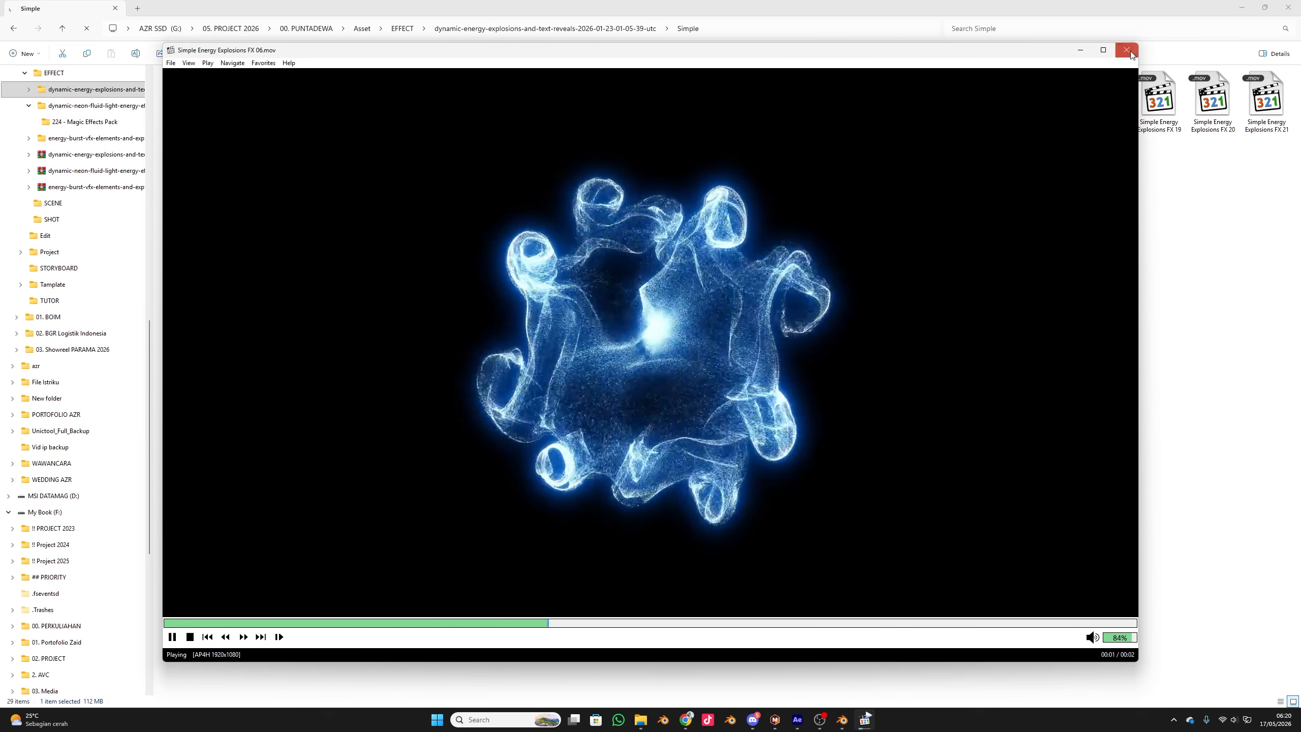
{"action": "left_click", "coordinate": [1126, 49]}
{"action": "left_click", "coordinate": [1223, 113]}
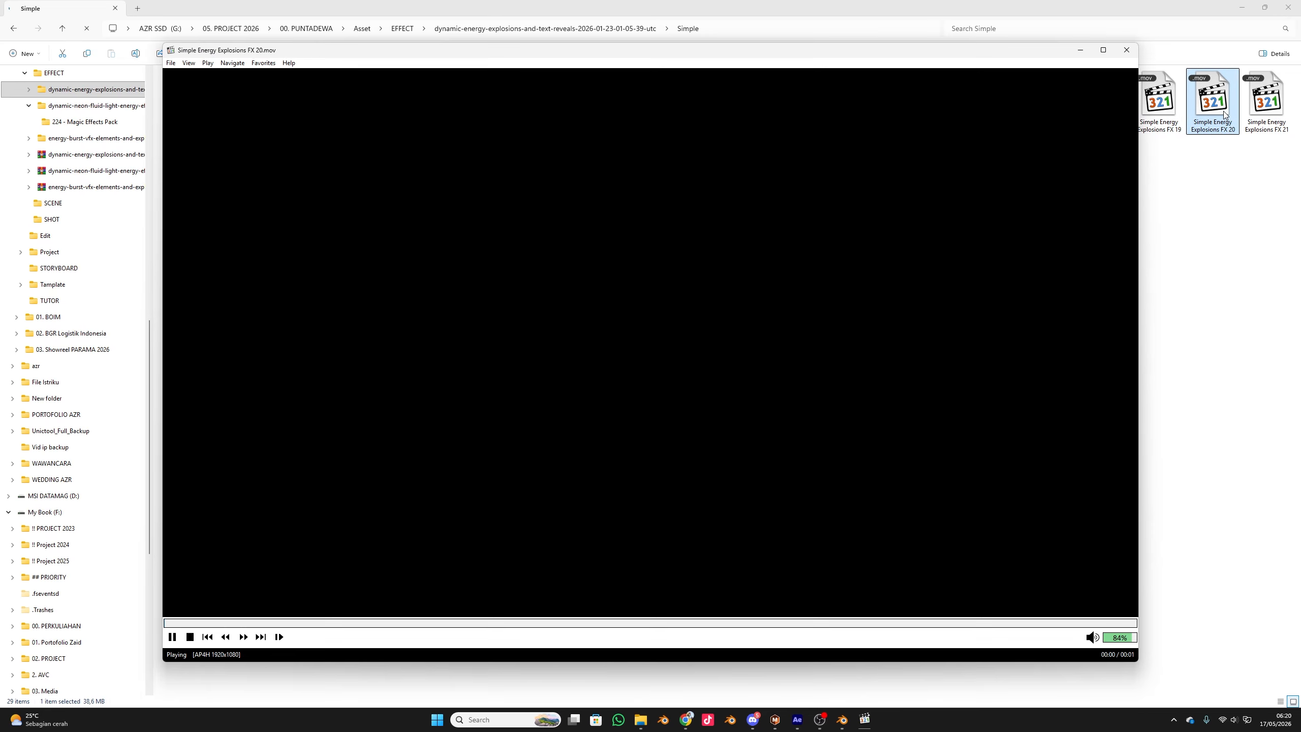
{"action": "left_click", "coordinate": [1124, 50]}
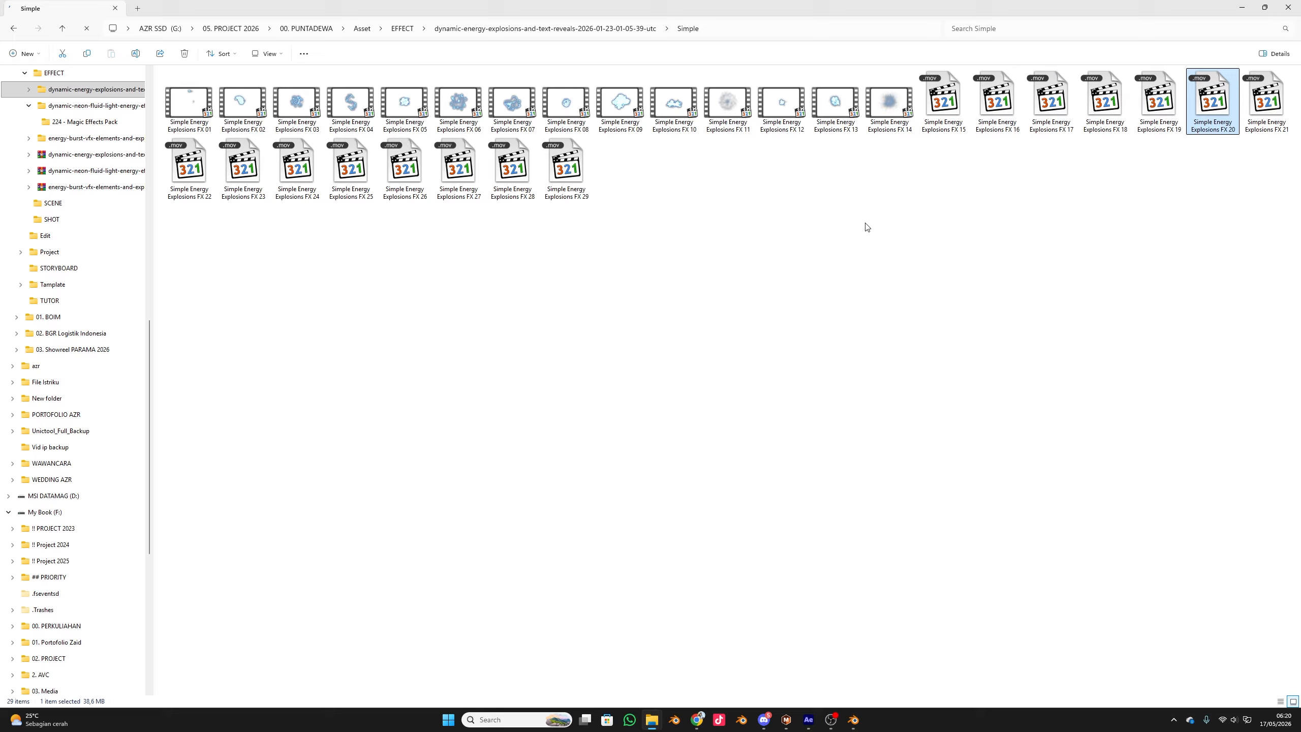
{"action": "double_click", "coordinate": [574, 163]}
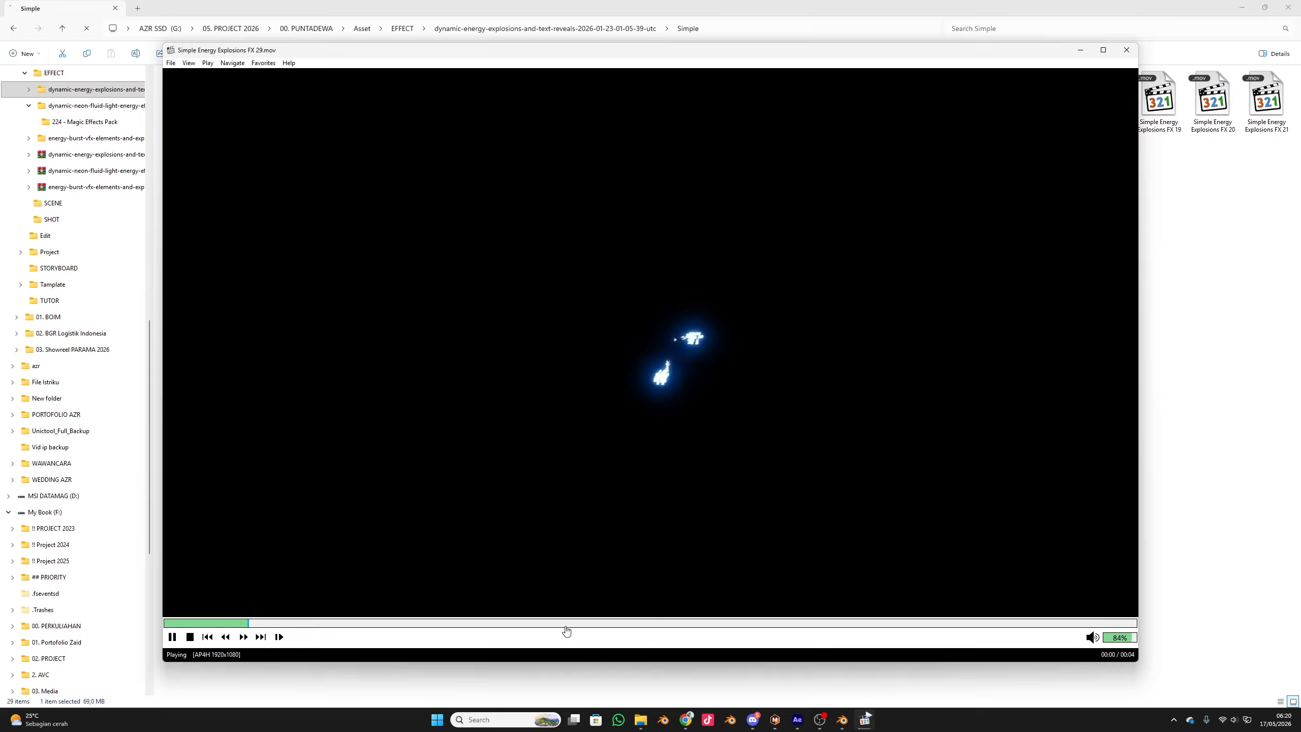
{"action": "left_click", "coordinate": [1125, 50]}
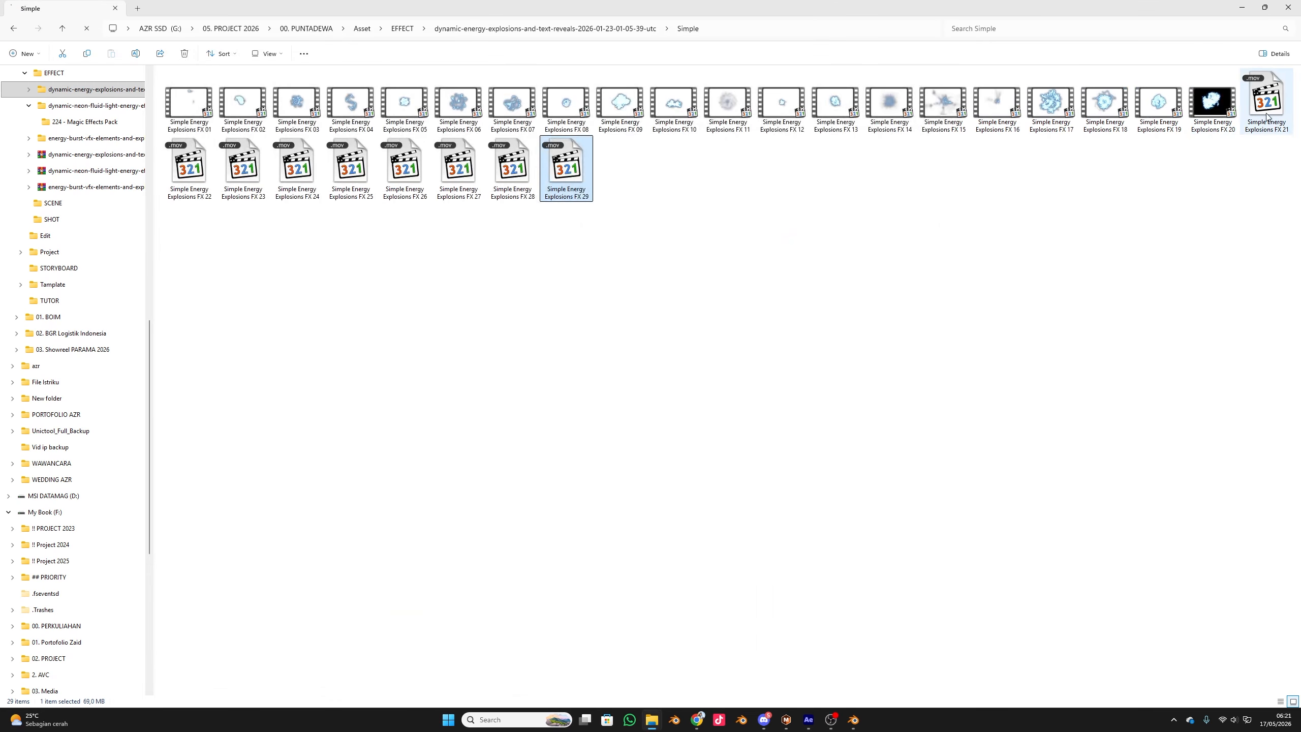
{"action": "double_click", "coordinate": [1055, 107]}
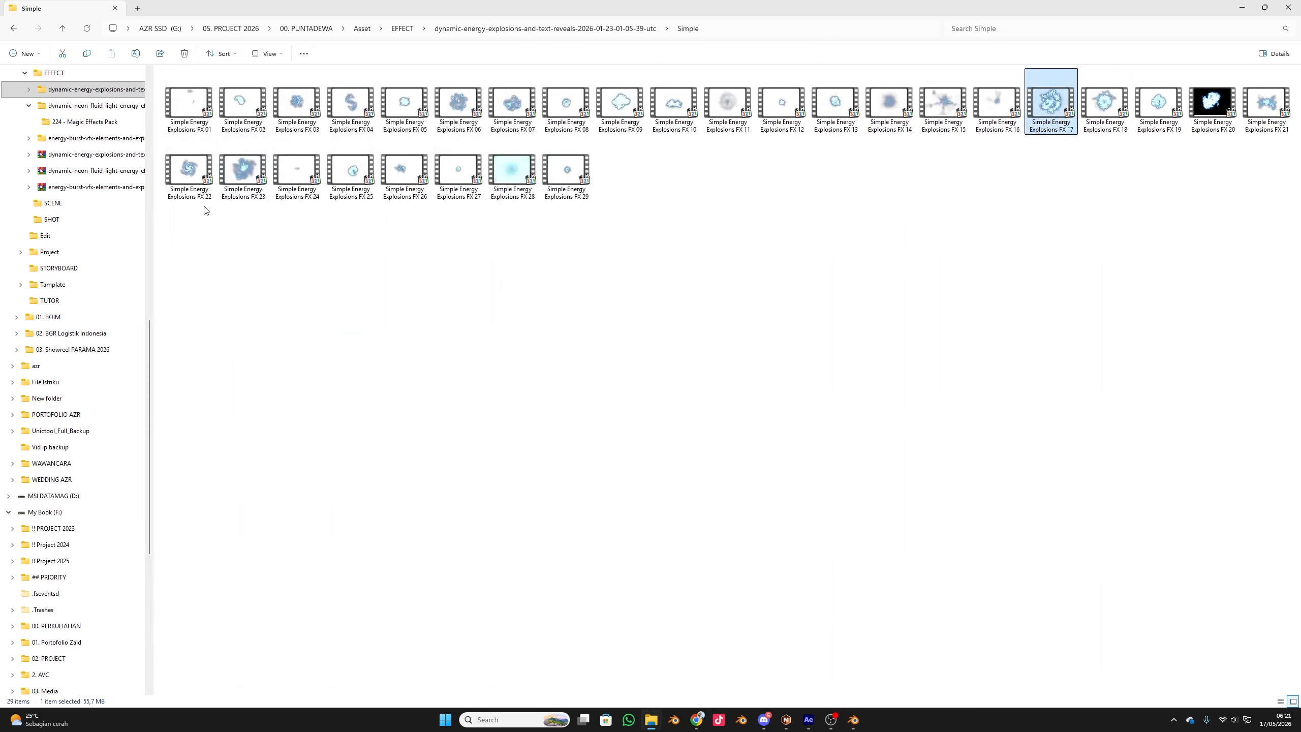
- Preview Simple Energy Explosions FX 23, add it as the top layer of SHOT 6 in After Effects, and play the composition
{"action": "double_click", "coordinate": [243, 169]}
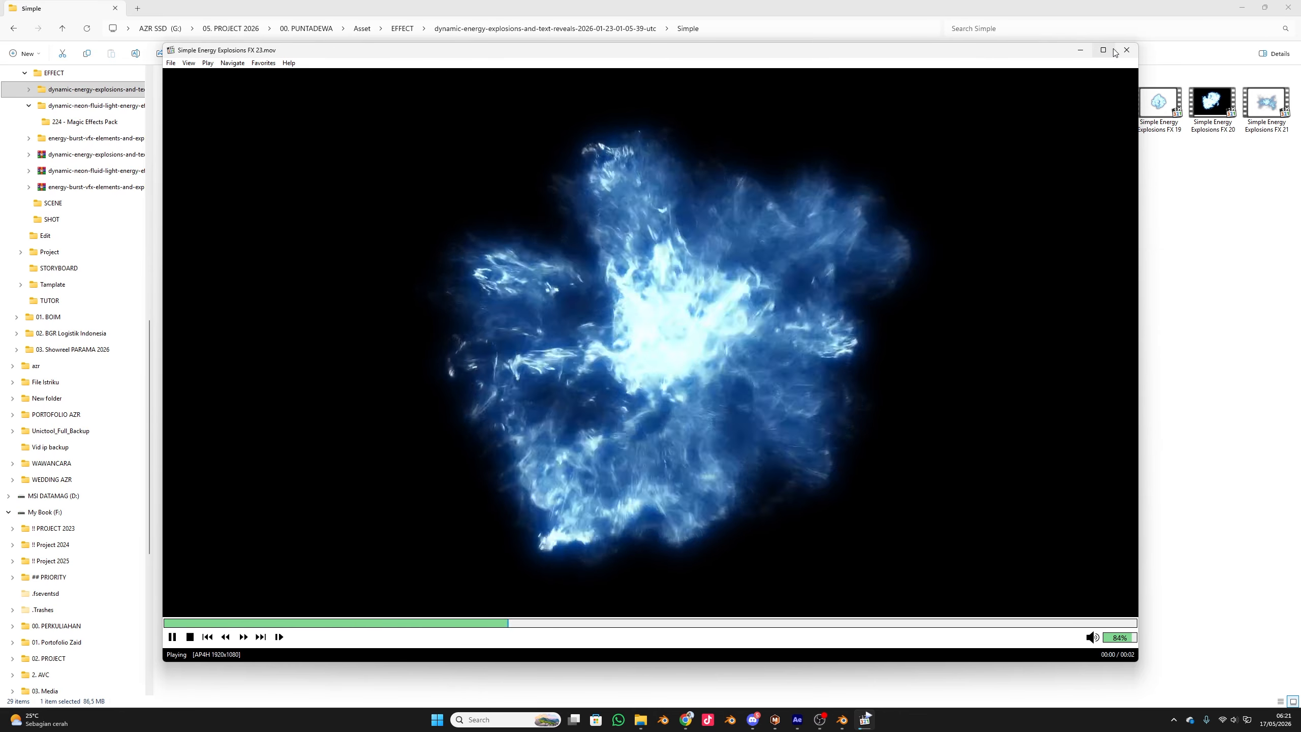
{"action": "left_click", "coordinate": [1103, 50]}
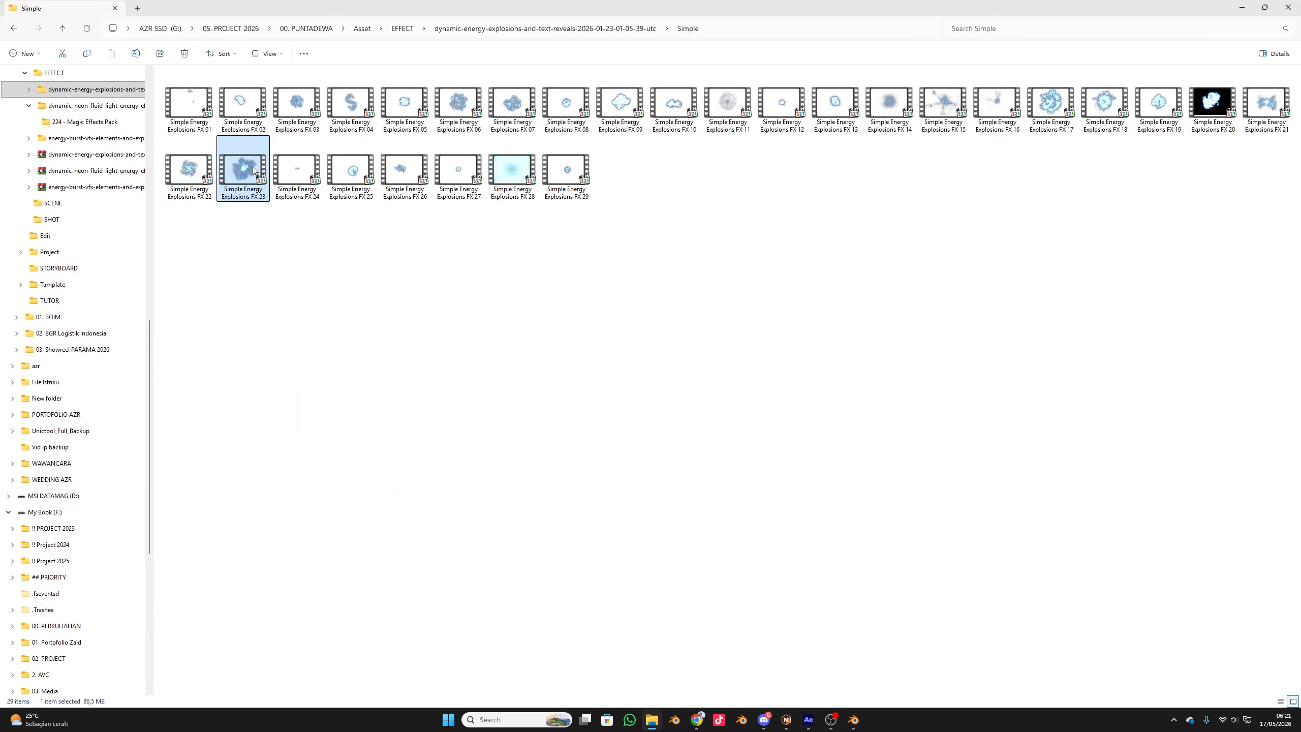
{"action": "left_click_drag", "start_coordinate": [254, 171], "coordinate": [767, 586]}
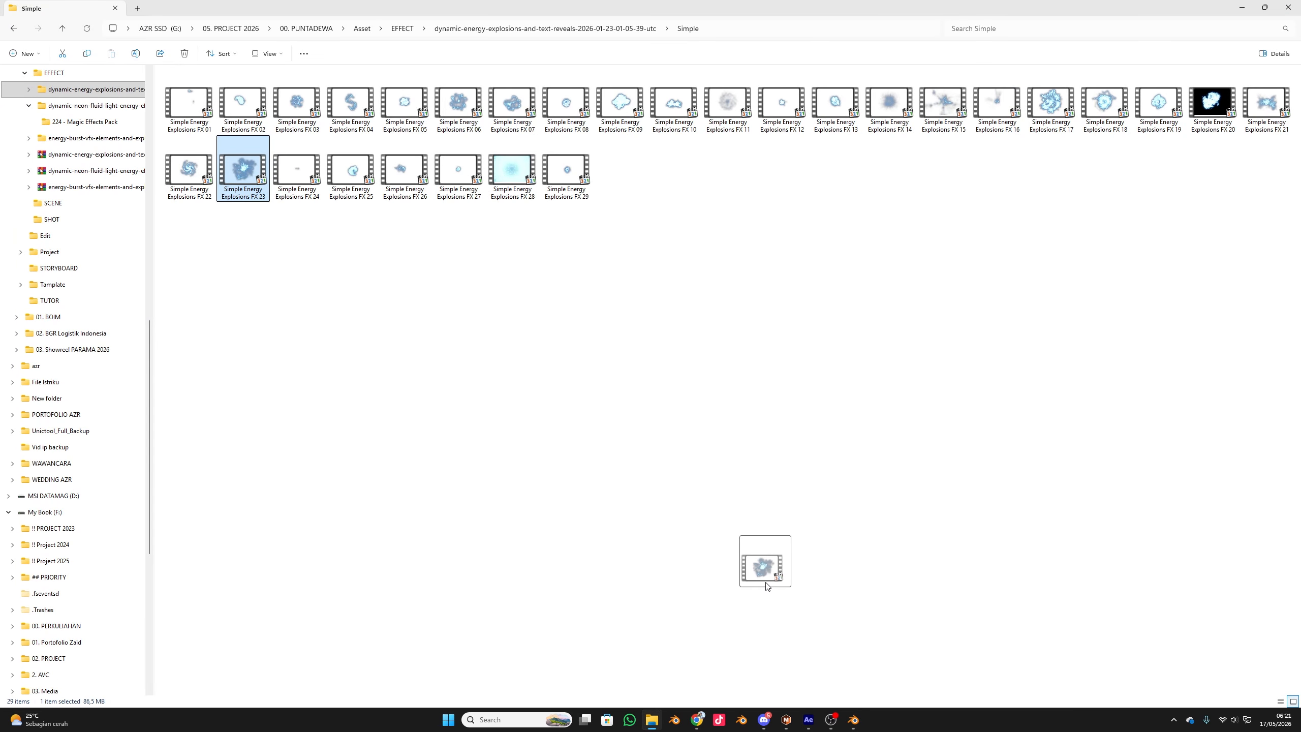
{"action": "left_click_drag", "start_coordinate": [810, 725], "coordinate": [153, 669]}
{"action": "left_click", "coordinate": [368, 507]}
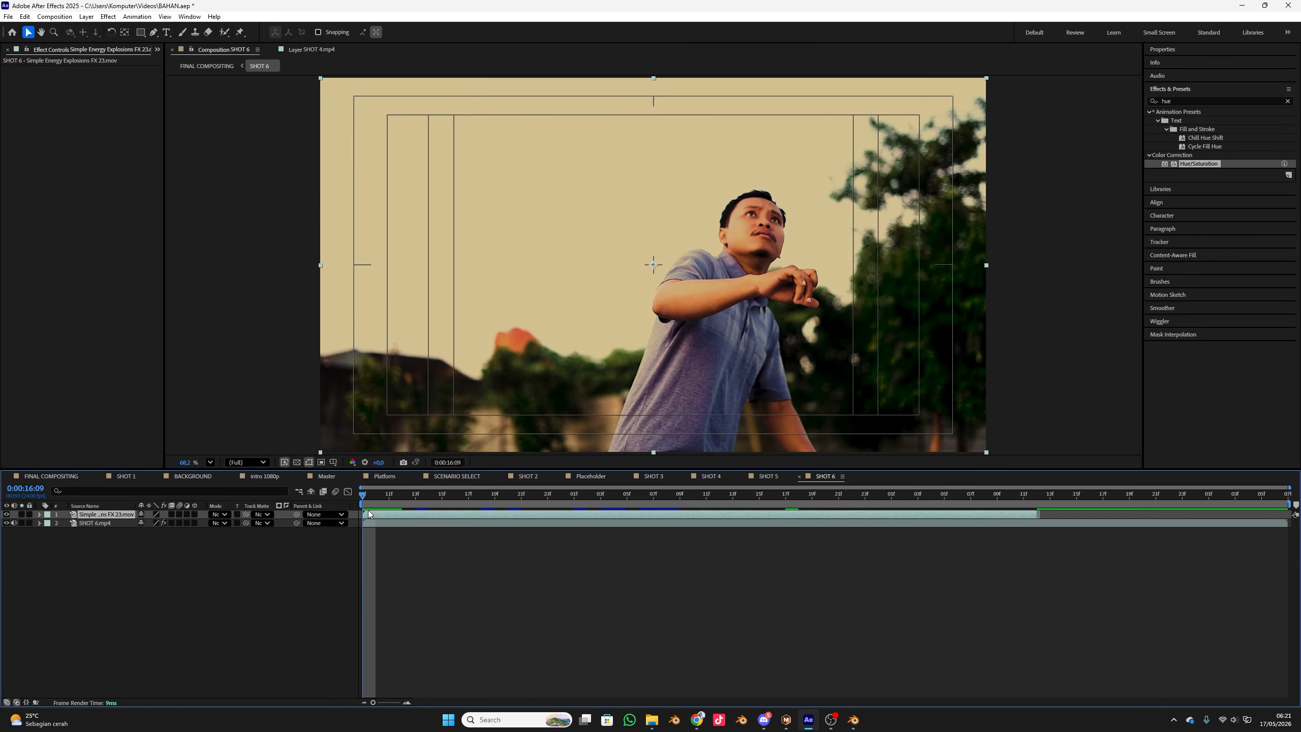
{"action": "key", "text": "space"}
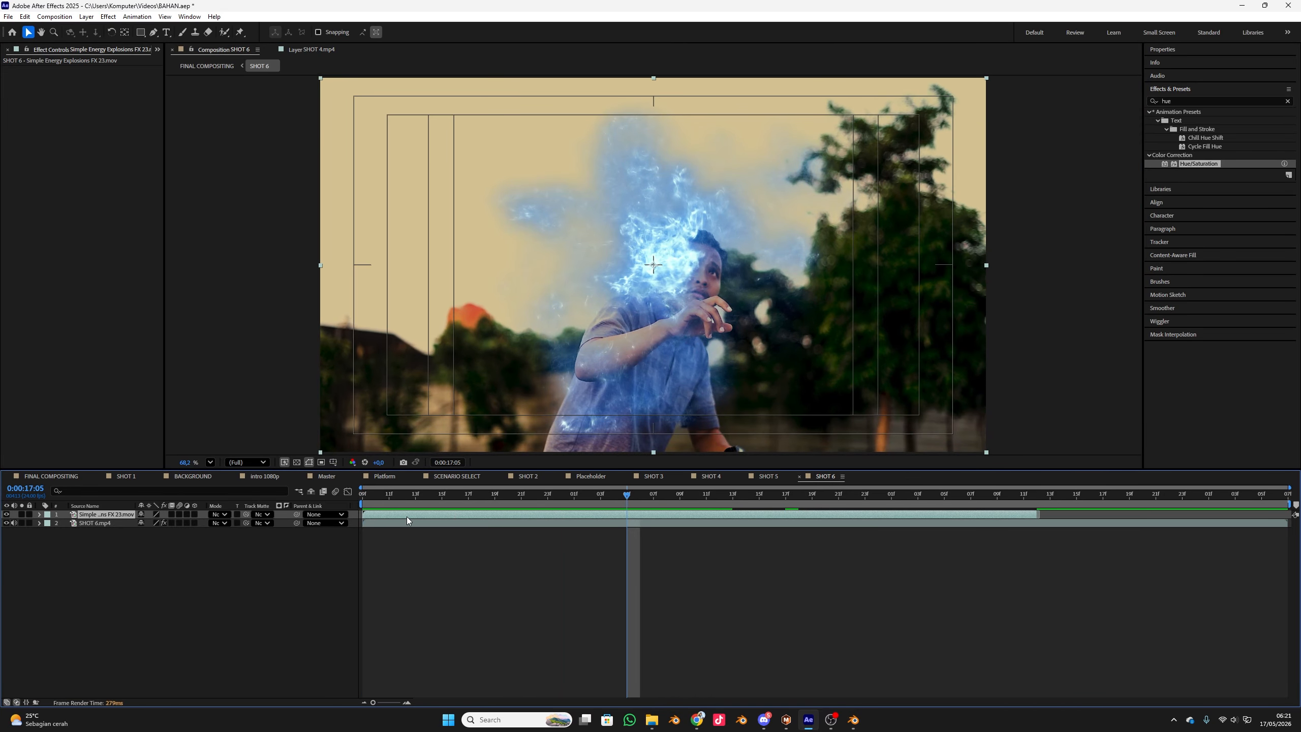
- Scale the Simple Energy Explosions FX 23 layer to about 400% and shift it to start just after 0:00:17:10, previewing the timing
{"action": "key", "text": "s"}
{"action": "left_click_drag", "start_coordinate": [155, 523], "coordinate": [730, 402]}
{"action": "left_click_drag", "start_coordinate": [448, 514], "coordinate": [807, 526]}
{"action": "key", "text": "space"}
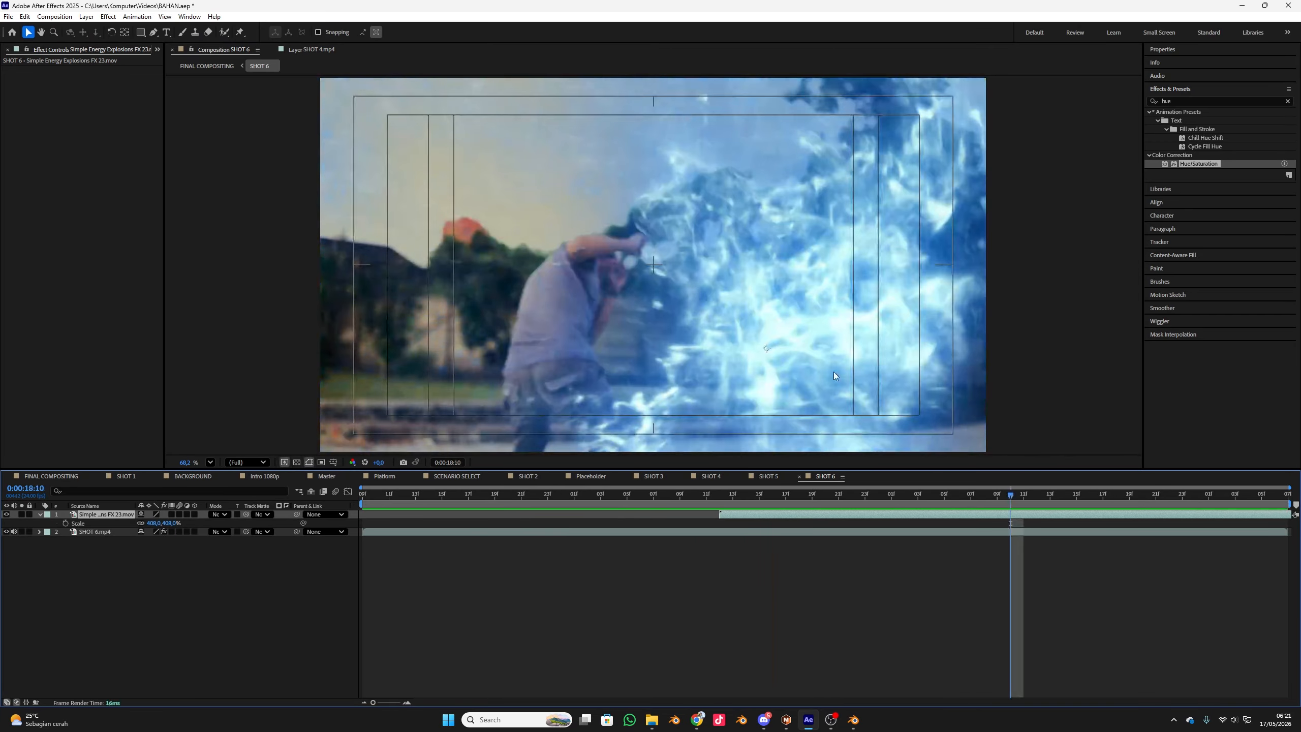
- Move the blue explosion toward the frame's centre, enlarge it to about 610%, and preview from 0:00:17:10
{"action": "left_click_drag", "start_coordinate": [833, 372], "coordinate": [714, 374]}
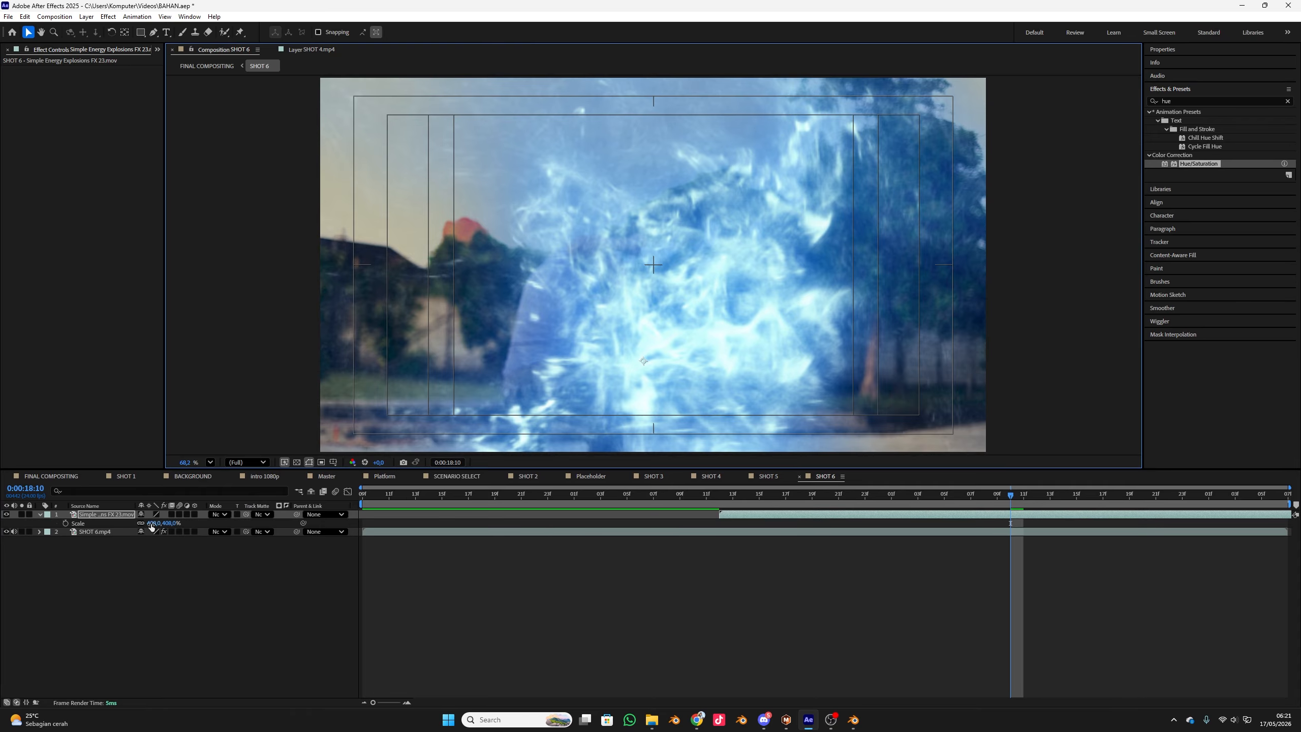
{"action": "left_click_drag", "start_coordinate": [154, 524], "coordinate": [512, 539]}
{"action": "left_click", "coordinate": [689, 498]}
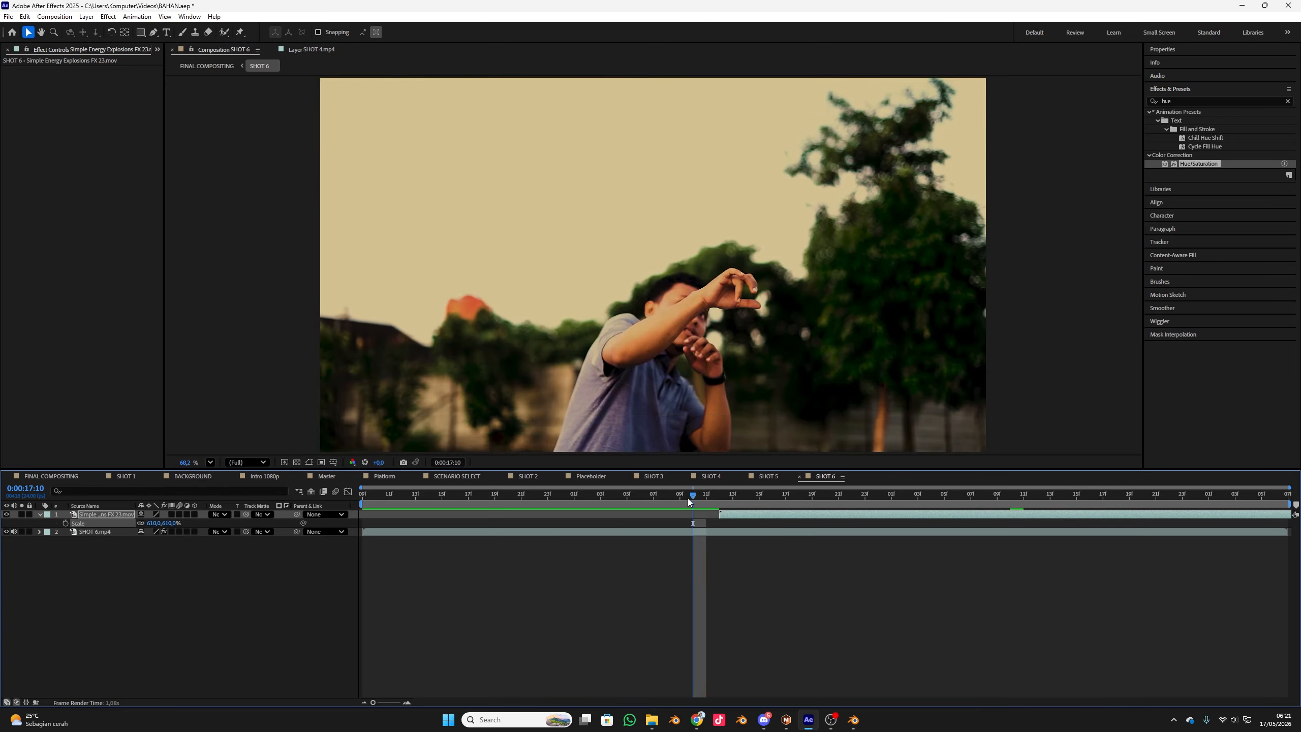
{"action": "key", "text": "space"}
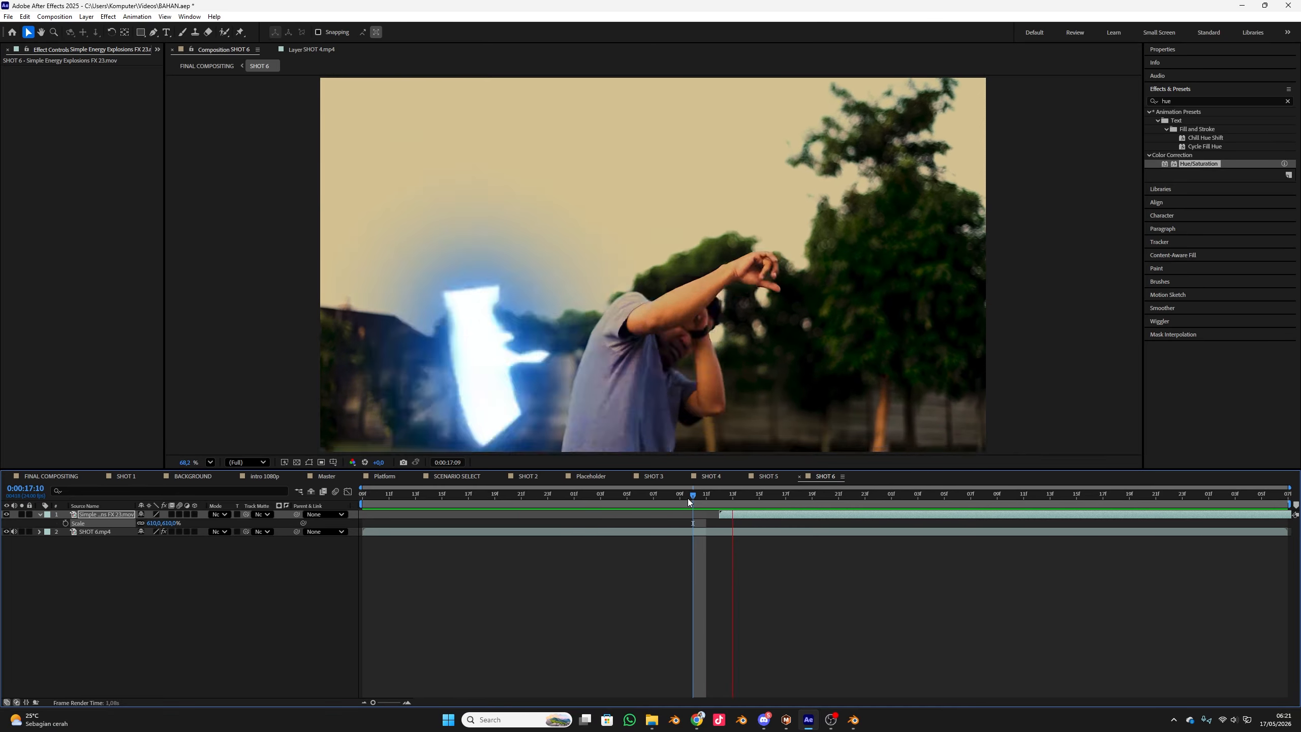
- Inspect SHOT 5 at 0:00:14:20, soloing its VFX Element layers to examine which ones form the orange explosion
{"action": "left_click", "coordinate": [751, 478]}
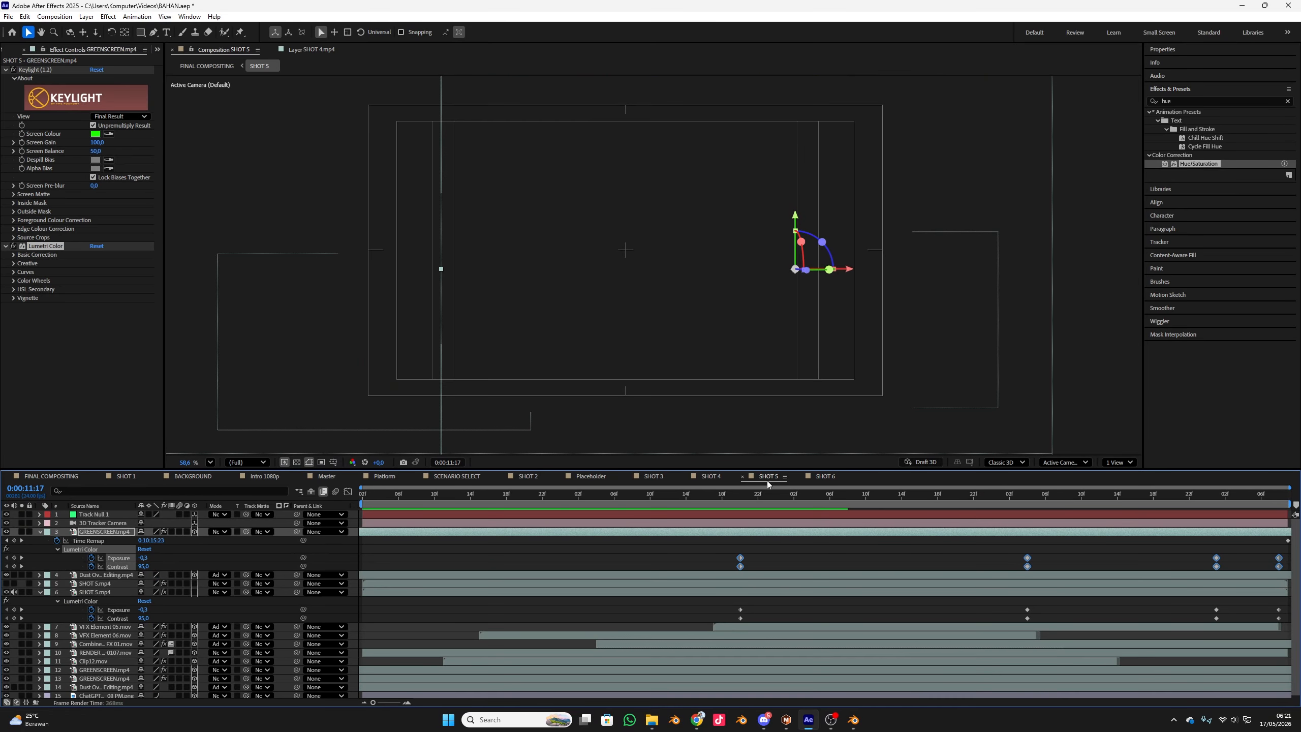
{"action": "left_click_drag", "start_coordinate": [766, 496], "coordinate": [955, 496]}
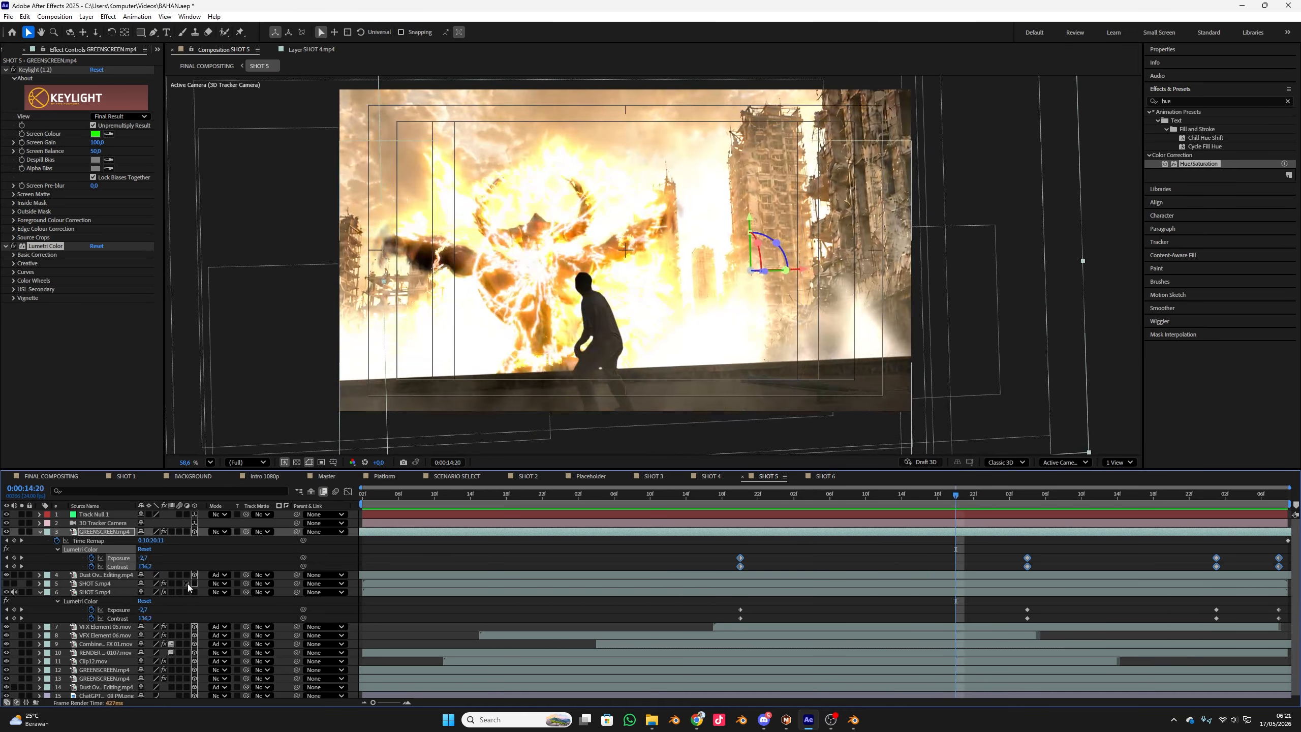
{"action": "left_click", "coordinate": [98, 628]}
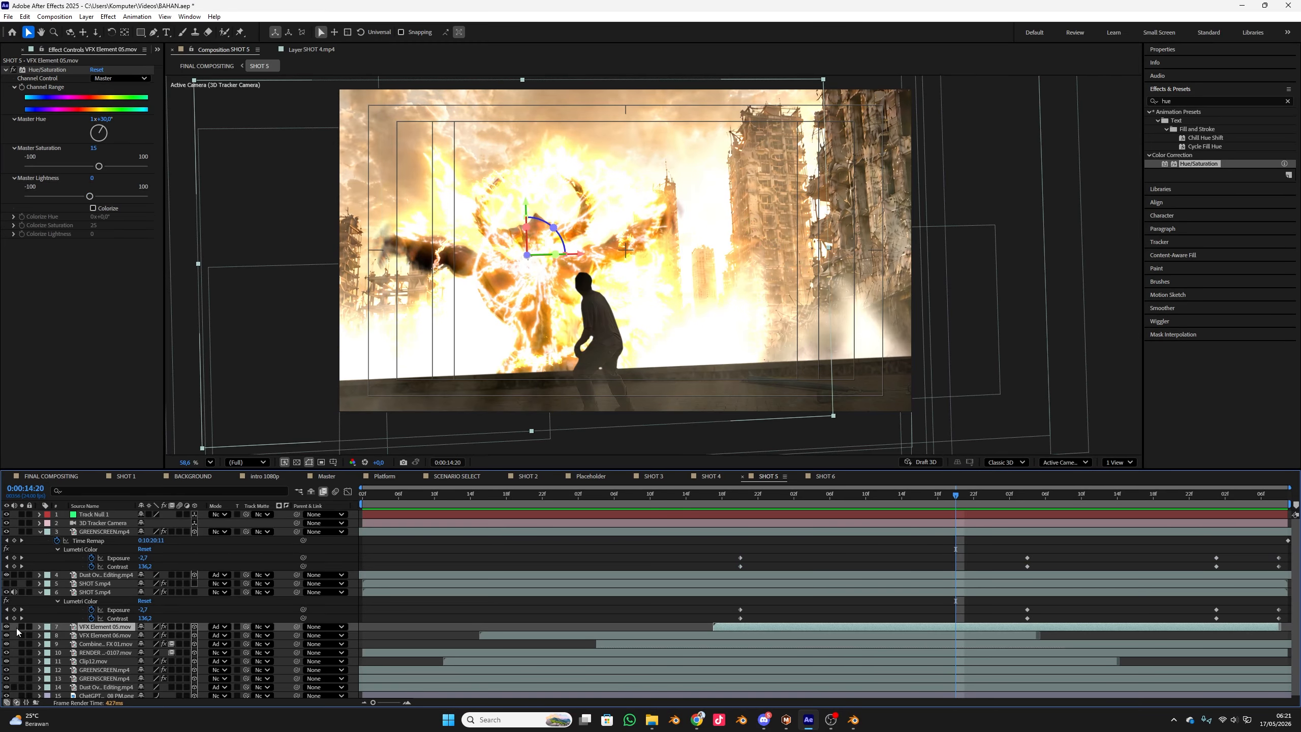
{"action": "left_click", "coordinate": [21, 627]}
{"action": "left_click", "coordinate": [21, 626]}
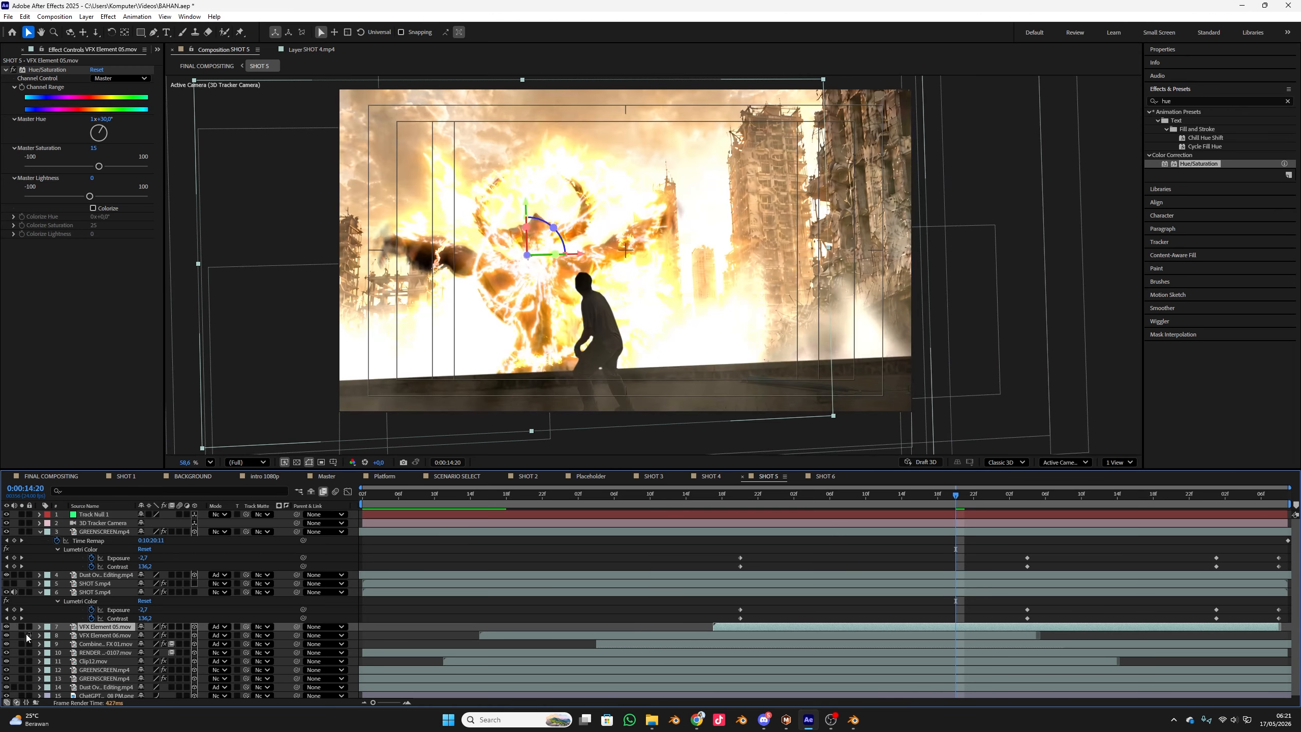
{"action": "left_click", "coordinate": [21, 635]}
{"action": "left_click", "coordinate": [21, 635]}
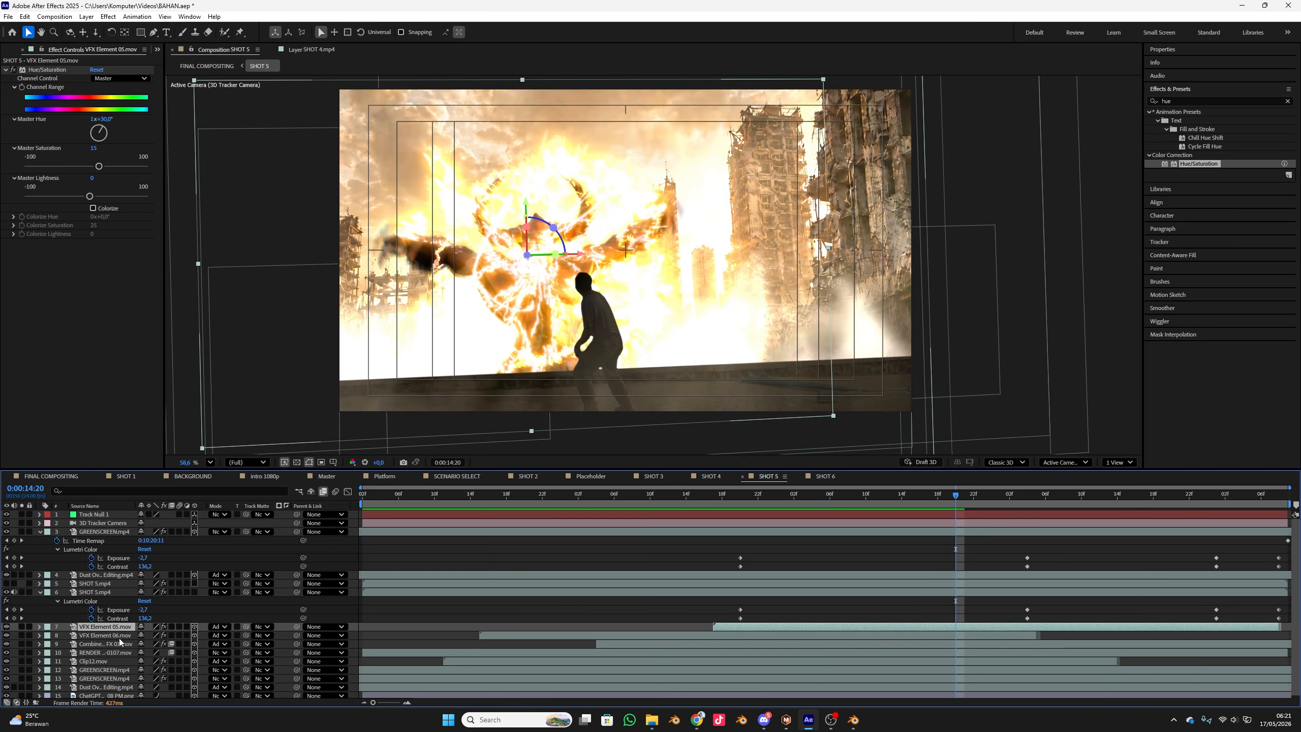
- Copy the Hue/Saturation effect from SHOT 5's Combined Energy Explosions FX 01 onto the Simple Energy Explosions FX 23 layer in SHOT 6 and preview it
{"action": "left_click", "coordinate": [119, 636]}
{"action": "left_click", "coordinate": [105, 644]}
{"action": "left_click", "coordinate": [22, 644]}
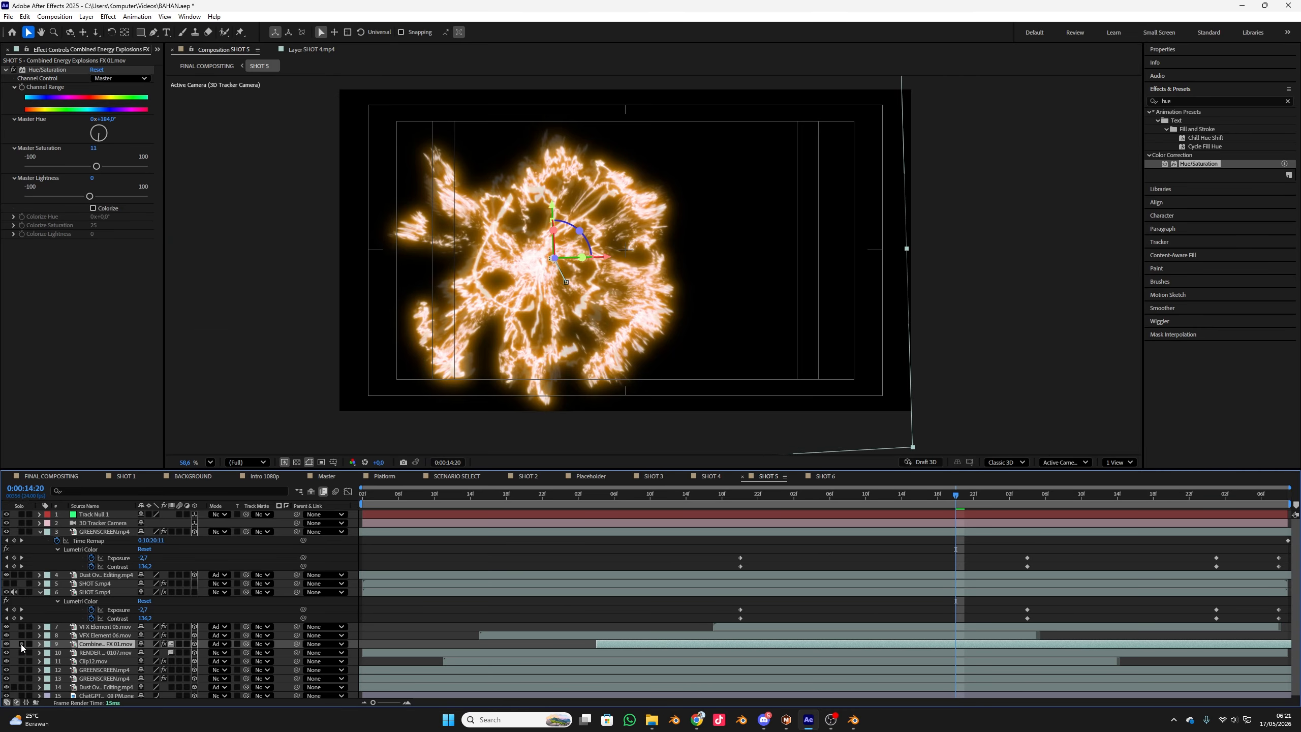
{"action": "left_click", "coordinate": [21, 645]}
{"action": "left_click", "coordinate": [43, 70]}
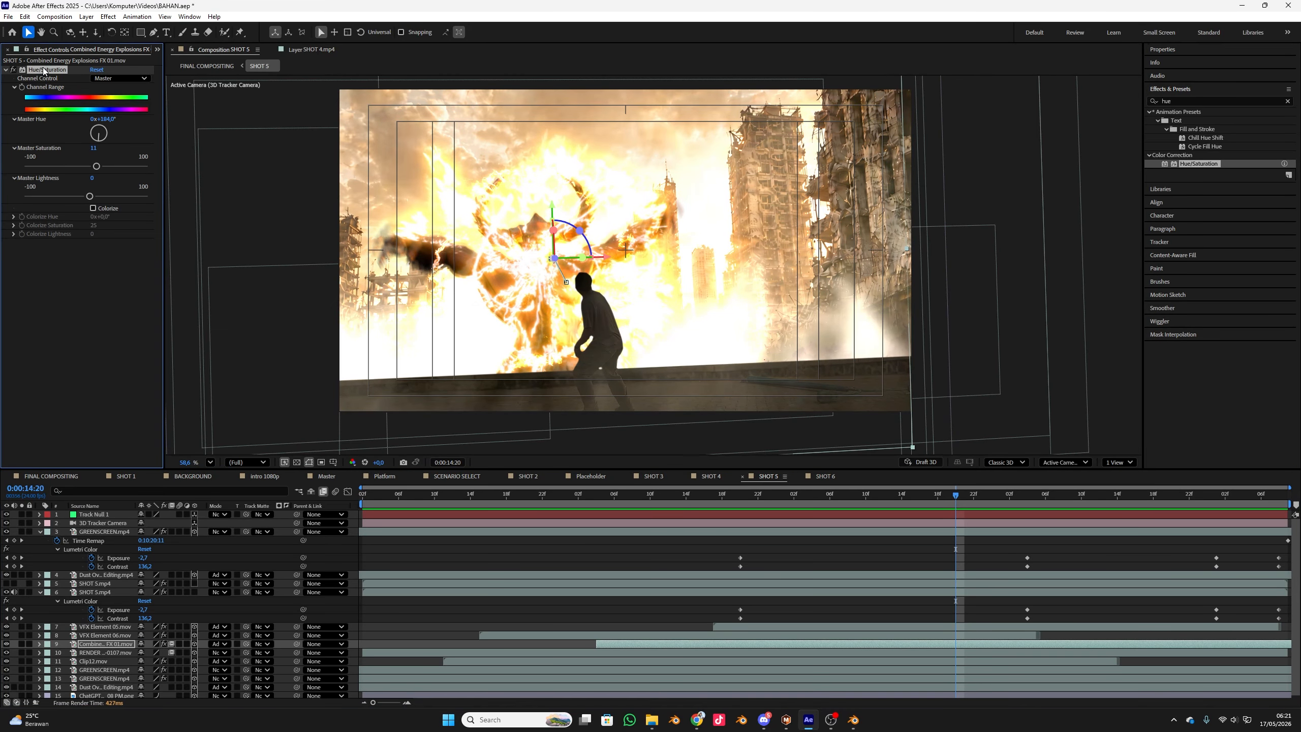
{"action": "left_click", "coordinate": [828, 476]}
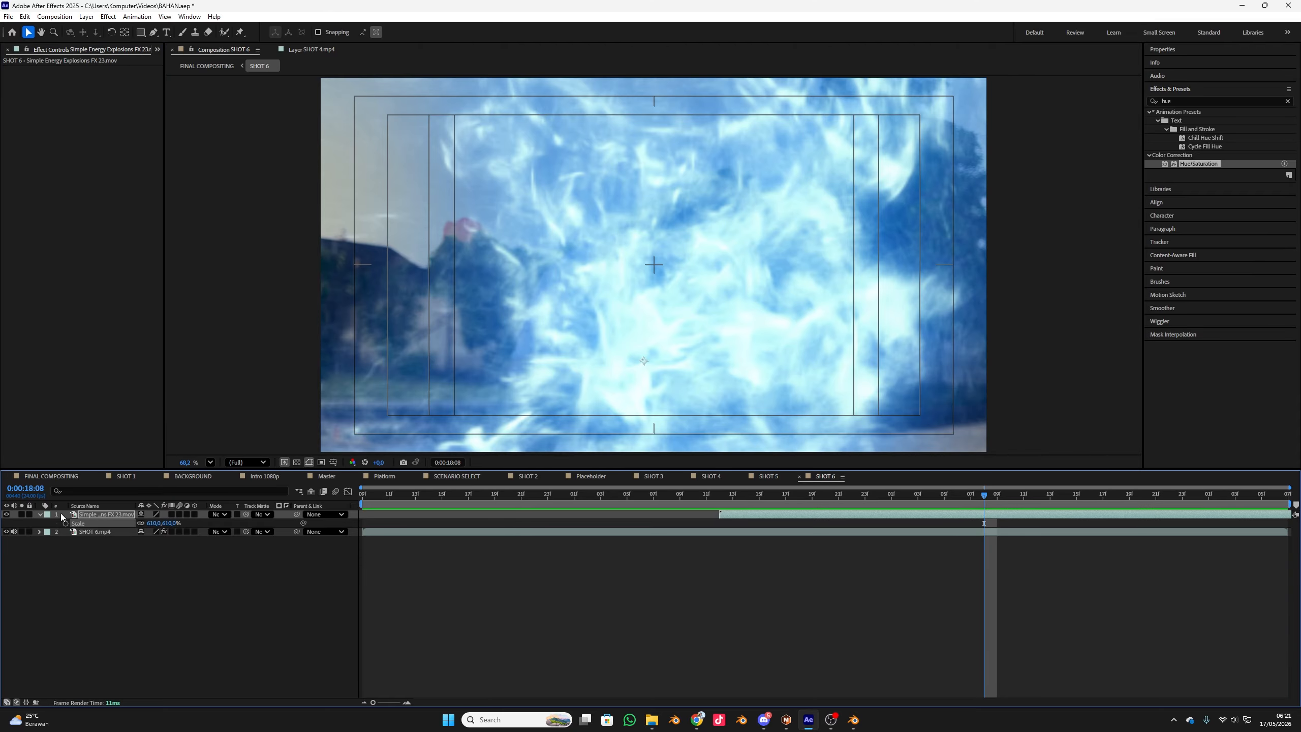
{"action": "key", "text": "ctrl+v"}
{"action": "left_click_drag", "start_coordinate": [707, 503], "coordinate": [695, 502]}
{"action": "key", "text": "space"}
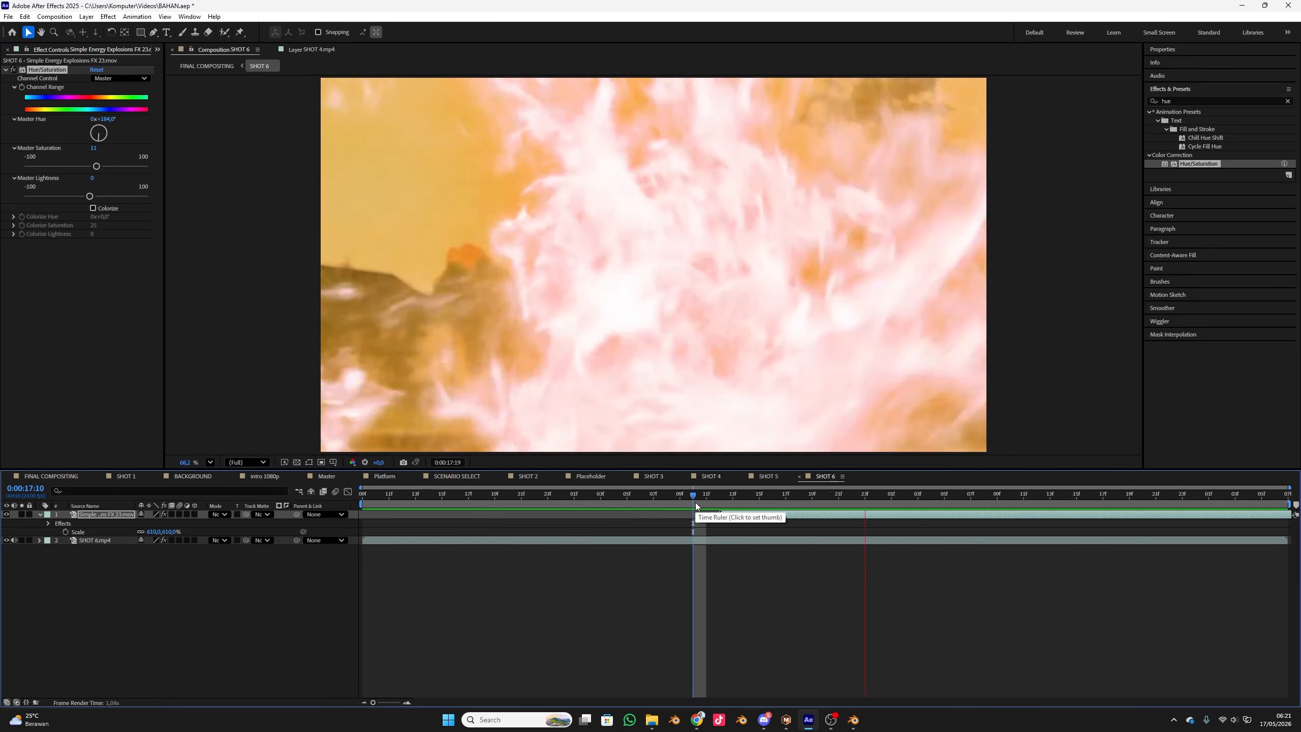
- Copy the Combined Energy Explosions FX 01 layer from SHOT 5 to the top of SHOT 6, shift it earlier, and preview the result
{"action": "left_click", "coordinate": [762, 477]}
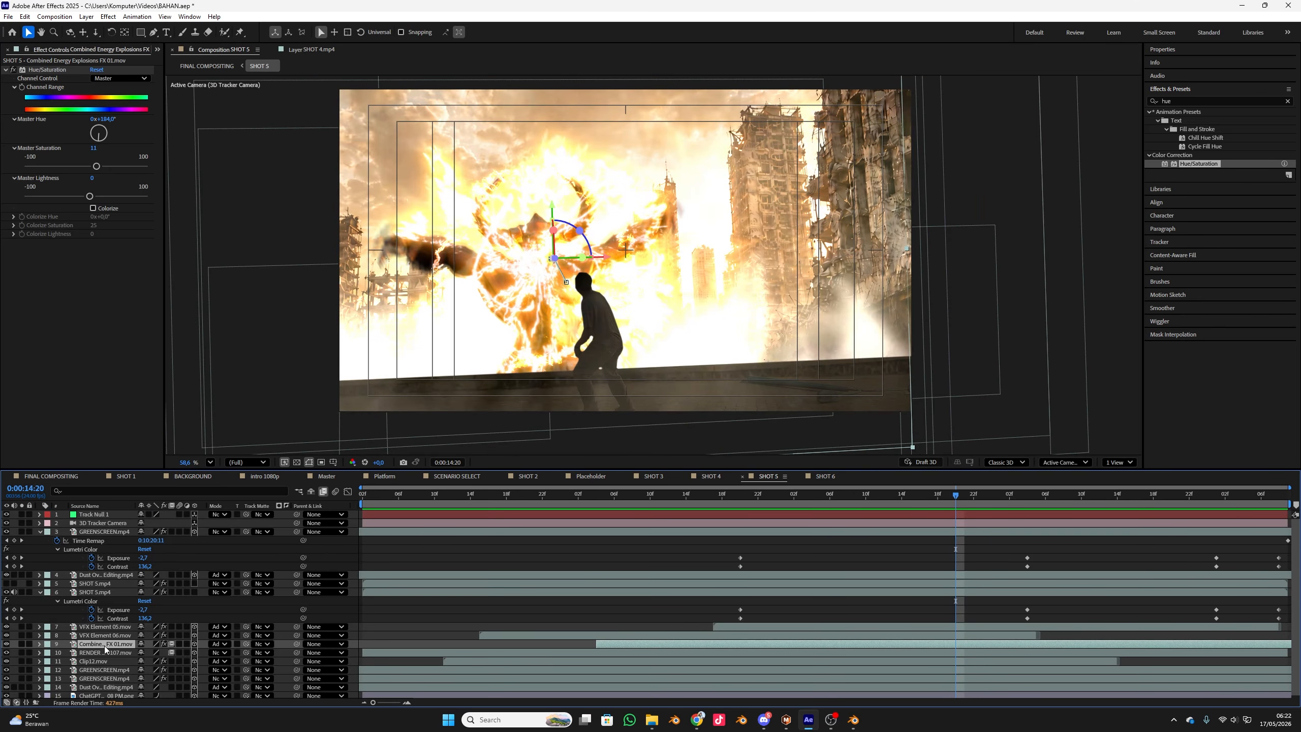
{"action": "left_click", "coordinate": [807, 476]}
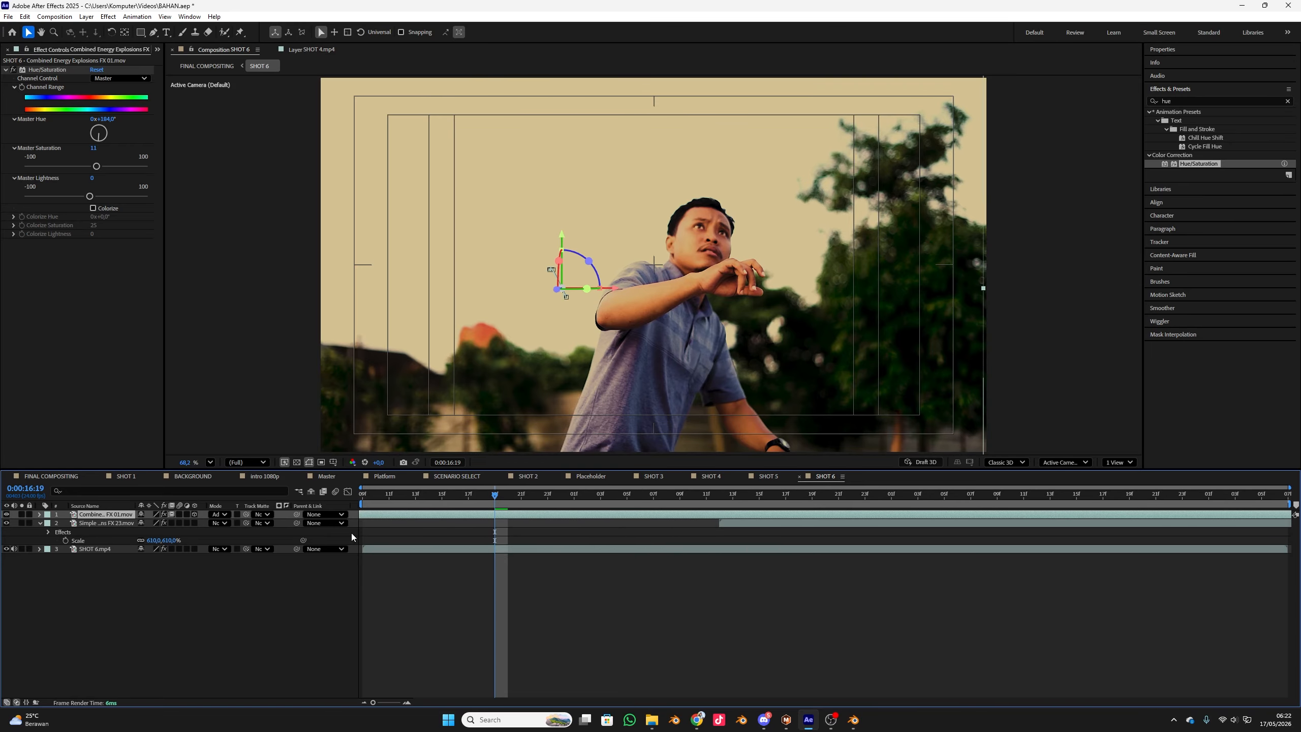
{"action": "left_click_drag", "start_coordinate": [351, 537], "coordinate": [156, 542]}
{"action": "left_click_drag", "start_coordinate": [381, 500], "coordinate": [759, 519]}
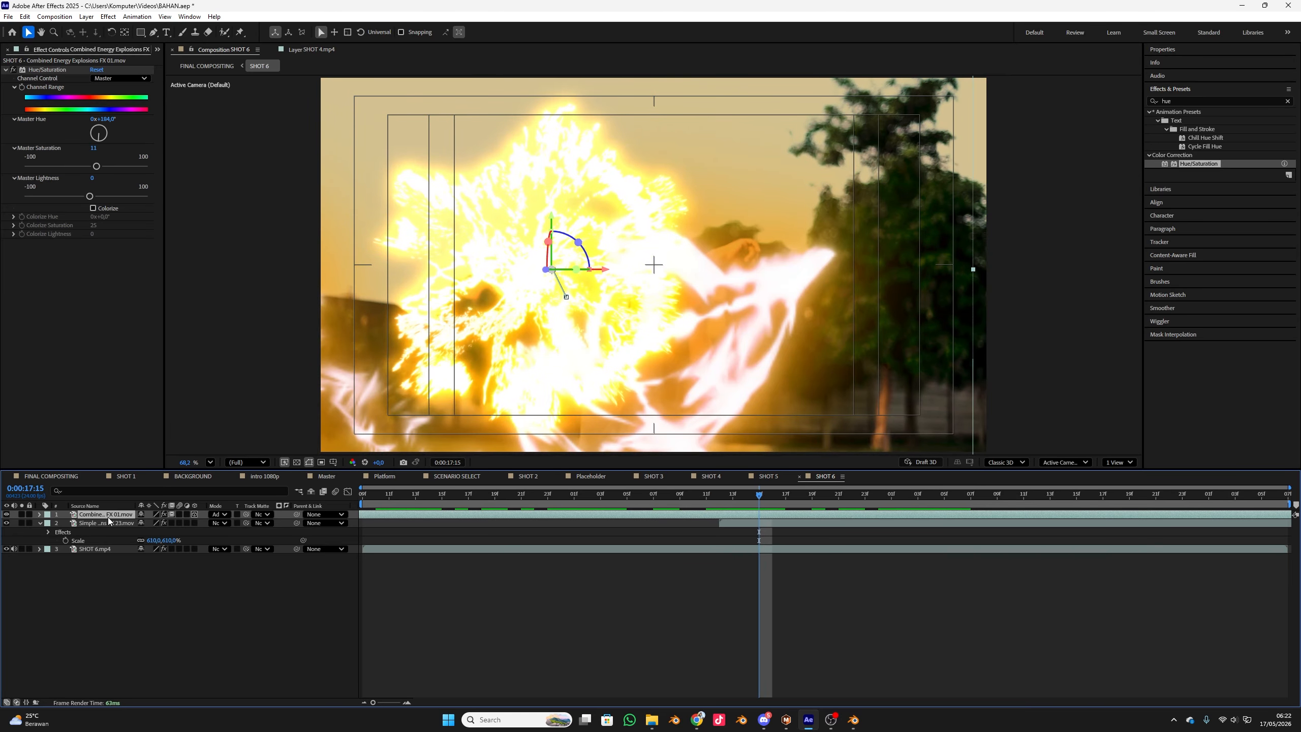
{"action": "left_click_drag", "start_coordinate": [590, 510], "coordinate": [303, 502]}
{"action": "key", "text": "space"}
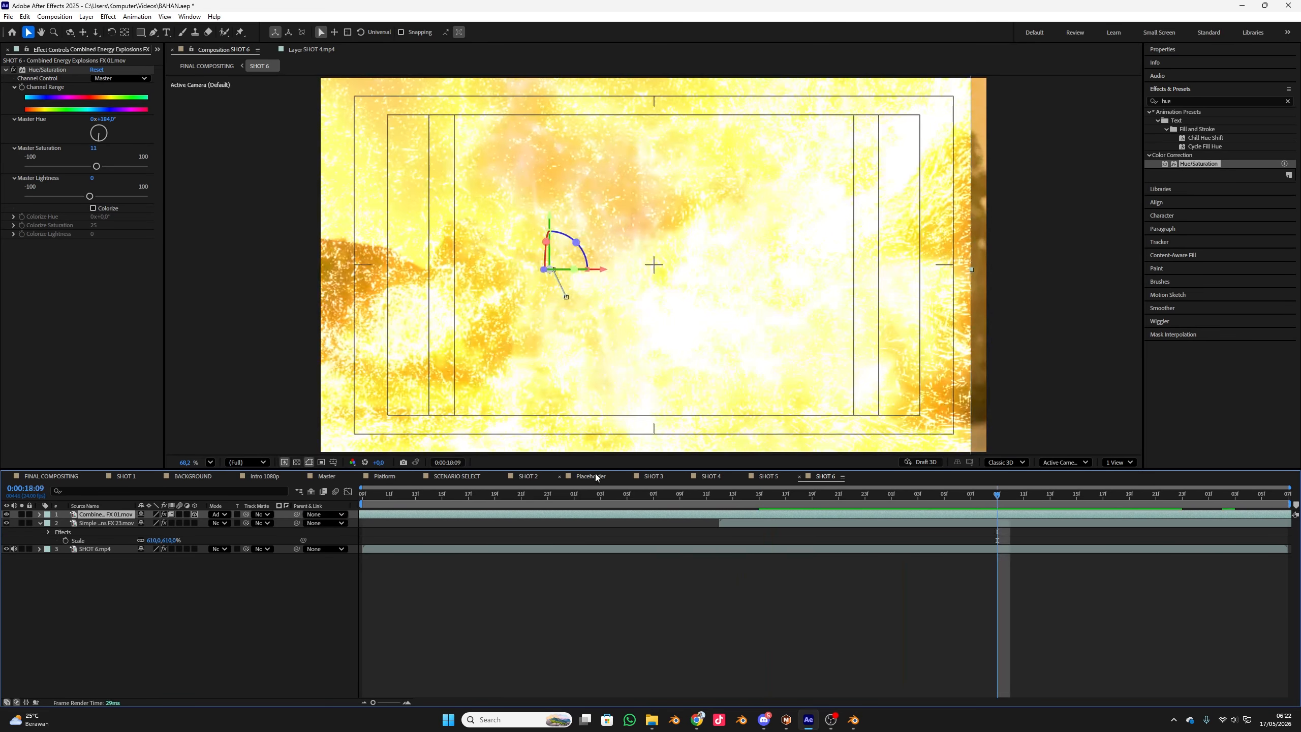
- Remove the Time Remap and Position keyframes from the Combined Energy Explosions FX 01 layer, slide it earlier, and preview from 0:00:16:10
{"action": "right_click", "coordinate": [87, 516]}
{"action": "key", "text": "Escape"}
{"action": "key", "text": "u"}
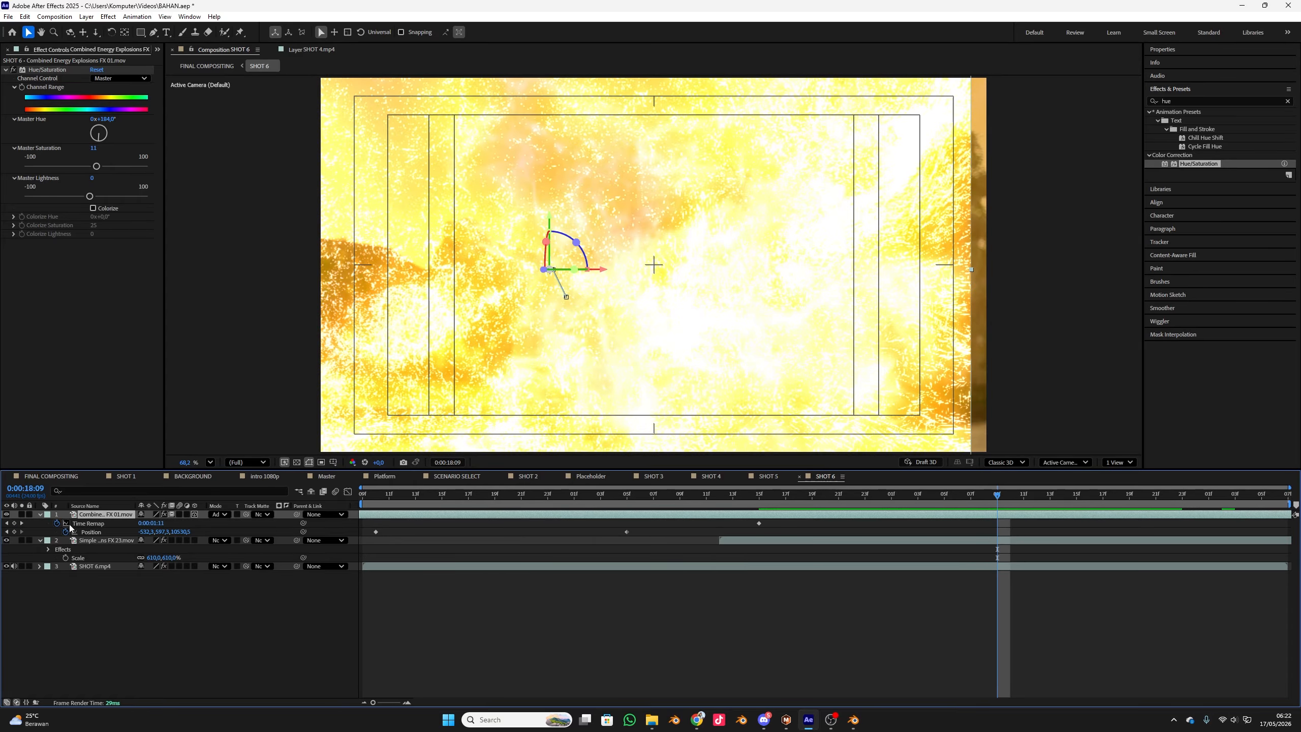
{"action": "left_click", "coordinate": [58, 523]}
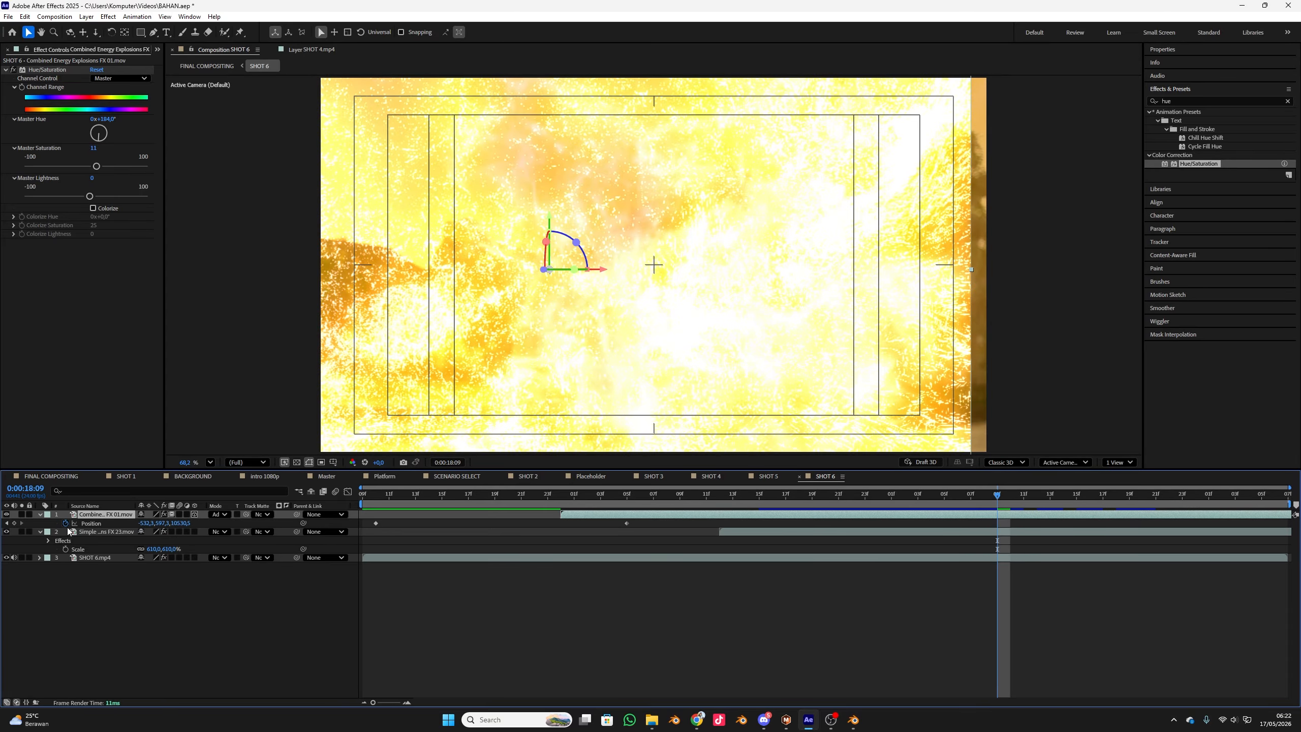
{"action": "left_click_drag", "start_coordinate": [589, 515], "coordinate": [270, 528]}
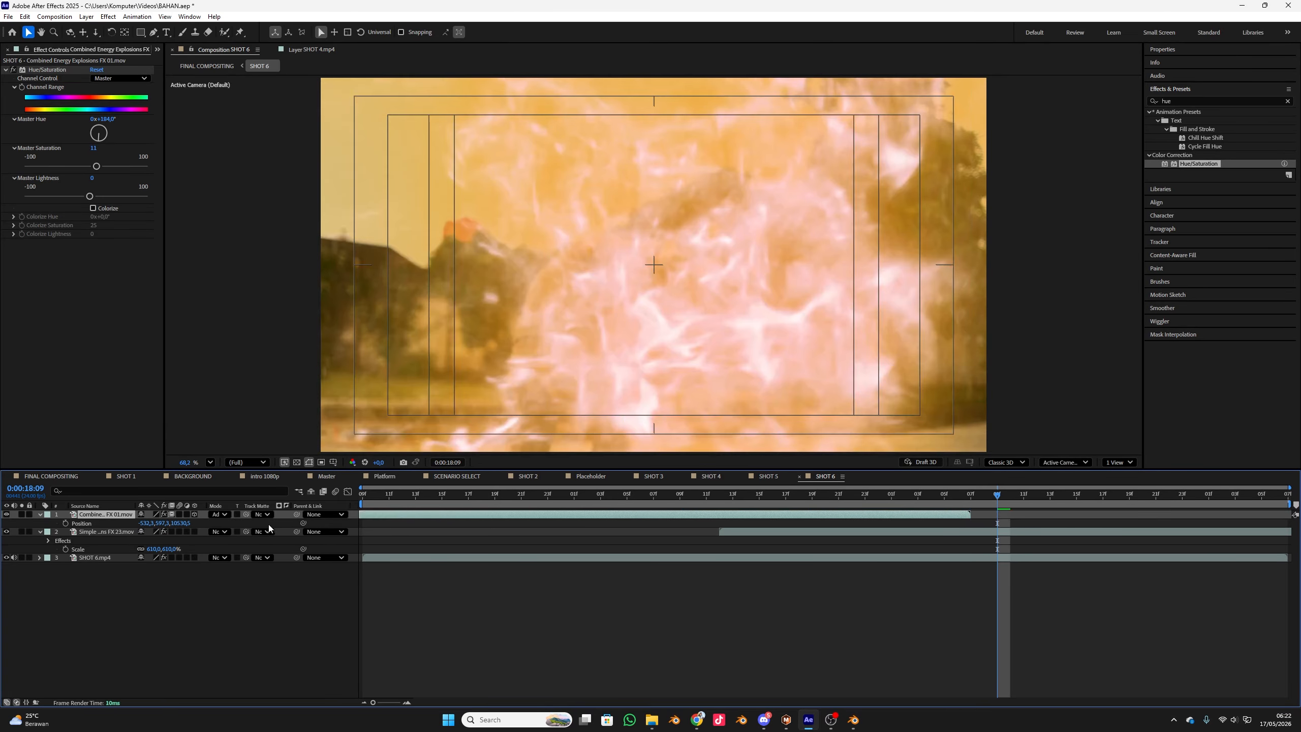
{"action": "left_click", "coordinate": [370, 502]}
{"action": "key", "text": "space"}
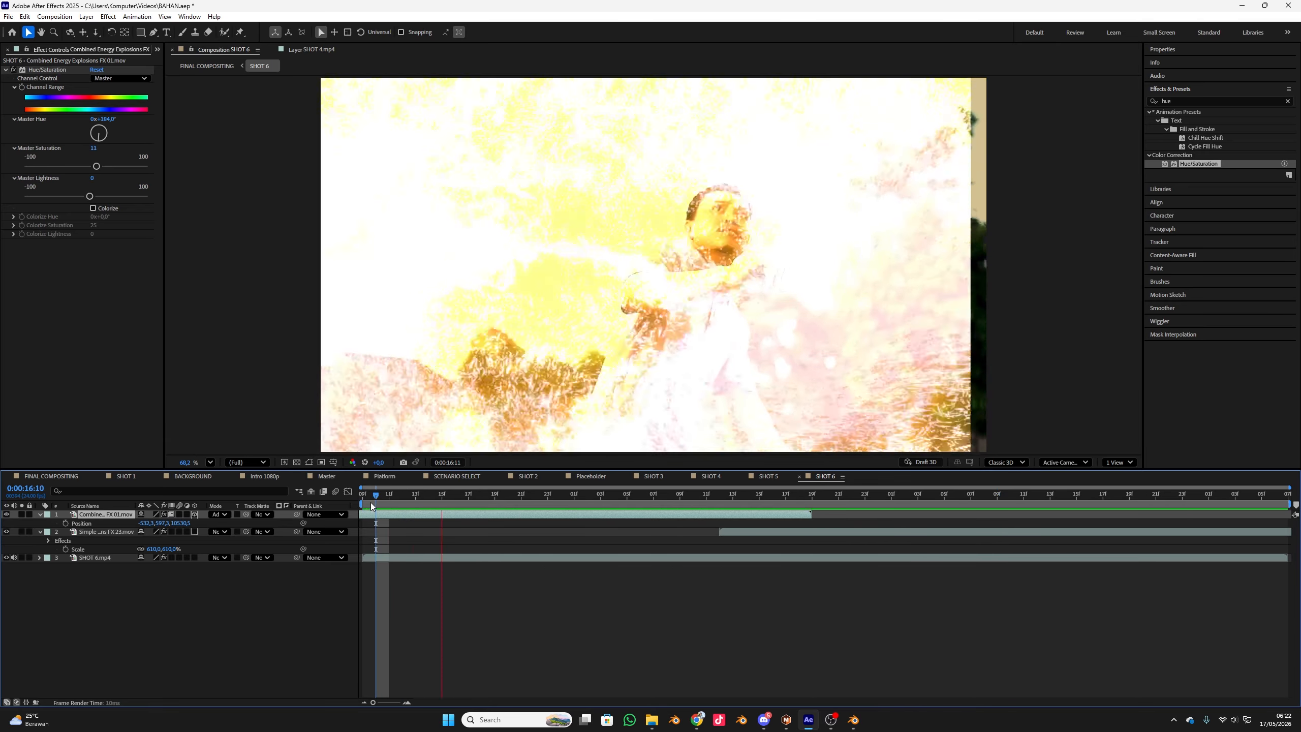
- Adjust the Combined Energy Explosions FX 01 layer's timing against SHOT 6 and enable time remapping on it
{"action": "left_click_drag", "start_coordinate": [450, 514], "coordinate": [530, 514]}
{"action": "left_click_drag", "start_coordinate": [626, 520], "coordinate": [523, 514]}
{"action": "left_click", "coordinate": [858, 500]}
{"action": "right_click", "coordinate": [523, 514]}
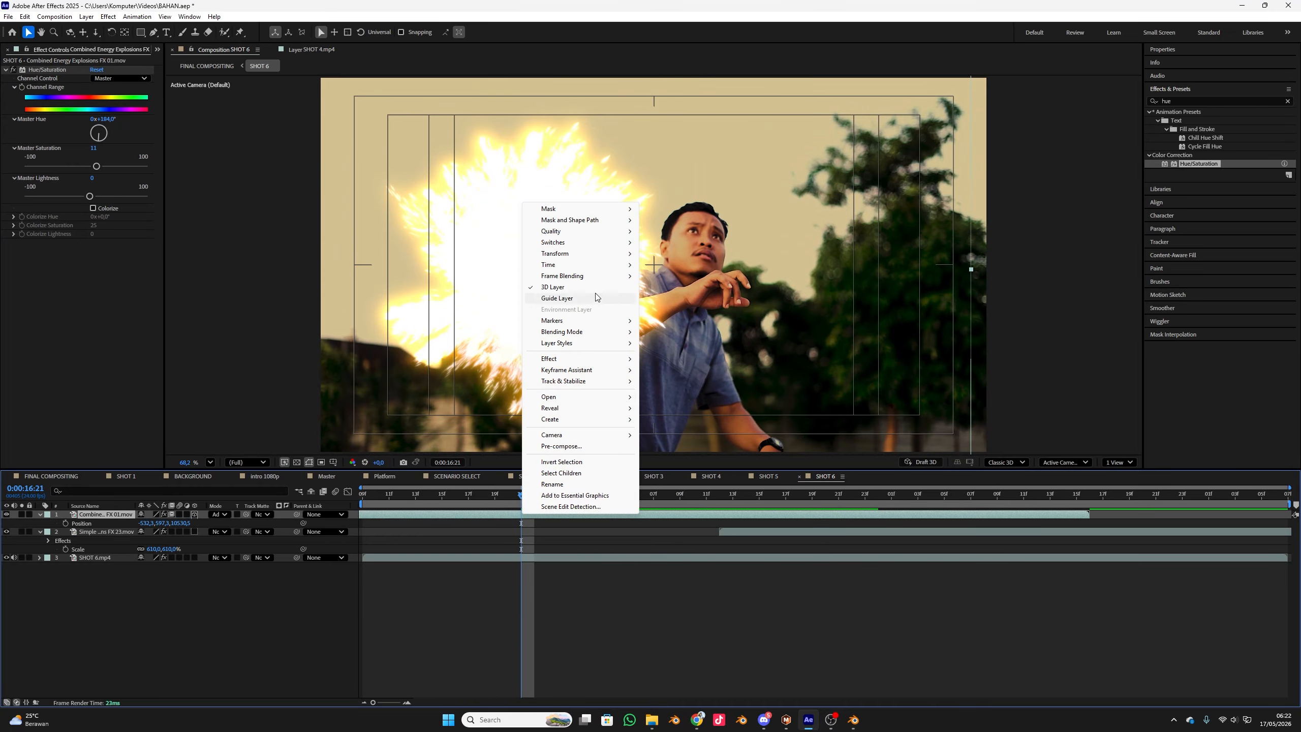
{"action": "mouse_move", "coordinate": [602, 264]}
{"action": "left_click", "coordinate": [701, 264]}
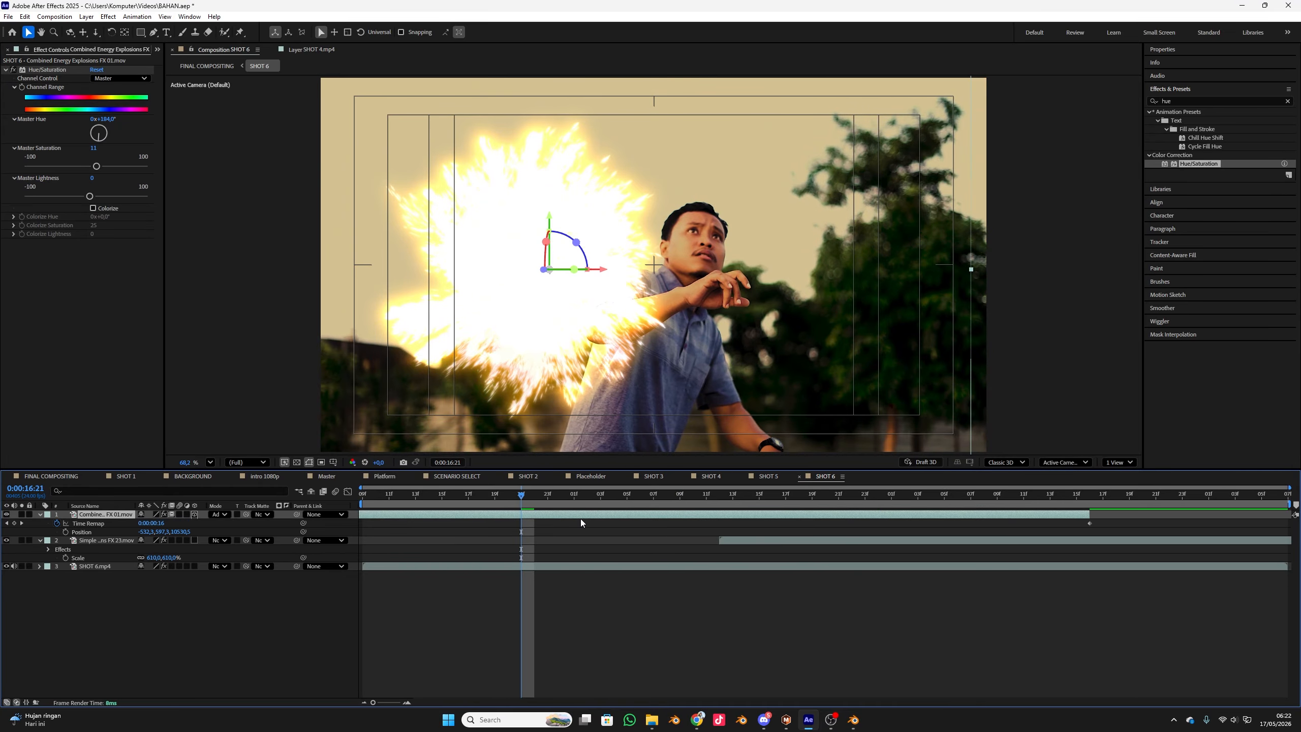
{"action": "key", "text": "ctrl+z"}
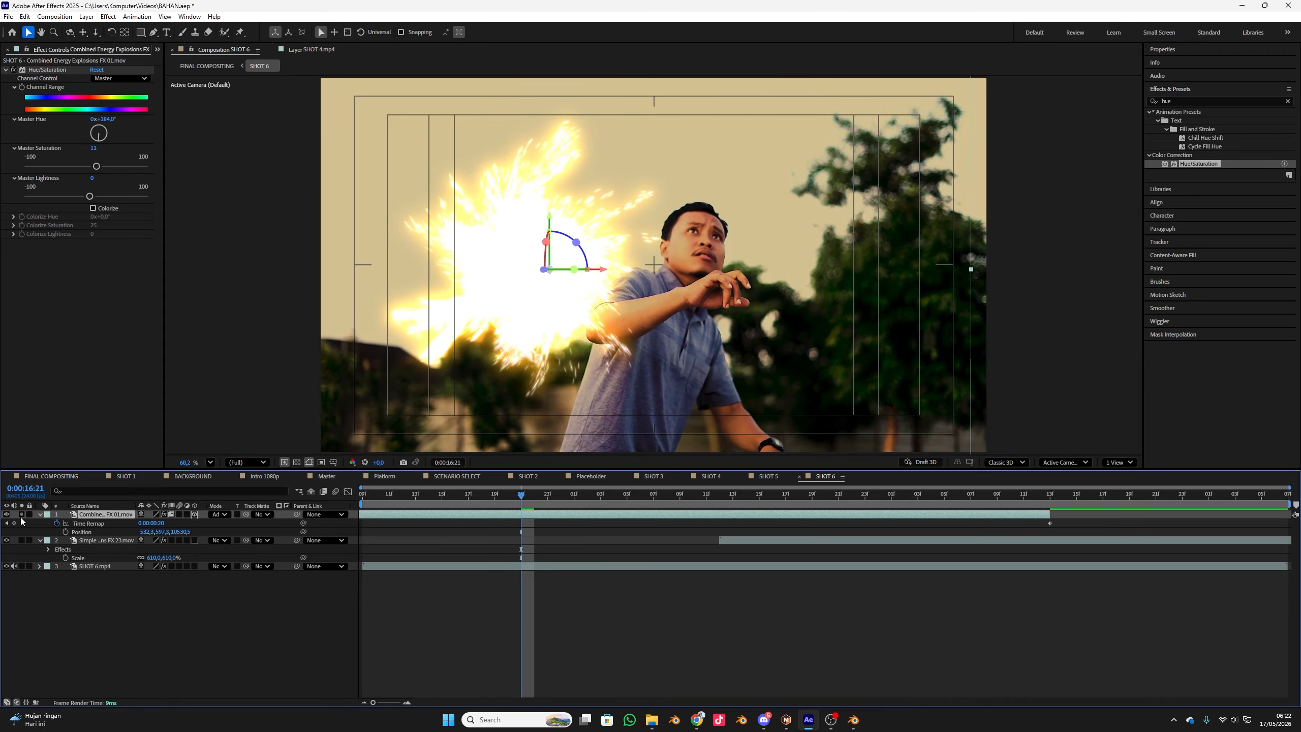
- Solo the Combined Energy Explosions FX 01 layer, reset its Position and Scale, and check the burst up to 0:00:17:05
{"action": "left_click", "coordinate": [20, 515]}
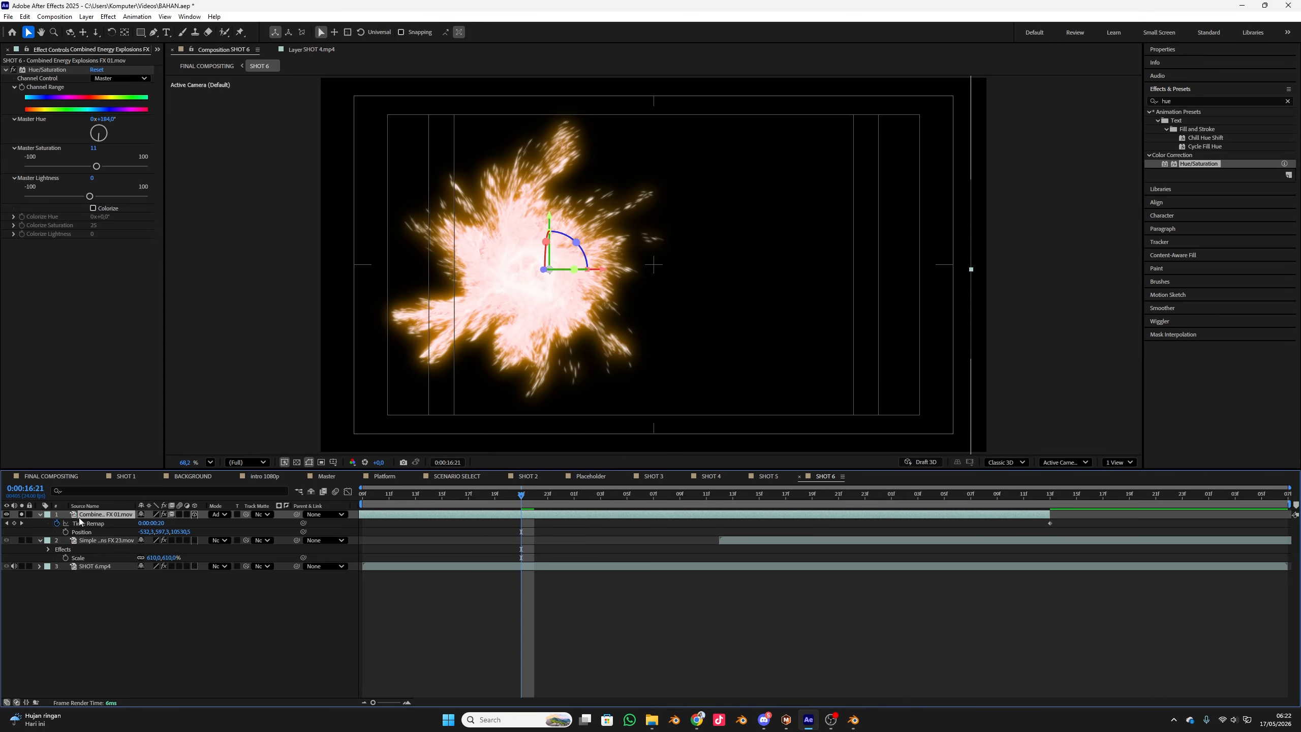
{"action": "right_click", "coordinate": [87, 533]}
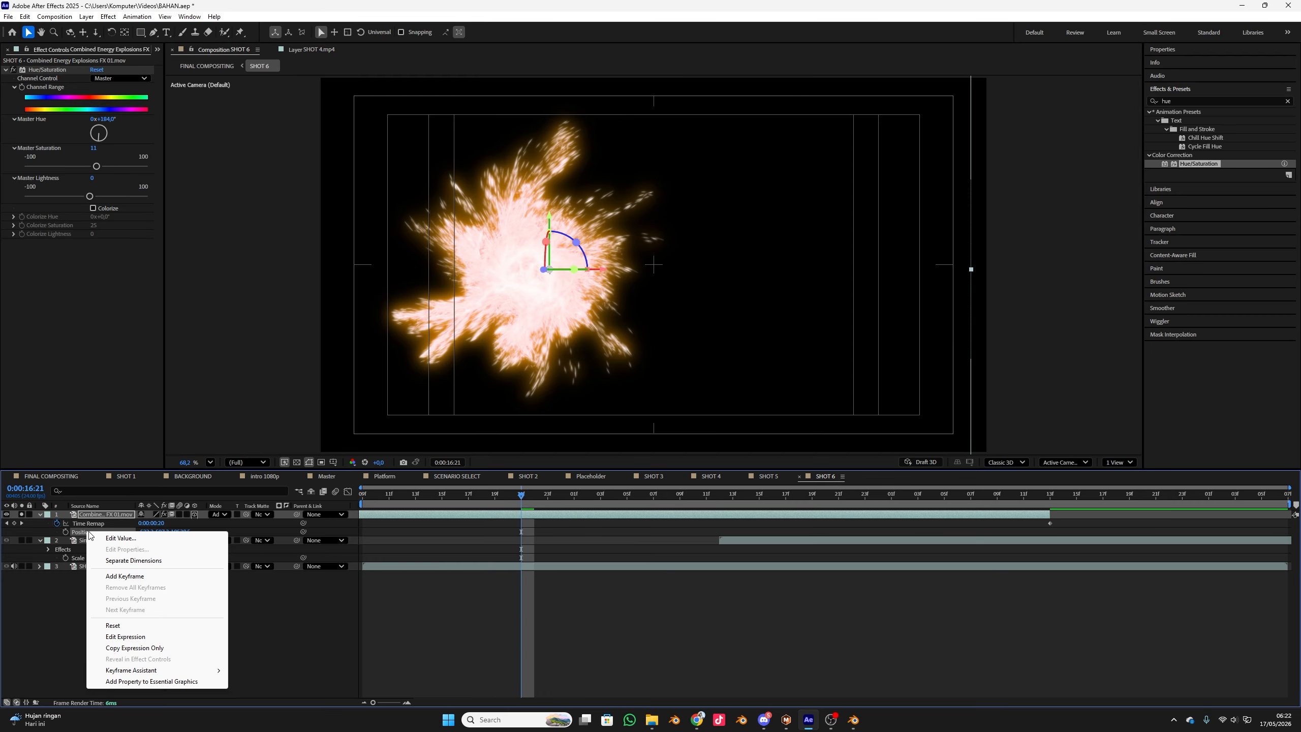
{"action": "left_click", "coordinate": [142, 626]}
{"action": "left_click_drag", "start_coordinate": [418, 507], "coordinate": [359, 519]}
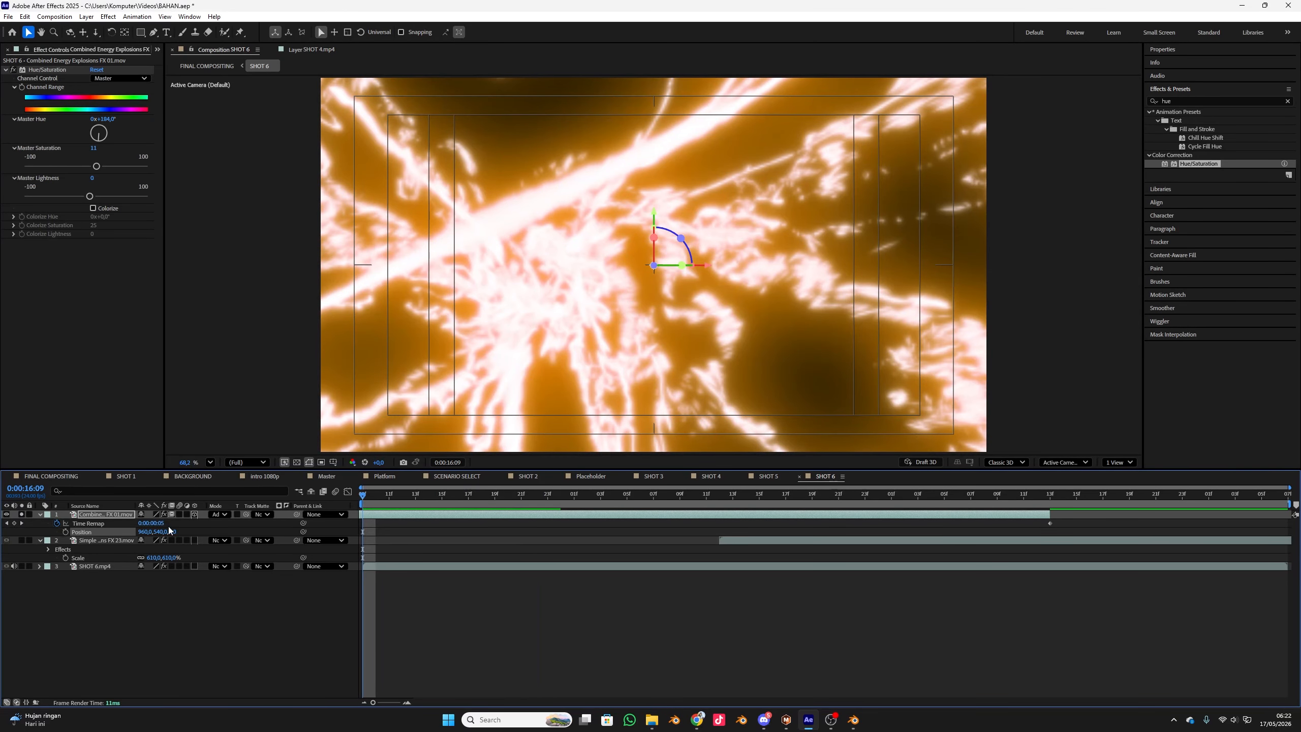
{"action": "key", "text": "s"}
{"action": "right_click", "coordinate": [74, 526]}
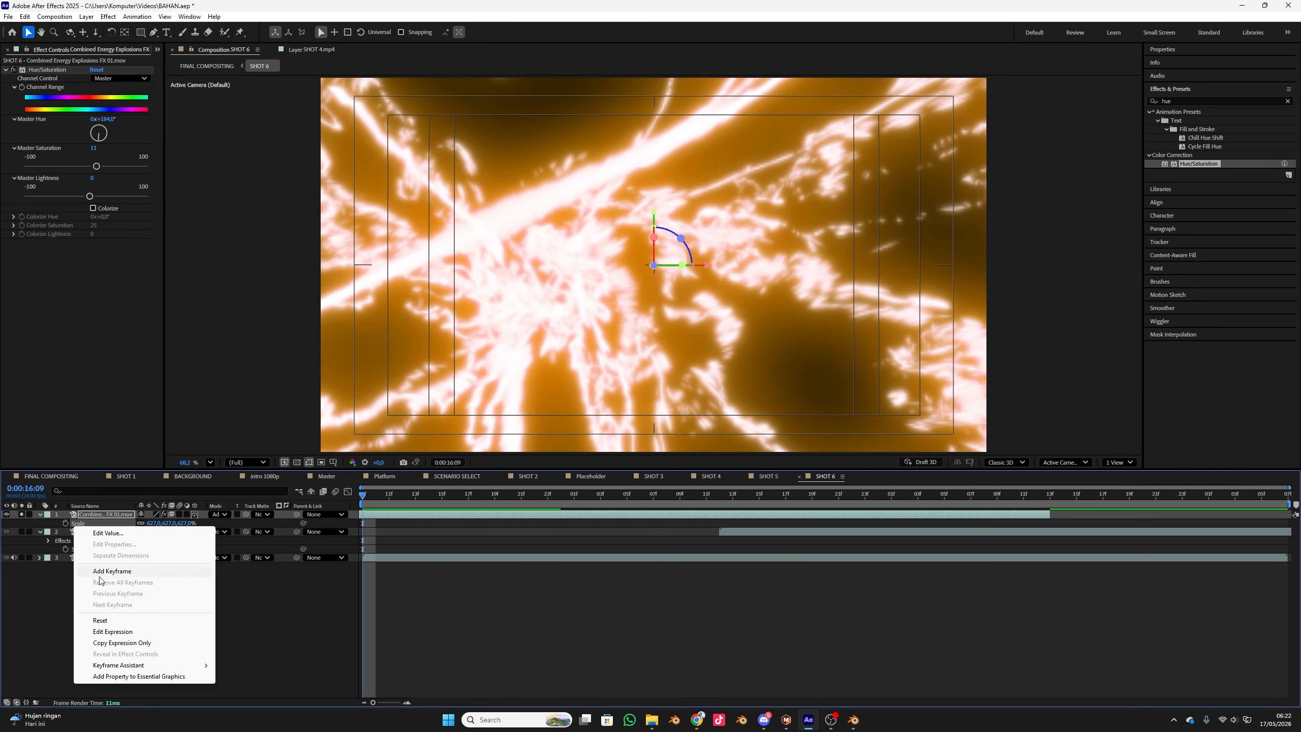
{"action": "left_click", "coordinate": [100, 621]}
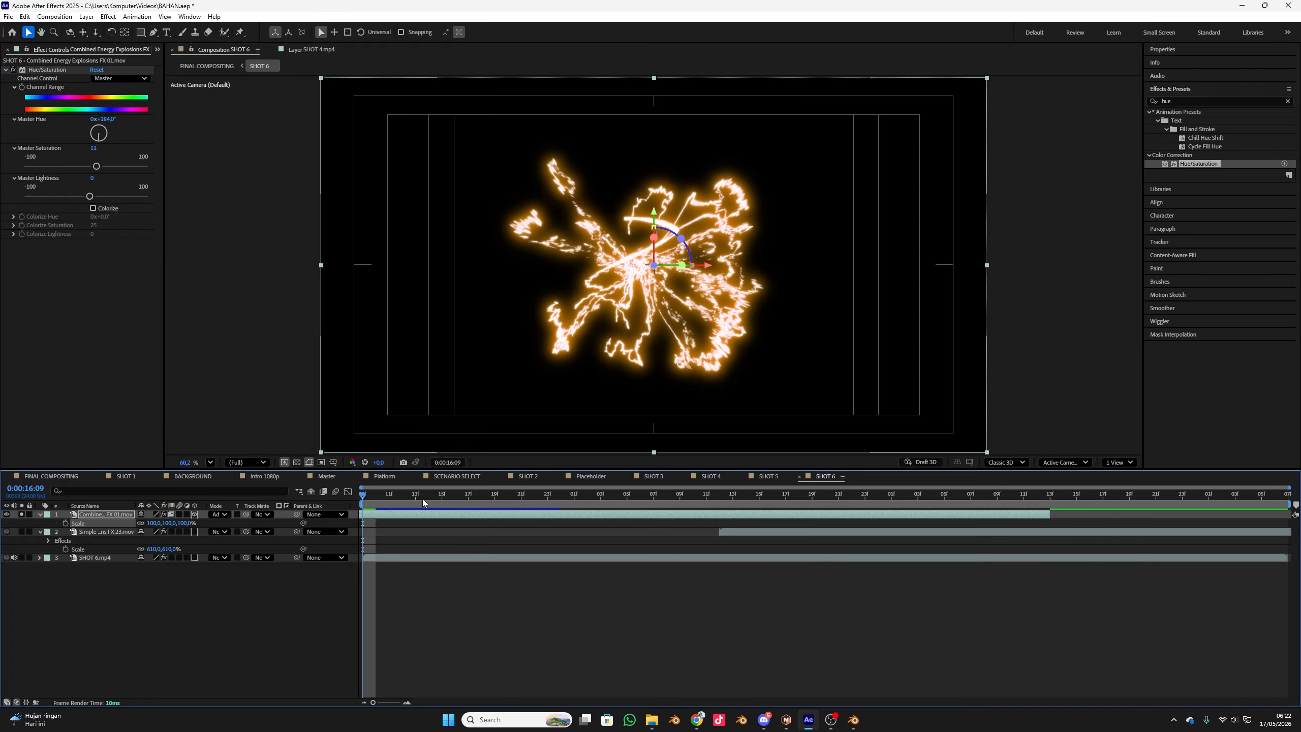
{"action": "left_click_drag", "start_coordinate": [424, 503], "coordinate": [628, 513]}
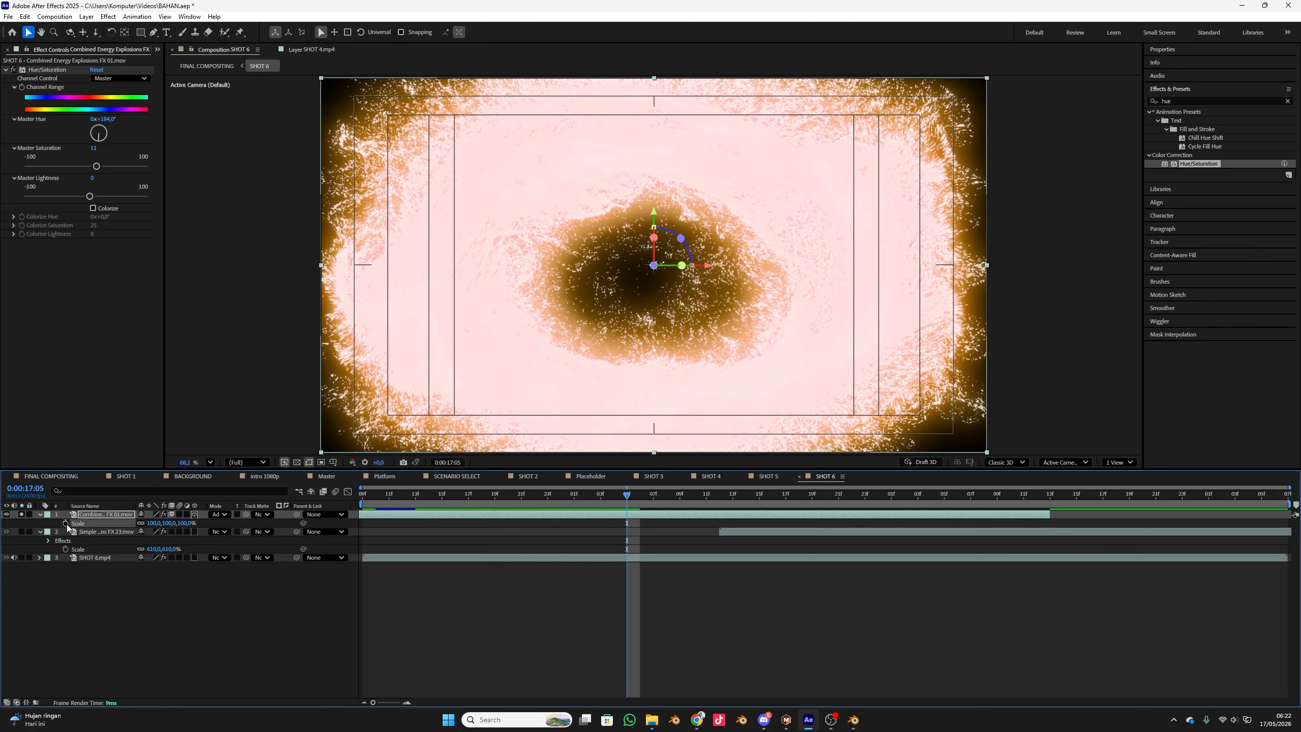
- Enable time remapping on the Combined Energy Explosions FX 01 layer with a Time Remap keyframe at 0:00:17:05
{"action": "right_click", "coordinate": [87, 519]}
{"action": "mouse_move", "coordinate": [167, 266]}
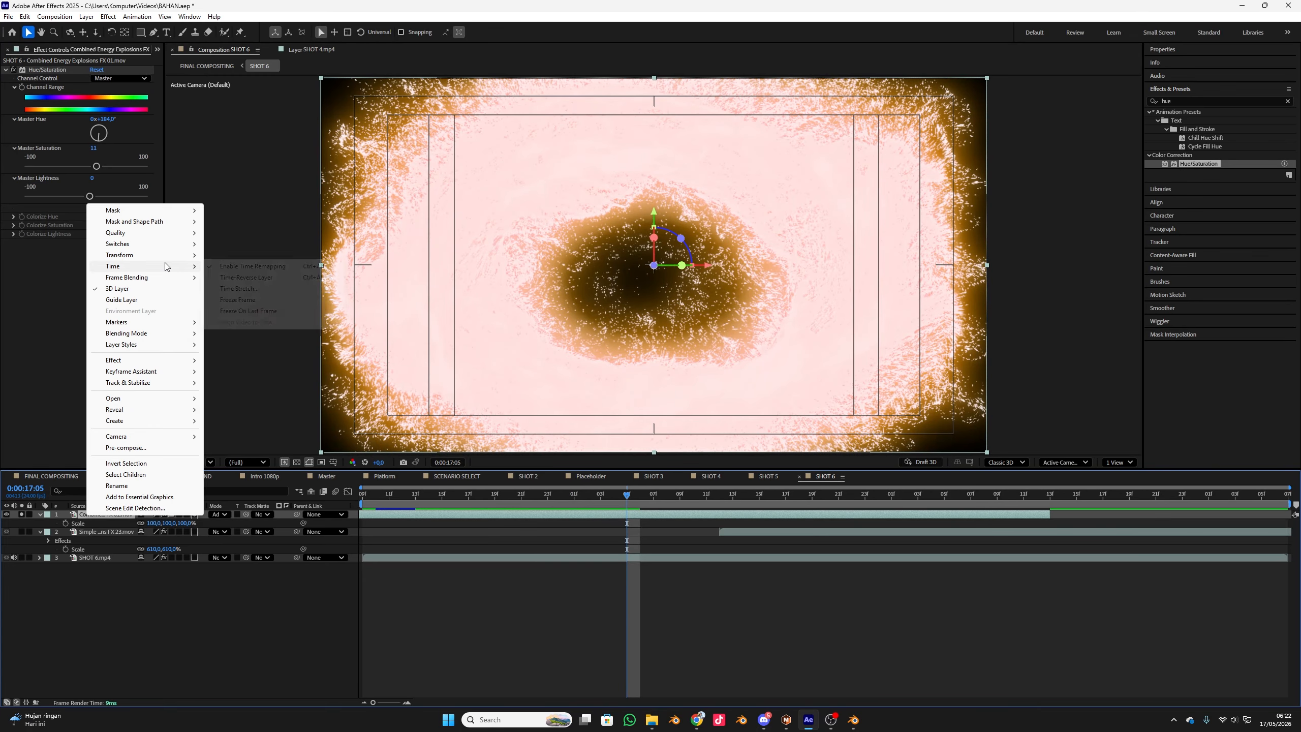
{"action": "left_click", "coordinate": [248, 266]}
{"action": "right_click", "coordinate": [99, 523]}
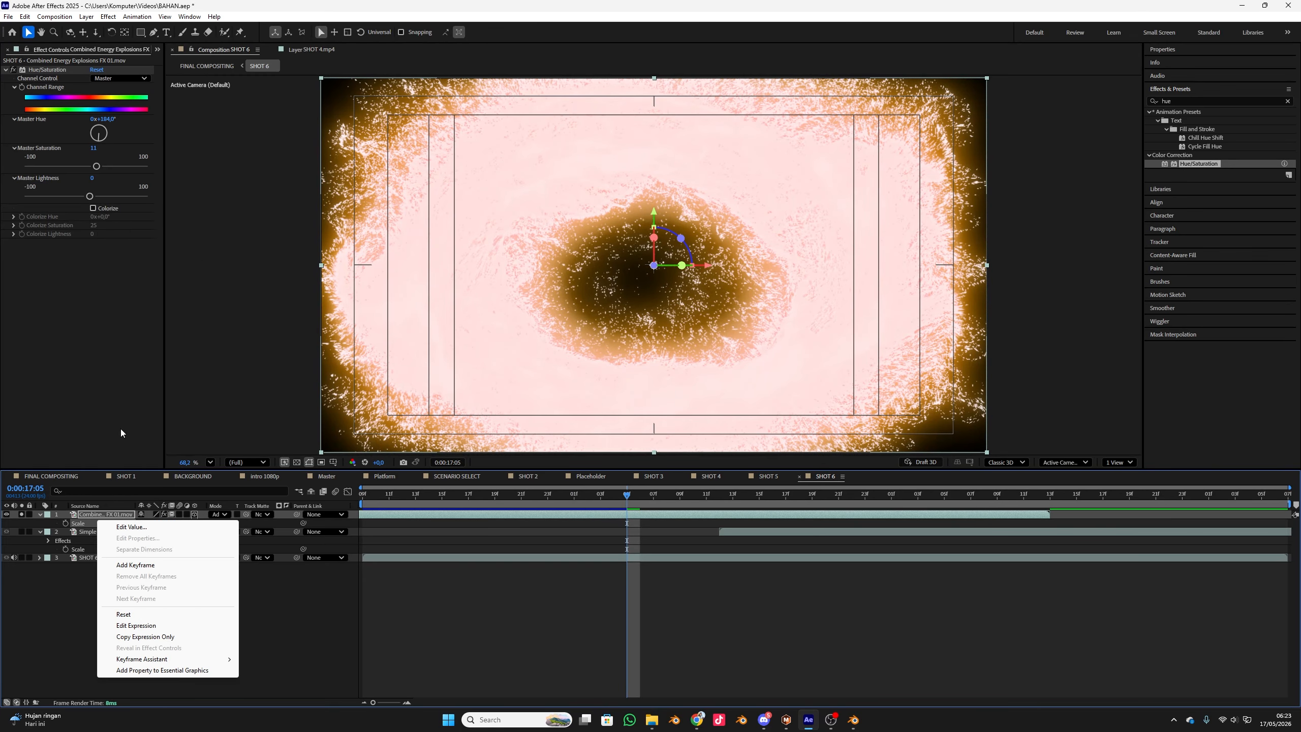
{"action": "right_click", "coordinate": [109, 516]}
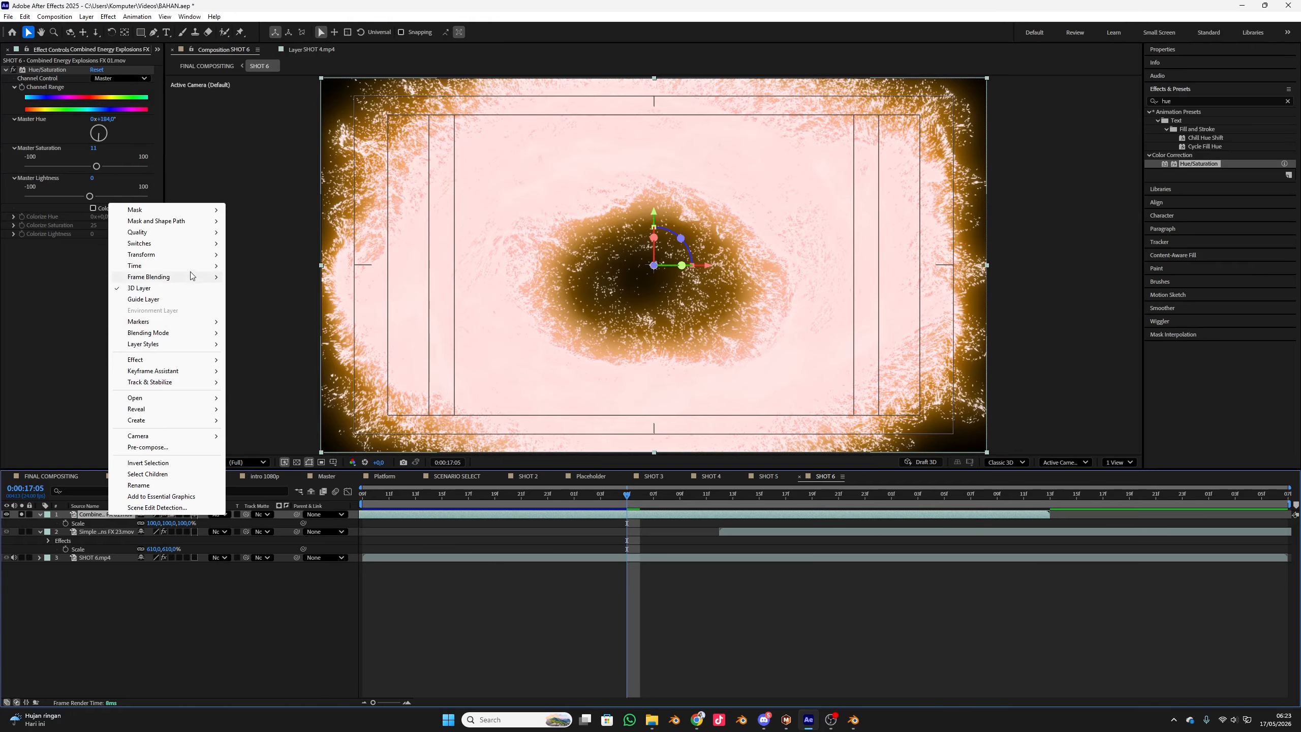
{"action": "mouse_move", "coordinate": [199, 269]}
{"action": "left_click", "coordinate": [274, 266]}
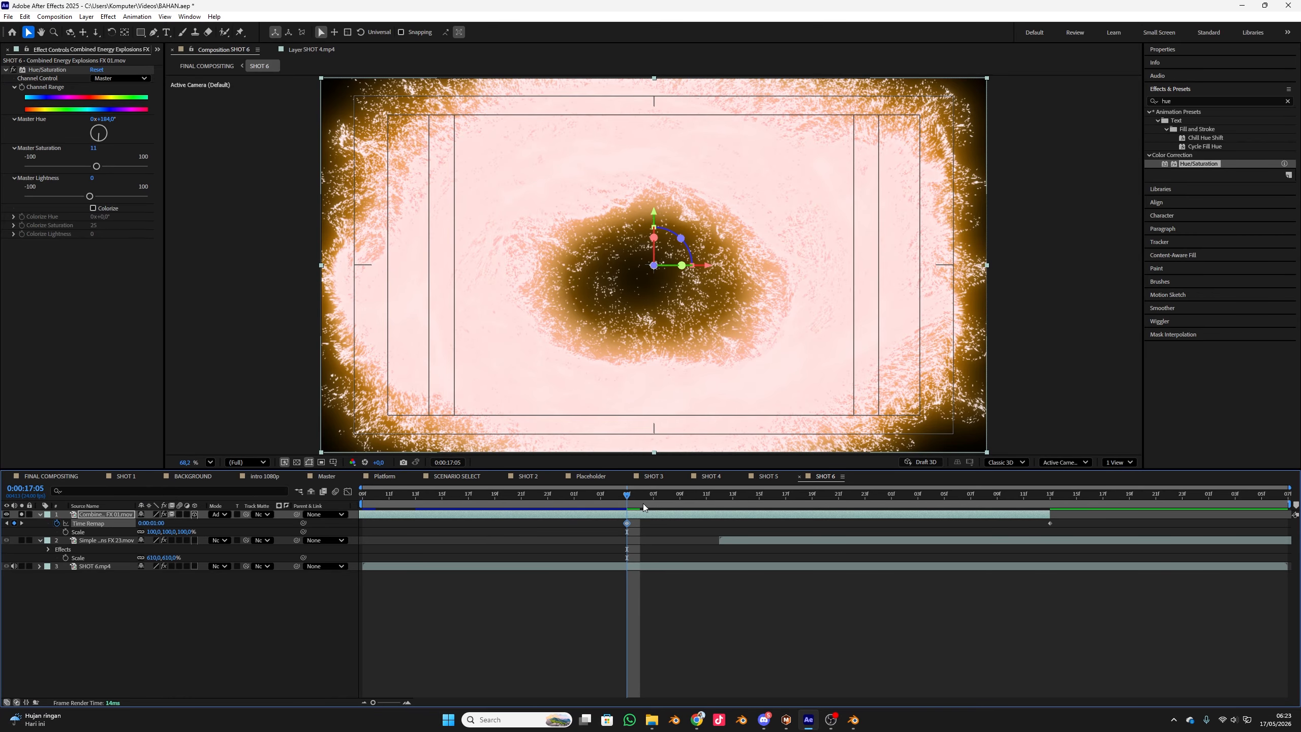
- Reverse the Combined Energy Explosions FX 01 burst with Time Remap keys of 0:00:02:10 at 0:00:16:10 and 0:00:00:00 at 0:00:18:02, and preview it
{"action": "left_click_drag", "start_coordinate": [643, 503], "coordinate": [963, 520]}
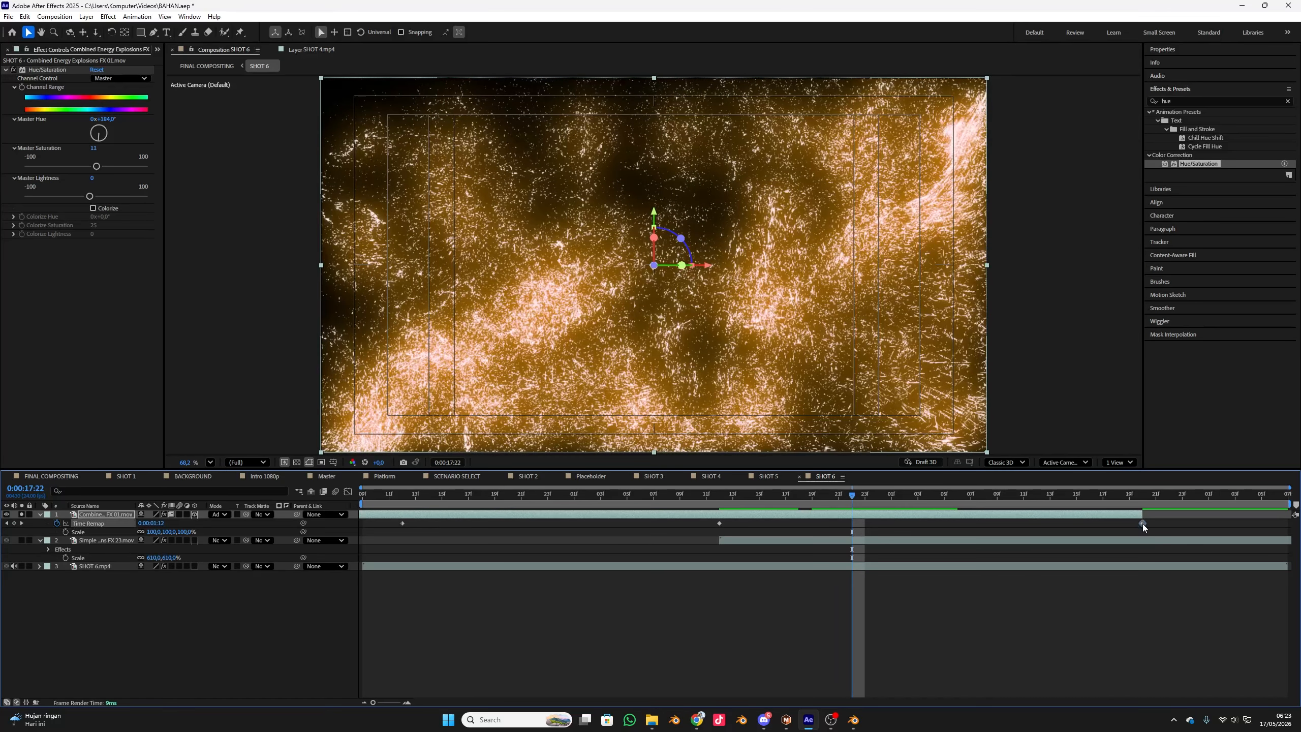
{"action": "left_click_drag", "start_coordinate": [1142, 523], "coordinate": [814, 511]}
{"action": "left_click", "coordinate": [375, 506]}
{"action": "key", "text": "Page_Down"}
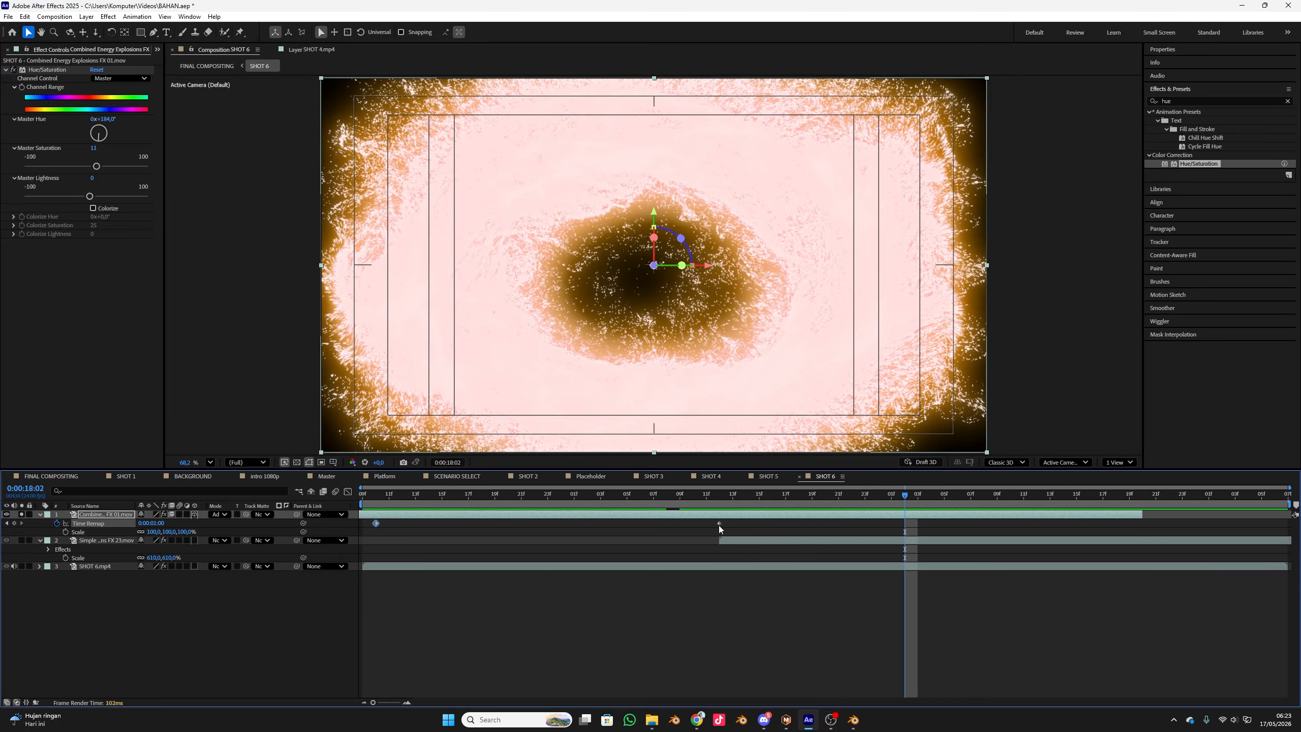
{"action": "left_click_drag", "start_coordinate": [719, 523], "coordinate": [905, 524]}
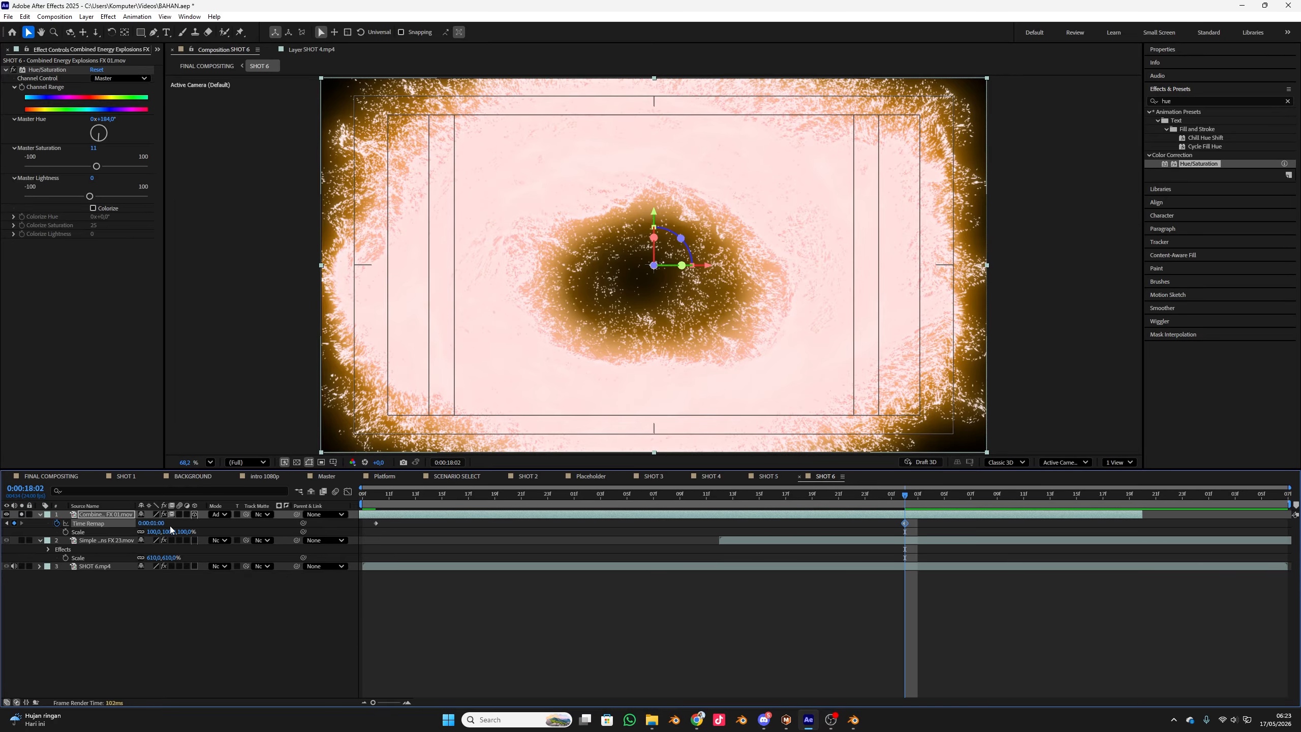
{"action": "left_click_drag", "start_coordinate": [158, 527], "coordinate": [141, 523]}
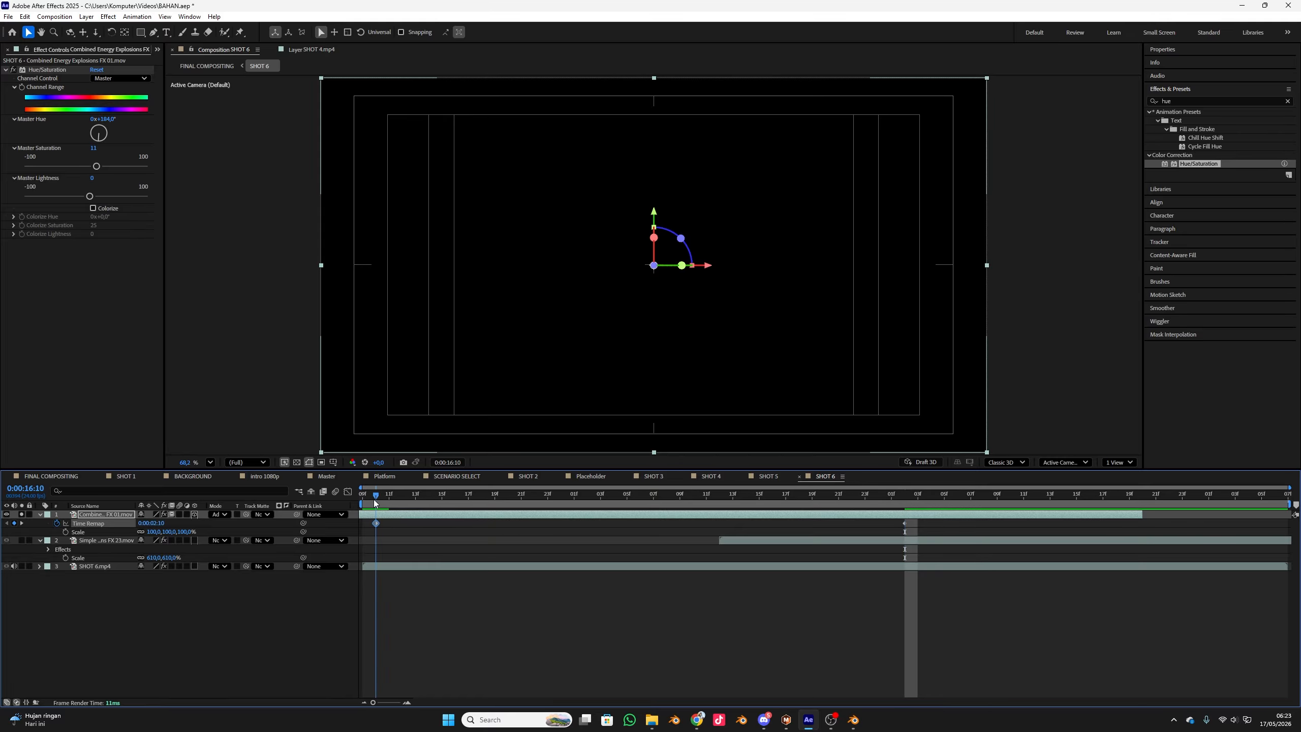
{"action": "key", "text": "space"}
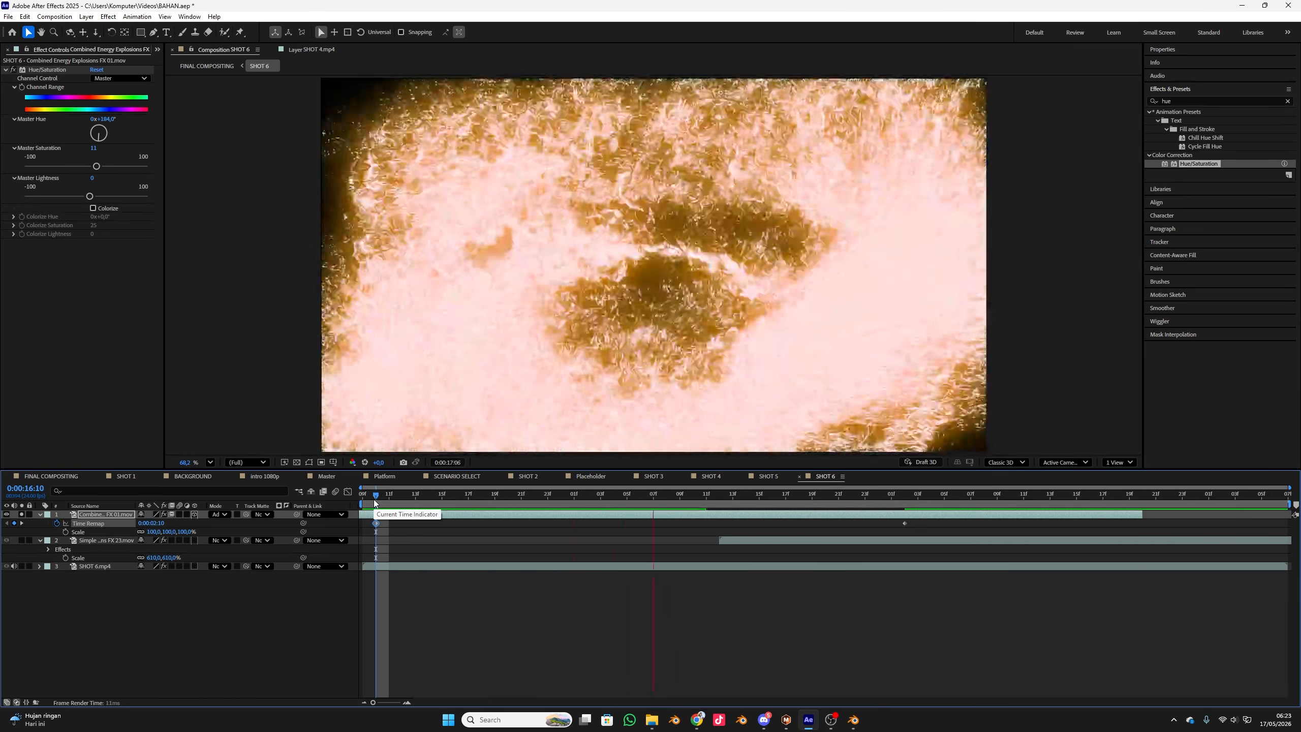
{"action": "key", "text": "space"}
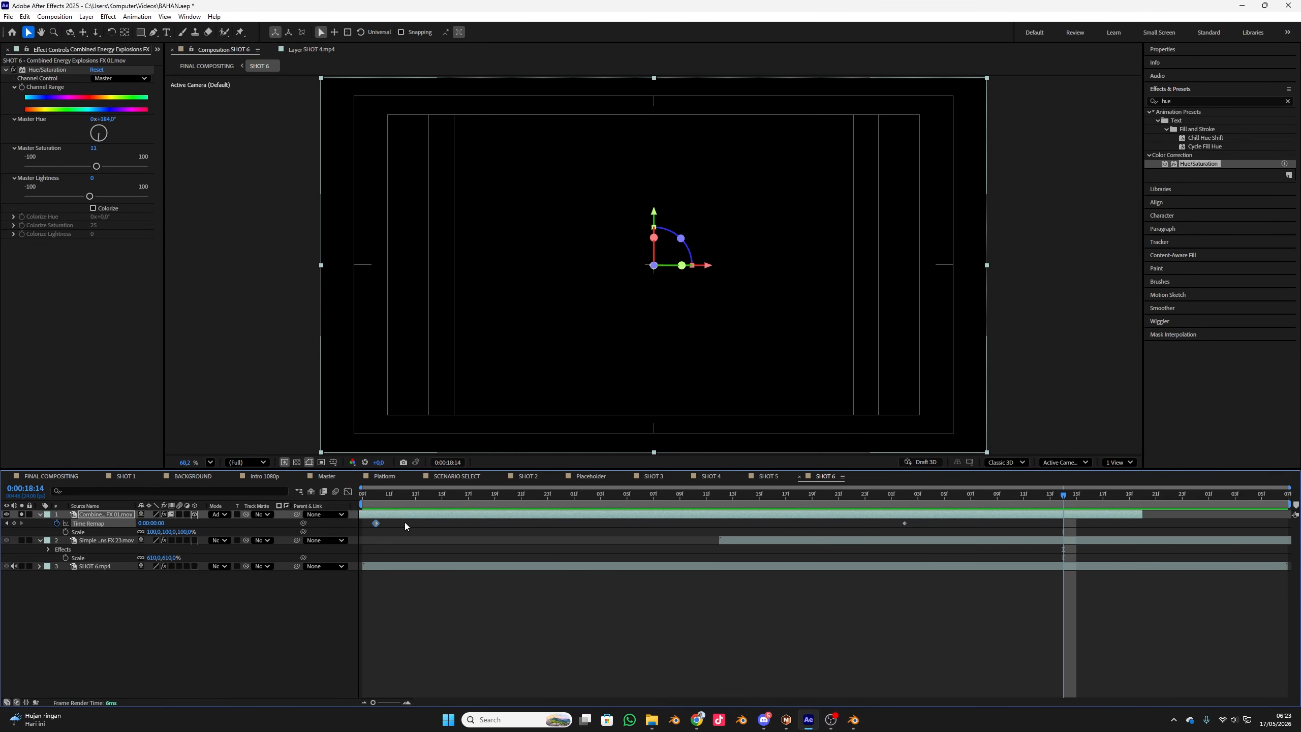
- Unsolo the Combined Energy Explosions FX 01 layer, slide it earlier so its last Time Remap key falls at 0:00:17:03, and preview it over the footage
{"action": "left_click_drag", "start_coordinate": [411, 516], "coordinate": [3, 510]}
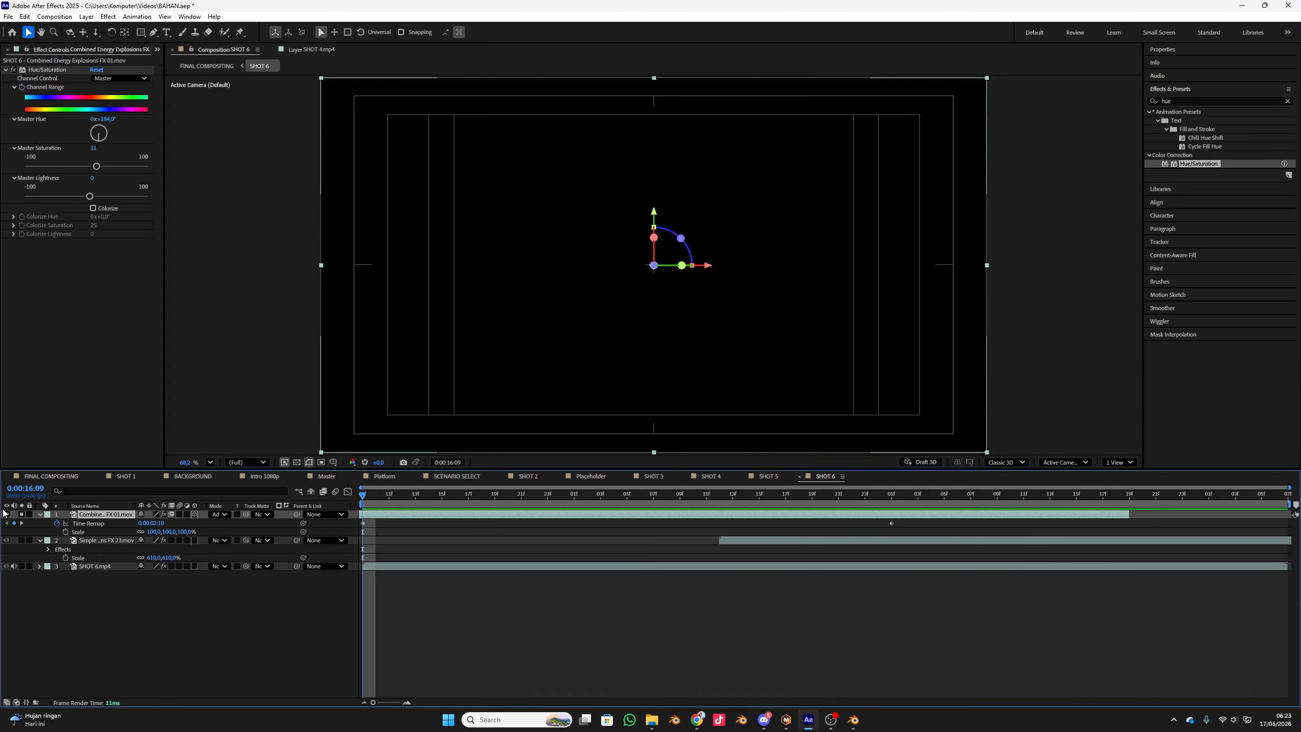
{"action": "key", "text": "space"}
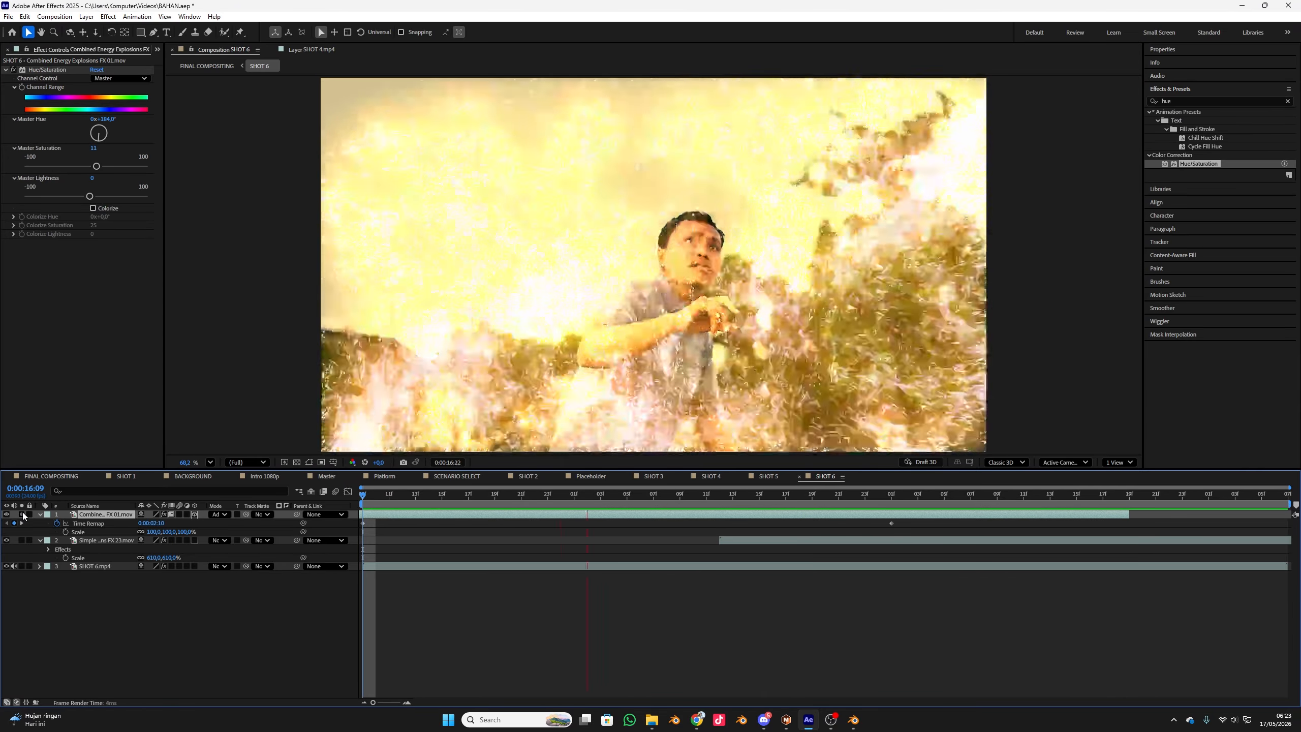
{"action": "left_click_drag", "start_coordinate": [445, 506], "coordinate": [272, 523]}
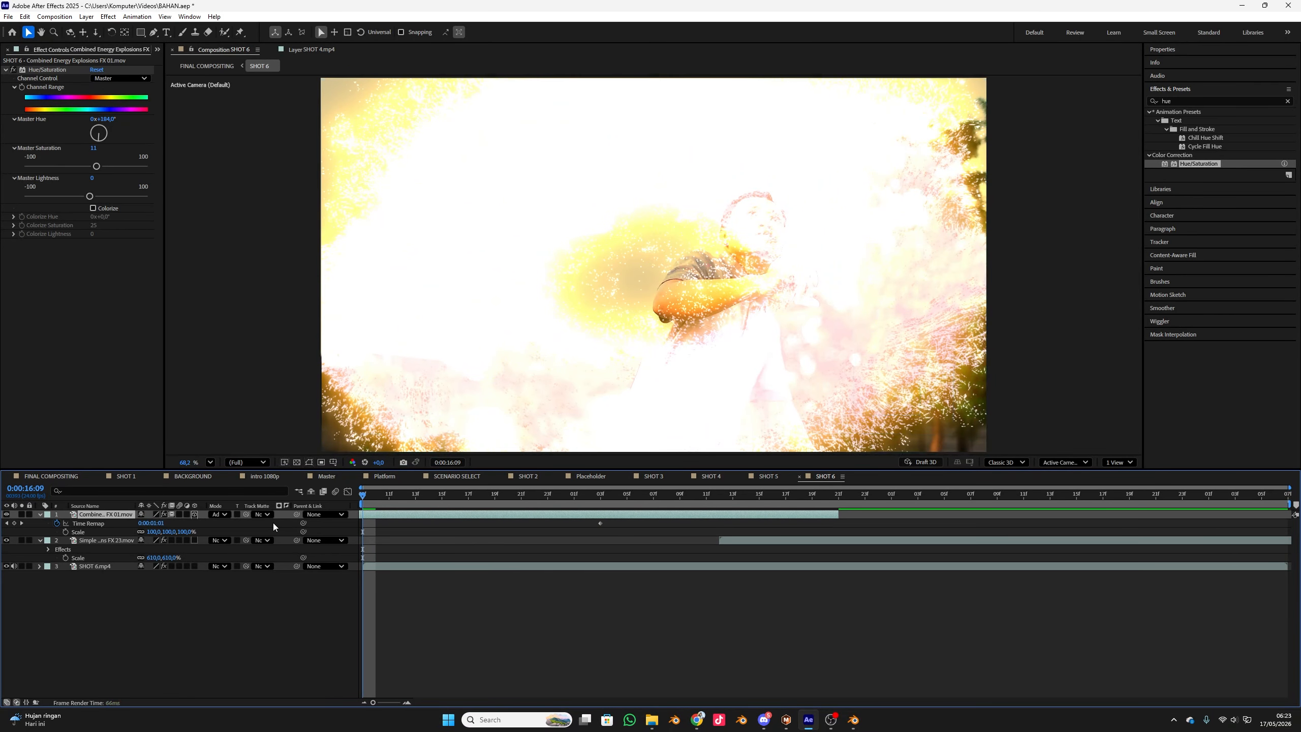
{"action": "key", "text": "space"}
{"action": "key", "text": "space"}
- Move the Simple Energy Explosions FX 23 layer earlier to start at about 0:00:16:23 and preview from 0:00:16:20
{"action": "left_click_drag", "start_coordinate": [549, 496], "coordinate": [559, 554]}
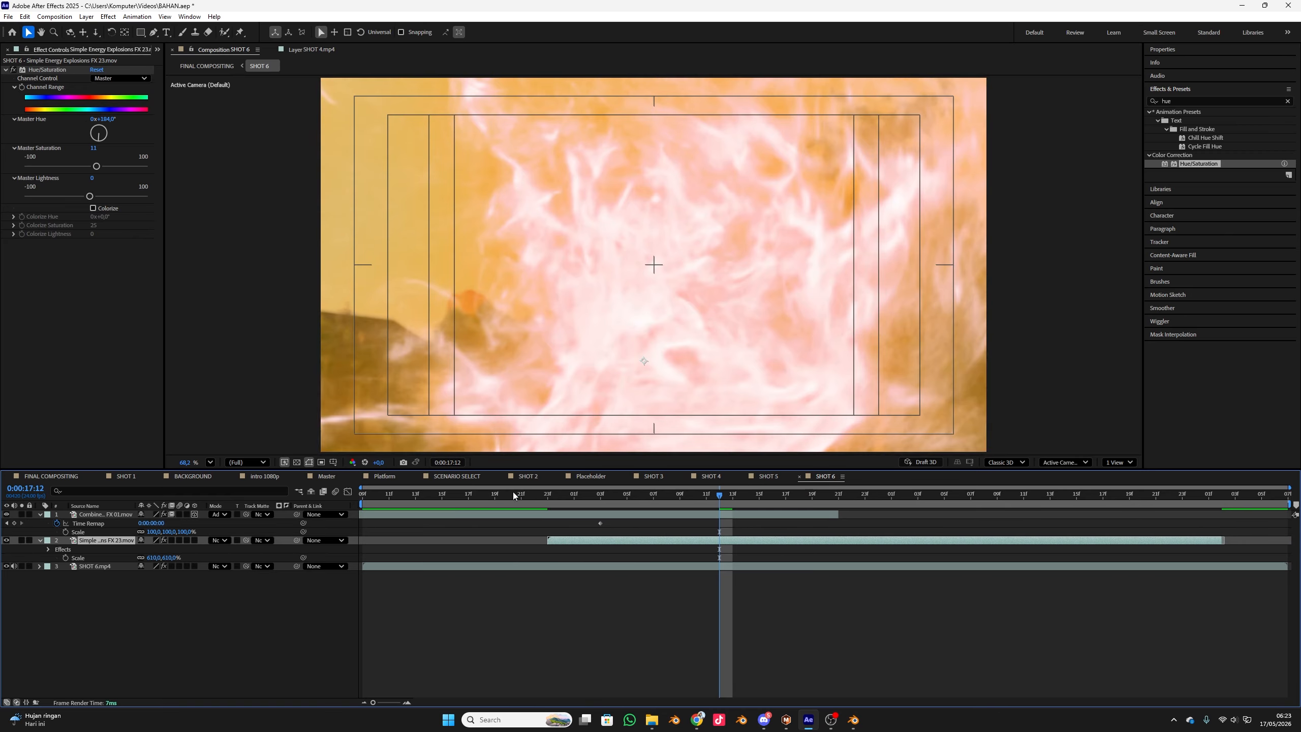
{"action": "left_click", "coordinate": [507, 491]}
{"action": "key", "text": "space"}
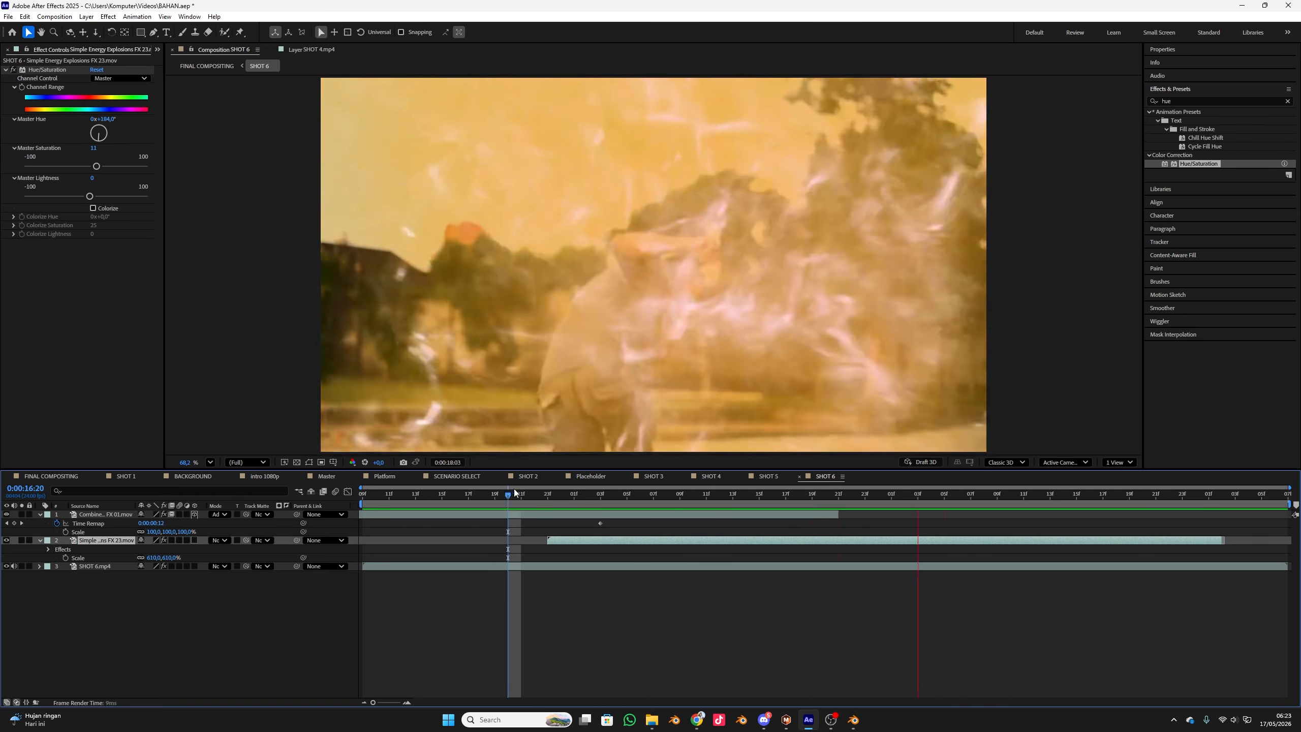
{"action": "key", "text": "space"}
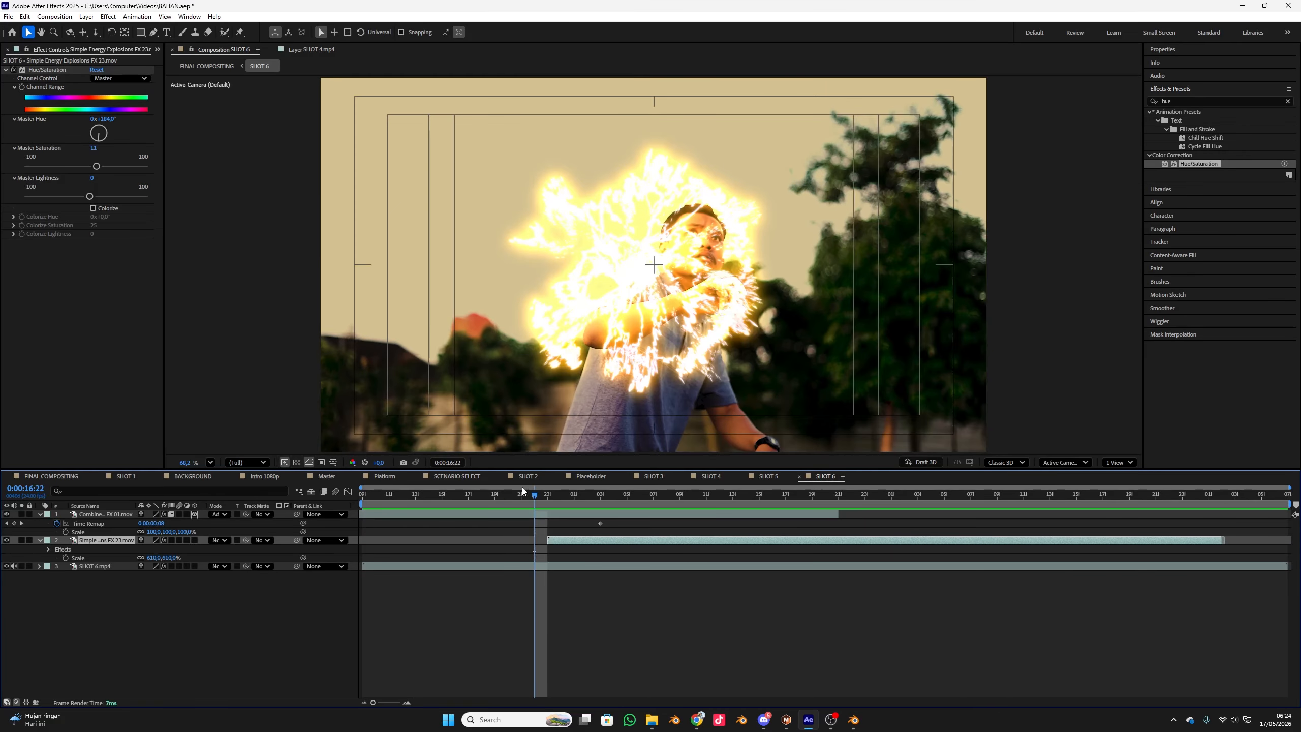
- Scale the Combined Energy Explosions FX 01 layer up to 244% and preview from 0:00:16:09
{"action": "left_click_drag", "start_coordinate": [547, 492], "coordinate": [417, 563]}
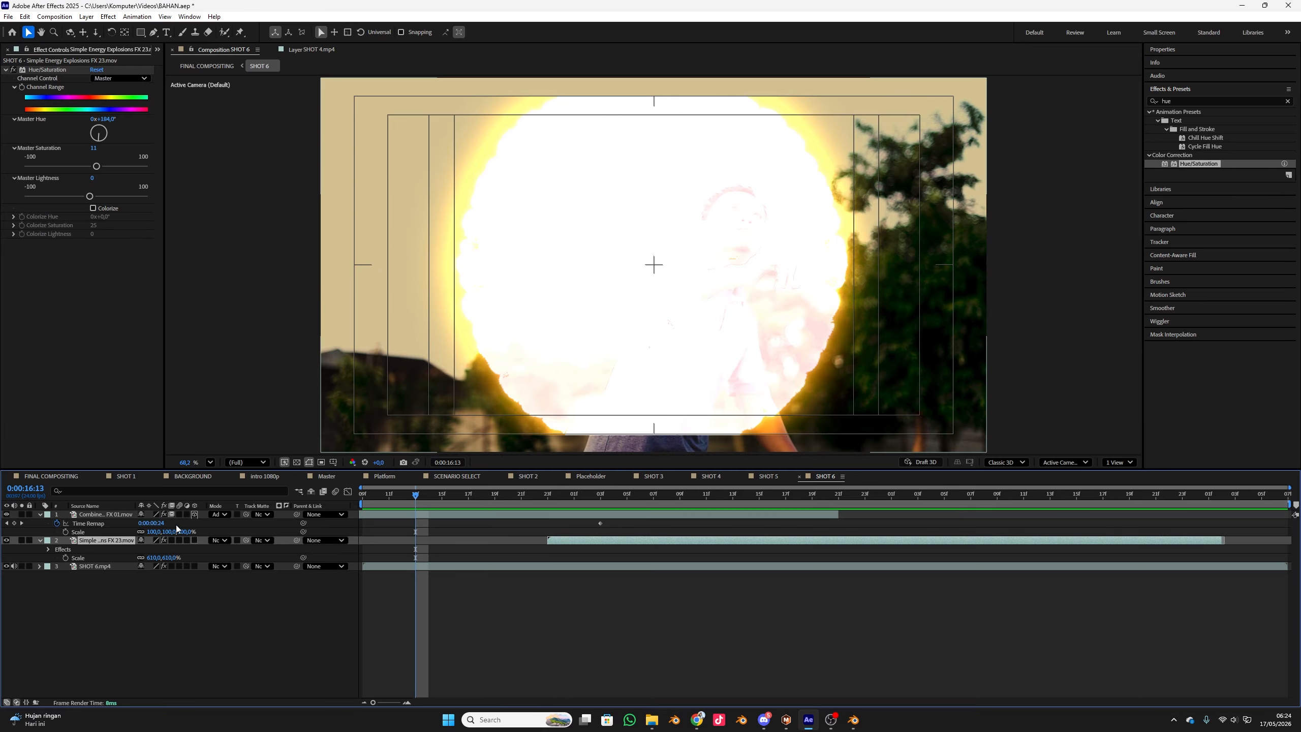
{"action": "left_click_drag", "start_coordinate": [151, 533], "coordinate": [364, 528]}
{"action": "left_click", "coordinate": [363, 504]}
{"action": "key", "text": "space"}
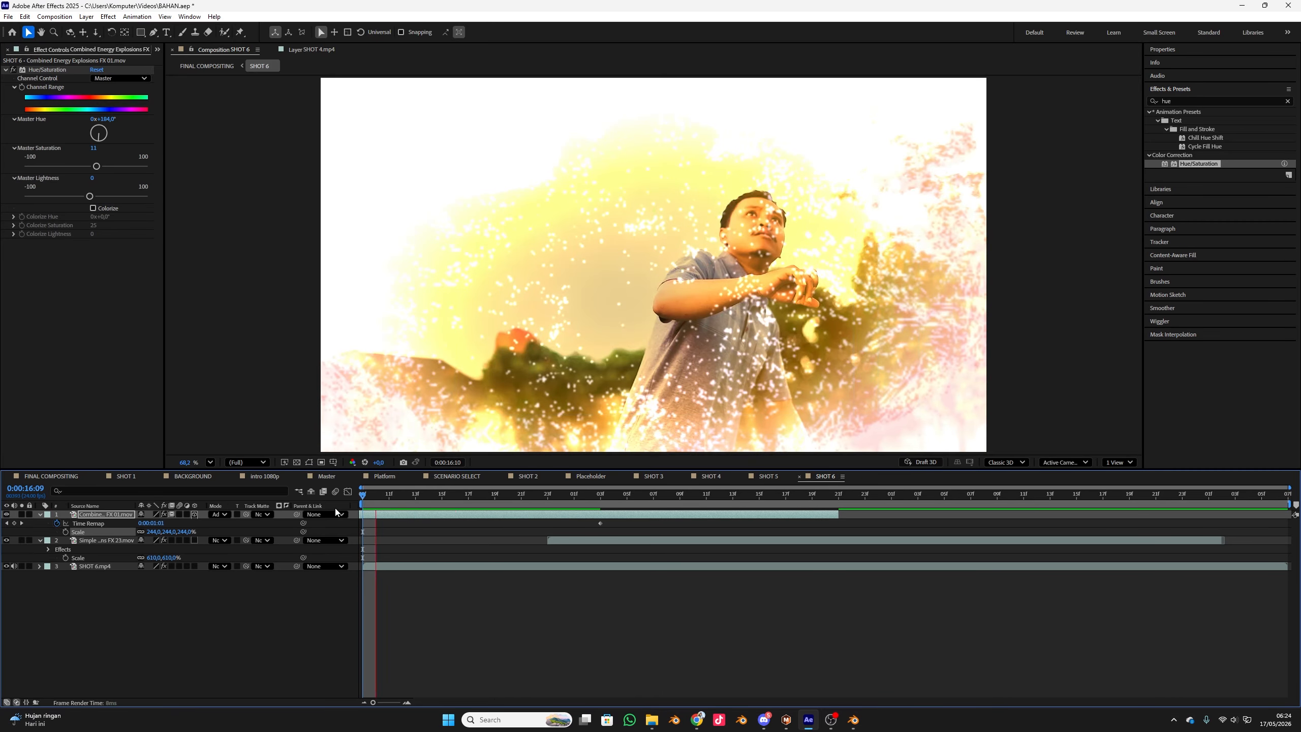
- Delete the Combined Energy Explosions FX 01 layer from SHOT 6 and preview the remaining layers
{"action": "left_click_drag", "start_coordinate": [517, 494], "coordinate": [498, 512]}
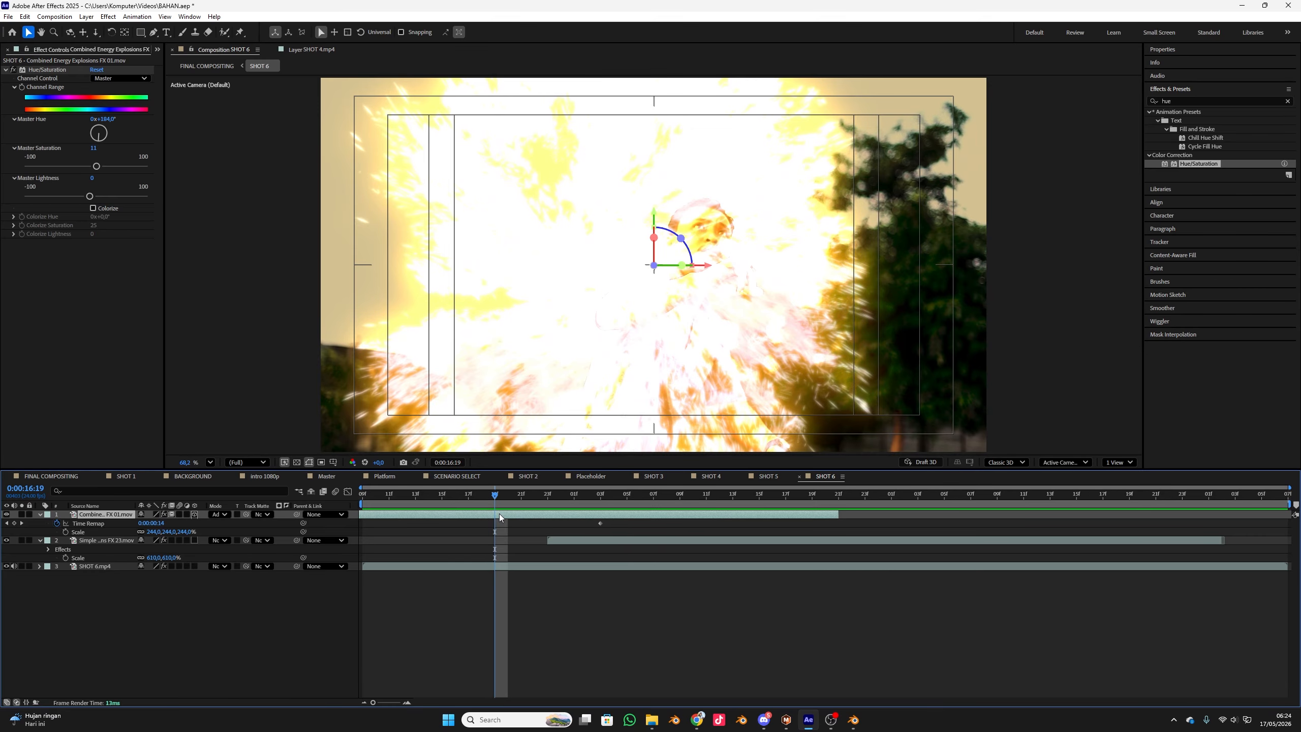
{"action": "key", "text": "Delete"}
{"action": "key", "text": "space"}
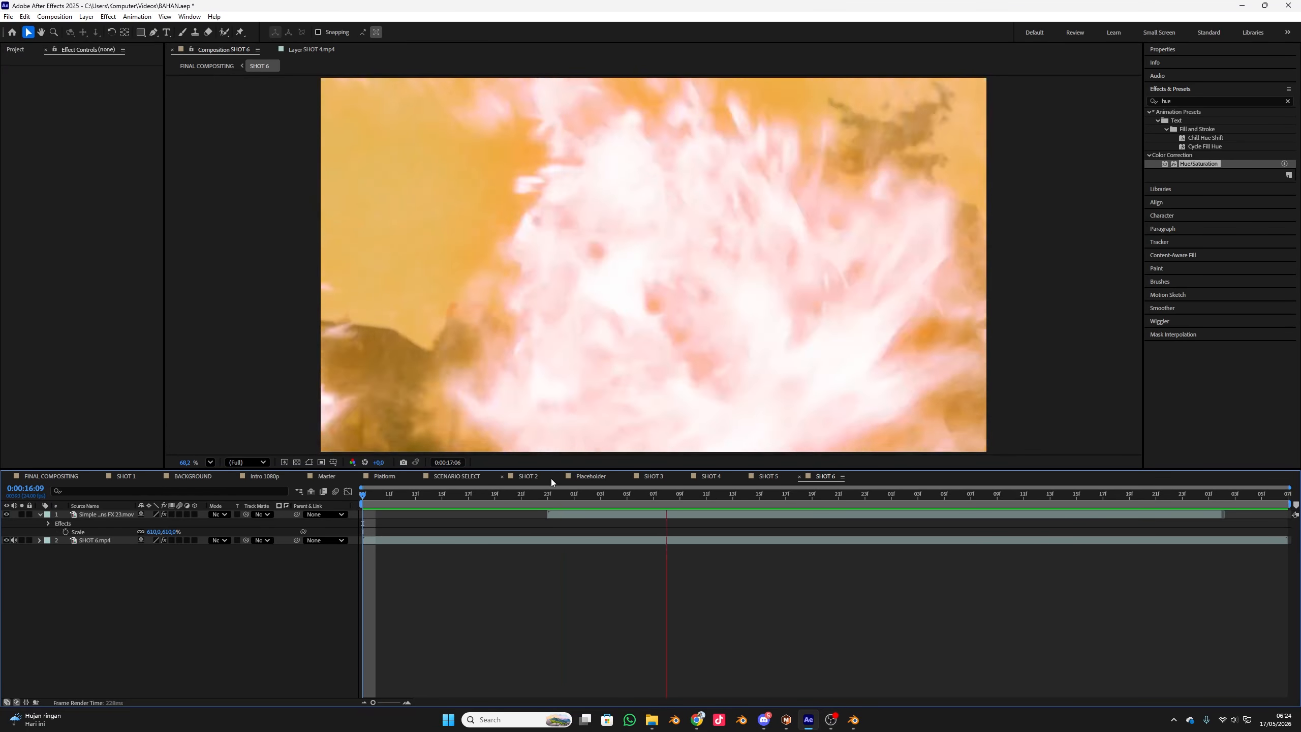
{"action": "key", "text": "space"}
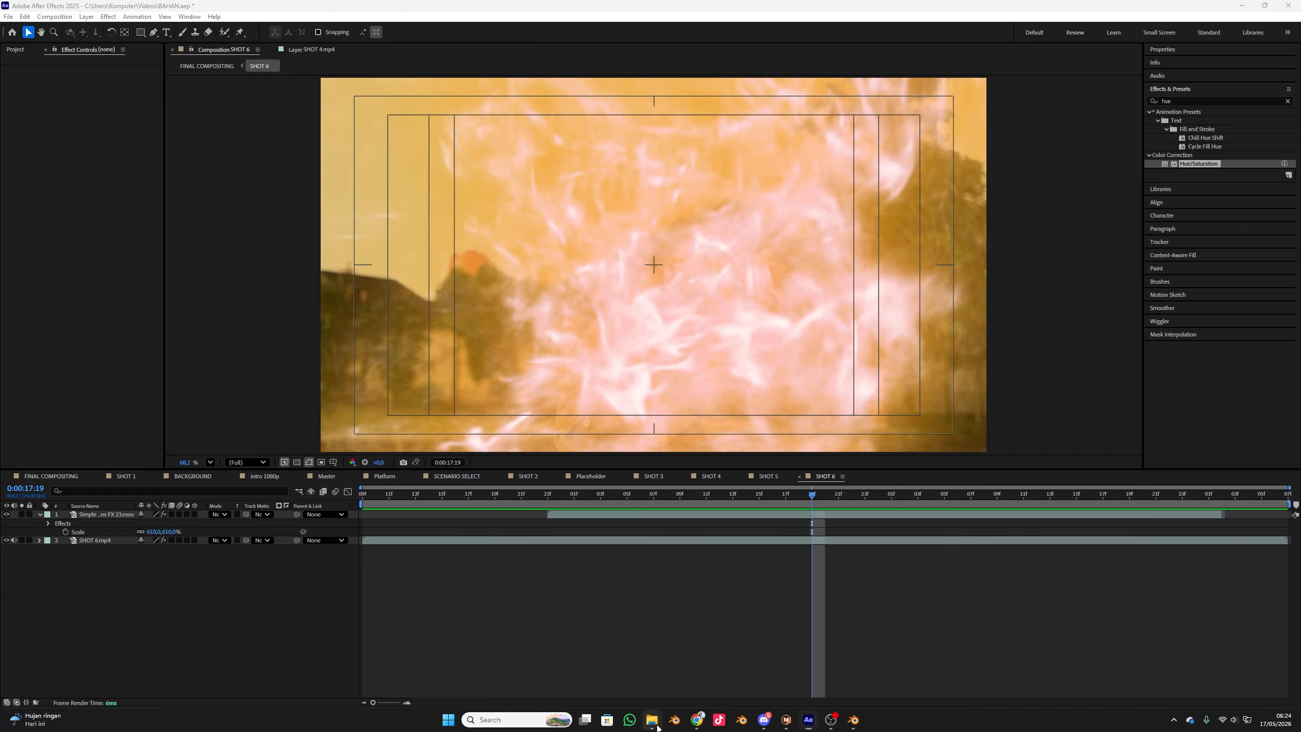
- Switch to File Explorer, open the VFX Energy Elements and Explosions 4K folder, and preview VFX Element 04
{"action": "mouse_move", "coordinate": [652, 720]}
{"action": "left_click", "coordinate": [623, 666]}
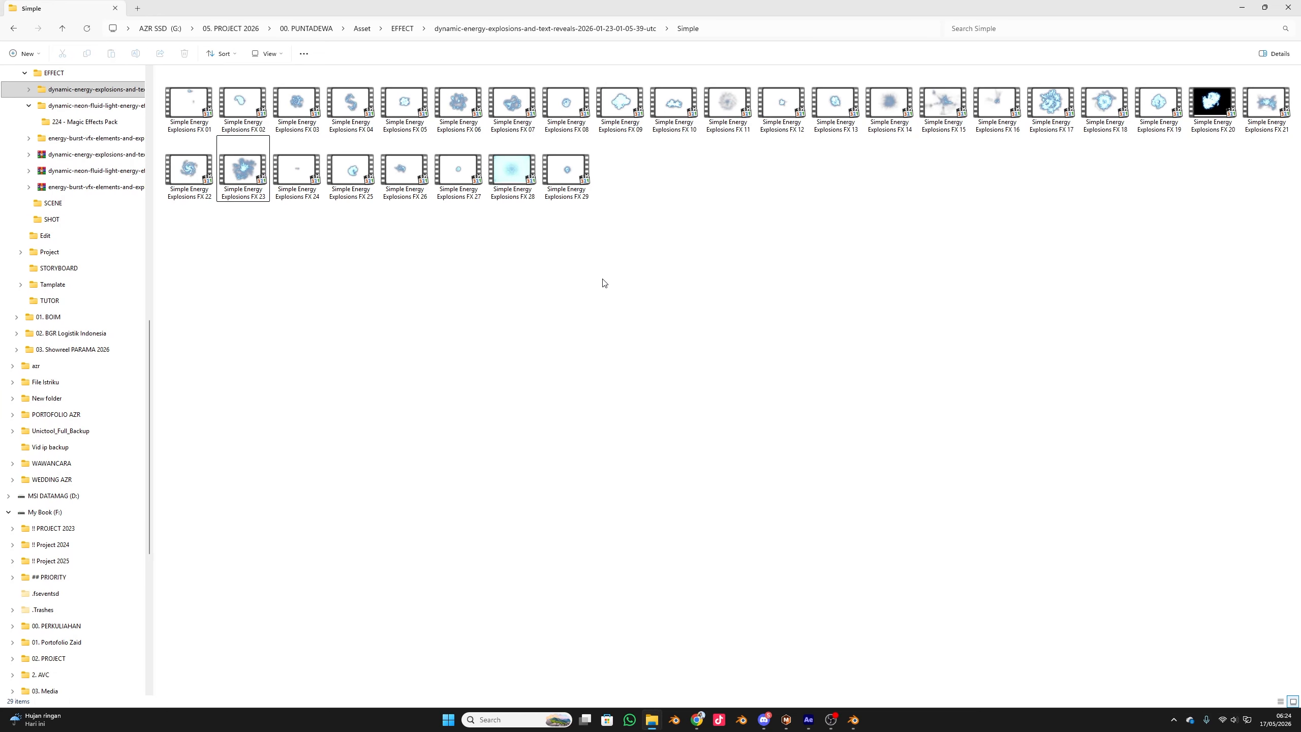
{"action": "key", "text": "BackSpace"}
{"action": "key", "text": "BackSpace"}
{"action": "double_click", "coordinate": [271, 90]}
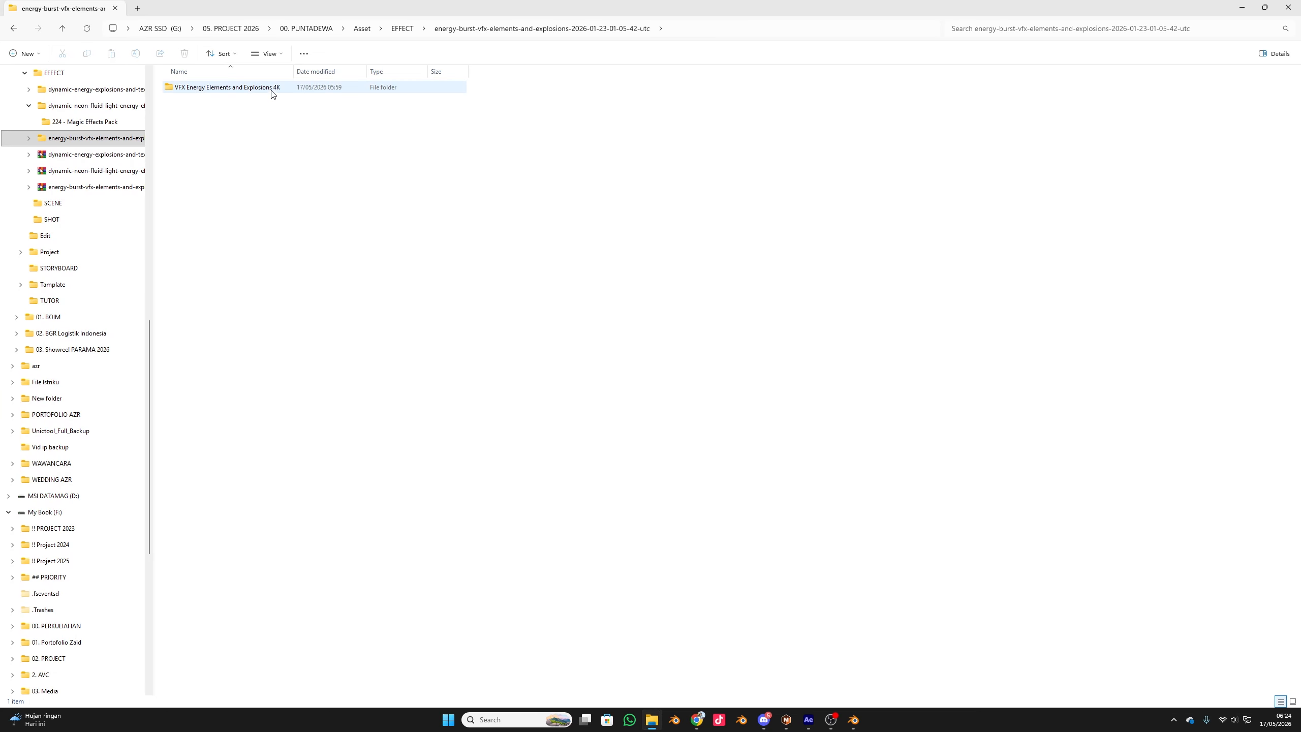
{"action": "double_click", "coordinate": [253, 96]}
{"action": "left_click", "coordinate": [342, 105]}
{"action": "double_click", "coordinate": [343, 105]}
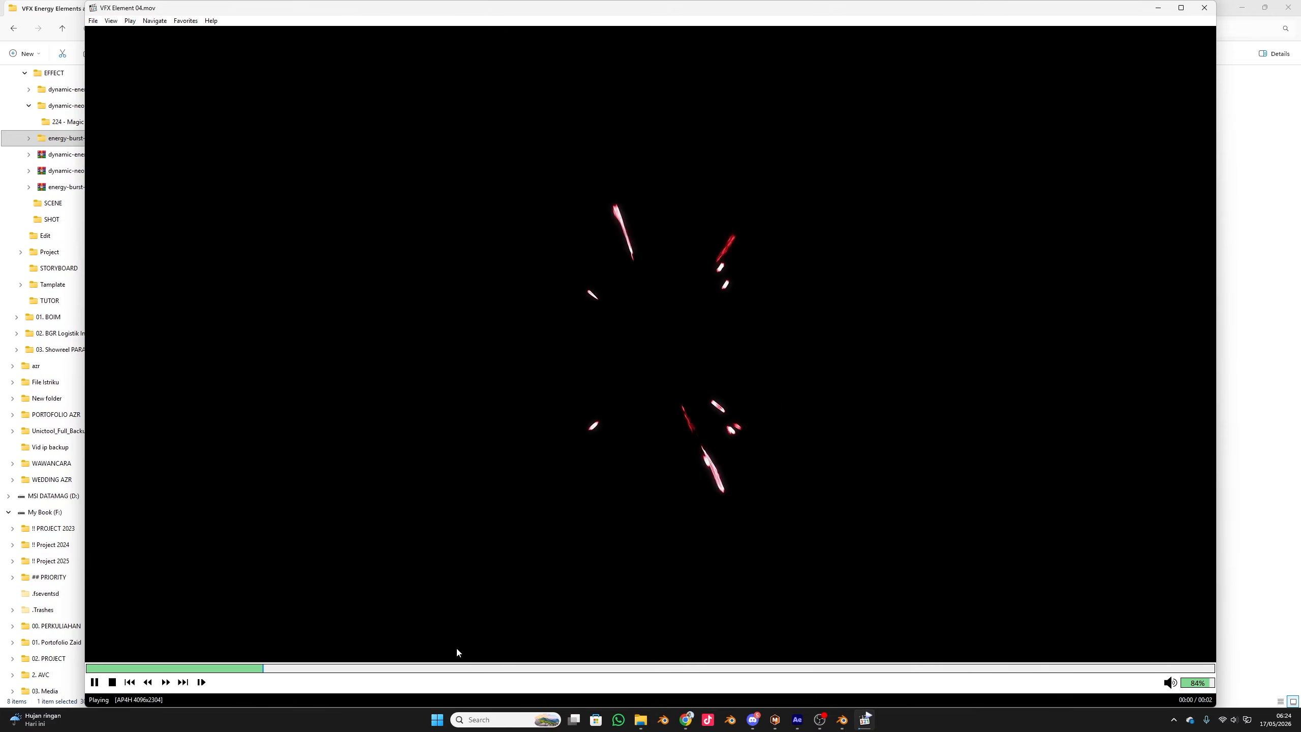
{"action": "left_click", "coordinate": [1208, 13]}
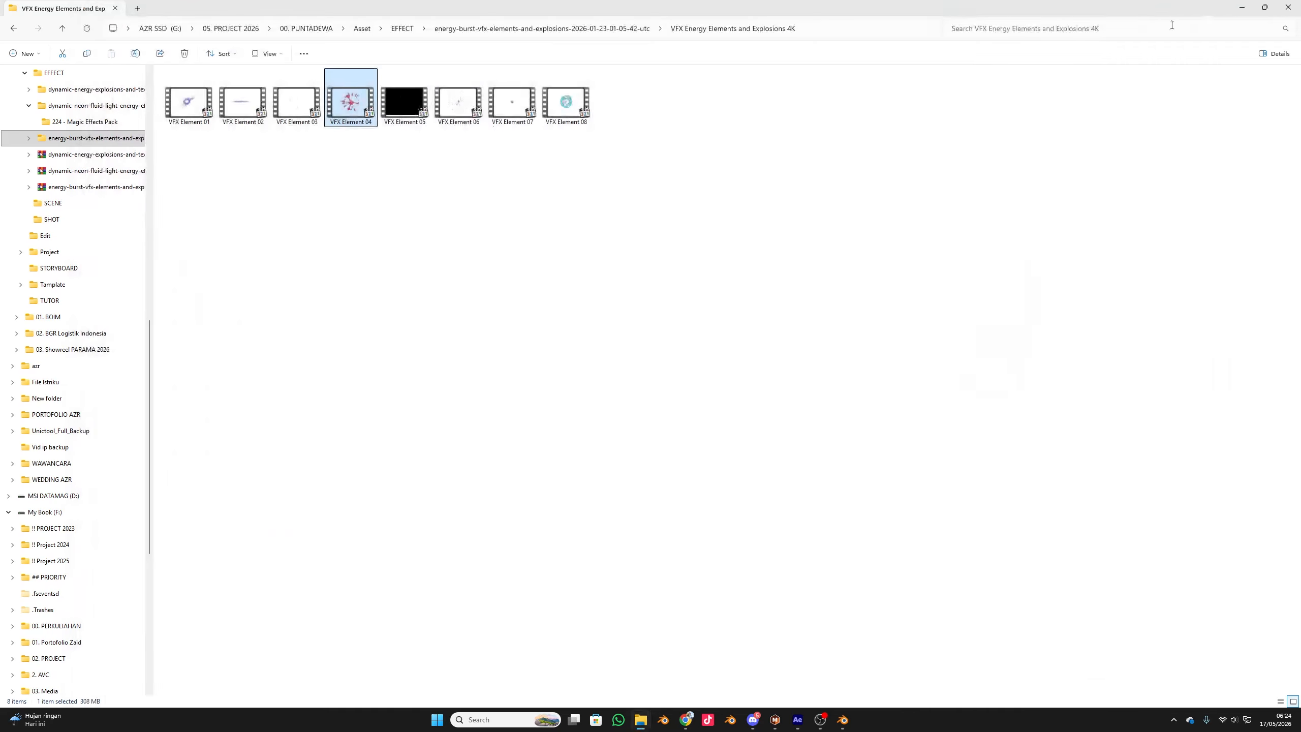
- Preview the VFX Element 06, VFX Element 03 and VFX Element 05 clips
{"action": "double_click", "coordinate": [455, 119]}
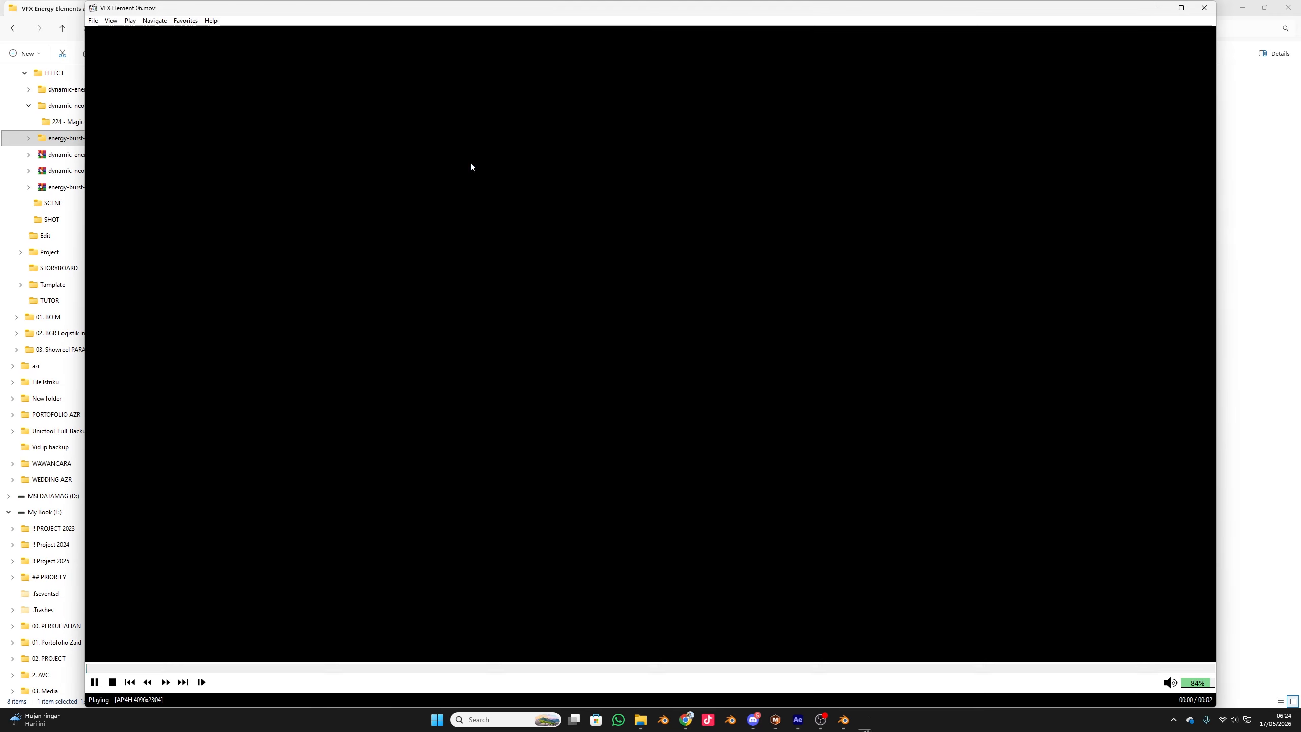
{"action": "left_click", "coordinate": [1204, 7]}
{"action": "left_click", "coordinate": [309, 109]}
{"action": "double_click", "coordinate": [309, 110]}
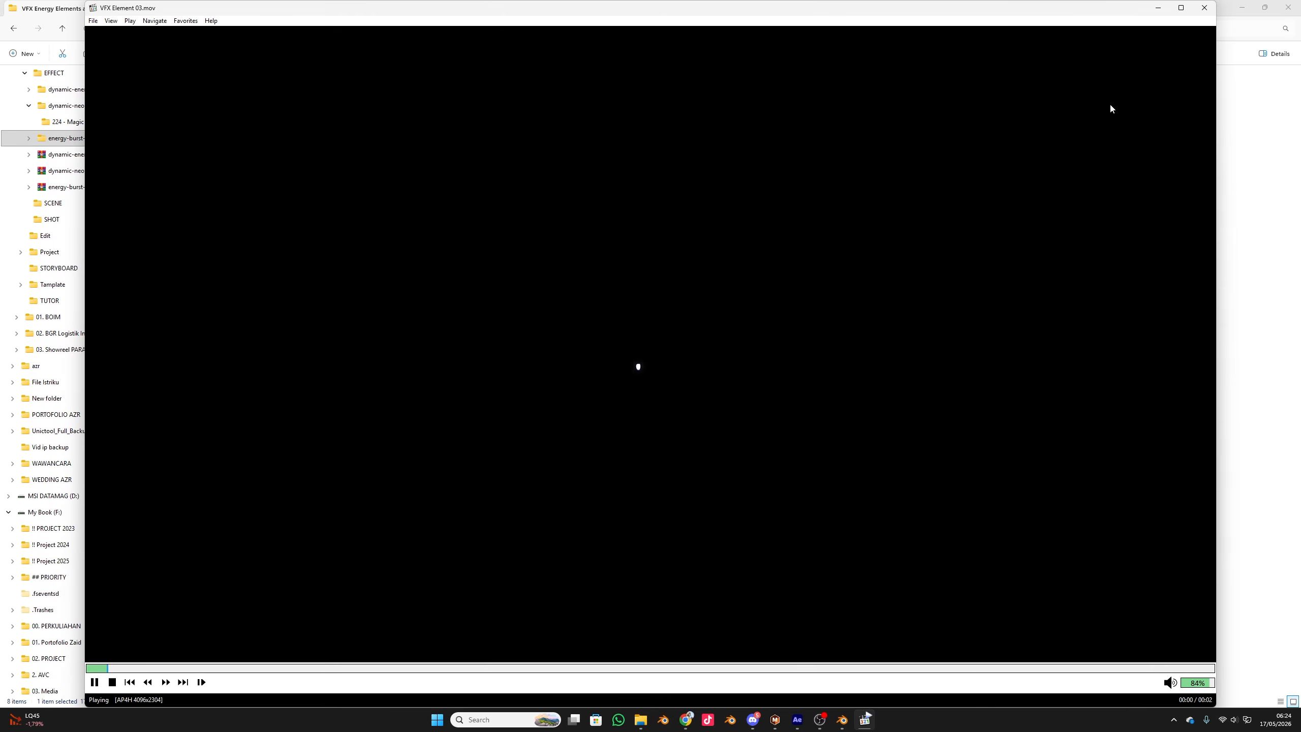
{"action": "left_click", "coordinate": [1205, 7]}
{"action": "double_click", "coordinate": [414, 87]}
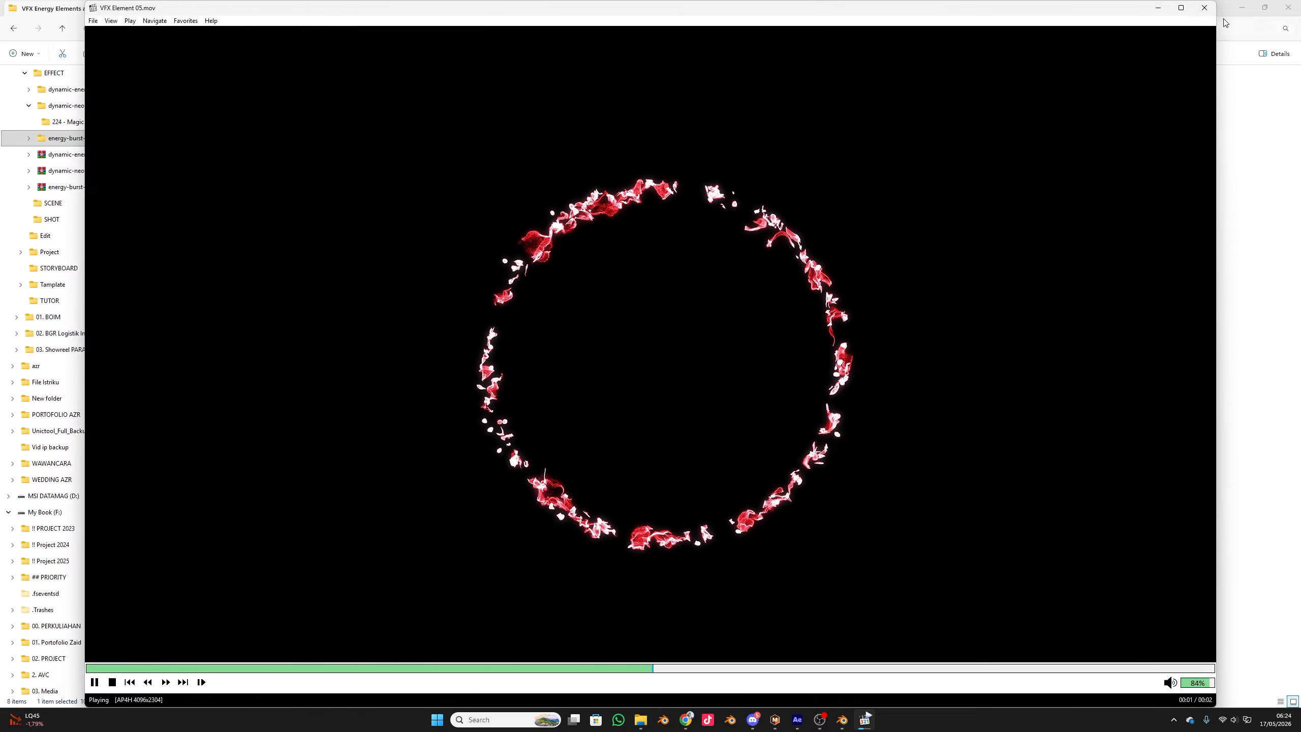
{"action": "left_click", "coordinate": [1205, 7]}
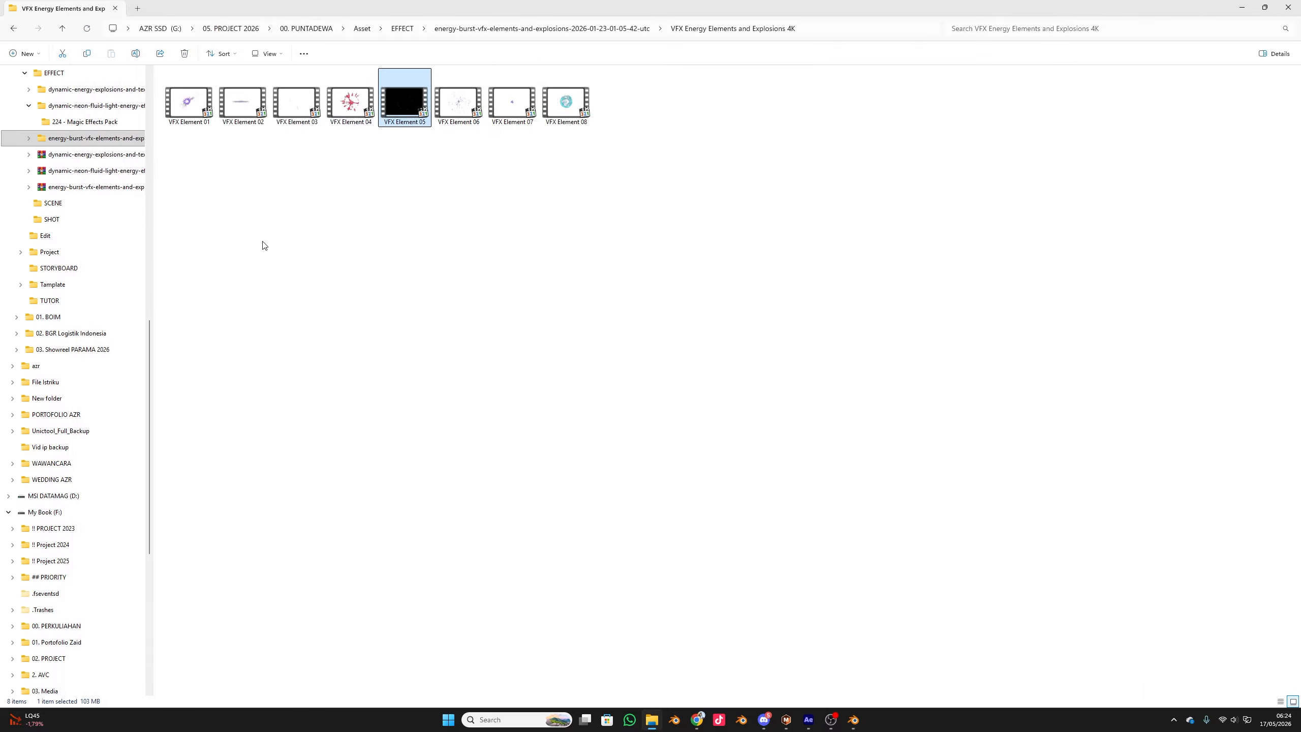
- Preview Clip15 and Clip2 from the 224 - Magic Effects Pack folder and return to the EFFECT folder
{"action": "key", "text": "alt+Up"}
{"action": "key", "text": "alt+Up"}
{"action": "double_click", "coordinate": [229, 109]}
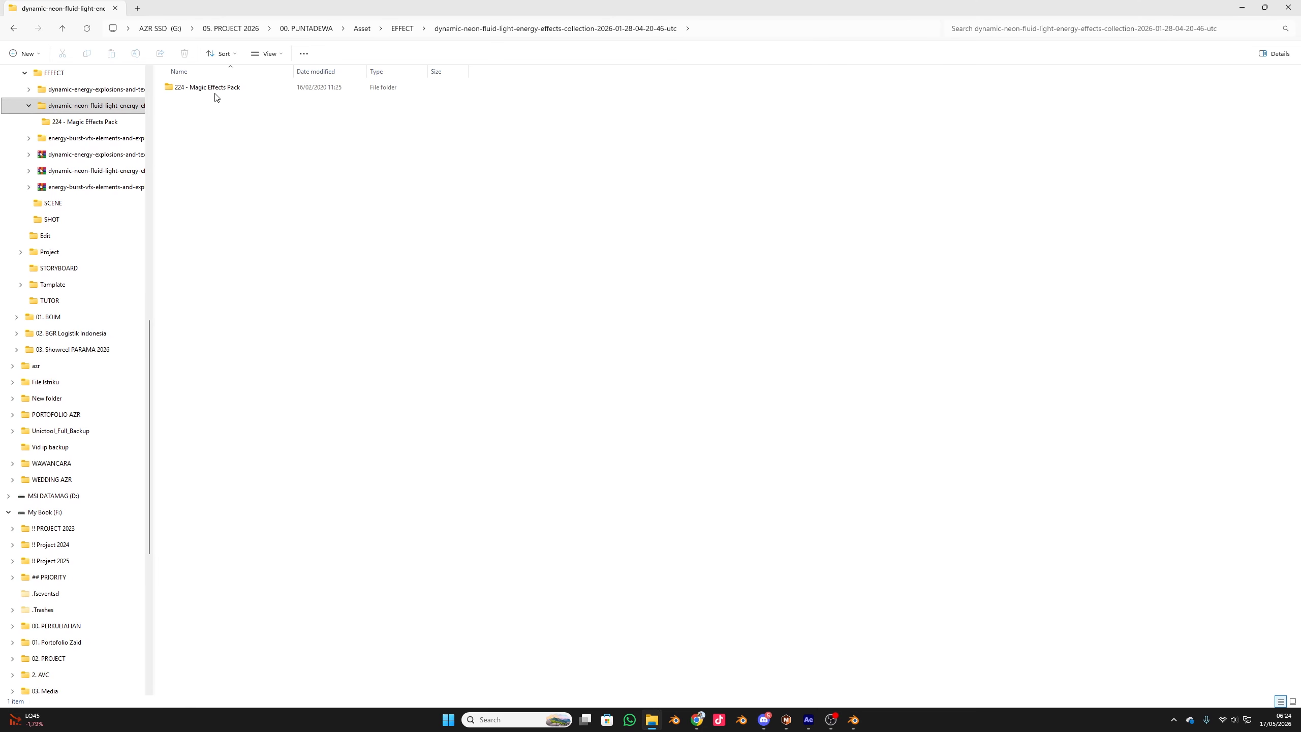
{"action": "double_click", "coordinate": [211, 91]}
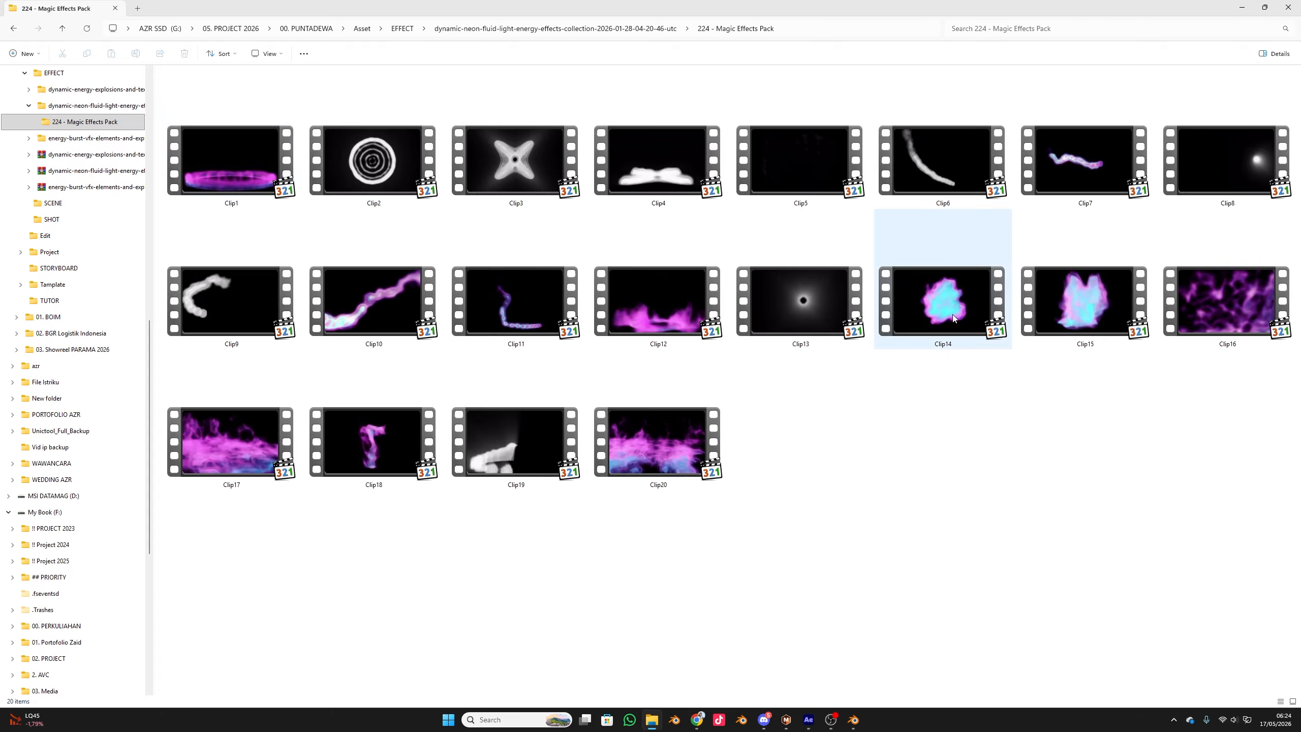
{"action": "left_click", "coordinate": [1054, 298]}
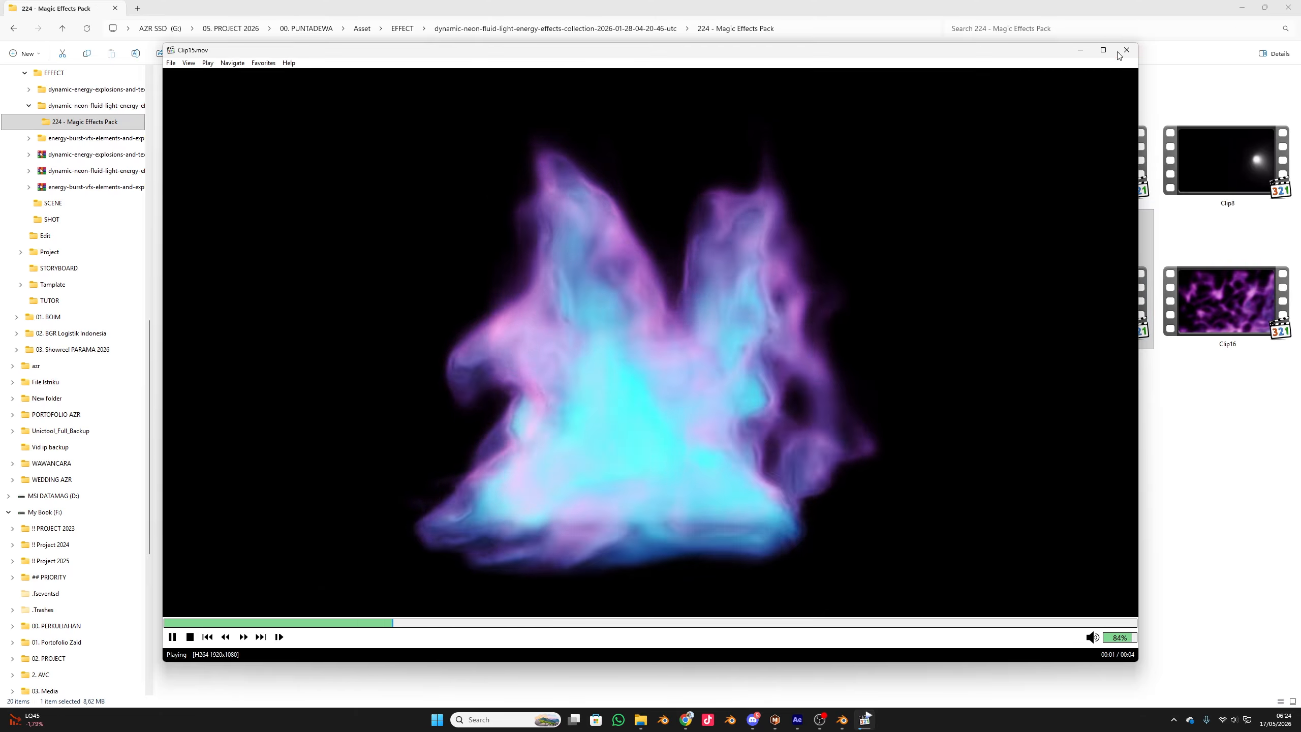
{"action": "left_click", "coordinate": [1124, 51]}
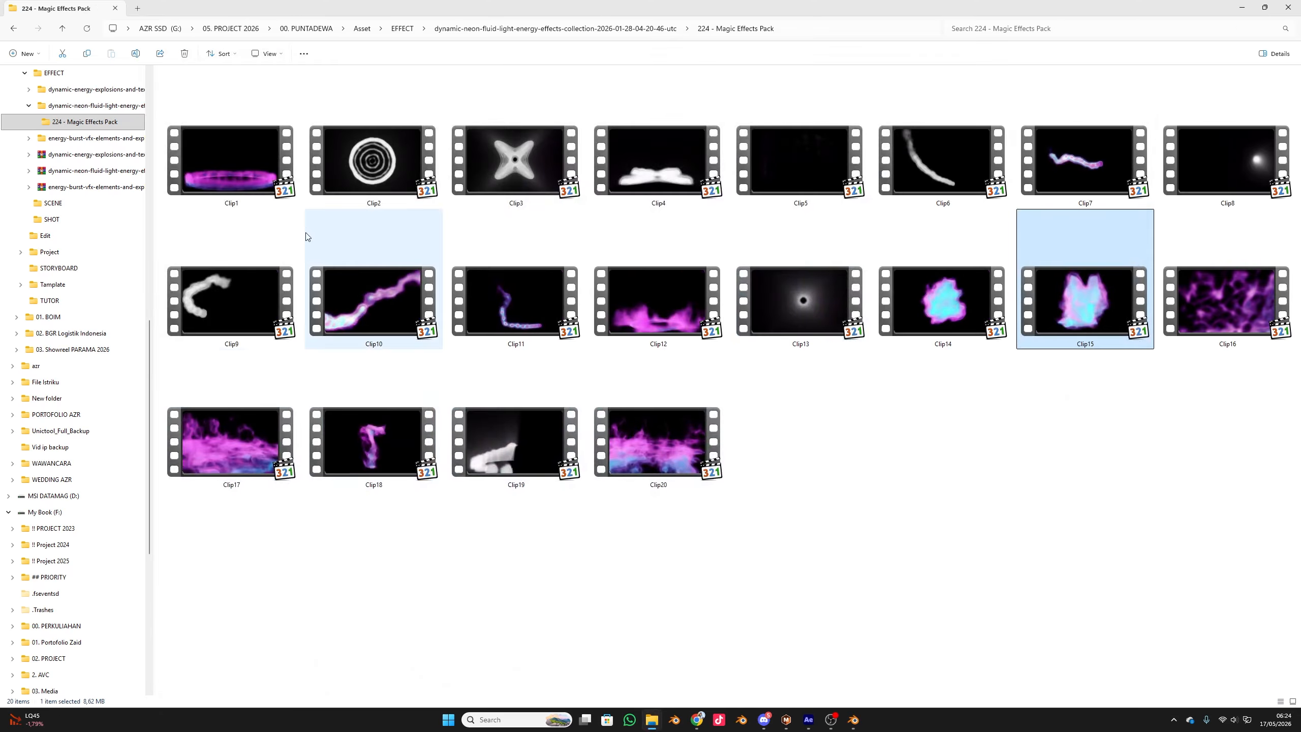
{"action": "left_click", "coordinate": [366, 183]}
{"action": "double_click", "coordinate": [366, 183]}
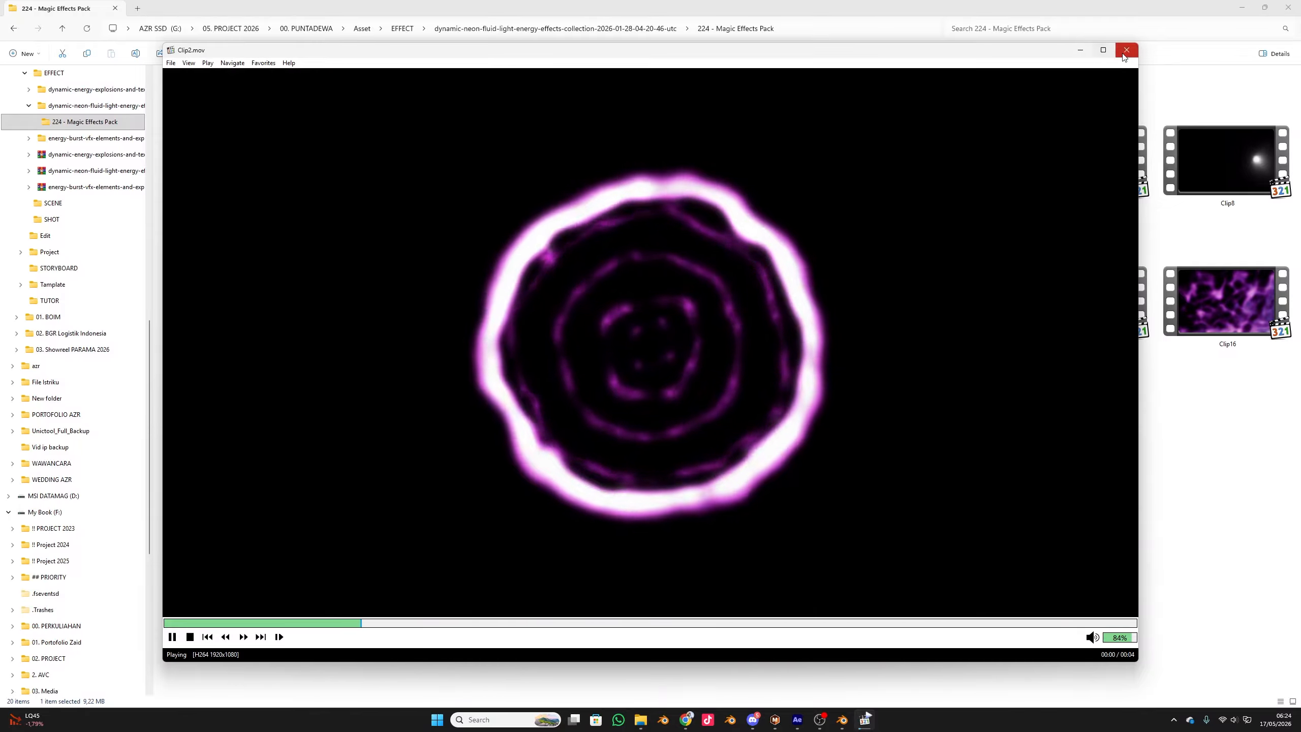
{"action": "left_click", "coordinate": [1124, 51]}
{"action": "key", "text": "alt+Up"}
{"action": "key", "text": "alt+Up"}
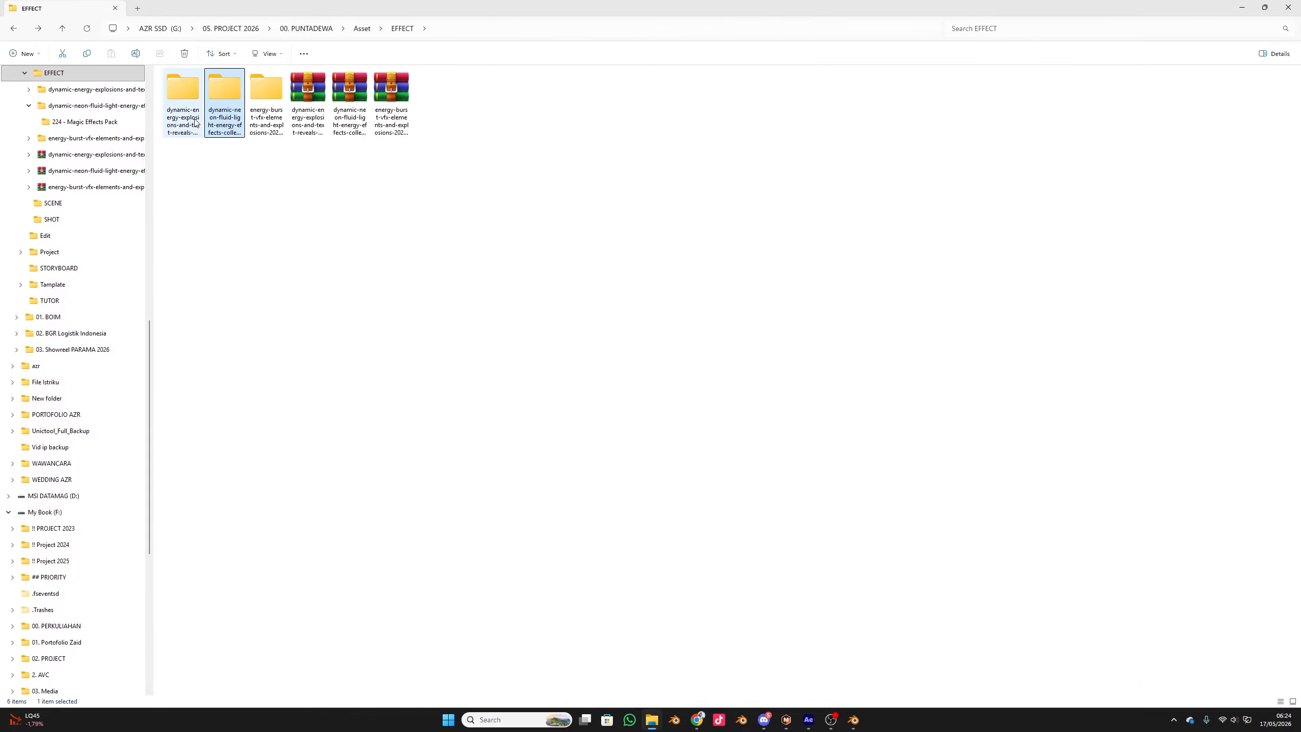
- Open the Combined subfolder of the dynamic-energy-explosions folder and preview the Combined Energy Explosions FX 07 clip
{"action": "double_click", "coordinate": [184, 102]}
{"action": "double_click", "coordinate": [194, 88]}
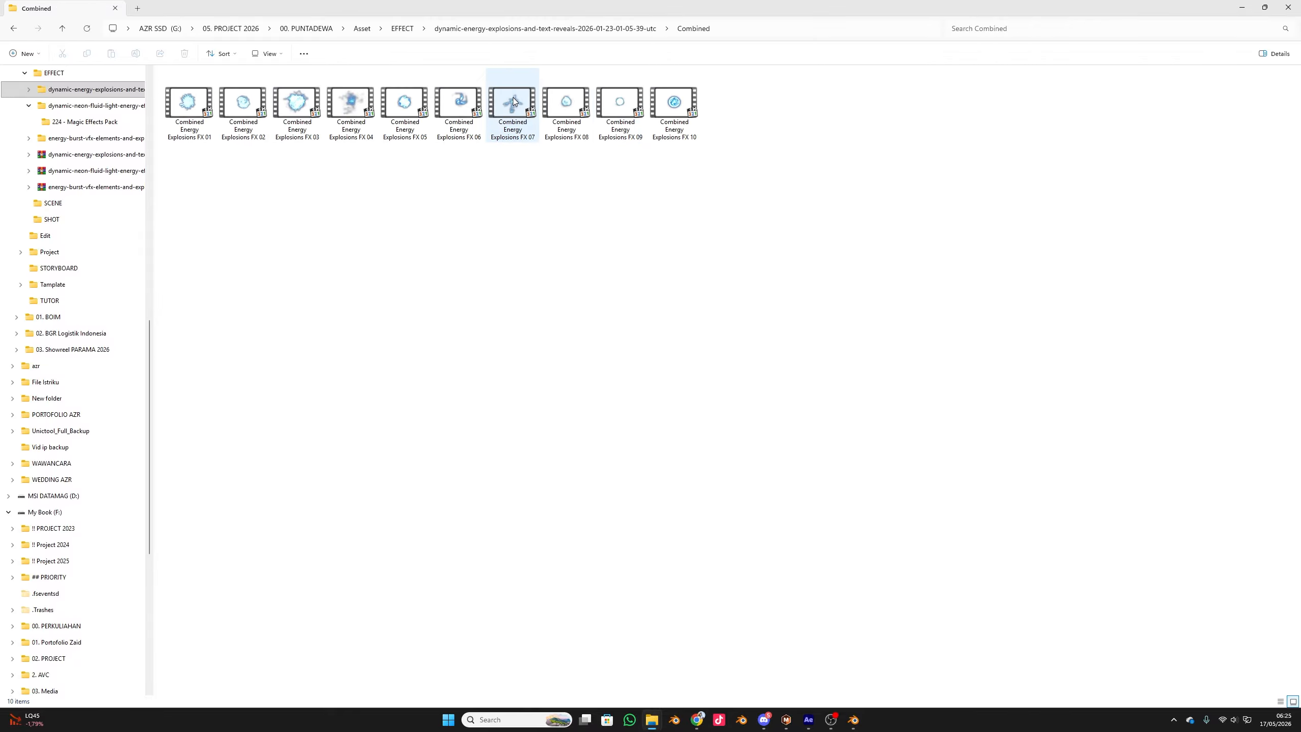
{"action": "double_click", "coordinate": [513, 103]}
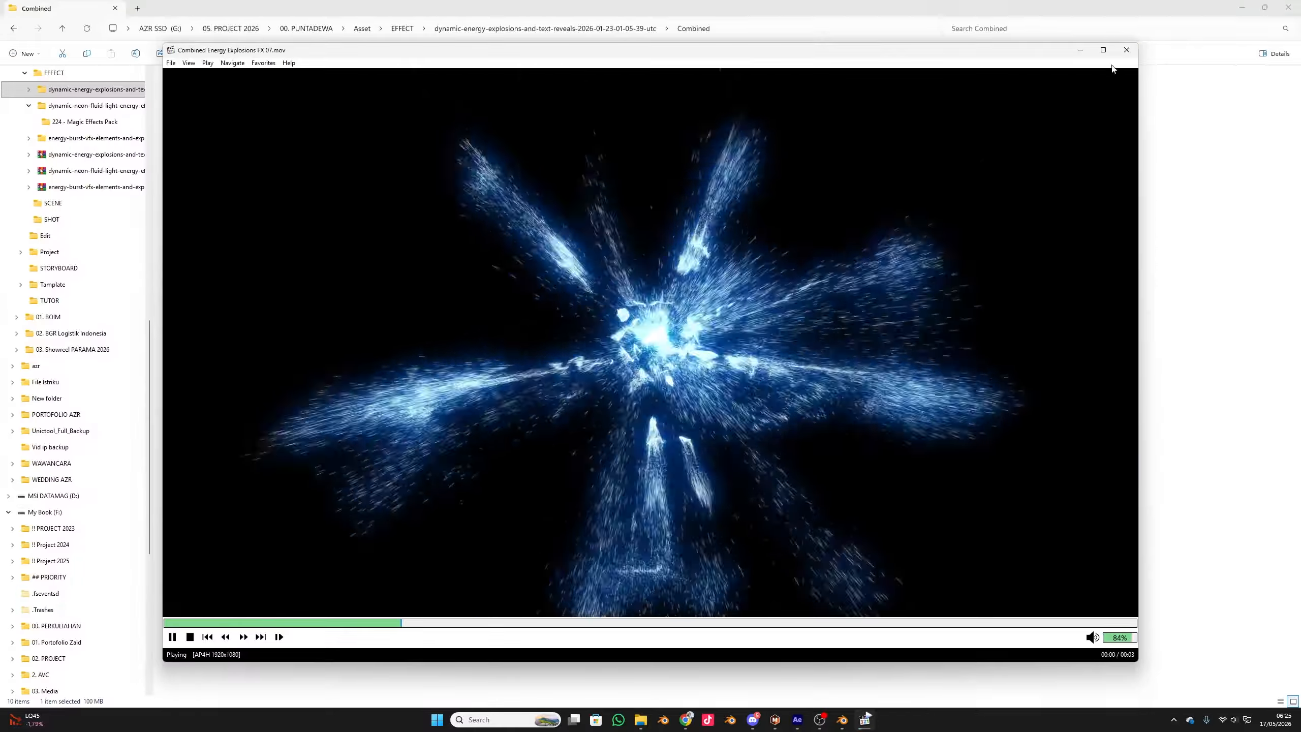
{"action": "left_click", "coordinate": [1134, 52]}
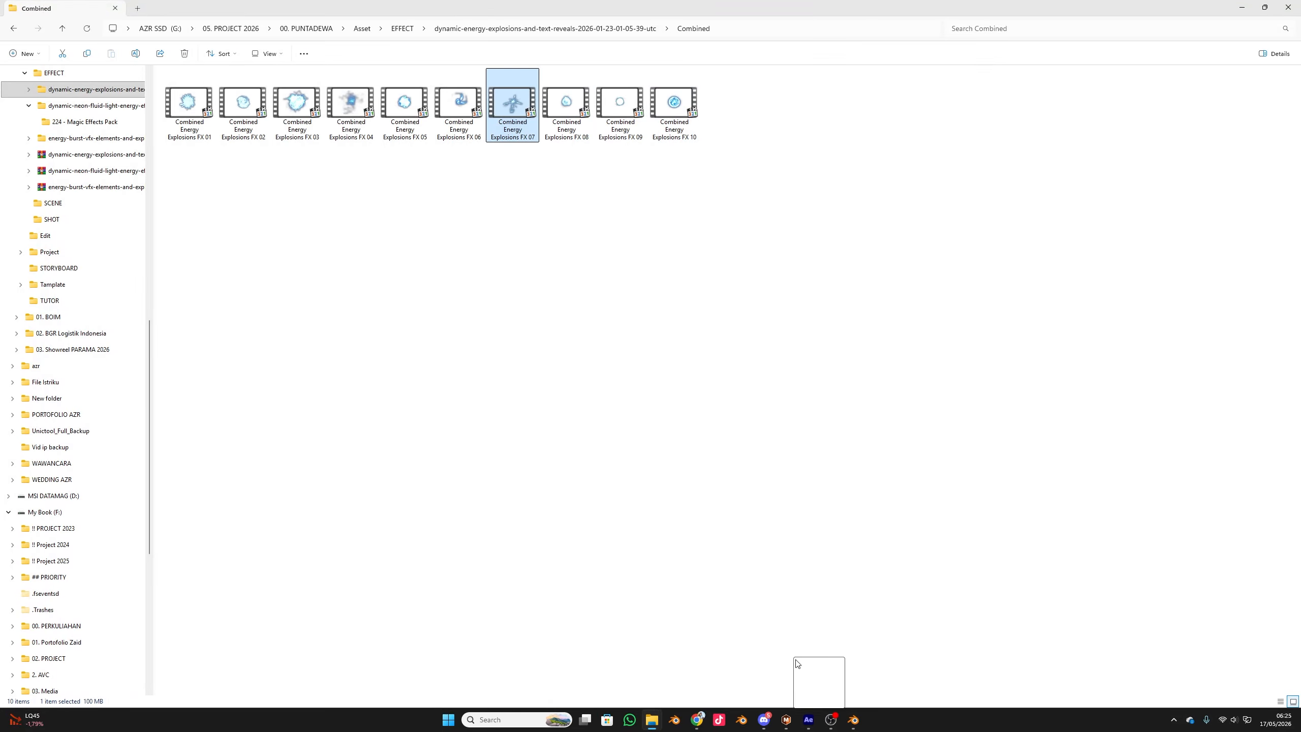
- Switch to After Effects, adding Combined Energy Explosions FX 07 as the top layer of SHOT 6, and preview it from 0:00:16:19
{"action": "left_click_drag", "start_coordinate": [808, 726], "coordinate": [195, 612]}
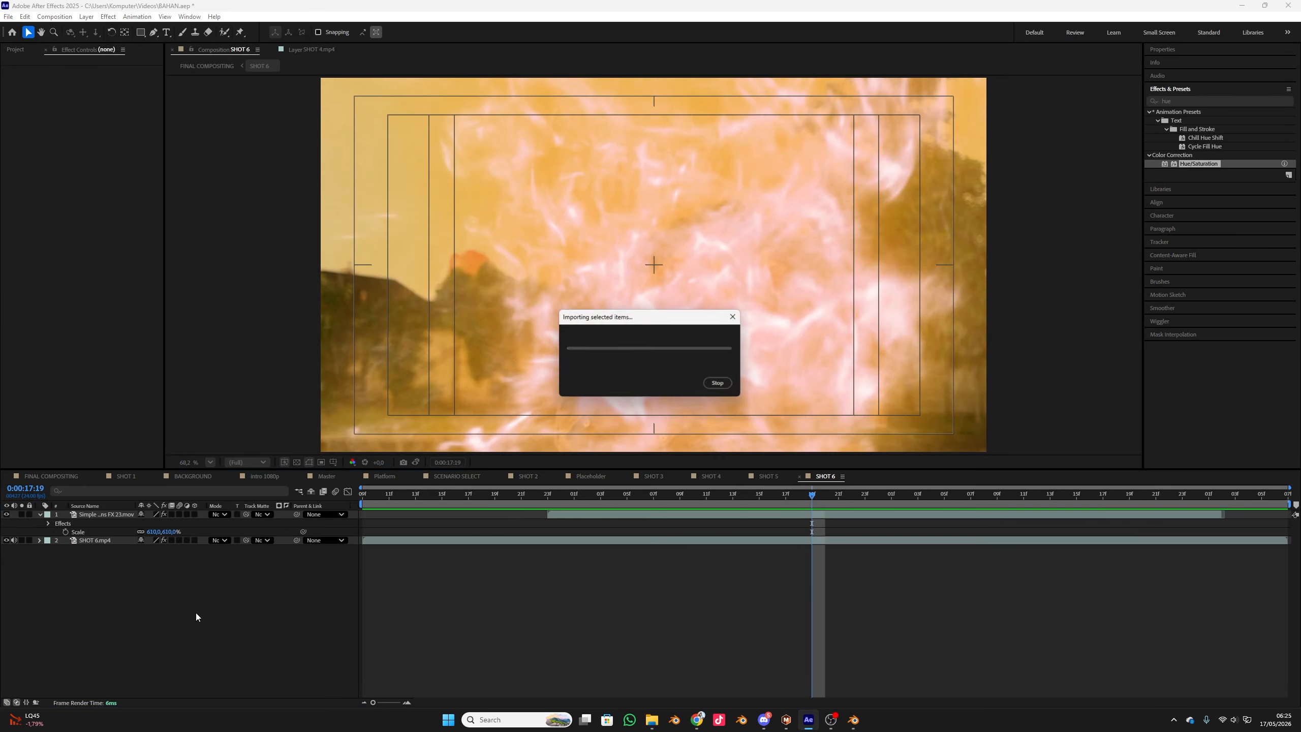
{"action": "left_click", "coordinate": [493, 504]}
{"action": "key", "text": "space"}
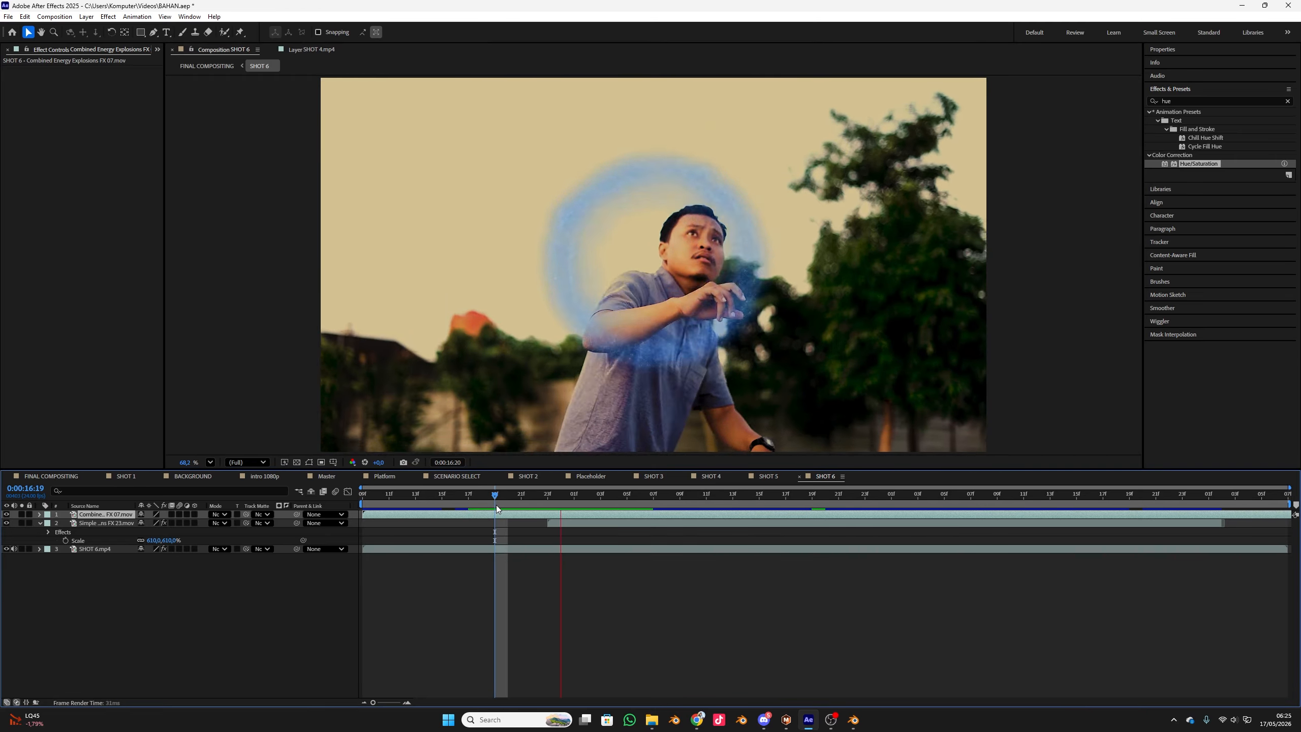
{"action": "key", "text": "space"}
- Split the Combined Energy Explosions FX 07 layer at 0:00:17:02, delete the part before it, and preview the timing
{"action": "left_click_drag", "start_coordinate": [638, 508], "coordinate": [586, 501]}
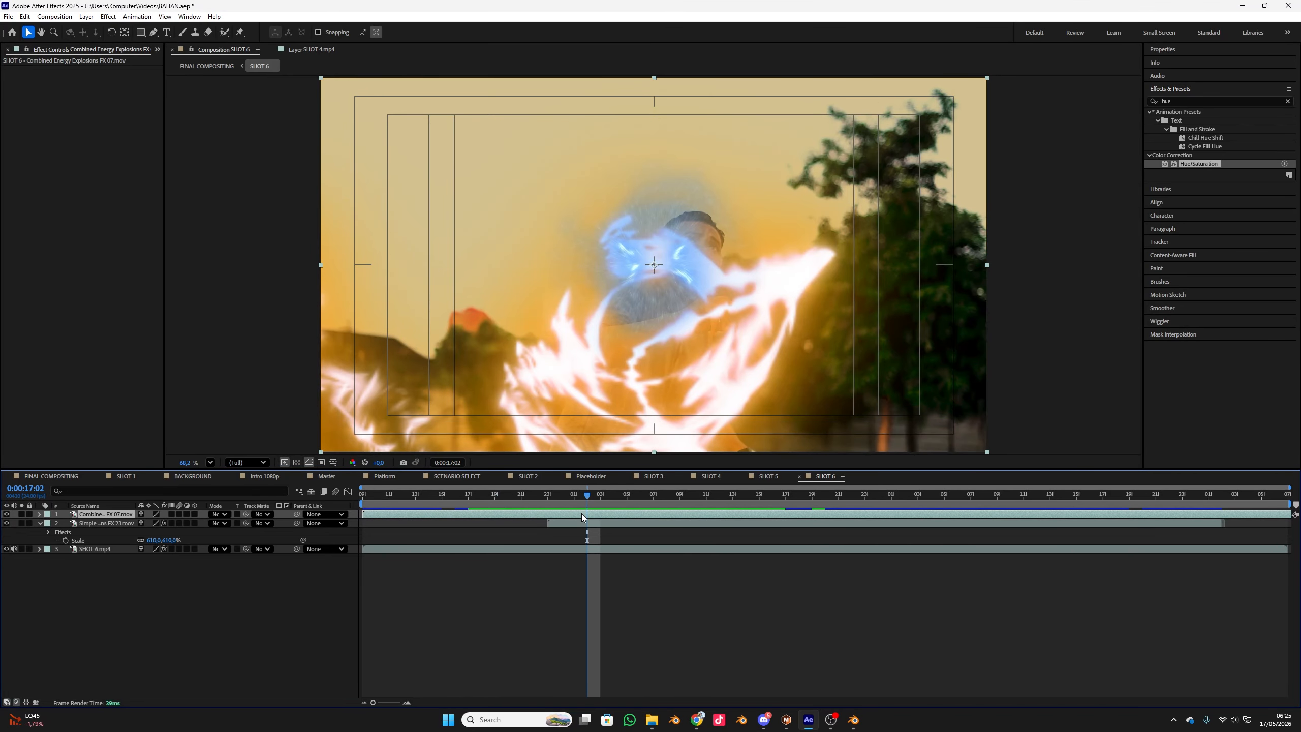
{"action": "key", "text": "ctrl+shift+d"}
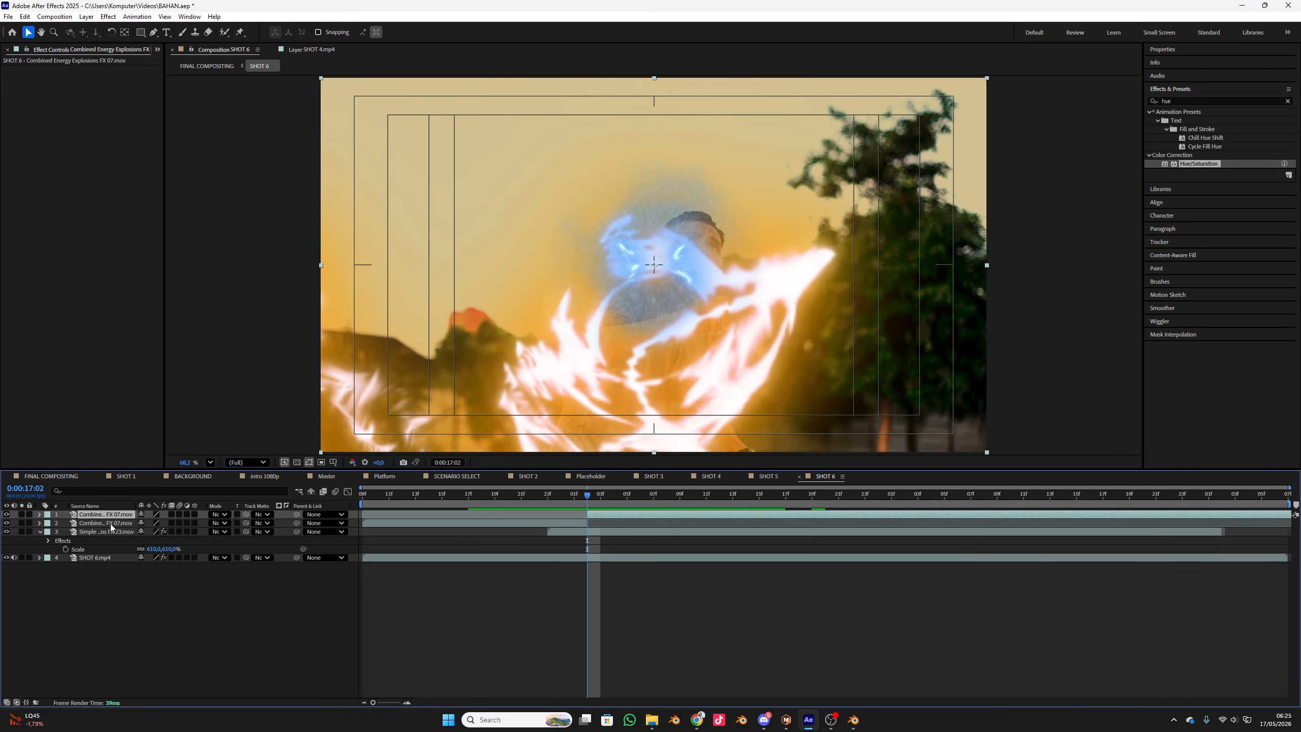
{"action": "key", "text": "Delete"}
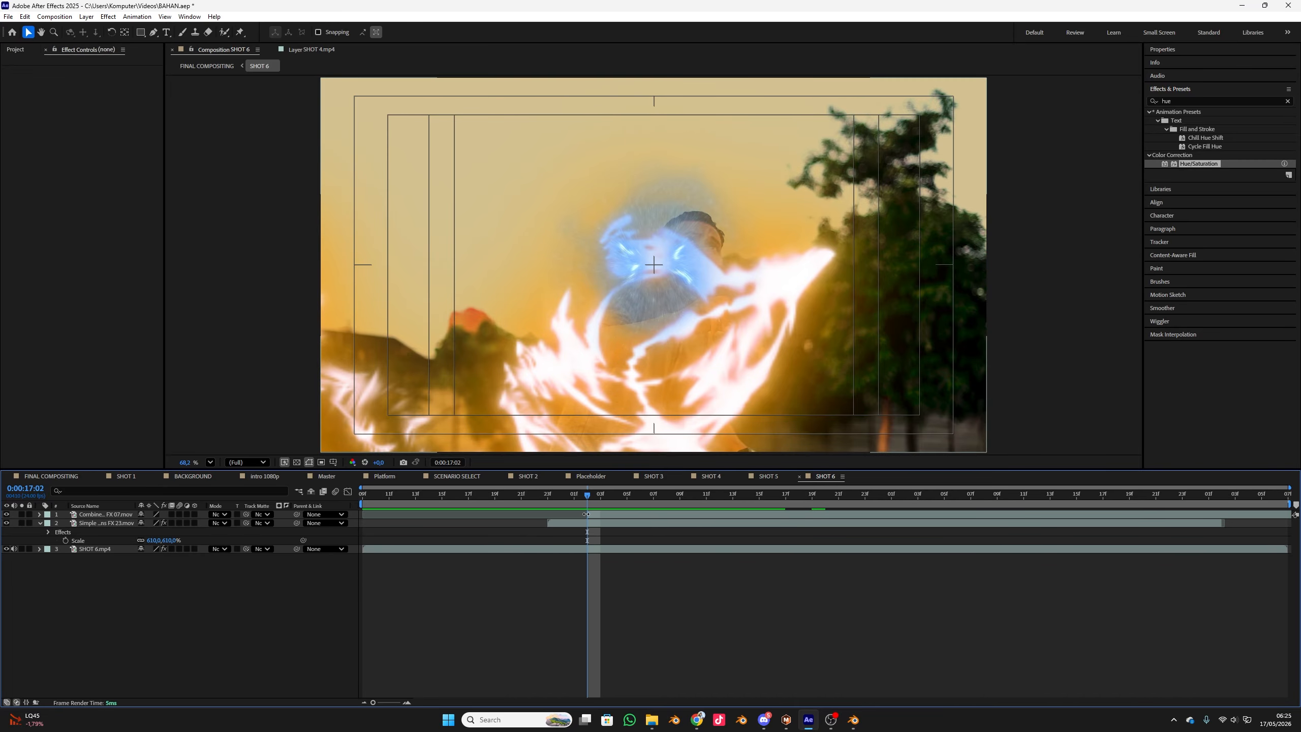
{"action": "left_click", "coordinate": [430, 496]}
{"action": "key", "text": "space"}
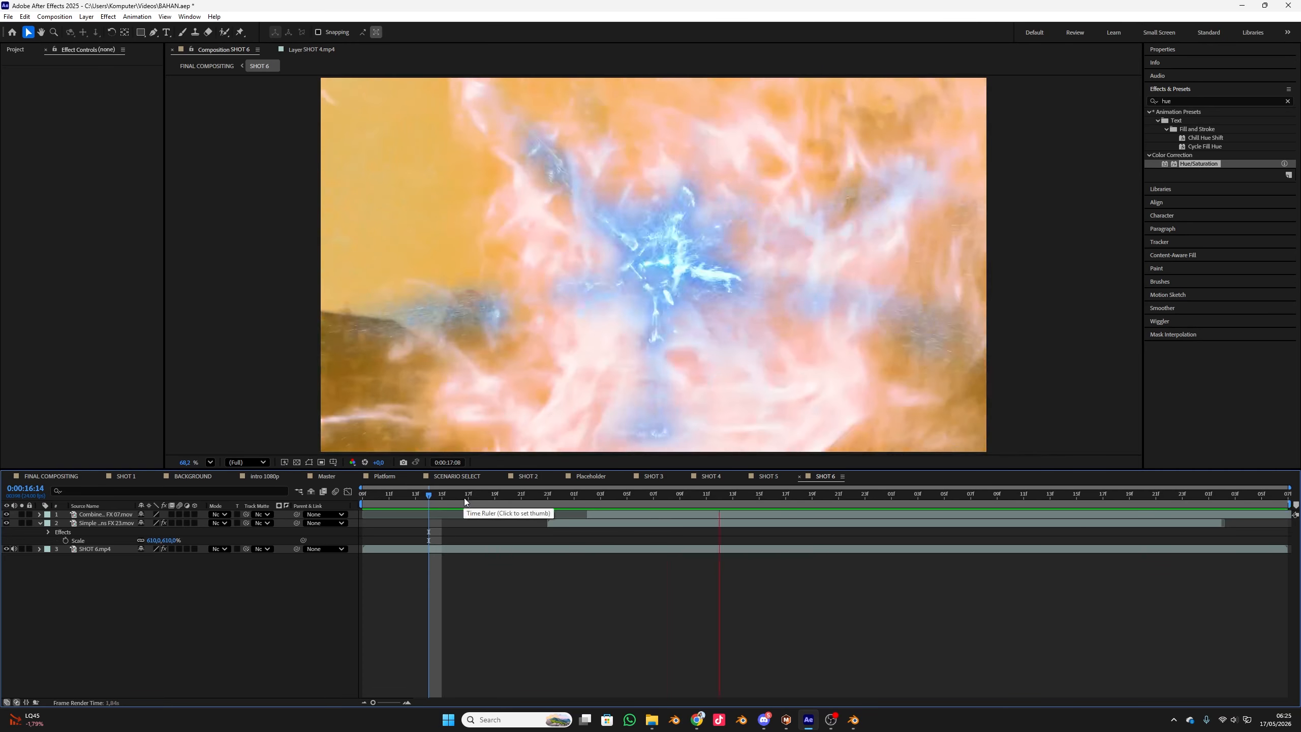
- Enlarge the Combined Energy Explosions FX 07 layer to a scale of 648%, checking its coverage during playback
{"action": "mouse_move", "coordinate": [630, 499]}
{"action": "left_mouse_down"}
{"action": "mouse_move", "coordinate": [617, 498]}
{"action": "mouse_move", "coordinate": [640, 497]}
{"action": "left_mouse_up"}
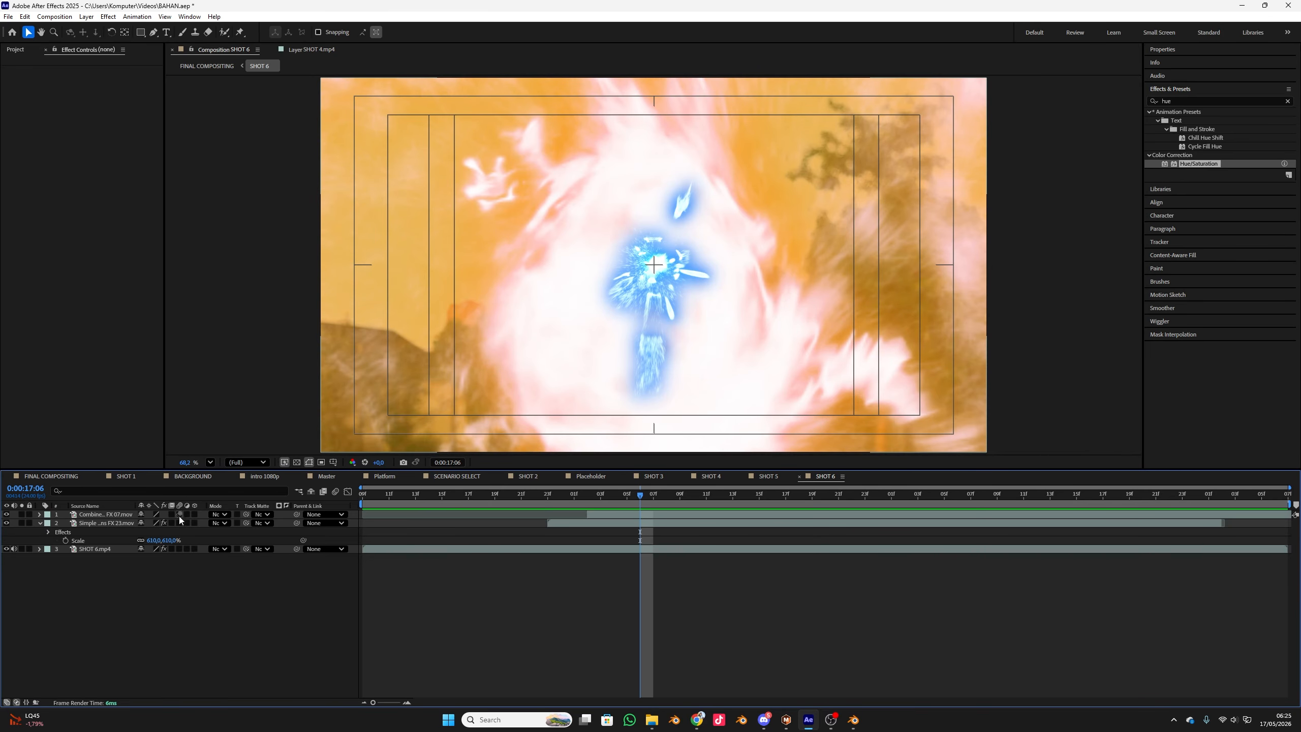
{"action": "left_click", "coordinate": [94, 514]}
{"action": "key", "text": "s"}
{"action": "left_click_drag", "start_coordinate": [158, 524], "coordinate": [525, 494]}
{"action": "key", "text": "space"}
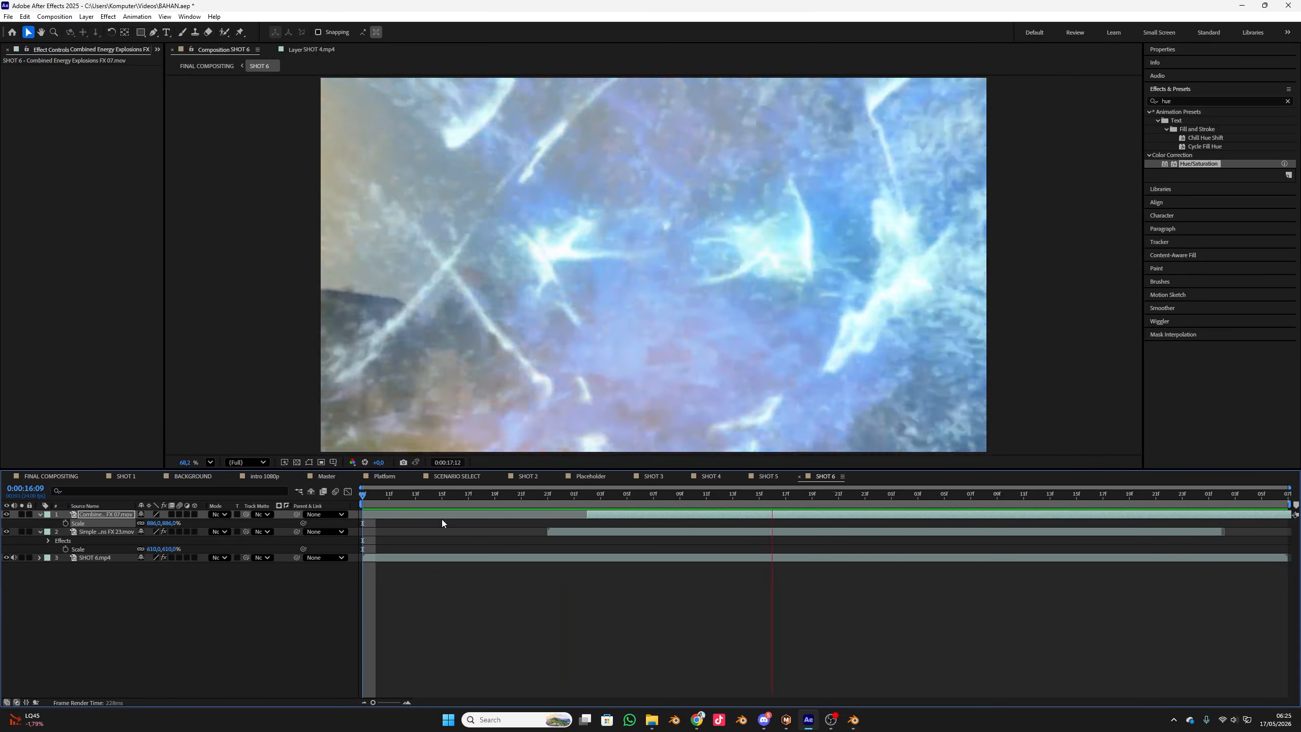
{"action": "key", "text": "space"}
{"action": "left_click", "coordinate": [683, 496]}
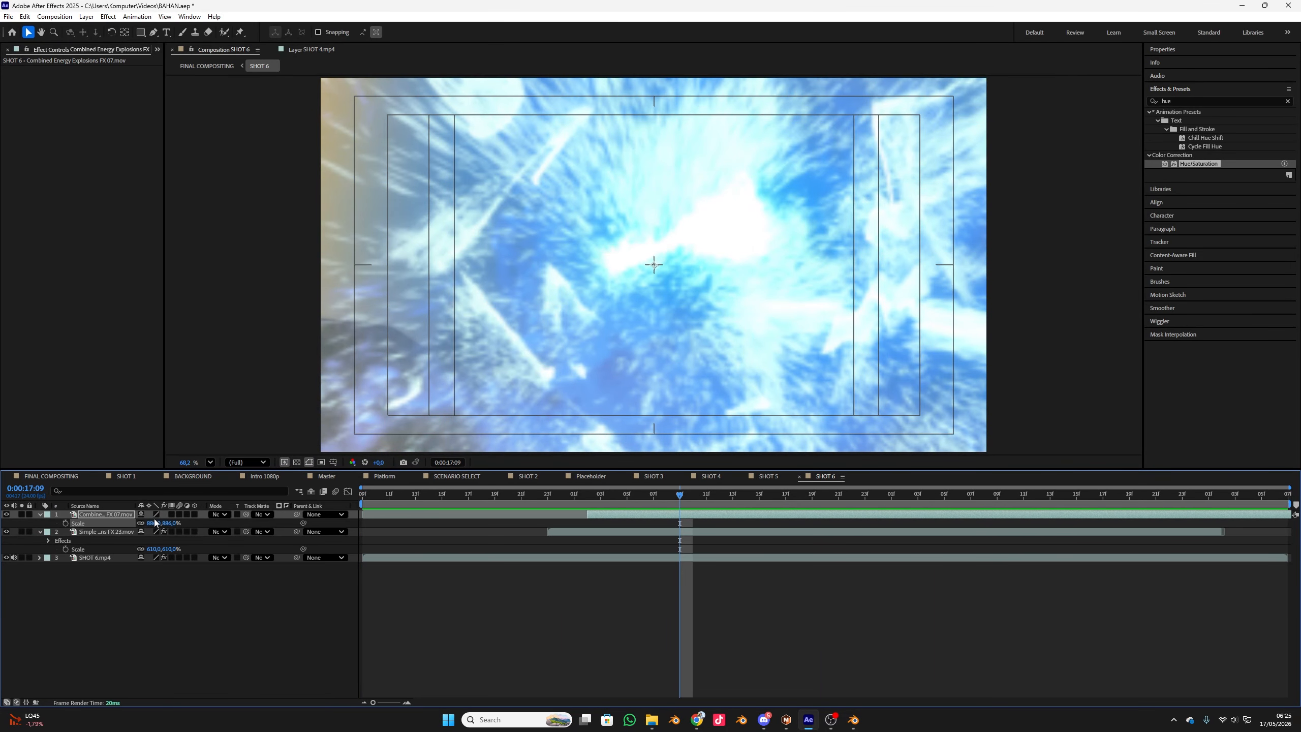
{"action": "left_click_drag", "start_coordinate": [155, 522], "coordinate": [42, 521]}
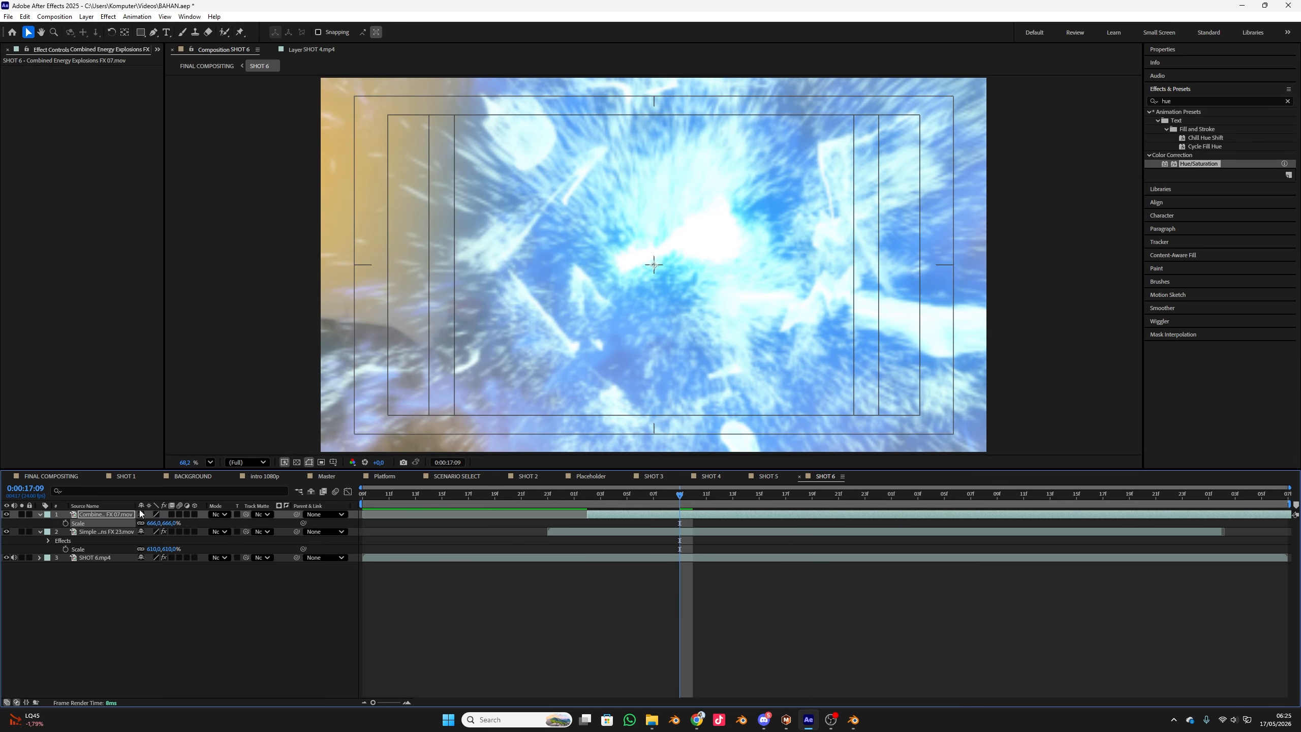
{"action": "left_click_drag", "start_coordinate": [152, 522], "coordinate": [143, 523]}
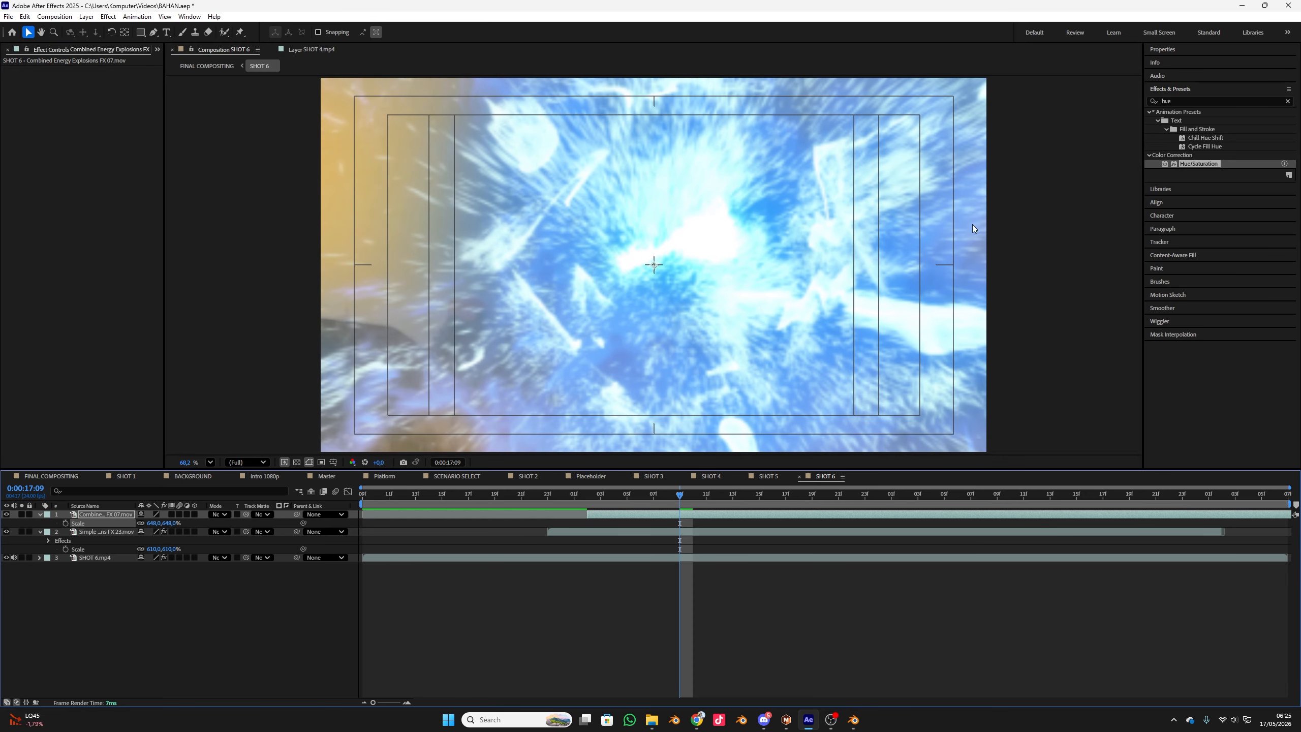
- Apply Hue/Saturation to Combined Energy Explosions FX 07, rotate Master Hue about half a turn for an orange tint, and preview the shot
{"action": "double_click", "coordinate": [1196, 165]}
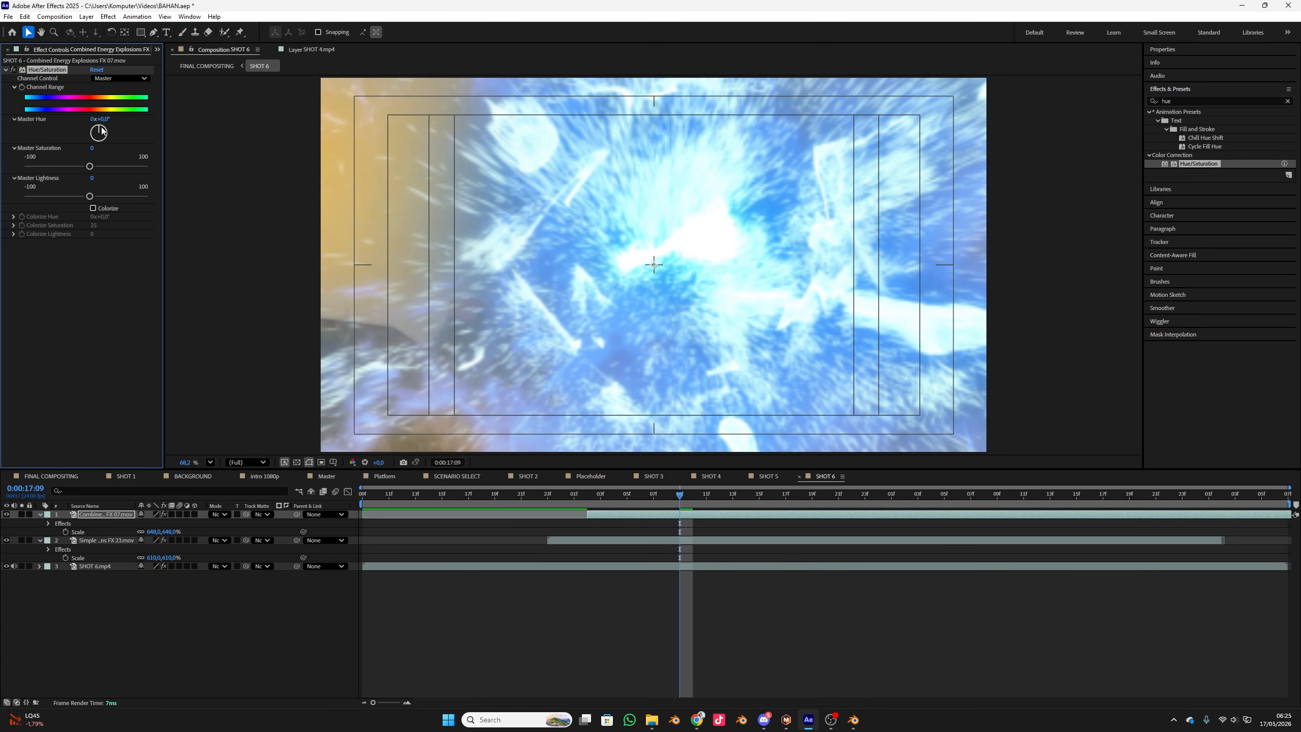
{"action": "left_click_drag", "start_coordinate": [102, 131], "coordinate": [100, 149]}
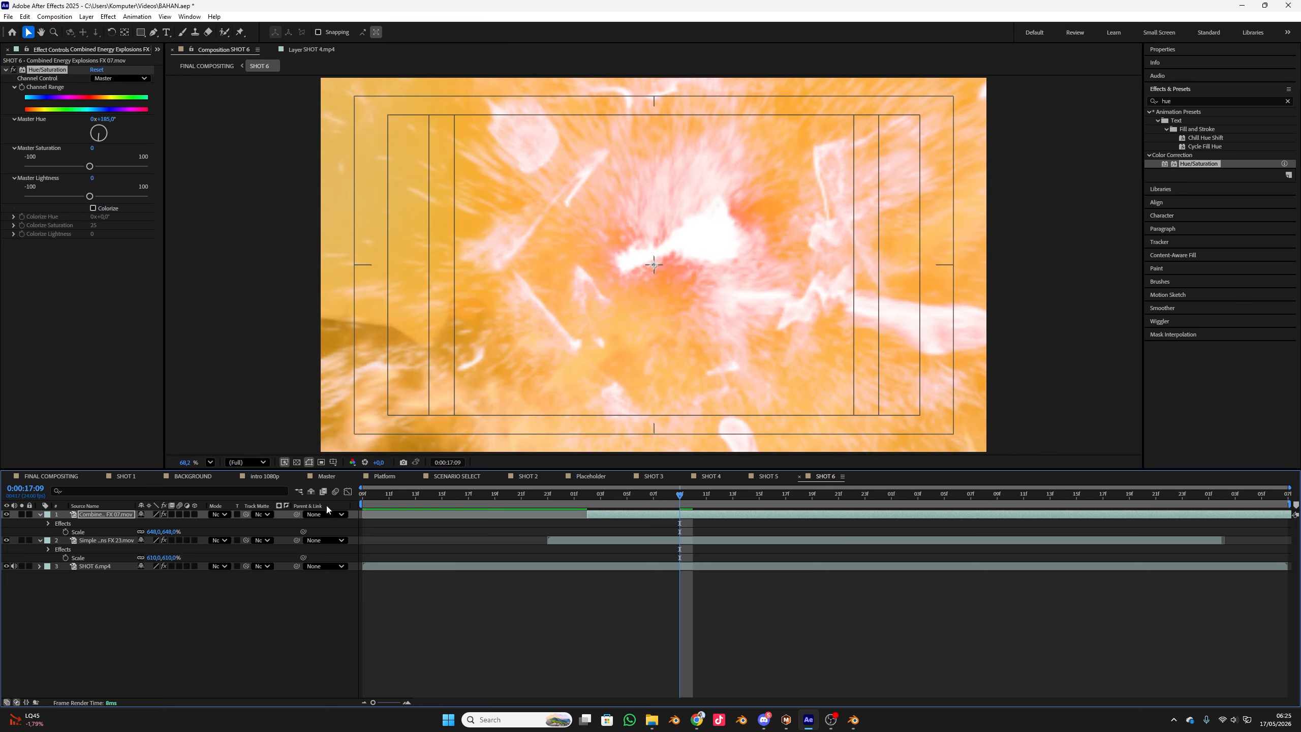
{"action": "key", "text": "space"}
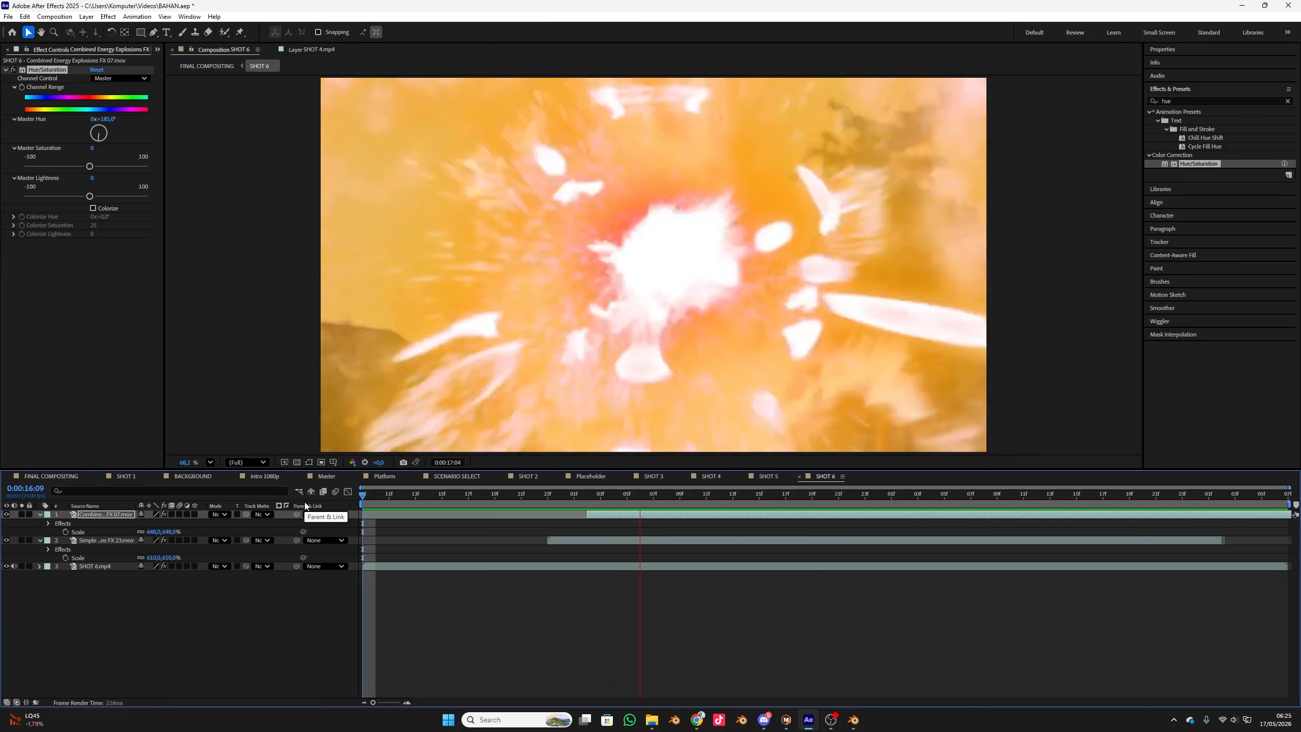
{"action": "key", "text": "space"}
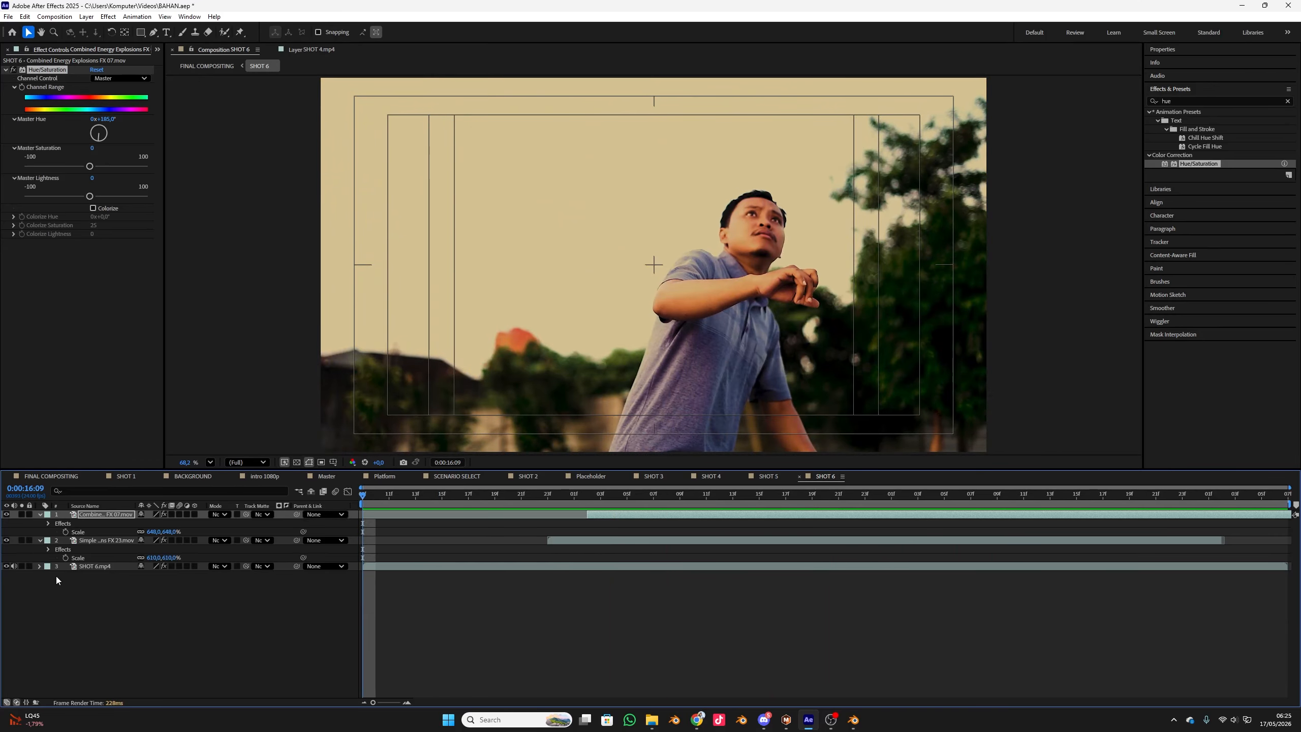
- Move SHOT 6.mp4's Lumetri Exposure and Contrast keyframes to about 0:00:17:05, and keyframe Exposure 2.6 and Contrast 133 at 0:00:16:09
{"action": "left_click", "coordinate": [108, 566]}
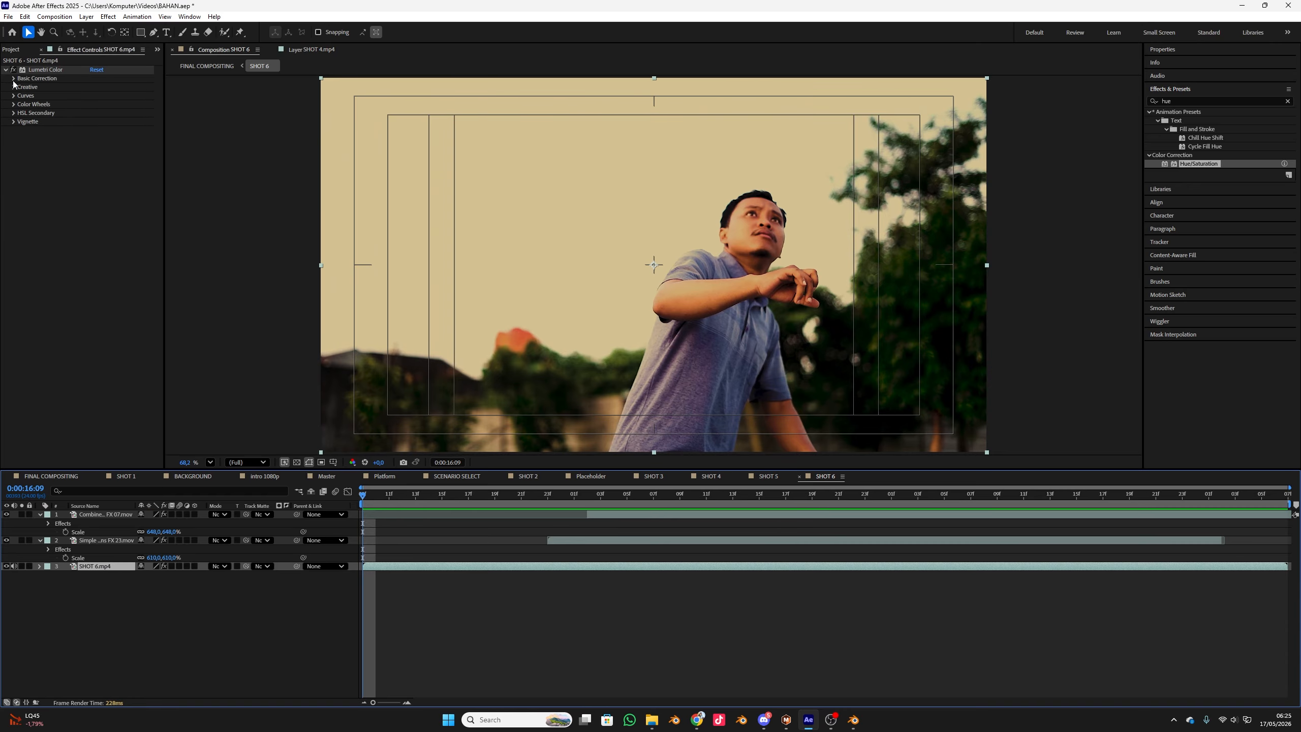
{"action": "left_click", "coordinate": [14, 78]}
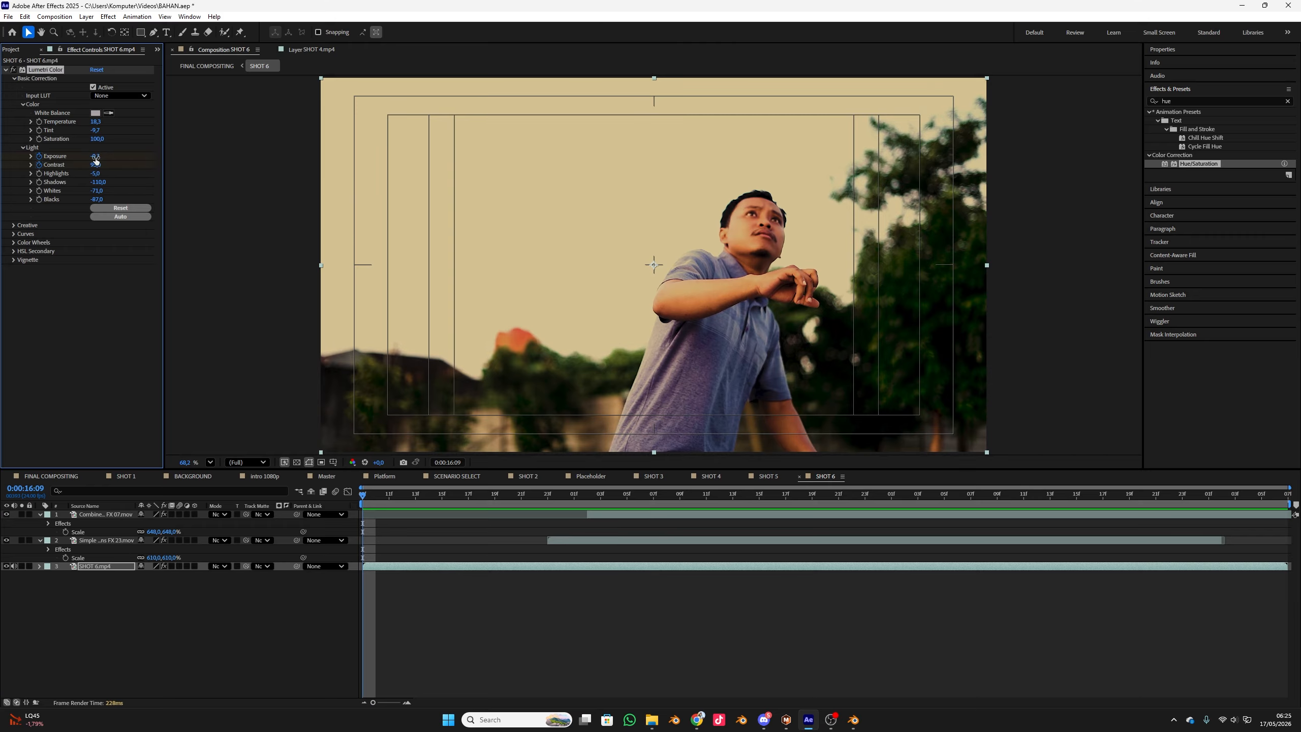
{"action": "key", "text": "u"}
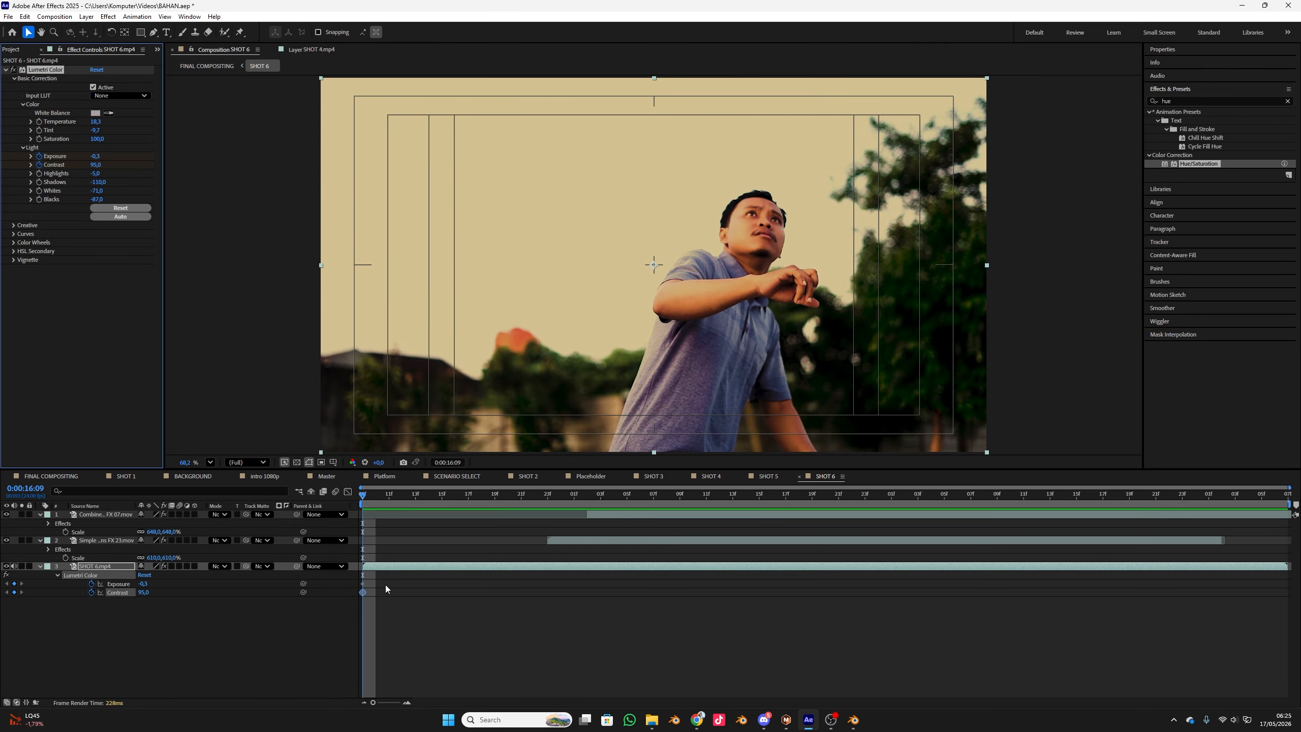
{"action": "left_click_drag", "start_coordinate": [386, 584], "coordinate": [578, 593]}
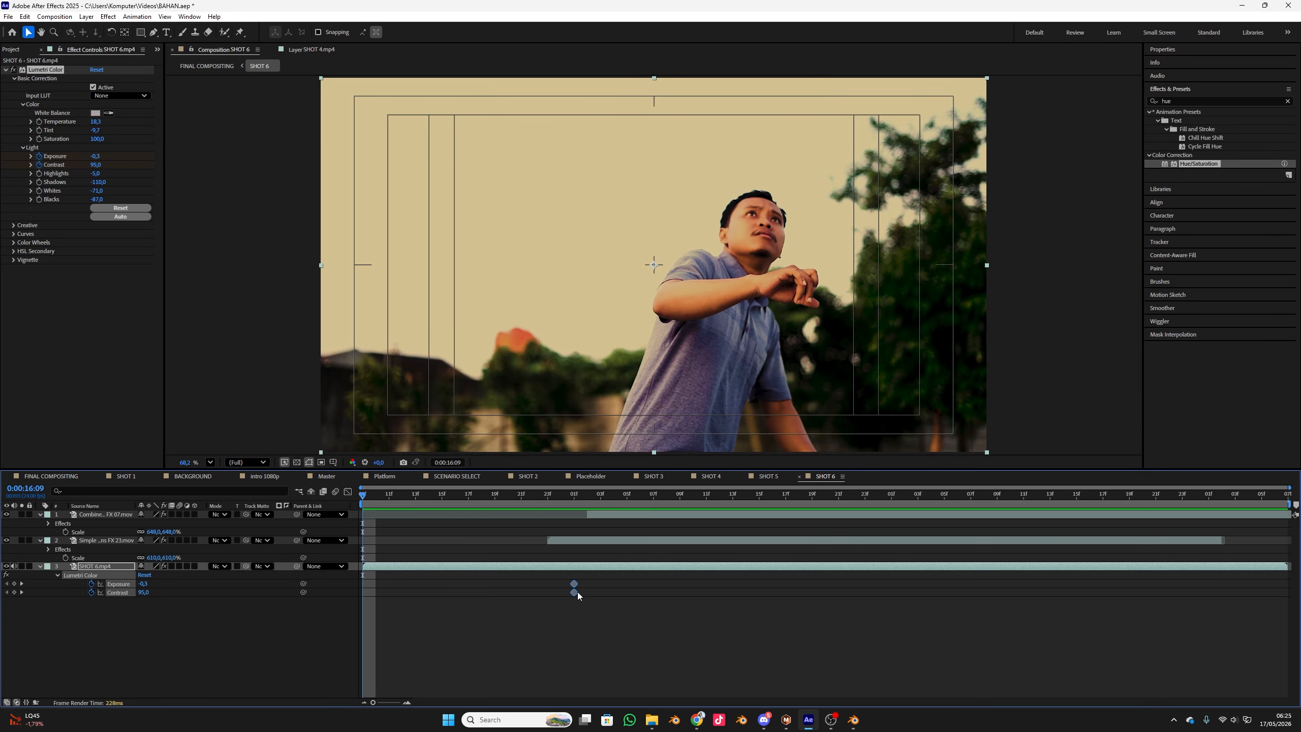
{"action": "mouse_move", "coordinate": [102, 157]}
{"action": "left_mouse_down"}
{"action": "mouse_move", "coordinate": [128, 161]}
{"action": "mouse_move", "coordinate": [81, 170]}
{"action": "left_mouse_up"}
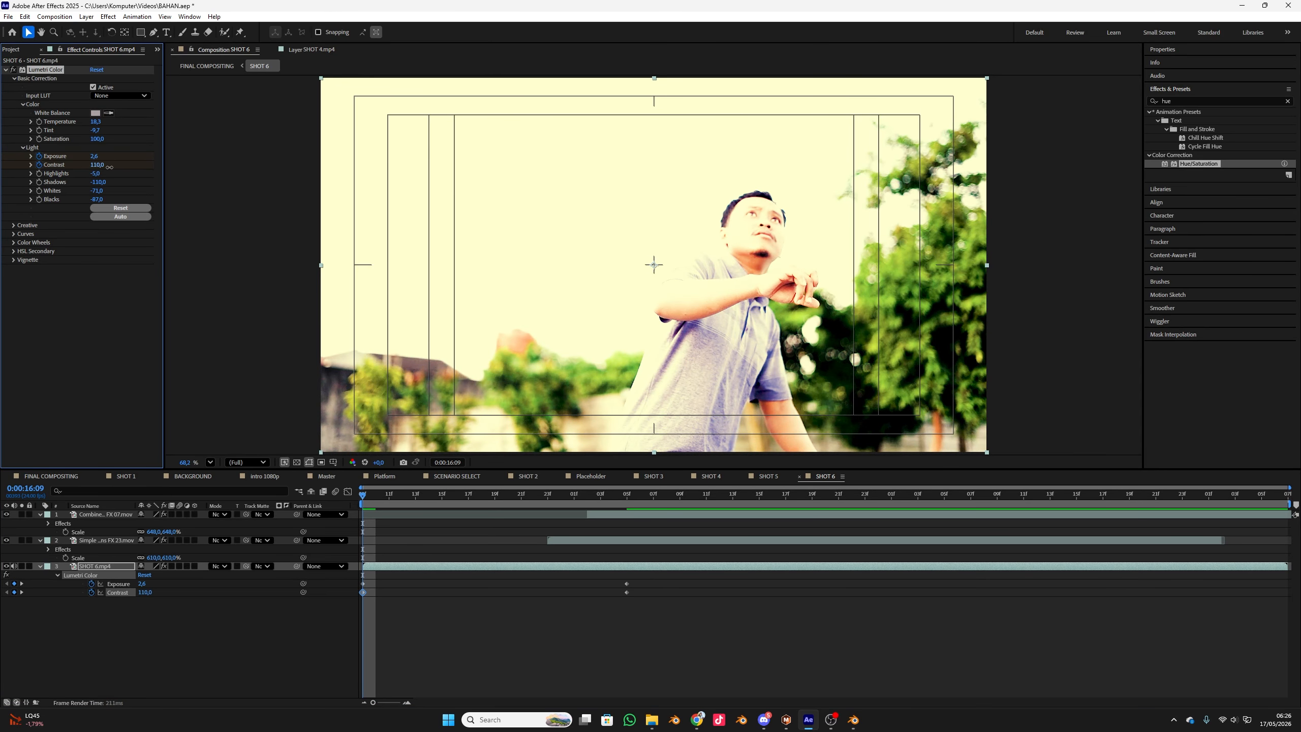
{"action": "key", "text": "space"}
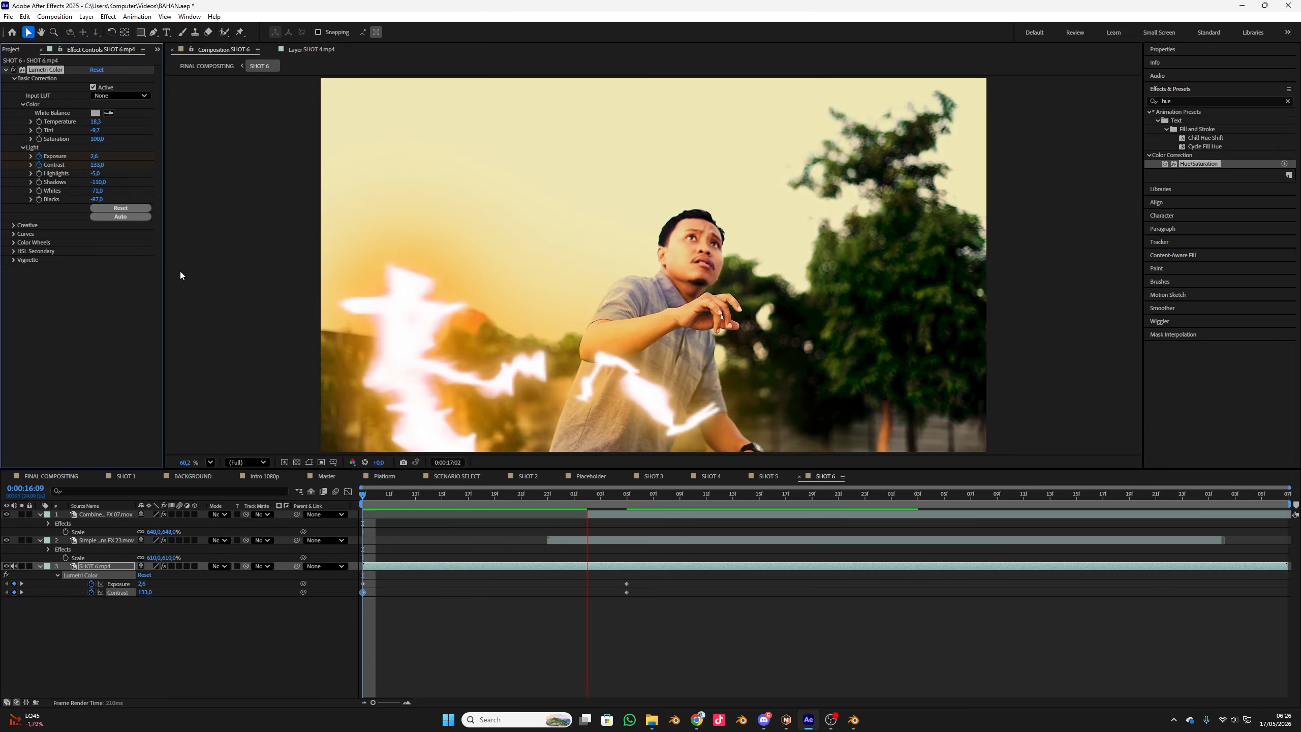
- Move the second Exposure and Contrast keyframes to 0:00:17:10, solo SHOT 6.mp4, and set Contrast to -143 and Exposure to -7 there
{"action": "left_click_drag", "start_coordinate": [644, 573], "coordinate": [693, 584]}
{"action": "left_click", "coordinate": [694, 506]}
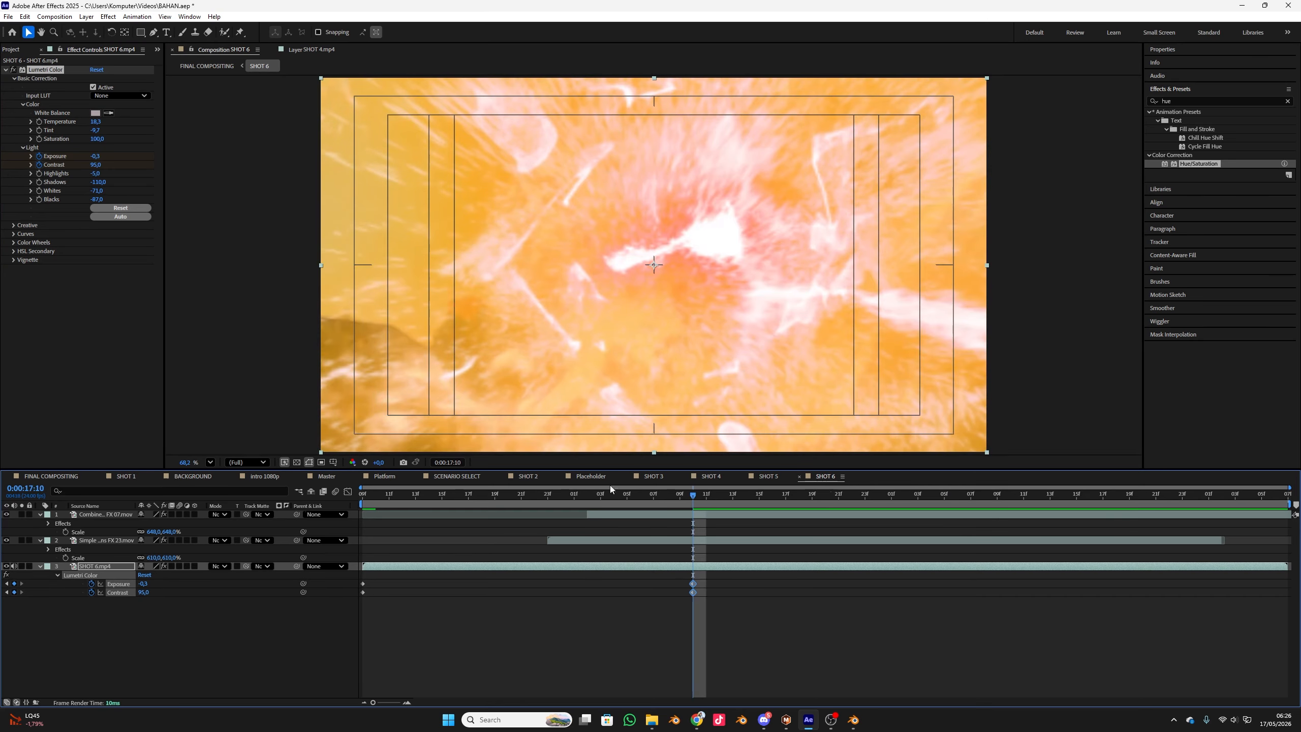
{"action": "left_click_drag", "start_coordinate": [94, 167], "coordinate": [147, 169]}
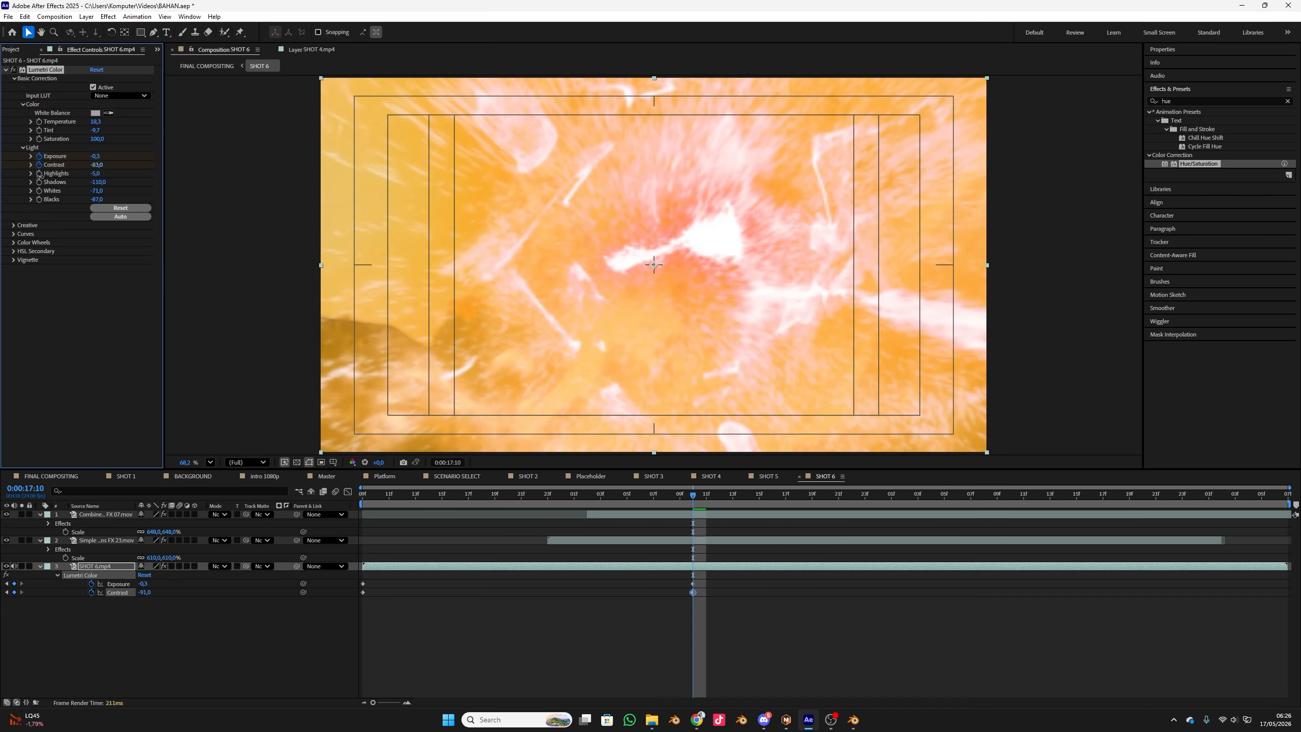
{"action": "left_click_drag", "start_coordinate": [39, 174], "coordinate": [2, 512]}
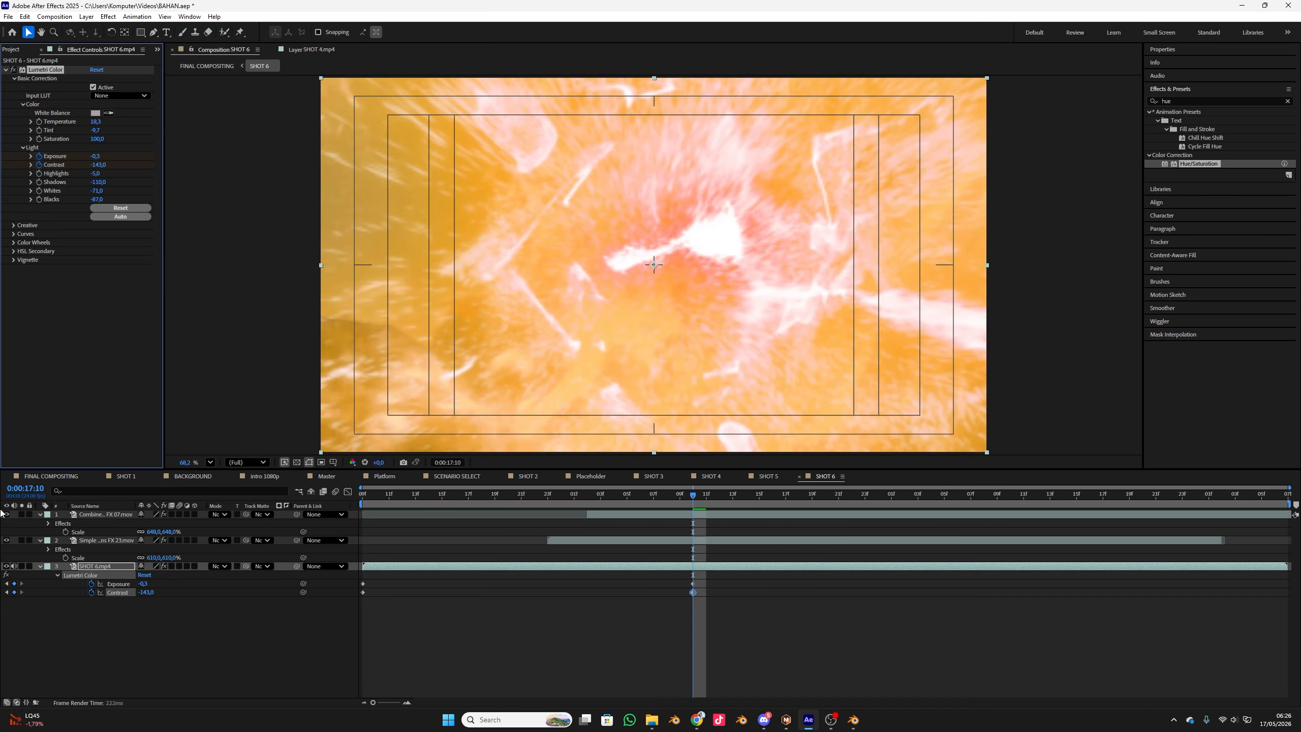
{"action": "left_click", "coordinate": [21, 565]}
{"action": "left_click", "coordinate": [101, 157]}
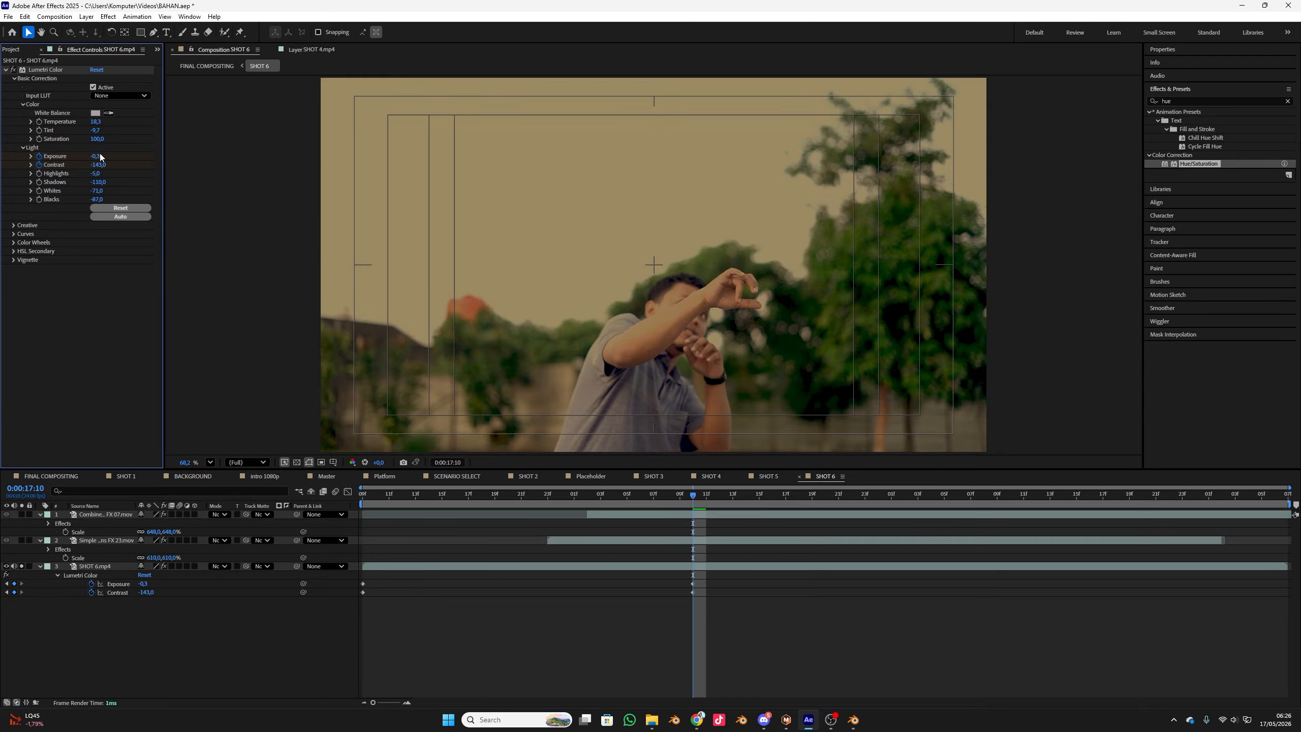
{"action": "mouse_move", "coordinate": [95, 156]}
{"action": "left_mouse_down"}
{"action": "mouse_move", "coordinate": [133, 159]}
{"action": "mouse_move", "coordinate": [84, 168]}
{"action": "left_mouse_up"}
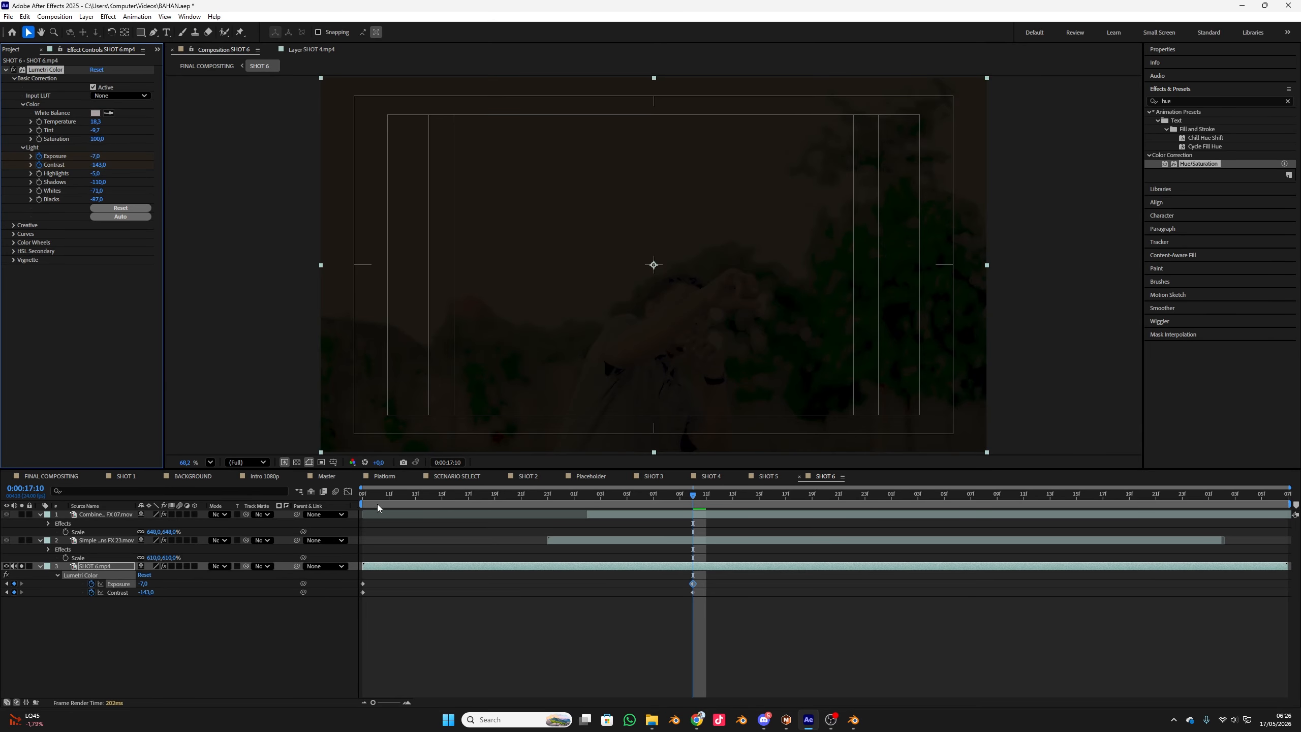
- Preview the darkening footage on its own, solo both explosion layers as well, and preview the combined result
{"action": "left_click", "coordinate": [361, 499]}
{"action": "key", "text": "space"}
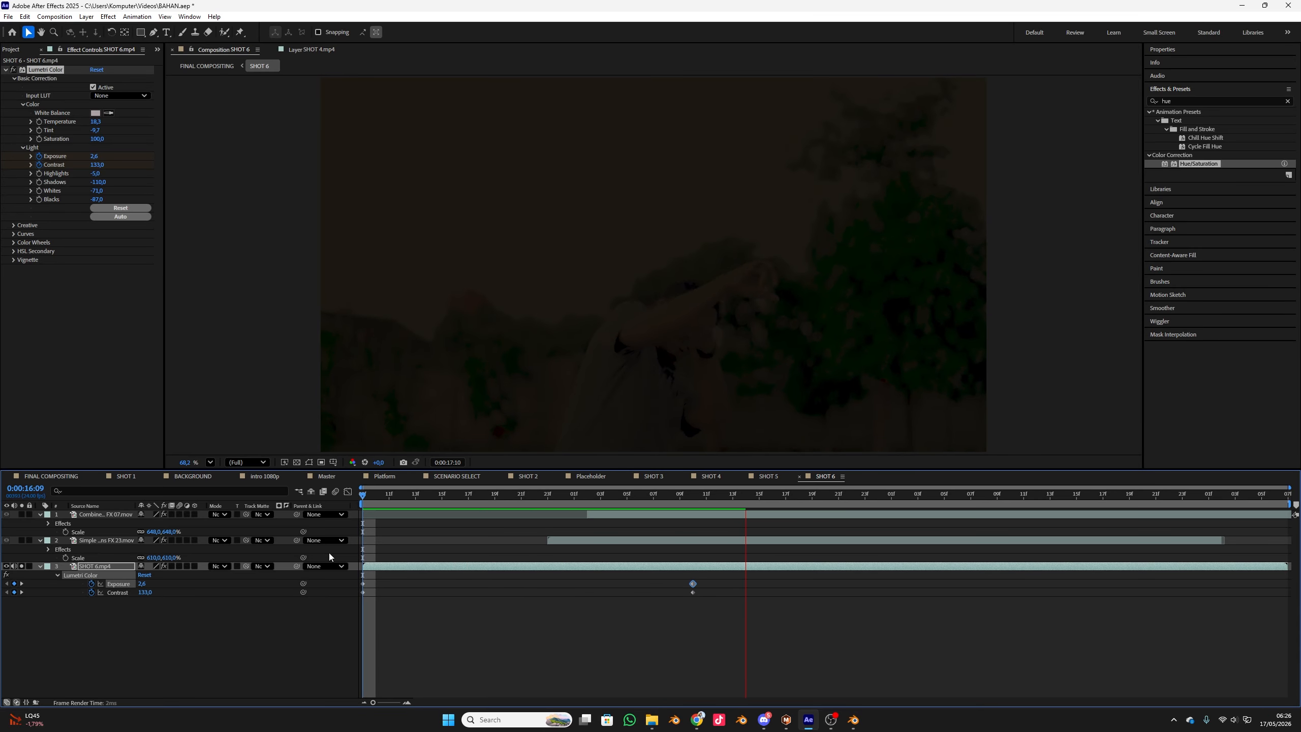
{"action": "key", "text": "space"}
{"action": "left_click", "coordinate": [22, 539]}
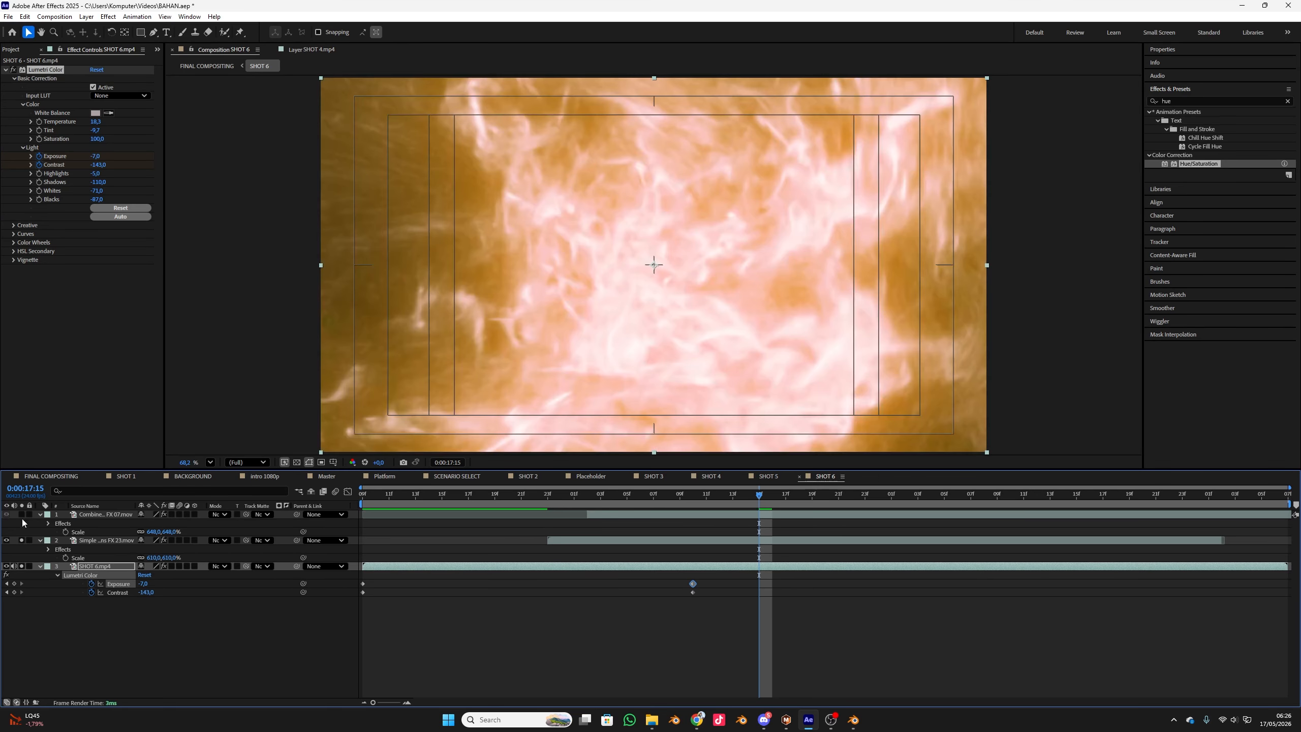
{"action": "left_click", "coordinate": [20, 514]}
{"action": "key", "text": "space"}
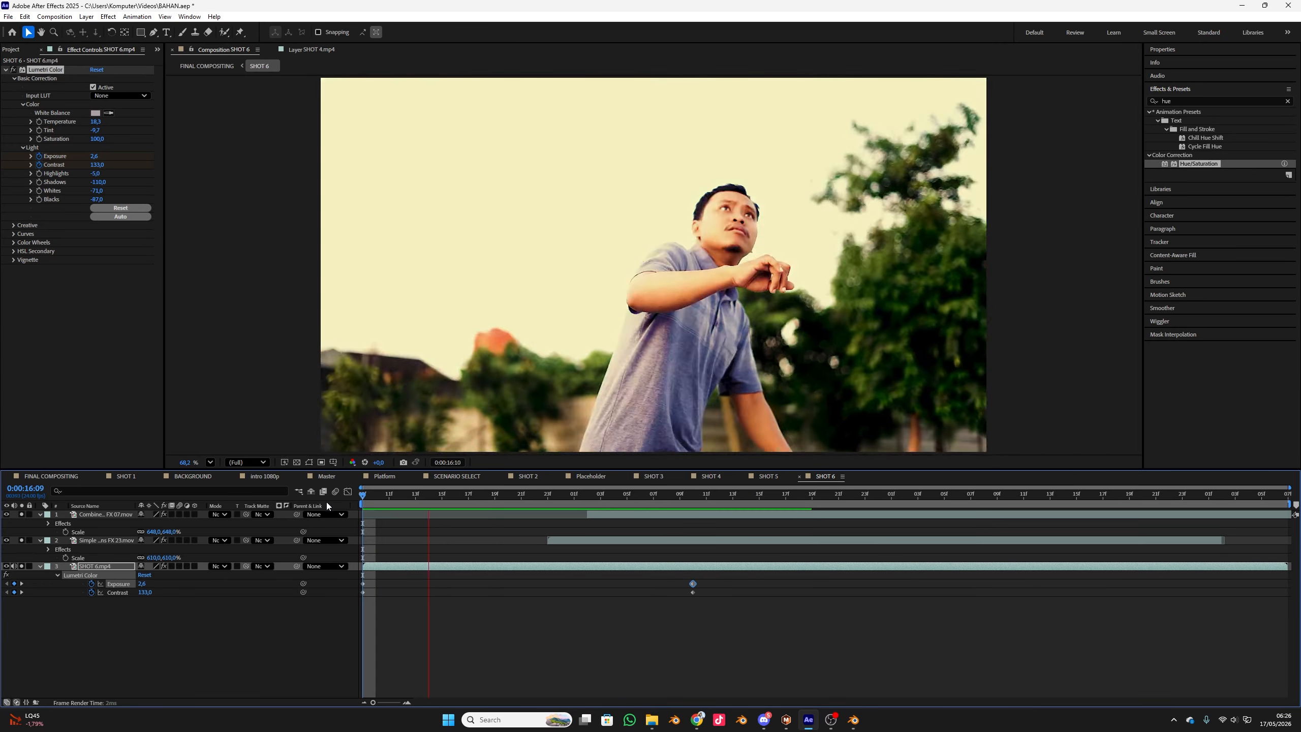
{"action": "key", "text": "space"}
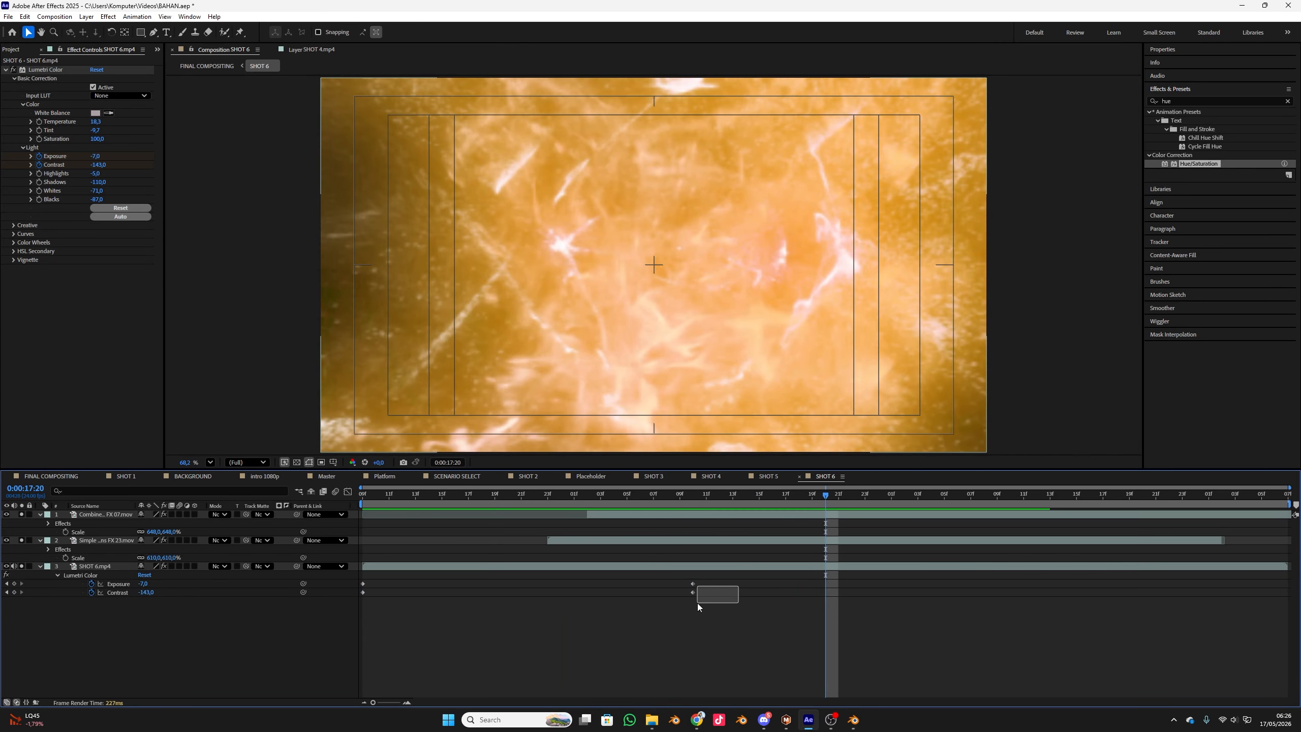
- Move the ending Exposure and Contrast keyframes of SHOT 6.mp4 to about 0:00:17:16 and return to the composition's start
{"action": "left_click_drag", "start_coordinate": [692, 589], "coordinate": [733, 588]}
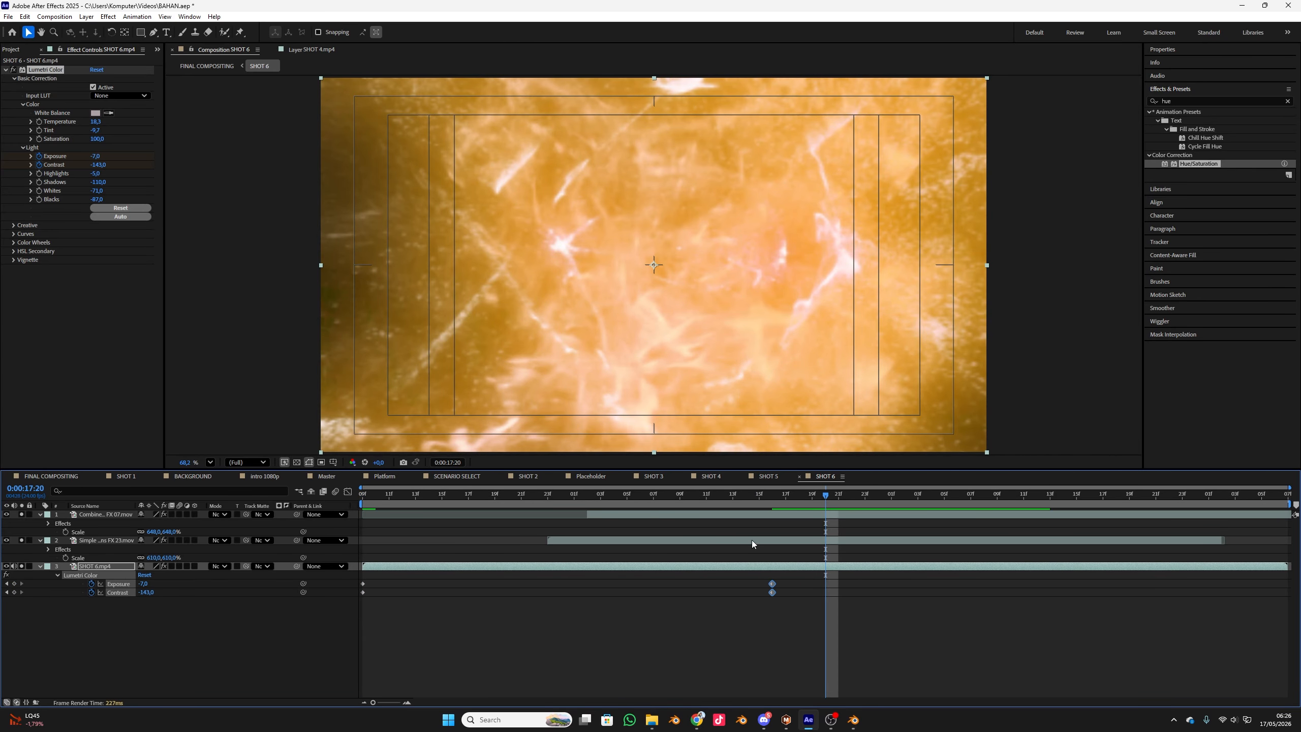
{"action": "key", "text": "Home"}
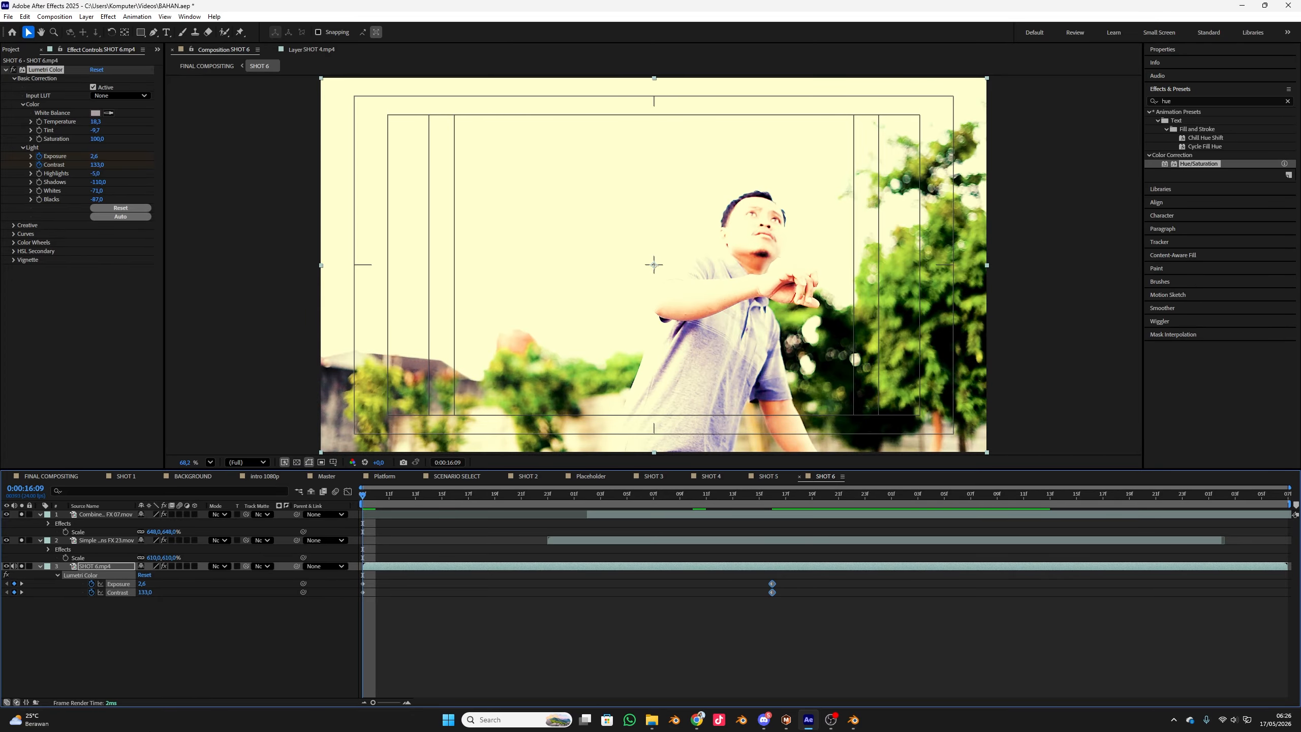
- Fade out SHOT 6.mp4 with Opacity keyframes of 100% at about 0:00:17:19 and 0% at 0:00:18:05, and preview the fade
{"action": "key", "text": "space"}
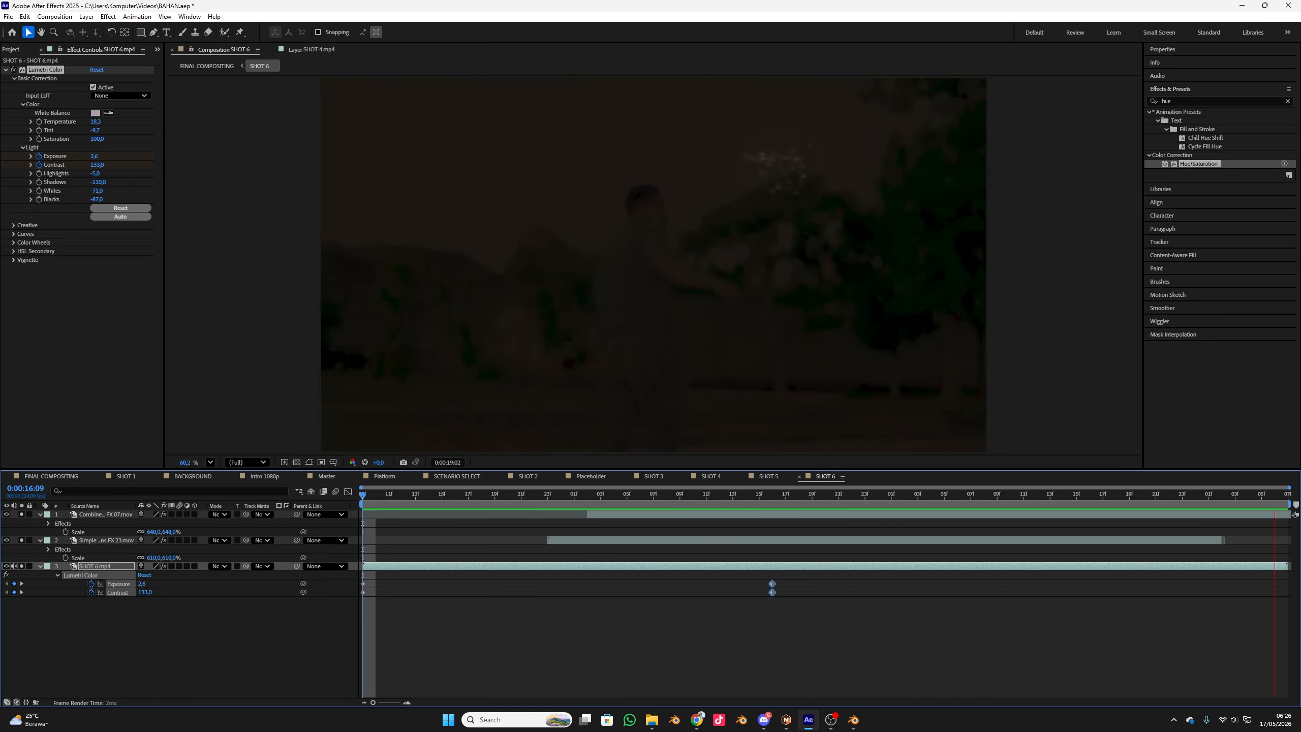
{"action": "key", "text": "space"}
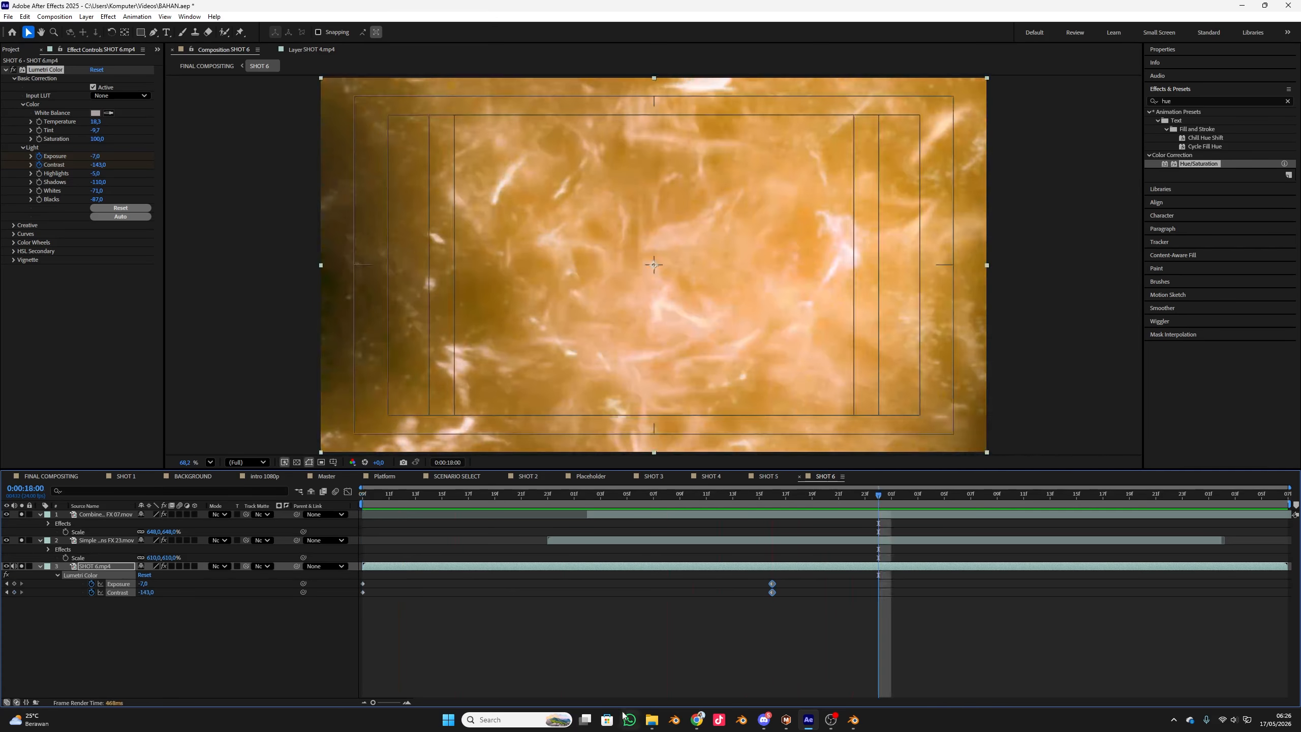
{"action": "left_click", "coordinate": [868, 496]}
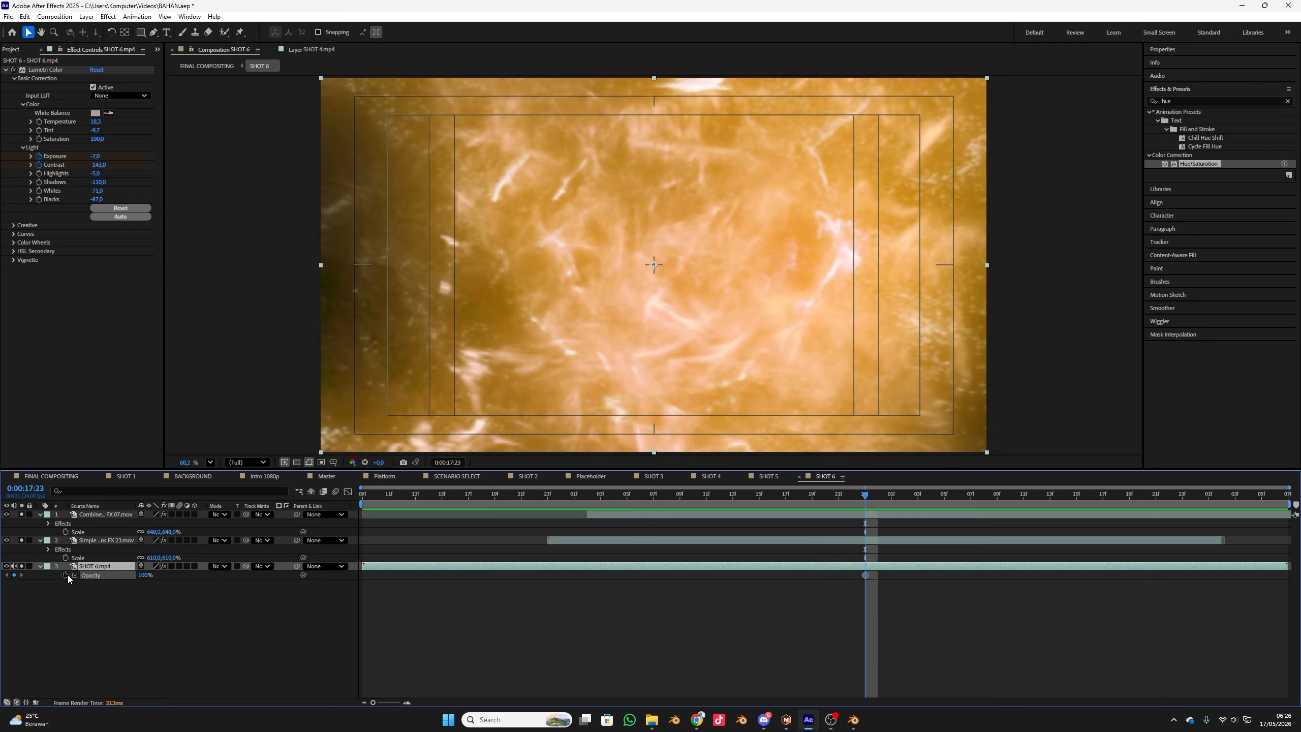
{"action": "left_click_drag", "start_coordinate": [865, 574], "coordinate": [811, 574]}
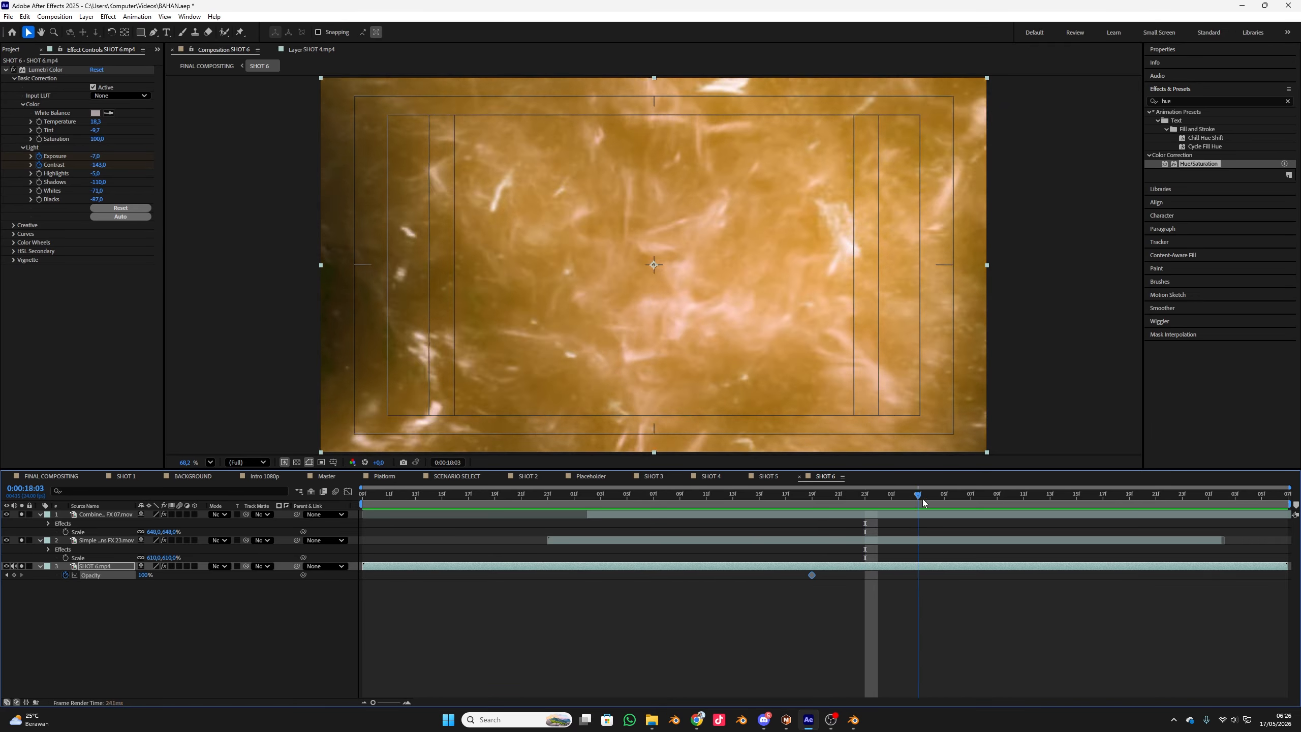
{"action": "left_click", "coordinate": [944, 494]}
{"action": "left_click_drag", "start_coordinate": [114, 578], "coordinate": [2, 595]}
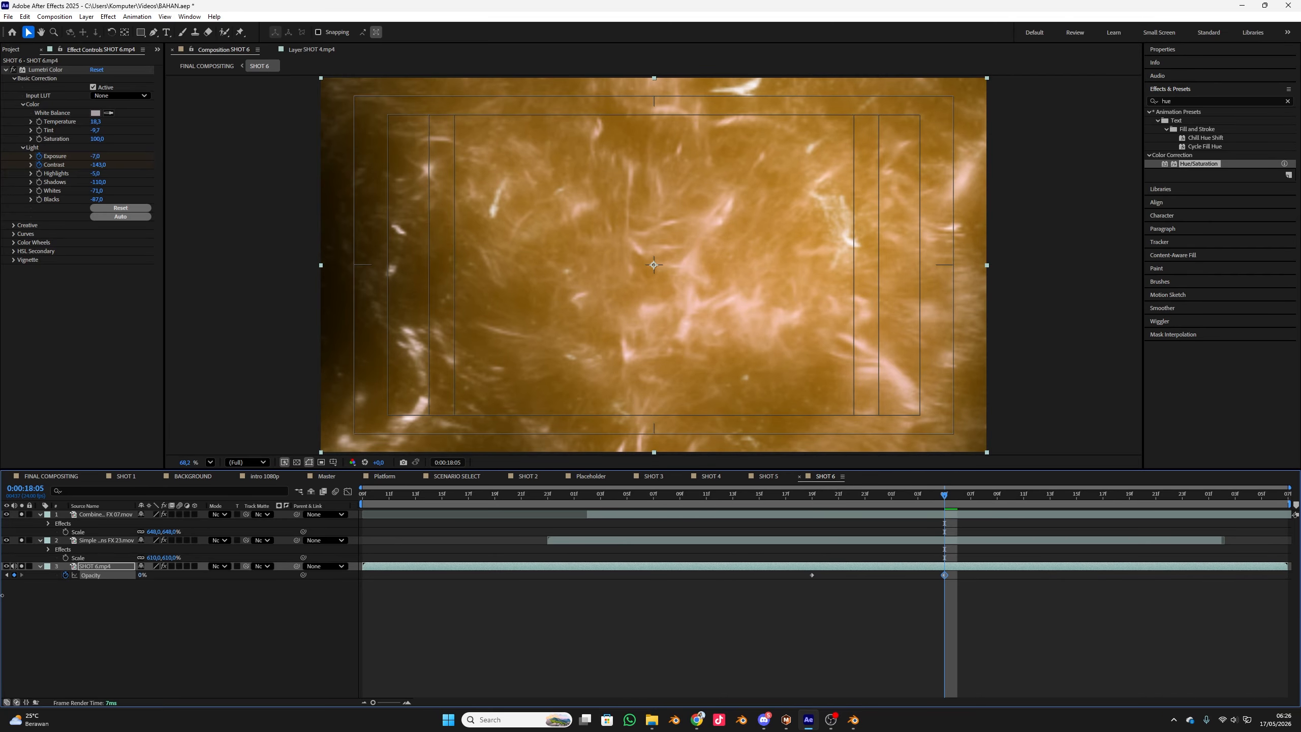
{"action": "key", "text": "space"}
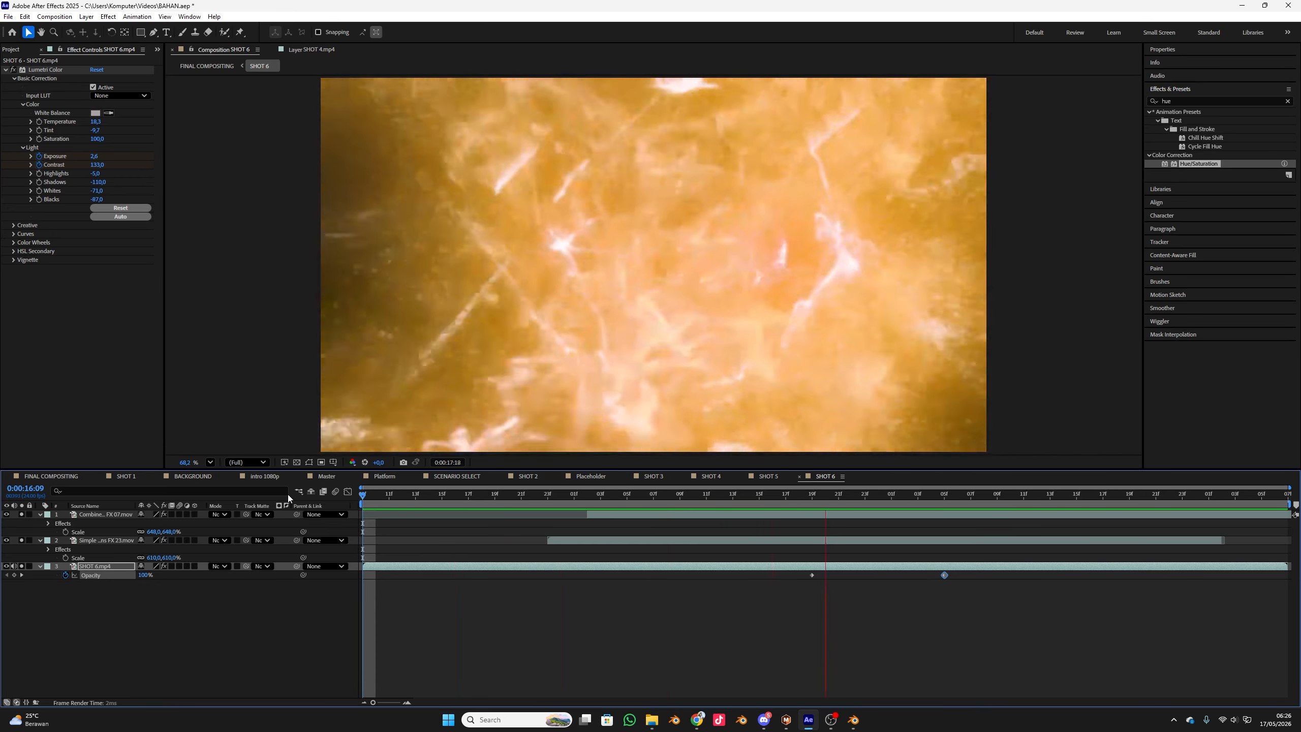
- Preview the ending of FINAL COMPOSITING from 0:00:15:17 and save the project
{"action": "left_click", "coordinate": [43, 476]}
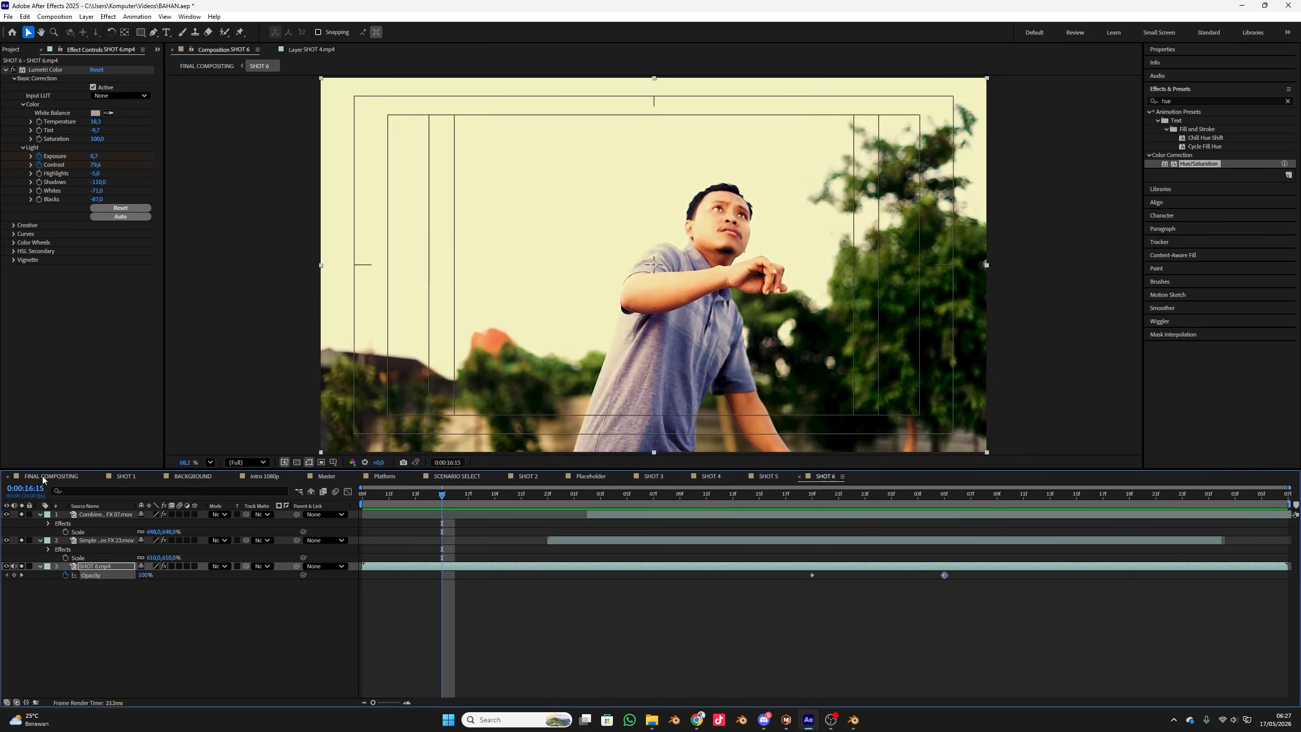
{"action": "left_click_drag", "start_coordinate": [927, 493], "coordinate": [913, 503]}
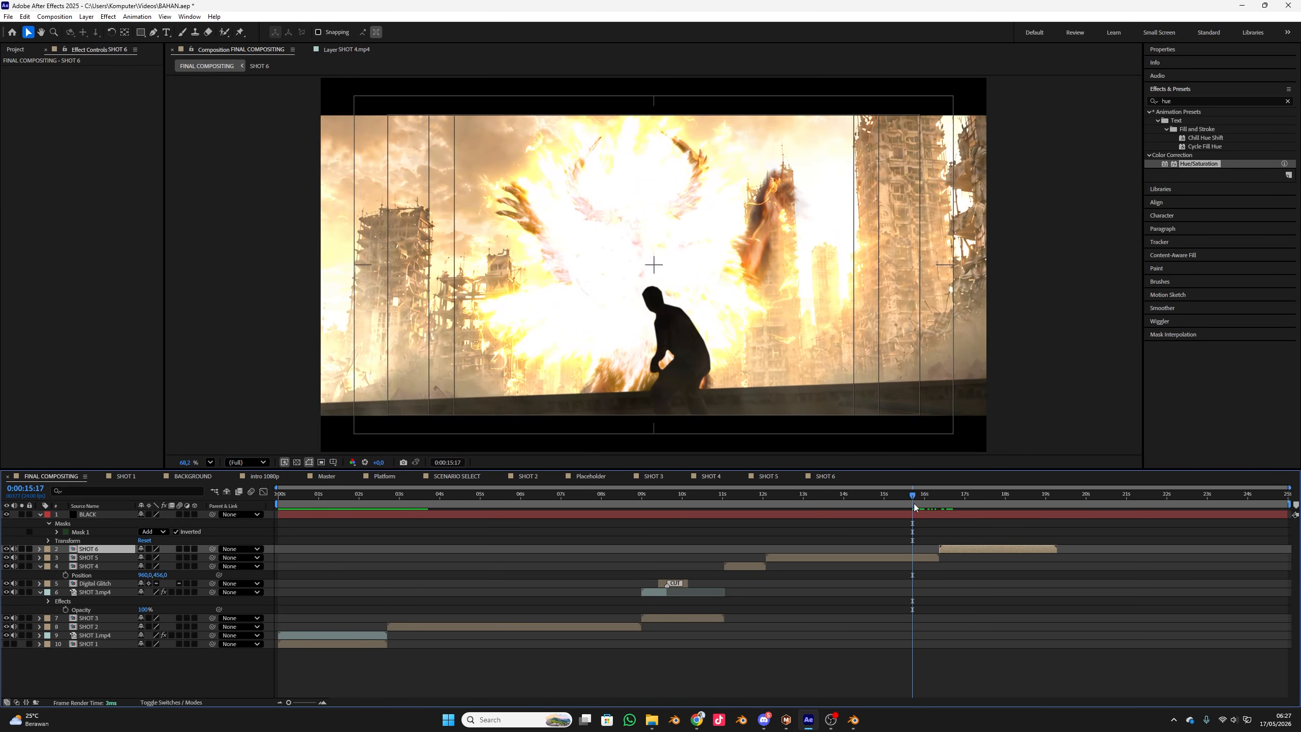
{"action": "key", "text": "space"}
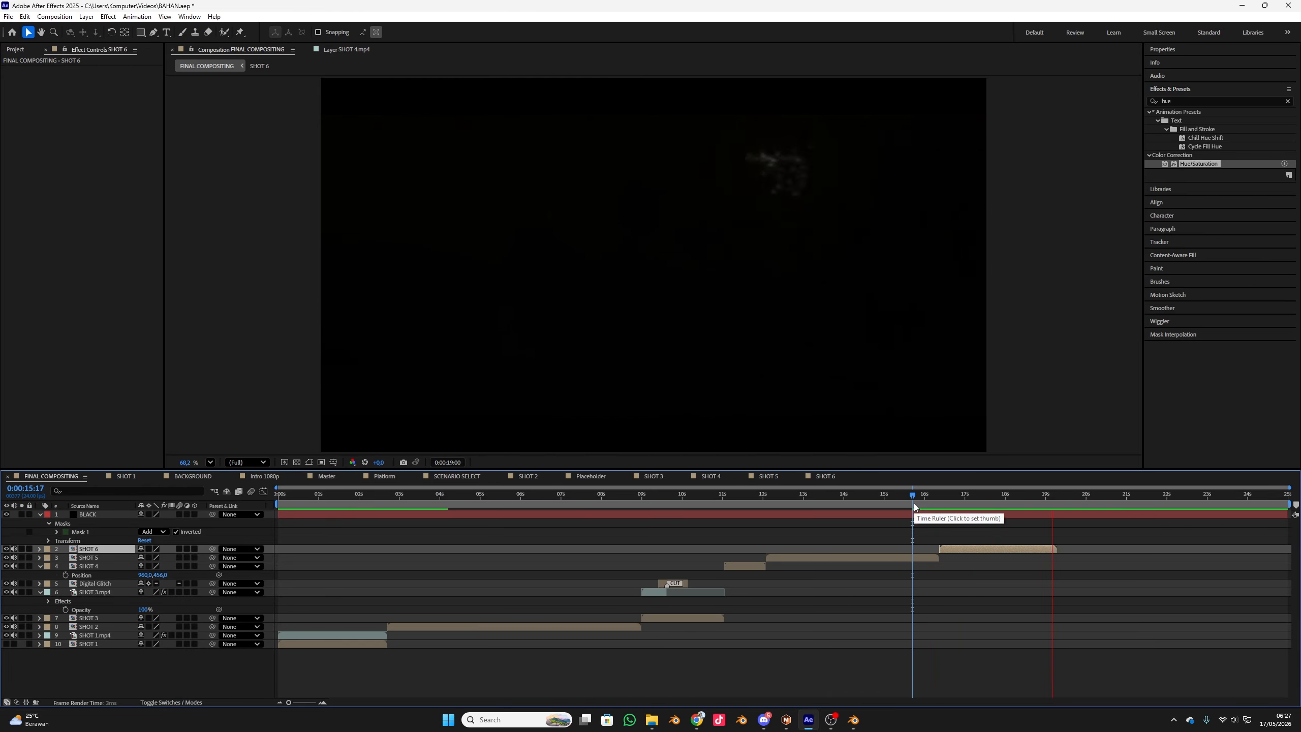
{"action": "key", "text": "space"}
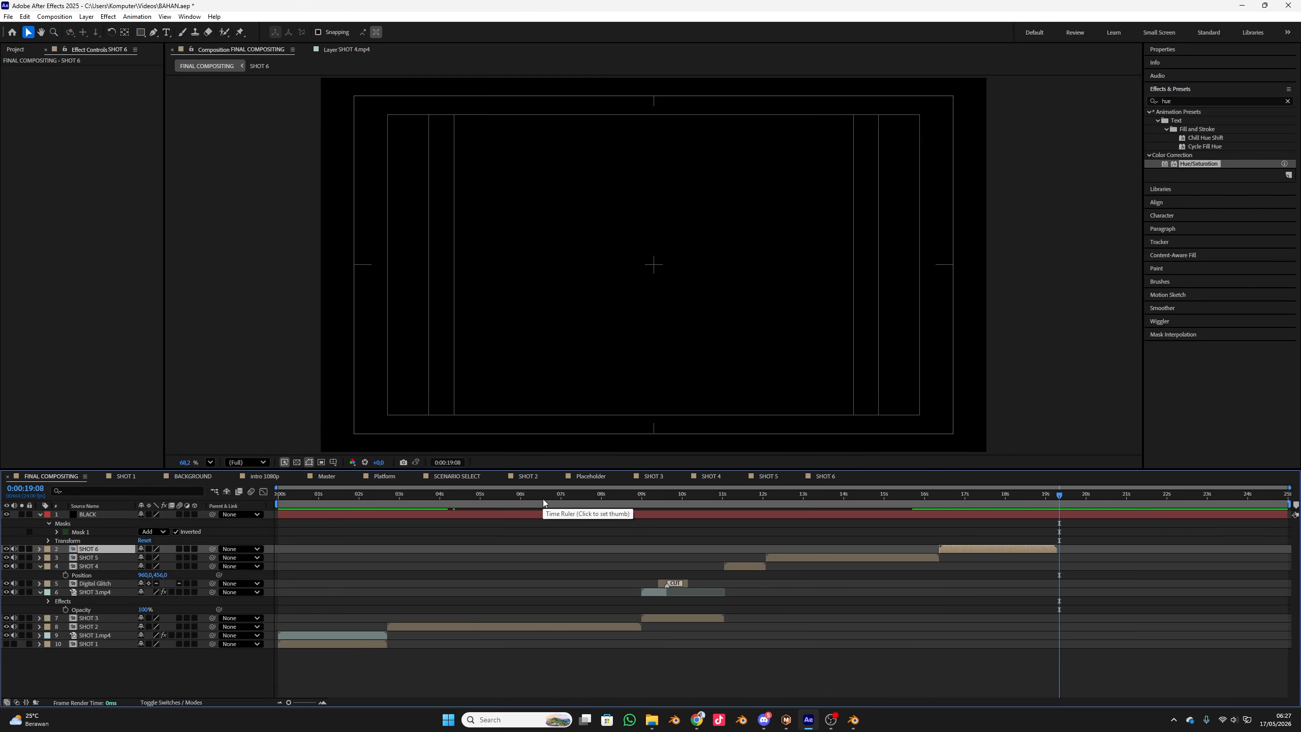
{"action": "key", "text": "ctrl+s"}
- Play FINAL COMPOSITING from its first frame to review the full sequence of shots
{"action": "left_click", "coordinate": [352, 497]}
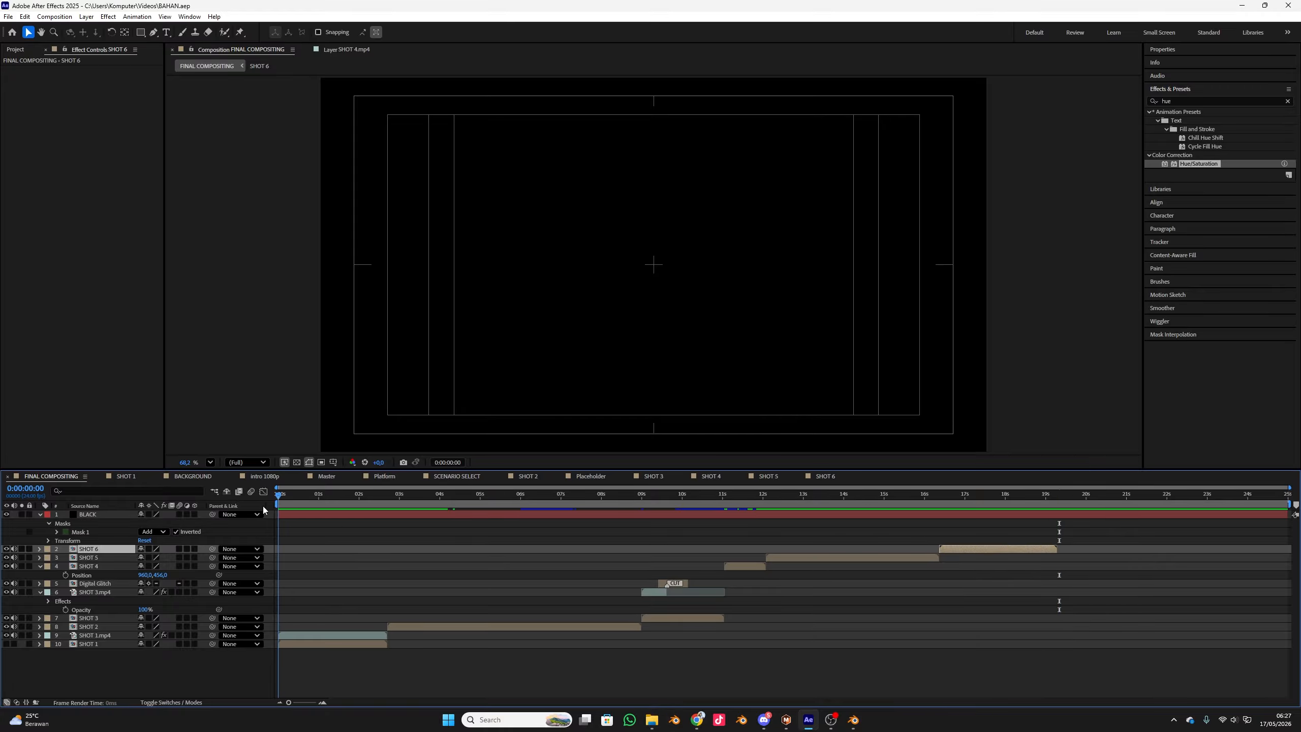
{"action": "key", "text": "apostrophe"}
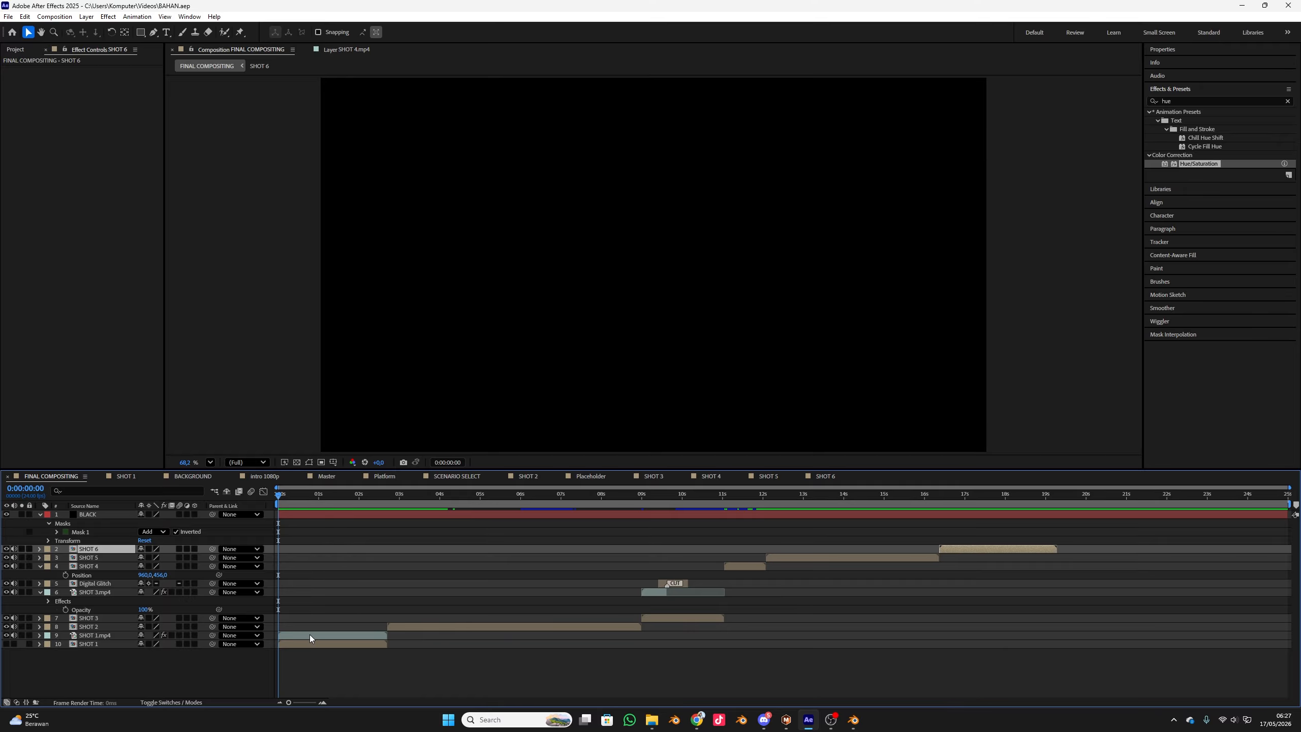
{"action": "key", "text": "apostrophe"}
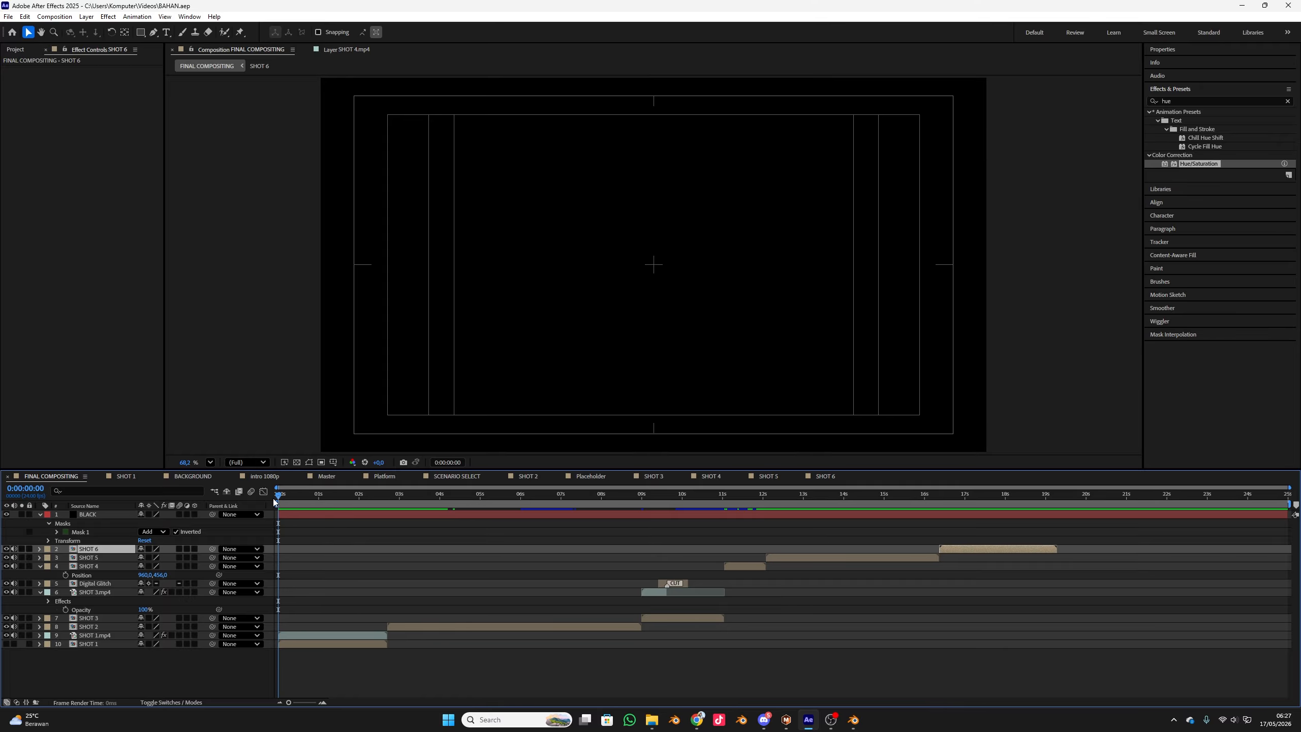
{"action": "key", "text": "apostrophe"}
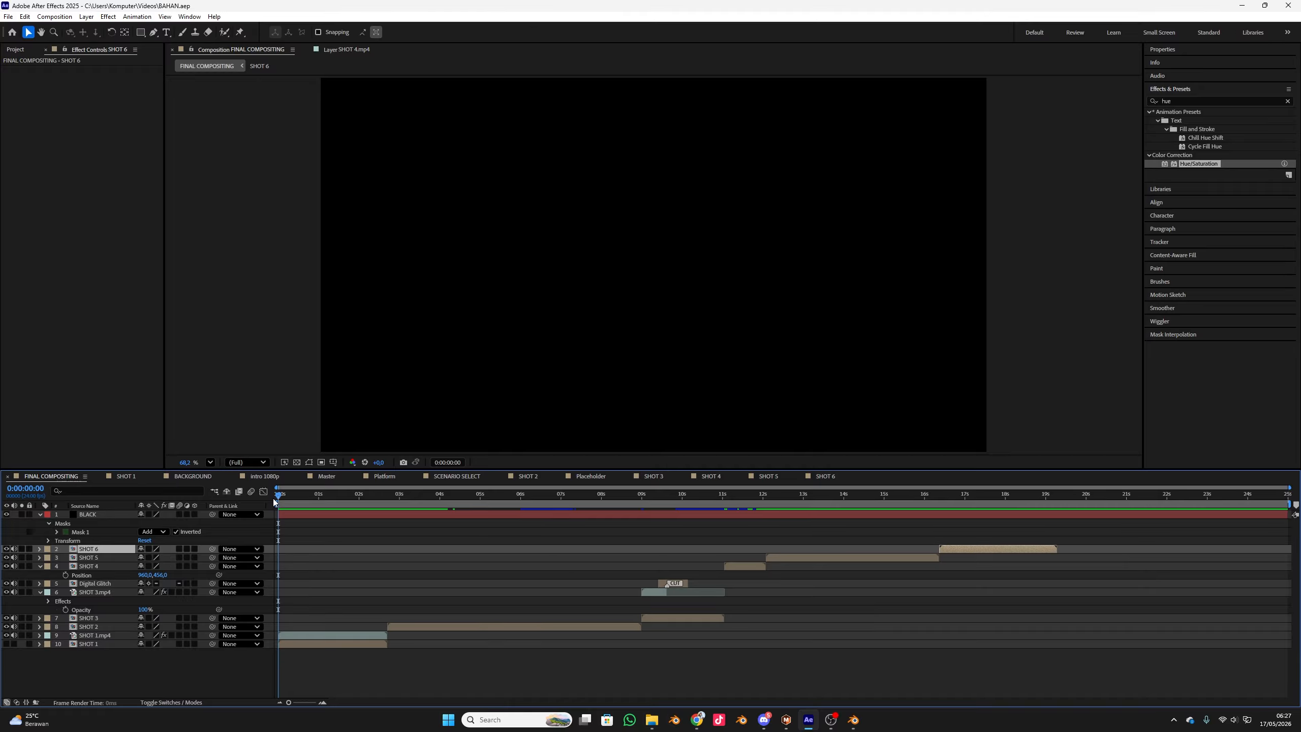
{"action": "key", "text": "apostrophe"}
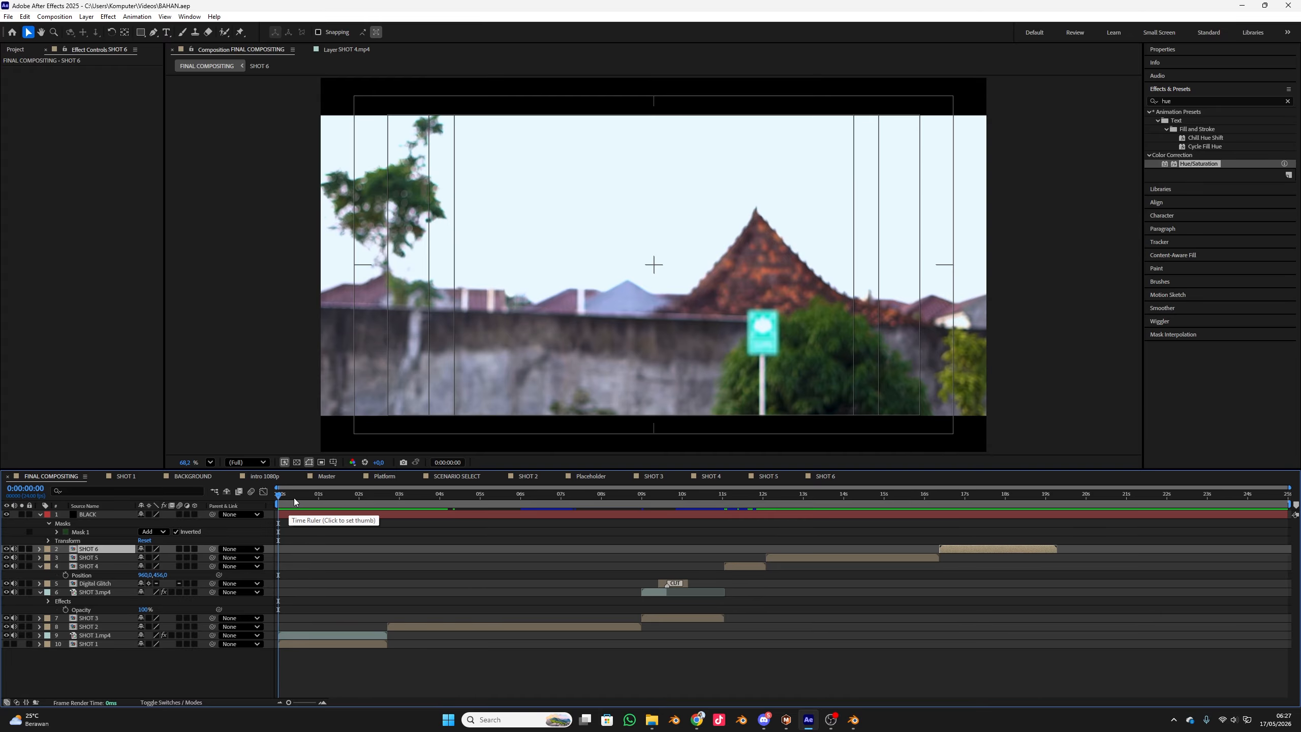
{"action": "mouse_move", "coordinate": [297, 502]}
{"action": "left_mouse_down"}
{"action": "mouse_move", "coordinate": [424, 504]}
{"action": "mouse_move", "coordinate": [282, 506]}
{"action": "left_mouse_up"}
{"action": "left_click_drag", "start_coordinate": [281, 506], "coordinate": [272, 495]}
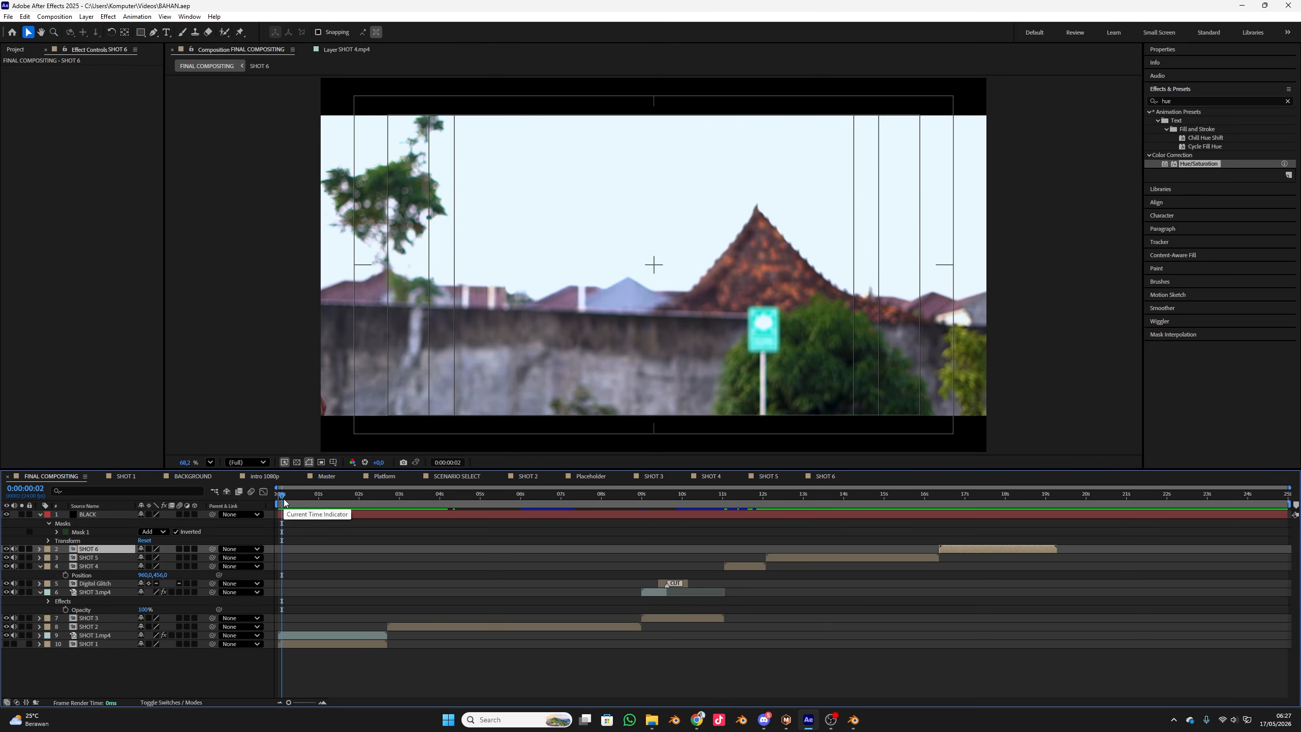
{"action": "key", "text": "space"}
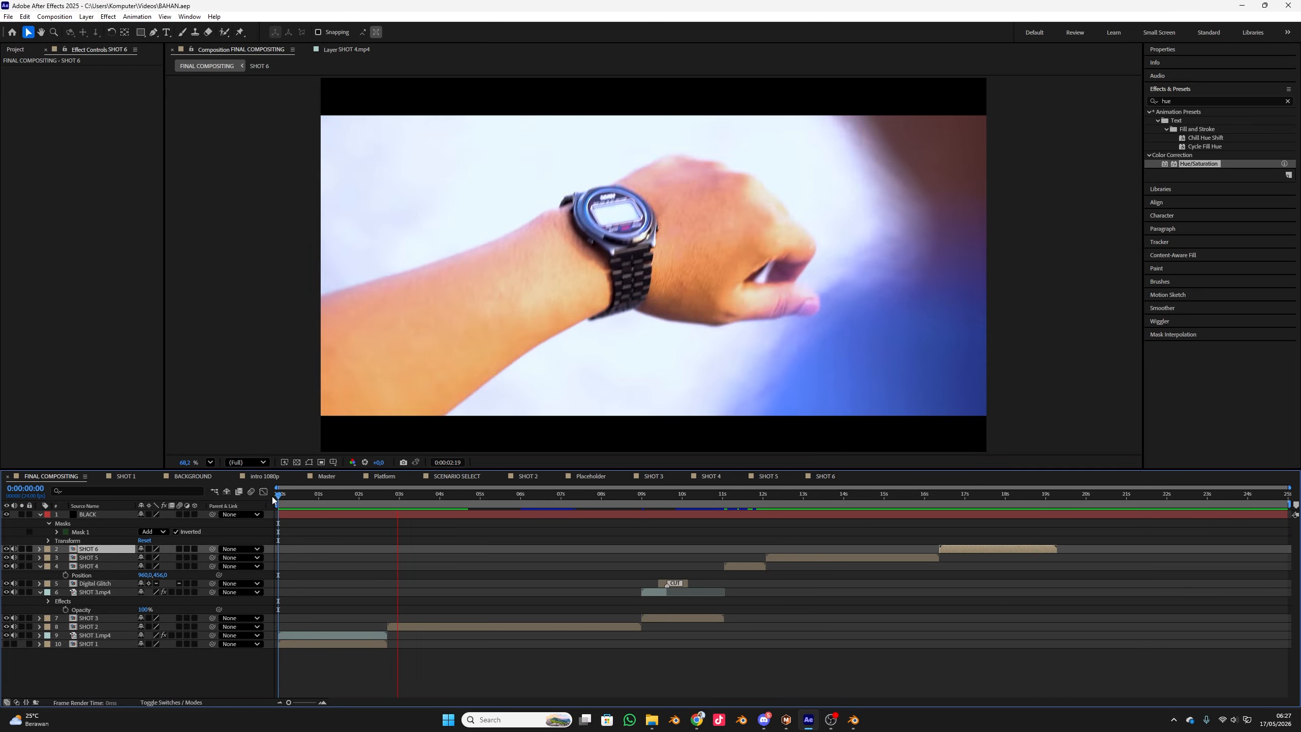
{"action": "key", "text": "space"}
{"action": "key", "text": "space"}
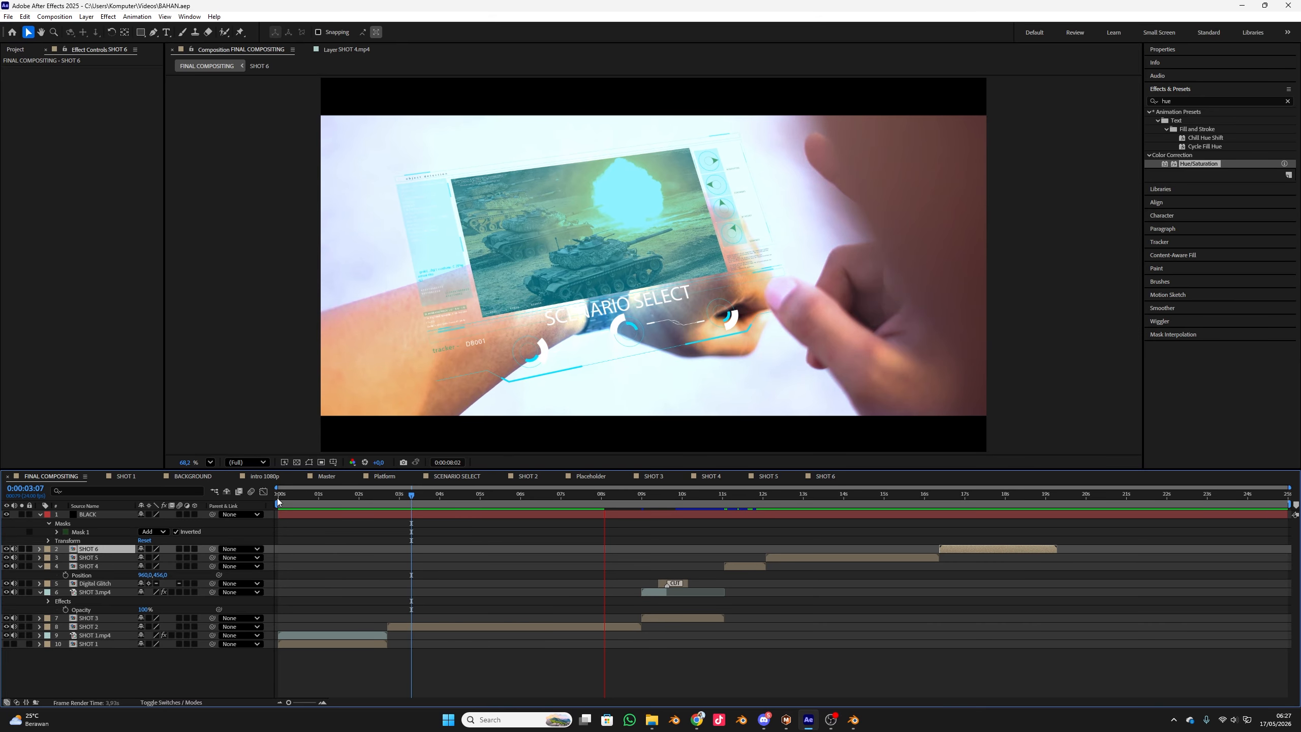
{"action": "left_click", "coordinate": [248, 463]}
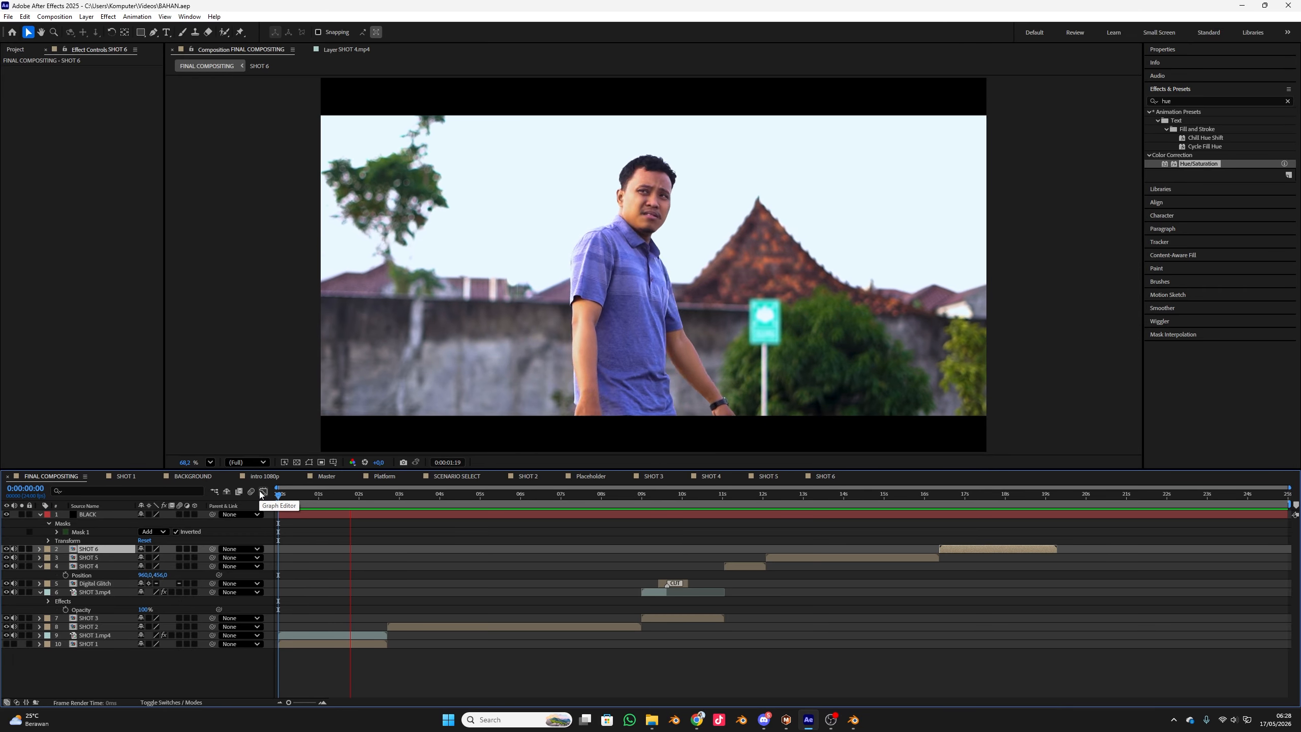
{"action": "key", "text": "space"}
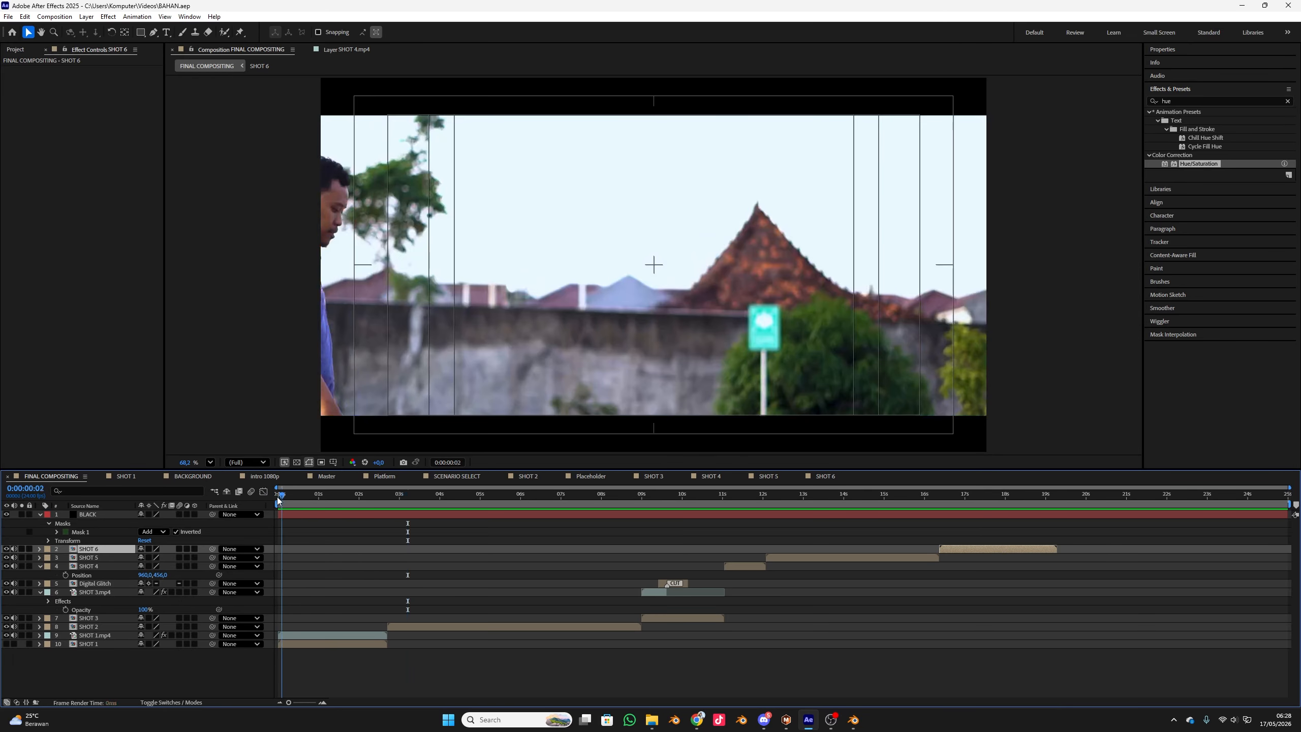
{"action": "key", "text": "space"}
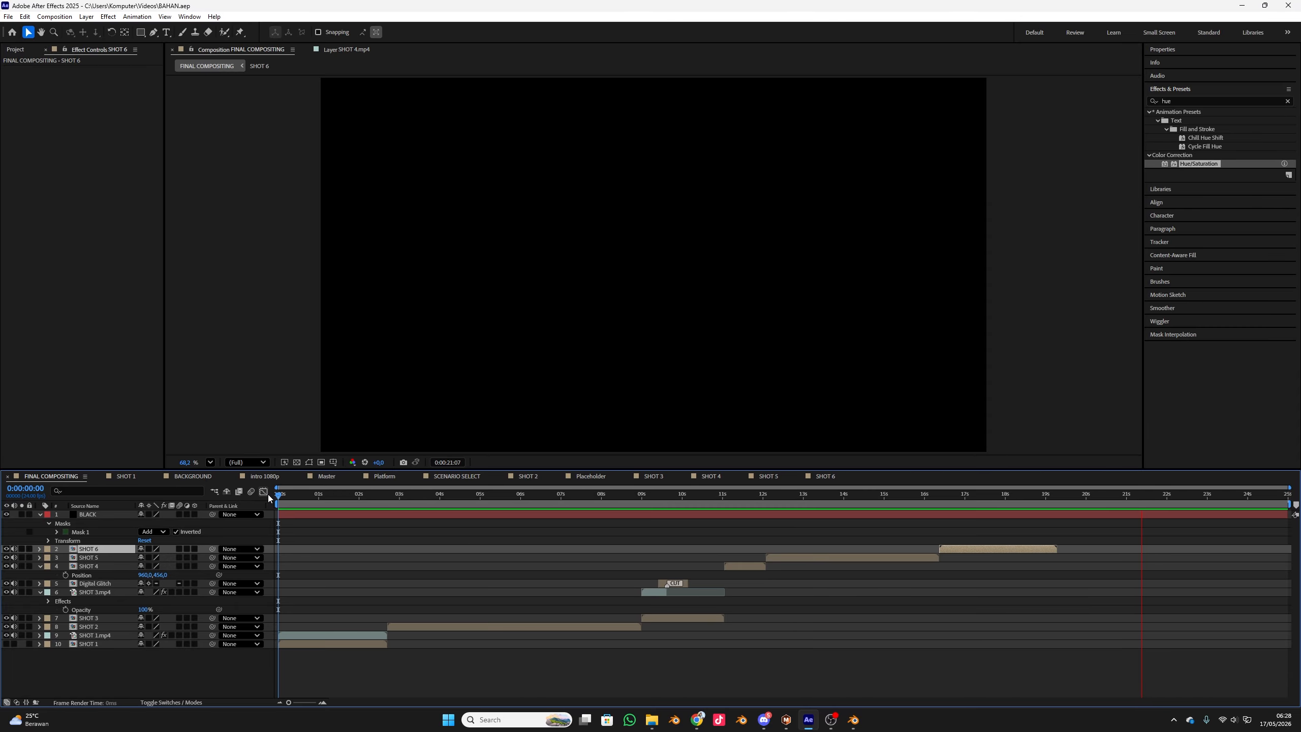
{"action": "key", "text": "space"}
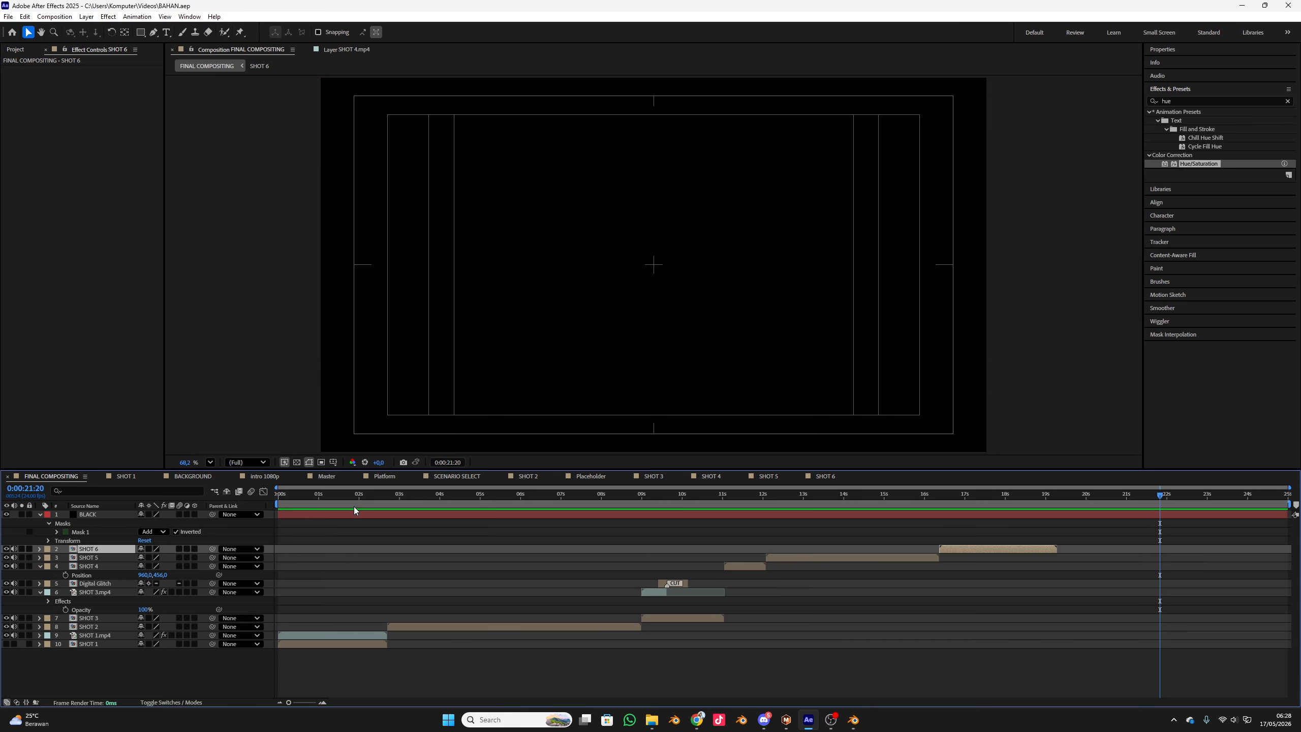
- Try pre-composing all layers of FINAL COMPOSITING, including BLACK, as FULL SHOT, and undo the pre-composition
{"action": "key", "text": "Home"}
{"action": "left_click_drag", "start_coordinate": [270, 516], "coordinate": [5, 635]}
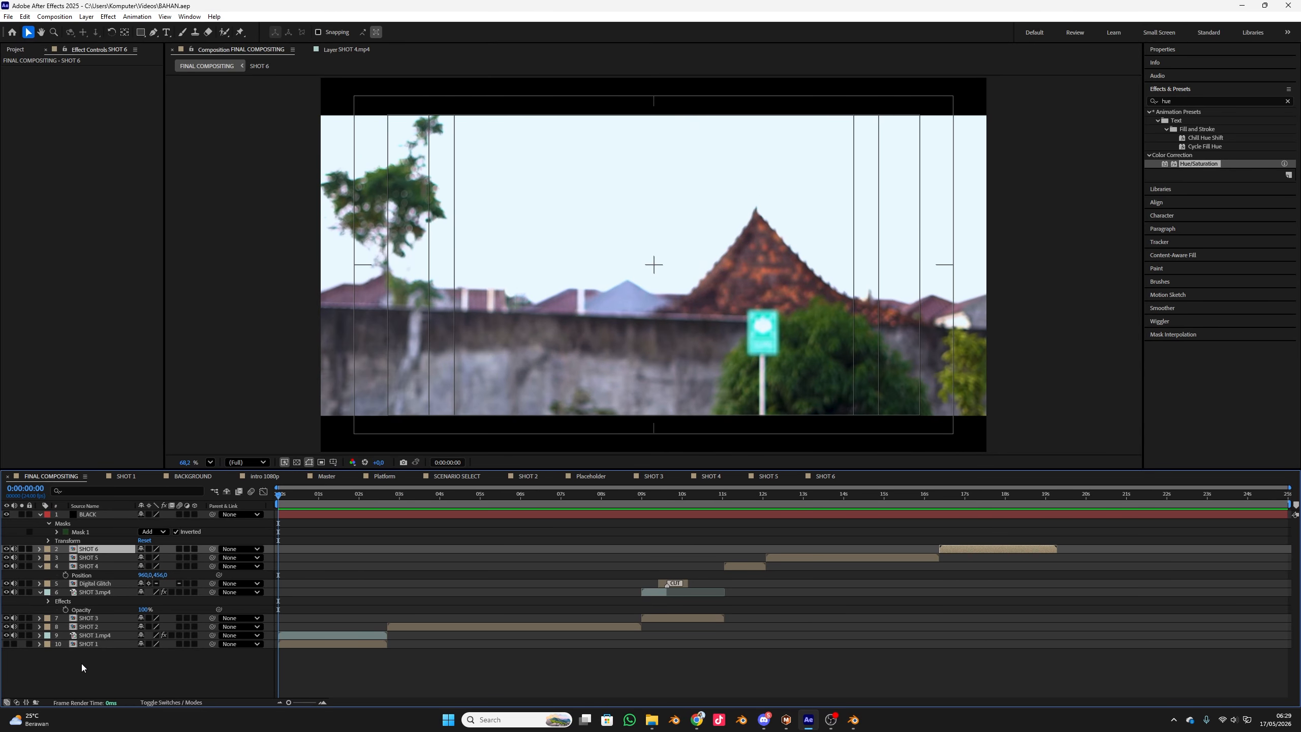
{"action": "left_click_drag", "start_coordinate": [81, 663], "coordinate": [95, 553]}
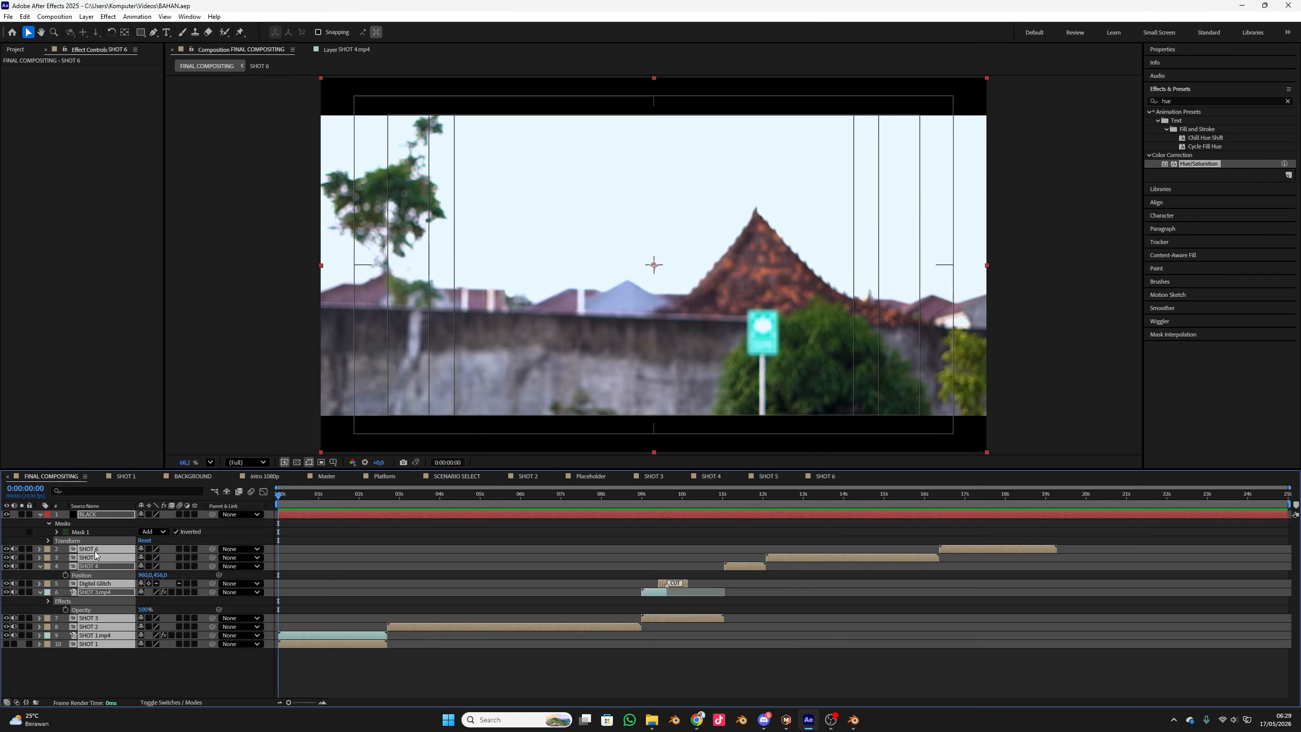
{"action": "right_click", "coordinate": [95, 554]}
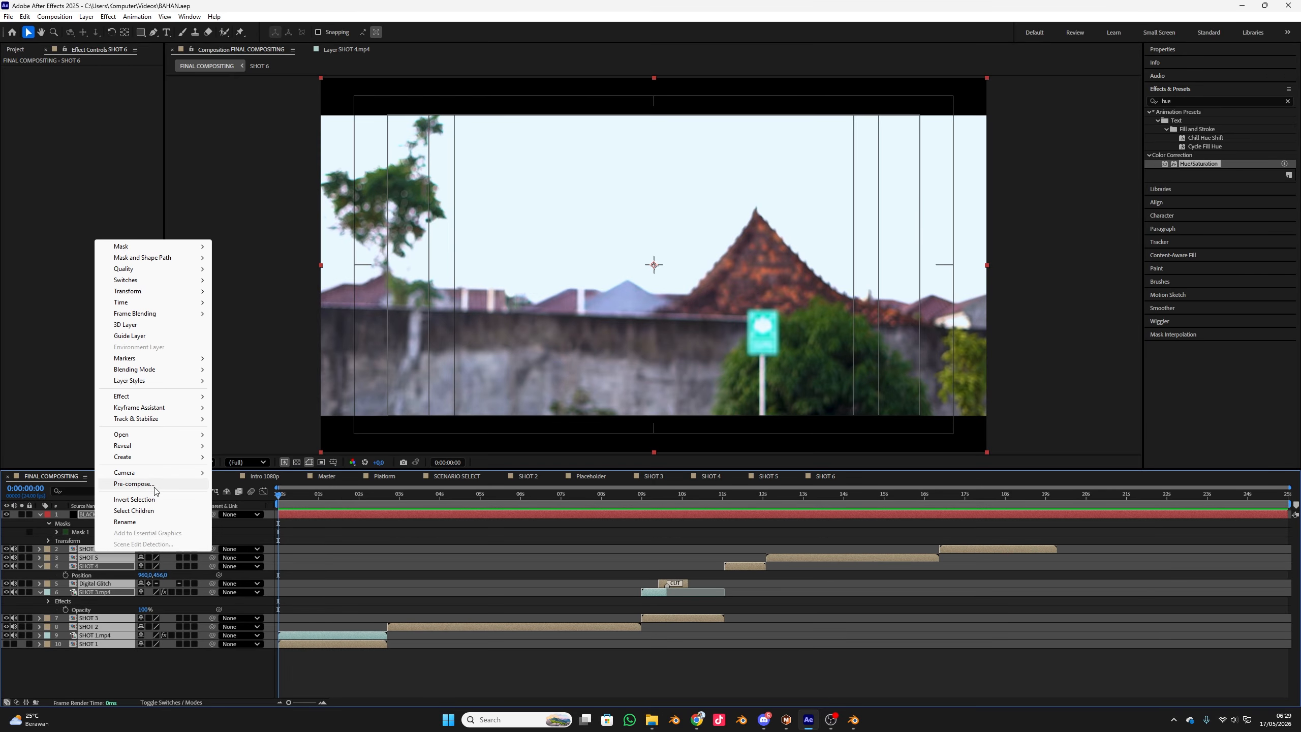
{"action": "left_click", "coordinate": [134, 484]}
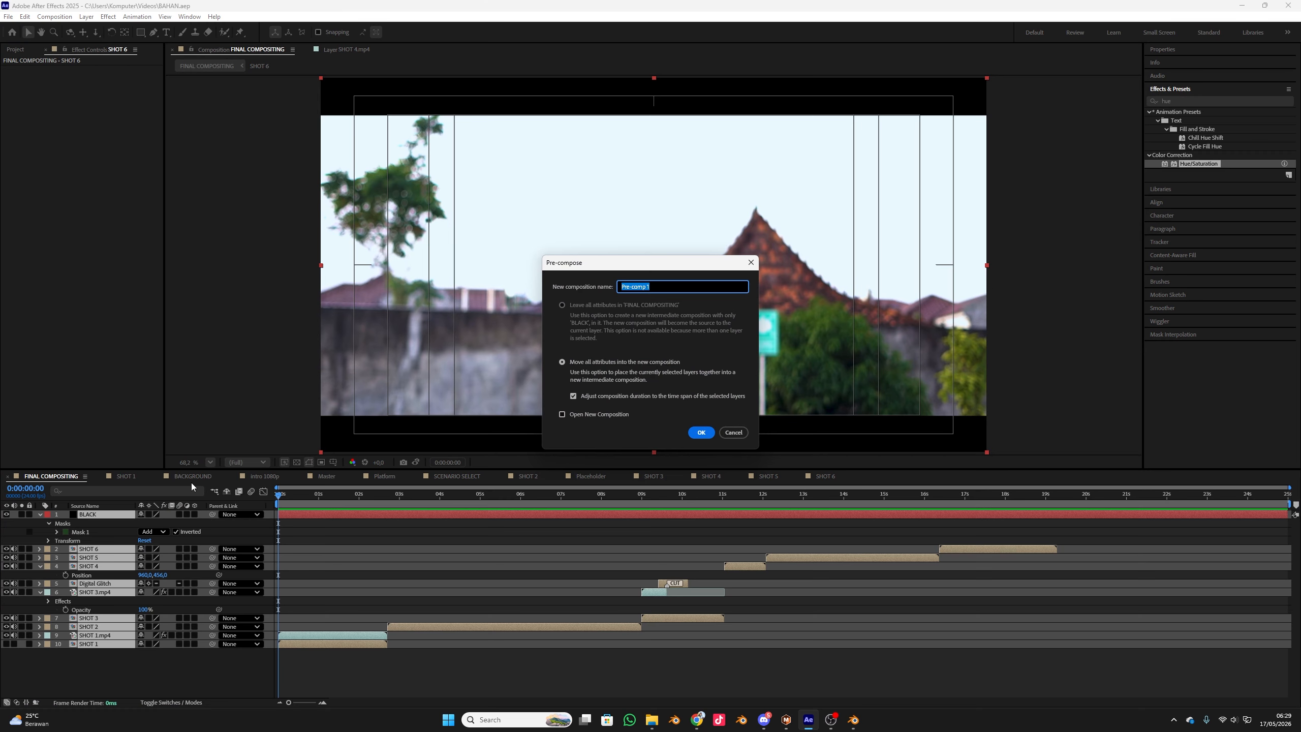
{"action": "type", "text": "FULL SHOT"}
{"action": "left_click", "coordinate": [700, 432]}
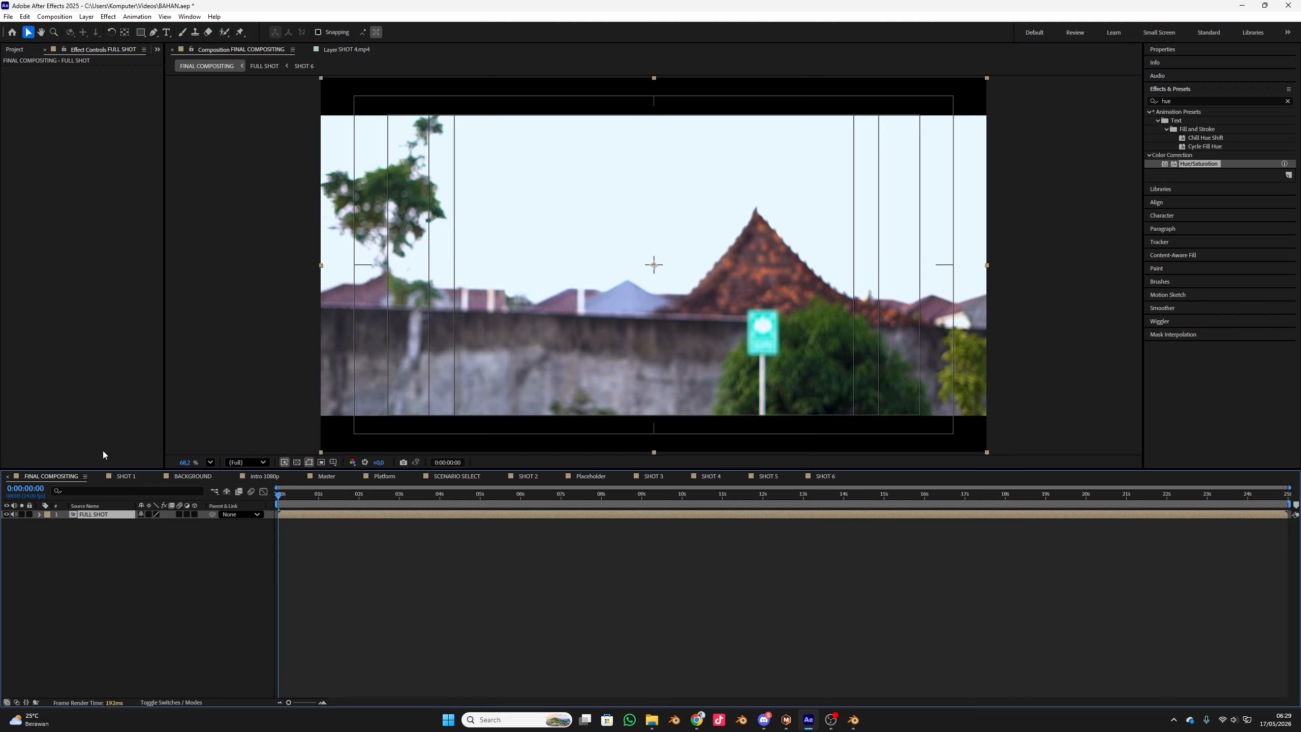
{"action": "key", "text": "ctrl+z"}
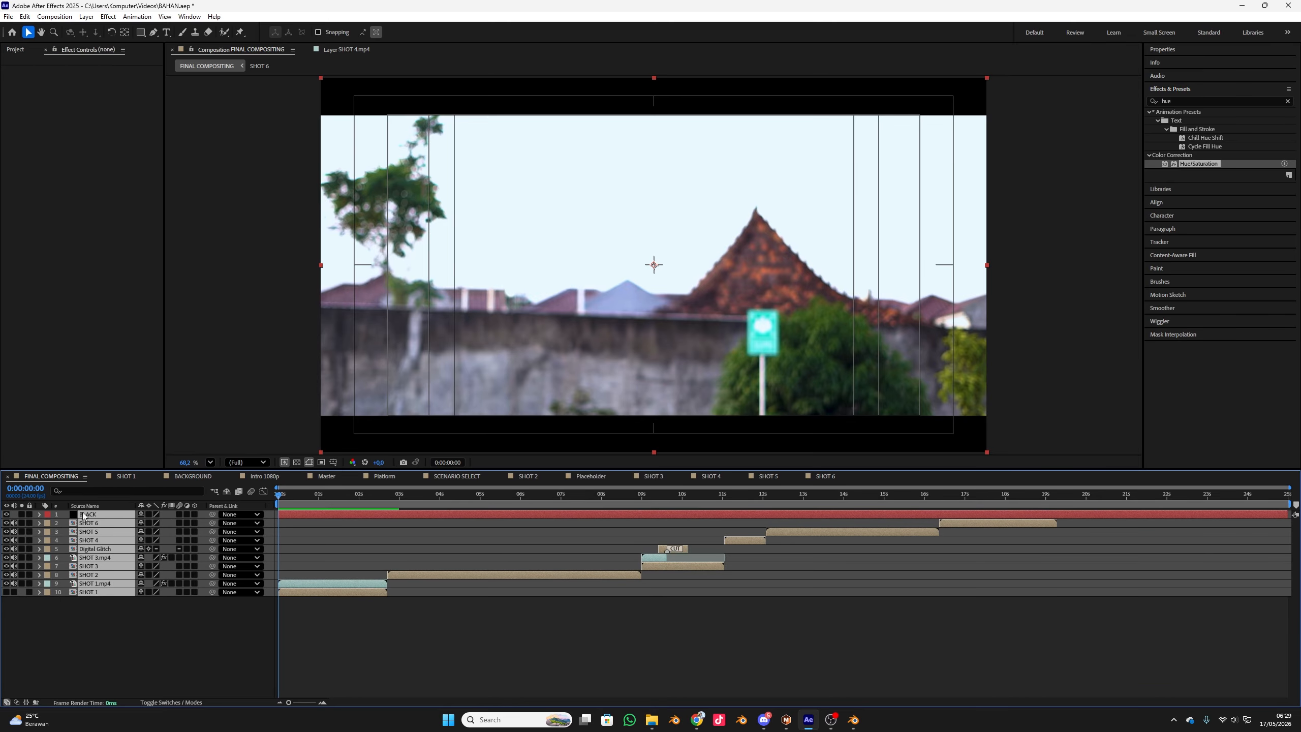
- Pre-compose all layers except BLACK as FULL SHOT, moving all attributes into the new composition
{"action": "right_click", "coordinate": [92, 541]}
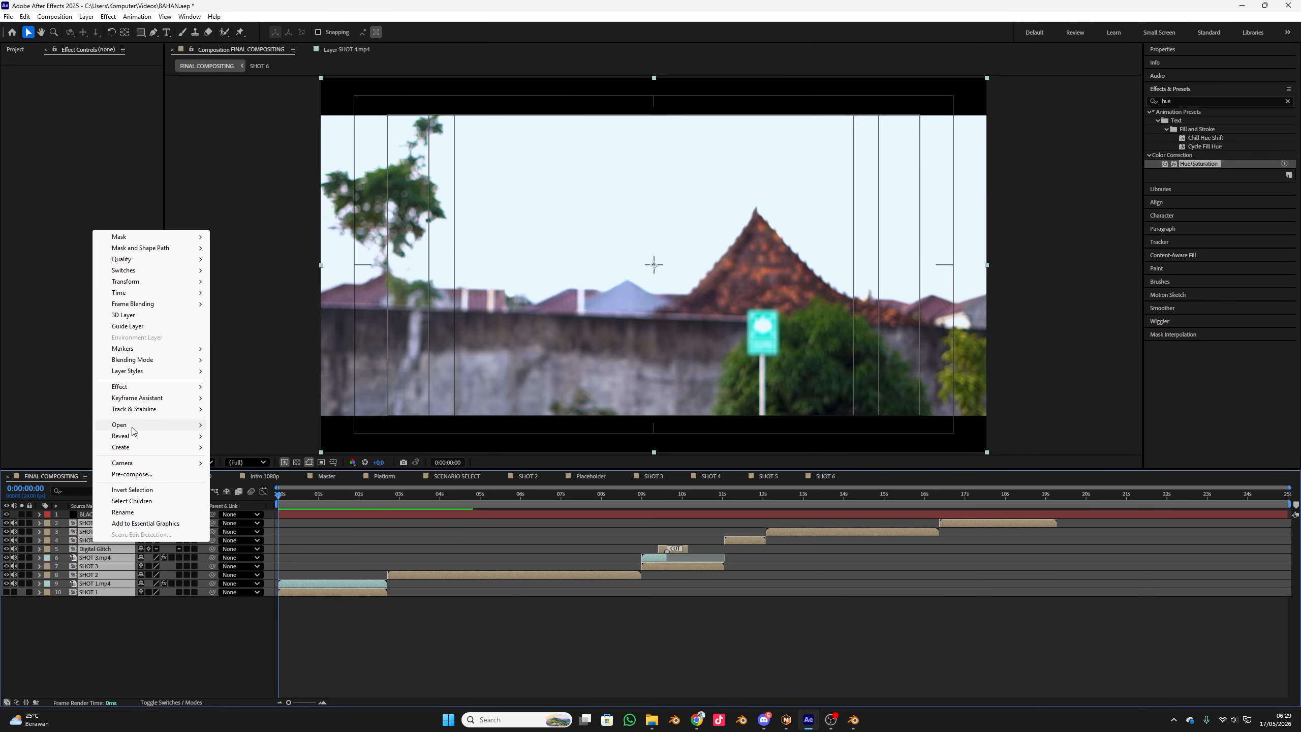
{"action": "left_click", "coordinate": [134, 474]}
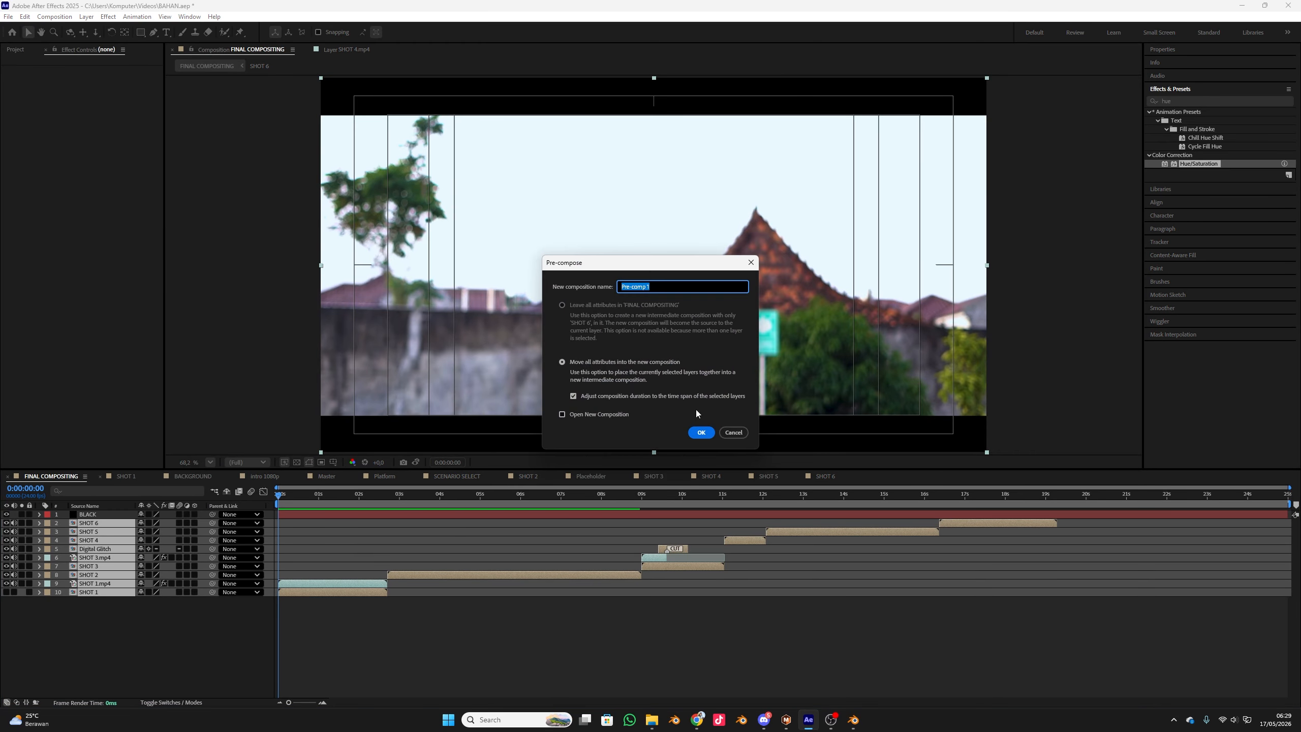
{"action": "type", "text": "FULL SHOT"}
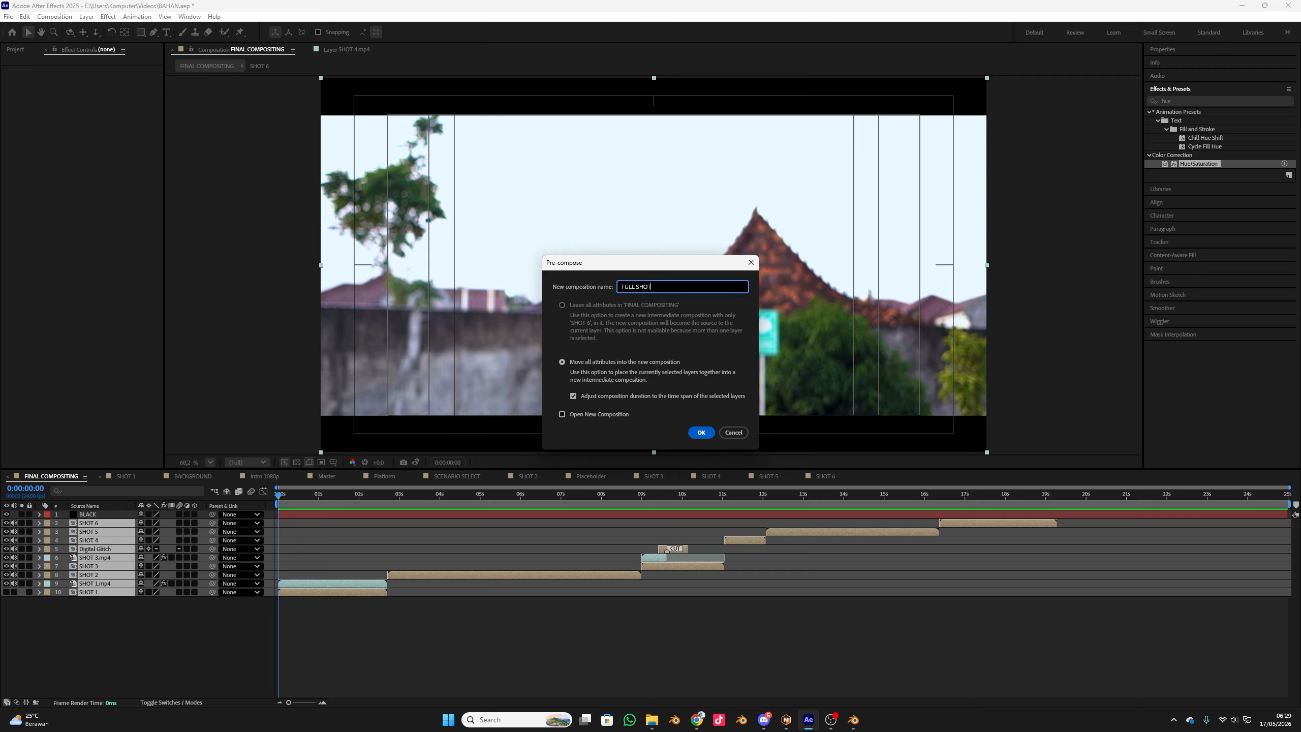
{"action": "left_click", "coordinate": [699, 434]}
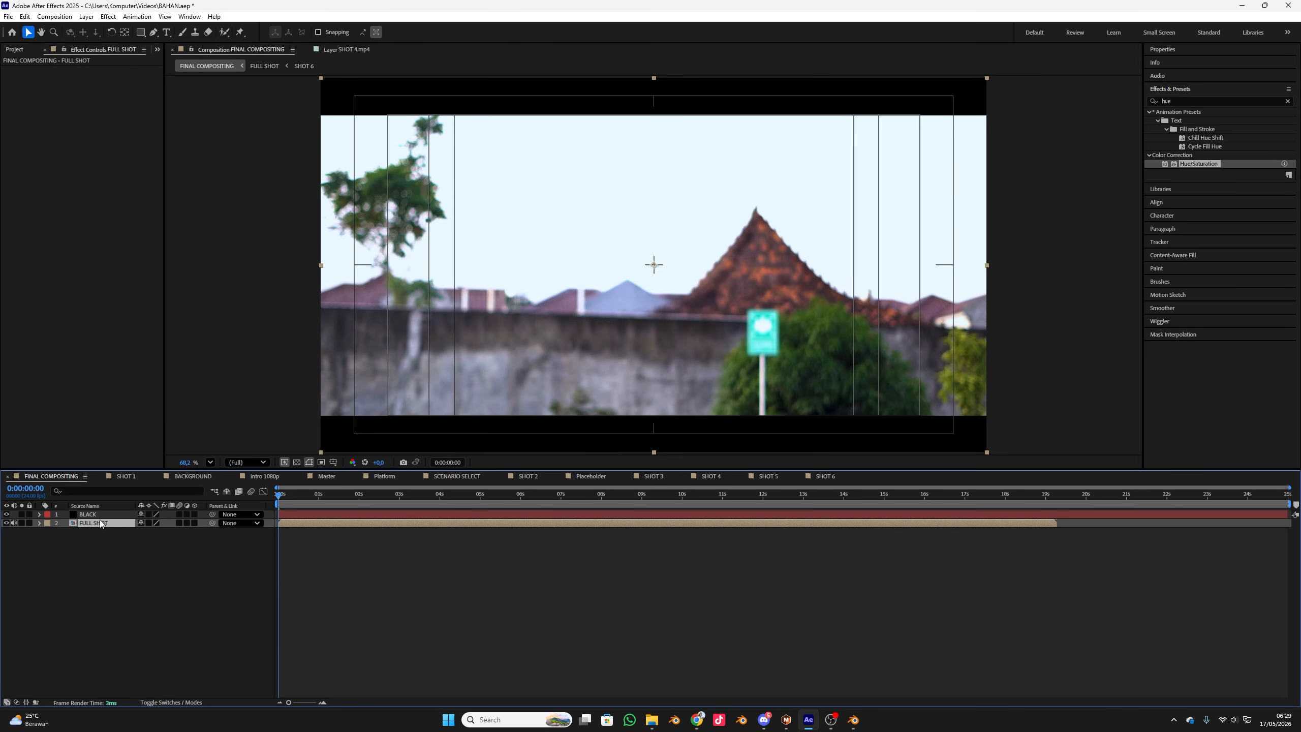
- Duplicate FULL SHOT in FINAL COMPOSITING, shift the copy slightly later, and time-reverse it
{"action": "key", "text": "ctrl+d"}
{"action": "left_click_drag", "start_coordinate": [299, 522], "coordinate": [309, 524]}
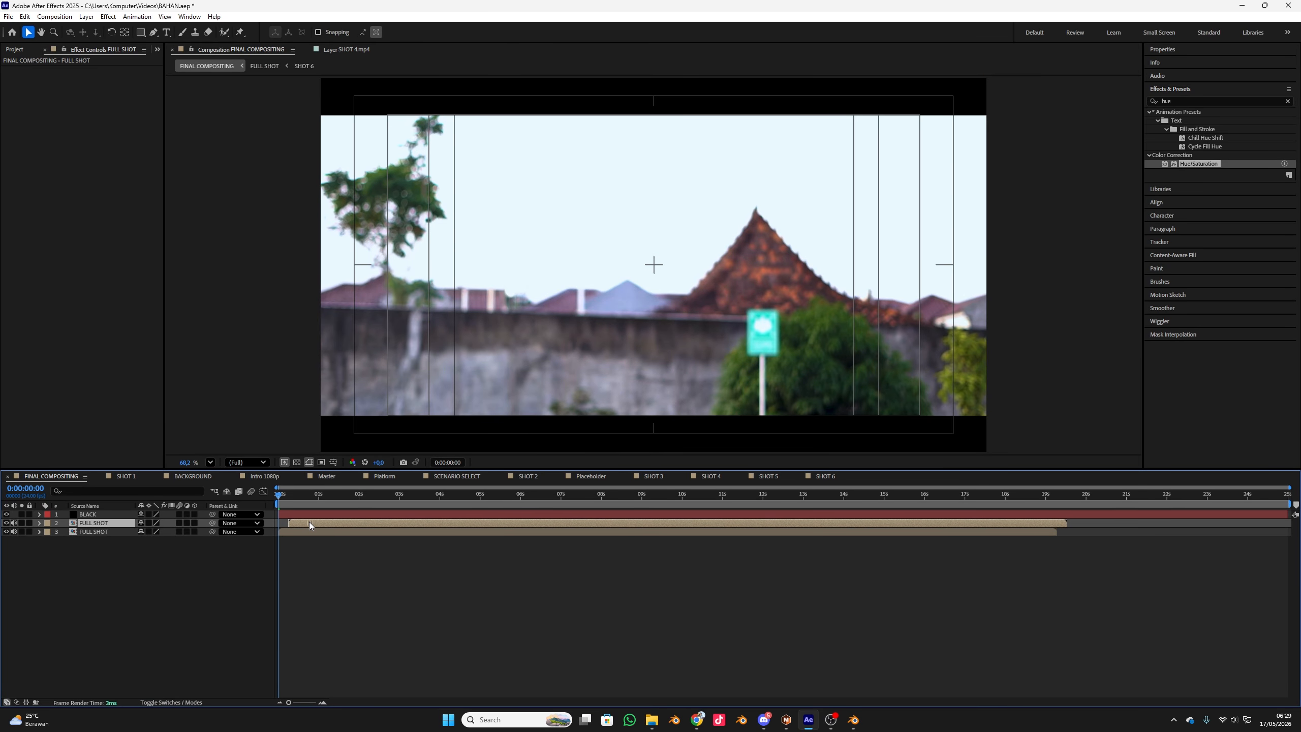
{"action": "right_click", "coordinate": [307, 521]}
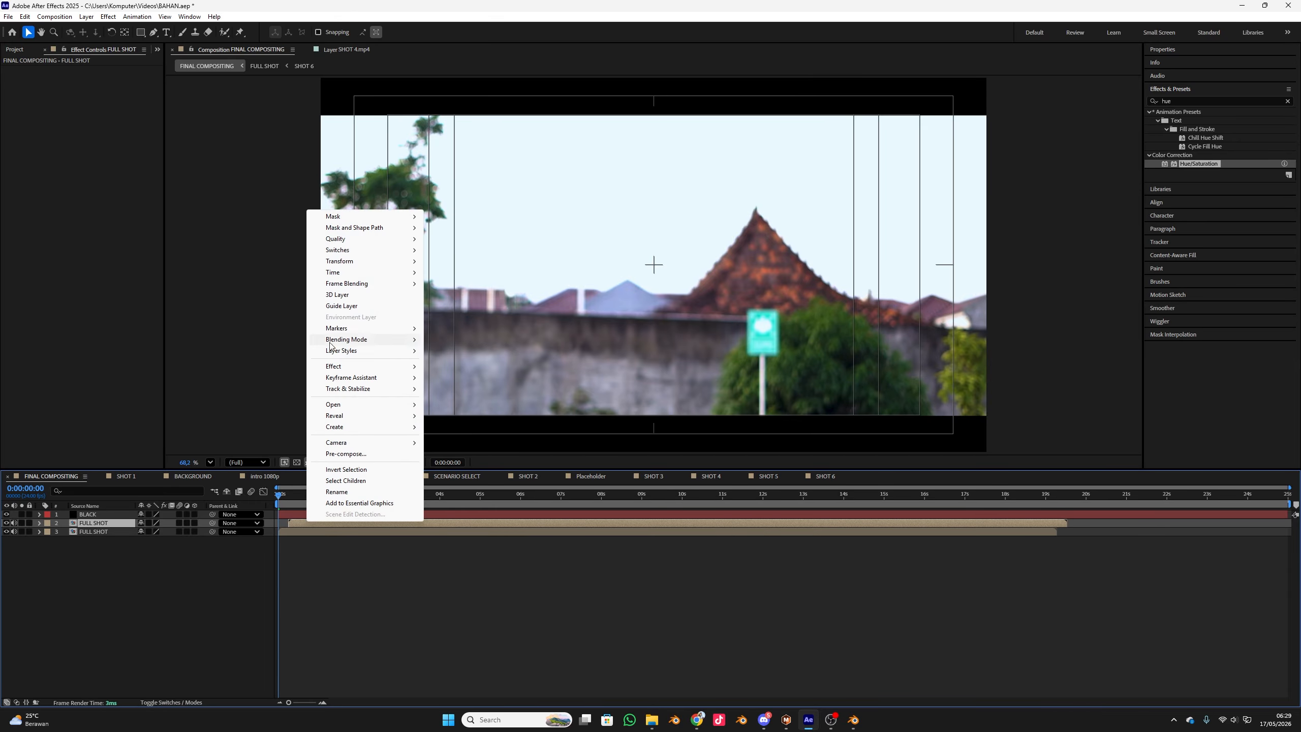
{"action": "mouse_move", "coordinate": [375, 277]}
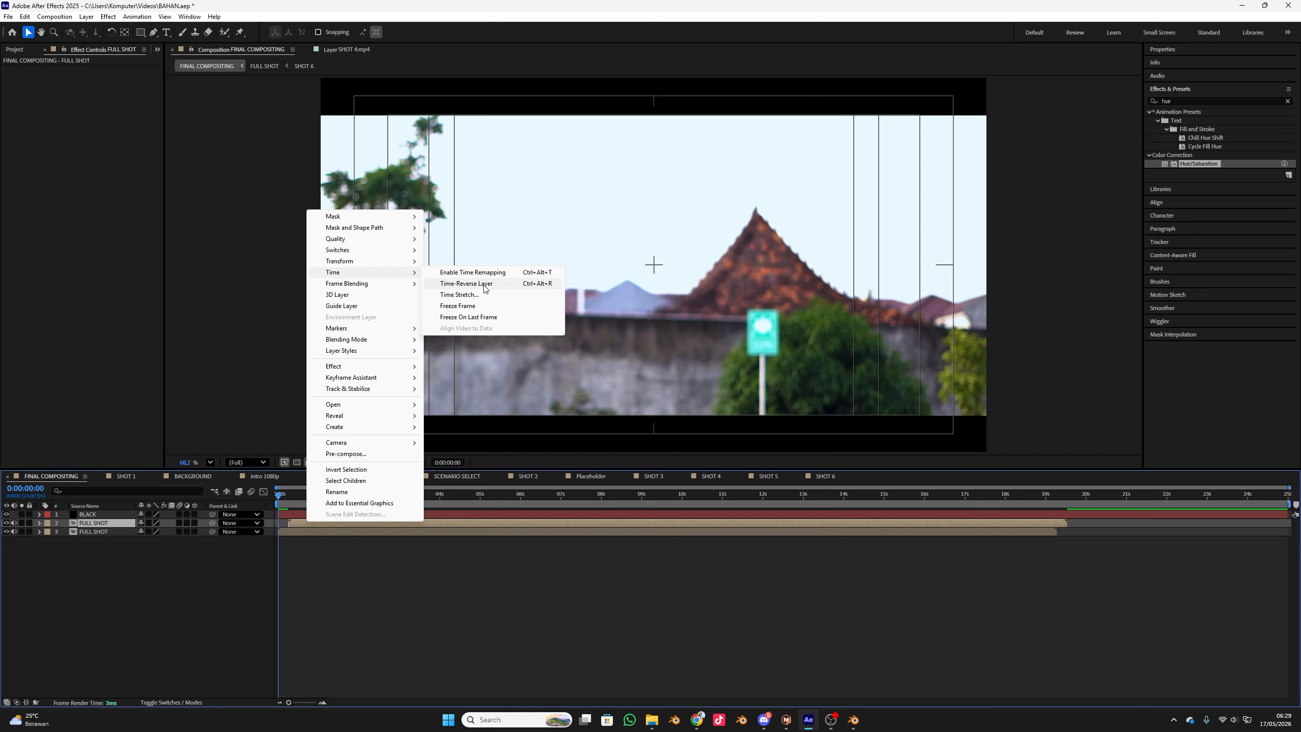
{"action": "left_click", "coordinate": [470, 283]}
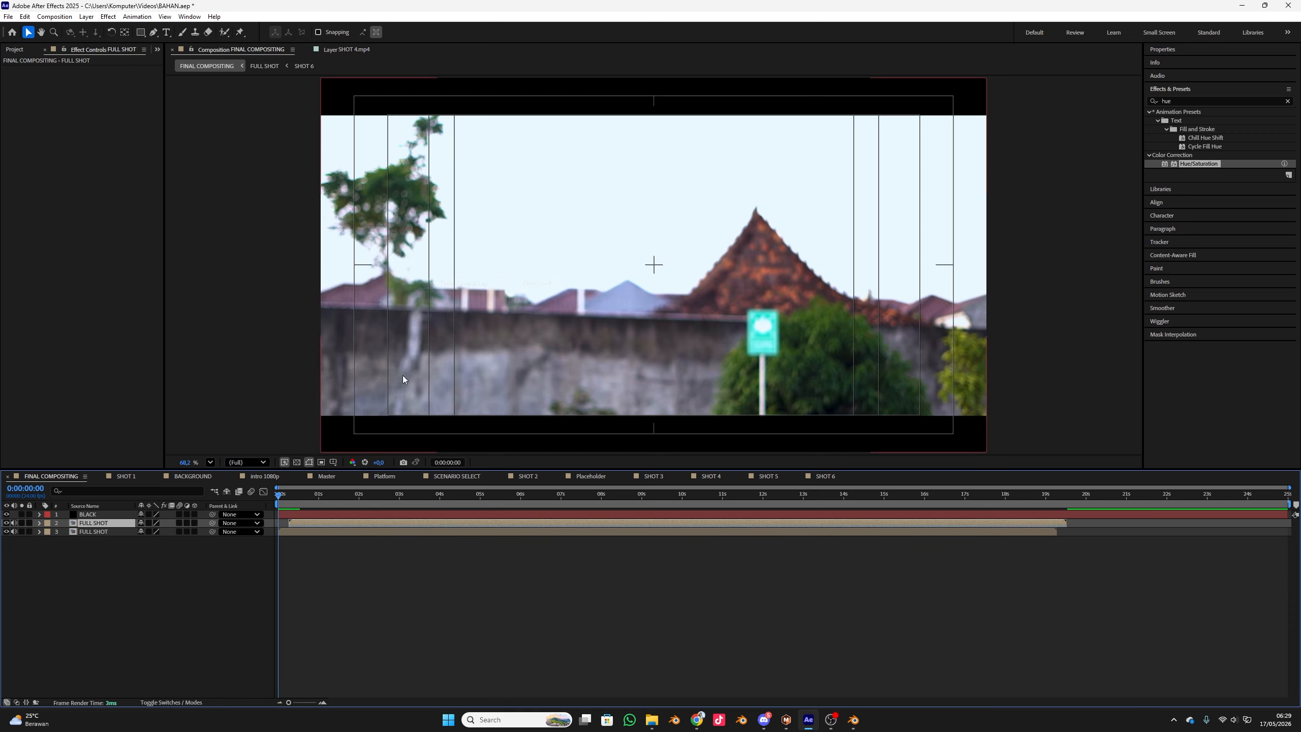
- Try time-stretching the reversed FULL SHOT copy with a factor of 500, and undo the stretch
{"action": "left_click_drag", "start_coordinate": [292, 495], "coordinate": [325, 496]}
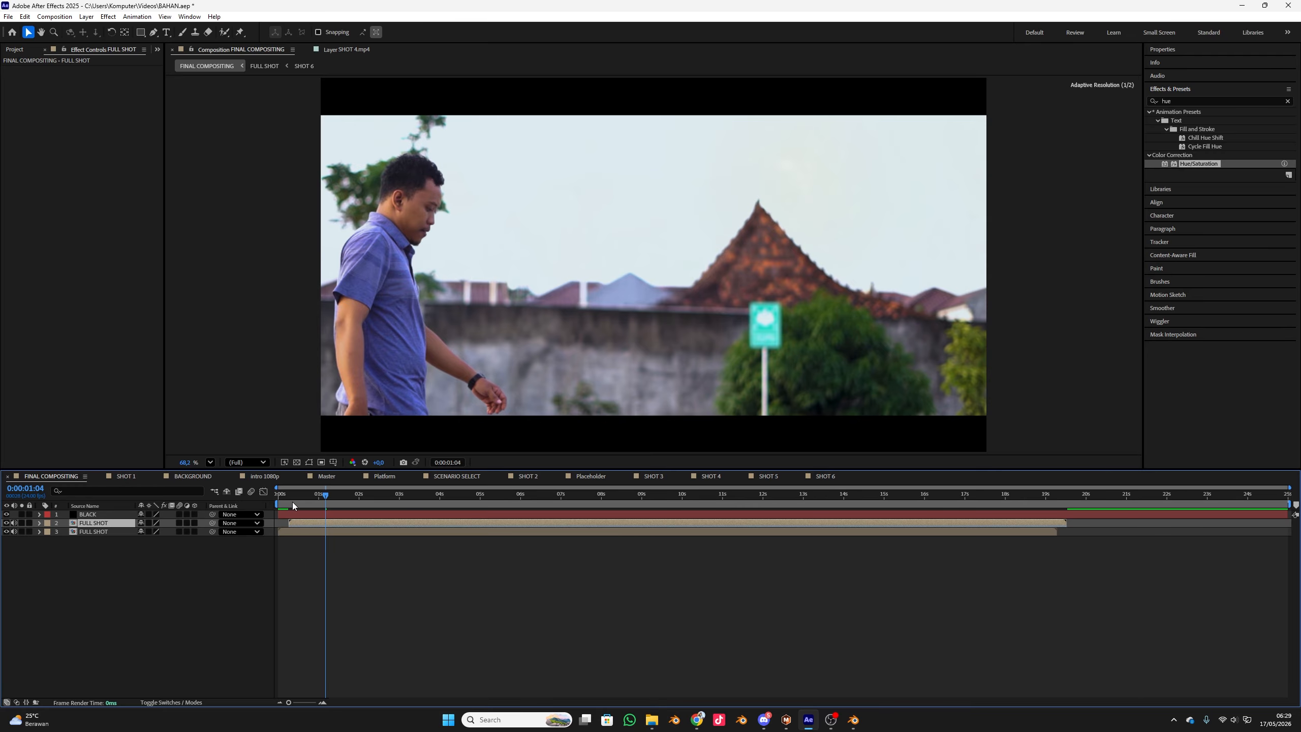
{"action": "mouse_move", "coordinate": [326, 495]}
{"action": "left_mouse_down"}
{"action": "mouse_move", "coordinate": [386, 496]}
{"action": "mouse_move", "coordinate": [321, 519]}
{"action": "left_mouse_up"}
{"action": "right_click", "coordinate": [323, 523]}
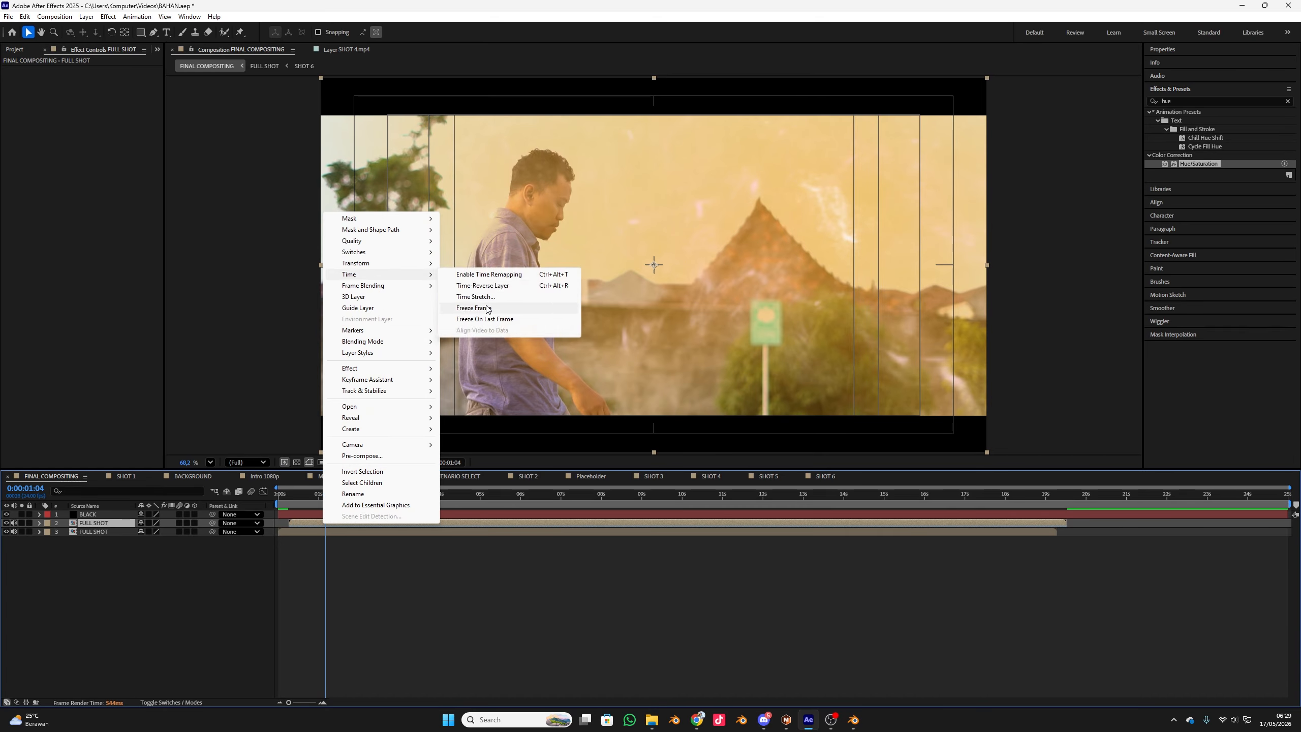
{"action": "left_click", "coordinate": [493, 299]}
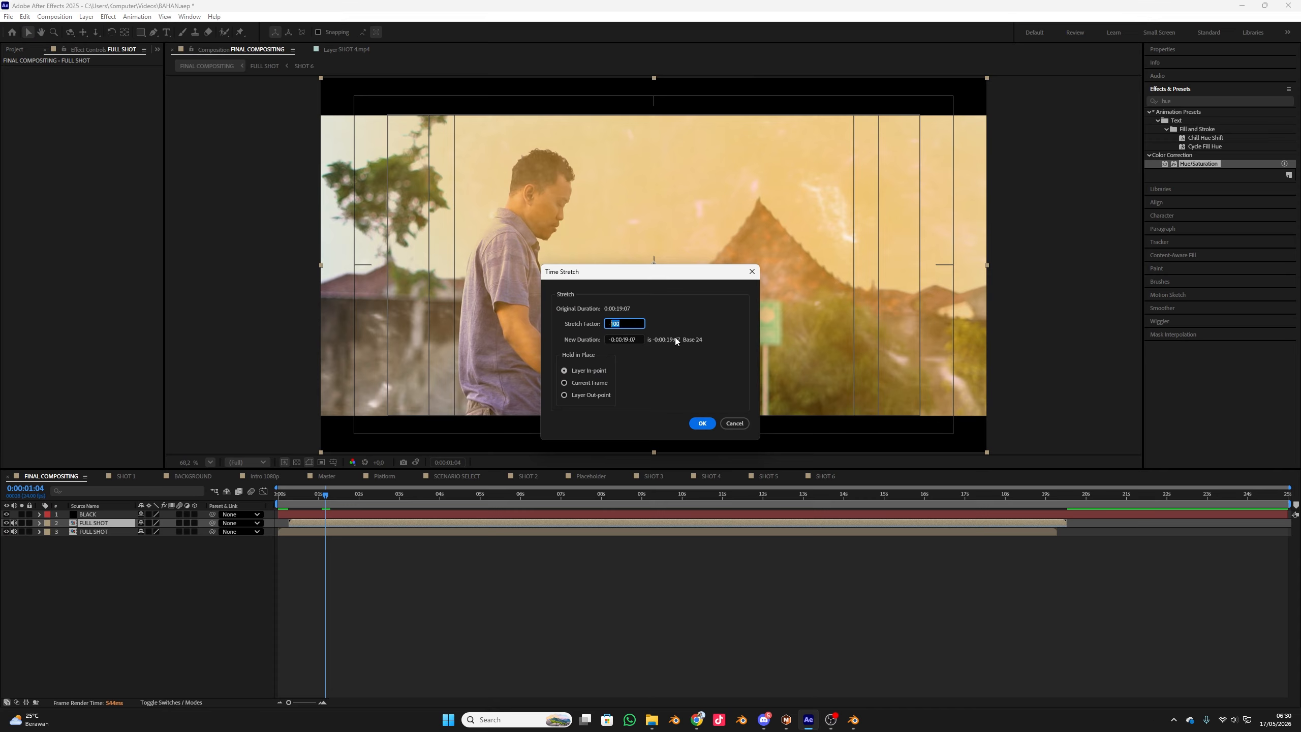
{"action": "type", "text": "5"}
{"action": "type", "text": "00"}
{"action": "key", "text": "Return"}
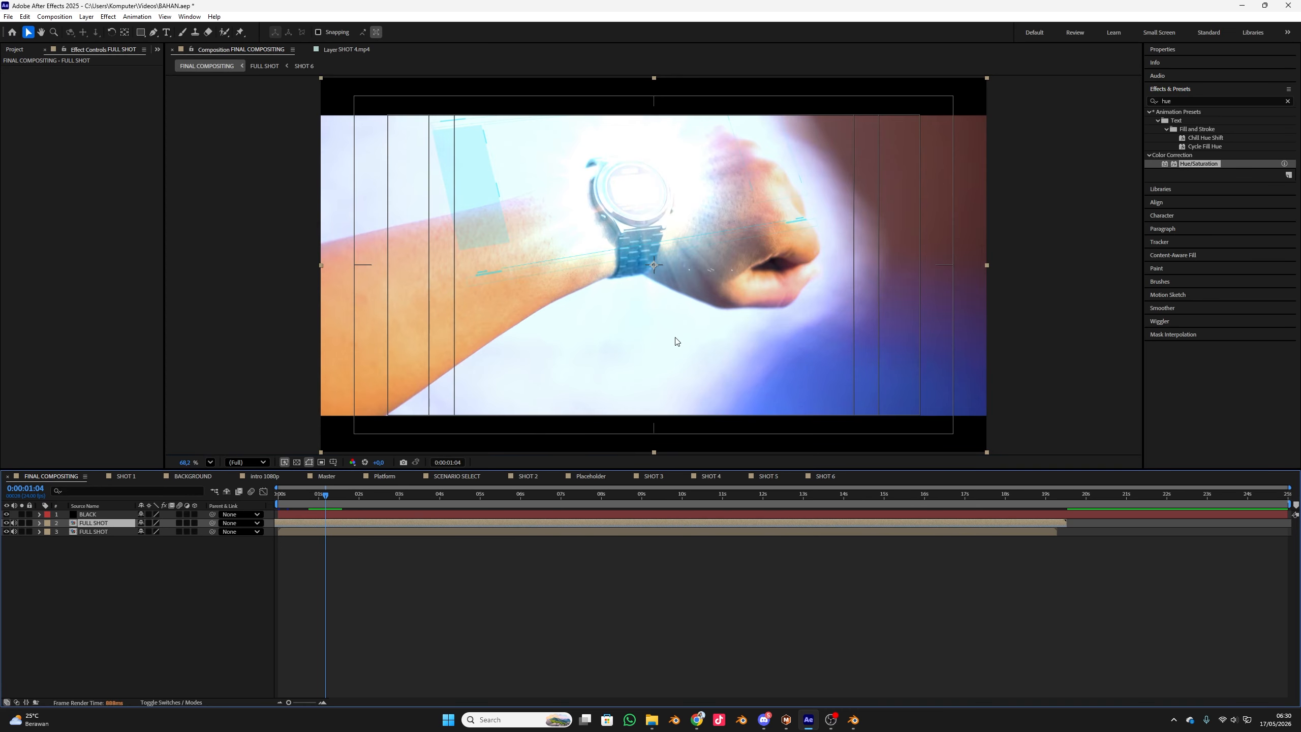
{"action": "left_click_drag", "start_coordinate": [364, 521], "coordinate": [538, 517]}
{"action": "key", "text": "ctrl+z"}
- Open the Time Stretch settings of the reversed FULL SHOT copy again
{"action": "left_click_drag", "start_coordinate": [333, 523], "coordinate": [337, 523]}
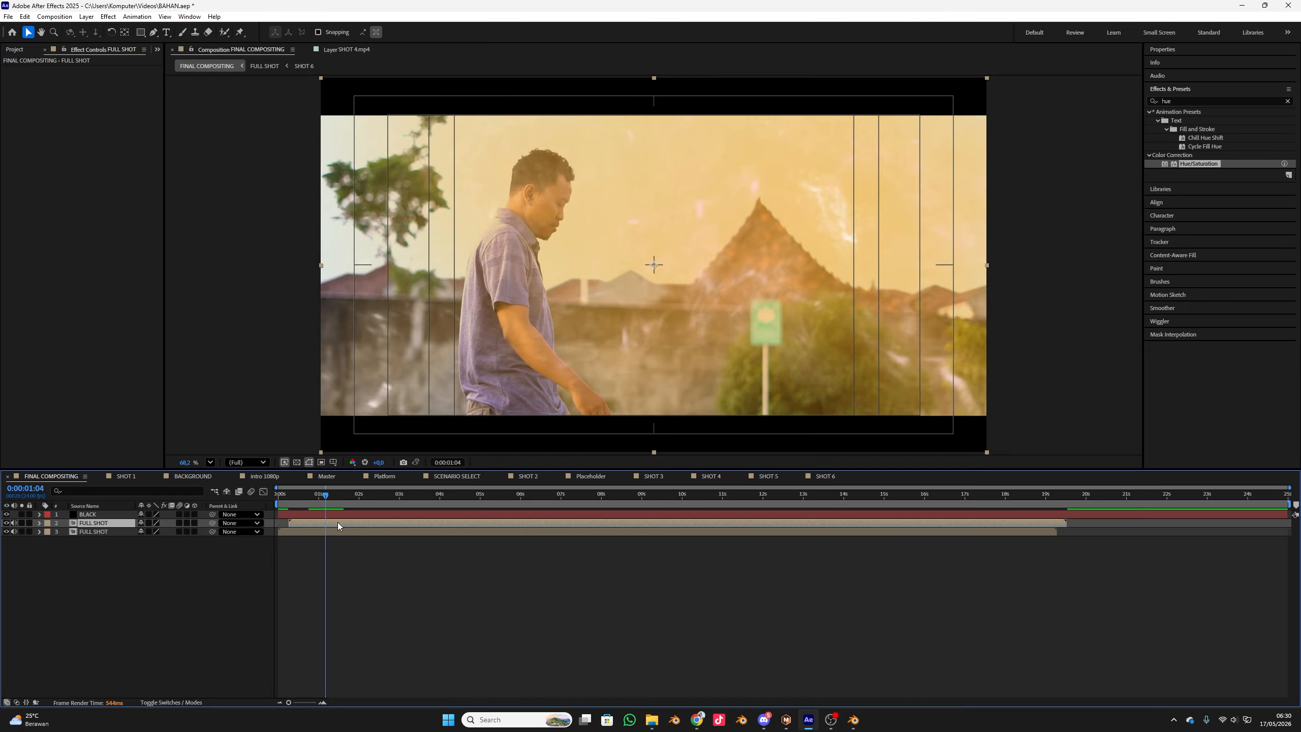
{"action": "right_click", "coordinate": [337, 522]}
{"action": "mouse_move", "coordinate": [408, 273]}
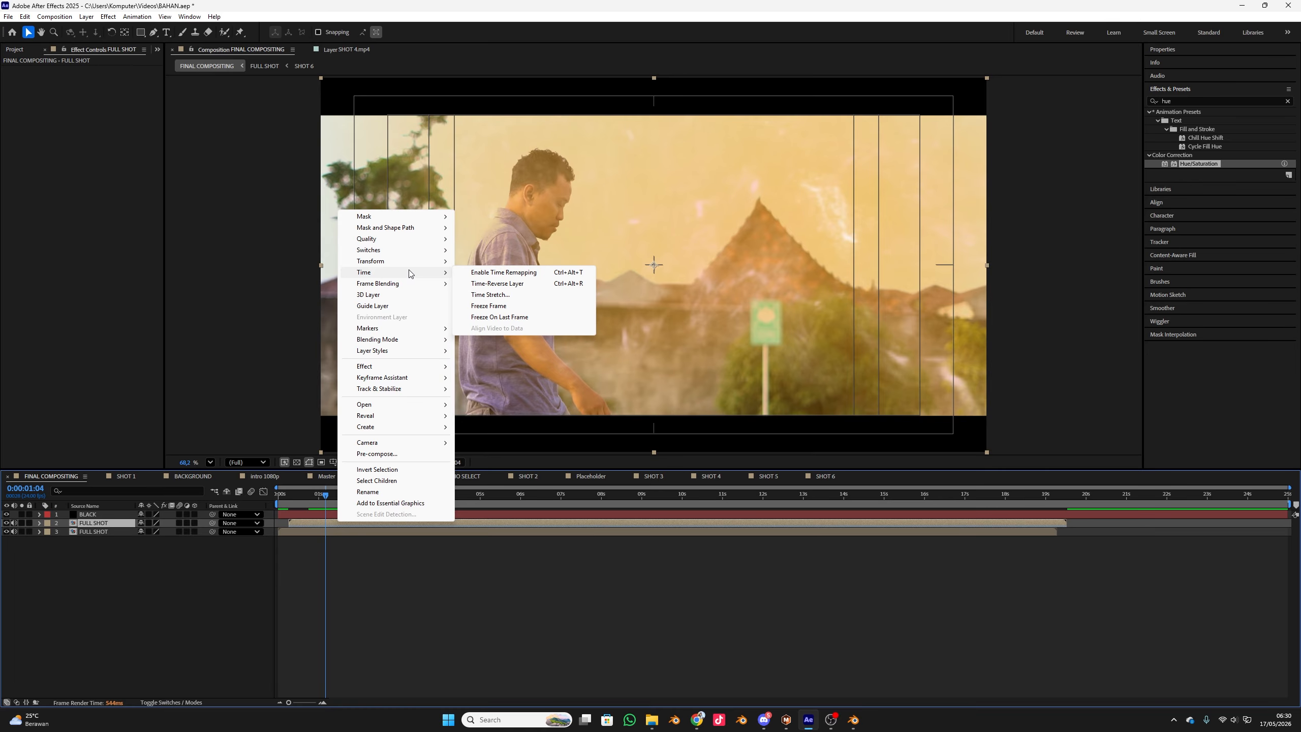
{"action": "left_click", "coordinate": [517, 295]}
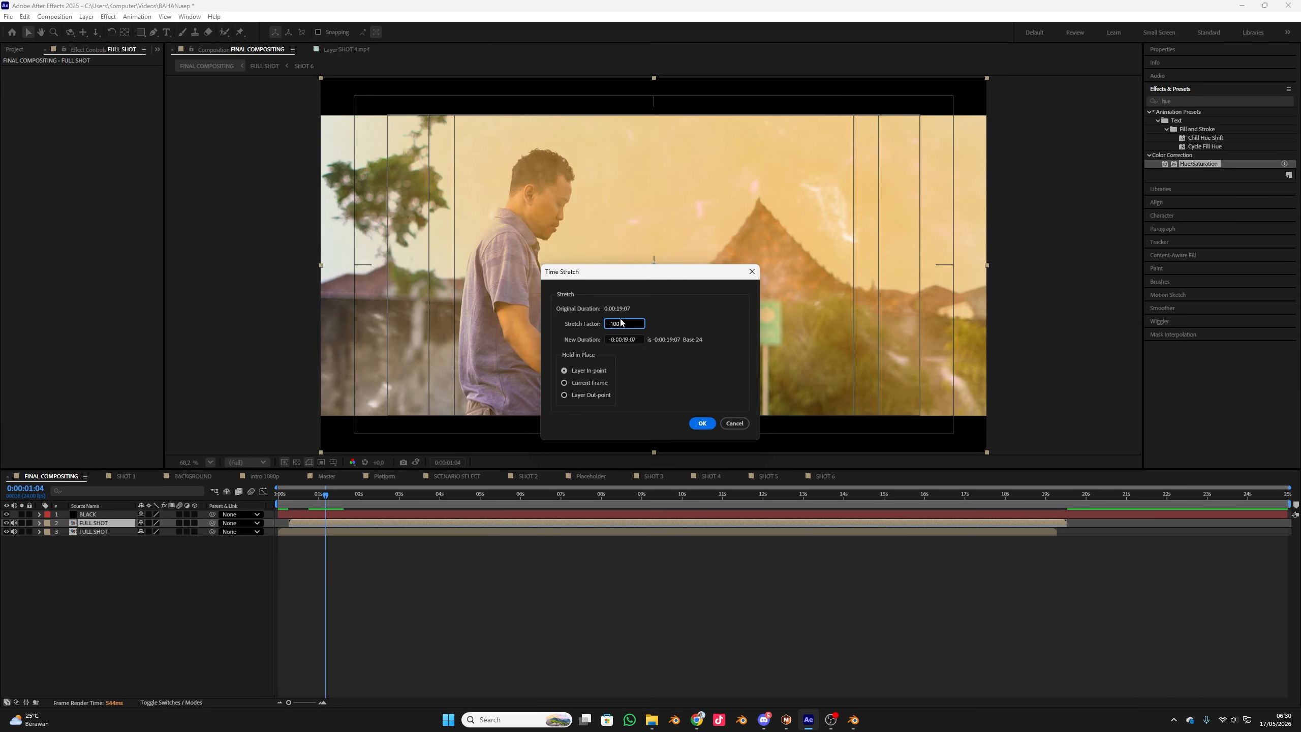
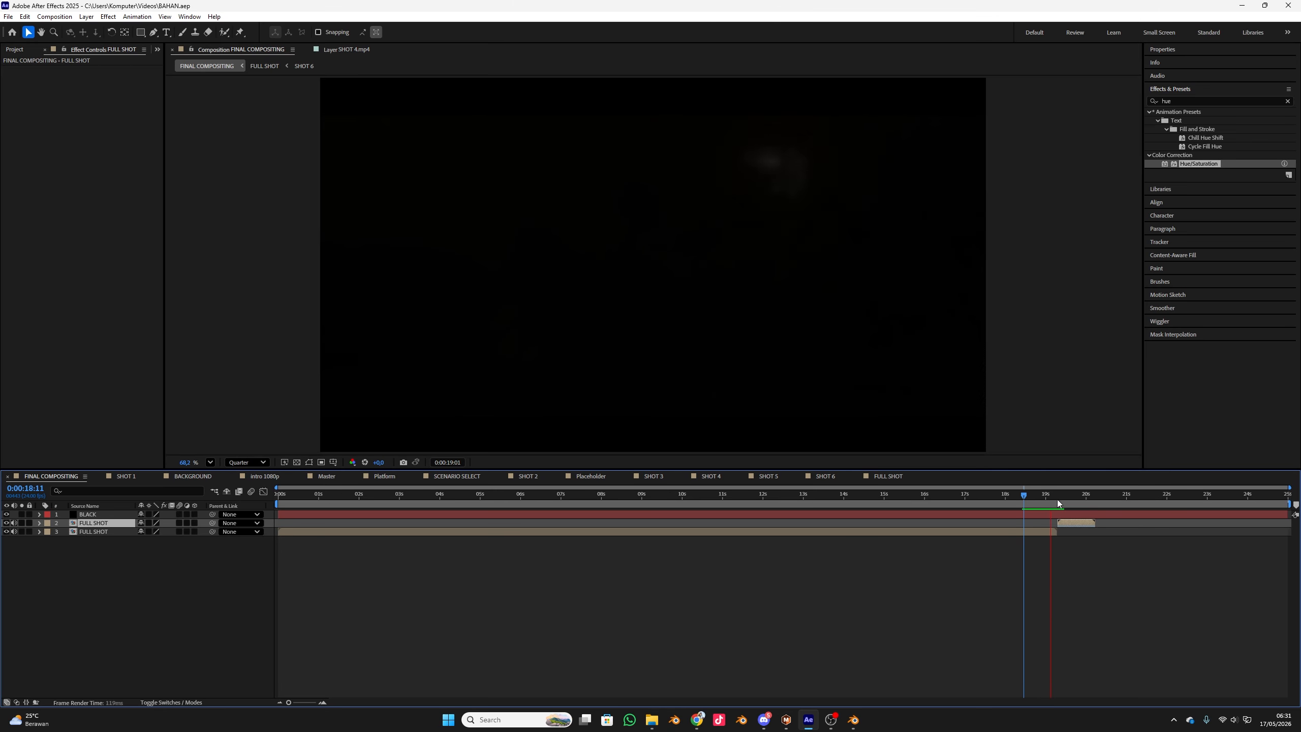
- Shorten the work area of FINAL COMPOSITING to end at about 21 seconds, just past the reversed FULL SHOT copy
{"action": "left_click_drag", "start_coordinate": [1058, 500], "coordinate": [1095, 505]}
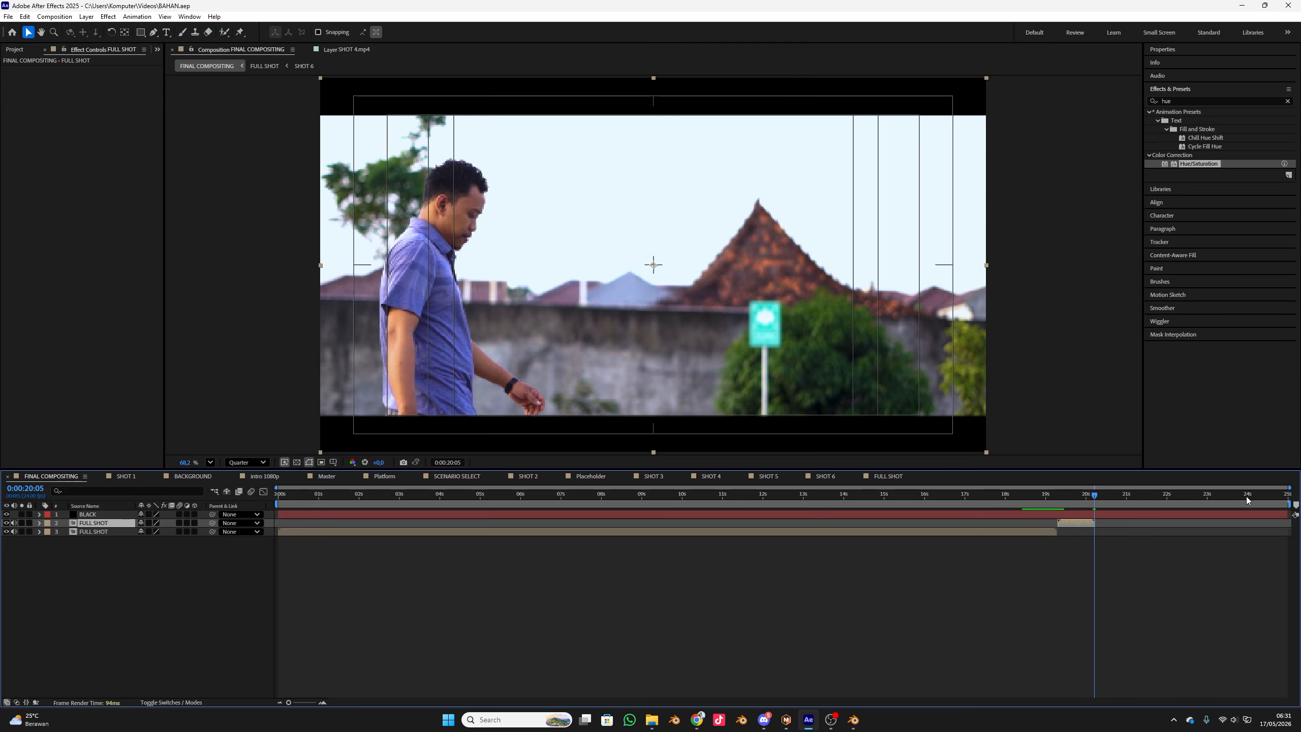
{"action": "left_click_drag", "start_coordinate": [1287, 503], "coordinate": [1126, 506]}
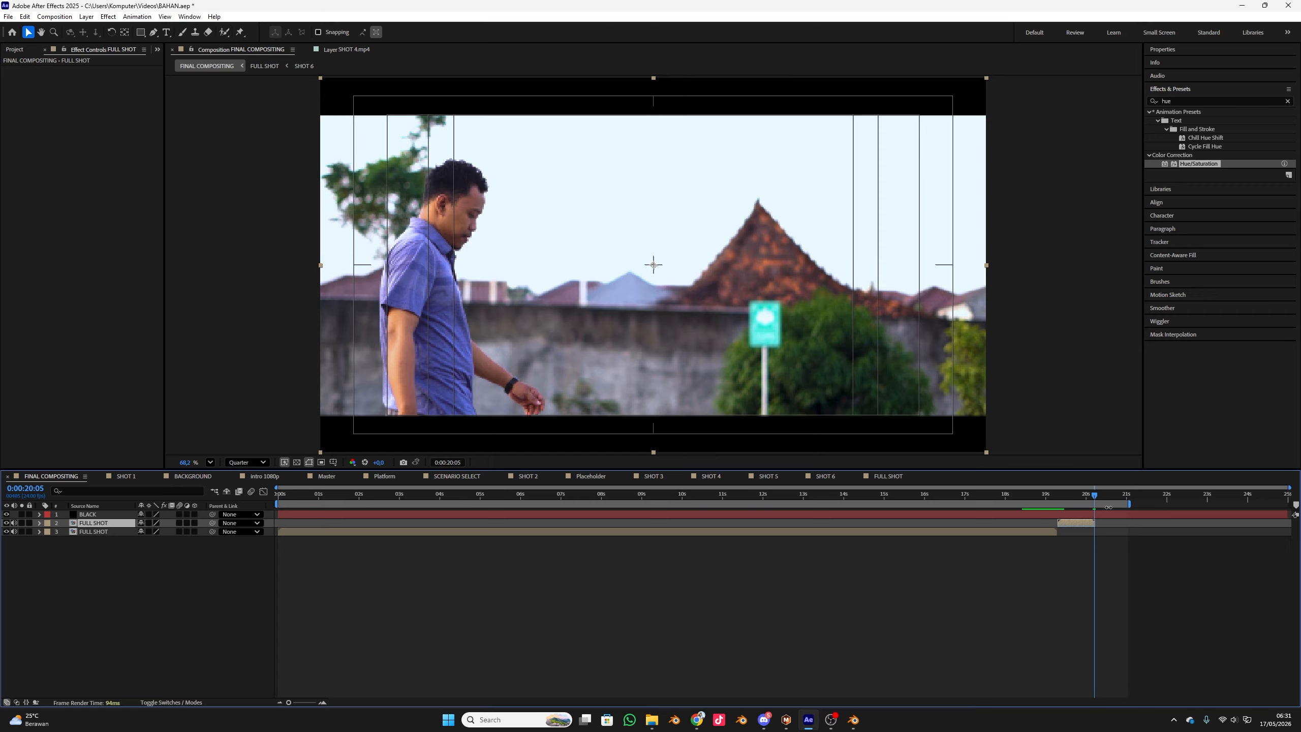
- Lengthen the reversed FULL SHOT copy with Time Stretch and move it to start where the original FULL SHOT ends
{"action": "right_click", "coordinate": [1078, 523]}
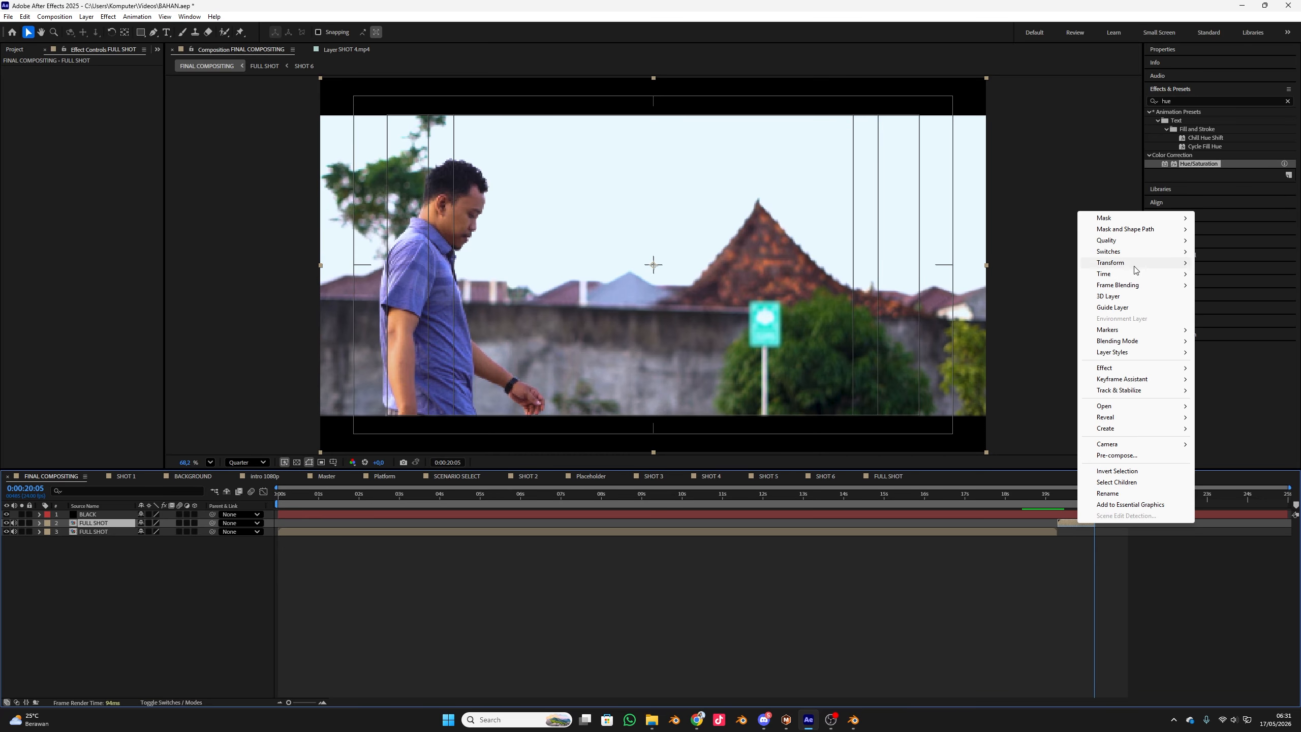
{"action": "mouse_move", "coordinate": [1134, 274]}
{"action": "left_click", "coordinate": [1014, 299]}
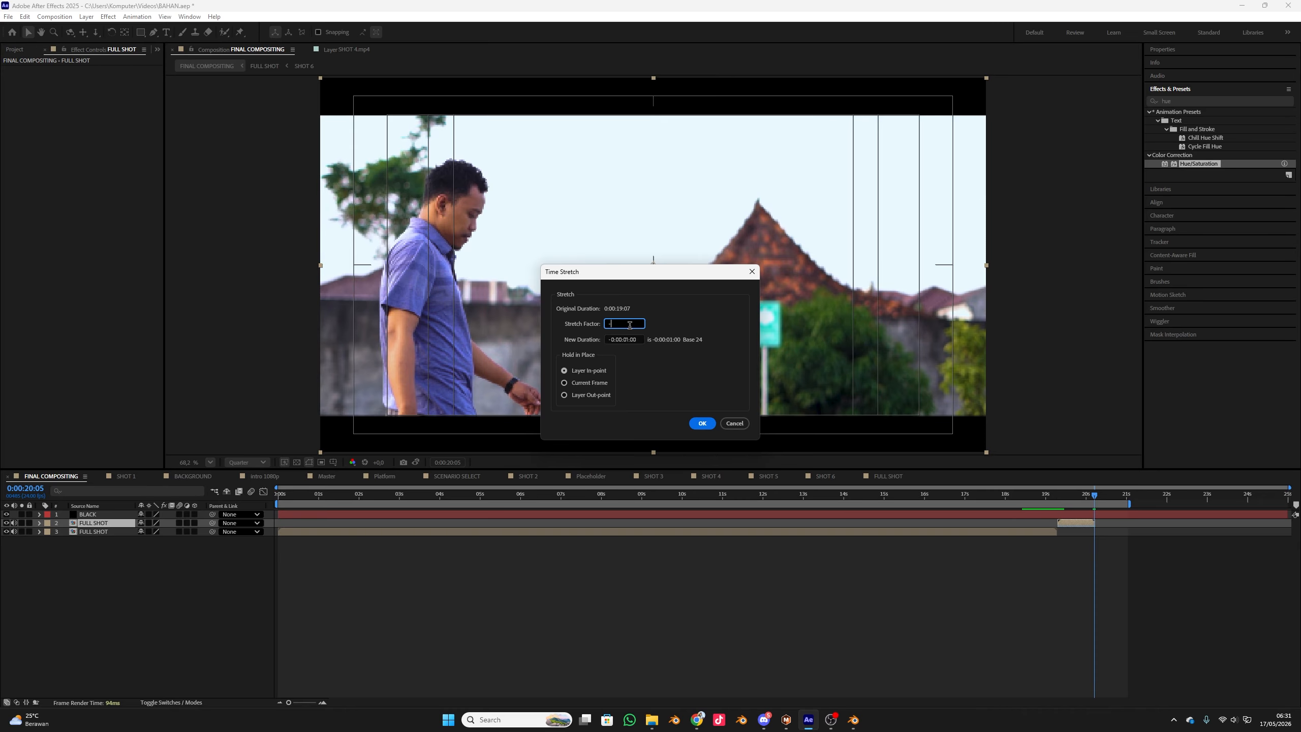
{"action": "key", "text": "Return"}
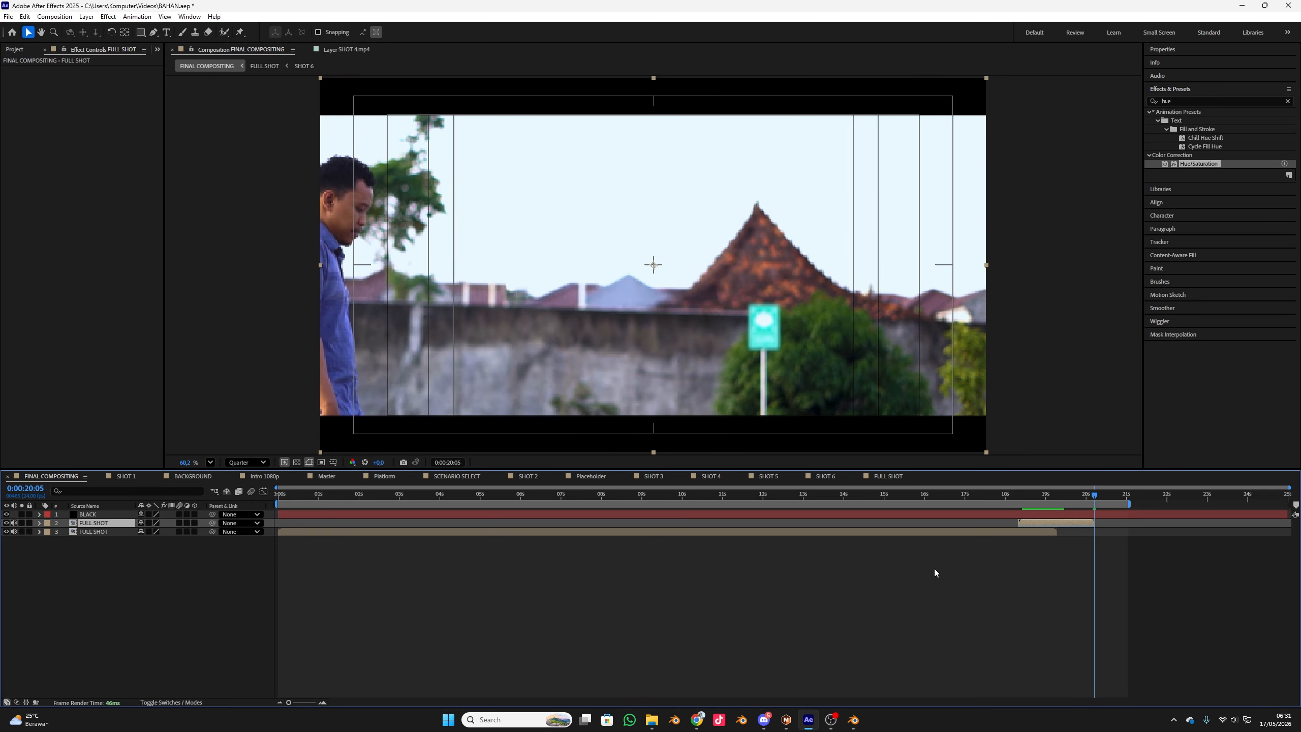
{"action": "left_click_drag", "start_coordinate": [1055, 522], "coordinate": [1094, 523]}
- Set the work area to end with the reversed FULL SHOT copy and trim FINAL COMPOSITING to the work area
{"action": "left_click", "coordinate": [1133, 504]}
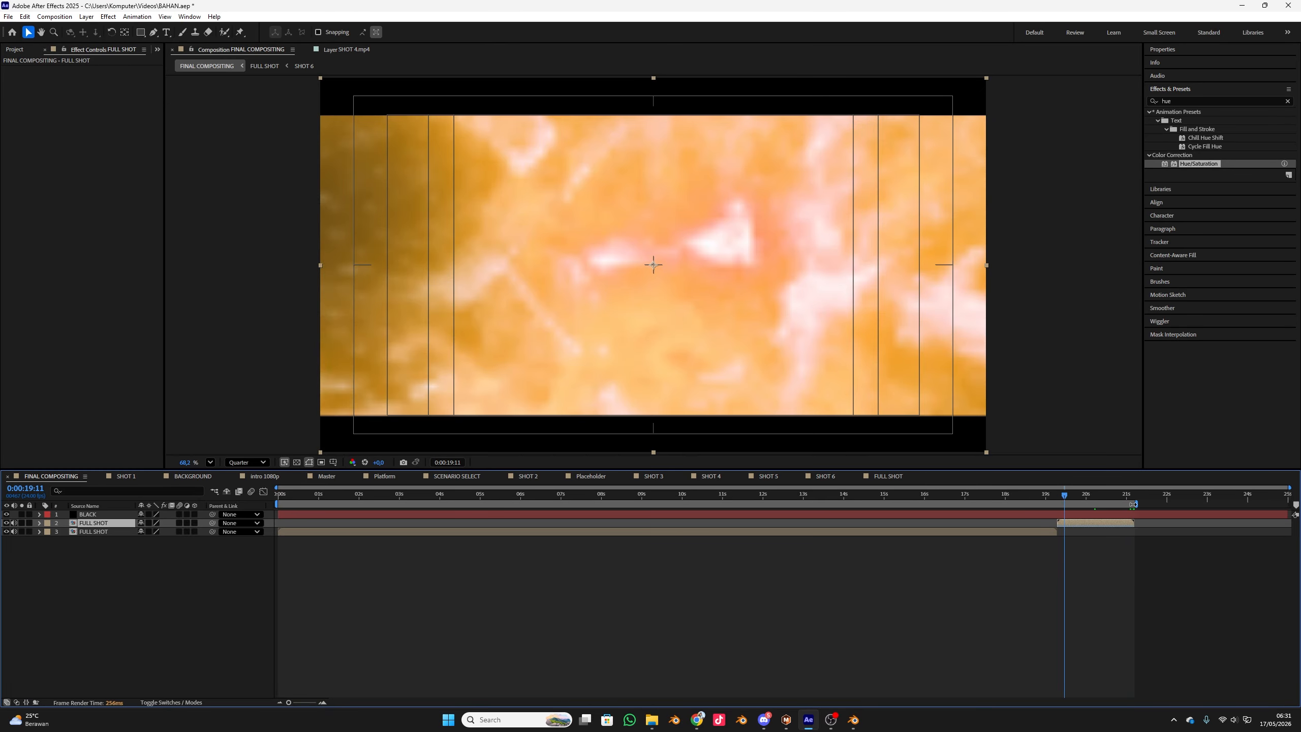
{"action": "mouse_move", "coordinate": [1128, 504]}
{"action": "left_mouse_down"}
{"action": "mouse_move", "coordinate": [1140, 504]}
{"action": "mouse_move", "coordinate": [1074, 504]}
{"action": "mouse_move", "coordinate": [1124, 502]}
{"action": "left_mouse_up"}
{"action": "left_click", "coordinate": [1133, 498]}
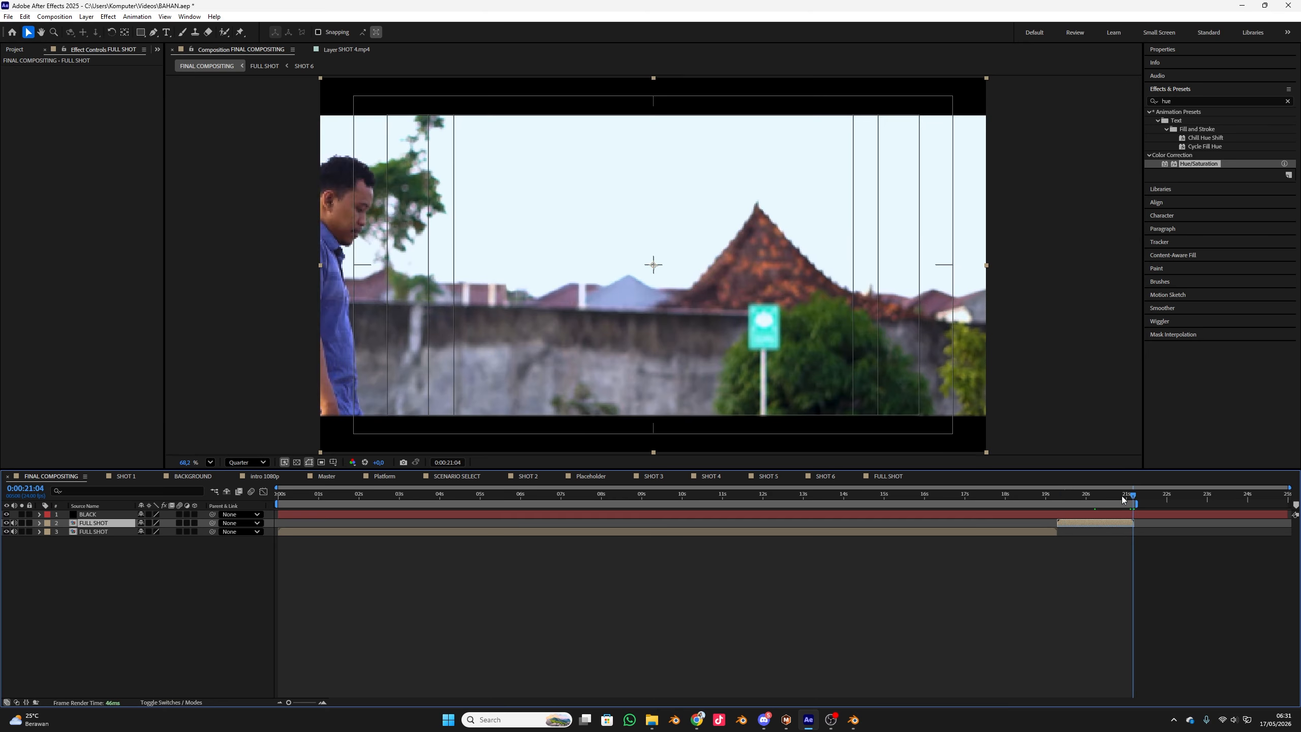
{"action": "right_click", "coordinate": [1116, 503]}
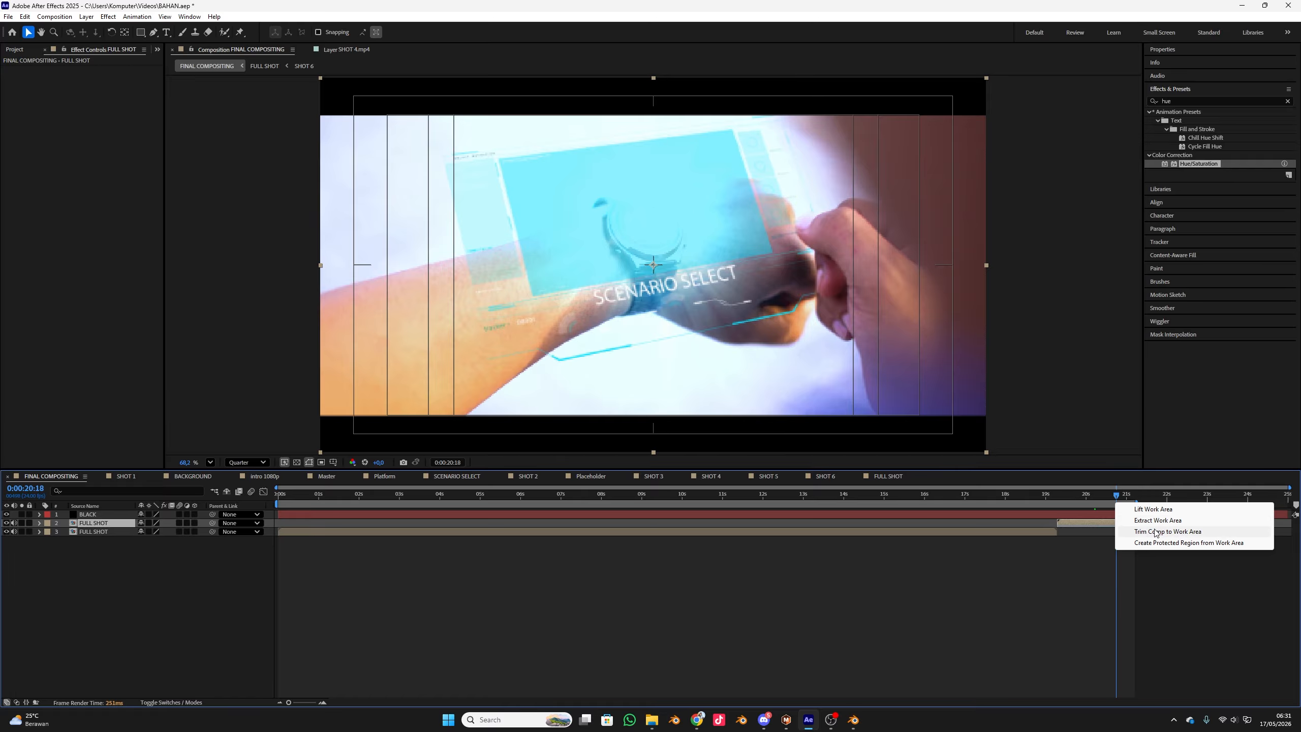
{"action": "left_click", "coordinate": [1155, 532]}
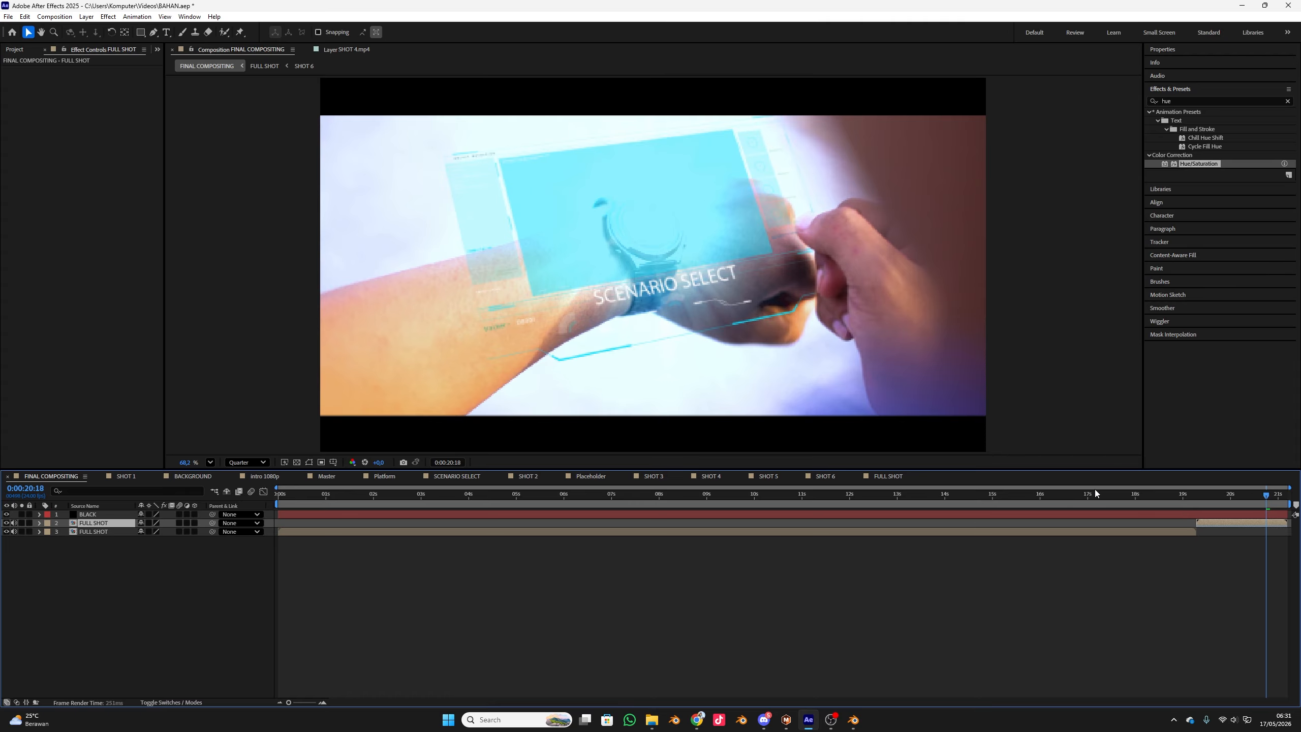
- Preview FINAL COMPOSITING from its start and scrub through the reversed FULL SHOT copy between 0:00:19:09 and 0:00:20:09
{"action": "key", "text": "space"}
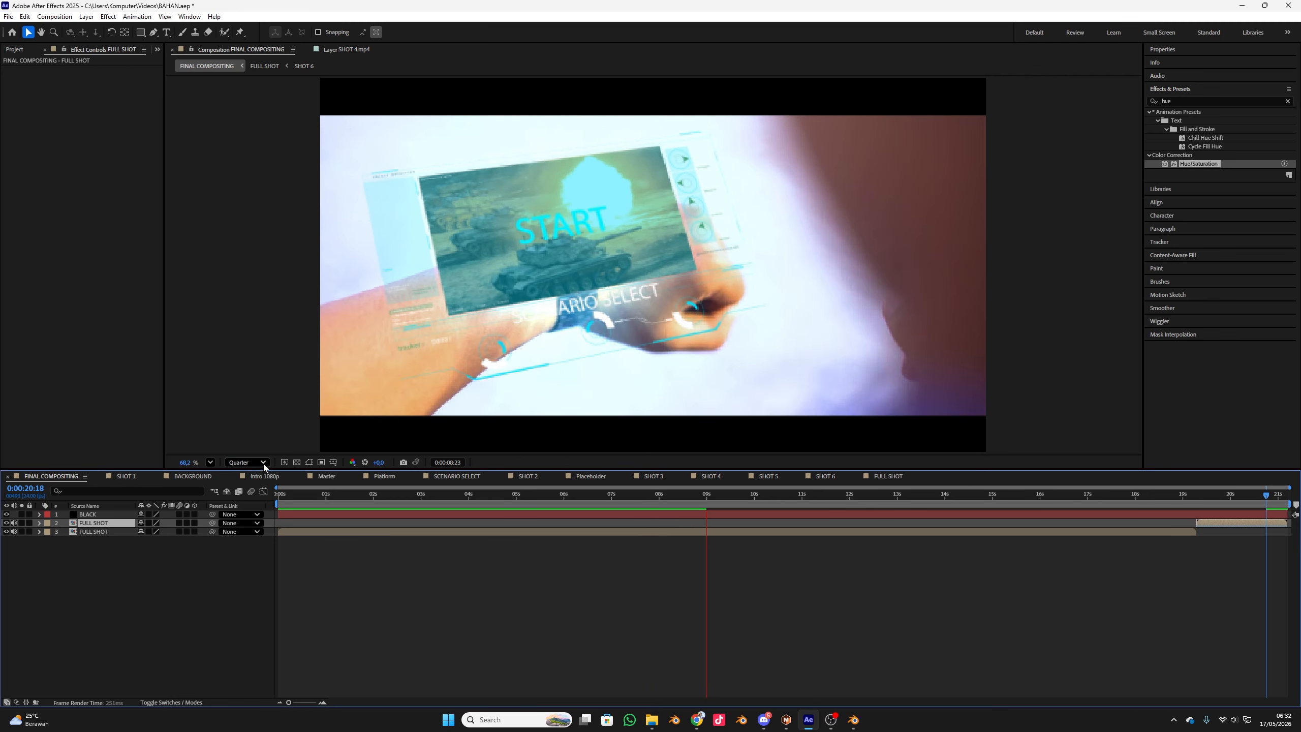
{"action": "left_click_drag", "start_coordinate": [715, 497], "coordinate": [1235, 524]}
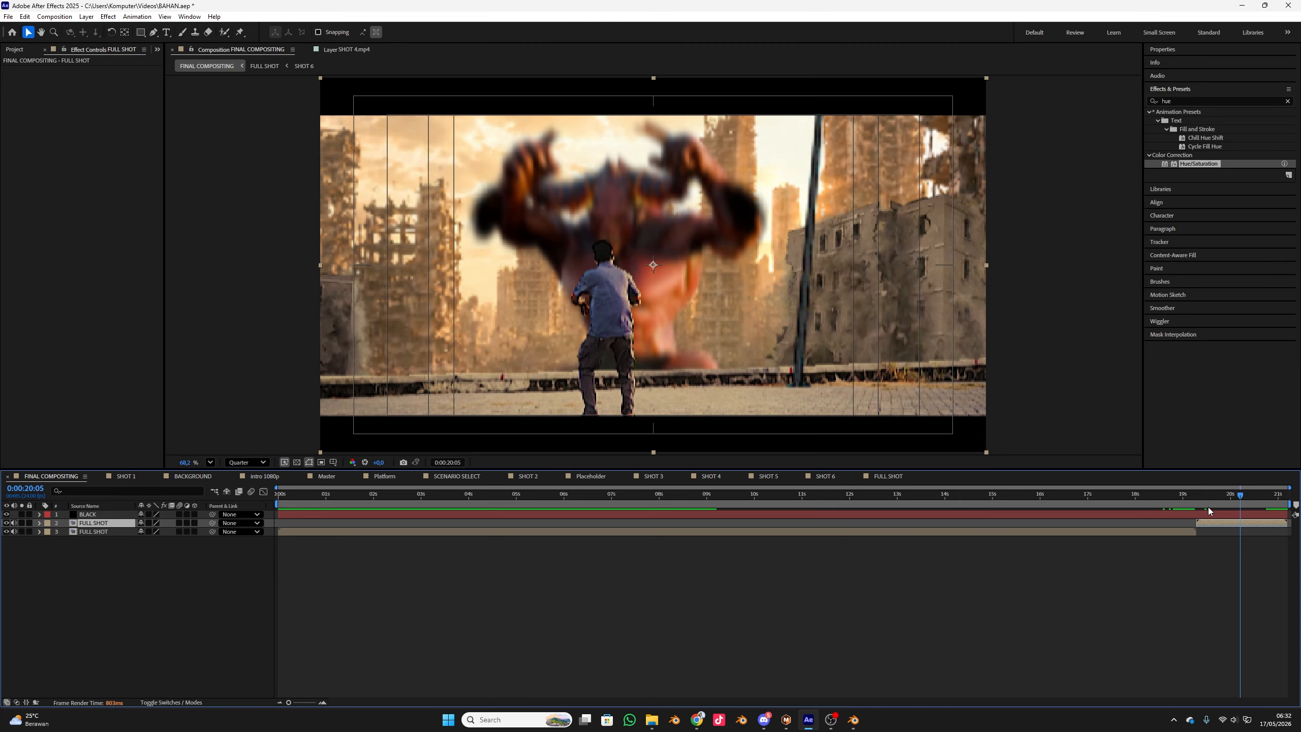
{"action": "left_click", "coordinate": [1201, 505]}
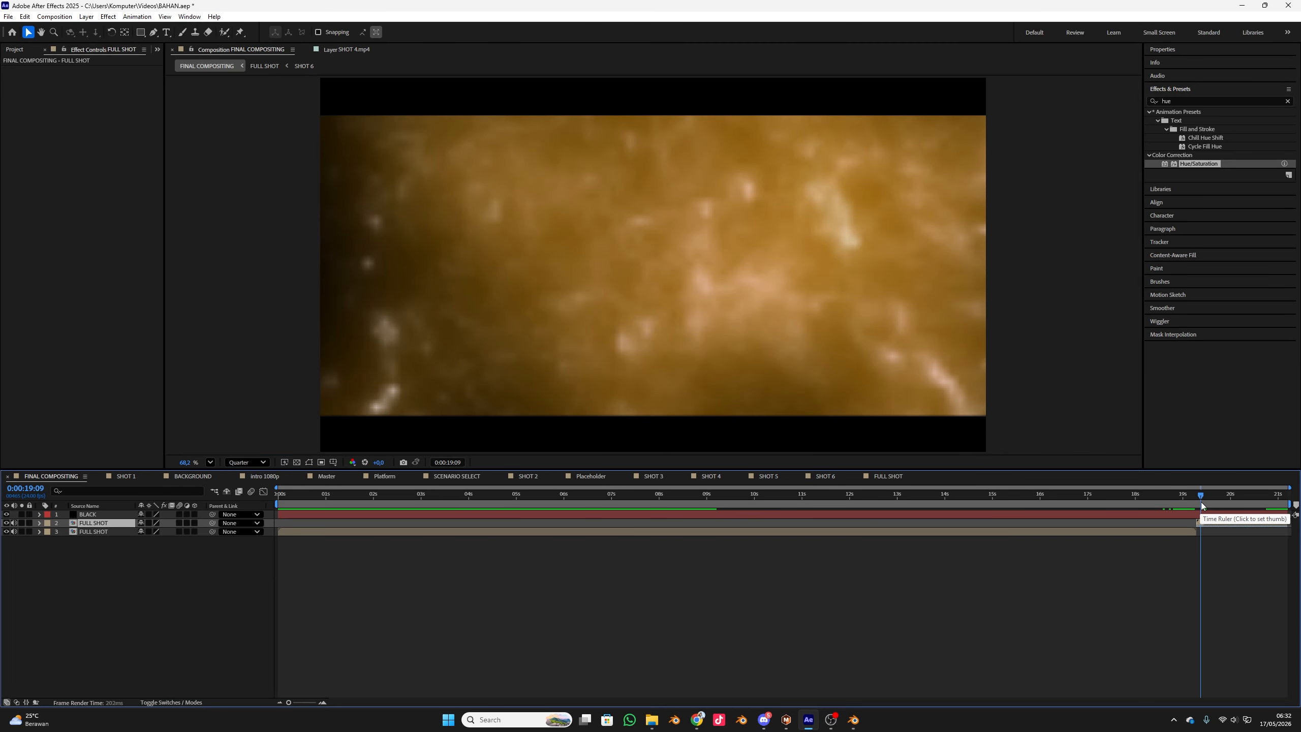
{"action": "left_click_drag", "start_coordinate": [1201, 504], "coordinate": [1245, 530]}
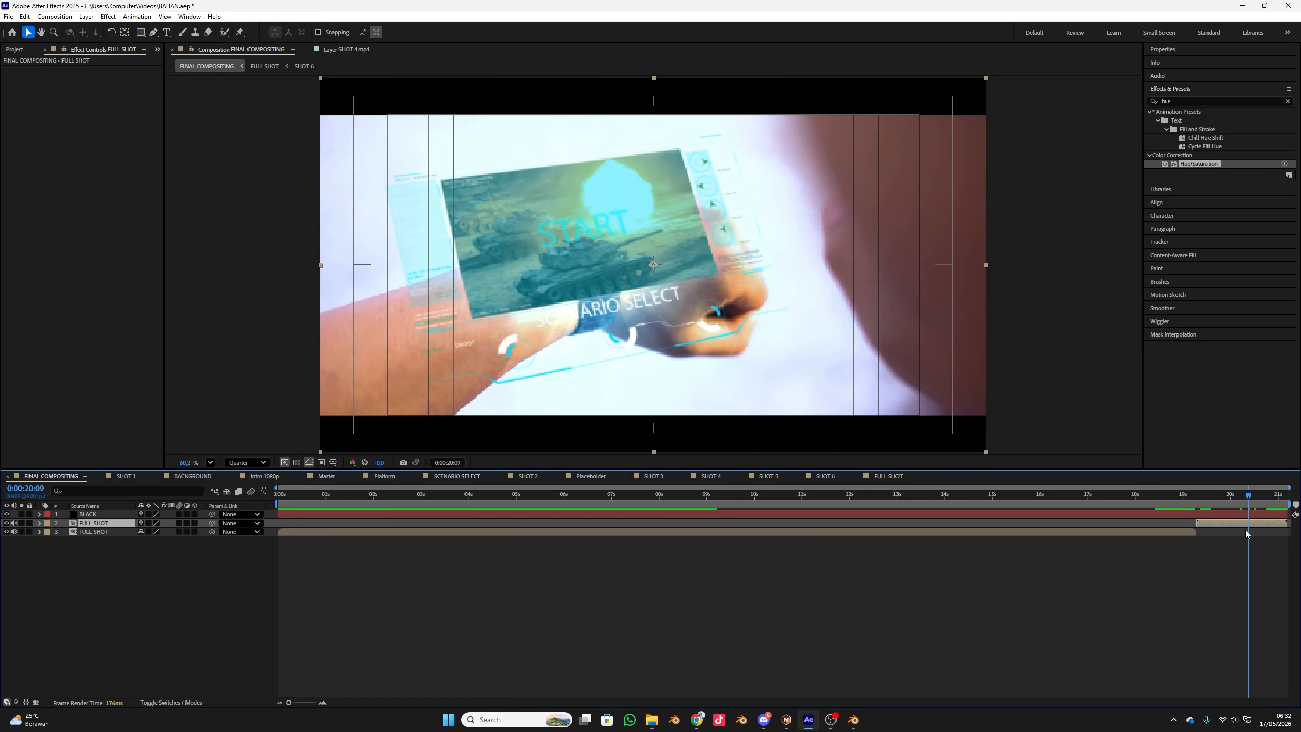
{"action": "left_click", "coordinate": [1128, 600]}
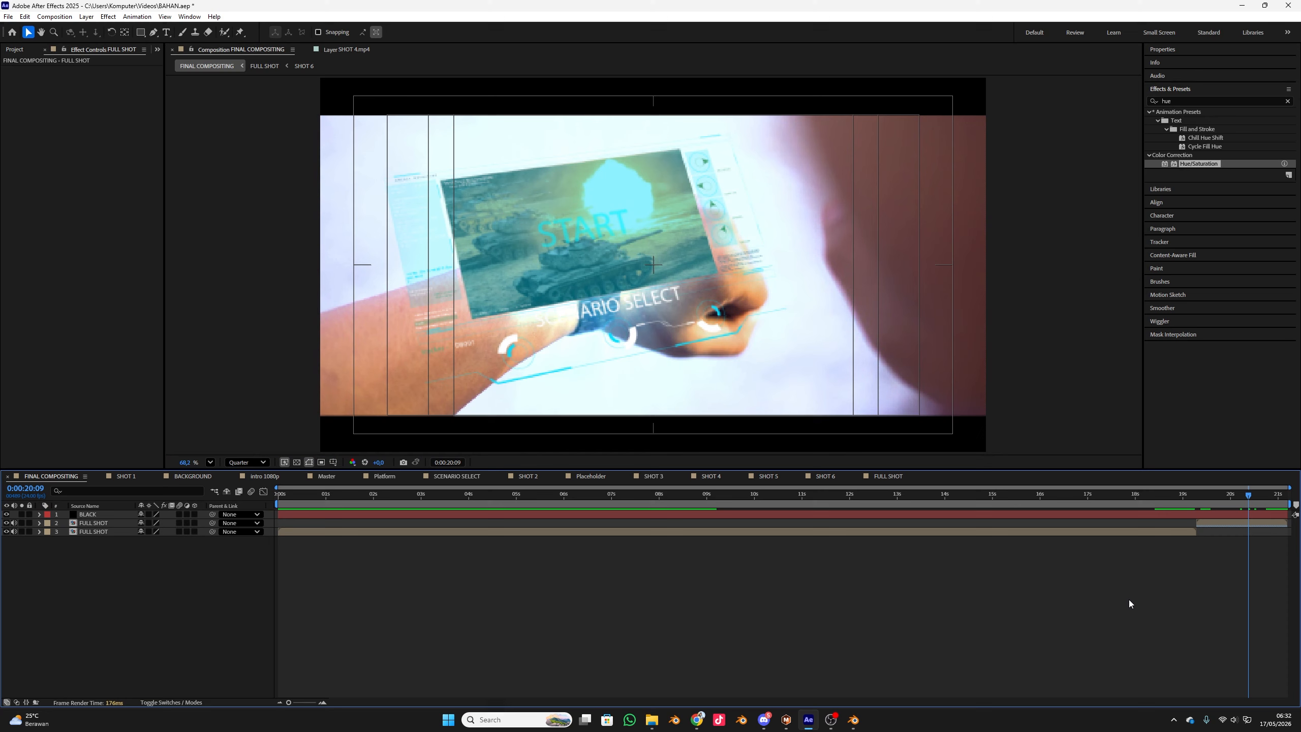
- Search the effects for "glit" with the reversed FULL SHOT copy selected, and clear the search
{"action": "left_click", "coordinate": [1228, 524]}
{"action": "left_click", "coordinate": [1179, 102]}
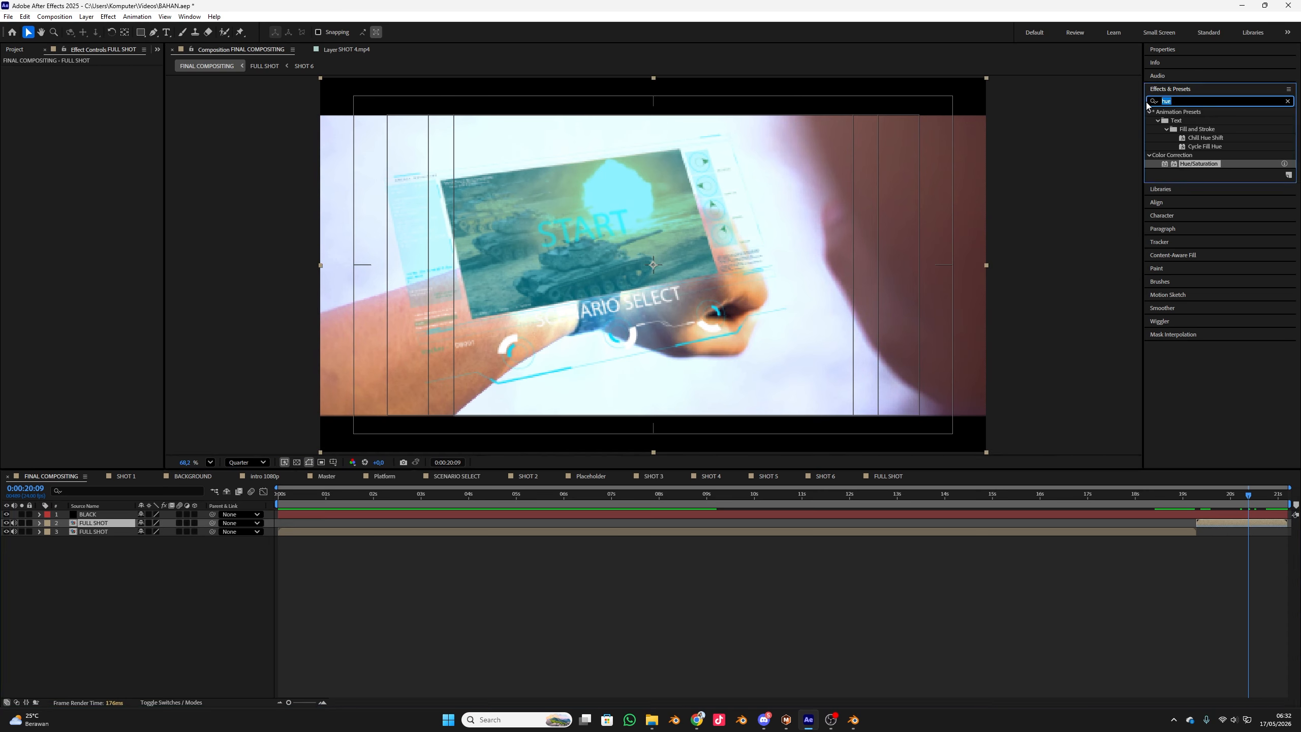
{"action": "key", "text": "BackSpace"}
{"action": "type", "text": "g"}
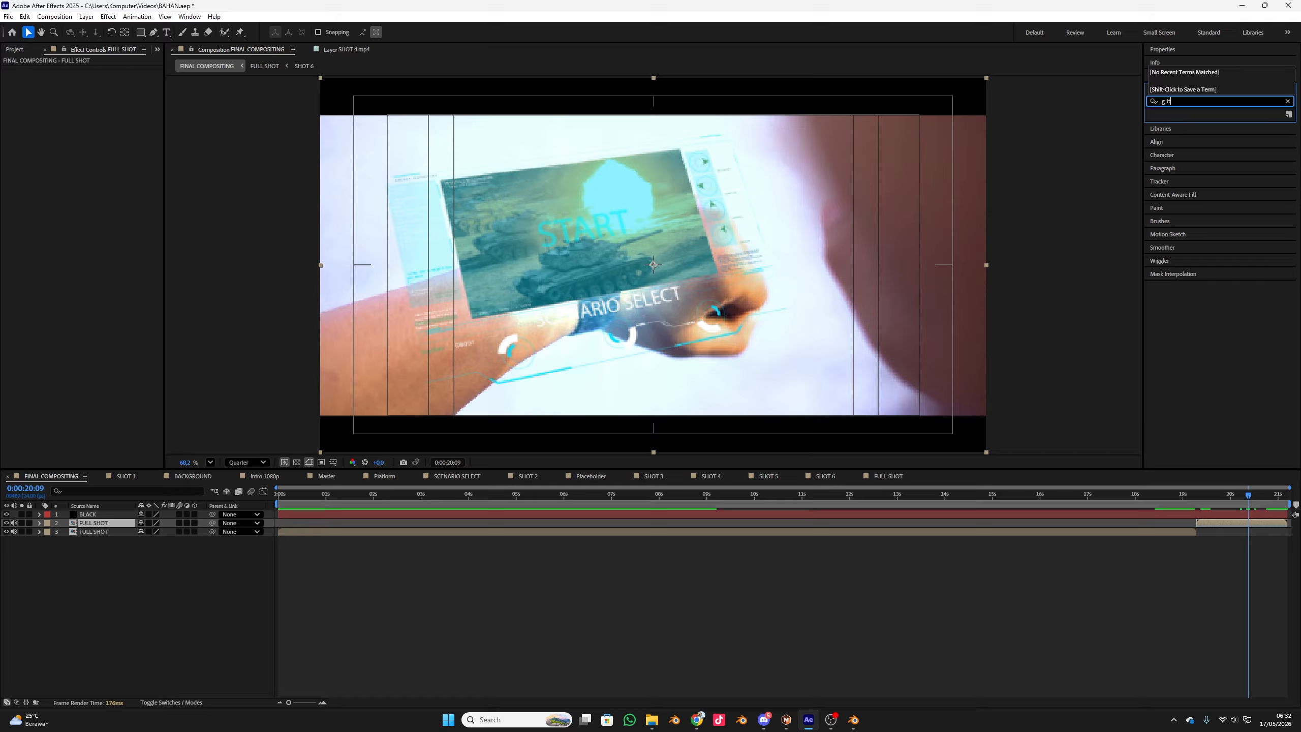
{"action": "type", "text": "lit"}
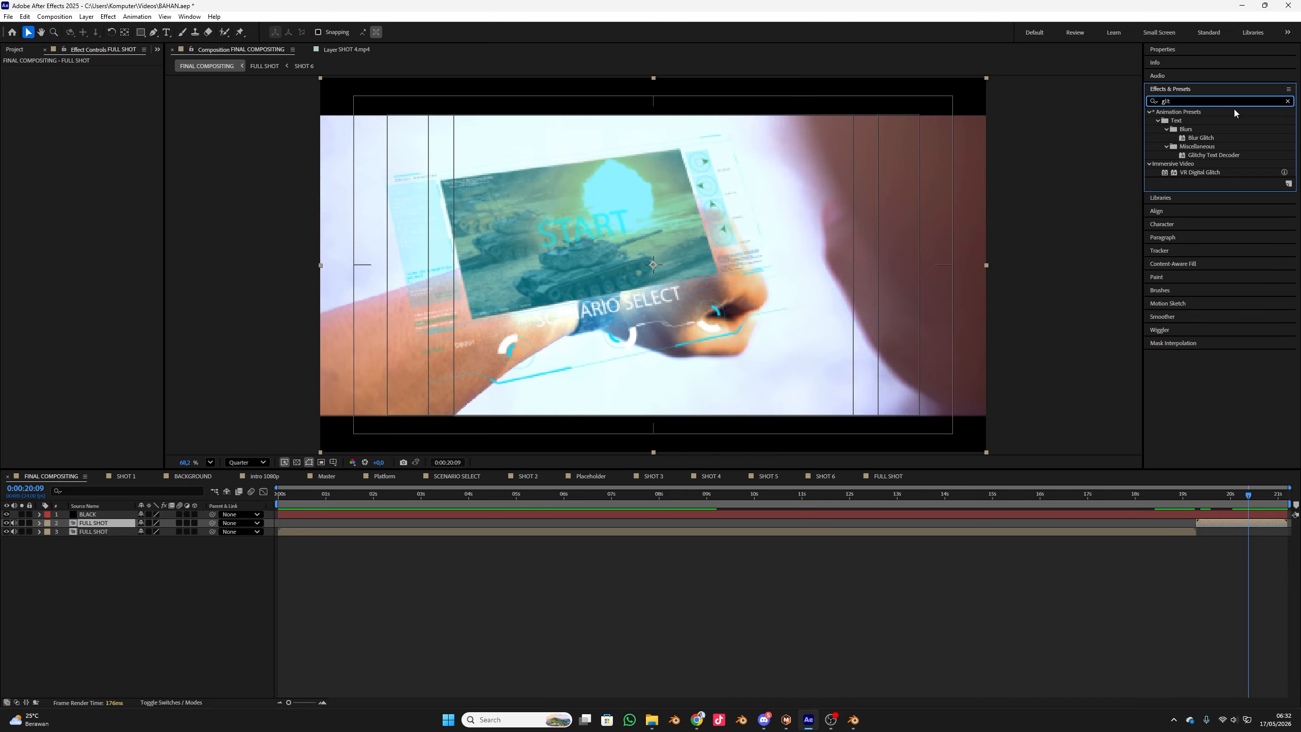
{"action": "left_click", "coordinate": [1288, 103]}
- Save the project with the playhead at 0:00:20:17 and set the composition's preview resolution to Auto
{"action": "left_click_drag", "start_coordinate": [1184, 494], "coordinate": [1264, 544]}
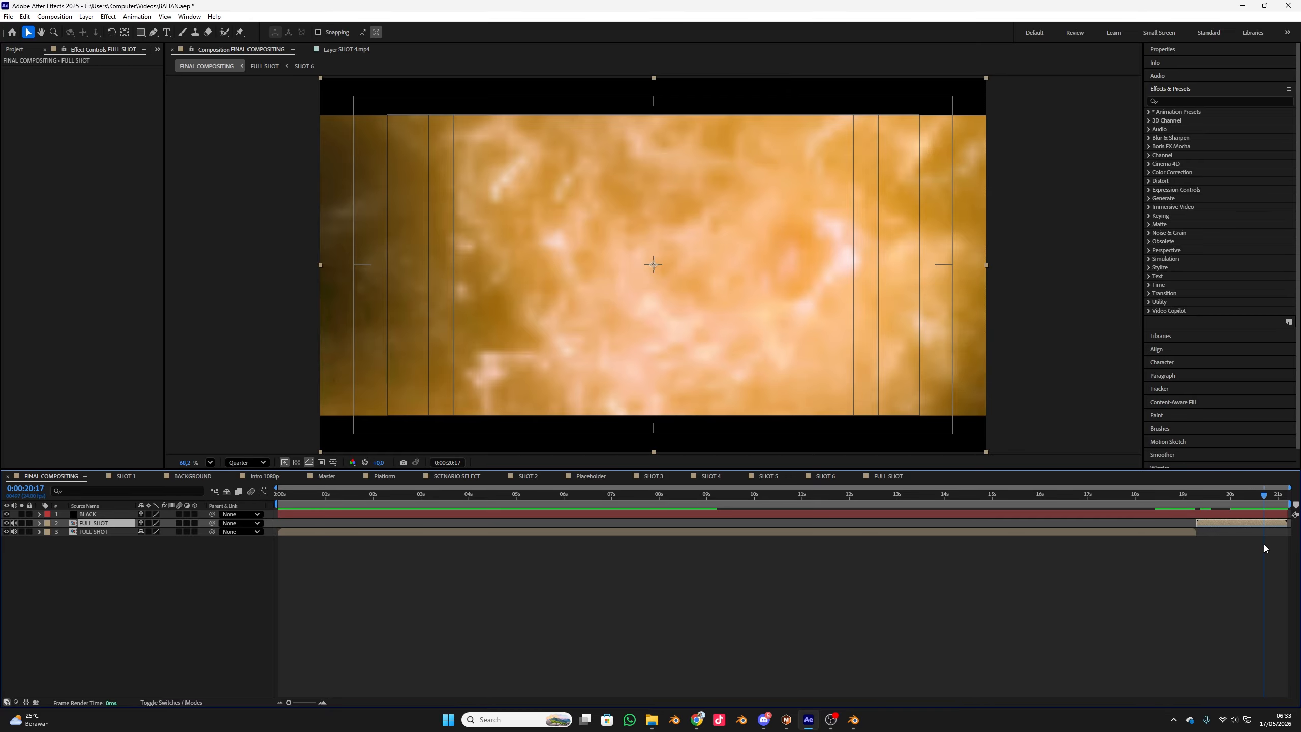
{"action": "left_click", "coordinate": [216, 602]}
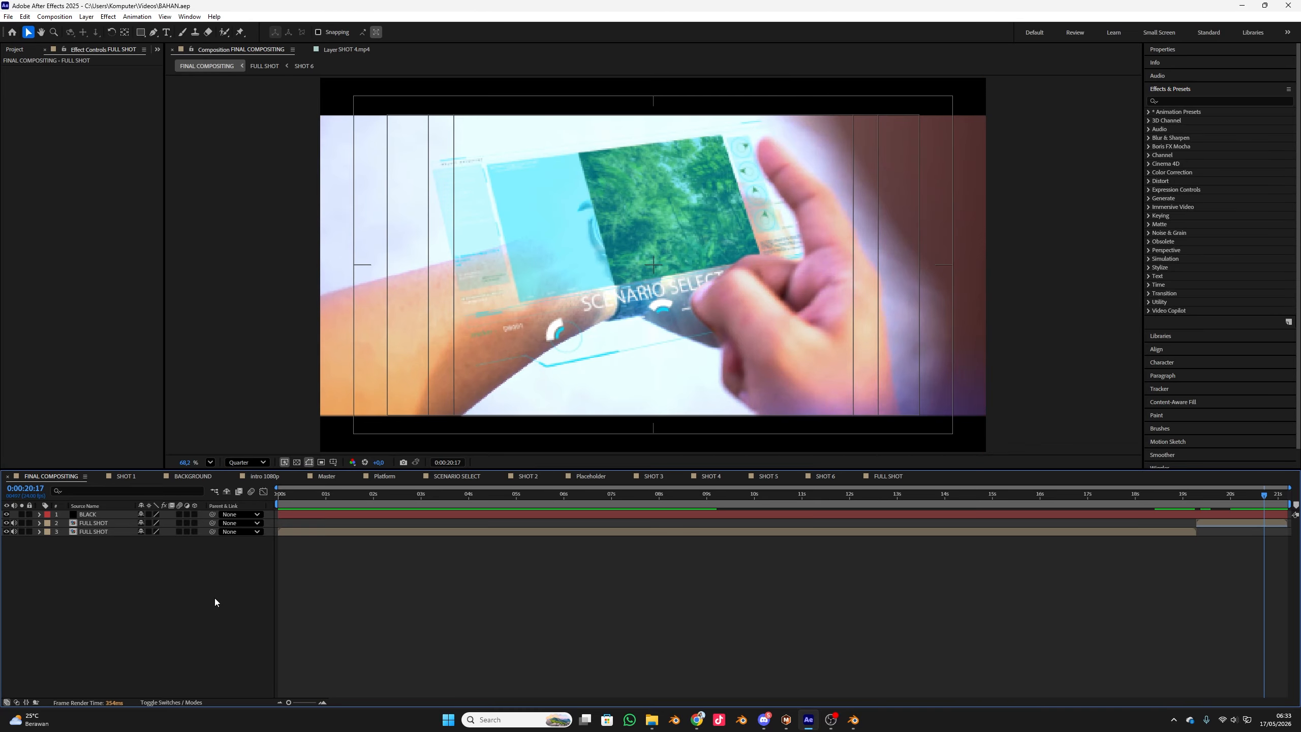
{"action": "left_click", "coordinate": [250, 462]}
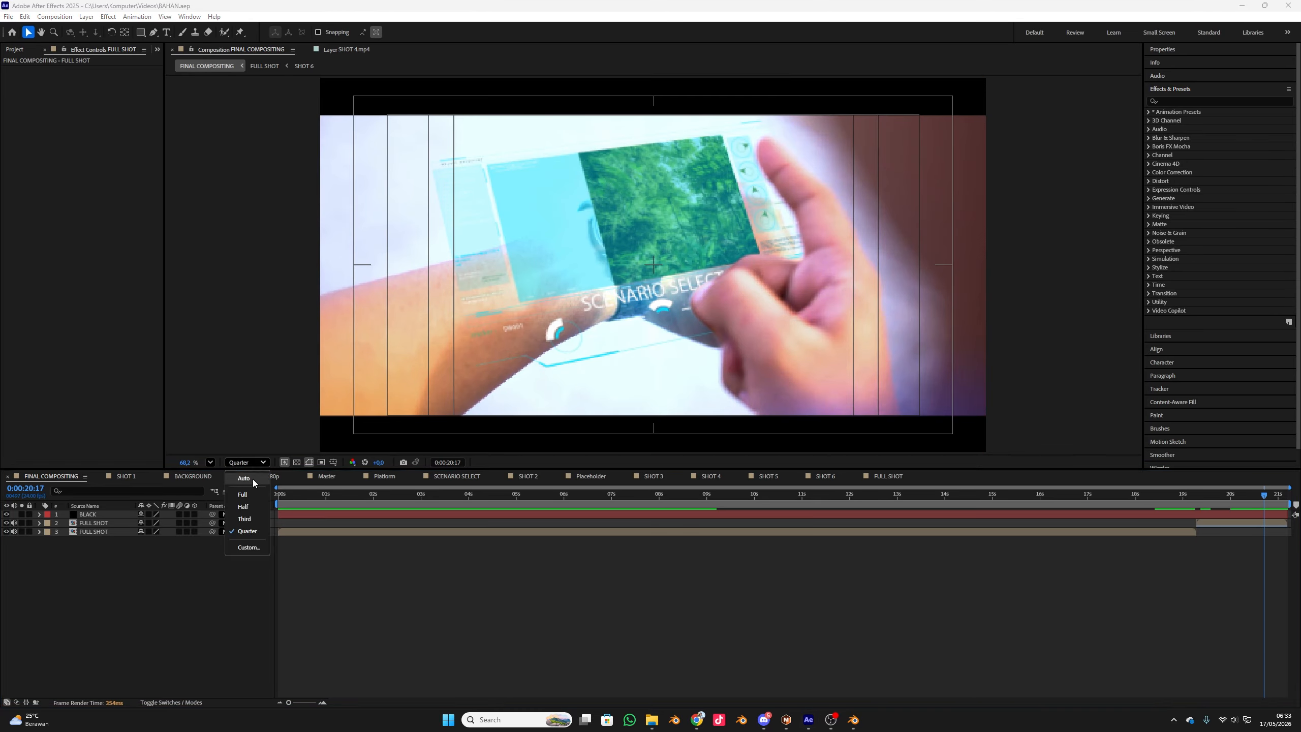
{"action": "left_click", "coordinate": [253, 480]}
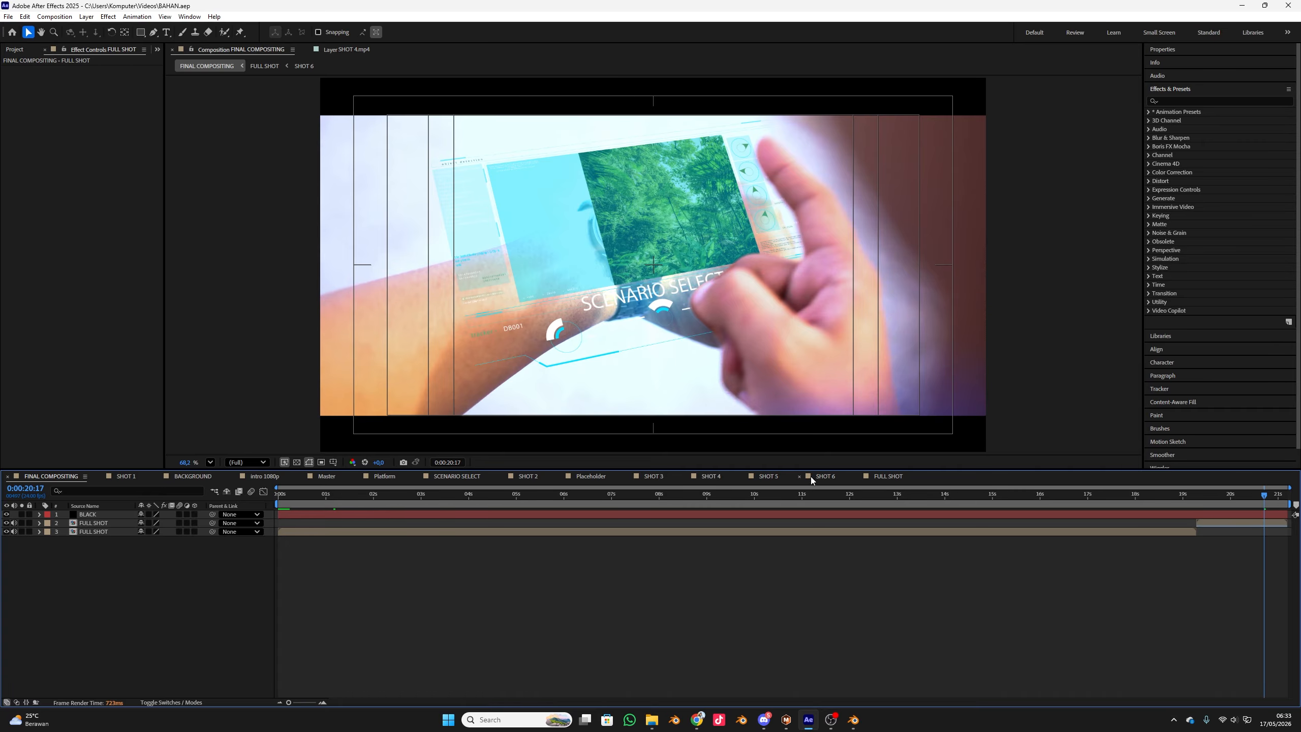
- In the FULL SHOT composition, hide the SHOT 1.mp4 layer and show the SHOT 1 layer around 0:00:02:03
{"action": "left_click", "coordinate": [880, 478]}
{"action": "mouse_move", "coordinate": [473, 494]}
{"action": "left_mouse_down"}
{"action": "mouse_move", "coordinate": [383, 499]}
{"action": "mouse_move", "coordinate": [464, 493]}
{"action": "left_mouse_up"}
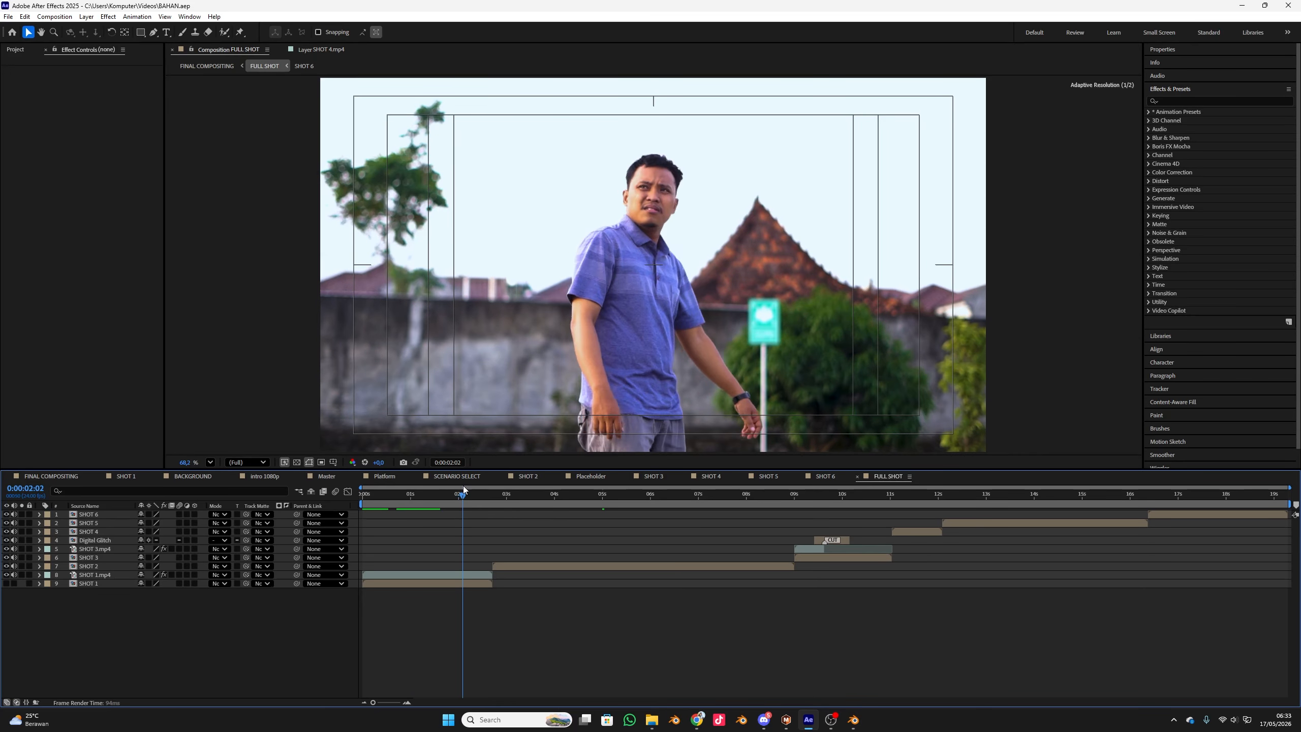
{"action": "left_click", "coordinate": [6, 574]}
{"action": "left_click", "coordinate": [6, 583]}
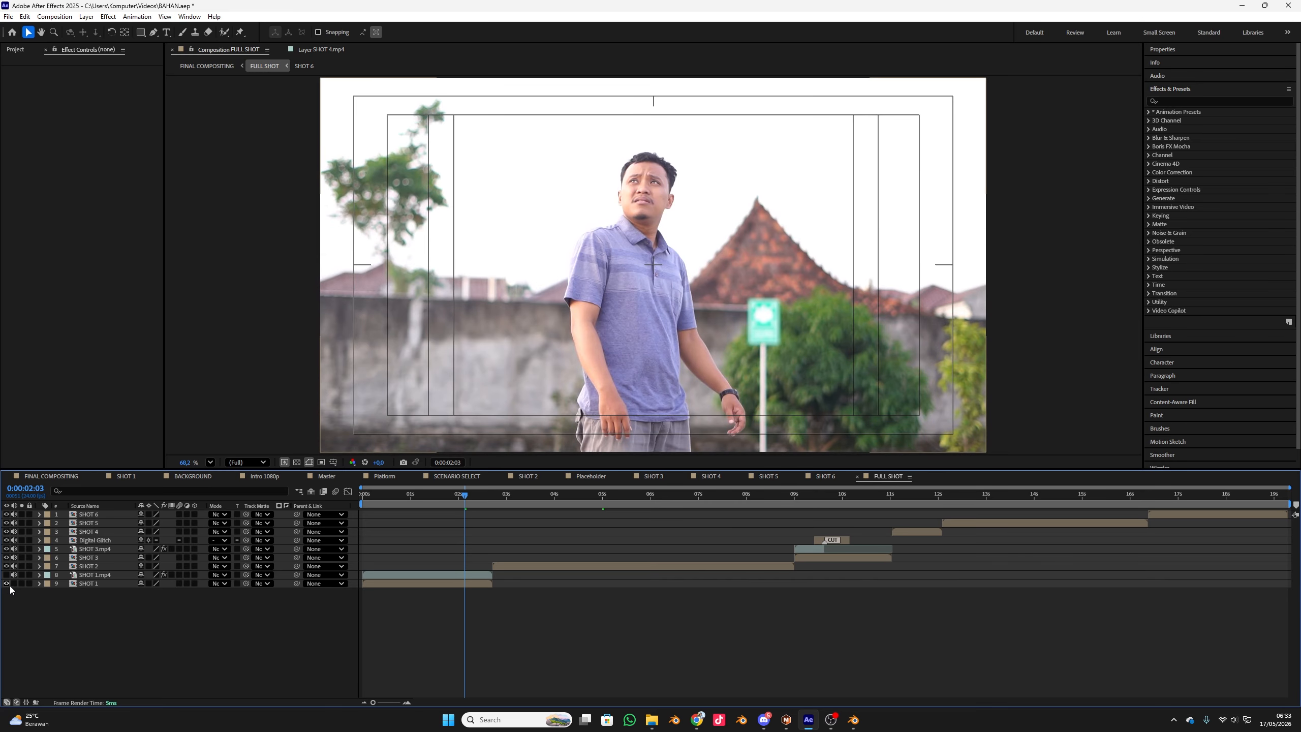
- Open the SHOT 1 composition from FULL SHOT at 0:00:00:22 and show its hidden ancient, building, destroyed and ruined background layers
{"action": "left_click", "coordinate": [439, 499]}
{"action": "double_click", "coordinate": [90, 583]}
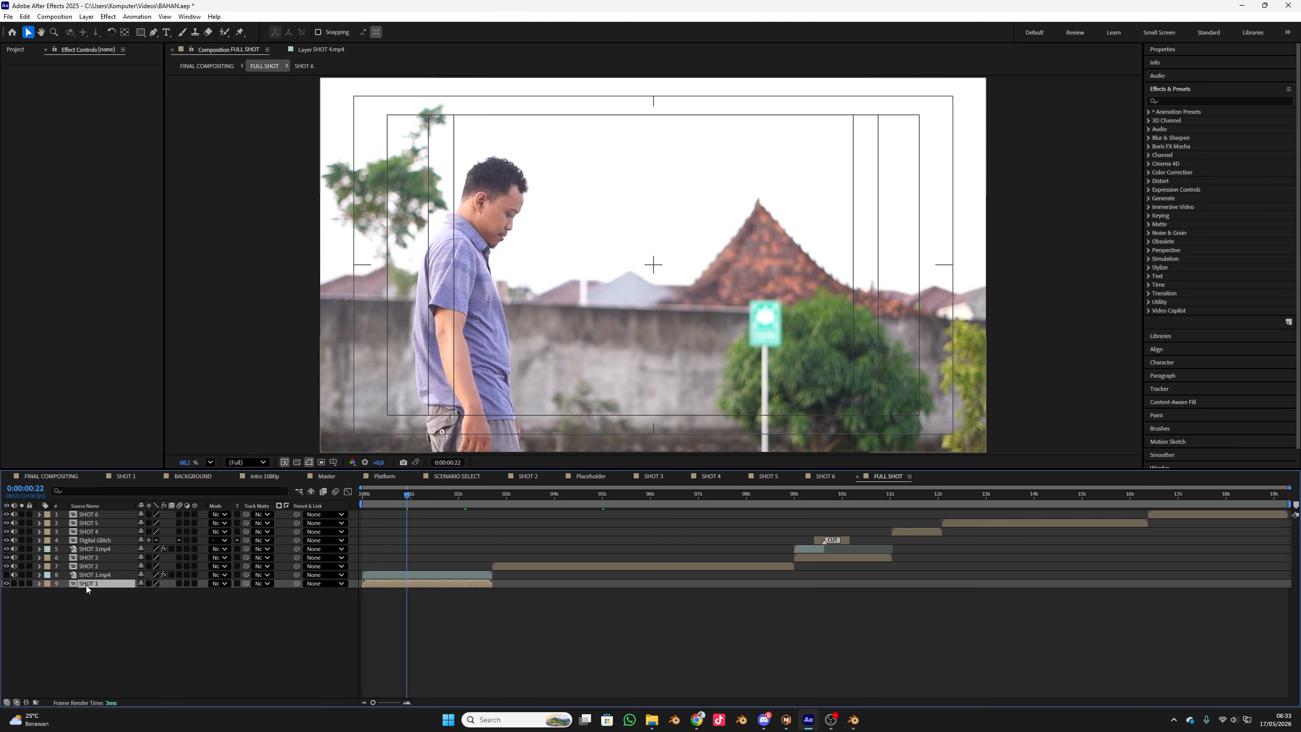
{"action": "scroll", "coordinate": [23, 608], "scroll_direction": "down", "scroll_amount": 3}
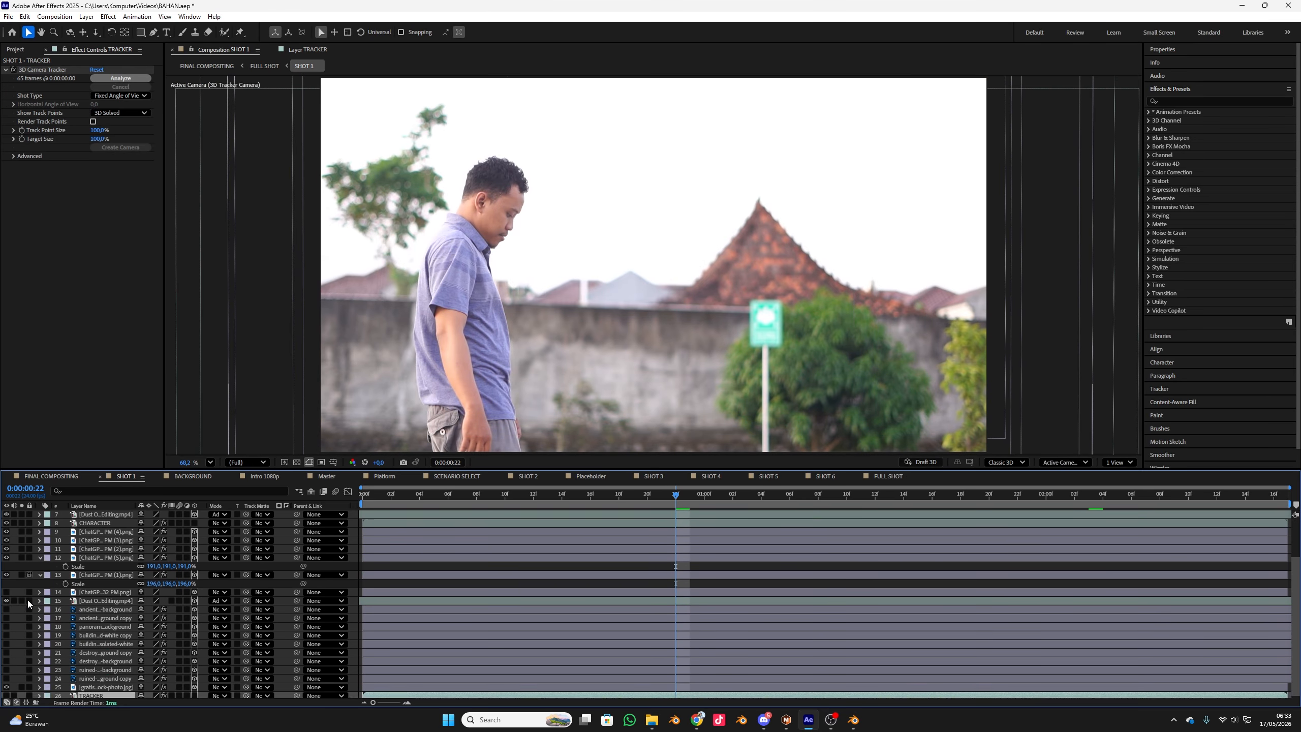
{"action": "left_click_drag", "start_coordinate": [7, 607], "coordinate": [9, 634]}
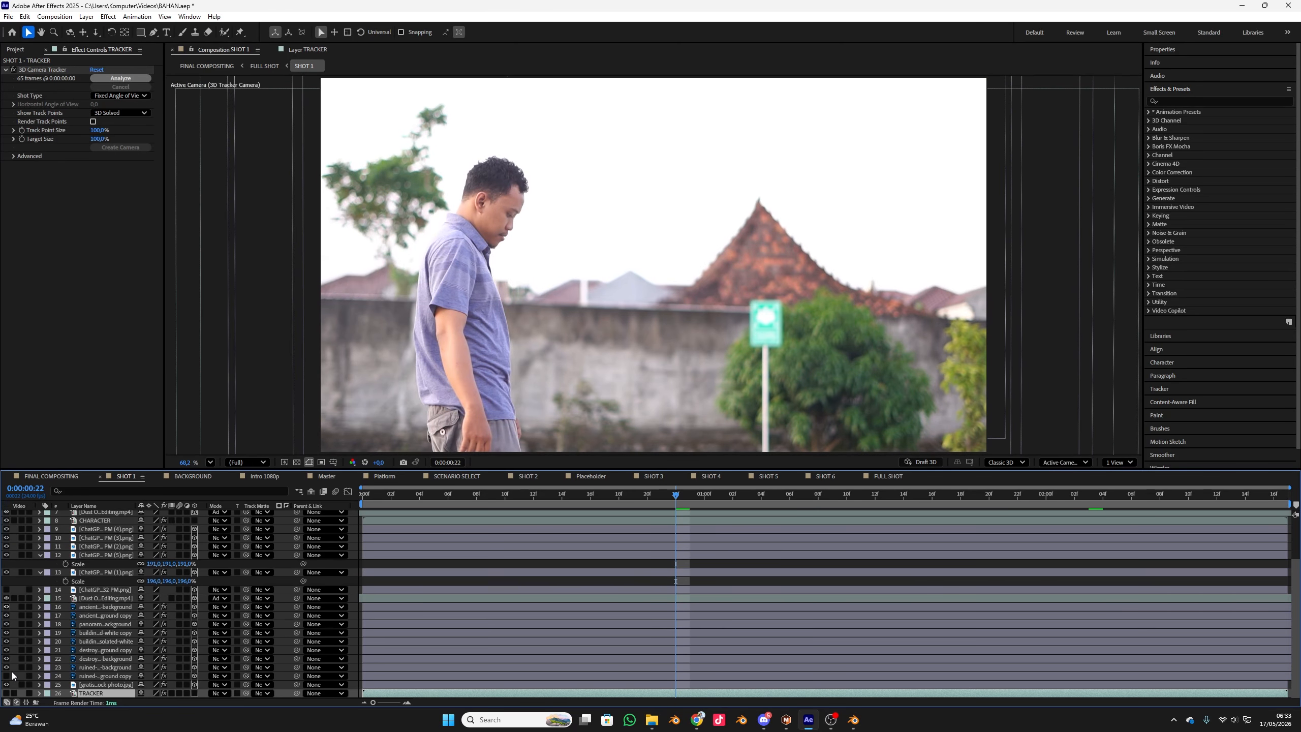
- Hide the CHARACTER 2 layer in SHOT 1 and select the CHARACTER layer to check the composite
{"action": "scroll", "coordinate": [35, 529], "scroll_direction": "up", "scroll_amount": 3}
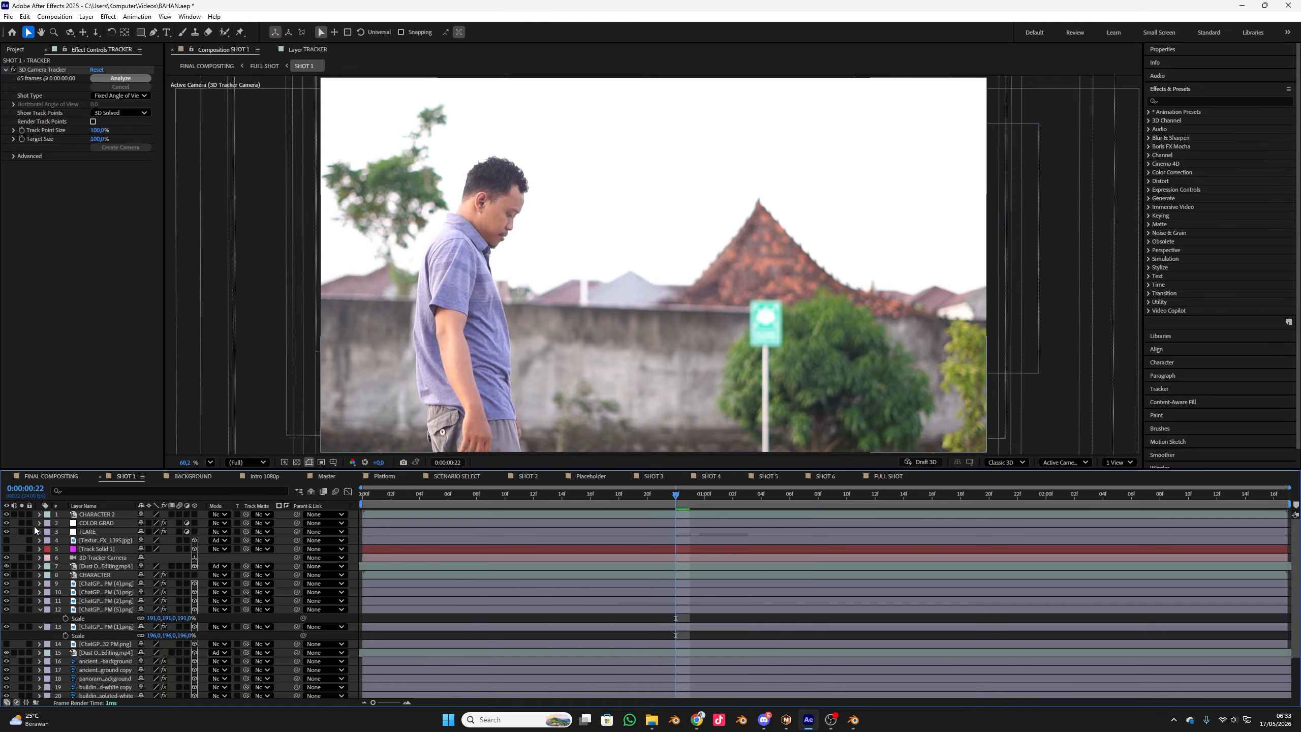
{"action": "left_click", "coordinate": [111, 515]}
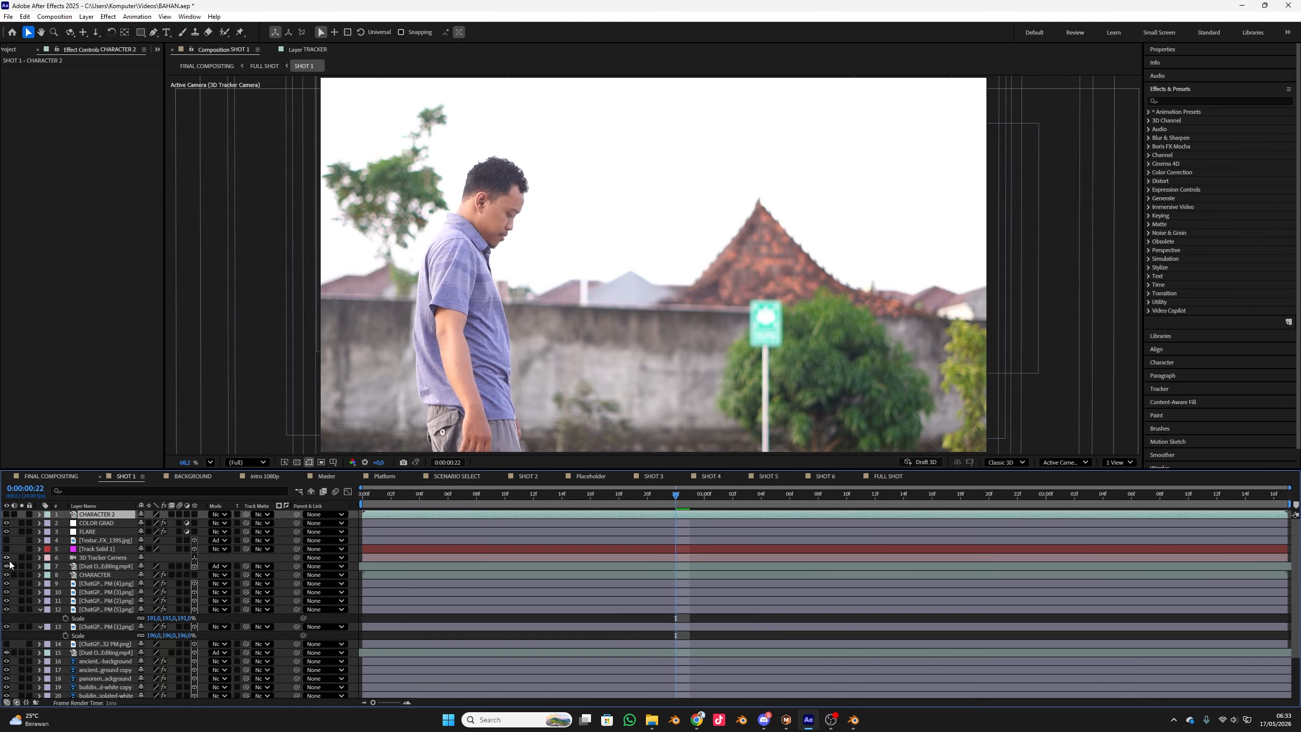
{"action": "left_click", "coordinate": [101, 575]}
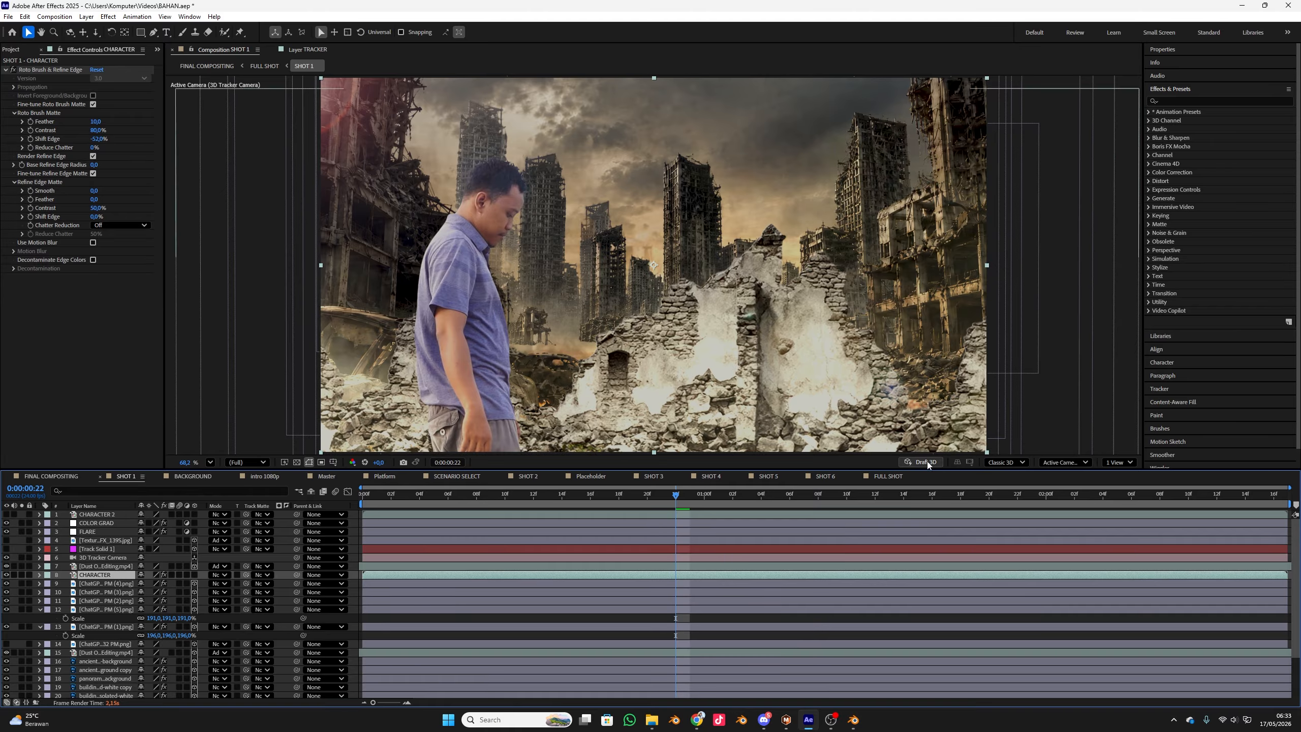
- Return to the FULL SHOT composition, hide the SHOT 1 layer and show the SHOT 1.mp4 layer
{"action": "left_click", "coordinate": [891, 477]}
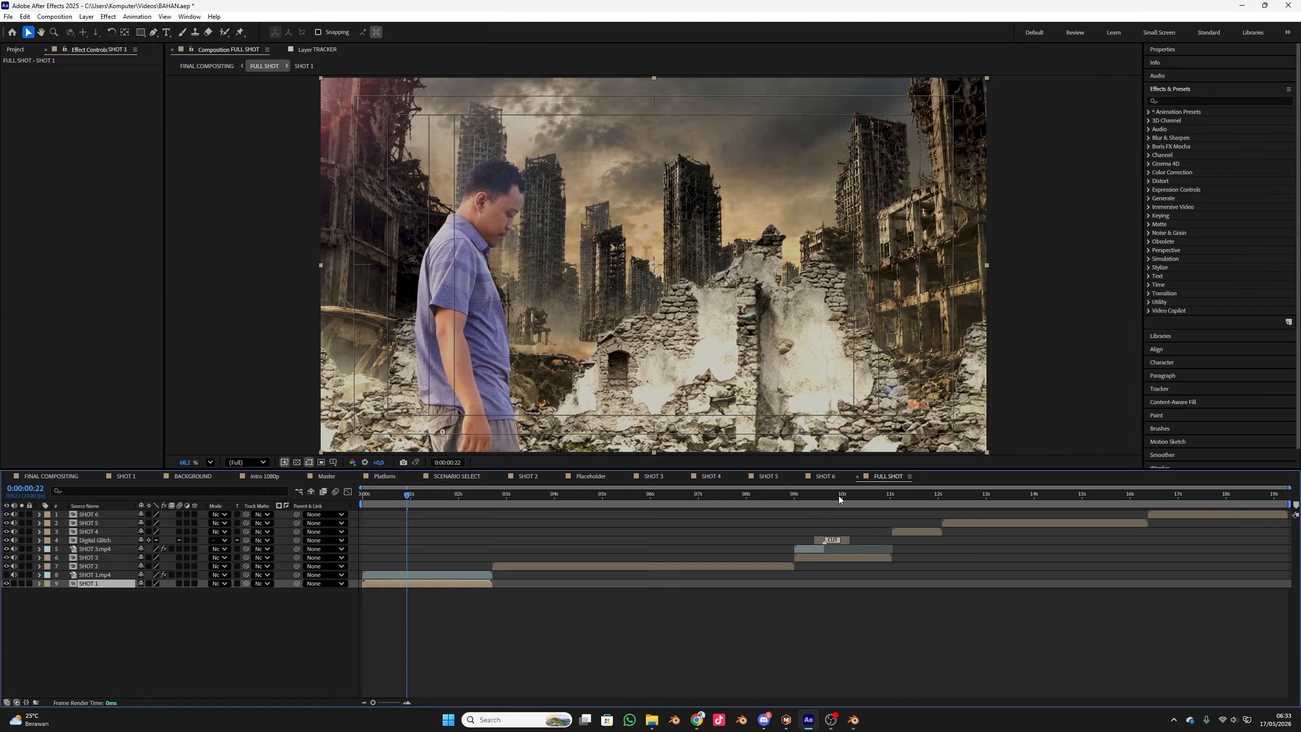
{"action": "left_click", "coordinate": [6, 583]}
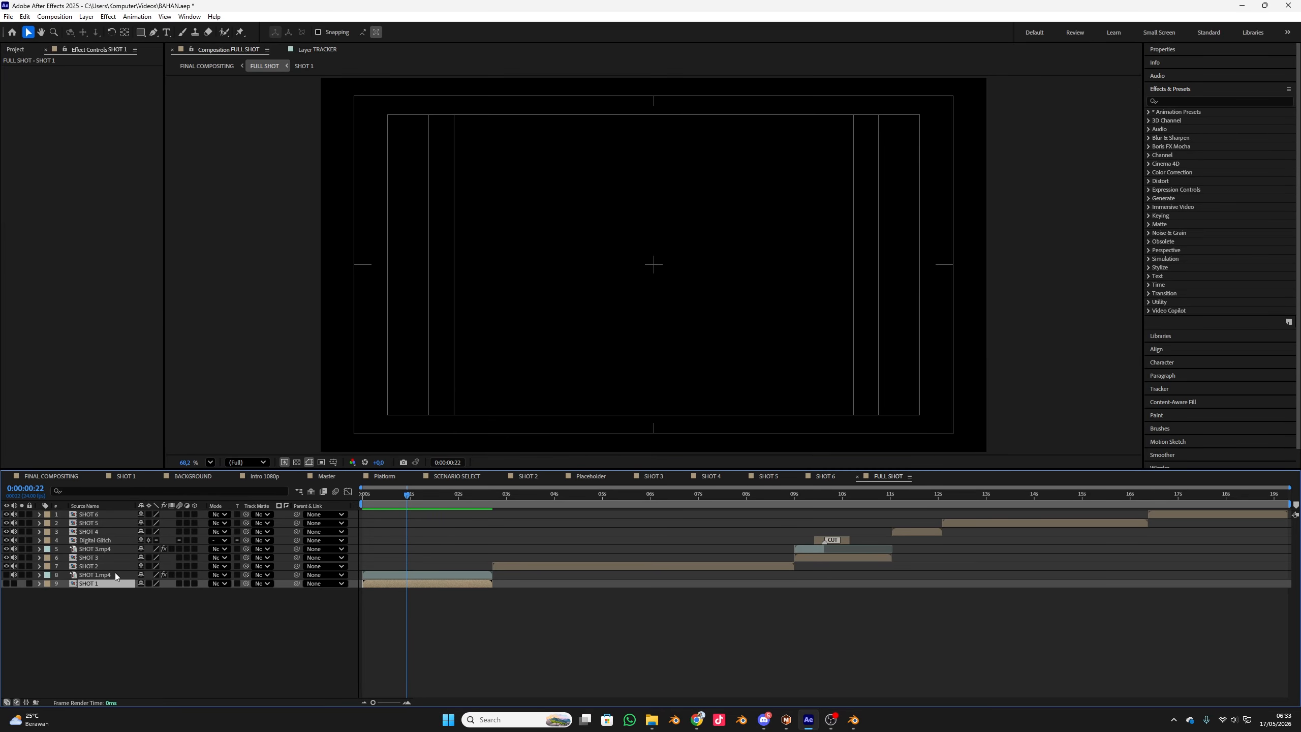
{"action": "left_click", "coordinate": [116, 574]}
{"action": "left_click", "coordinate": [10, 574]}
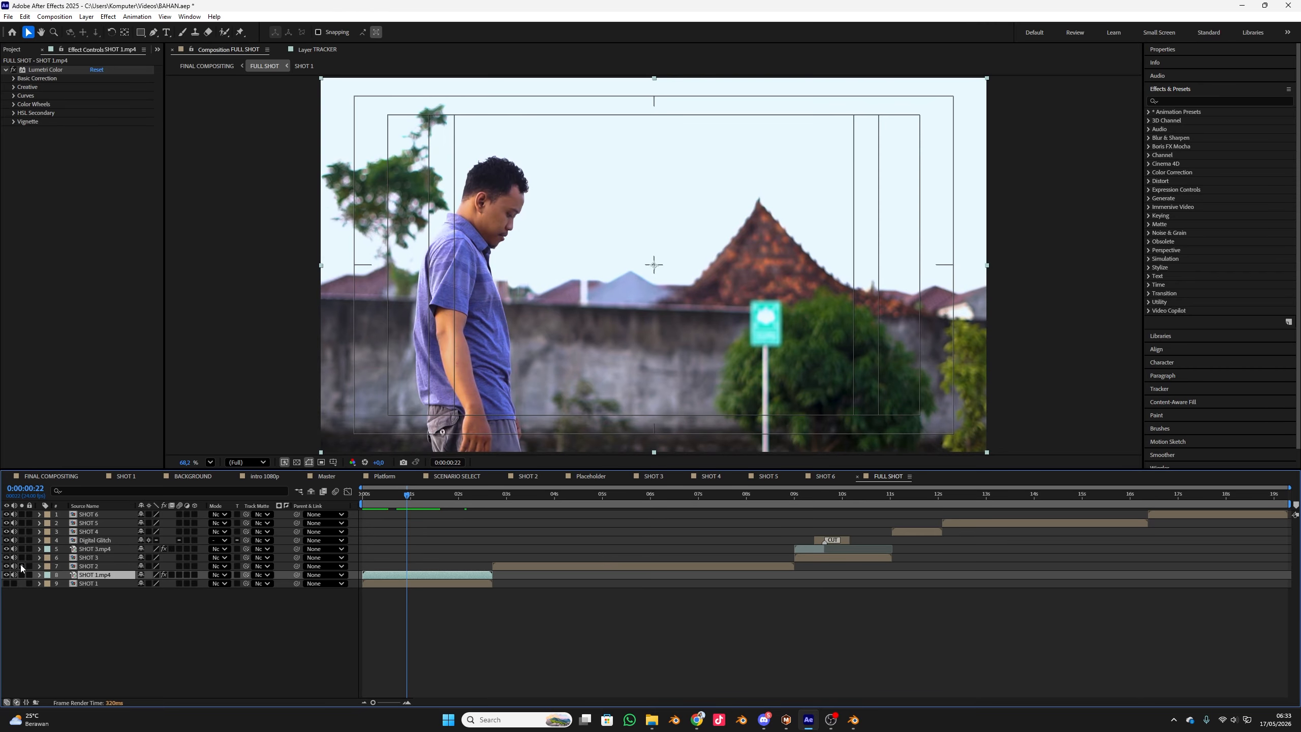
- Preview the start of SHOT 1.mp4 and switch its Lumetri Color effect off and on to compare the grading
{"action": "key", "text": "space"}
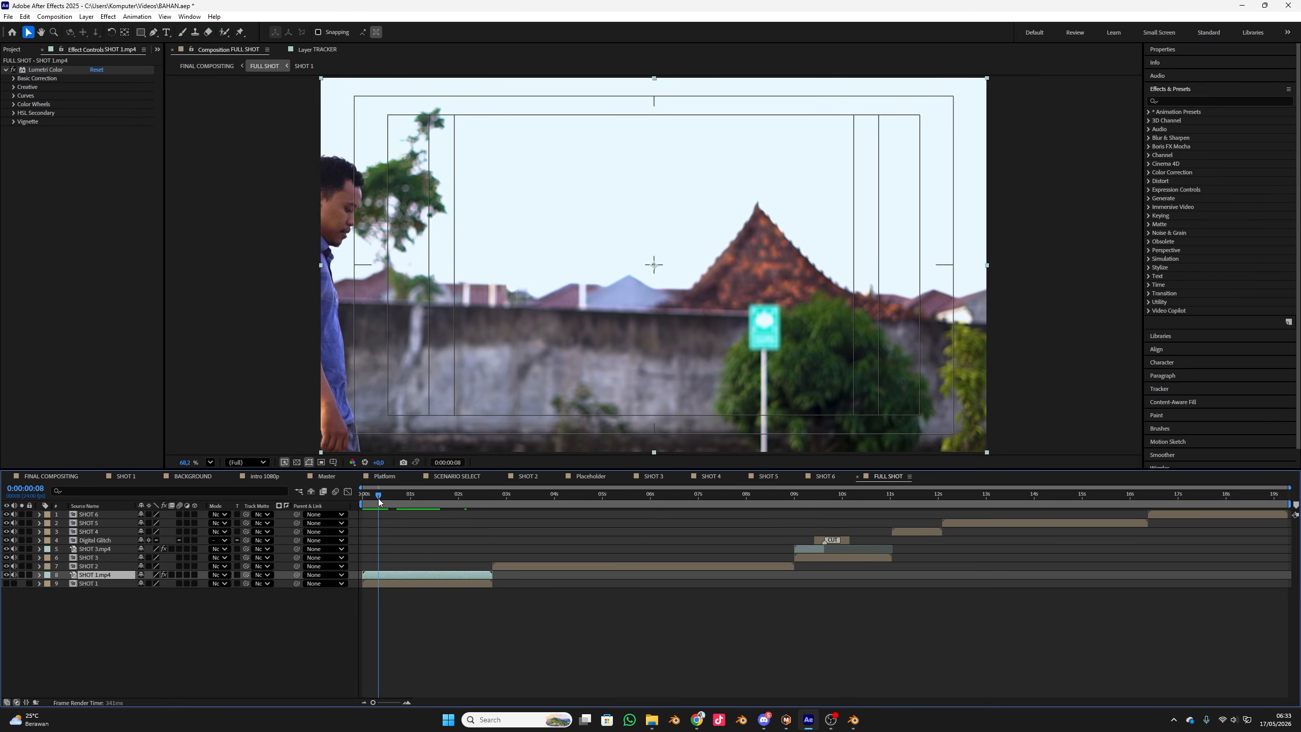
{"action": "left_click", "coordinate": [13, 71]}
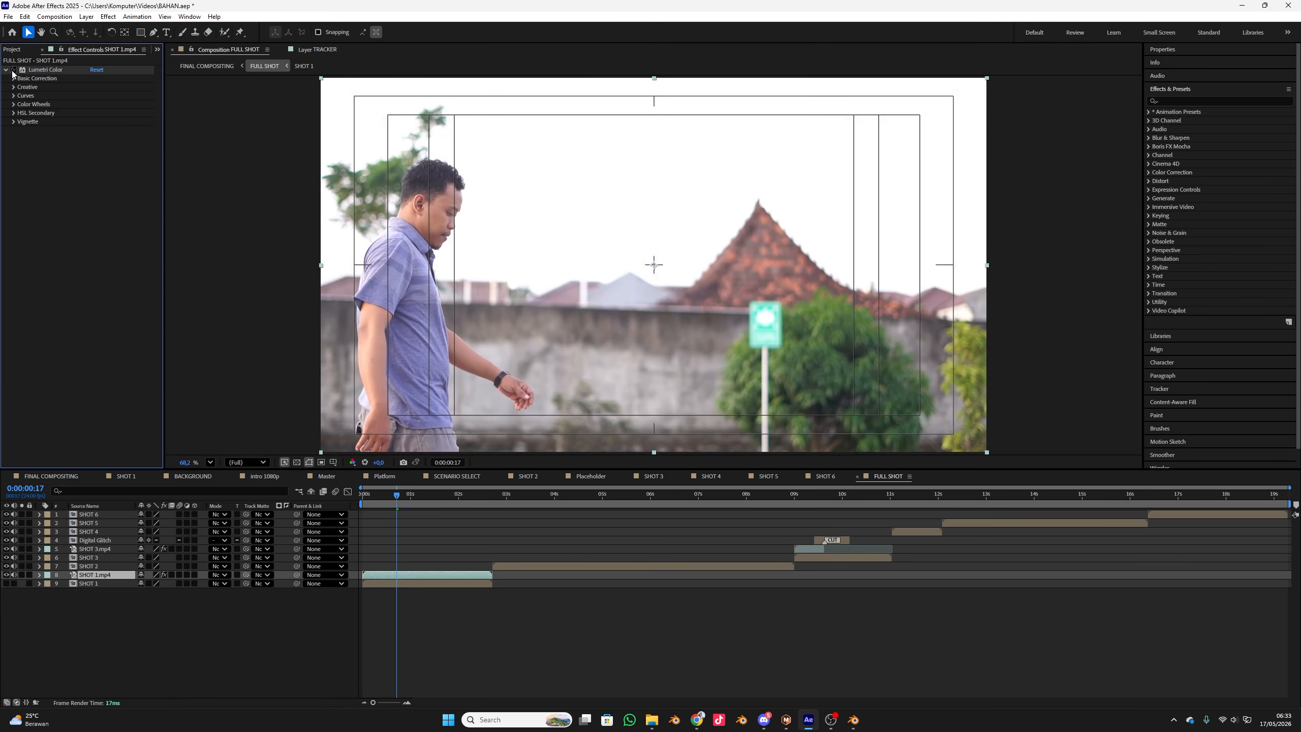
{"action": "left_click", "coordinate": [14, 72]}
- Scrub through all the shots in FULL SHOT to 0:00:19:06, reviewing the cuts around 0:00:09:04 to 0:00:10:08
{"action": "left_click_drag", "start_coordinate": [410, 511], "coordinate": [802, 559]}
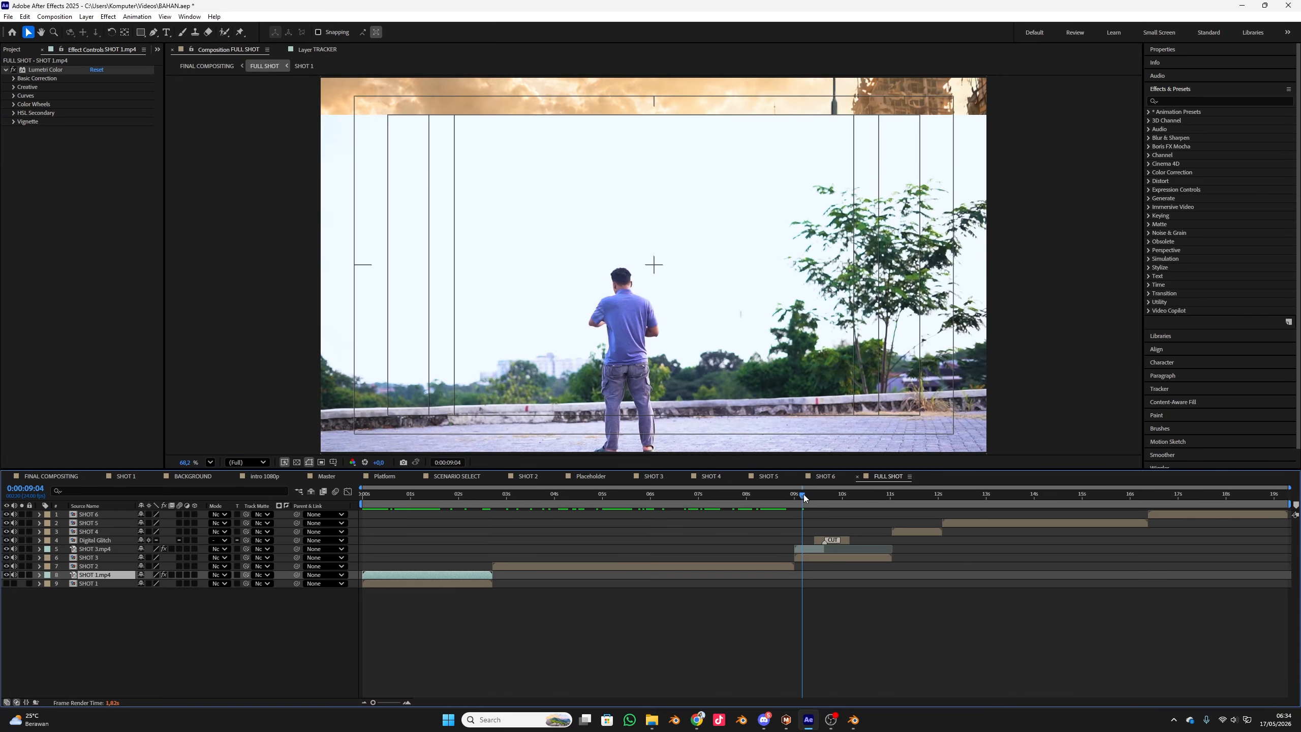
{"action": "left_click_drag", "start_coordinate": [802, 497], "coordinate": [860, 481]}
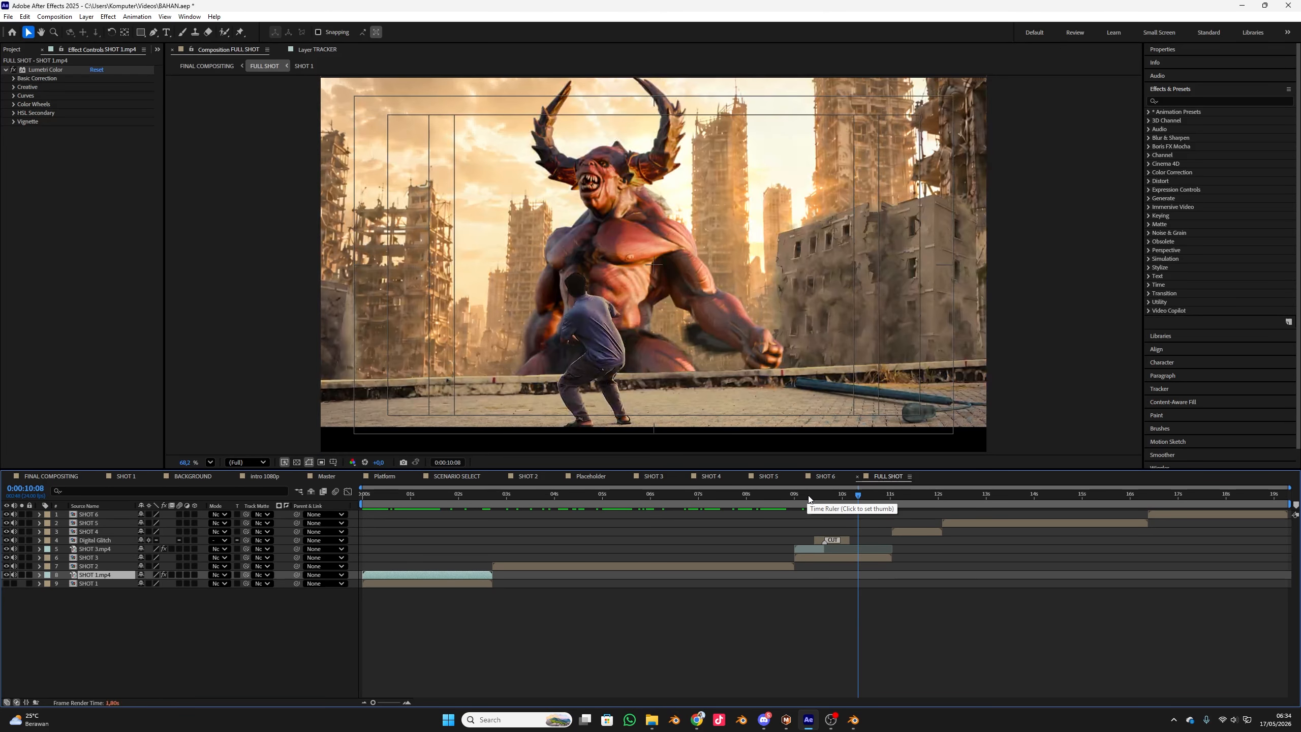
{"action": "left_click", "coordinate": [808, 496]}
{"action": "left_click_drag", "start_coordinate": [809, 496], "coordinate": [1287, 479]}
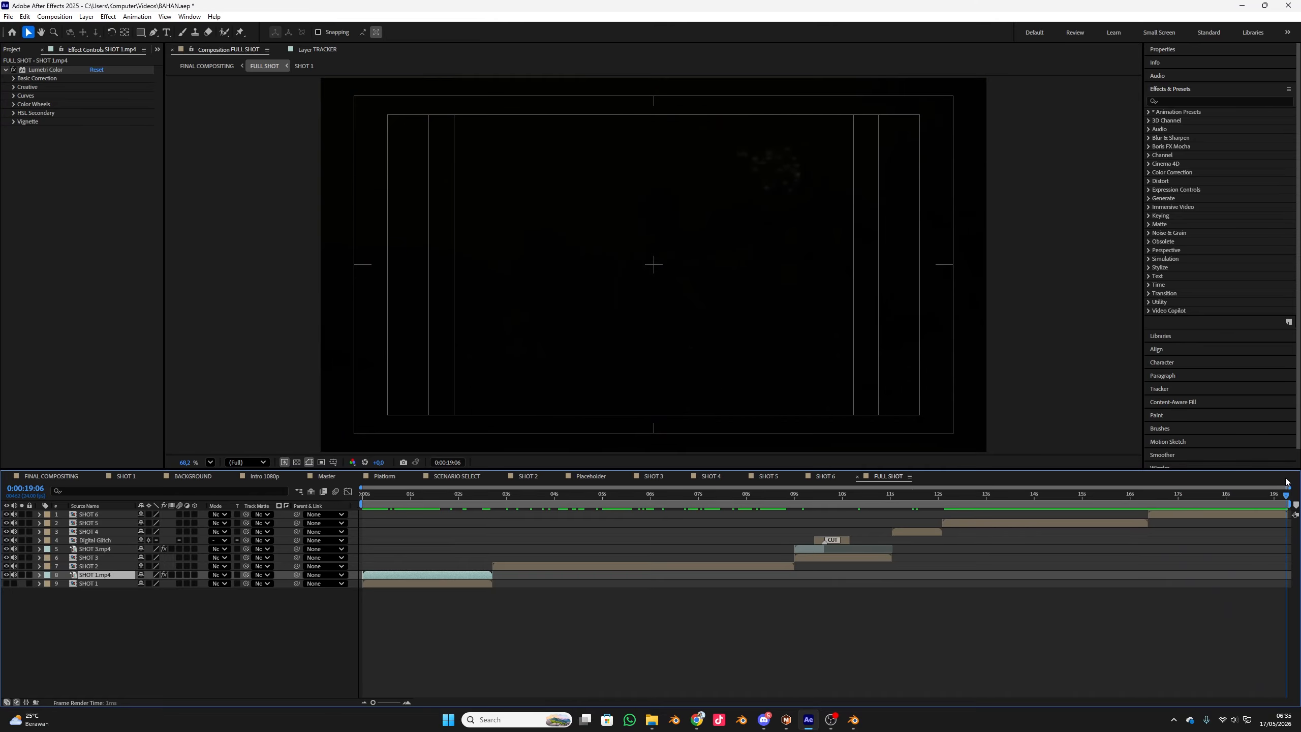
- Scrub FINAL COMPOSITING to 0:00:02:17 and toggle the BLACK layer's visibility off and on to compare the letterbox bars
{"action": "left_click", "coordinate": [51, 476]}
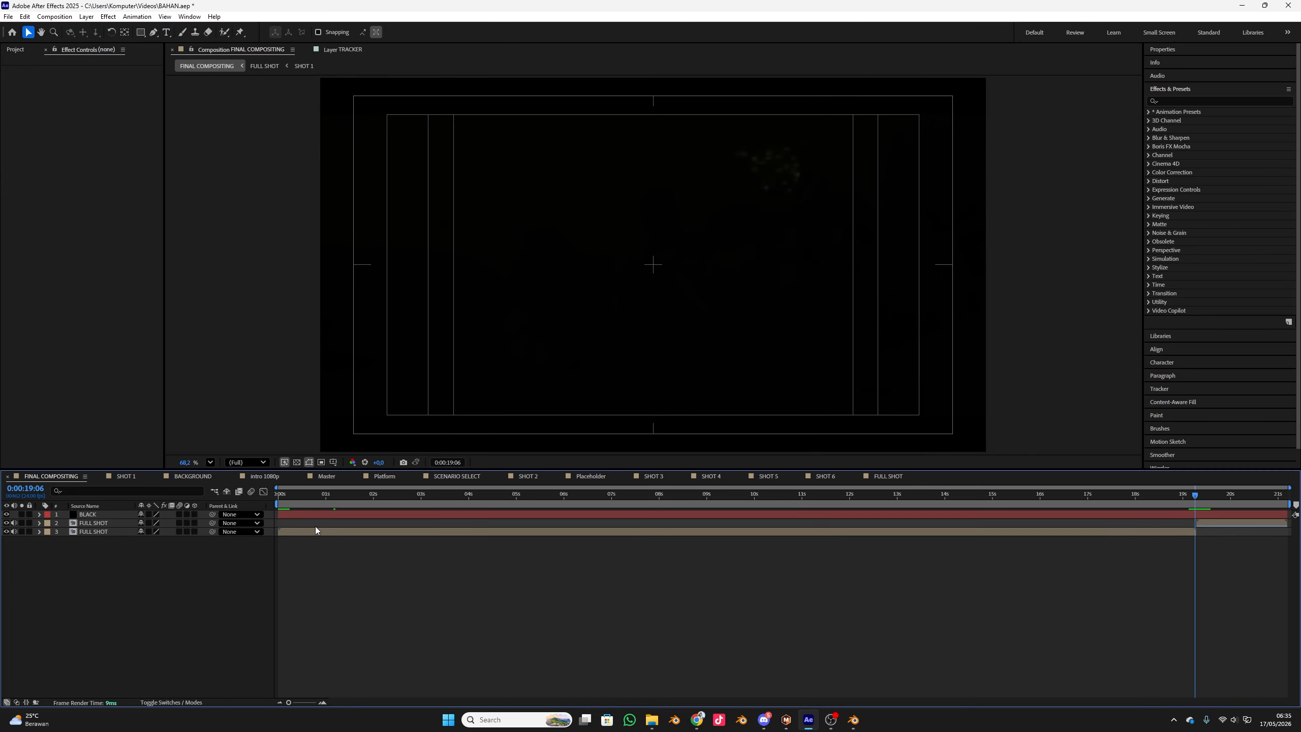
{"action": "left_click_drag", "start_coordinate": [283, 499], "coordinate": [407, 502]}
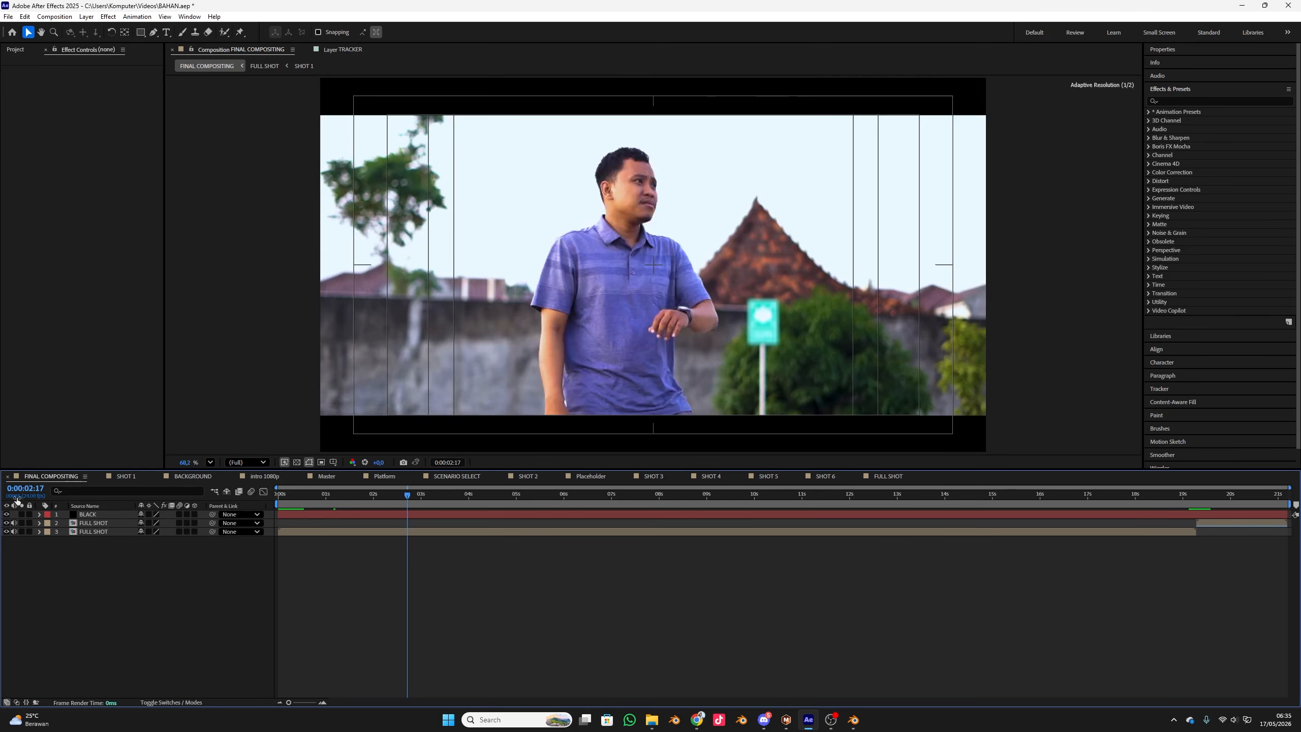
{"action": "left_click", "coordinate": [7, 514]}
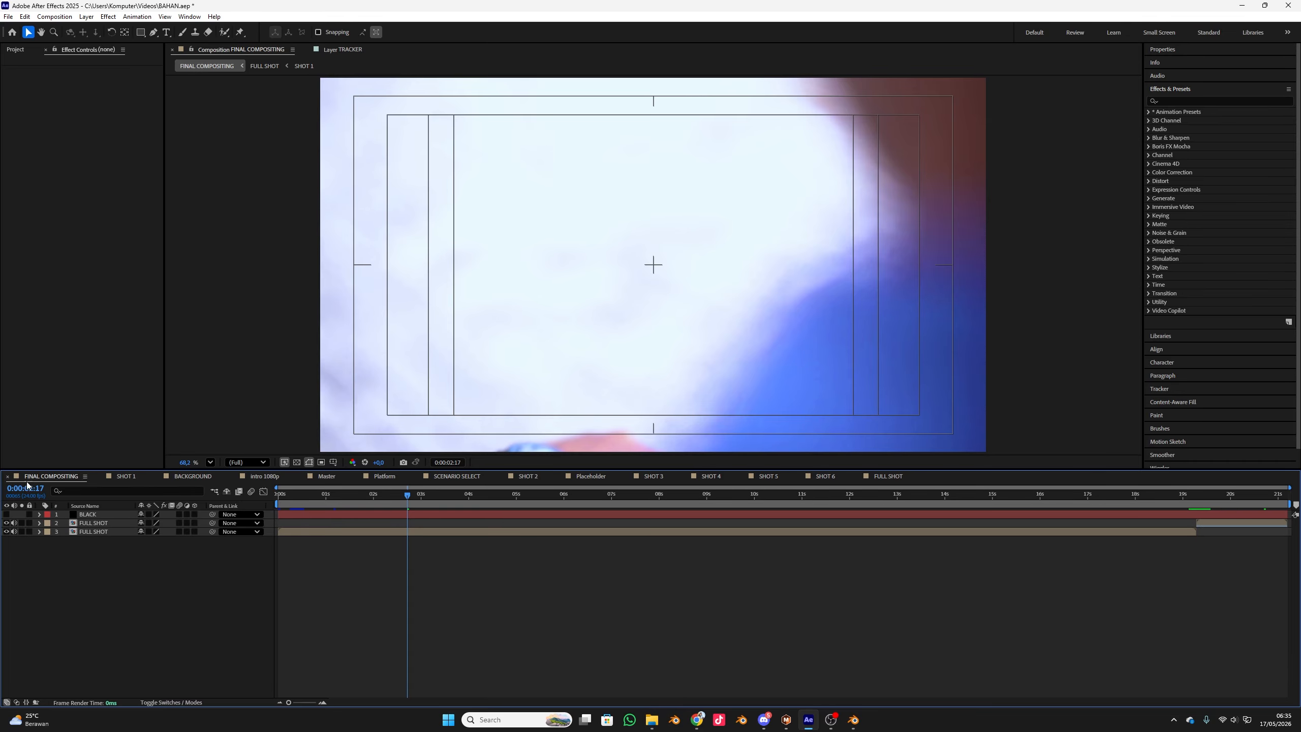
{"action": "left_click", "coordinate": [7, 514]}
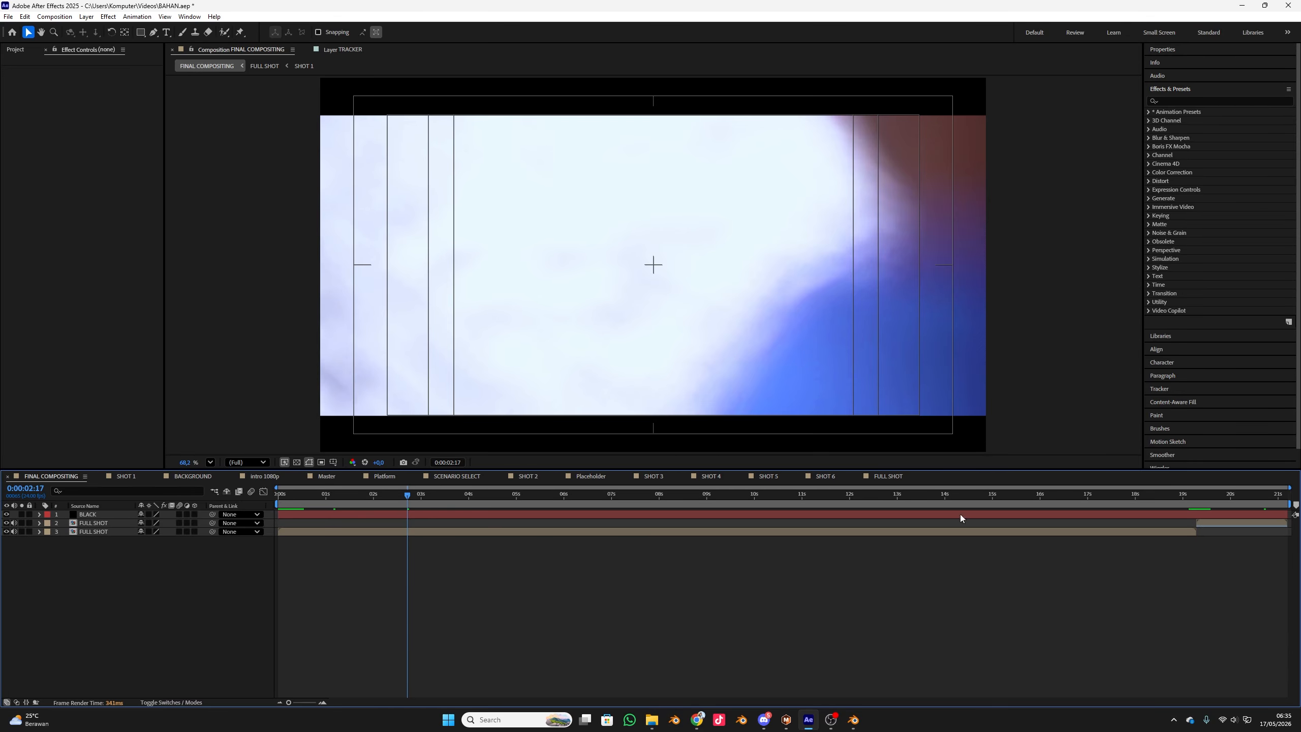
- Preview the reversed FULL SHOT copy through to 0:00:21:04 in FINAL COMPOSITING and save the project
{"action": "mouse_move", "coordinate": [1206, 501]}
{"action": "left_mouse_down"}
{"action": "mouse_move", "coordinate": [1194, 503]}
{"action": "mouse_move", "coordinate": [1209, 505]}
{"action": "left_mouse_up"}
{"action": "key", "text": "space"}
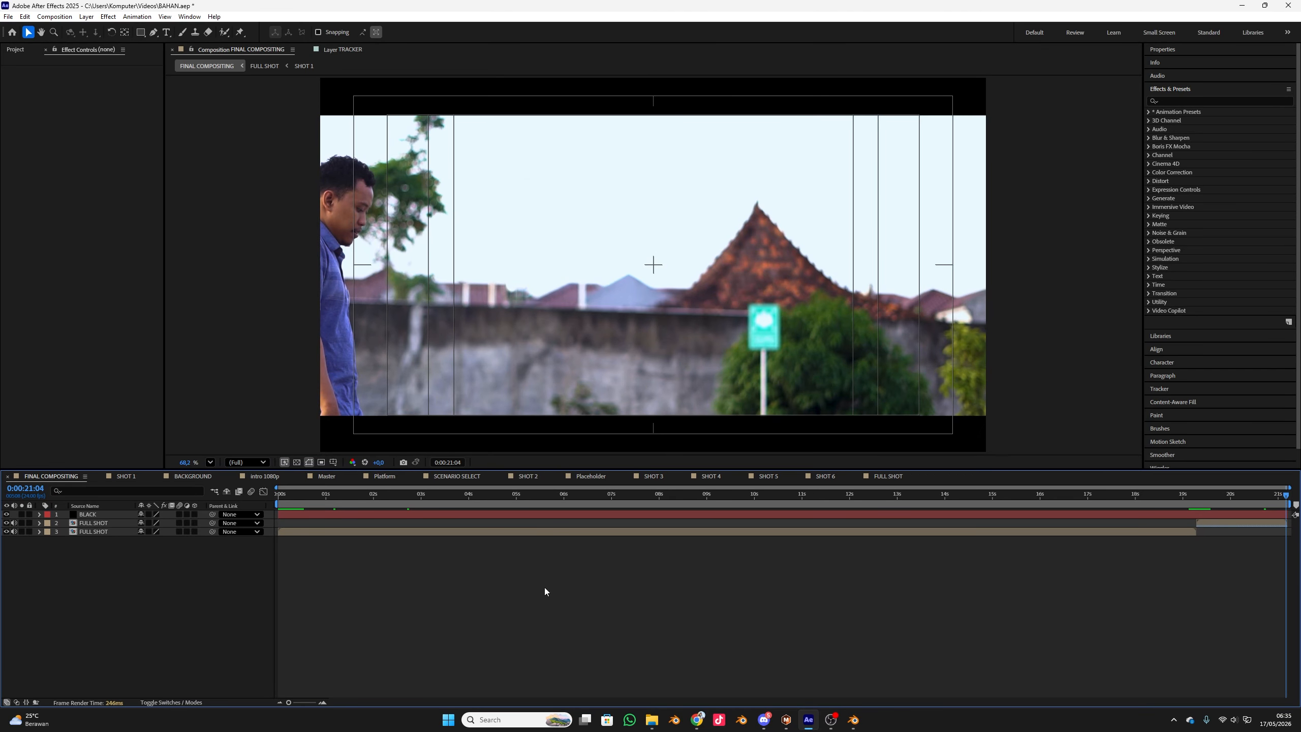
{"action": "key", "text": "ctrl+s"}
- Add FINAL COMPOSITING to the render queue and enlarge the composition viewer above it
{"action": "left_click", "coordinate": [55, 16]}
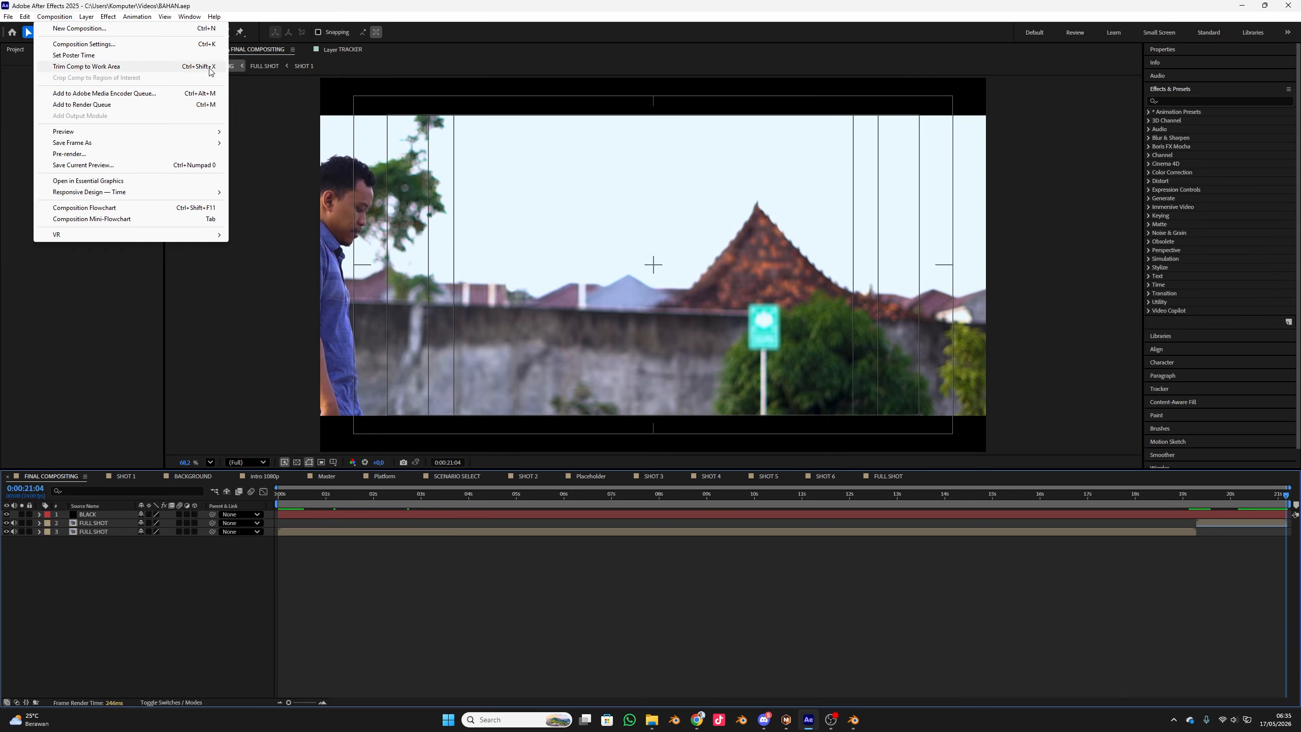
{"action": "left_click", "coordinate": [202, 110]}
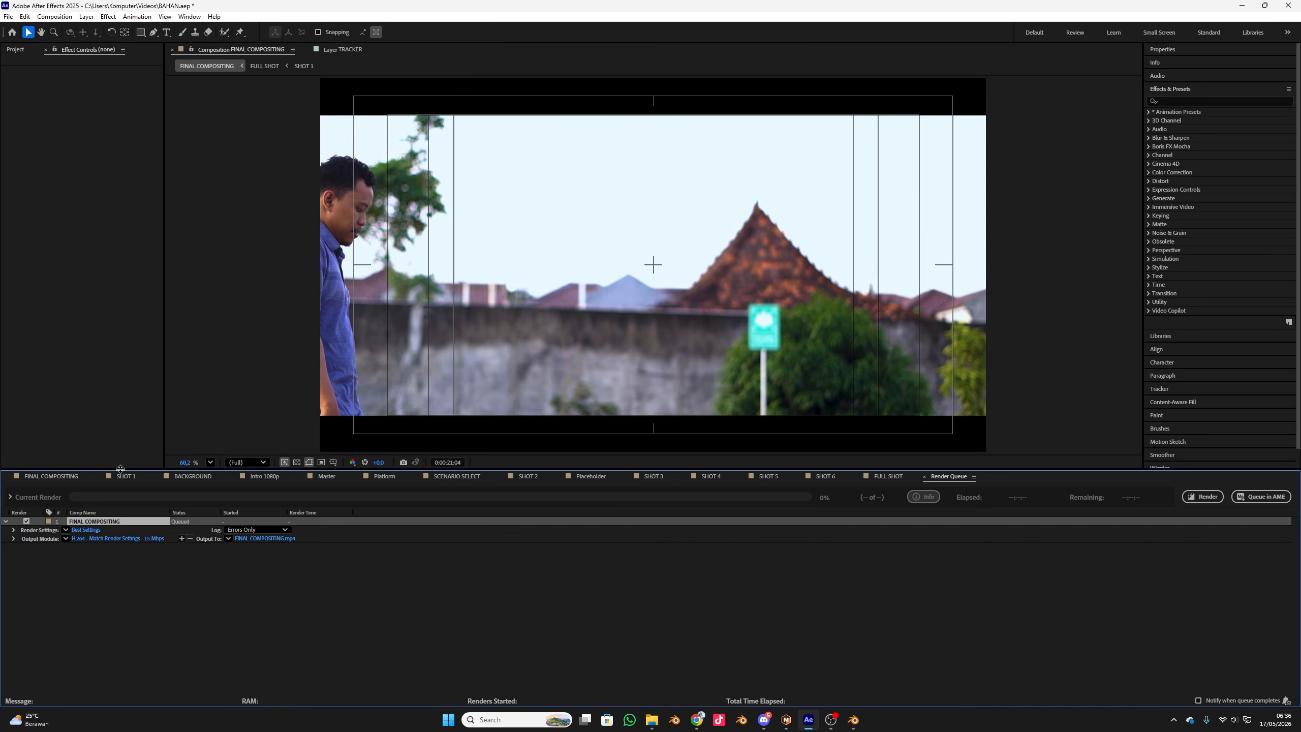
{"action": "left_click_drag", "start_coordinate": [103, 468], "coordinate": [106, 521]}
- Set the output module format of FINAL COMPOSITING to H.264 and check the audio format options
{"action": "left_click", "coordinate": [100, 590]}
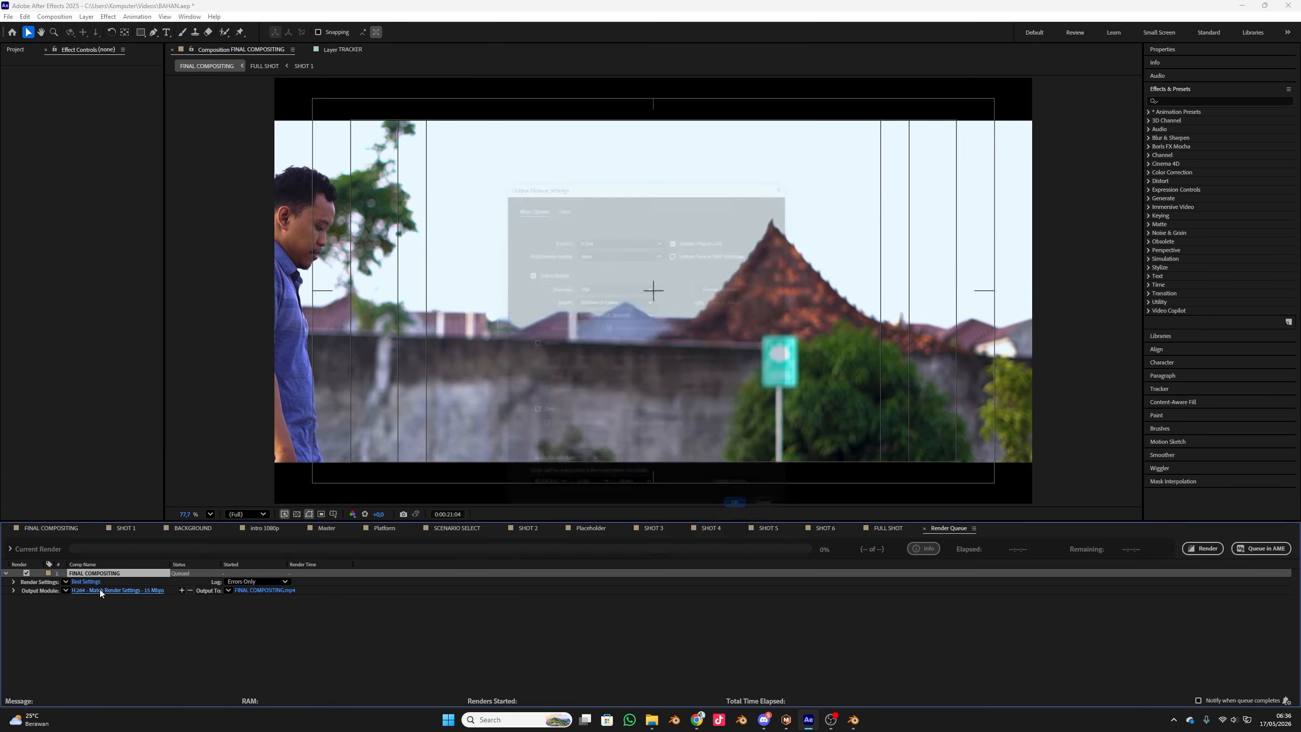
{"action": "left_click", "coordinate": [632, 228]}
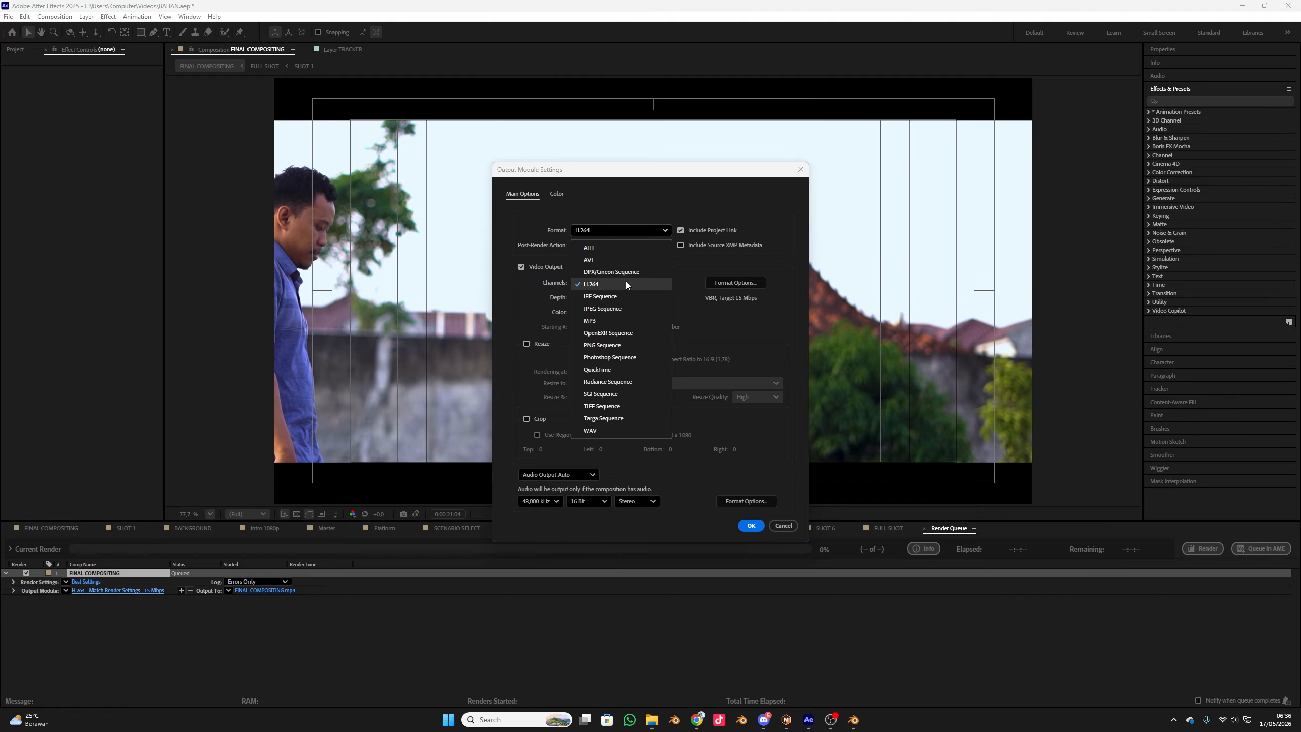
{"action": "left_click", "coordinate": [626, 283]}
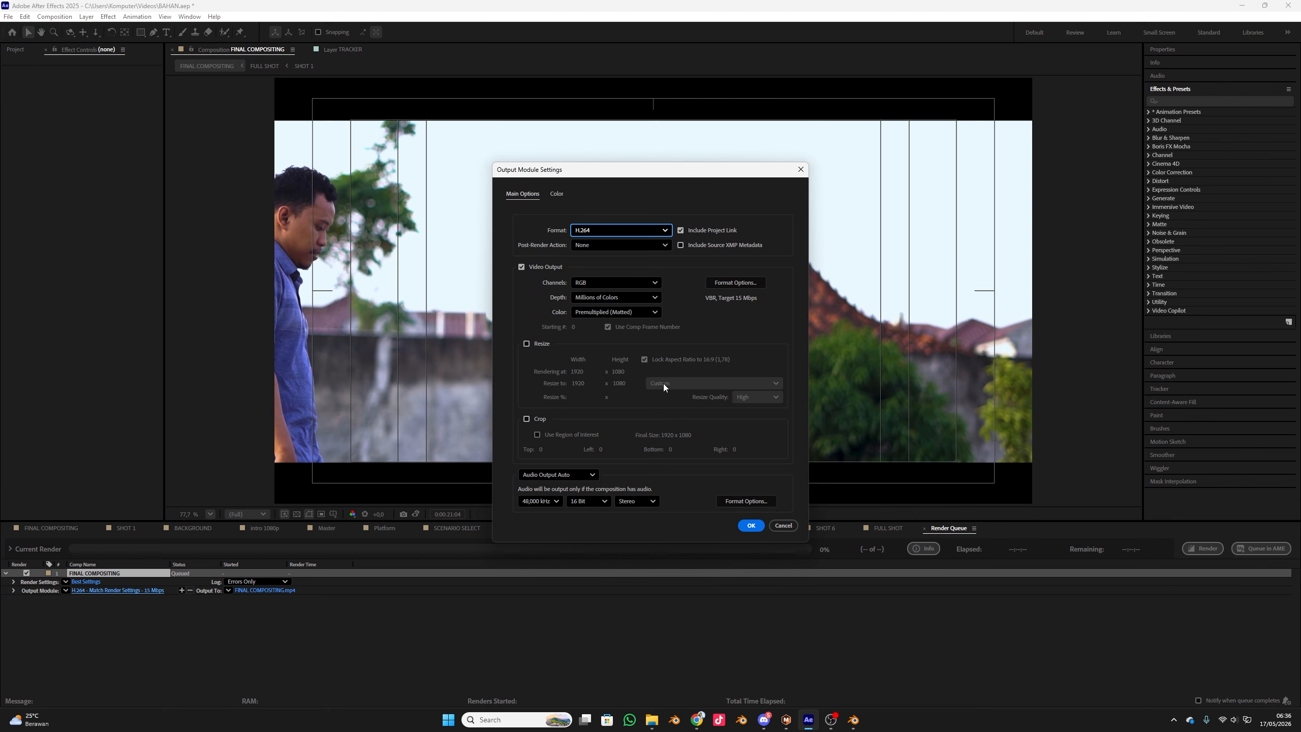
{"action": "left_click", "coordinate": [726, 502]}
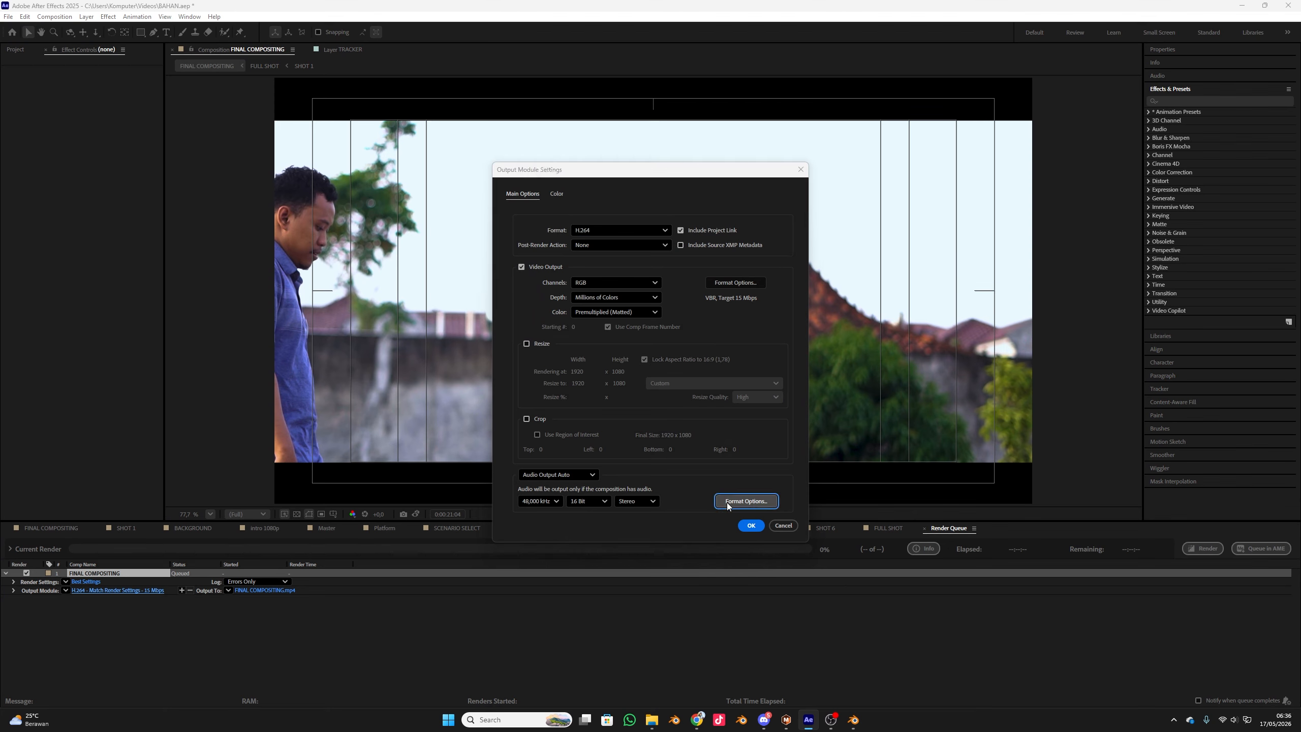
{"action": "left_click", "coordinate": [761, 133]}
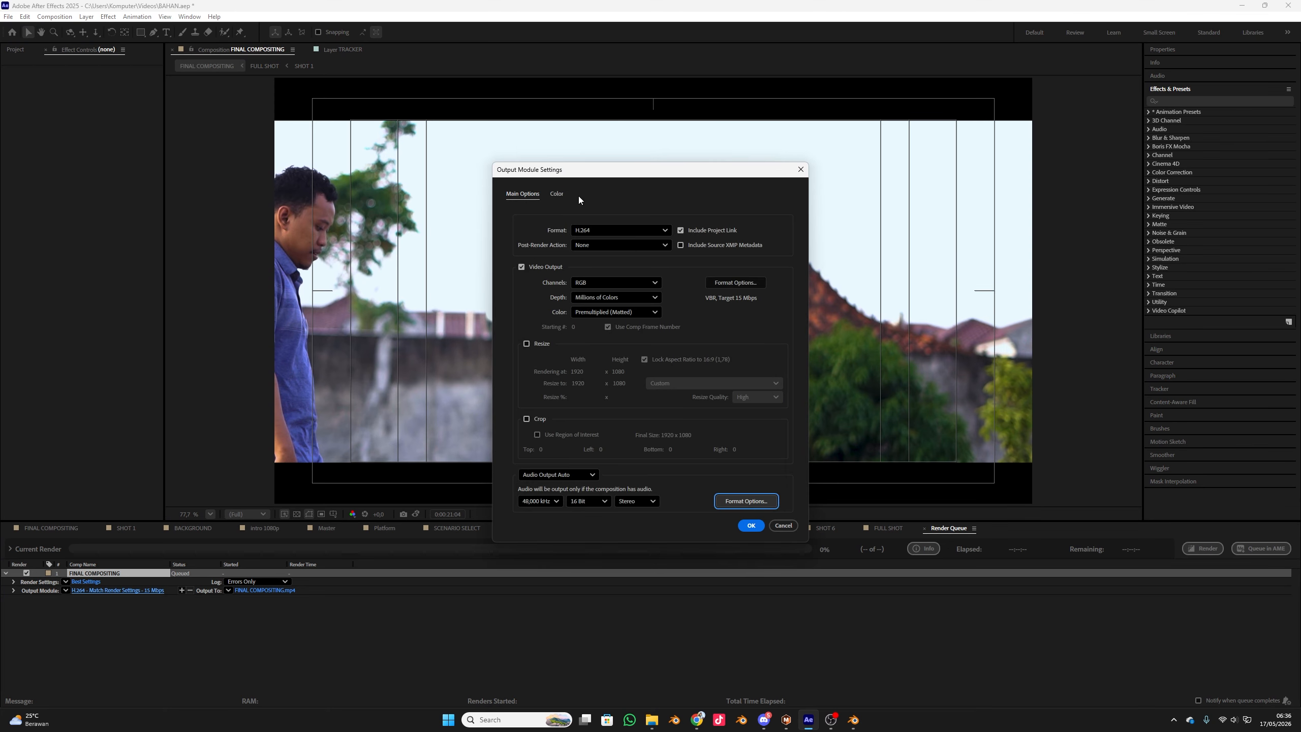